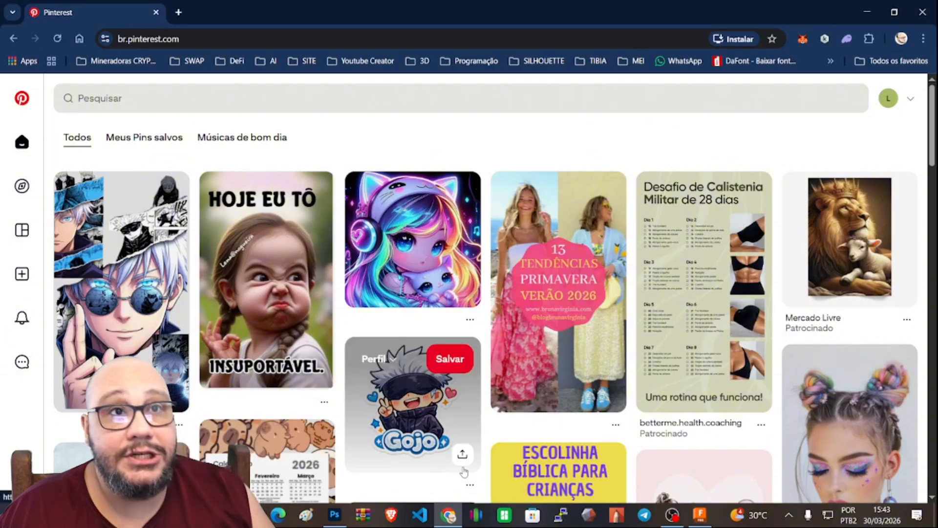
Browse the Pinterest home feed for illustrations that could serve as a drawing reference
click(168, 95)
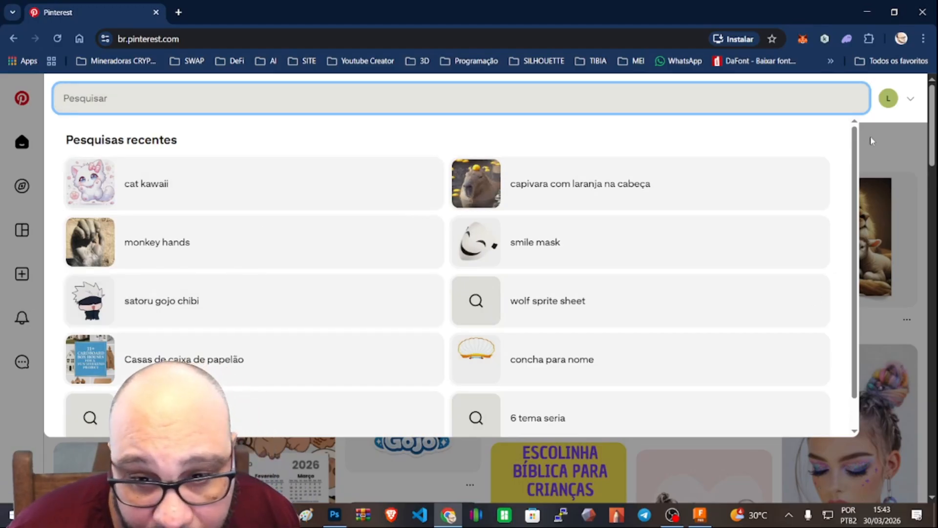
click(871, 140)
scroll(566, 386, down, 10)
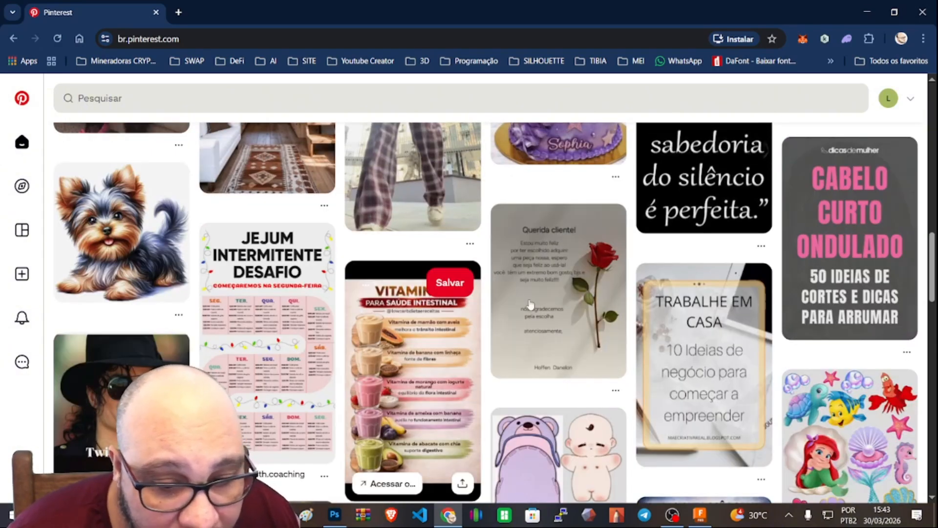
scroll(531, 304, down, 15)
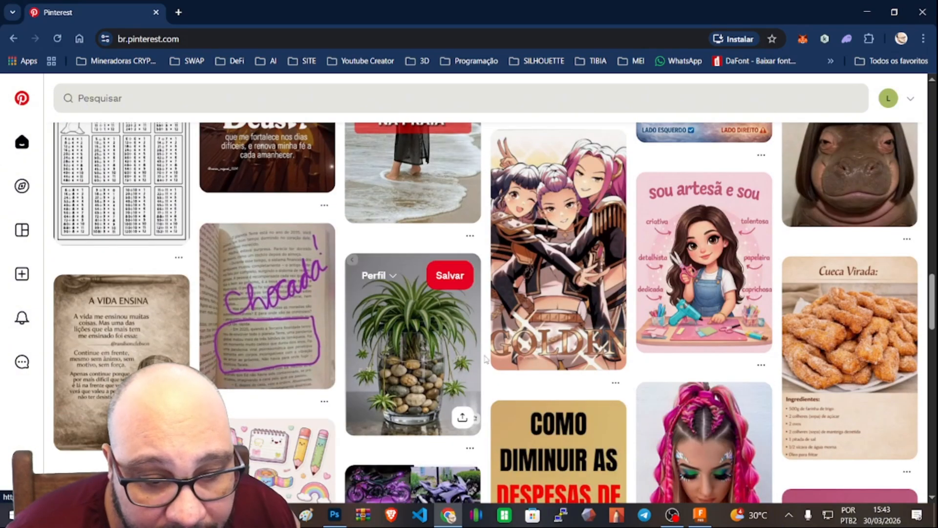
scroll(563, 294, down, 6)
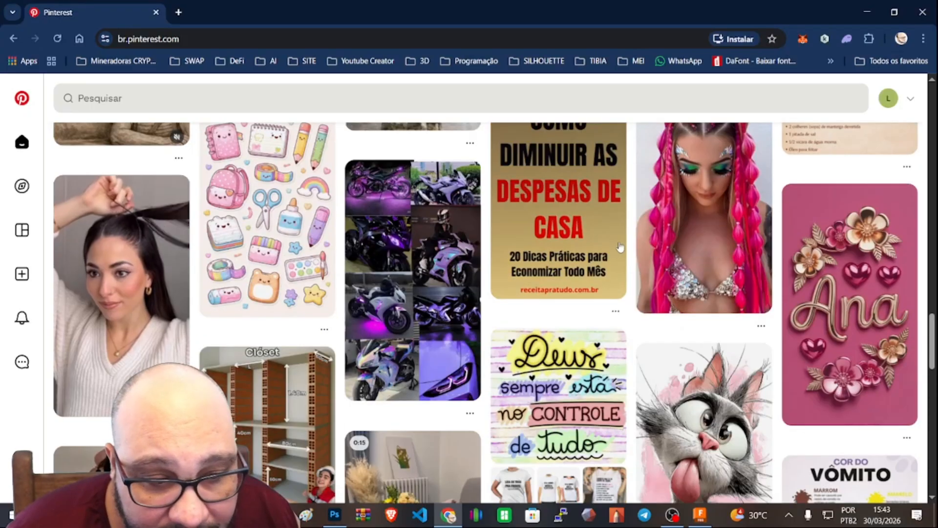
scroll(620, 247, down, 6)
scroll(499, 313, up, 6)
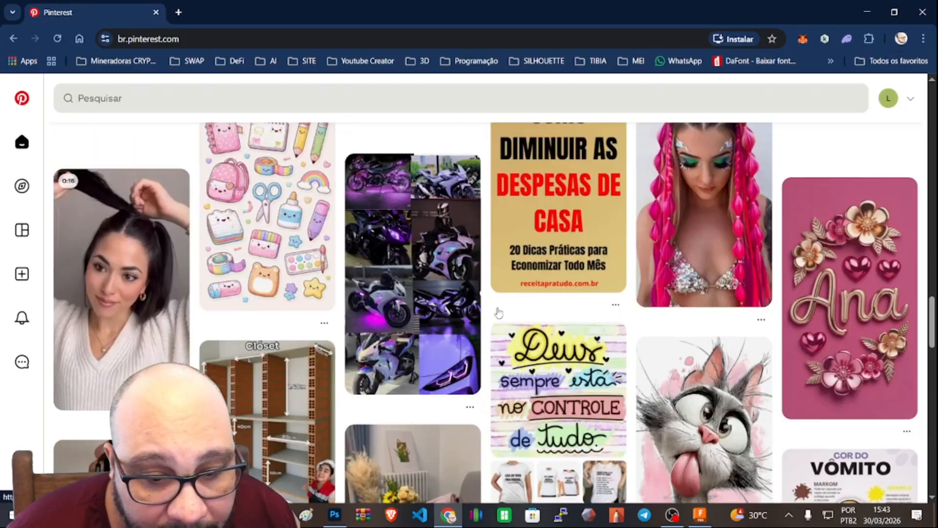
scroll(488, 312, up, 20)
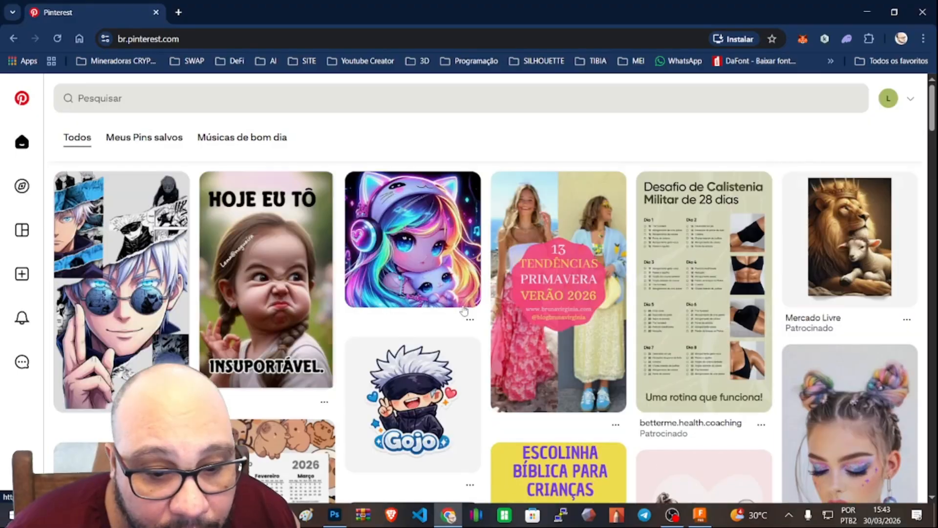
mouse_move(464, 310)
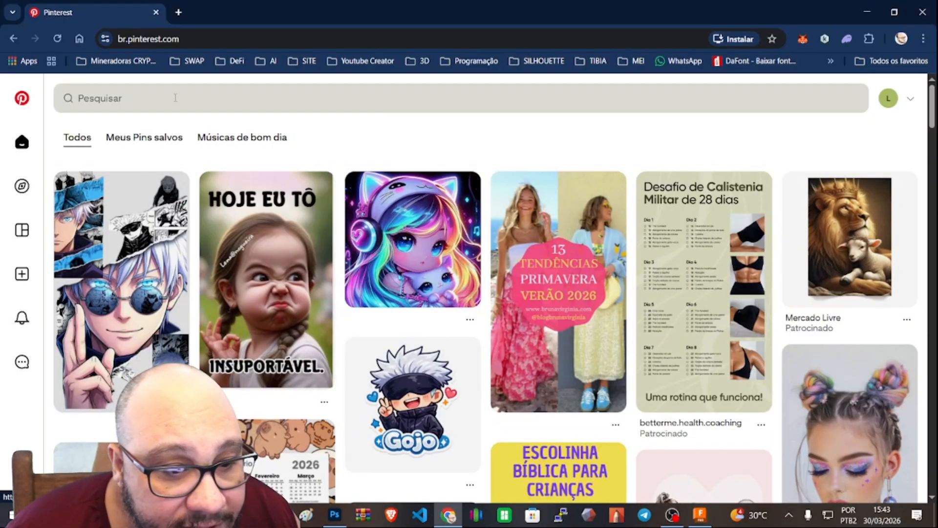
Search Pinterest for "cat kawaii"
click(169, 98)
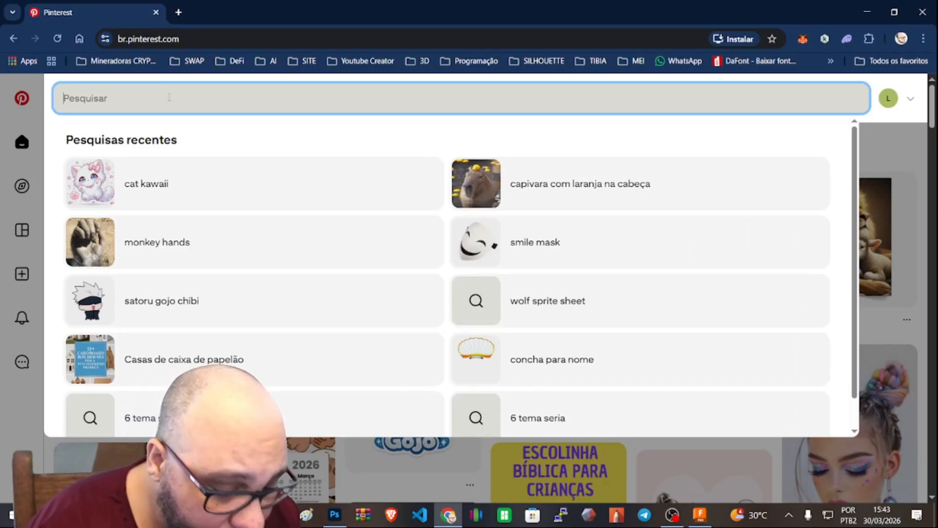
text(cat)
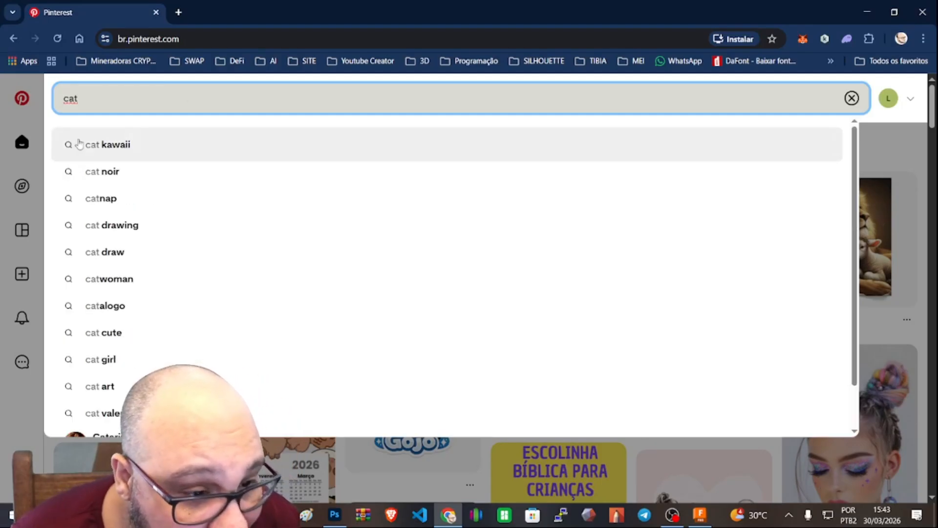
click(110, 147)
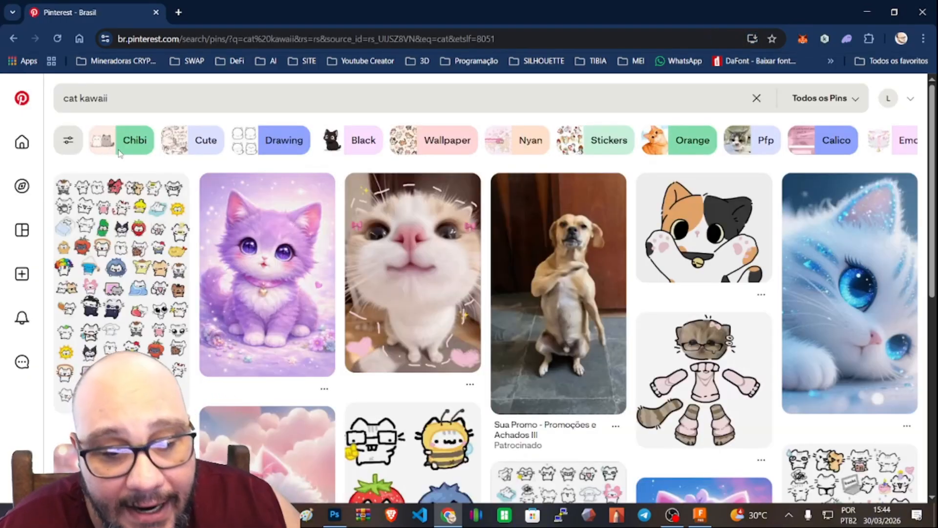
Open the white kawaii cat illustration with the pink bow from the results and look through its related pins
scroll(696, 398, down, 3)
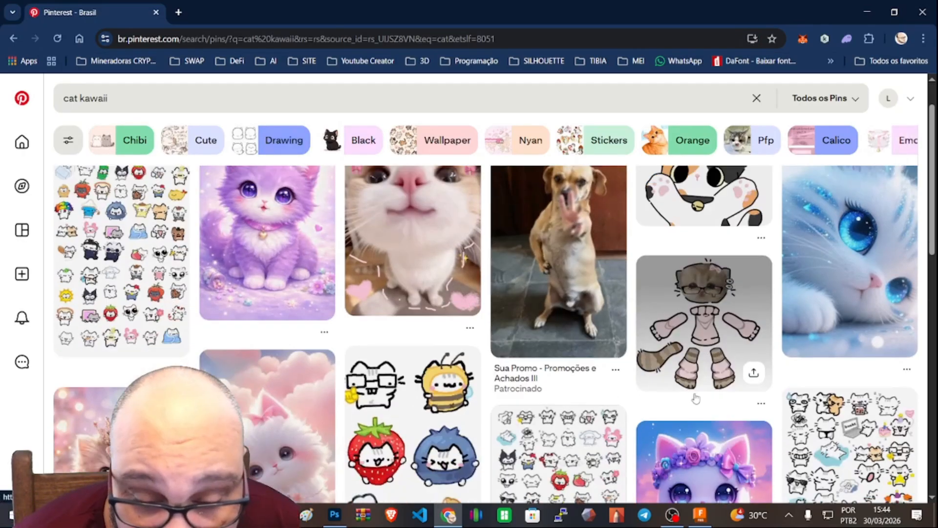
scroll(499, 331, down, 3)
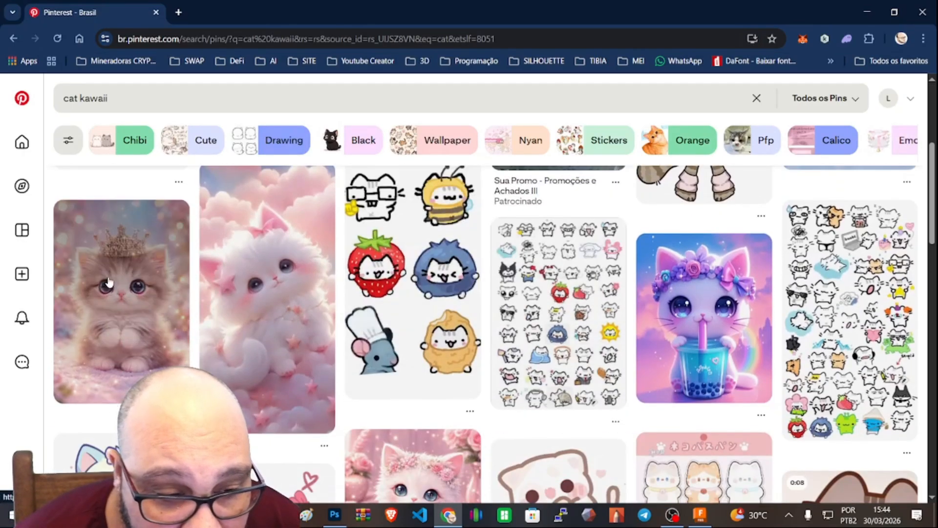
scroll(316, 303, down, 3)
scroll(317, 303, down, 5)
scroll(317, 303, up, 3)
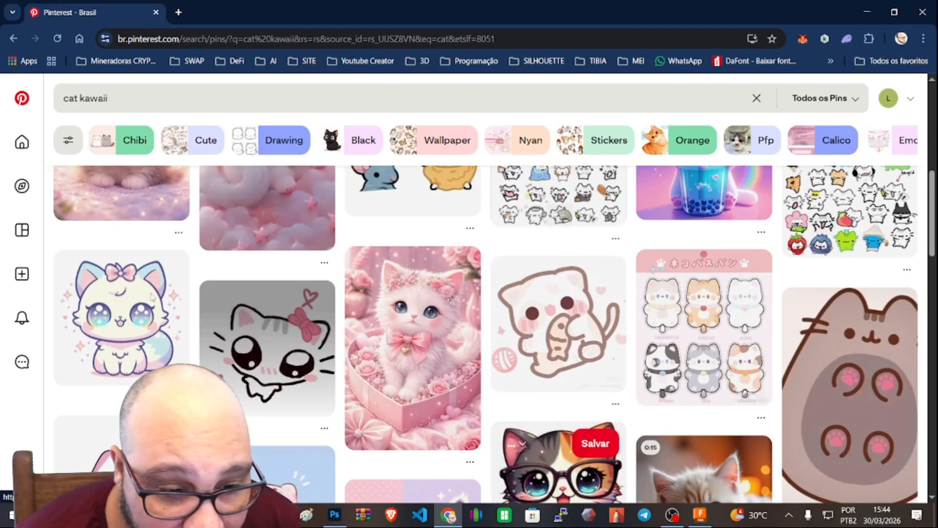
click(116, 308)
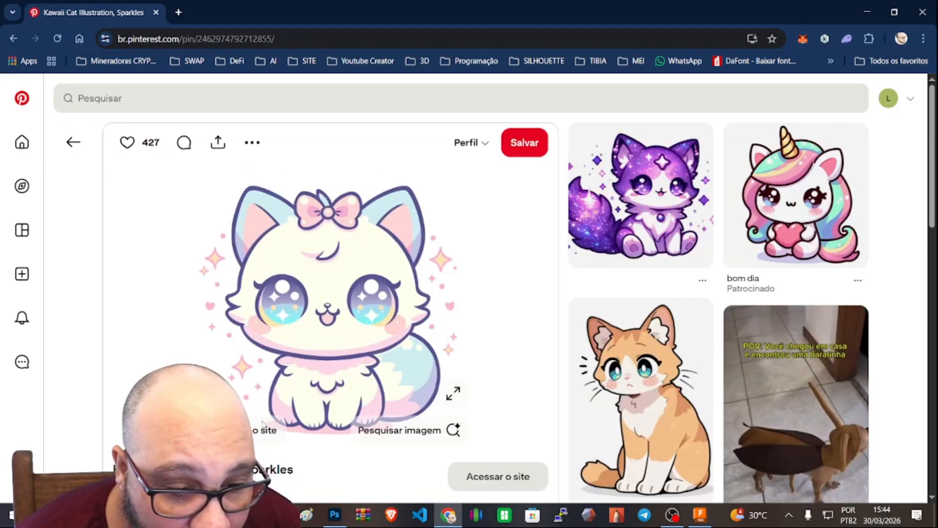
scroll(398, 371, down, 10)
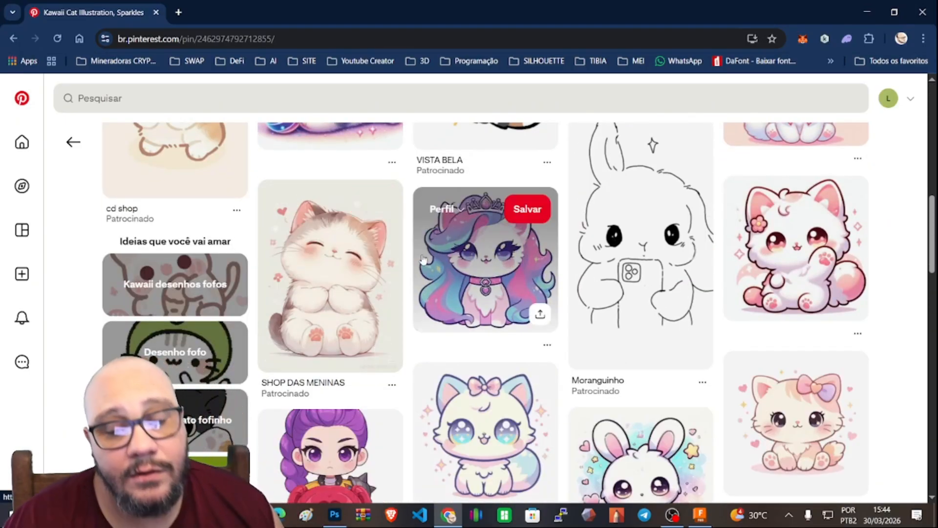
scroll(444, 360, down, 2)
scroll(445, 360, down, 5)
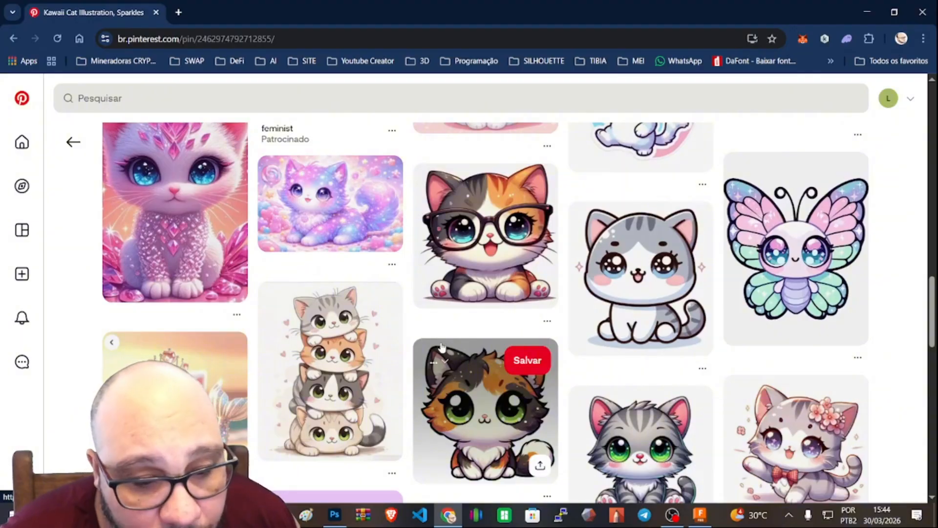
scroll(439, 369, up, 15)
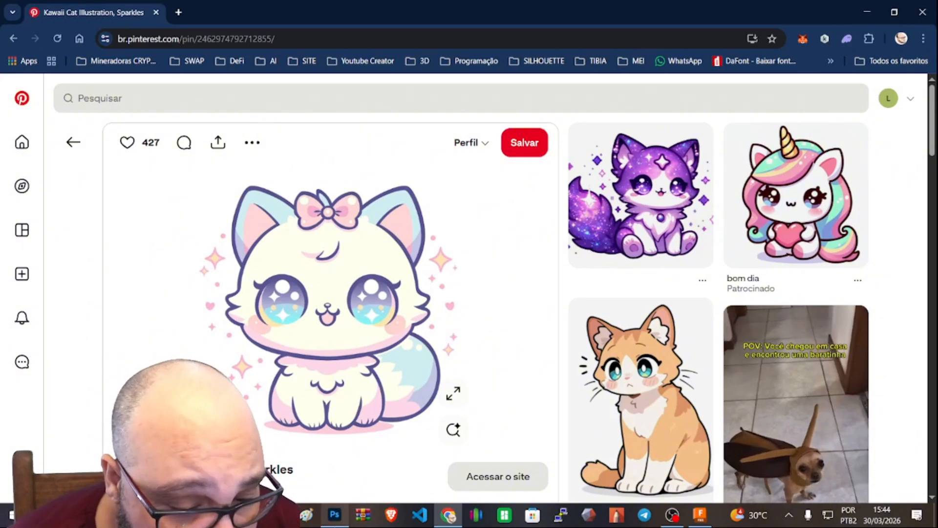
Switch to the Cat folder in File Explorer and on to Photoshop, and hide the Camada 3 layer in yorkshire.psd
mouse_move(335, 514)
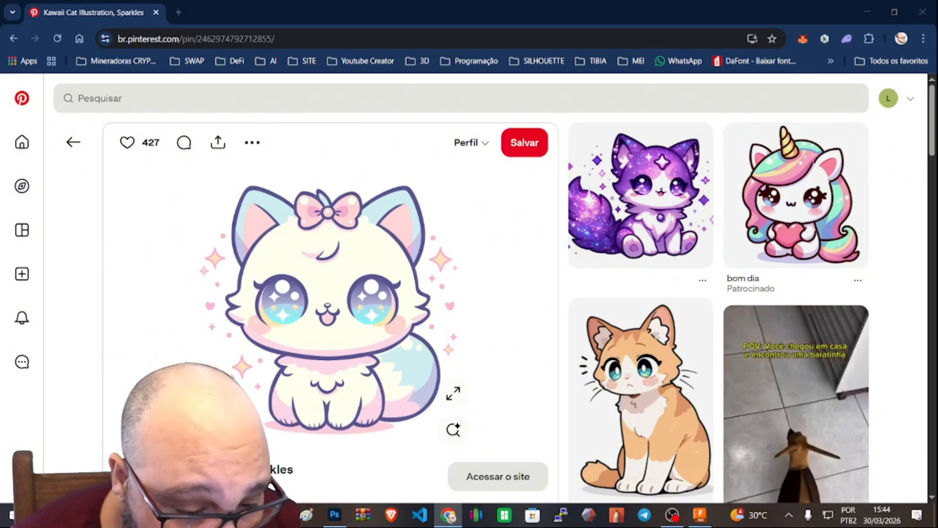
click(279, 515)
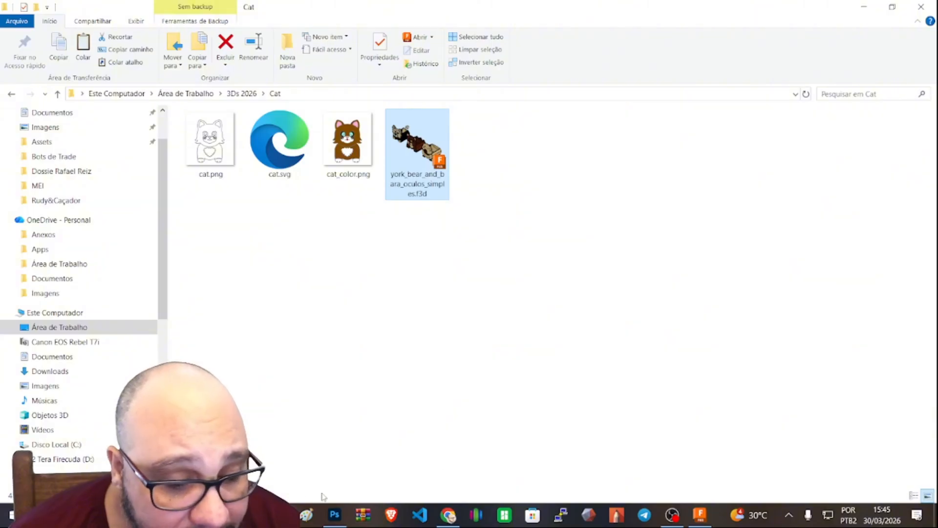
click(332, 519)
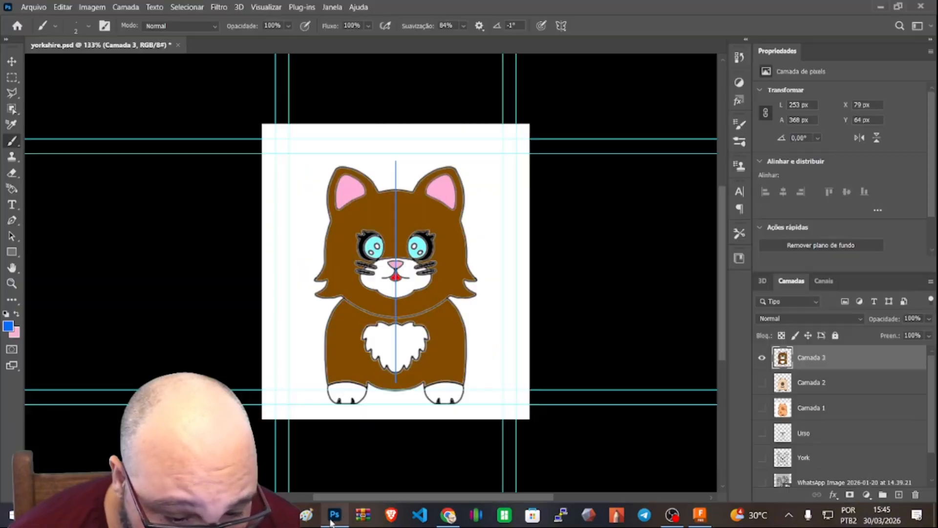
click(762, 358)
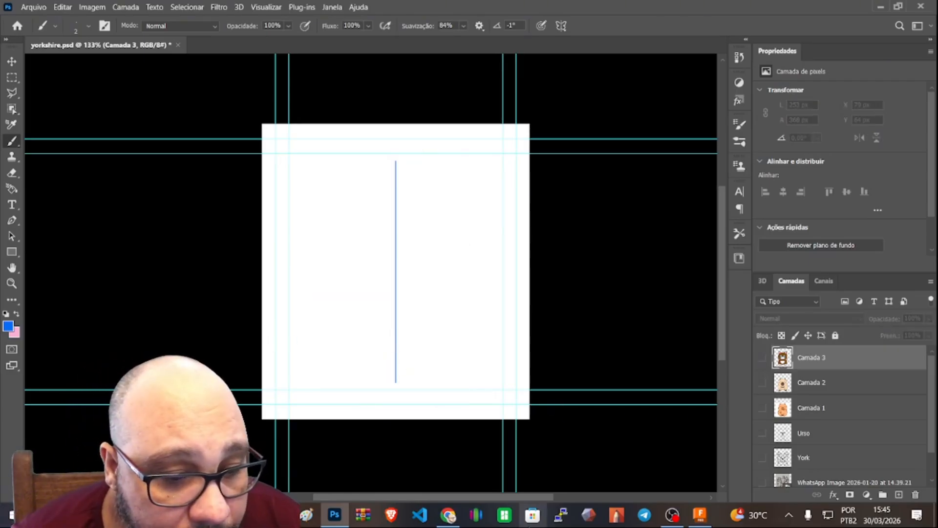
click(90, 7)
mouse_move(36, 7)
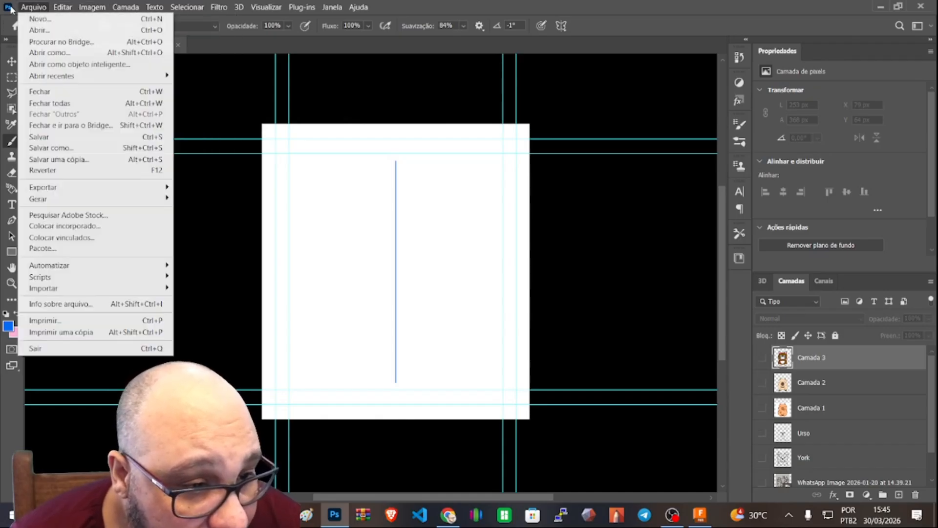
click(39, 19)
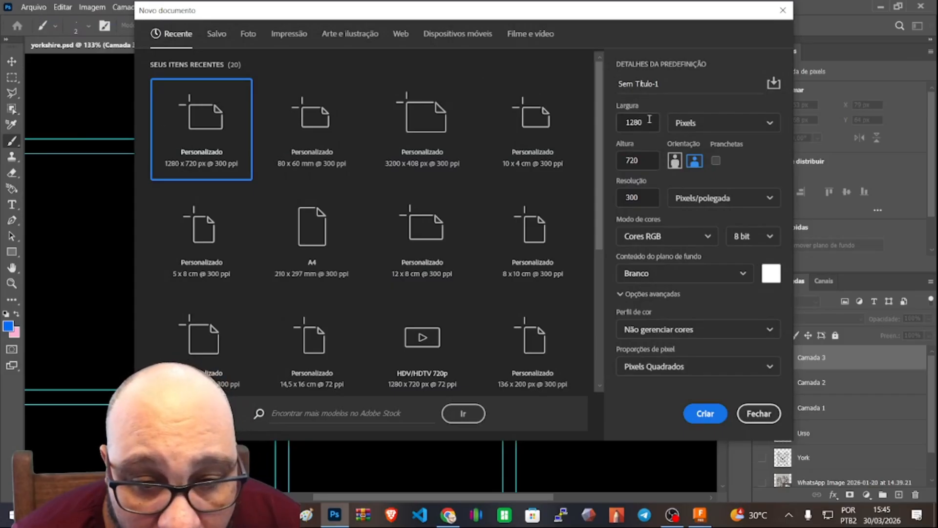
click(763, 127)
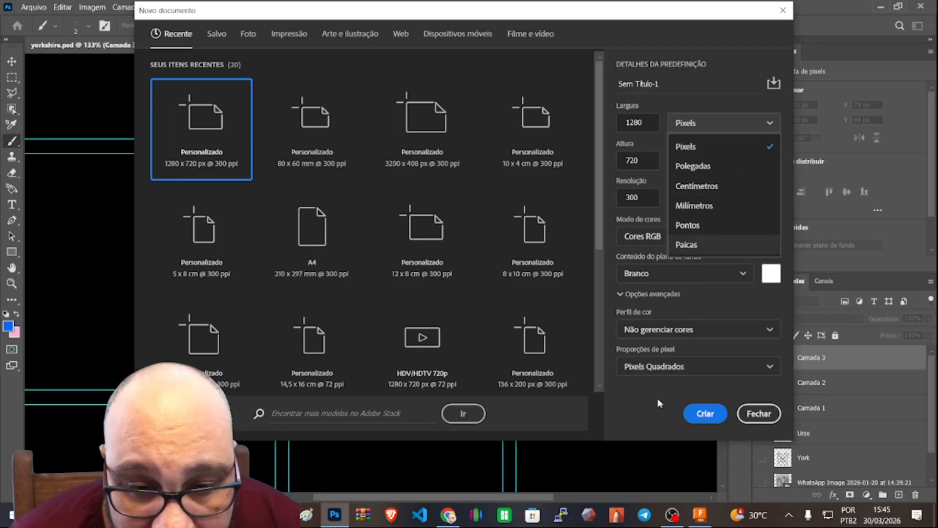
click(697, 186)
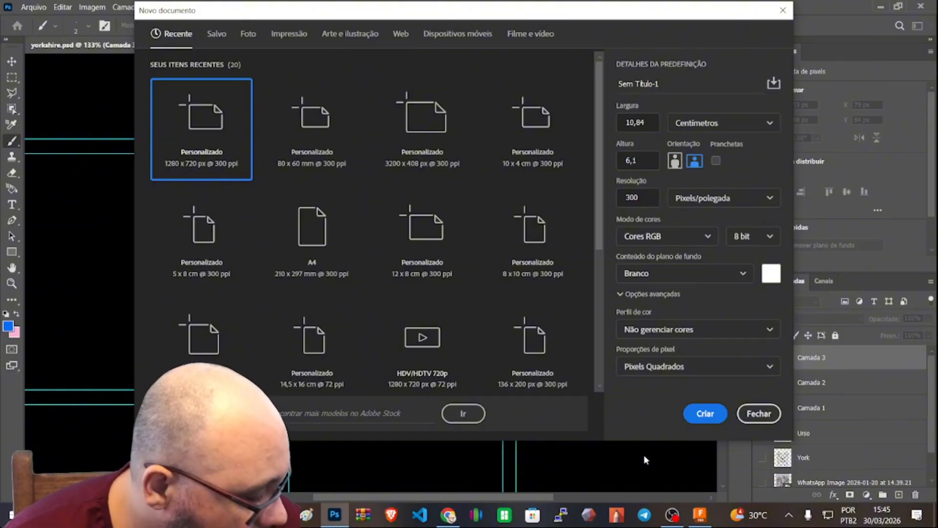
click(759, 414)
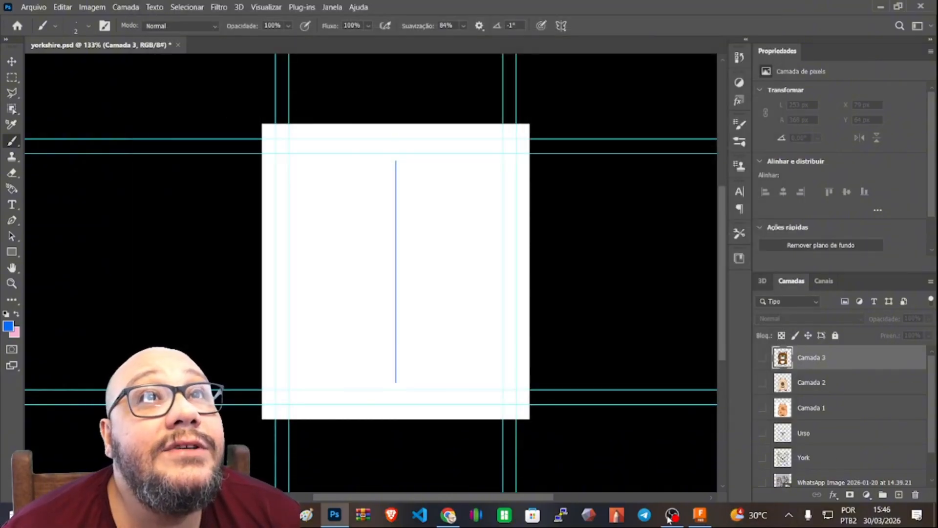
Check the document's width and height in centimetres in the Image Size dialog without changing them
click(92, 7)
click(124, 91)
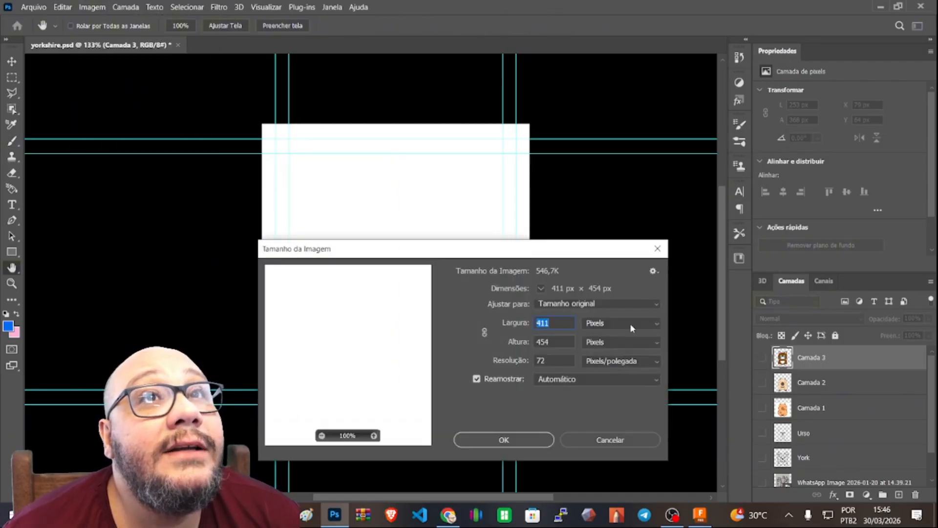
click(639, 326)
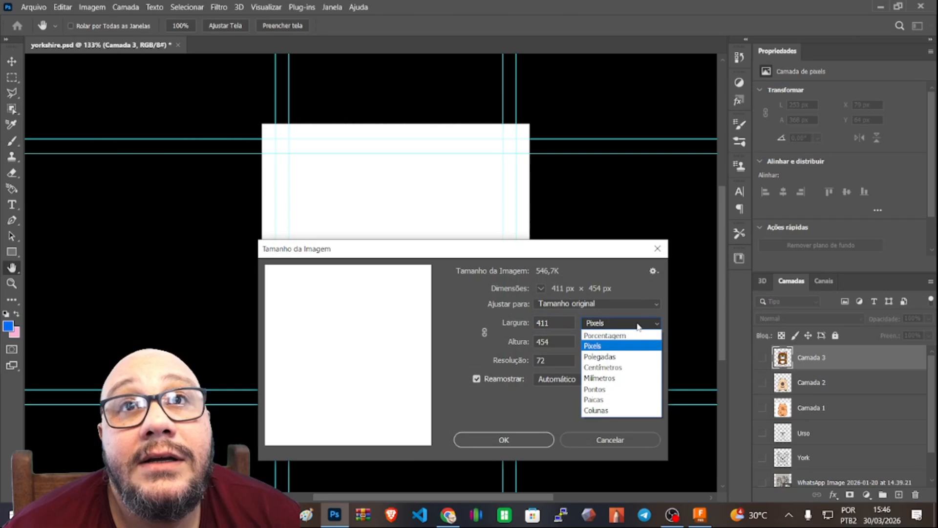
click(592, 367)
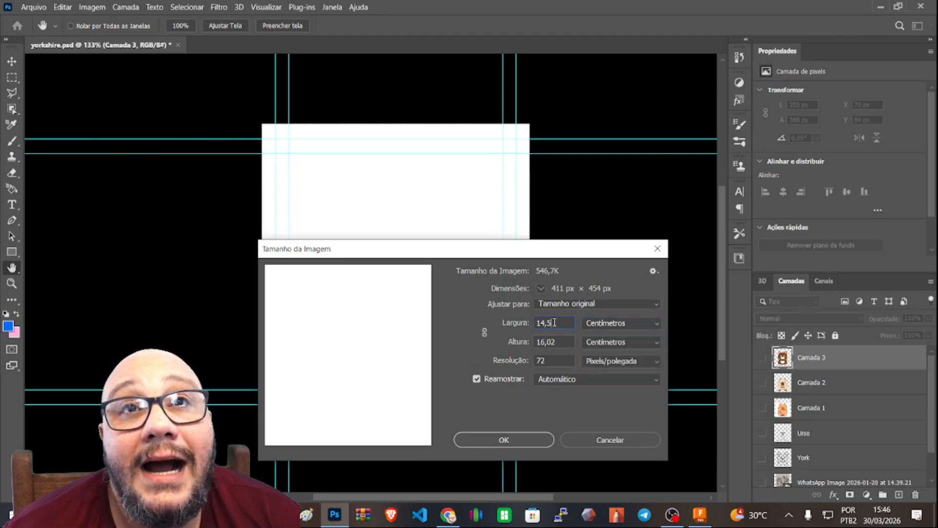
drag(555, 323, 450, 342)
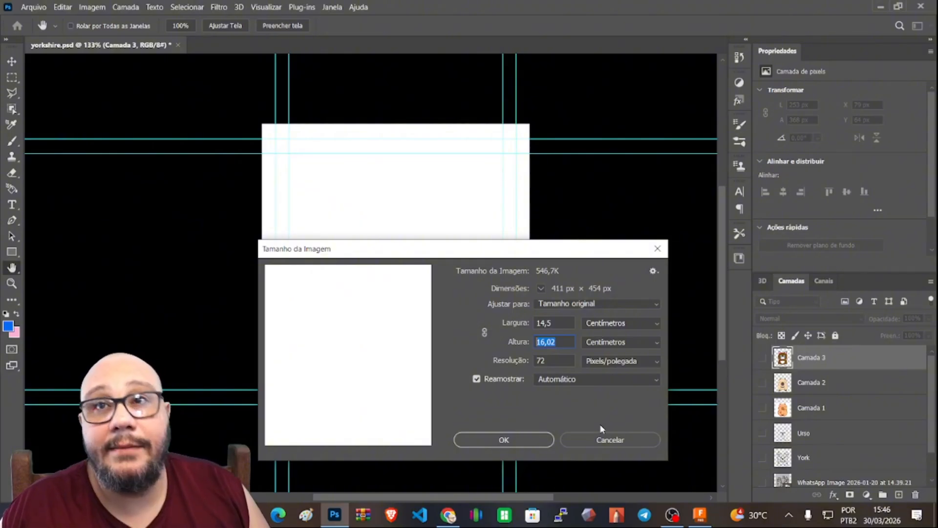
click(604, 441)
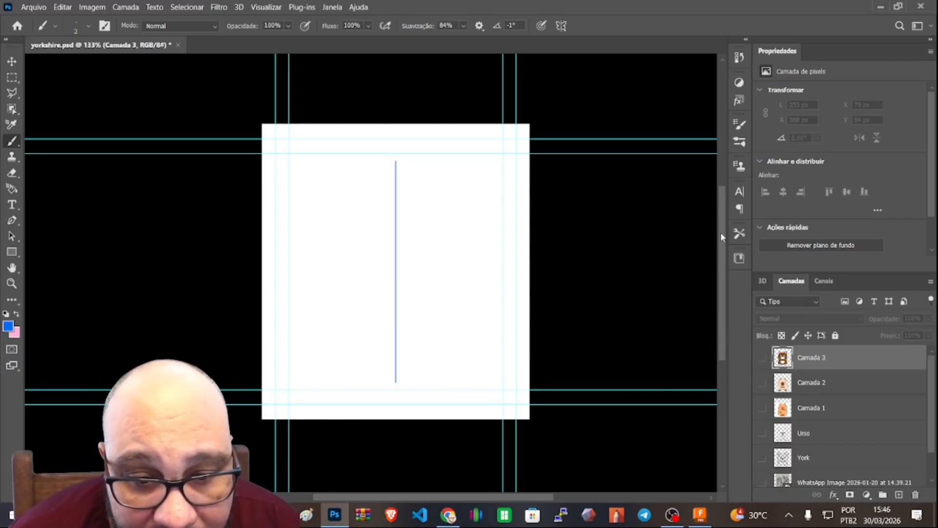
Show the Urso layer to view the bear line drawing on the canvas and hide it again
mouse_move(721, 233)
mouse_down()
mouse_move(727, 140)
mouse_move(726, 239)
mouse_up()
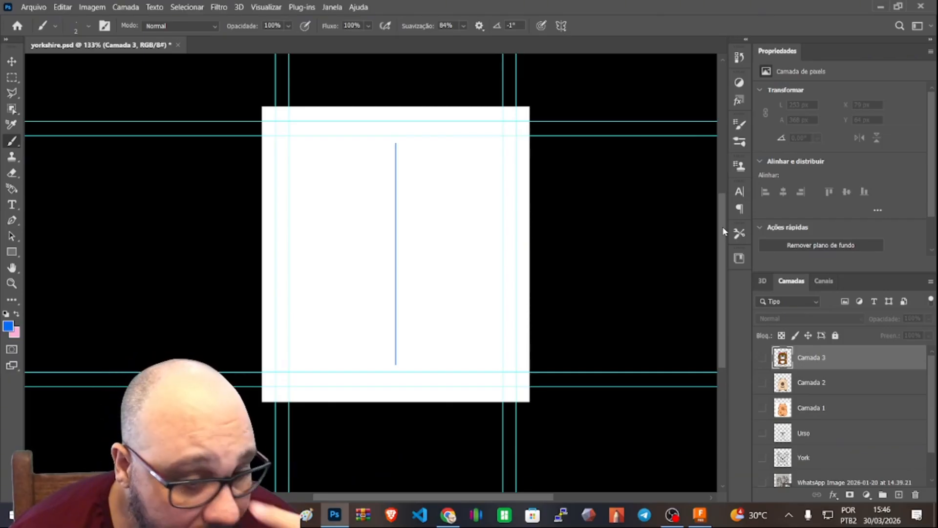
drag(725, 231, 725, 203)
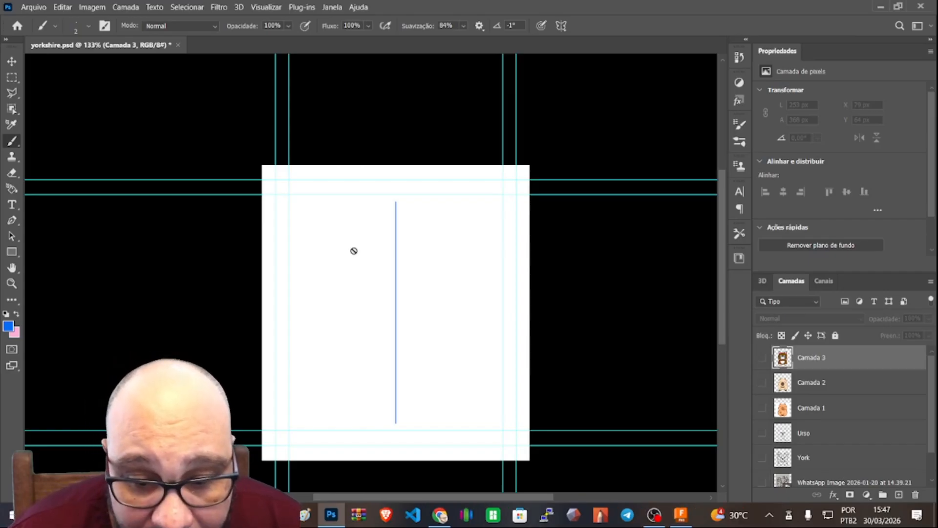
click(762, 435)
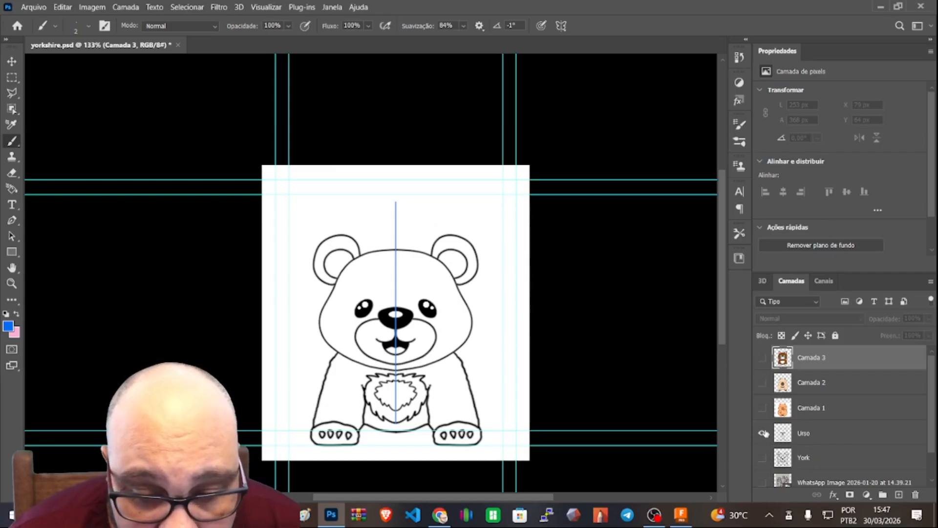
click(763, 433)
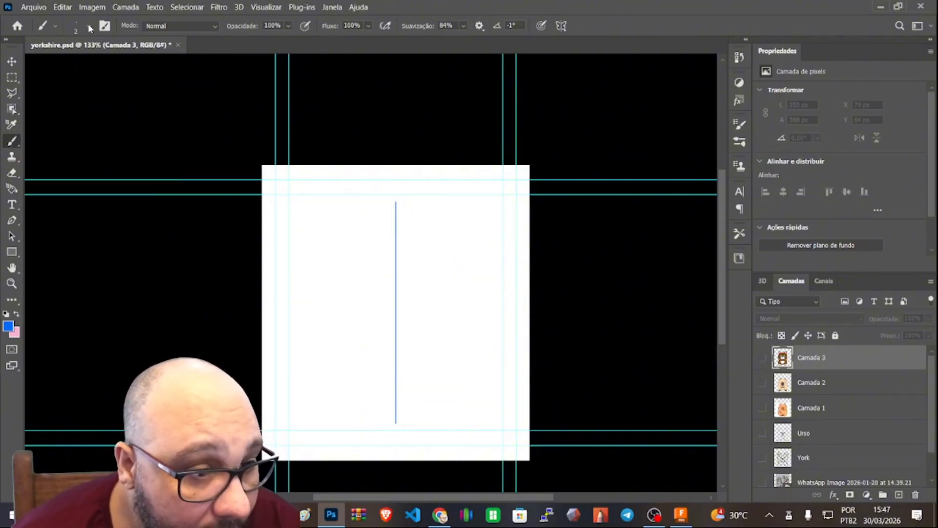
Check the 2 px brush settings, add a new layer above Camada 3, and draw a mirrored trial outline in blue
click(89, 27)
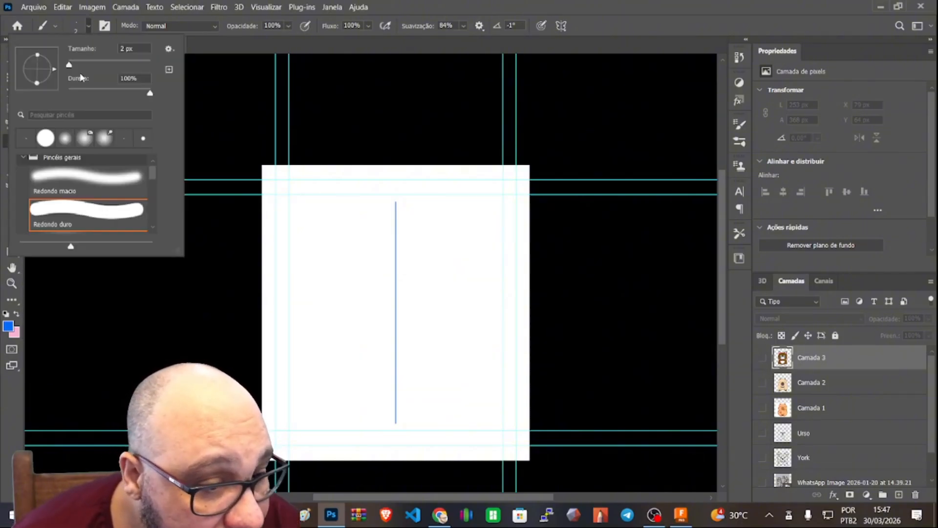
click(89, 27)
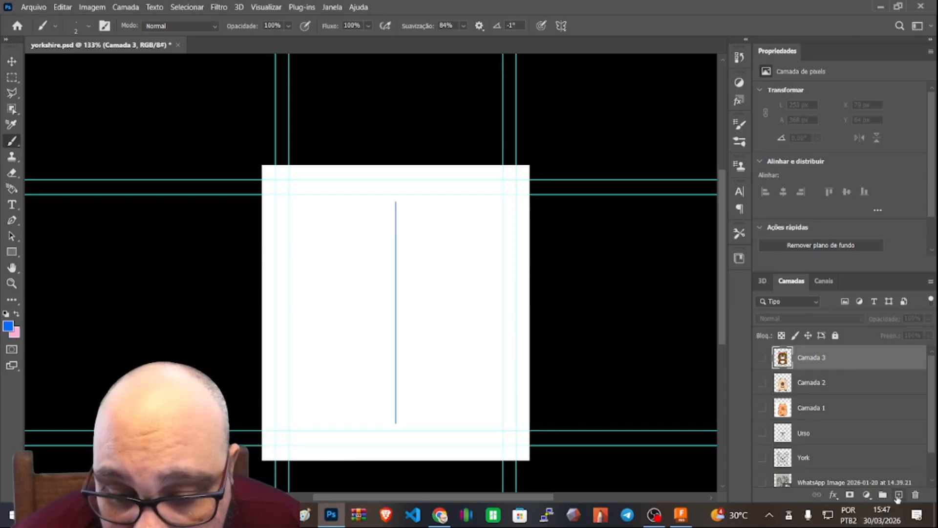
click(899, 496)
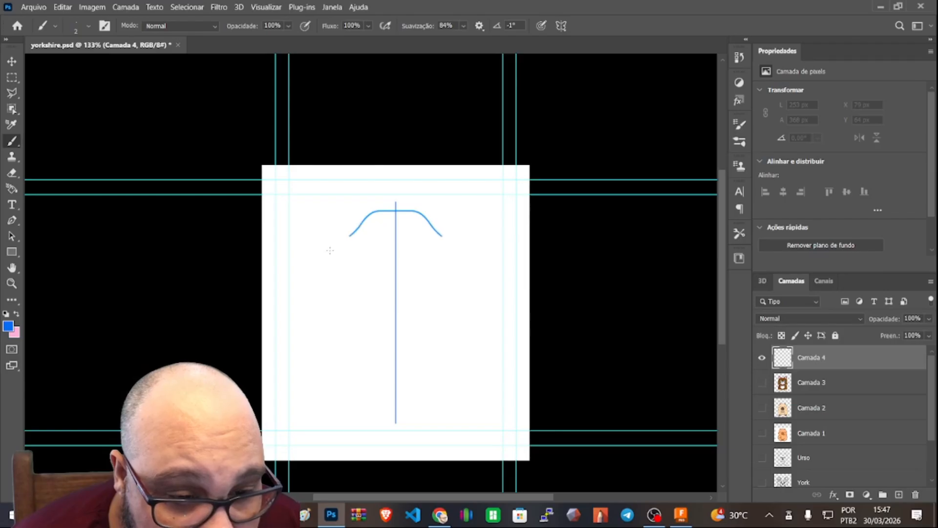
mouse_move(330, 250)
mouse_down()
mouse_move(334, 279)
mouse_move(365, 319)
mouse_move(343, 319)
mouse_up()
Set the foreground colour to black (000000) and undo the blue trial outline
click(9, 326)
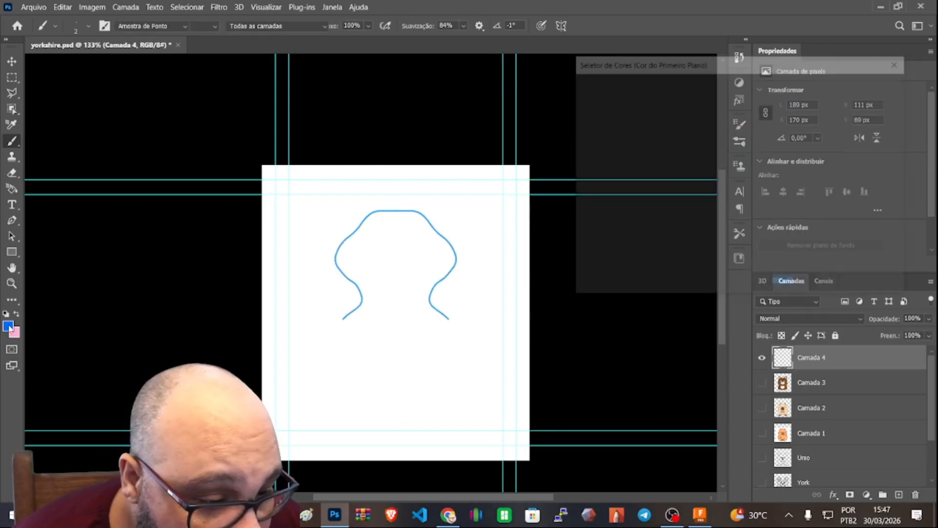
text(000000)
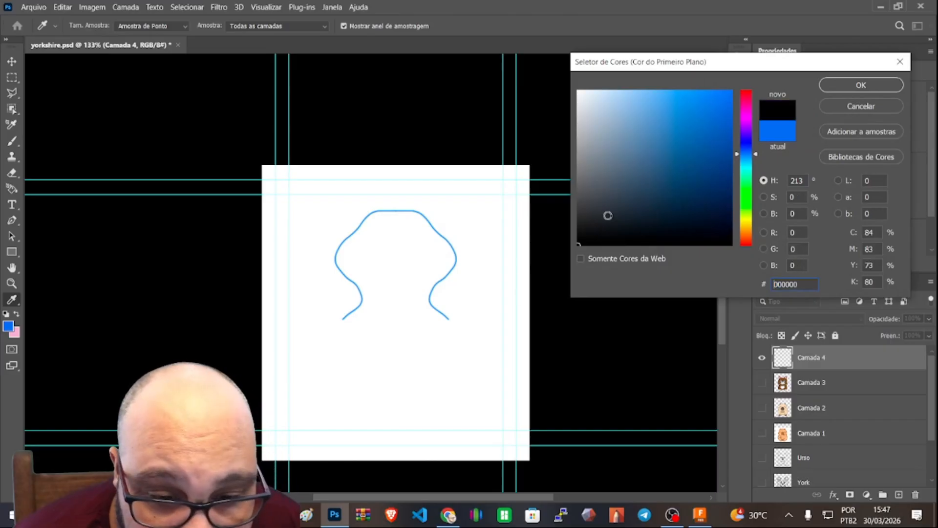
click(857, 87)
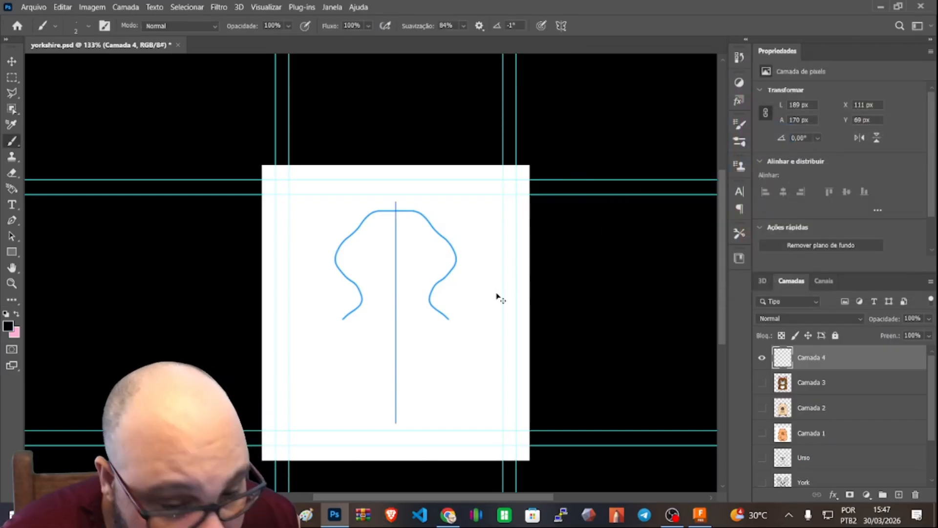
key(ctrl+z)
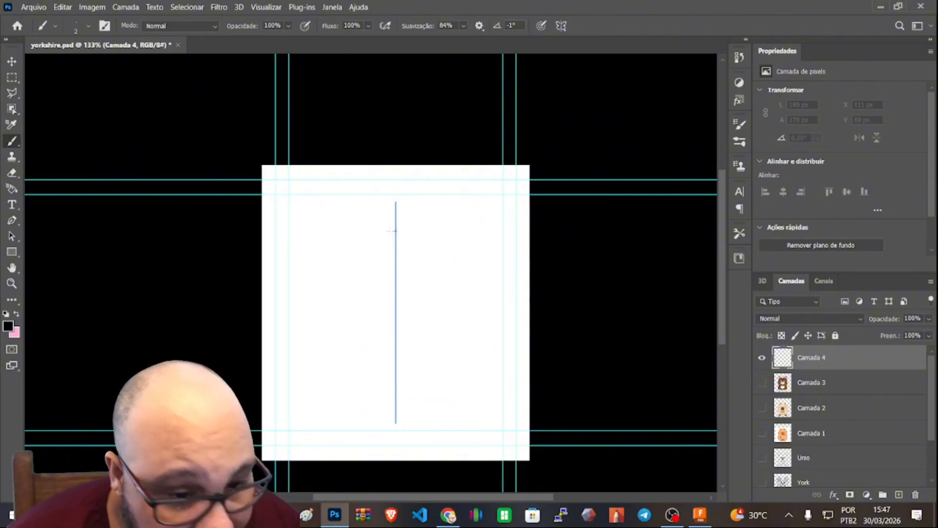
Draw a mirrored black outline of an animal on Camada 4, from the ears and head down to the body and feet
mouse_move(393, 231)
mouse_down()
mouse_move(333, 205)
mouse_move(362, 238)
mouse_move(327, 272)
mouse_up()
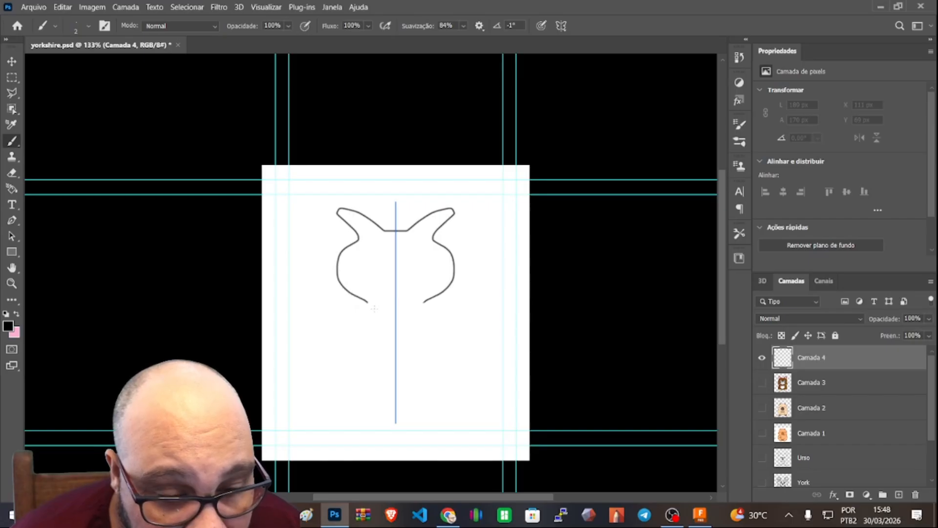
mouse_move(374, 308)
mouse_down()
mouse_move(325, 324)
mouse_move(328, 411)
mouse_up()
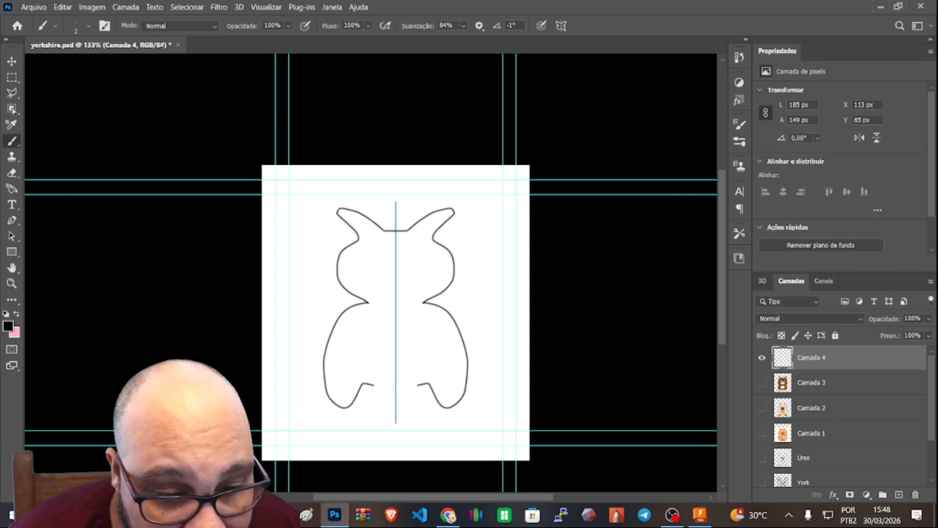
drag(401, 387, 396, 386)
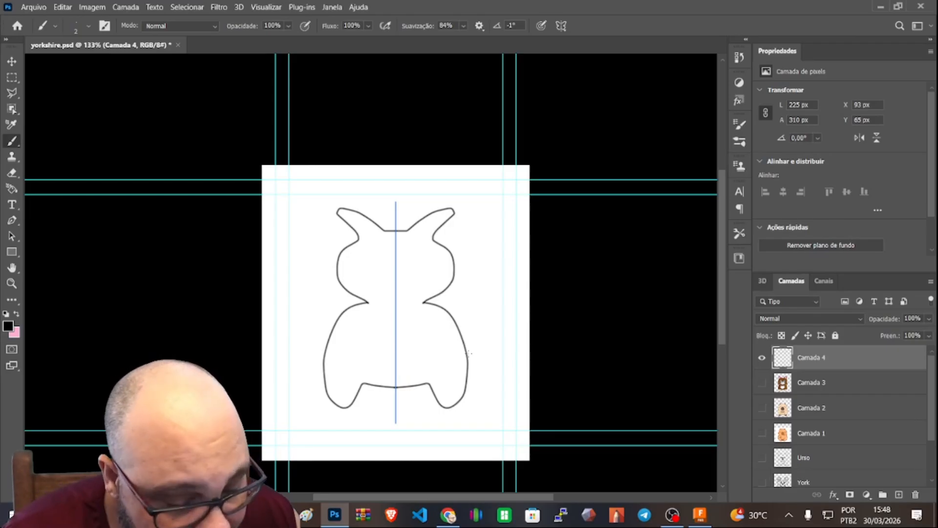
Look again at the white kawaii cat pin with the pink bow on Pinterest and return to Photoshop
click(448, 515)
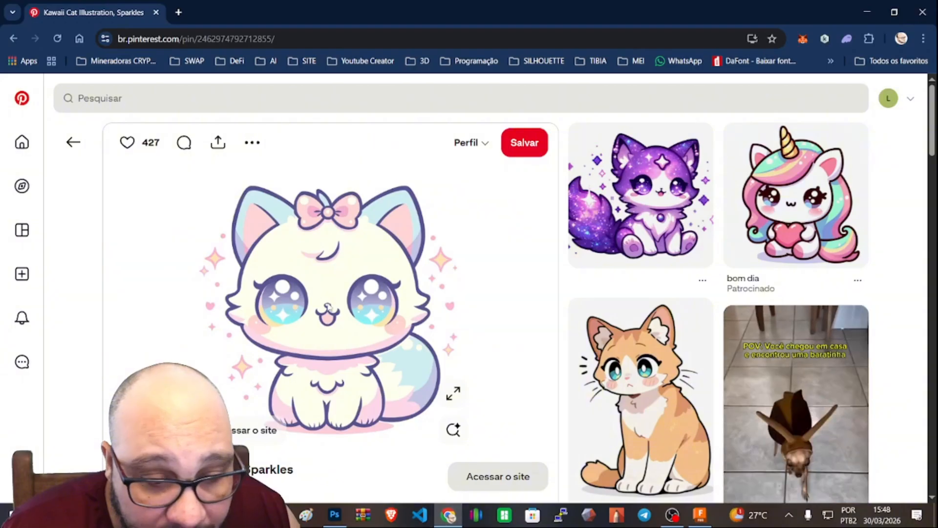
right_click(330, 294)
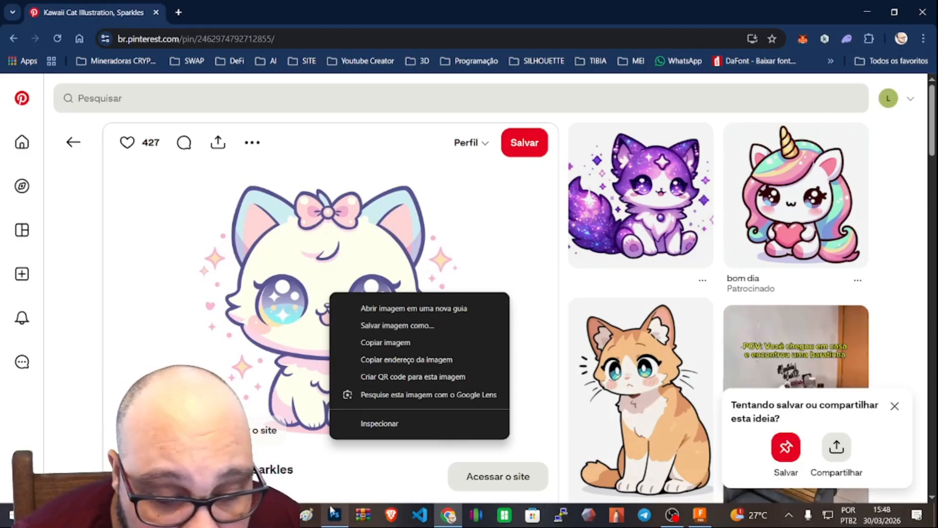
key(alt+Tab)
Show the WhatsApp Image 2026-01-20 at 14.39.21 layer with the dog sketch and hide the Camada 4 outline
scroll(788, 413, down, 2)
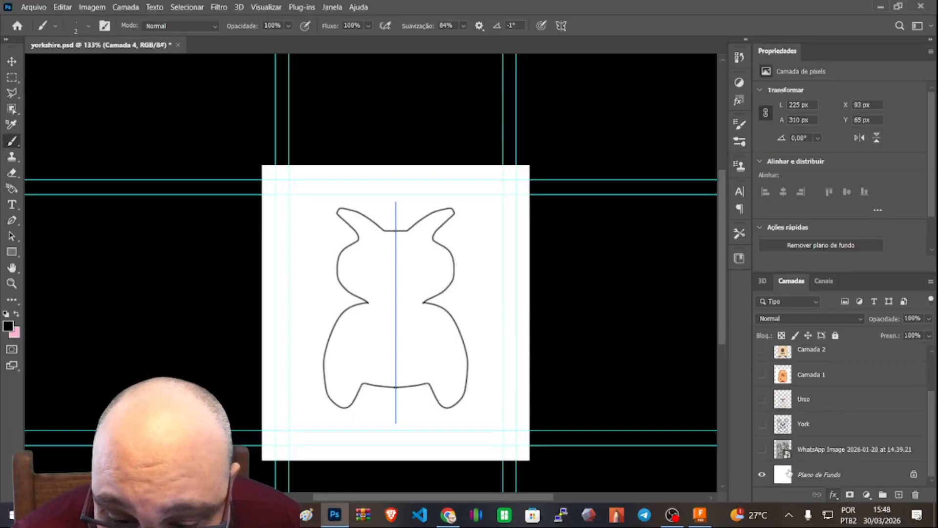
click(762, 450)
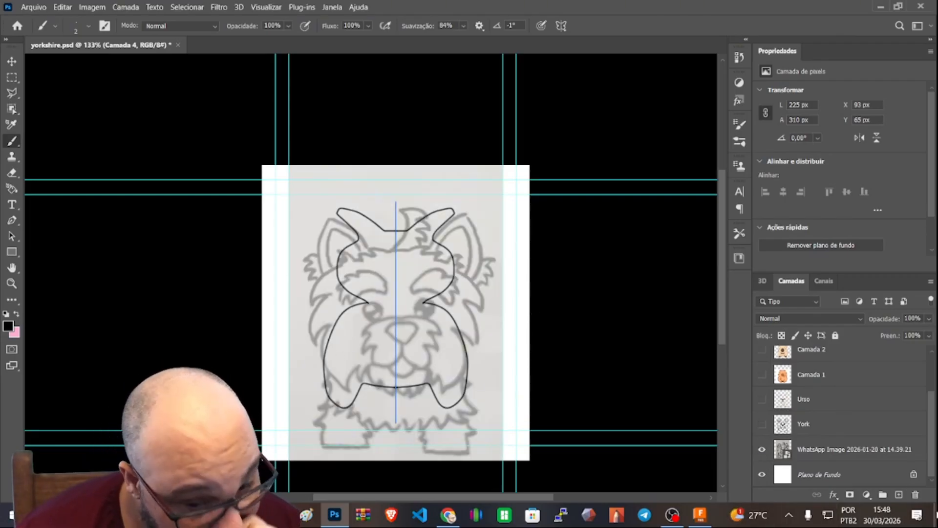
scroll(837, 433, up, 2)
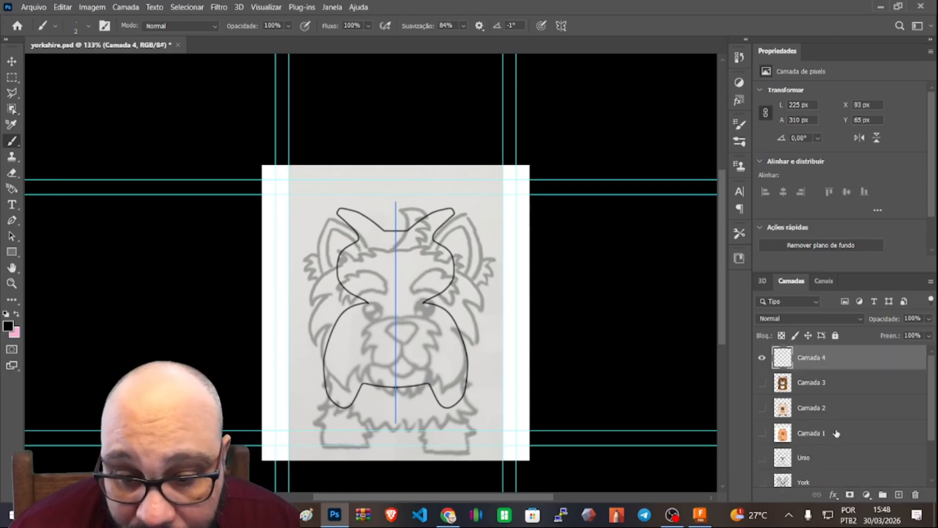
click(763, 358)
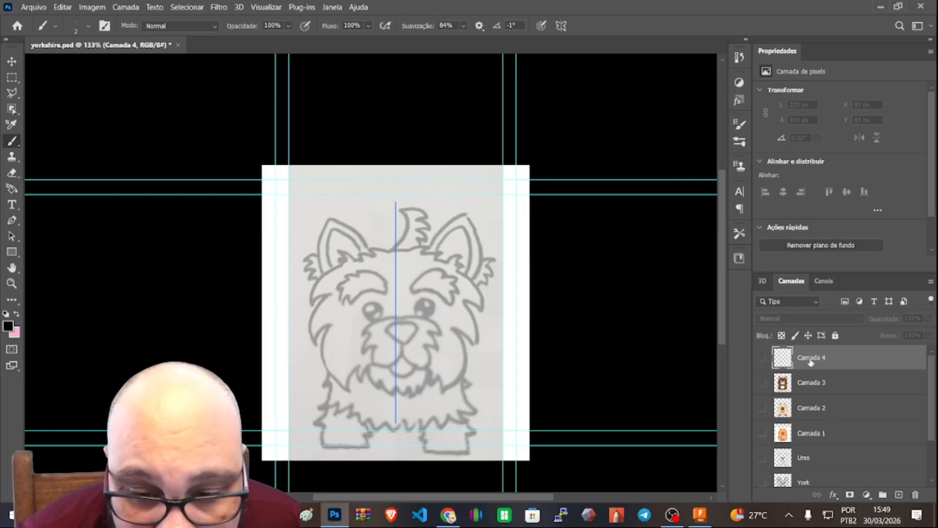
Show the Camada 3 layer with the coloured cat and hide the WhatsApp Image sketch layer
click(762, 384)
scroll(771, 440, down, 2)
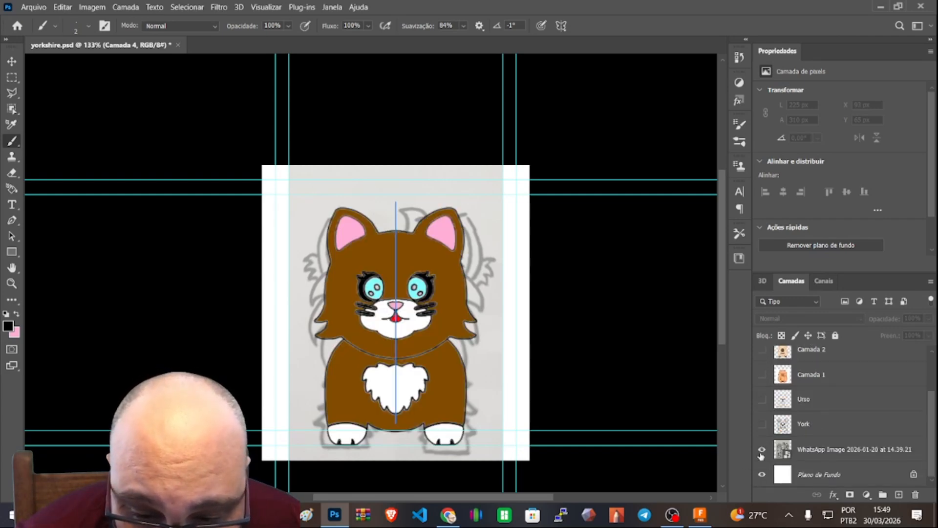
click(761, 454)
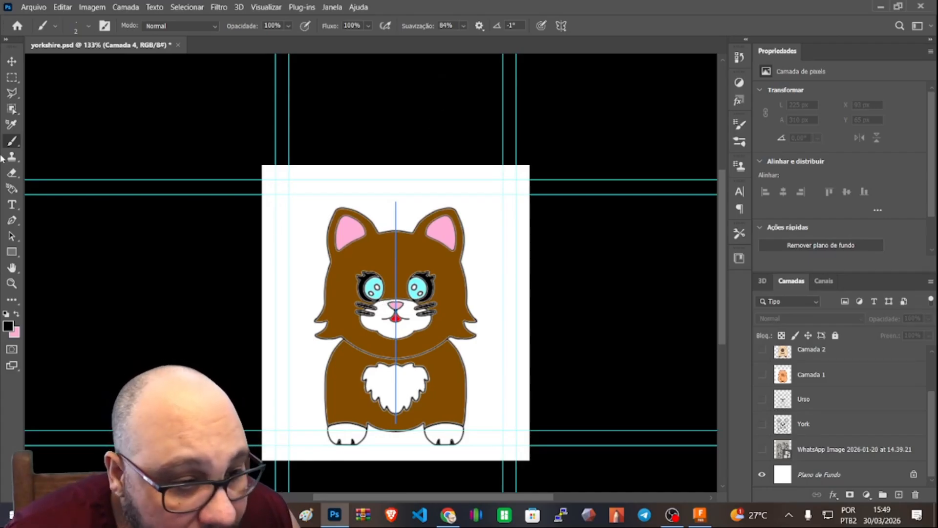
Compare the brown cat on Camada 3 with the capybara on Camada 2 by toggling both layers, leaving only the cat shown
alt+scroll(399, 296, up, 3)
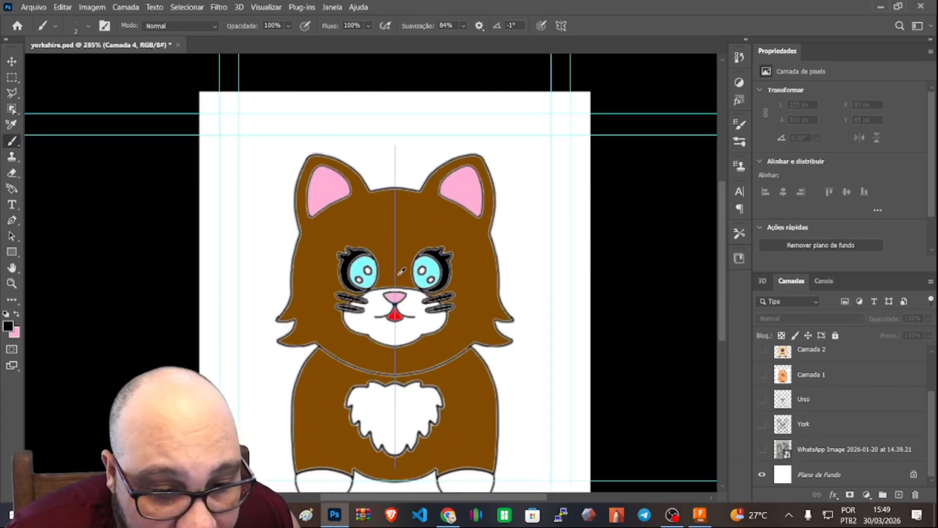
scroll(401, 270, down, 4)
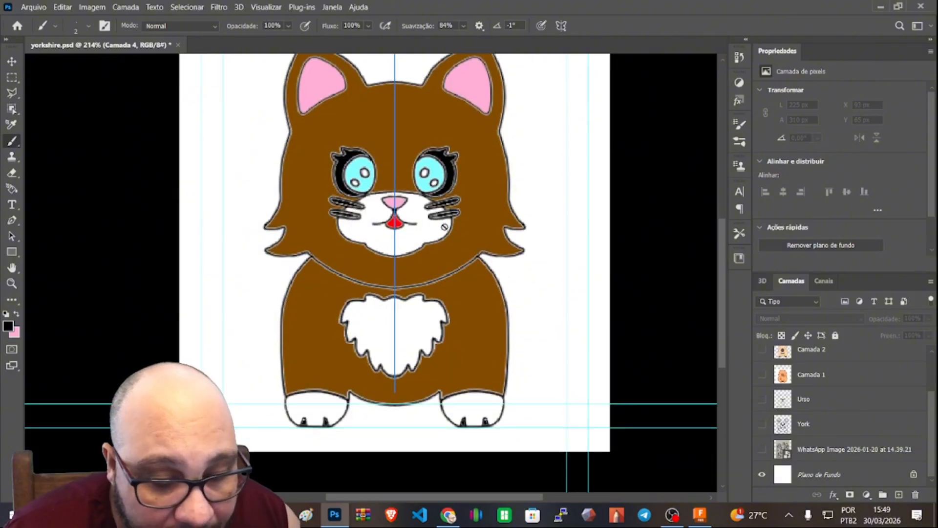
scroll(777, 388, up, 2)
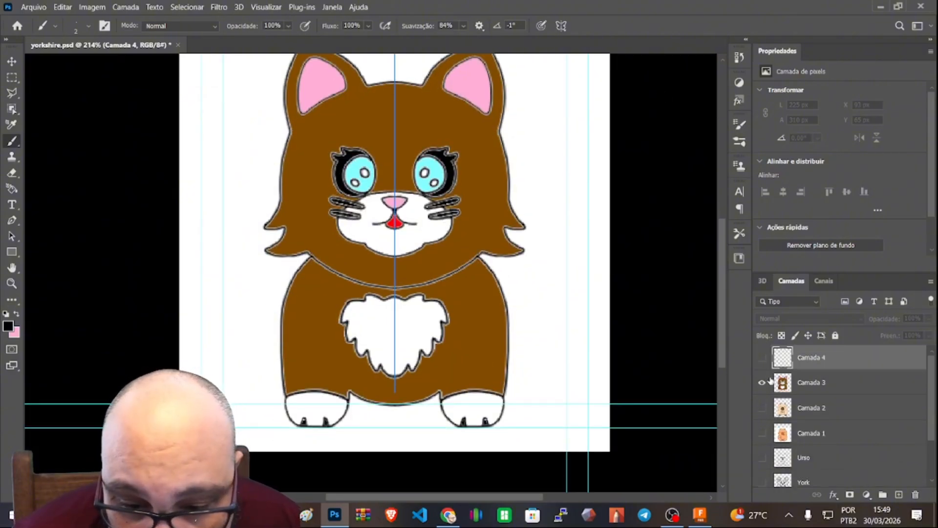
click(762, 408)
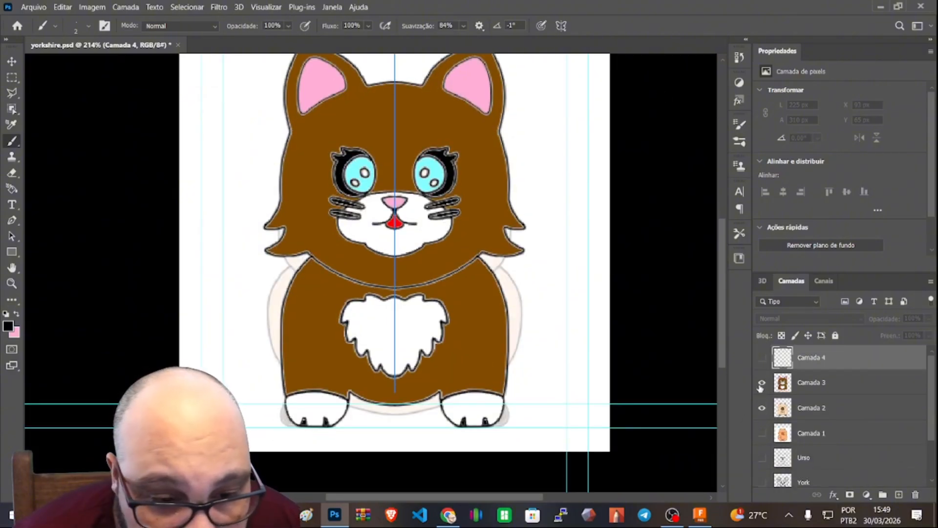
click(762, 384)
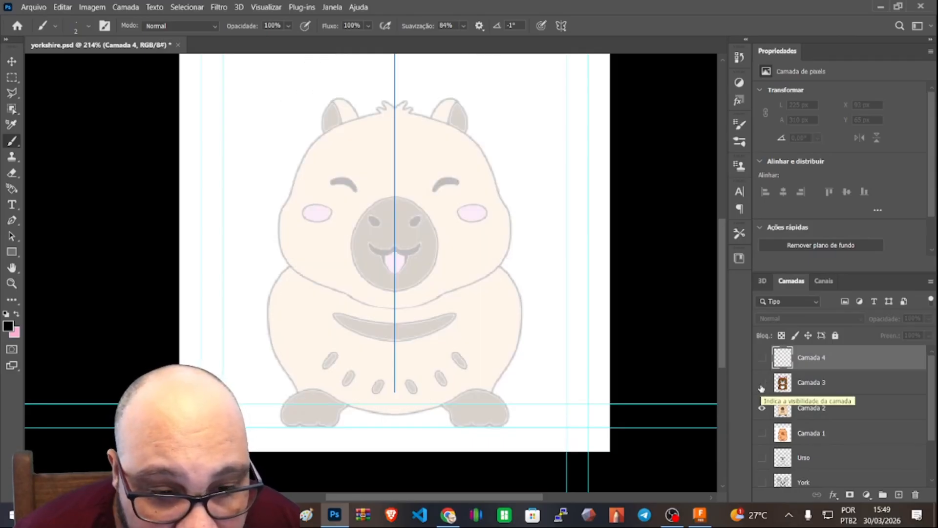
click(762, 384)
click(762, 408)
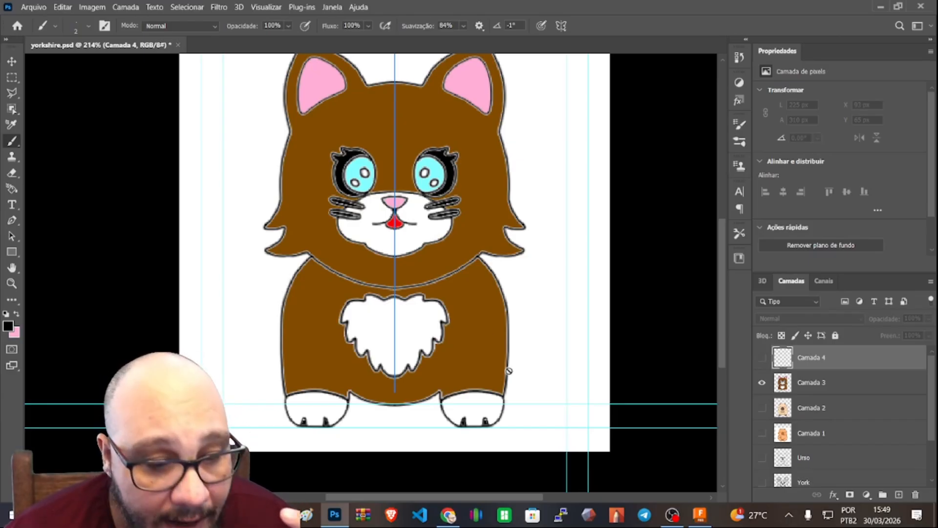
Examine the coloured cat's eyes, lashes and muzzle up close on the canvas
scroll(507, 371, up, 2)
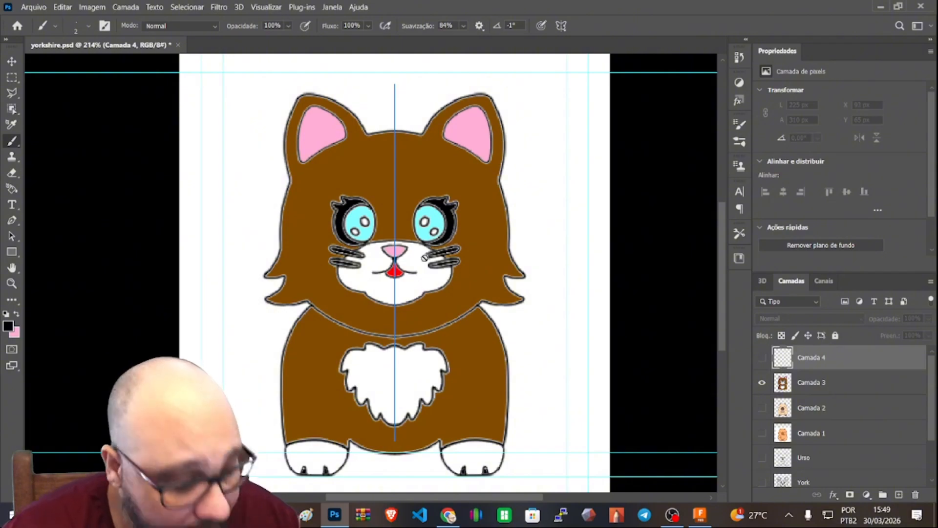
scroll(425, 258, up, 1)
alt+scroll(441, 235, up, 5)
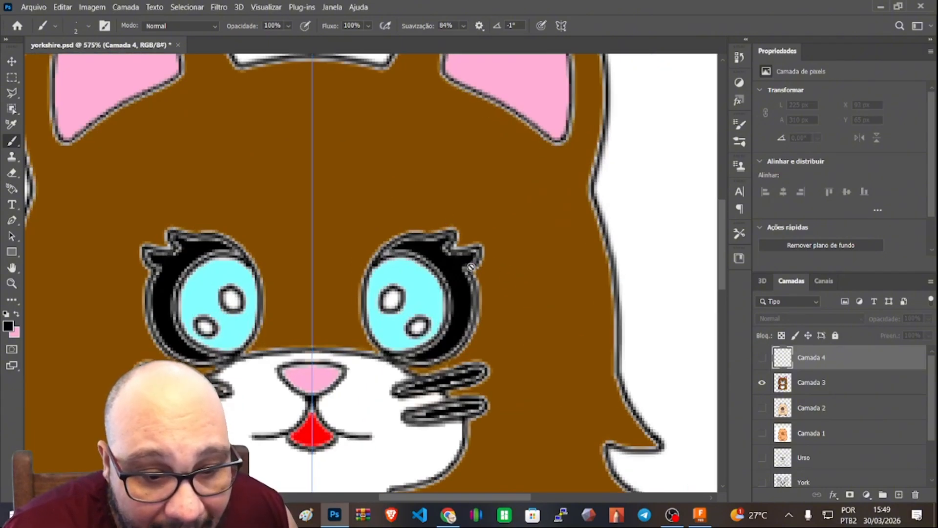
alt+scroll(426, 249, down, 5)
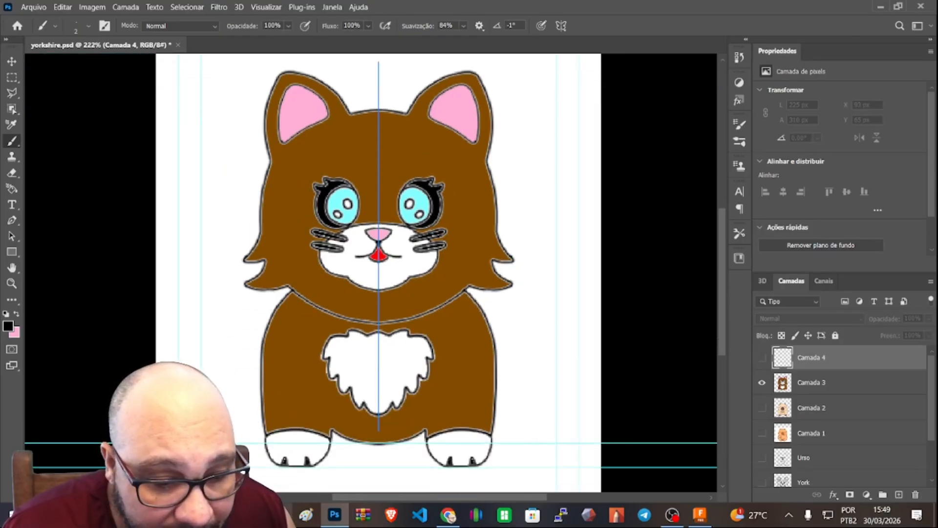
Open cat.png from the Cat folder in a maximized image viewer and examine the cat line drawing
key(alt+Tab)
click(205, 145)
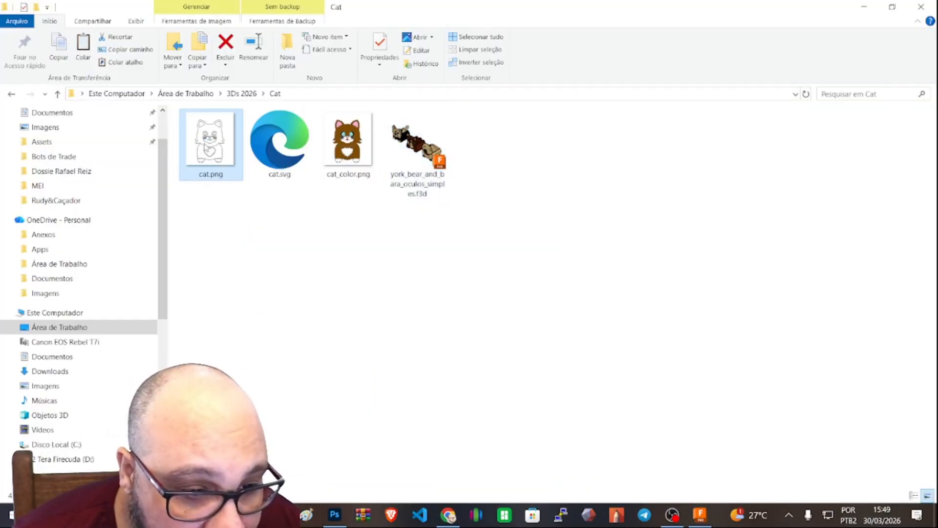
double_click(204, 144)
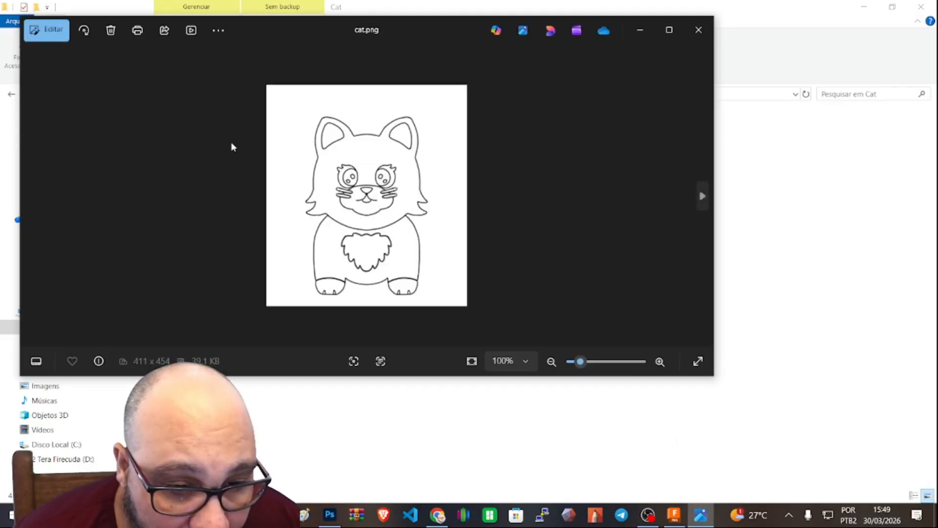
click(671, 33)
scroll(522, 268, up, 4)
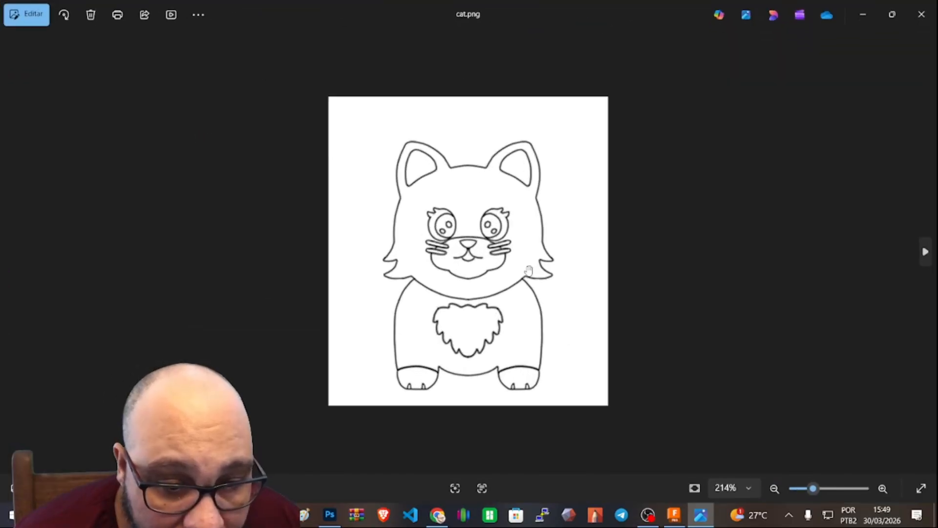
scroll(523, 267, down, 2)
scroll(523, 267, up, 2)
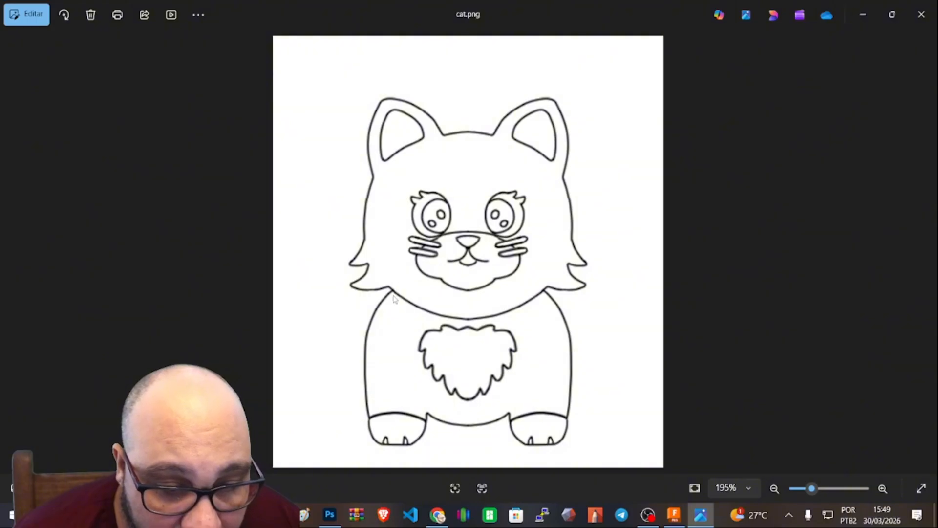
Switch back to Photoshop and draw a curved Pen path beside the cat's head, reshaping its first segment with the direction handles
click(330, 515)
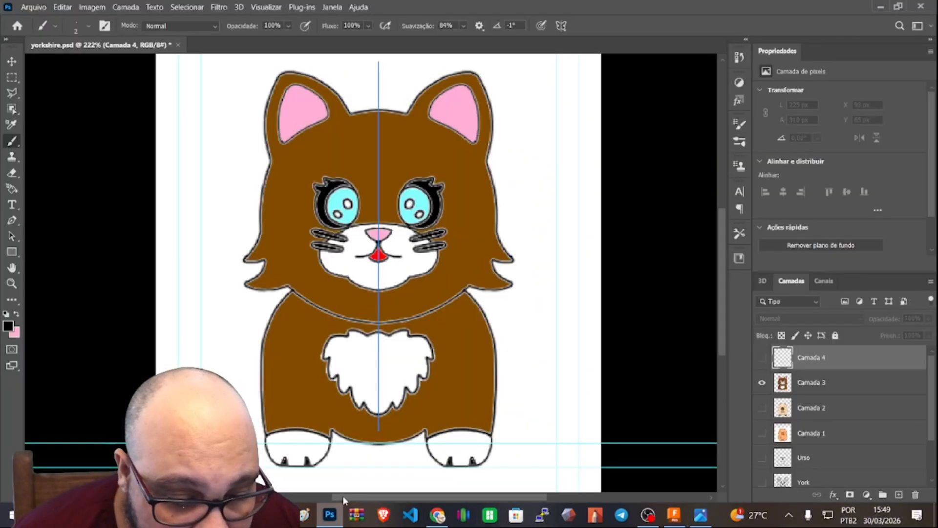
click(11, 221)
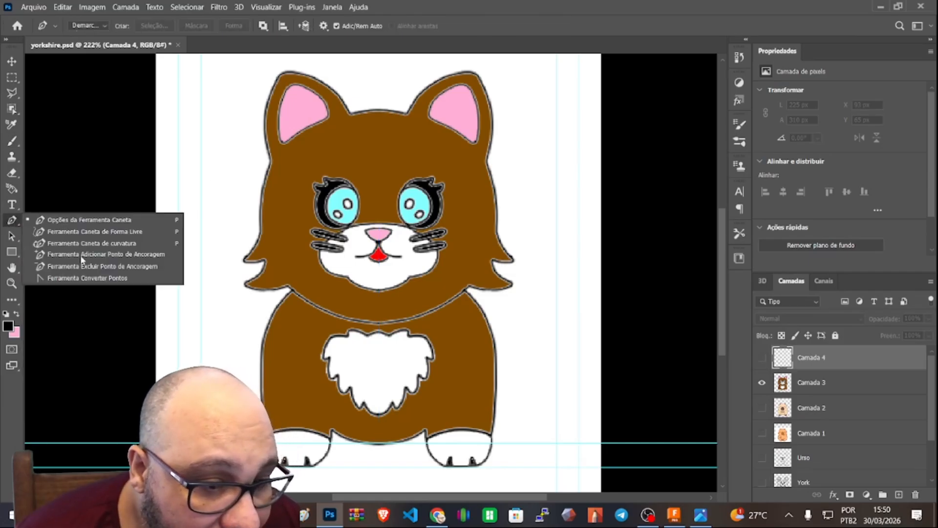
click(104, 219)
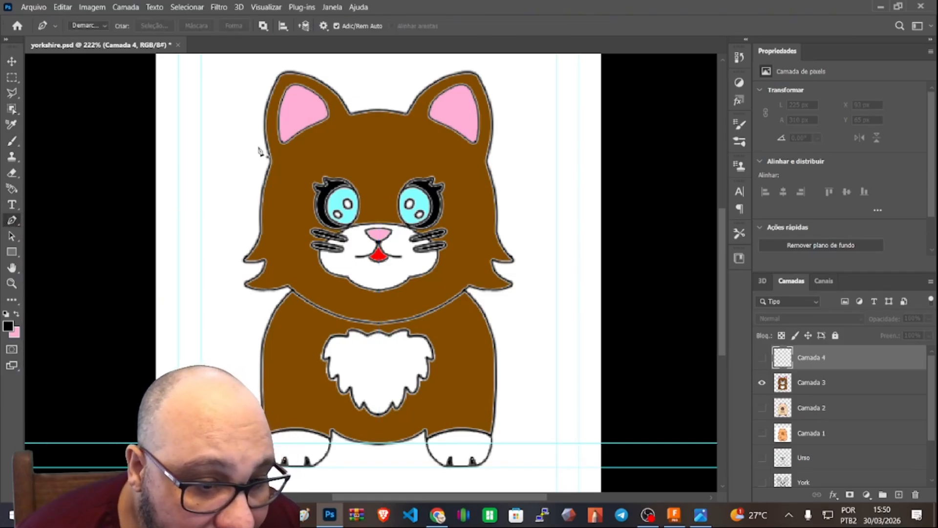
drag(258, 144, 241, 198)
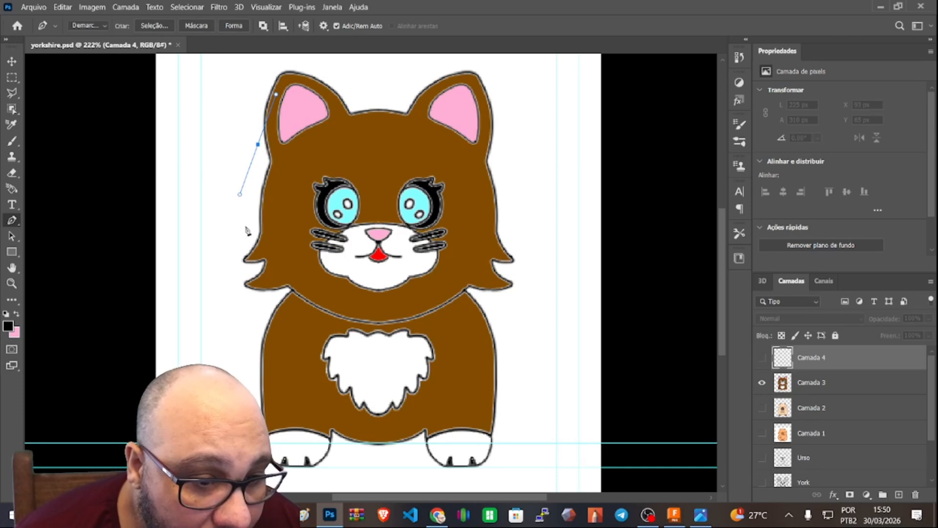
drag(246, 237, 247, 247)
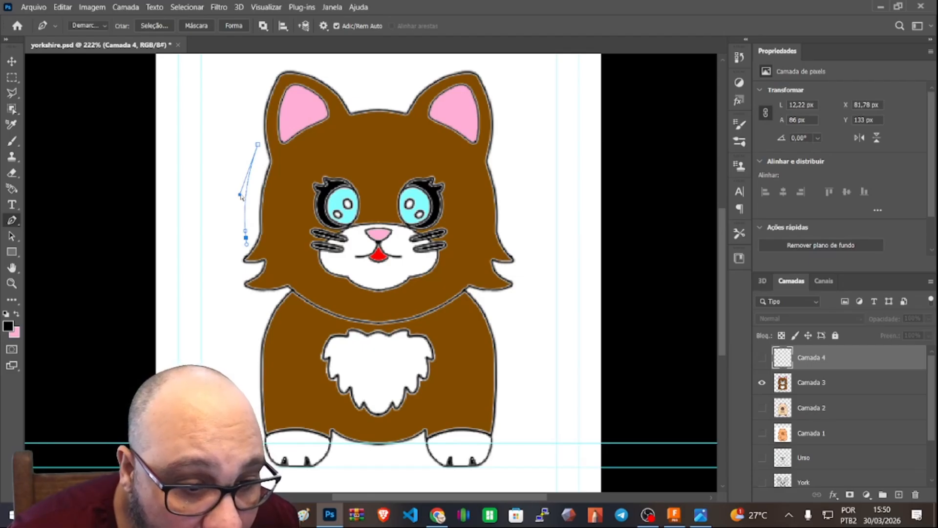
drag(241, 196, 230, 174)
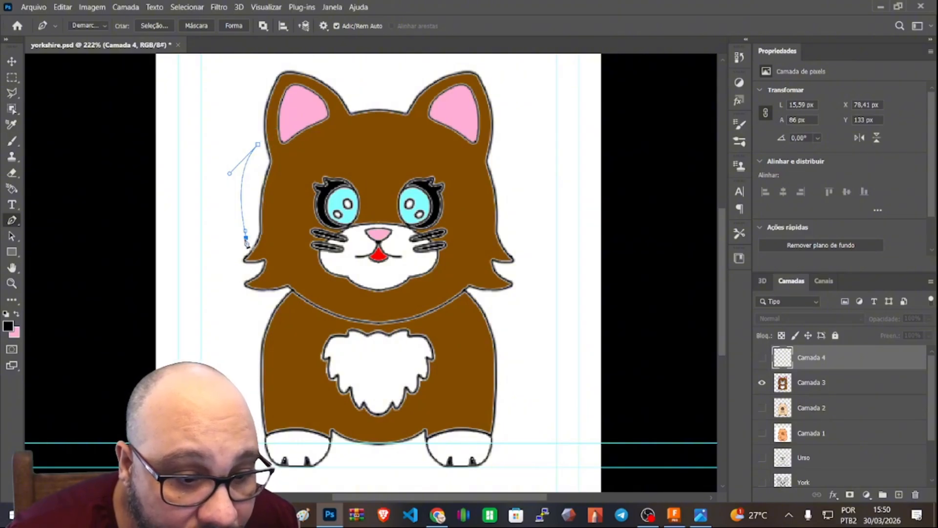
drag(246, 238, 214, 255)
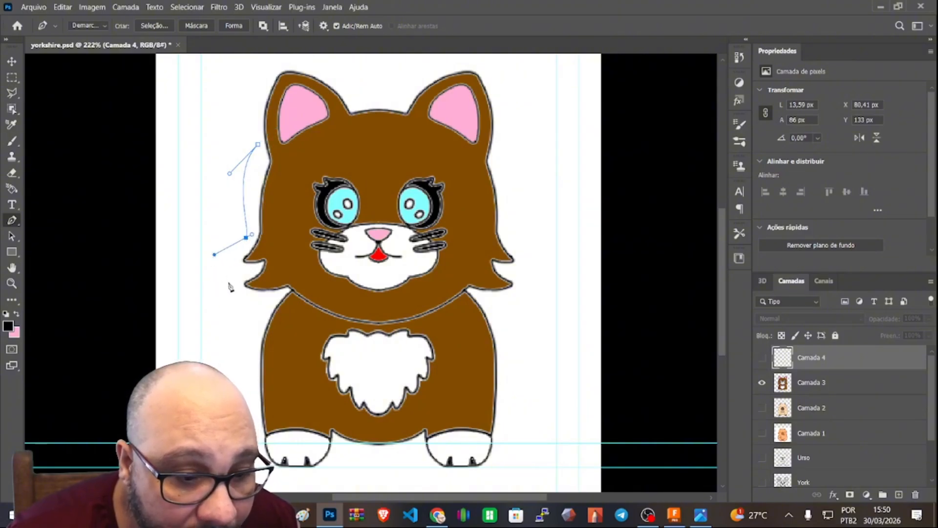
Extend the Pen path with a curve past the cheek fur and another segment down beside the cat's body
drag(226, 309, 232, 327)
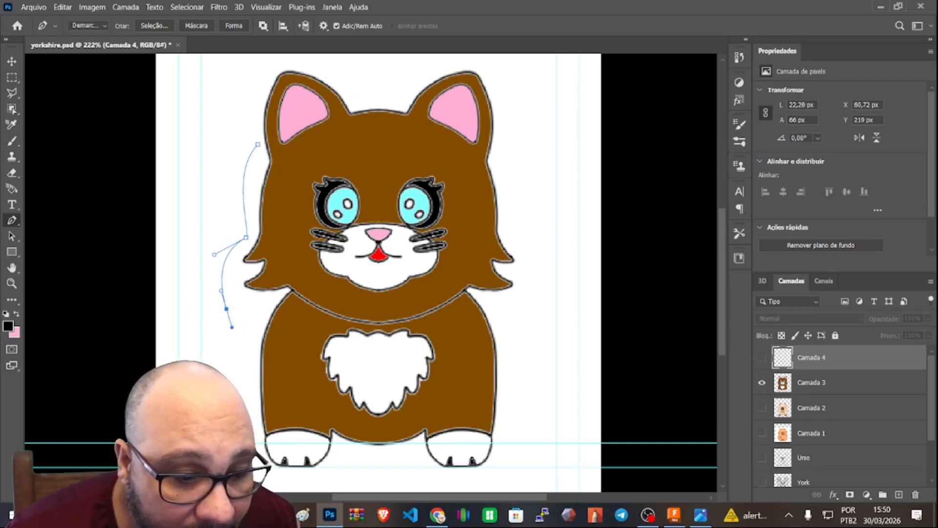
key(Escape)
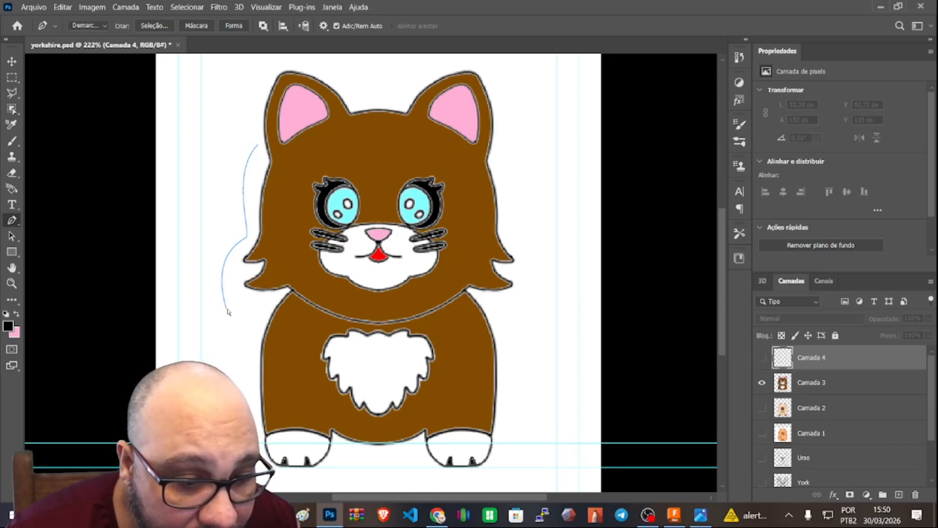
click(227, 310)
click(223, 406)
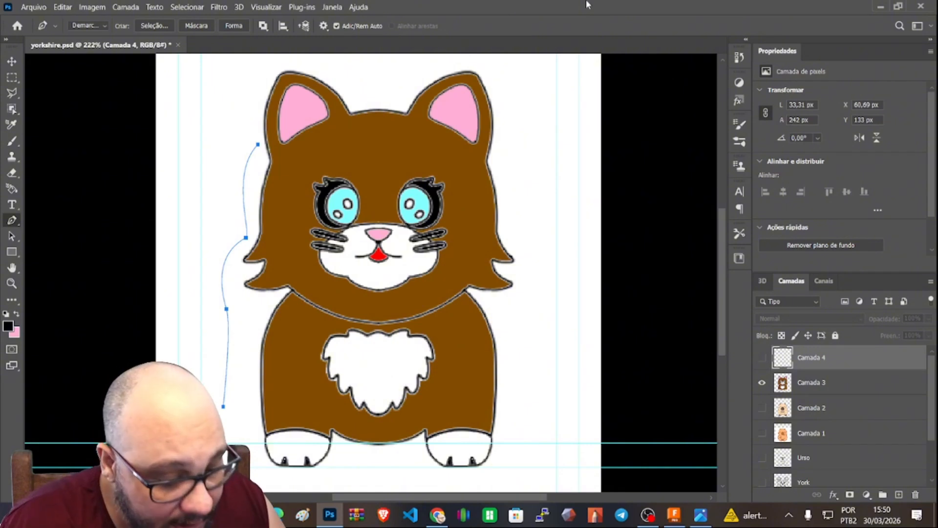
Undo the whole Pen path drawn beside the cat
key(ctrl+z)
key(ctrl+z)
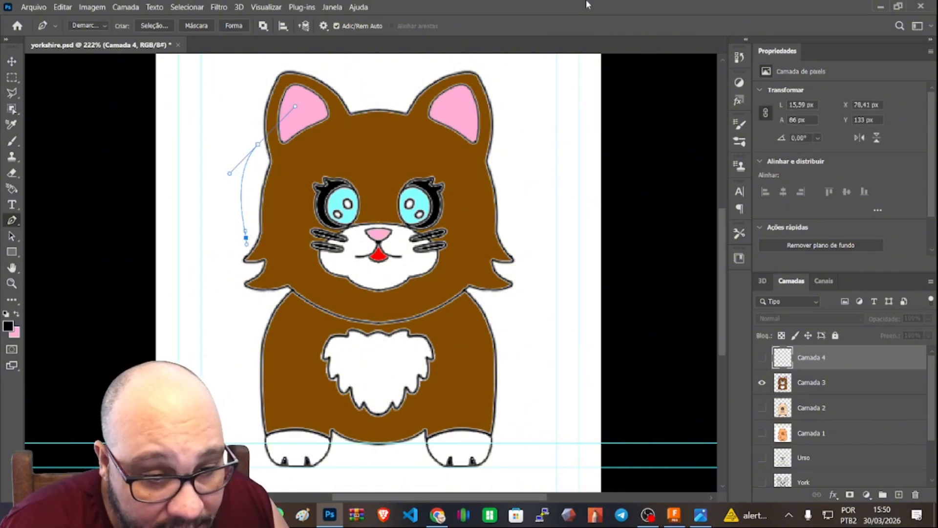
key(ctrl+z)
key(ctrl+z)
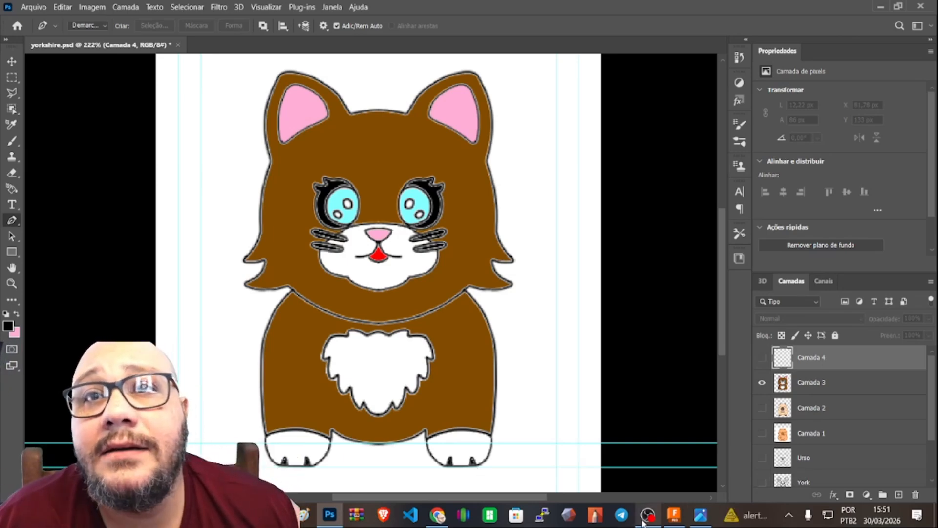
Display the Urso bear line drawing without the Camada 3 cat and list the available shape tools
mouse_move(643, 521)
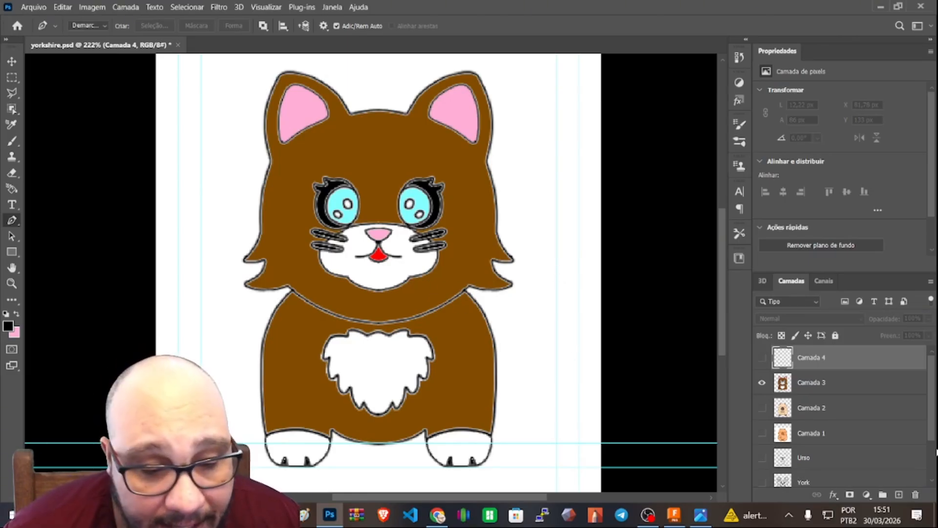
click(763, 460)
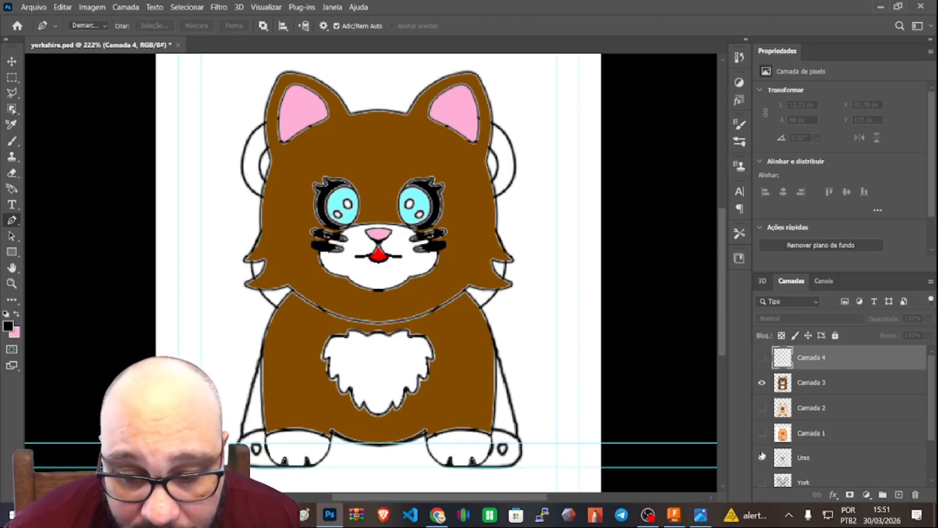
click(762, 383)
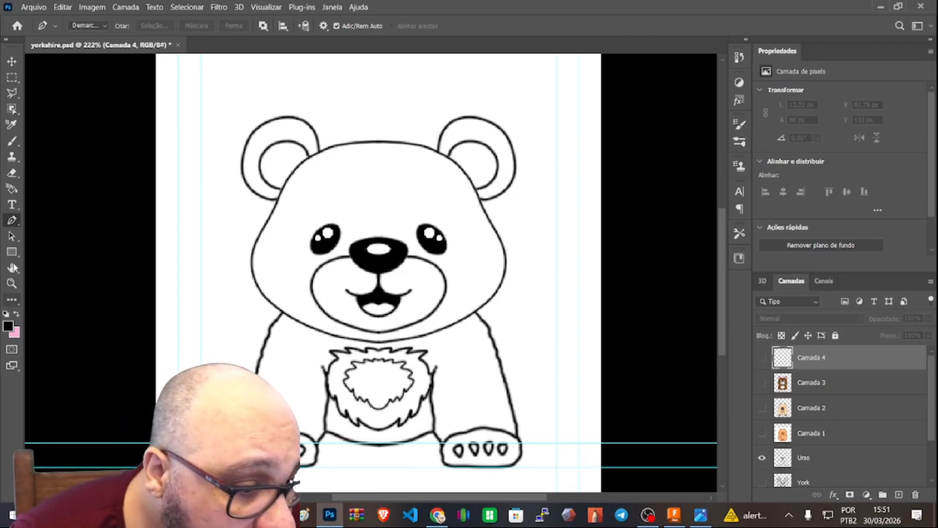
click(12, 252)
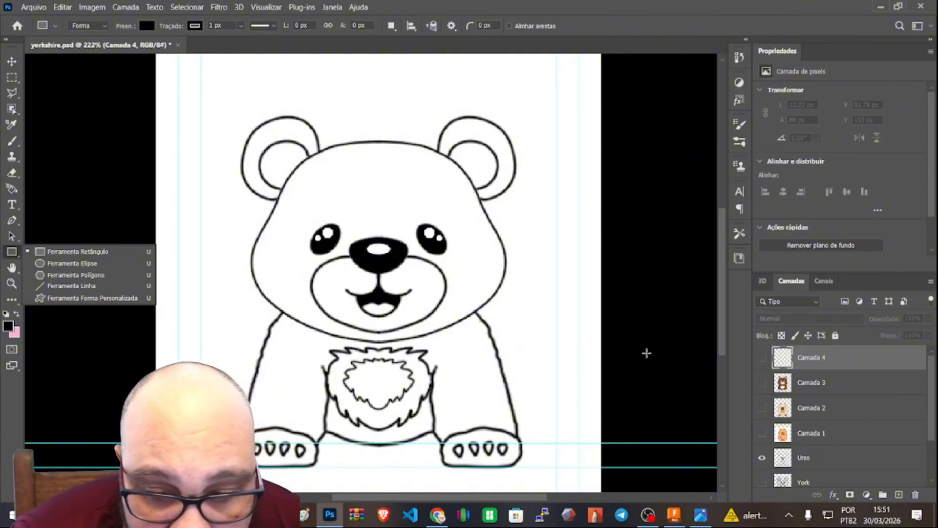
Show the Camada 3 cat again, inspect it up close, and hide the Urso layer
click(762, 382)
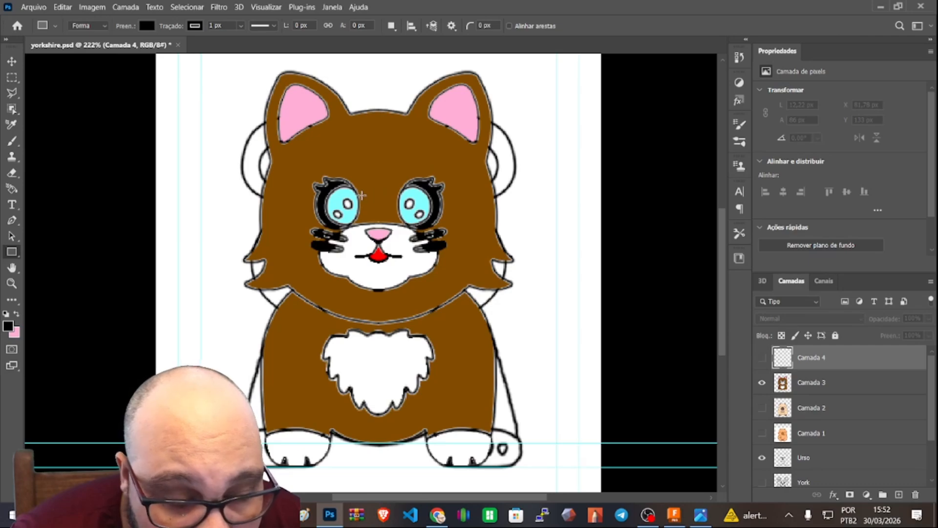
alt+scroll(369, 175, up, 11)
alt+scroll(346, 188, down, 10)
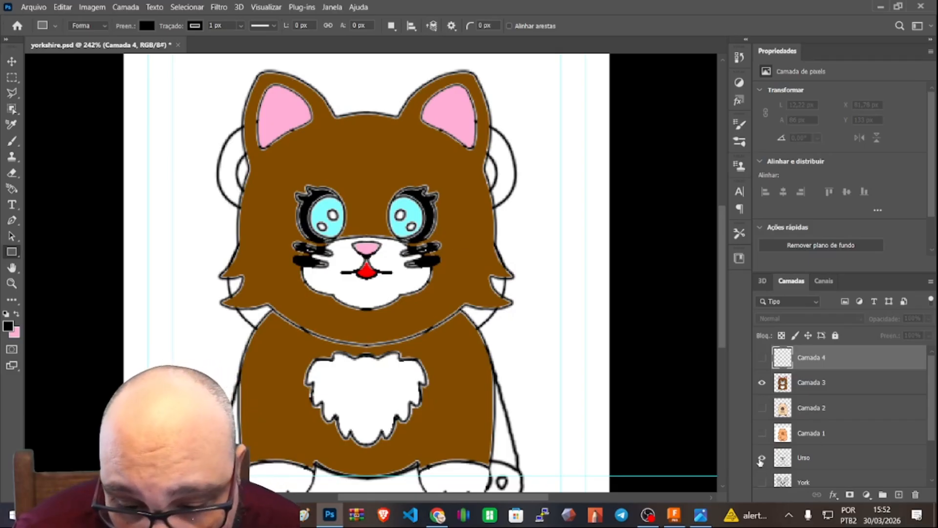
click(762, 459)
scroll(772, 445, down, 2)
scroll(765, 450, up, 2)
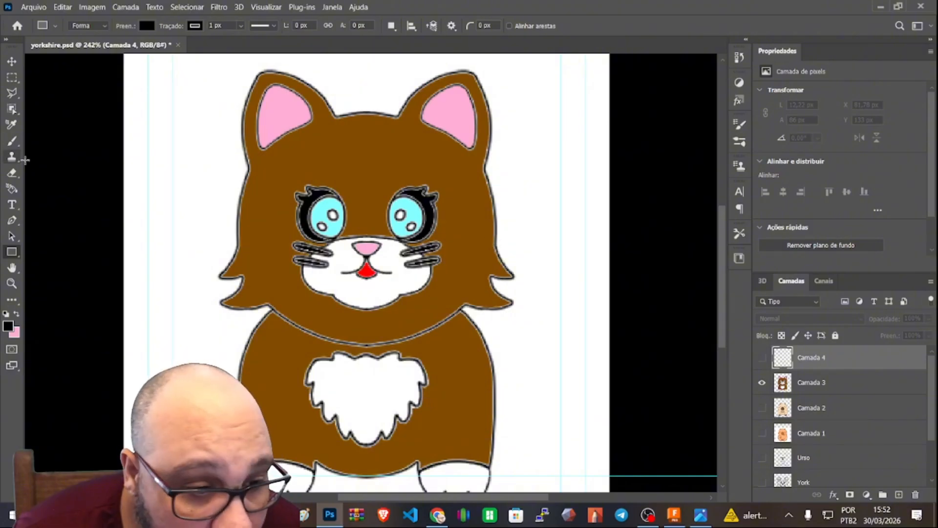
Make the Camada 4 layer visible and brush a mirrored pair of oval outlines on either side of the cat's head
click(12, 142)
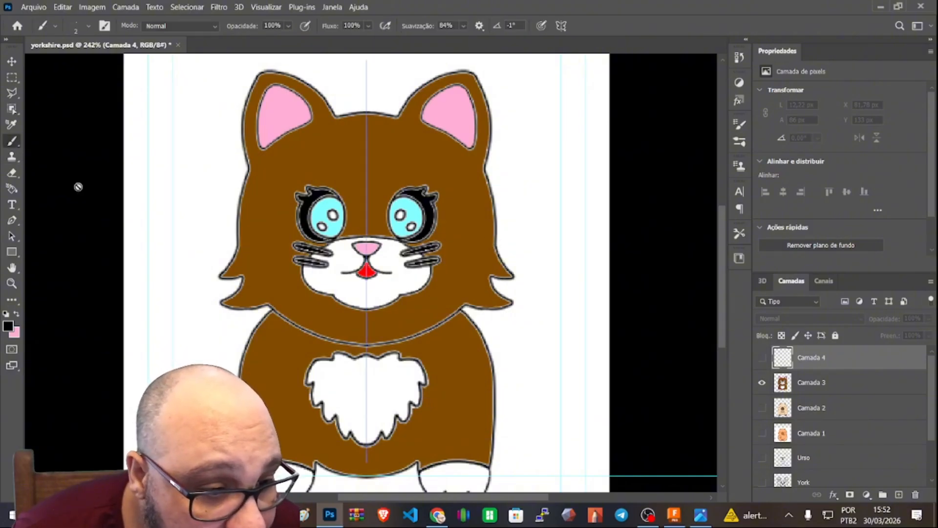
click(210, 186)
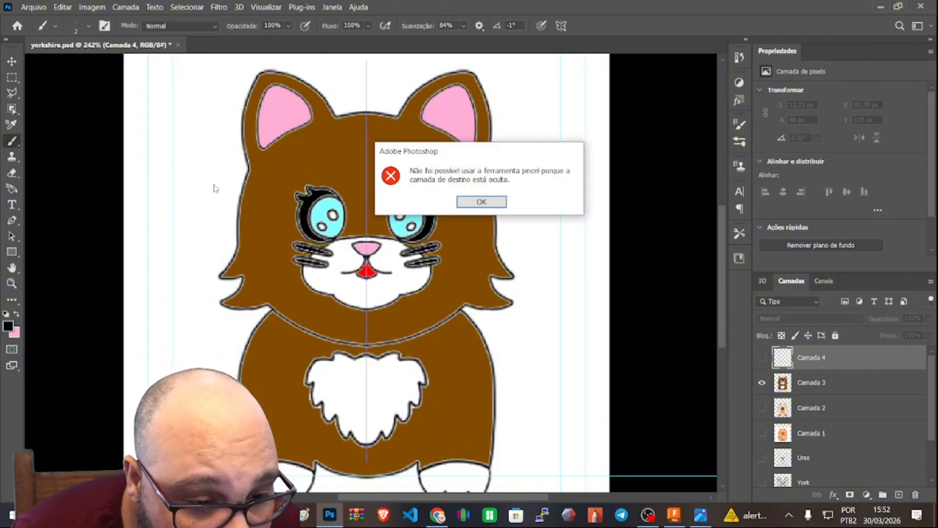
click(482, 202)
click(763, 357)
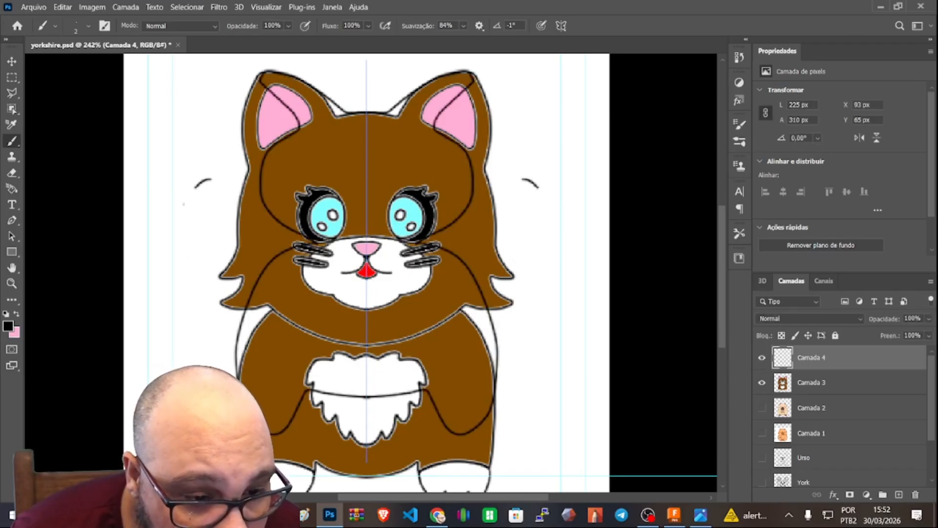
mouse_move(181, 227)
mouse_down()
mouse_move(210, 247)
mouse_move(251, 206)
mouse_move(220, 175)
mouse_move(196, 172)
mouse_up()
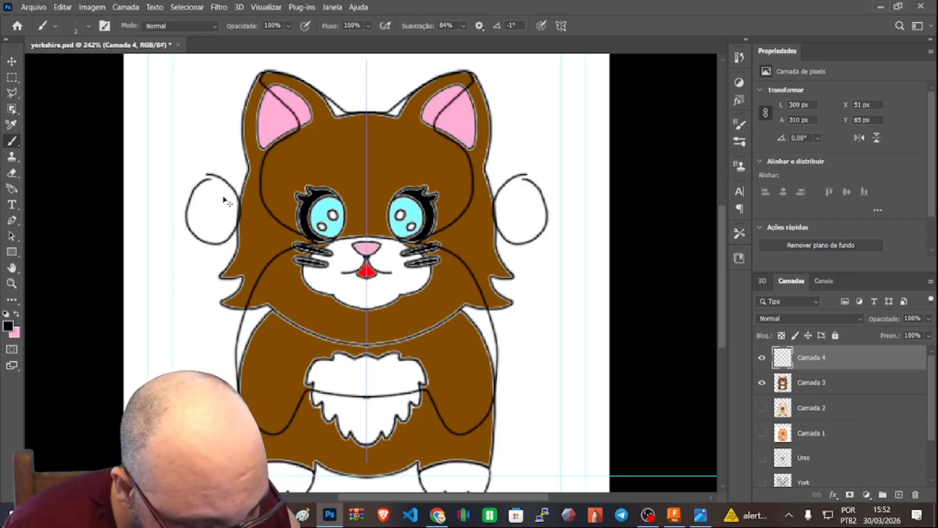
Try to distort the Camada 4 strokes with Free Transform by pulling one corner, undo the distortion and close the transform
key(ctrl+t)
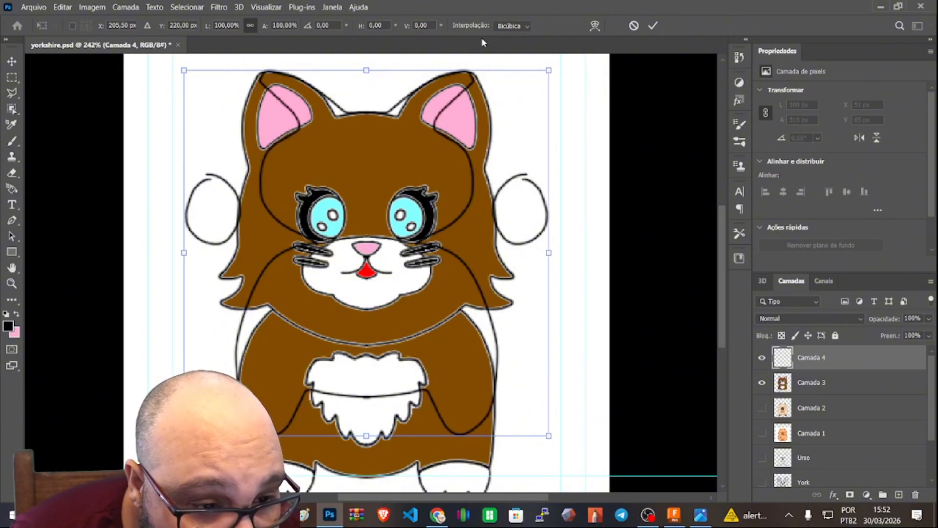
ctrl+drag(548, 71, 409, 95)
scroll(317, 298, down, 2)
scroll(316, 294, up, 3)
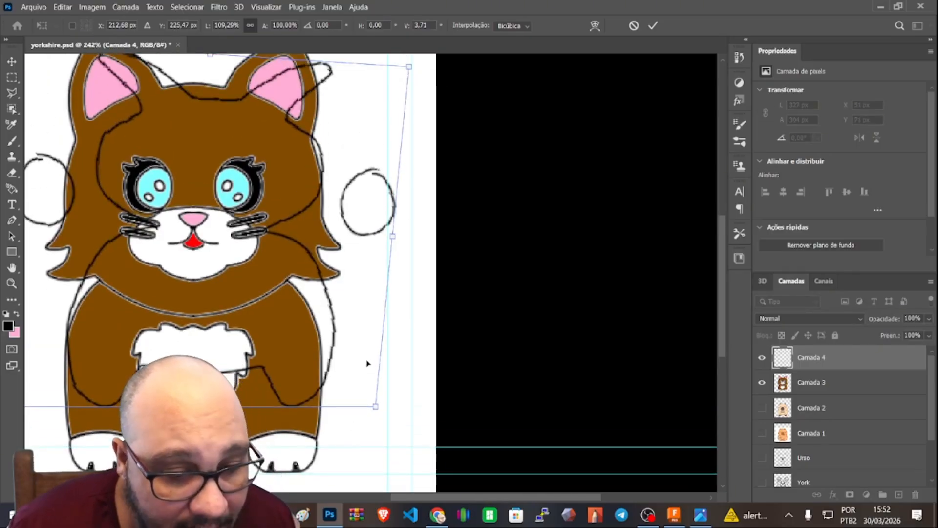
key(ctrl+z)
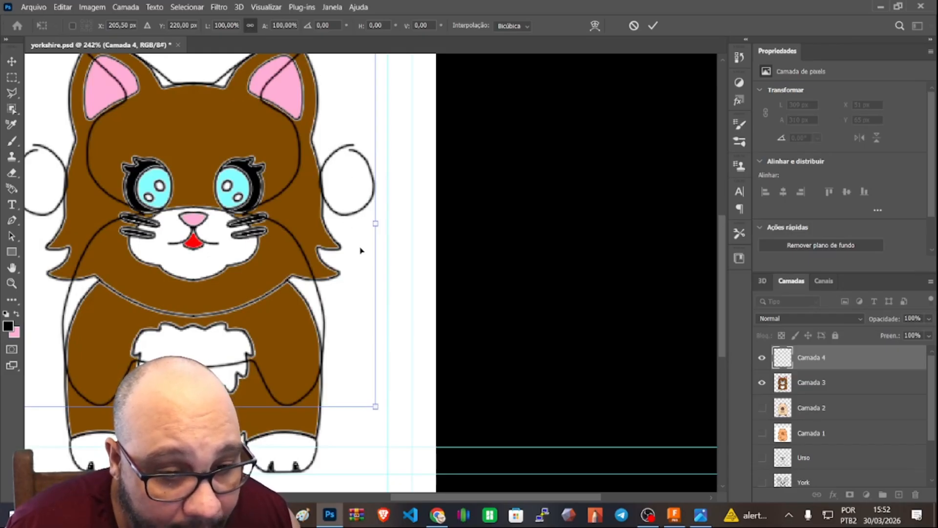
scroll(370, 235, down, 6)
scroll(309, 239, up, 5)
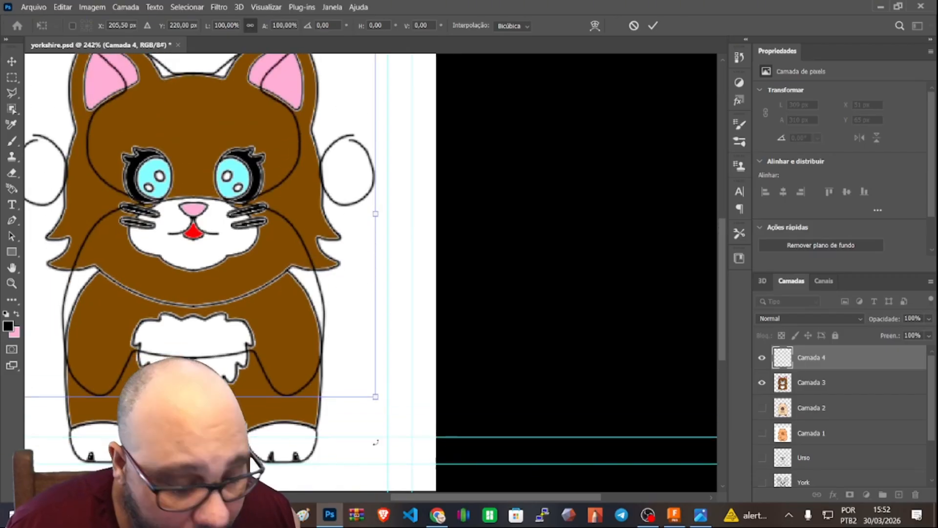
key(Return)
Delete the Camada 4 layer with the test strokes, leaving the Brush tool active
key(b)
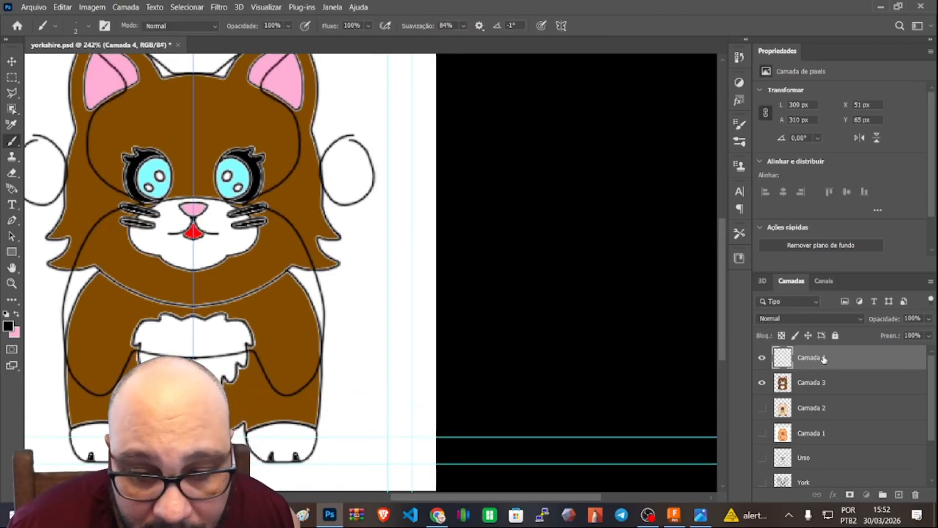
key(Delete)
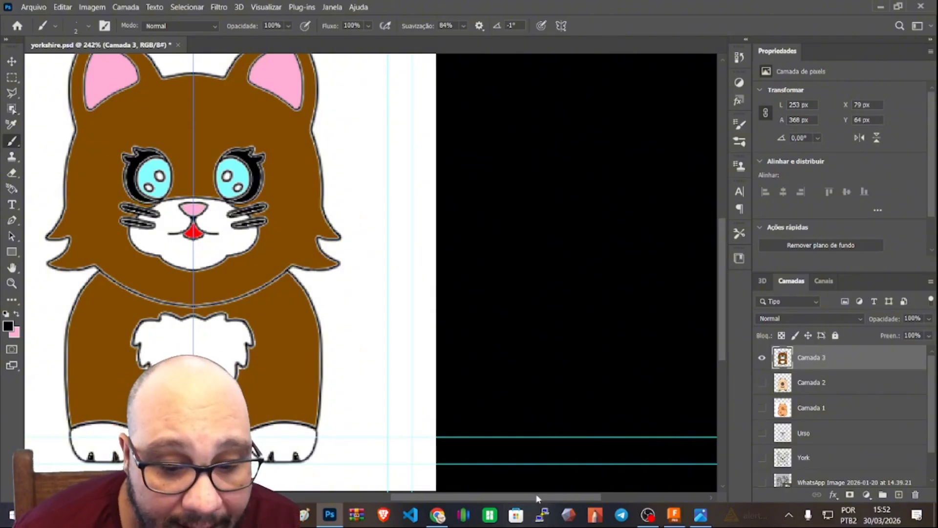
drag(537, 497, 485, 501)
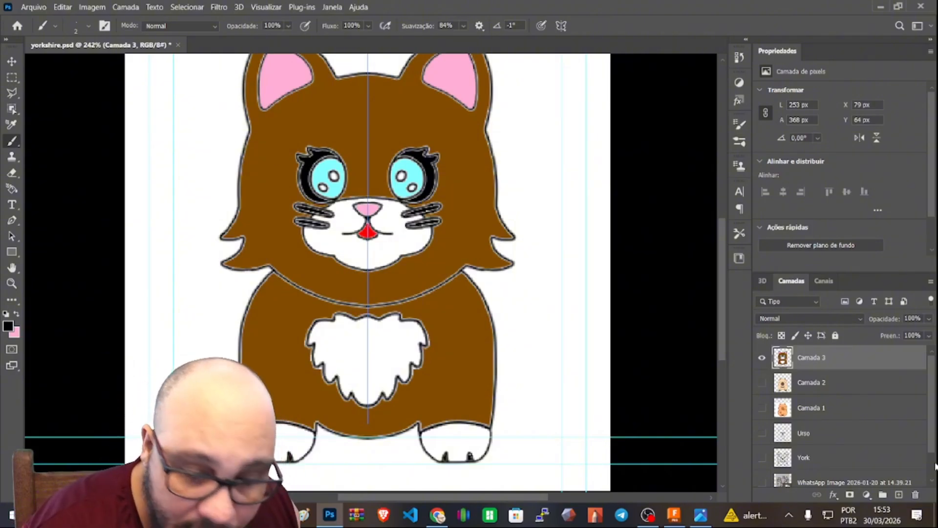
Duplicate the Camada 3 layer and toggle the copy's visibility to compare the cat's outlines, leaving the copy shown
key(ctrl+j)
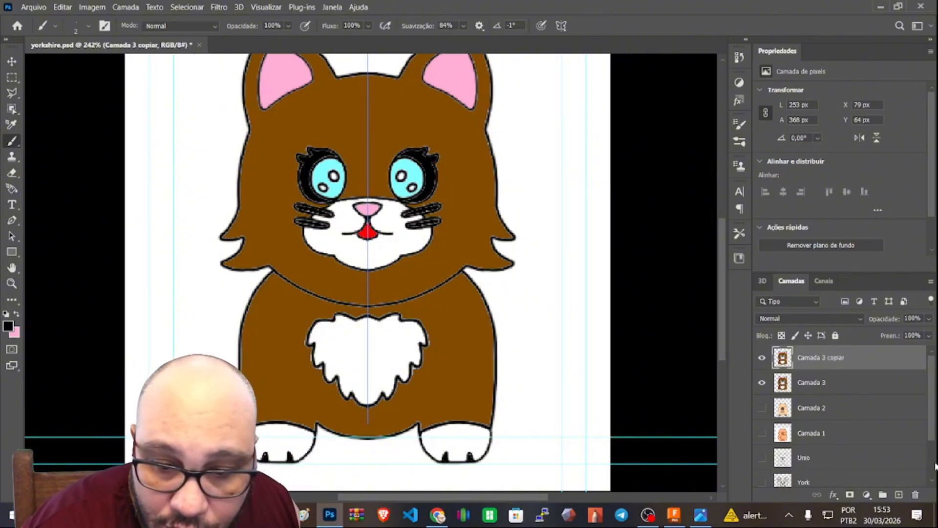
click(762, 360)
click(762, 359)
click(762, 360)
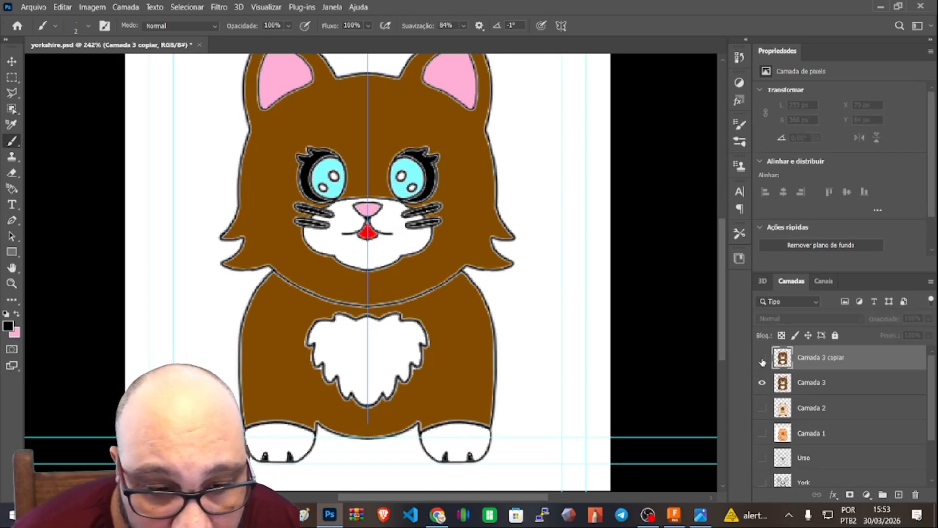
click(762, 360)
click(762, 360)
click(762, 360)
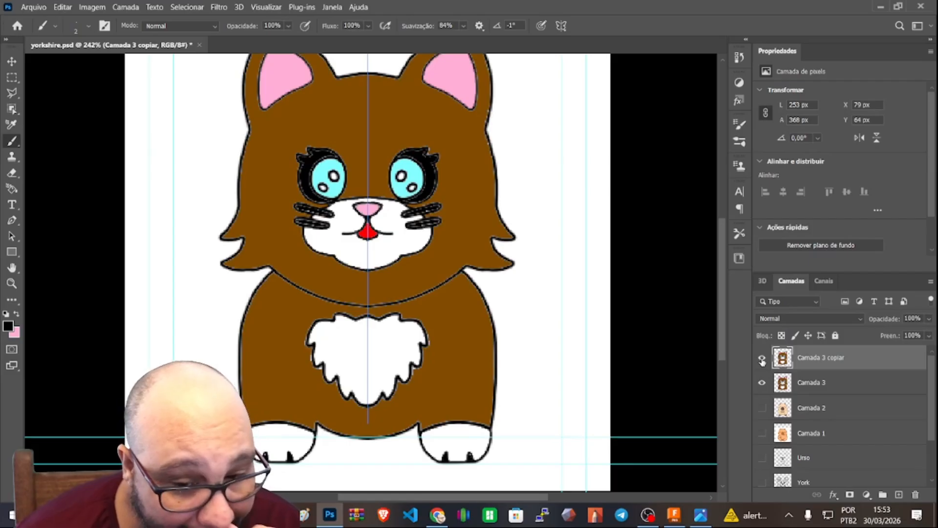
Add a new empty layer above the cat and hide both Camada 3 copiar and Camada 3
click(901, 495)
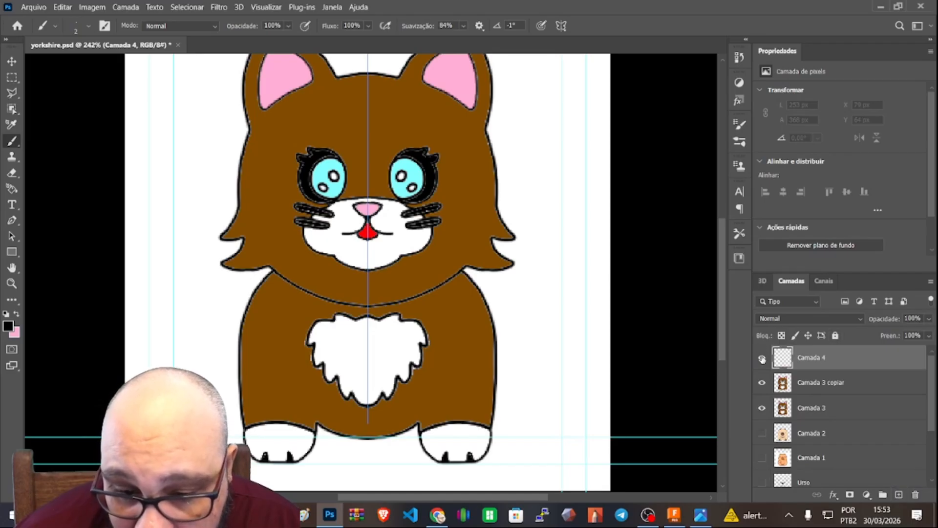
click(763, 383)
click(761, 408)
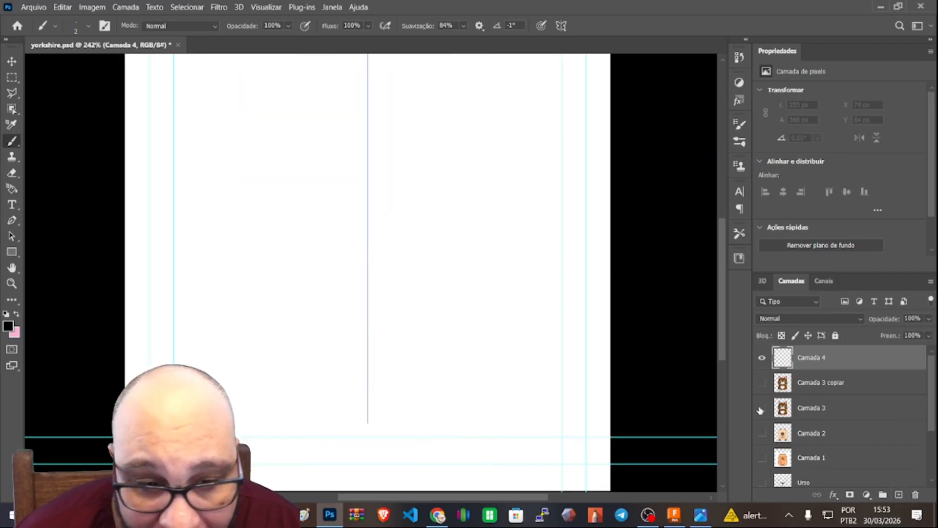
Sketch a simple animal's head, eyes, rounded body and legs on Camada 4 with the mirrored brush around the vertical symmetry axis
scroll(371, 269, up, 5)
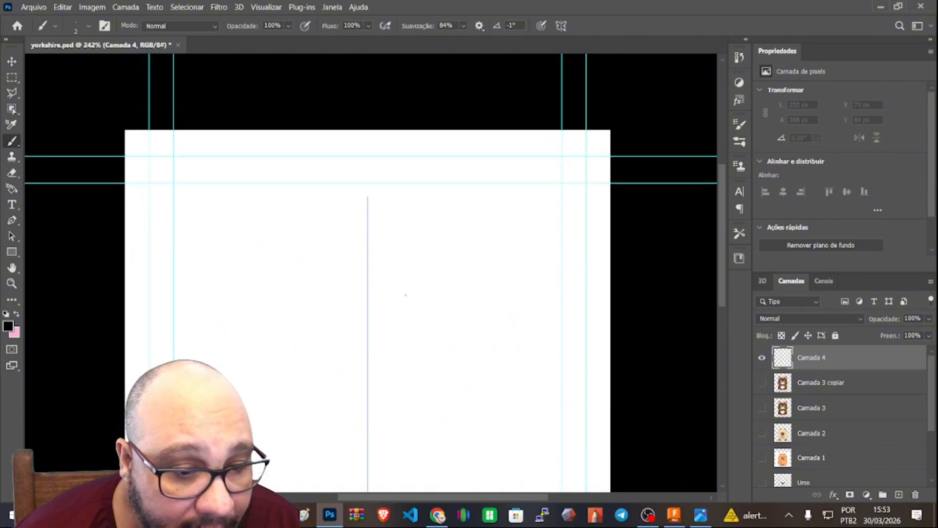
alt+scroll(372, 276, down, 4)
alt+scroll(372, 275, up, 3)
alt+scroll(373, 275, down, 2)
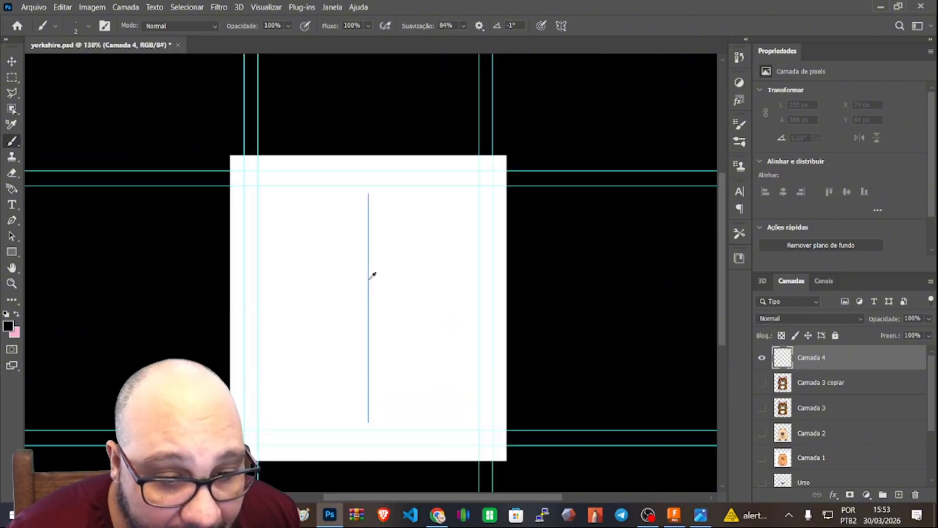
alt+scroll(373, 275, up, 2)
alt+scroll(373, 274, down, 3)
alt+scroll(368, 318, up, 2)
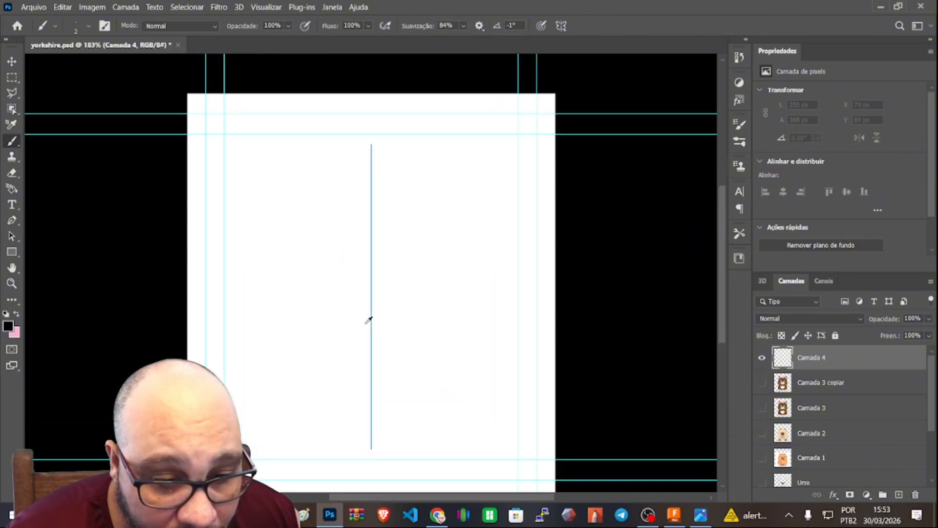
alt+scroll(370, 318, down, 2)
scroll(369, 318, up, 1)
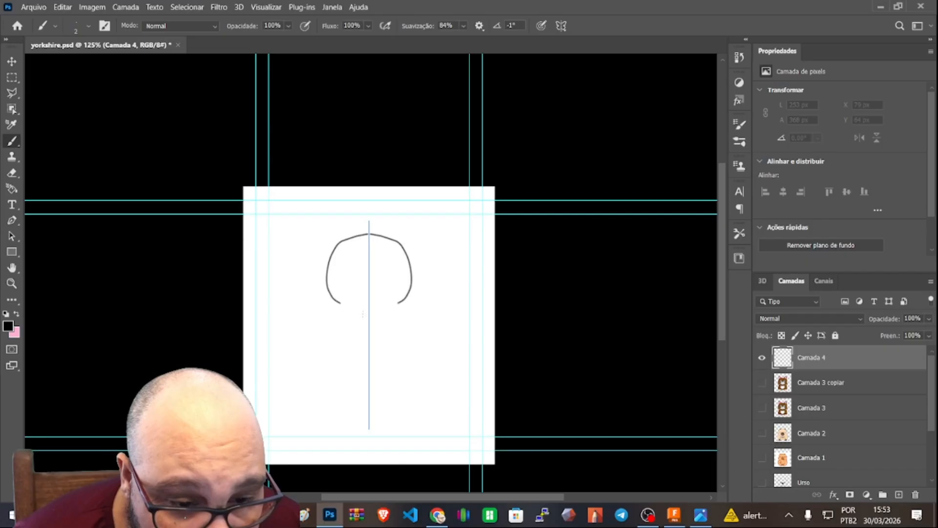
drag(382, 315, 367, 311)
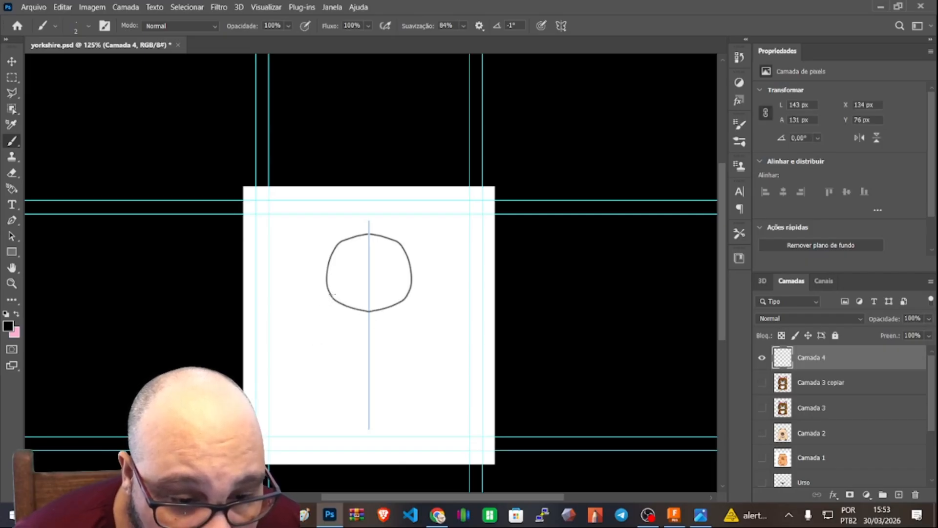
mouse_move(331, 294)
mouse_down()
mouse_move(303, 308)
mouse_move(281, 352)
mouse_up()
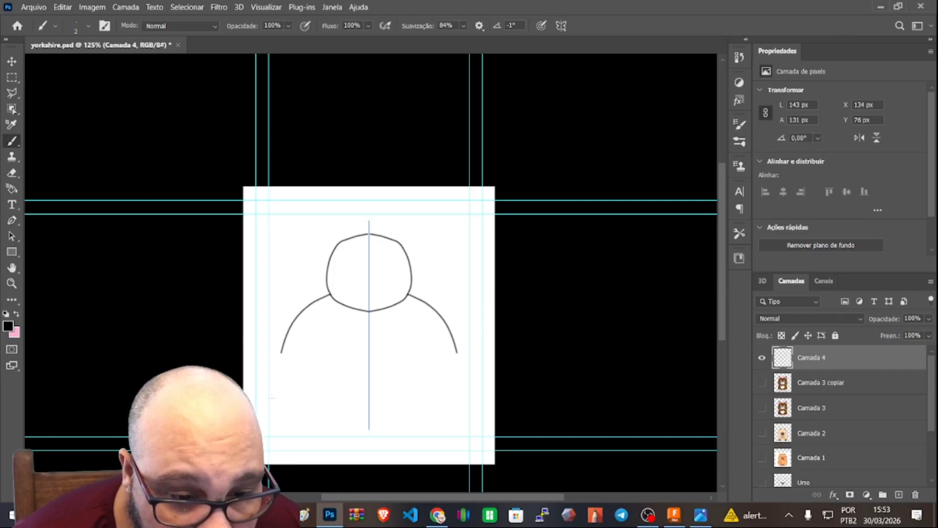
drag(320, 426, 351, 374)
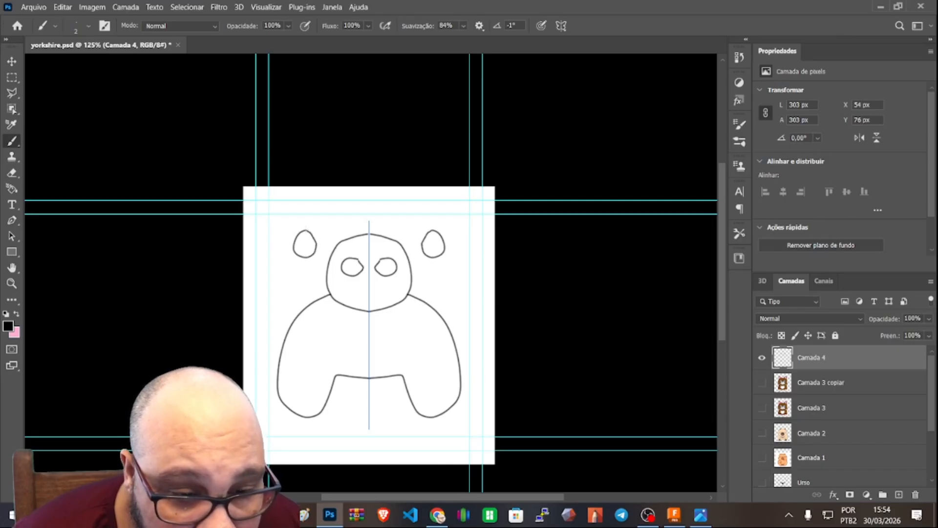
Undo the detached ear shapes and draw mirrored ears joined to the upper sides of the sketched head
key(ctrl+z)
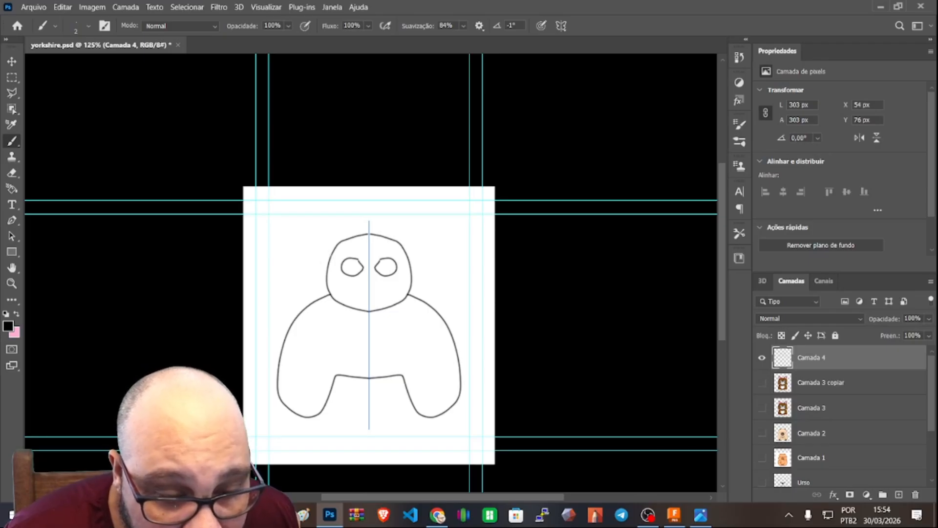
alt+scroll(331, 257, up, 8)
mouse_move(321, 243)
mouse_down()
mouse_move(226, 138)
mouse_move(230, 77)
mouse_move(287, 39)
mouse_move(382, 57)
mouse_move(457, 91)
mouse_move(470, 117)
mouse_up()
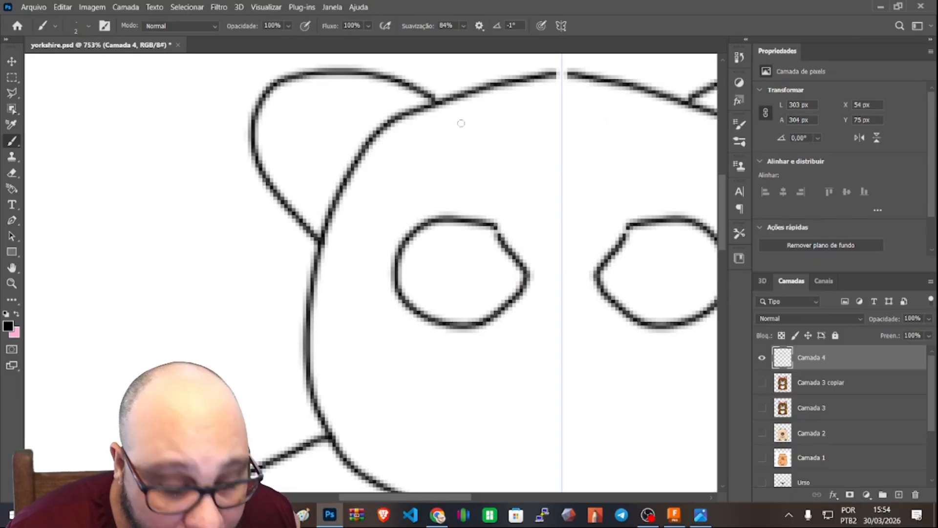
alt+scroll(448, 154, down, 10)
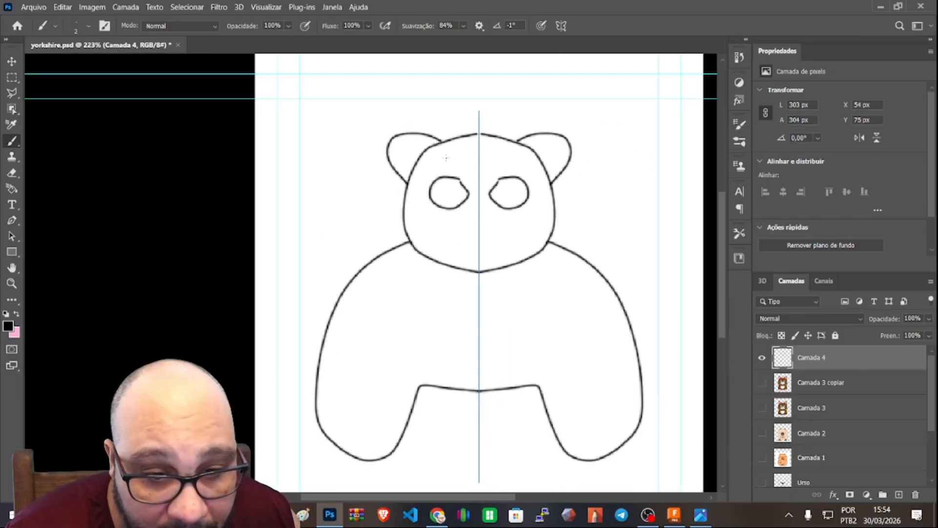
Undo all the sketch strokes on Camada 4 and make the Camada 3 cat layer visible
key(ctrl+z)
key(ctrl+z)
key(ctrl+z)
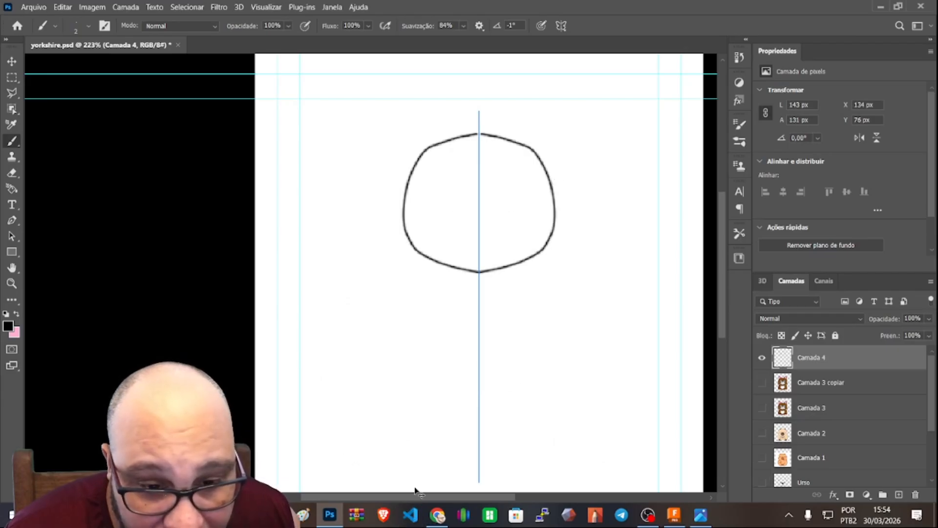
key(ctrl+z)
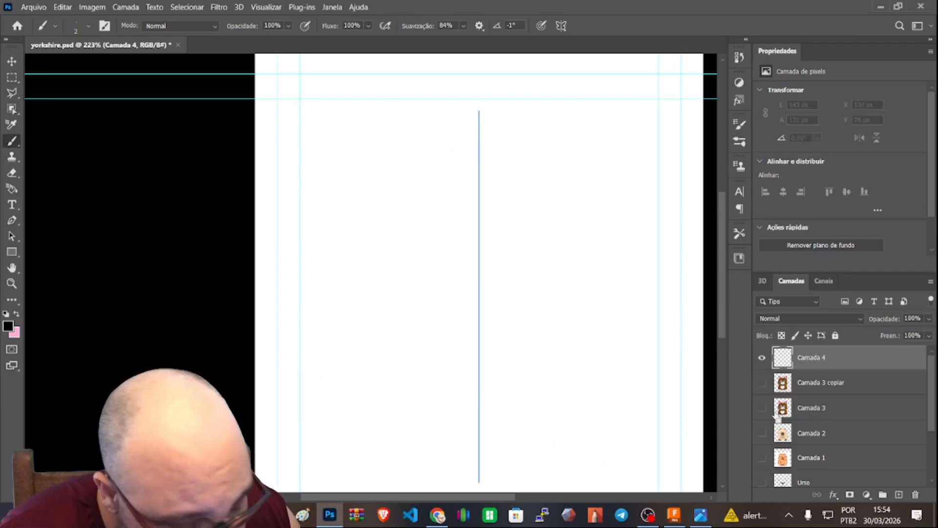
click(762, 408)
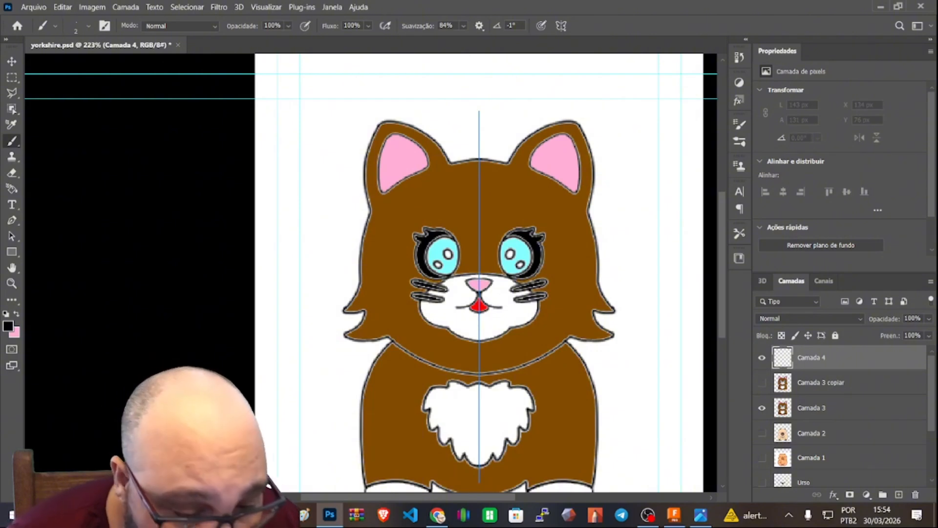
Switch to the image viewer showing cat.png and examine the cat's black outlines up close and as a whole
click(881, 7)
click(701, 517)
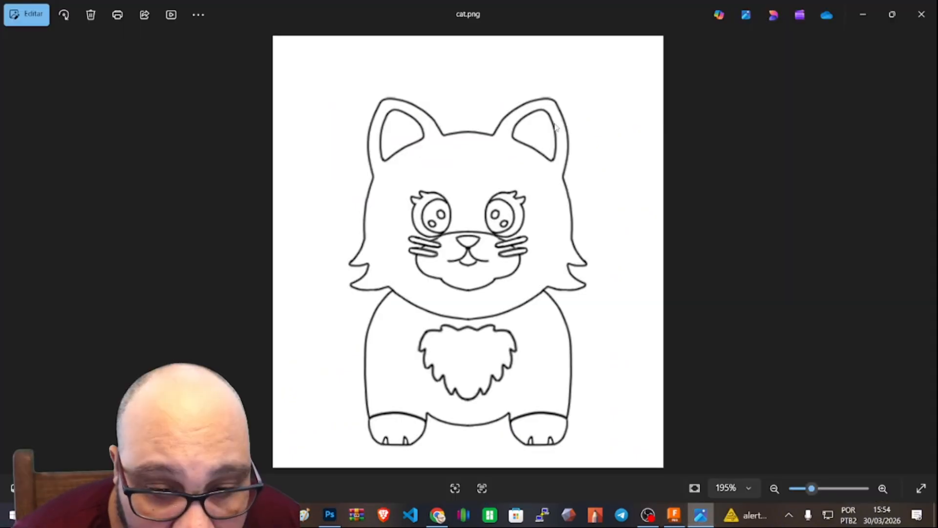
scroll(458, 248, up, 5)
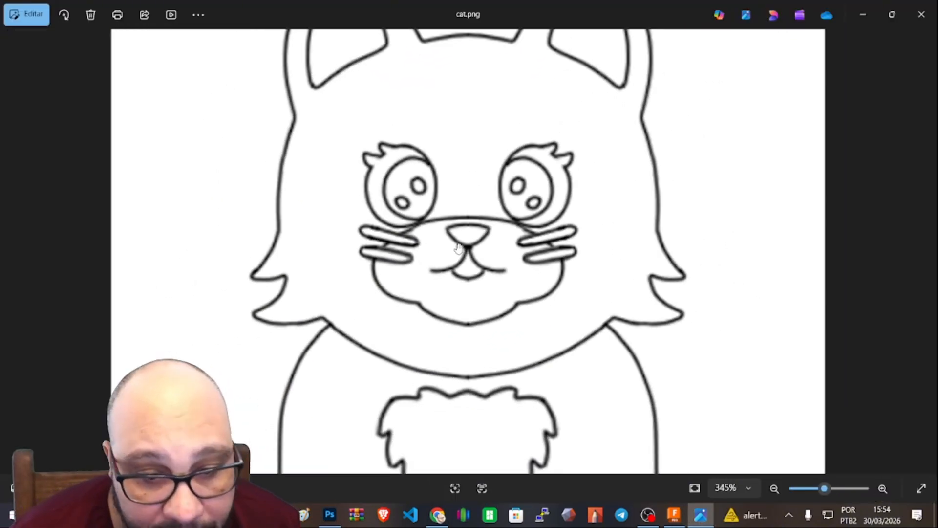
scroll(458, 247, down, 6)
scroll(509, 331, up, 5)
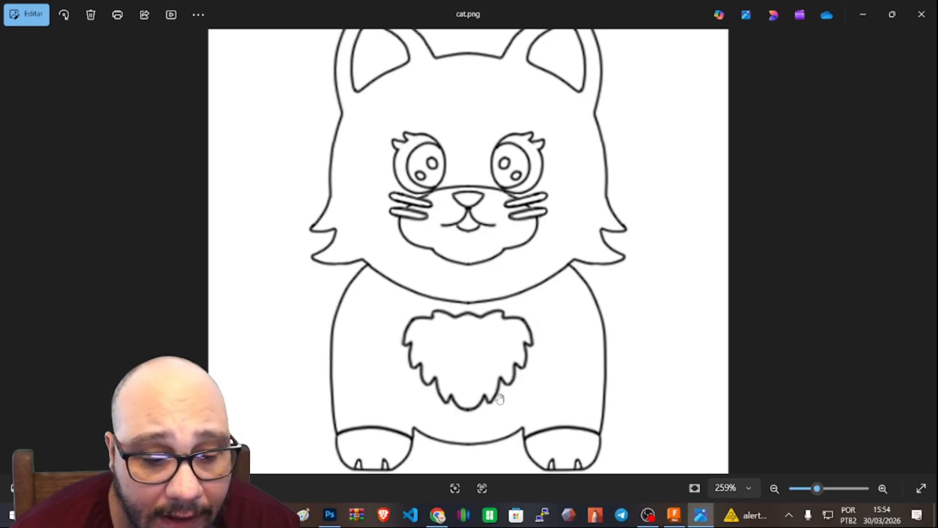
scroll(507, 260, up, 4)
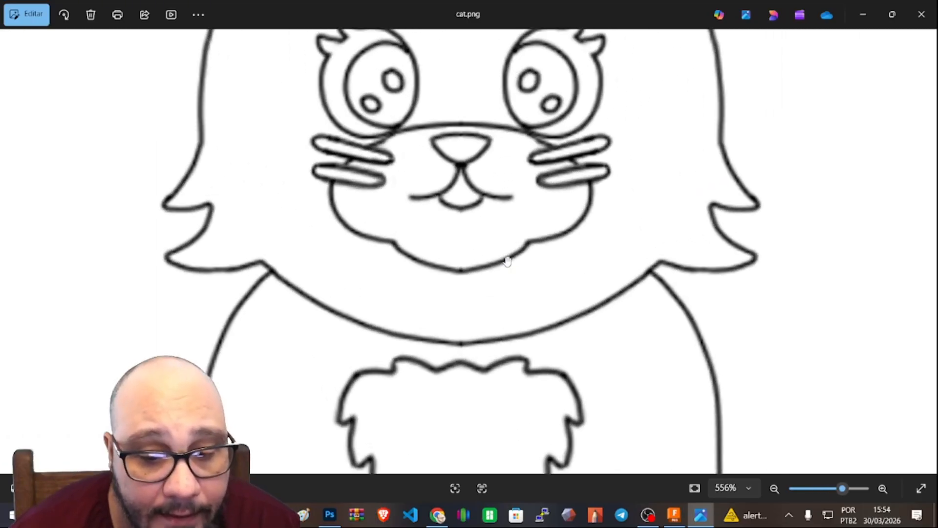
scroll(507, 262, down, 8)
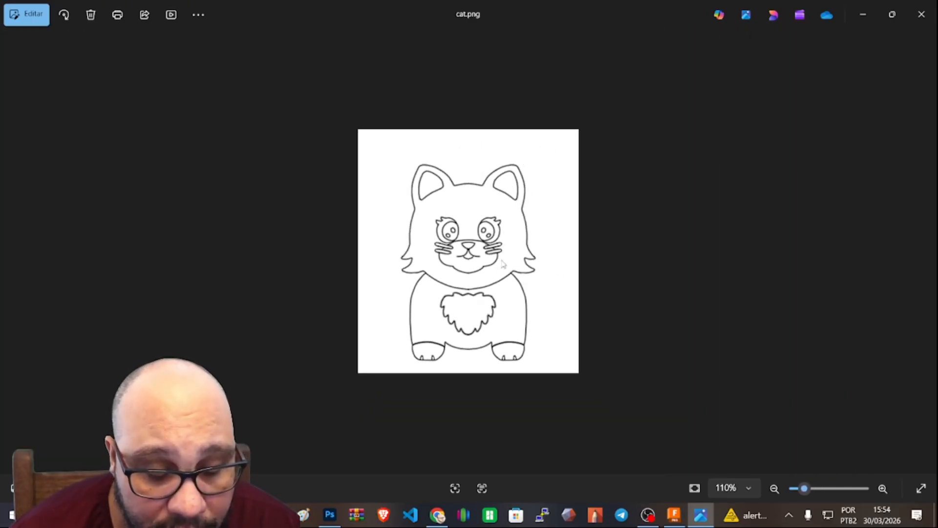
scroll(504, 264, up, 2)
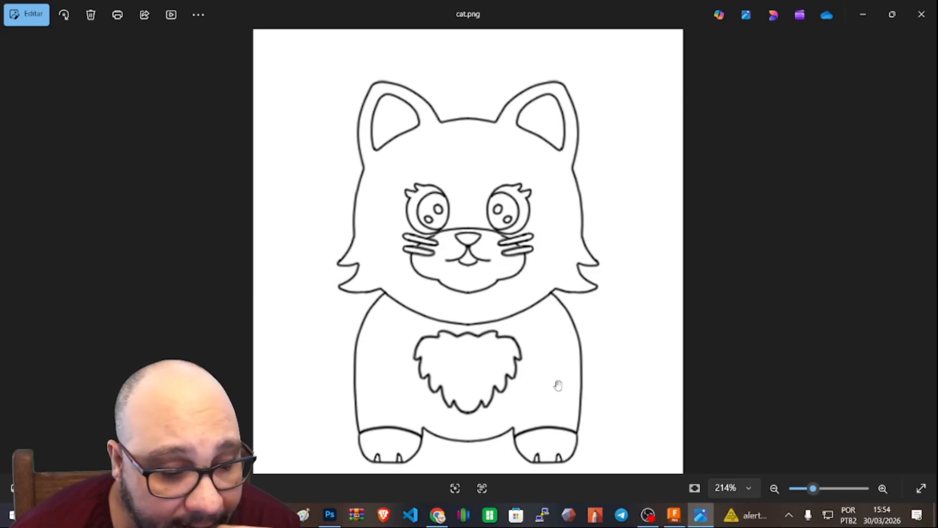
Switch to Chrome and open convertio.co in a new tab
mouse_move(438, 521)
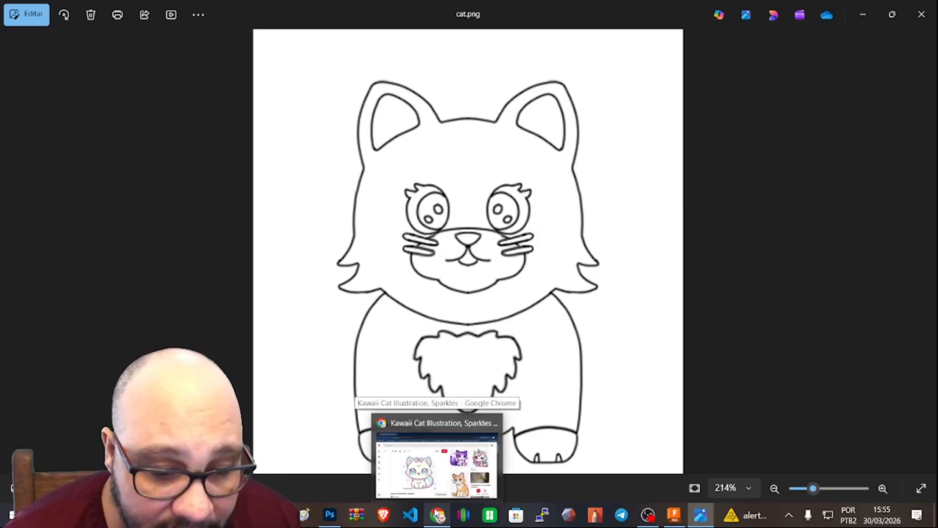
click(485, 477)
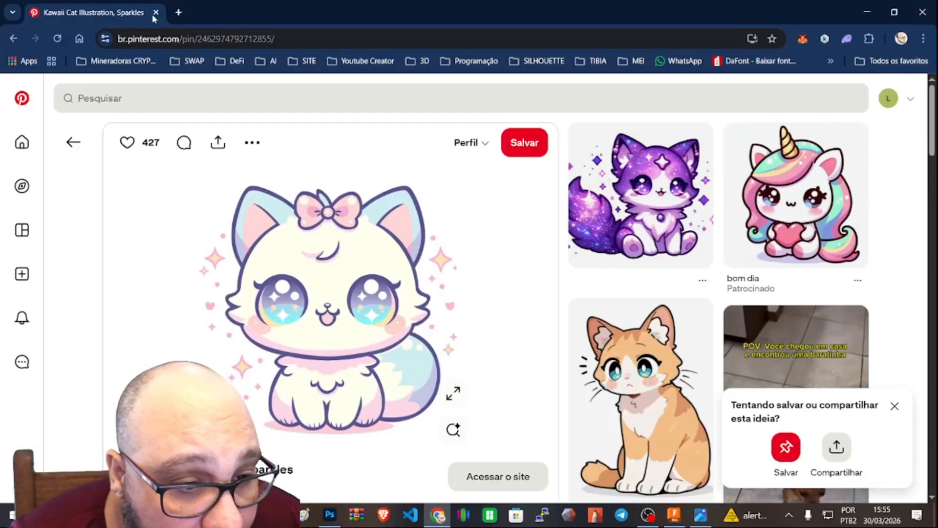
click(177, 13)
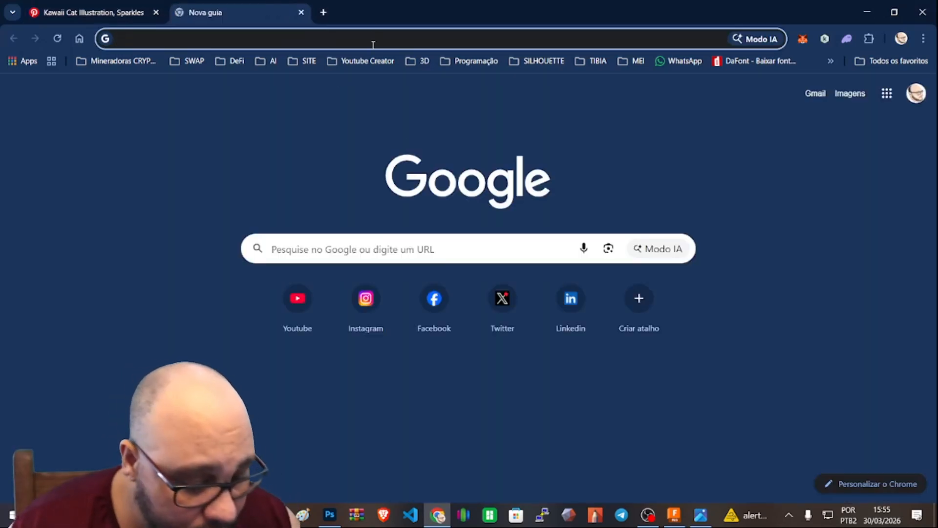
text(convertio.co)
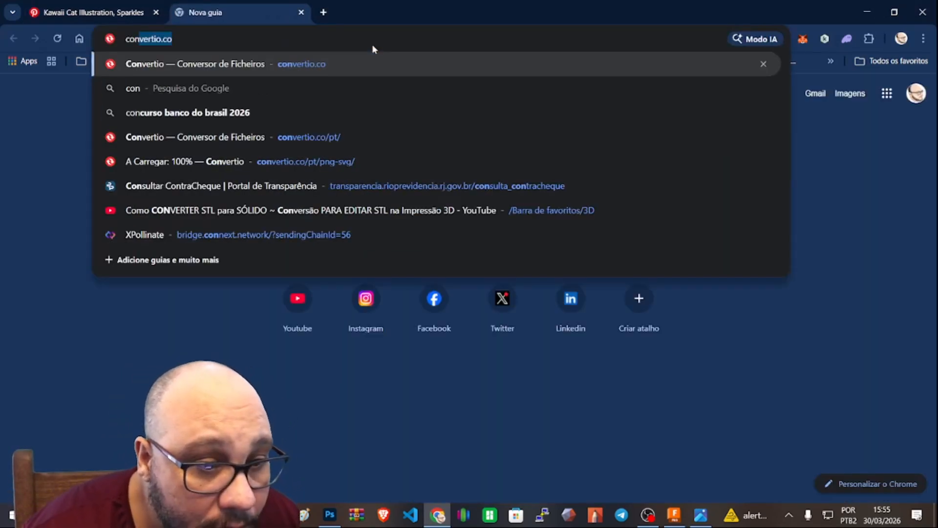
key(Return)
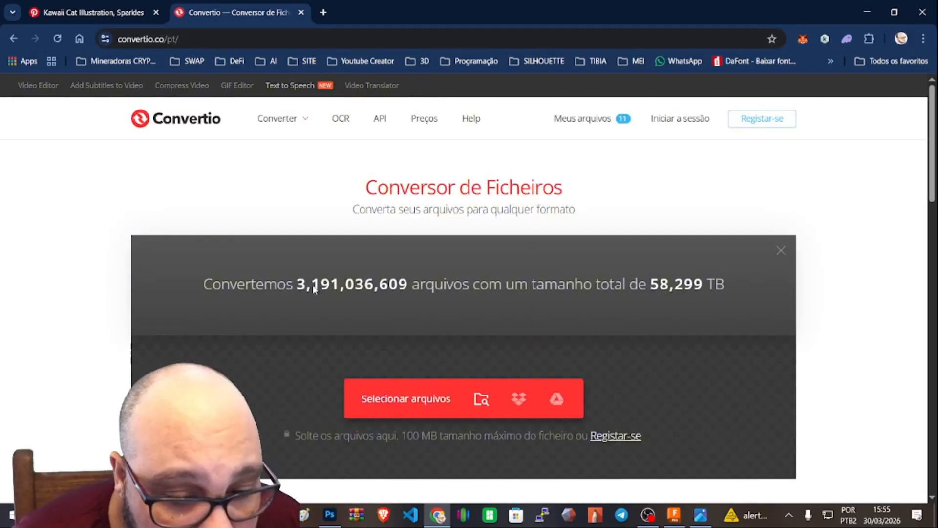
Load cat.png from the desktop's 3Ds 2026 > Cat folder as the file to convert
click(411, 397)
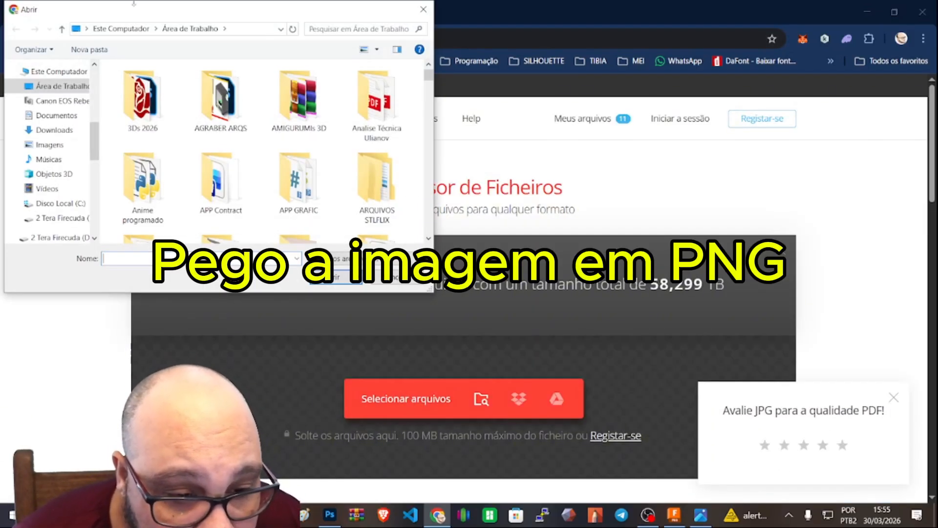
click(137, 121)
double_click(136, 122)
double_click(220, 97)
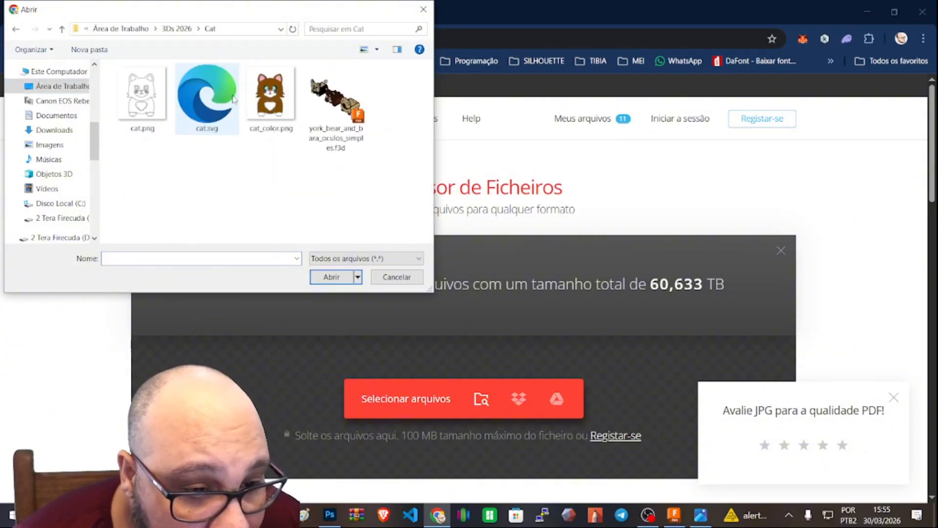
double_click(142, 107)
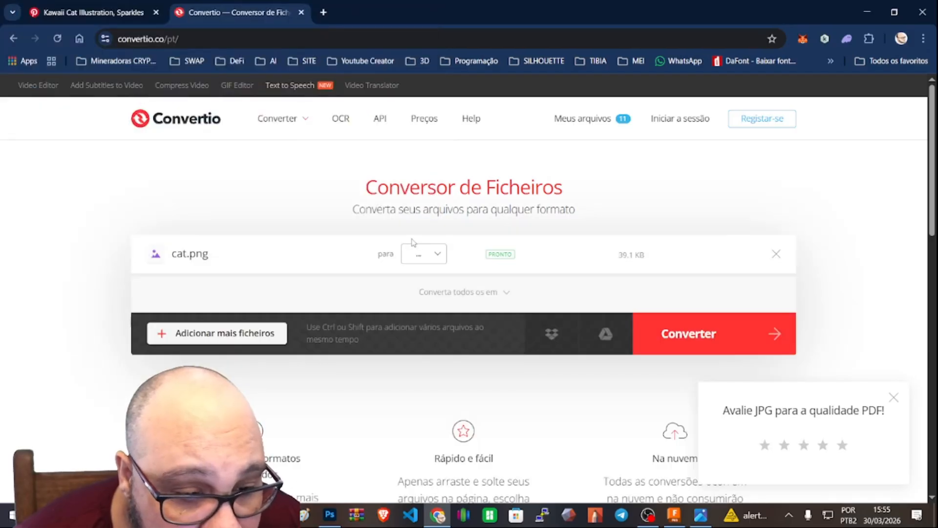
Set the output format for cat.png to the SVG vector format
click(438, 256)
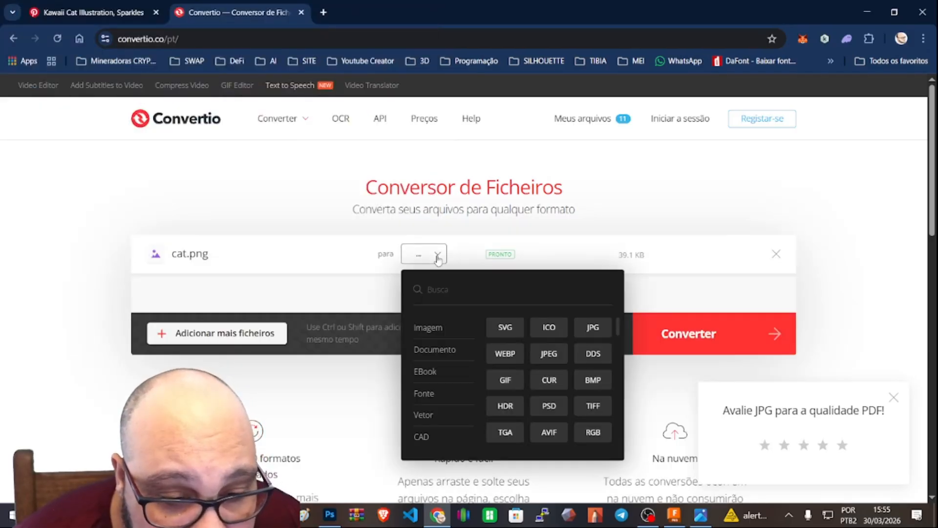
mouse_move(425, 414)
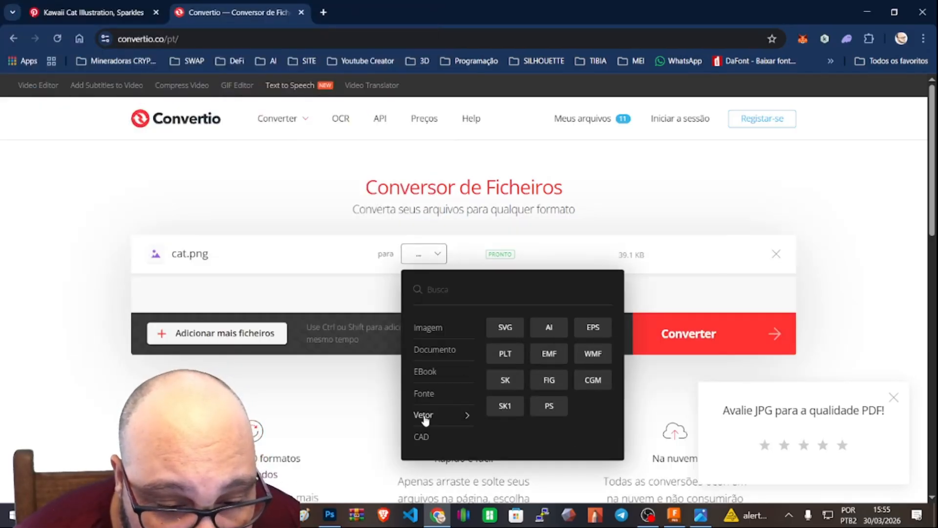
click(503, 328)
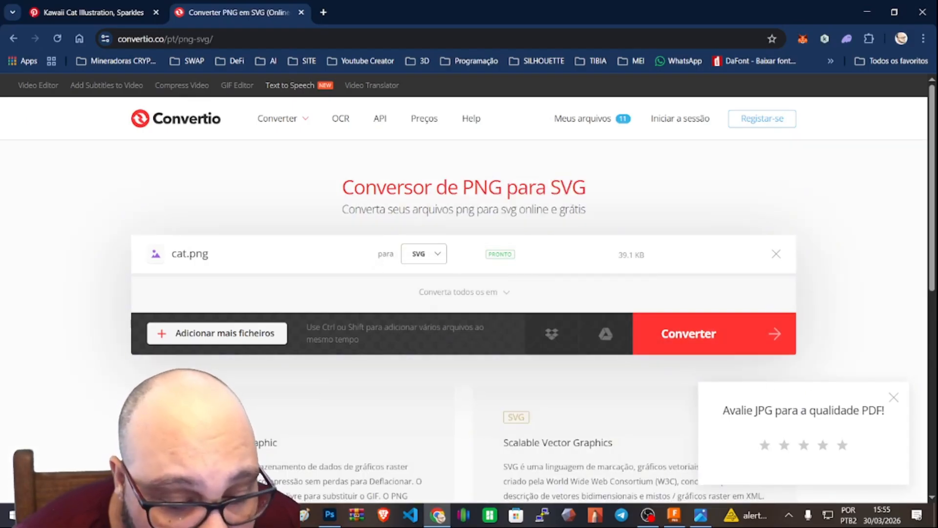
Switch to the Cat folder in File Explorer, open cat.svg to view the vector outlines, and close it
click(276, 515)
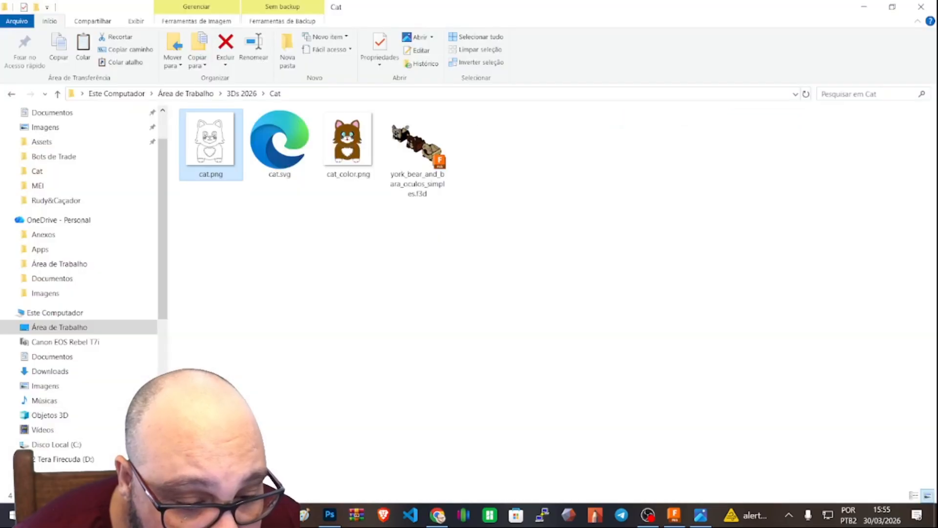
click(269, 143)
double_click(269, 142)
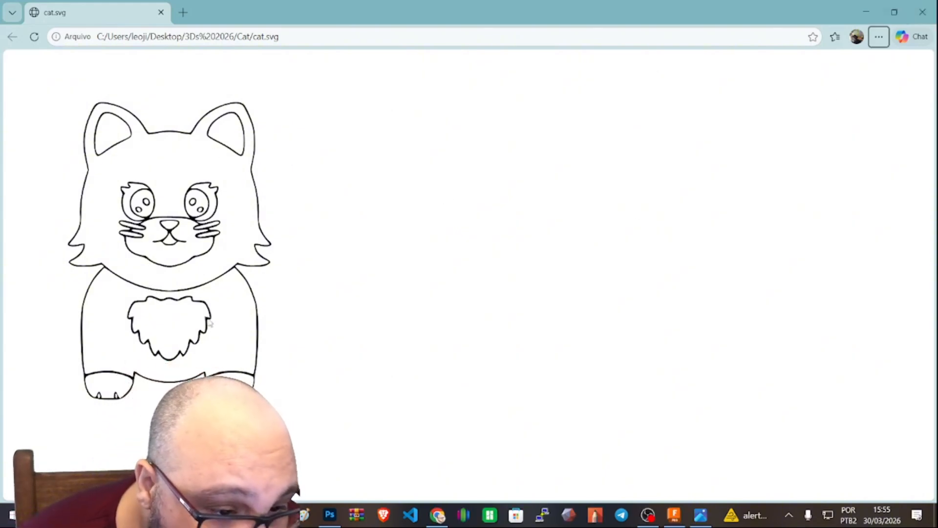
click(922, 10)
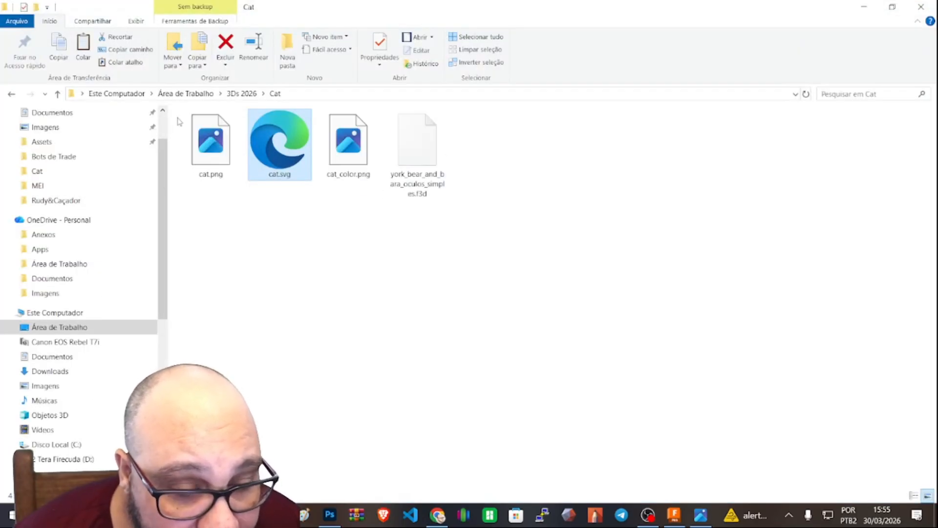
Switch back to Photoshop and look over the coloured cat drawing from ears to paws
click(330, 514)
scroll(494, 373, down, 2)
scroll(495, 373, up, 6)
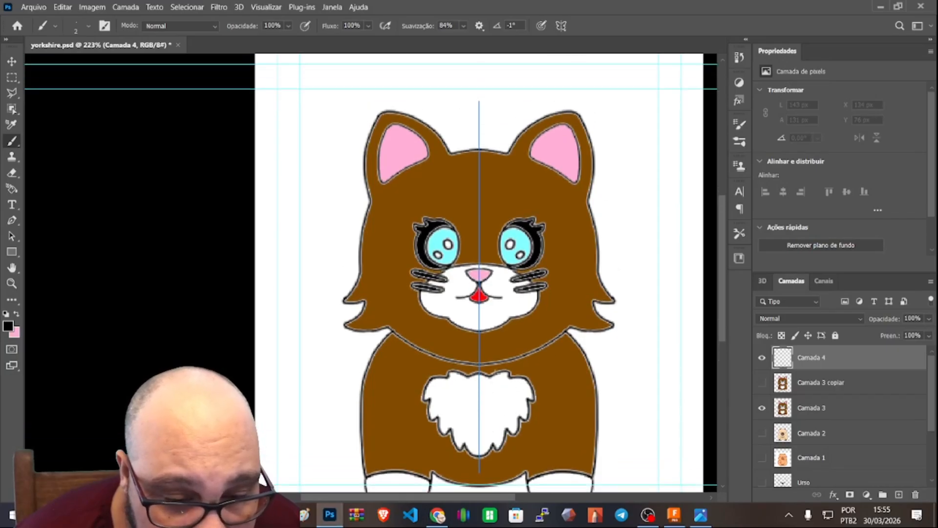
scroll(495, 373, down, 5)
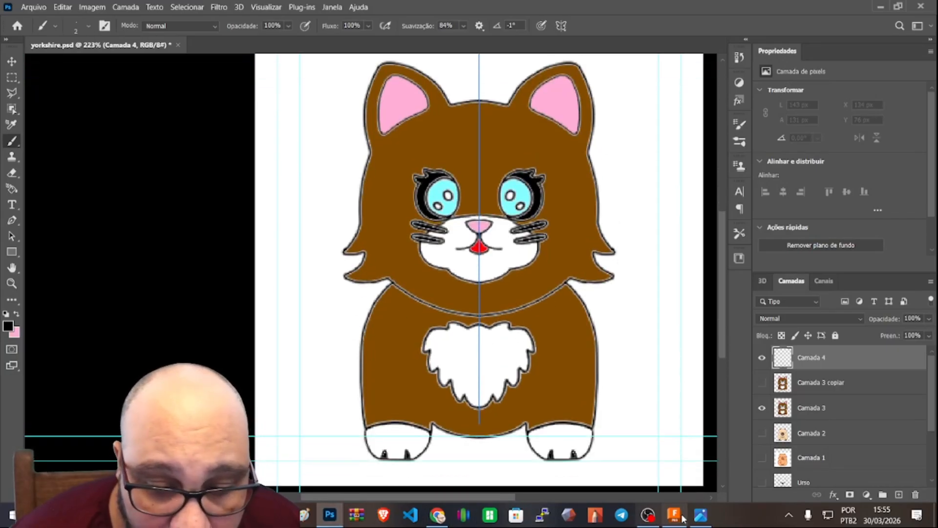
Switch to the Cat folder in File Explorer, open cat_color.png to examine the coloured cat closely, and close it
click(277, 514)
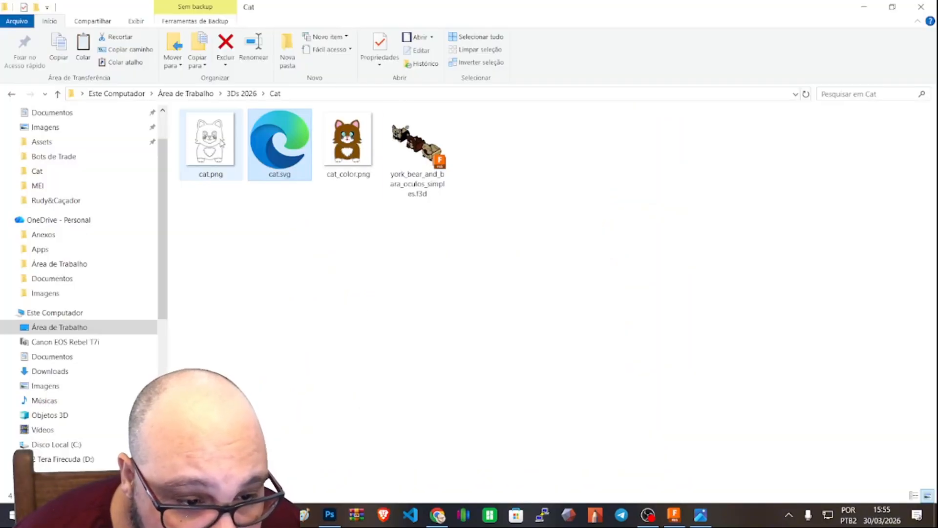
double_click(350, 147)
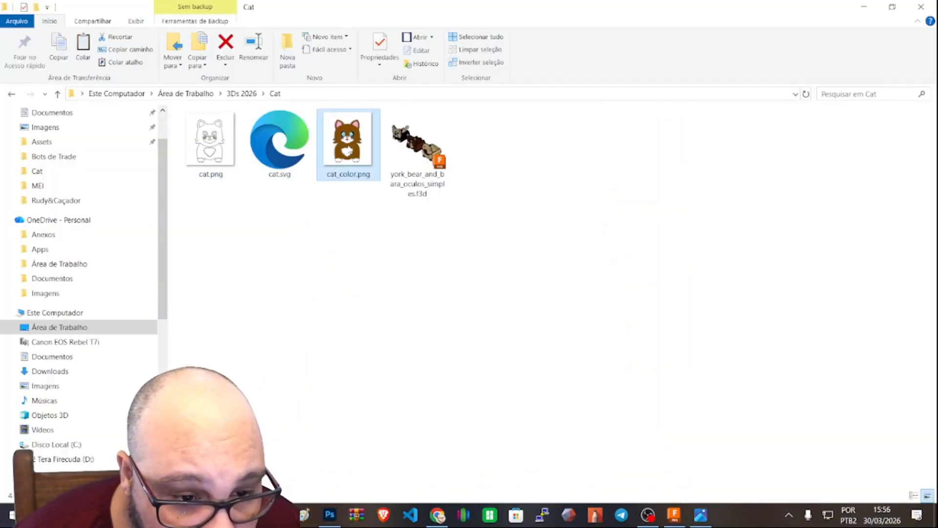
scroll(376, 255, up, 5)
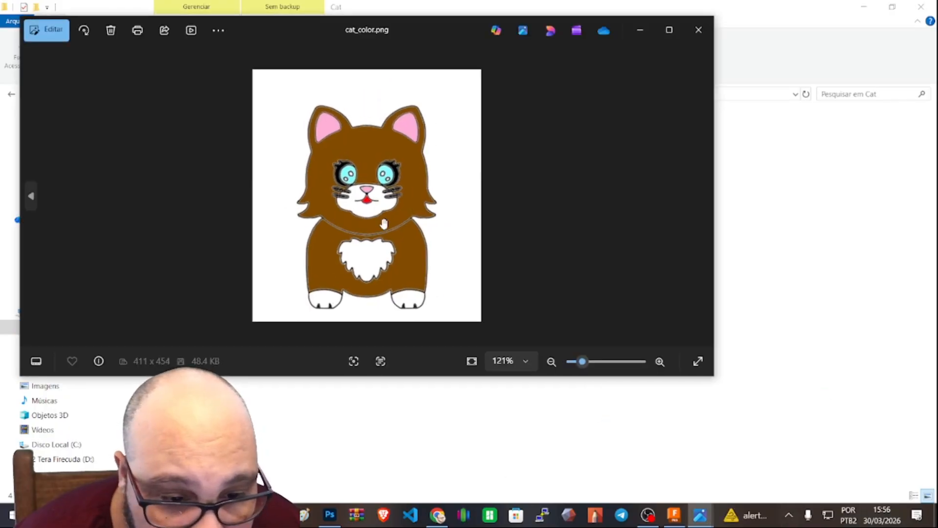
scroll(377, 255, down, 5)
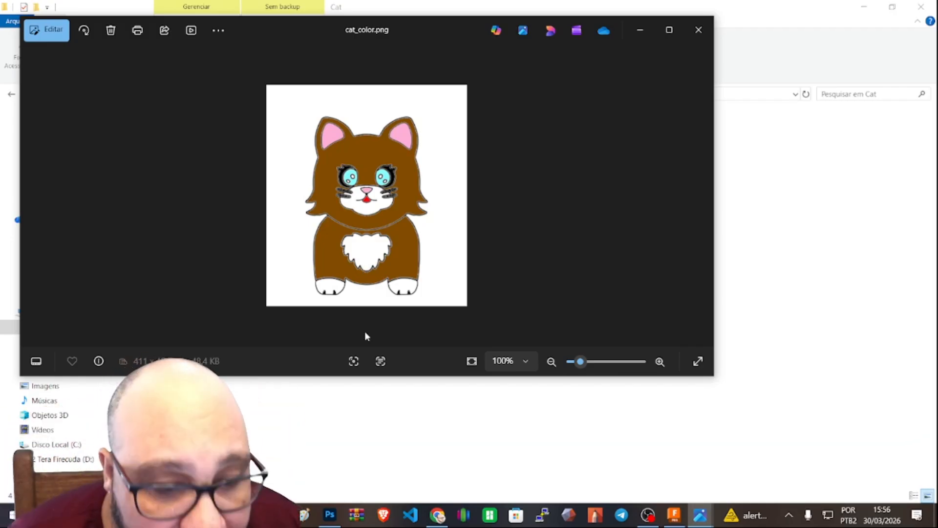
scroll(389, 292, up, 5)
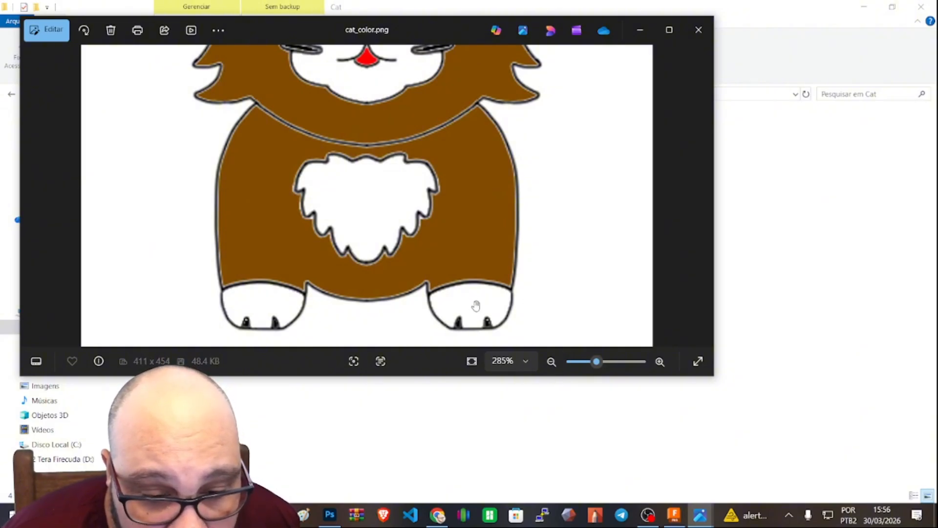
scroll(481, 308, down, 4)
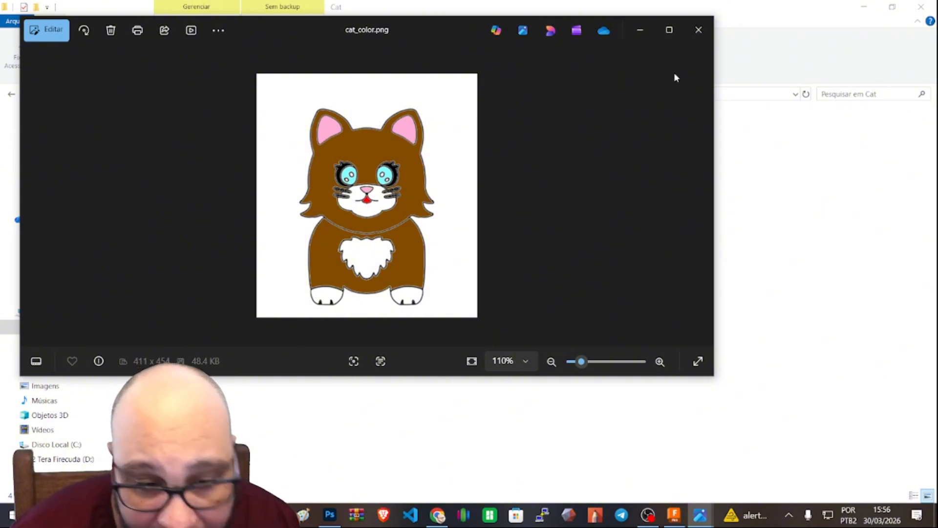
click(700, 30)
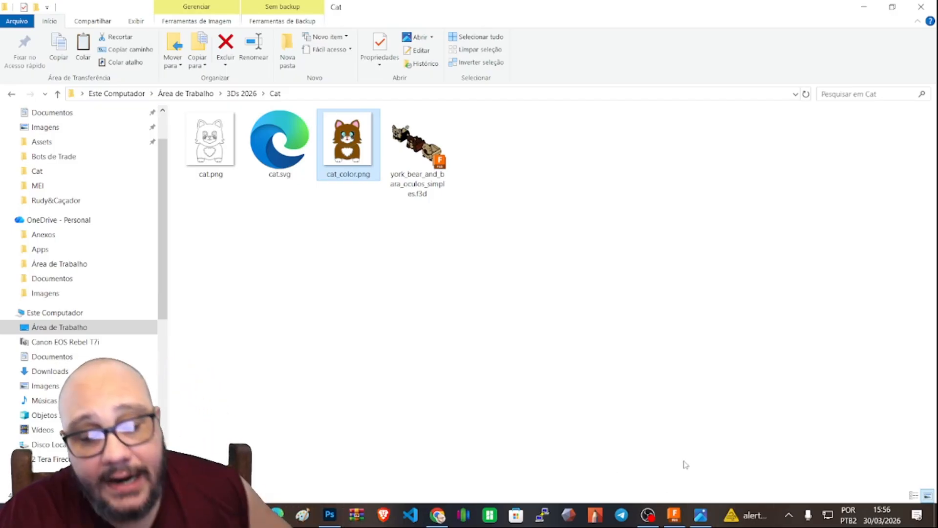
Switch to Fusion and close the untitled design, keeping the york_bear_and_bara_oculos_simples design open
click(673, 519)
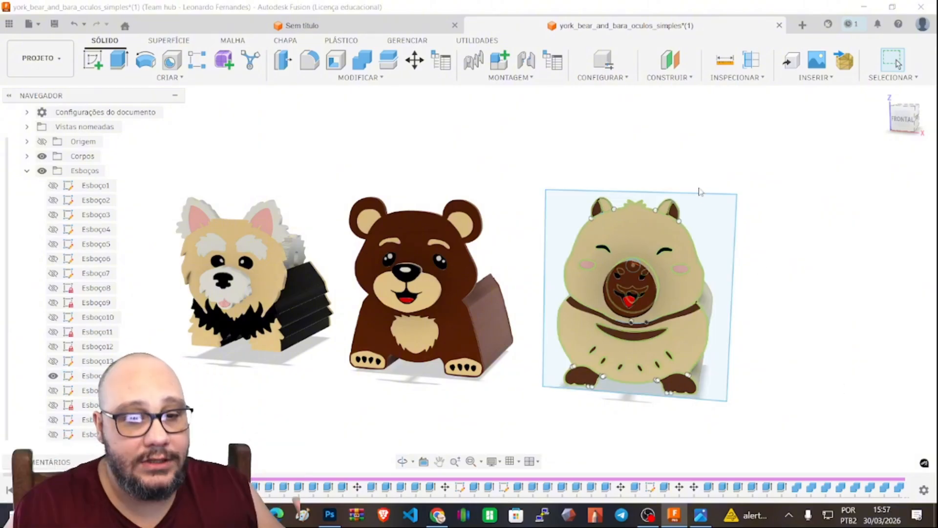
click(454, 25)
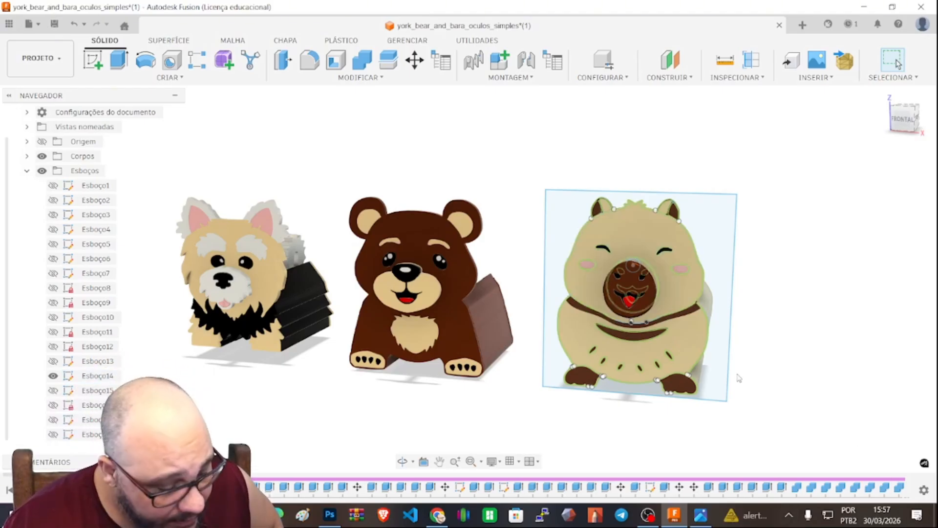
Look over the finished Yorkshire, bear and capybara models from the front and at a slight angle
scroll(655, 325, down, 3)
scroll(650, 318, up, 6)
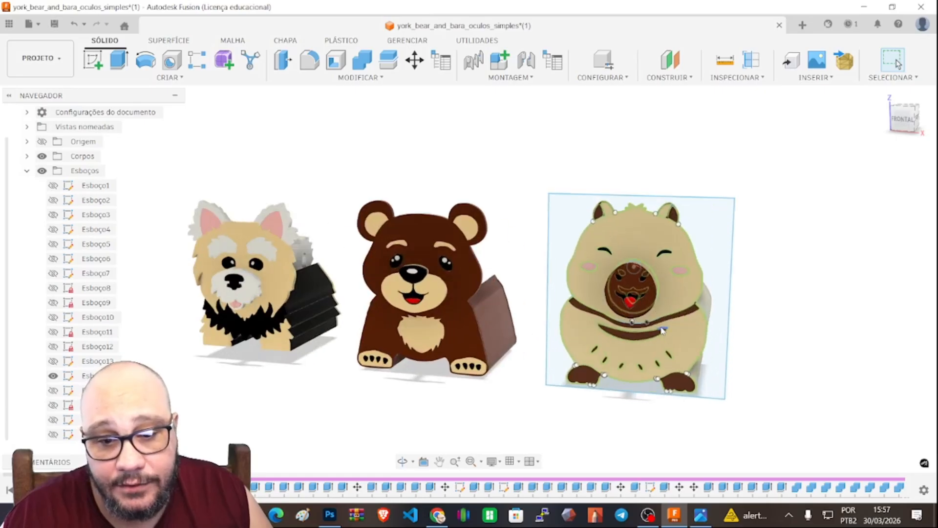
scroll(649, 317, down, 5)
scroll(649, 316, up, 3)
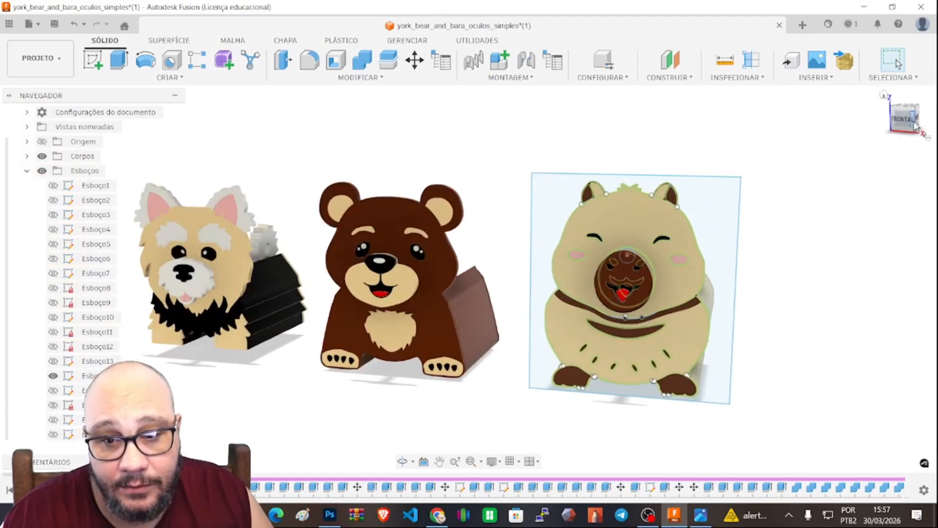
mouse_move(916, 122)
mouse_down()
mouse_move(878, 124)
mouse_move(880, 142)
mouse_move(920, 122)
mouse_move(917, 142)
mouse_move(900, 128)
mouse_move(909, 125)
mouse_move(898, 127)
mouse_move(904, 119)
mouse_move(879, 139)
mouse_move(916, 121)
mouse_move(891, 125)
mouse_move(903, 141)
mouse_move(914, 120)
mouse_move(901, 111)
mouse_move(903, 140)
mouse_move(911, 122)
mouse_up()
shift+middle_drag(470, 179, 502, 156)
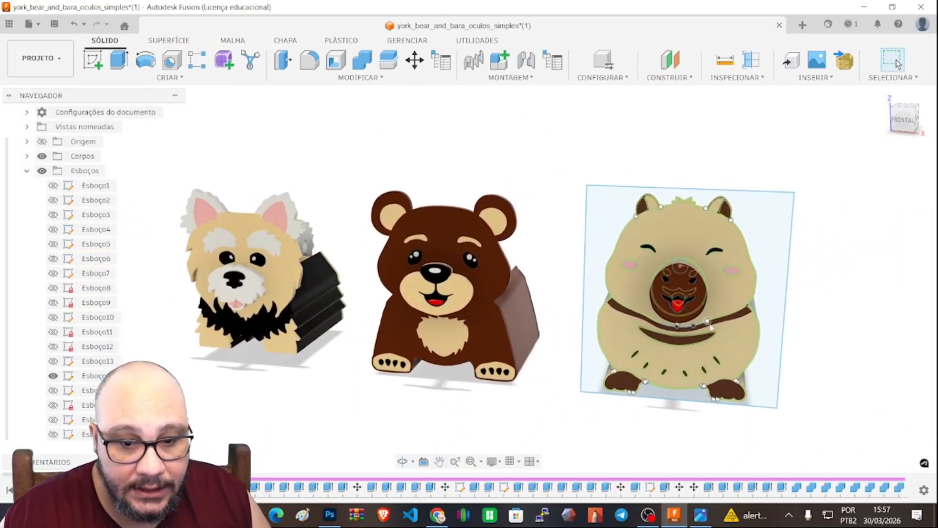
mouse_move(770, 311)
middle_down()
mouse_move(512, 319)
mouse_move(771, 292)
mouse_move(855, 296)
mouse_move(773, 295)
middle_up()
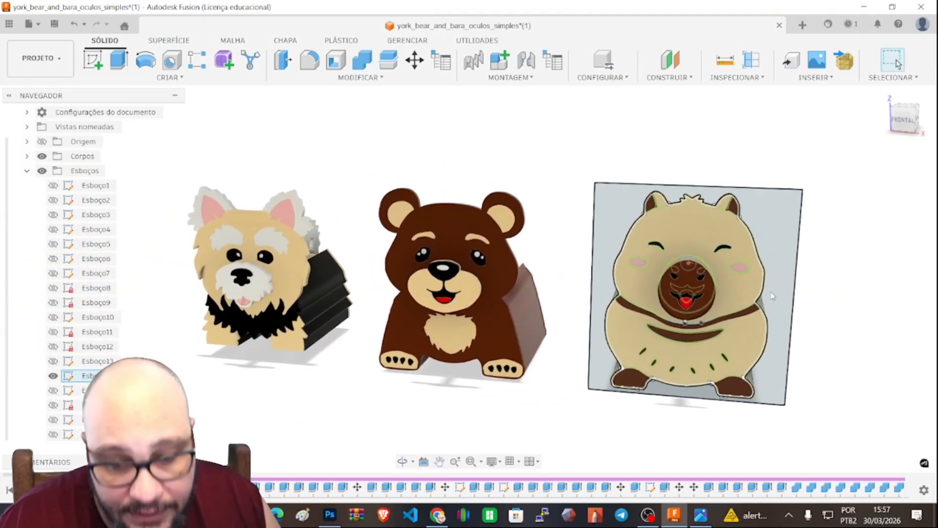
click(775, 306)
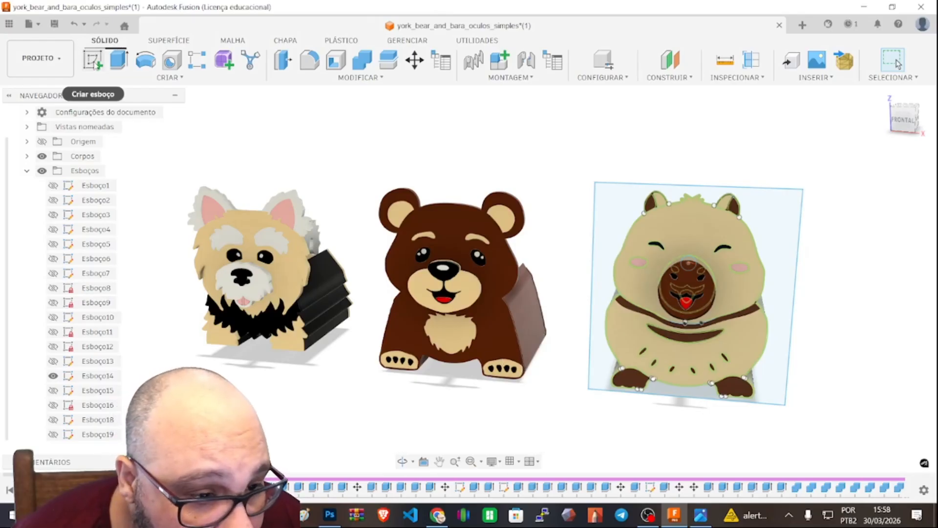
Create a new sketch on the front origin plane, with the empty area beside the capybara in view
click(94, 61)
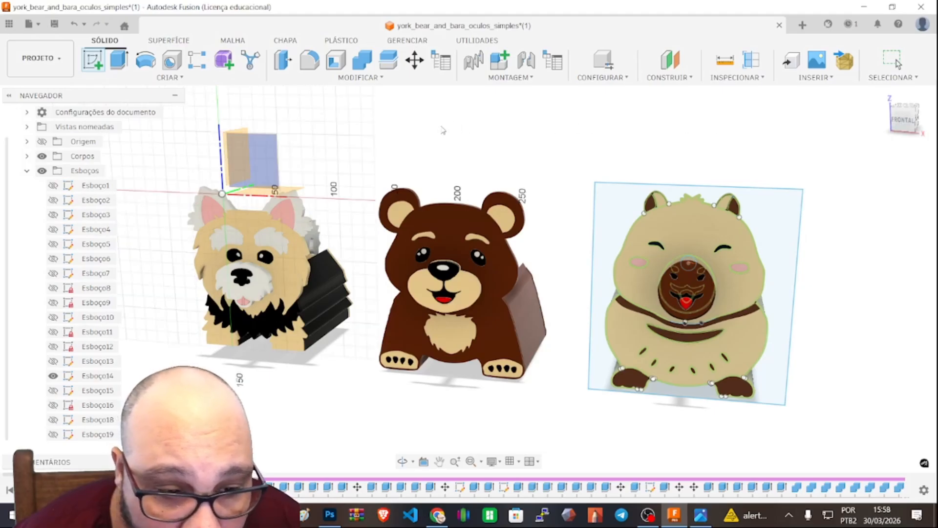
click(262, 157)
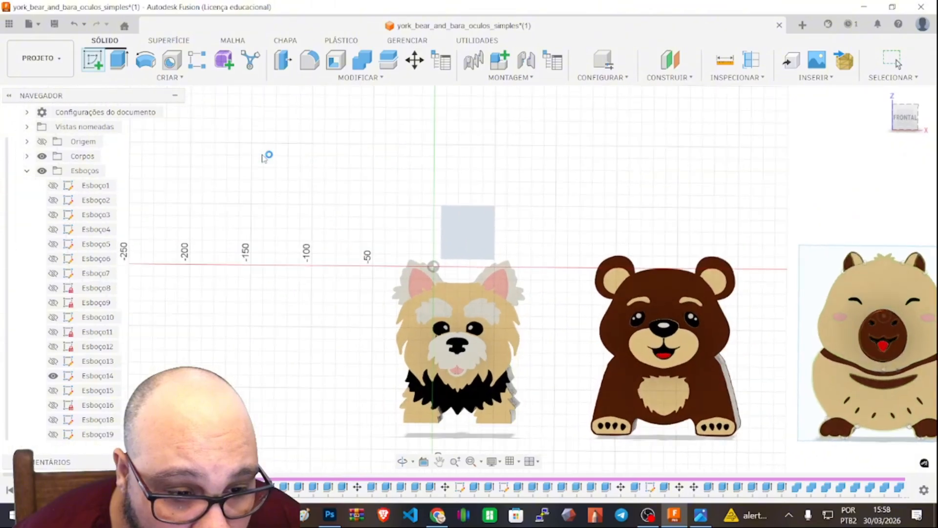
middle_drag(587, 230, 162, 196)
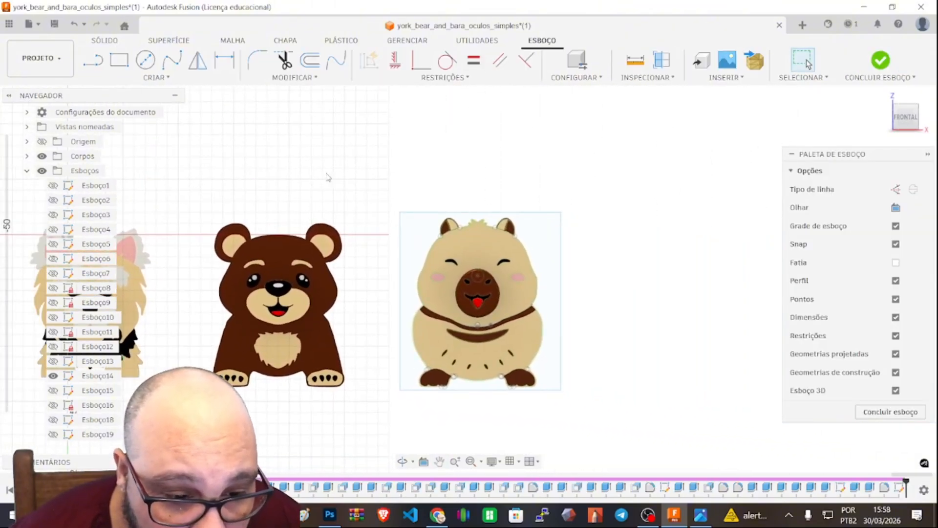
middle_drag(329, 177, 168, 171)
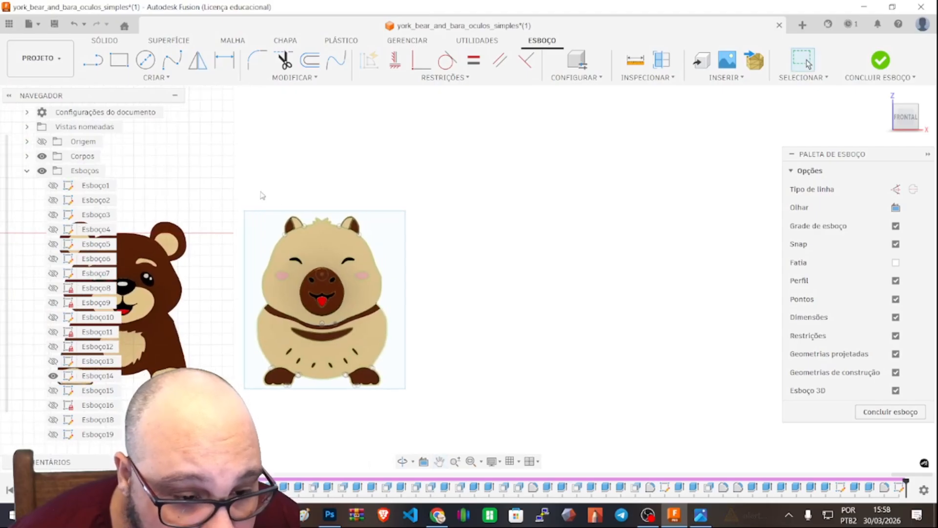
Check the lengths of the horizontal and vertical edges of the frame around the capybara
click(380, 212)
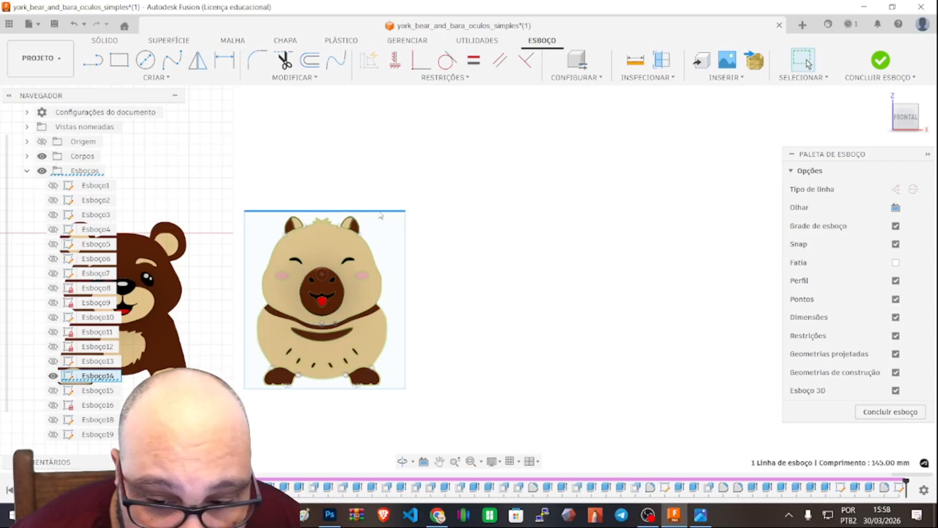
click(405, 217)
click(395, 213)
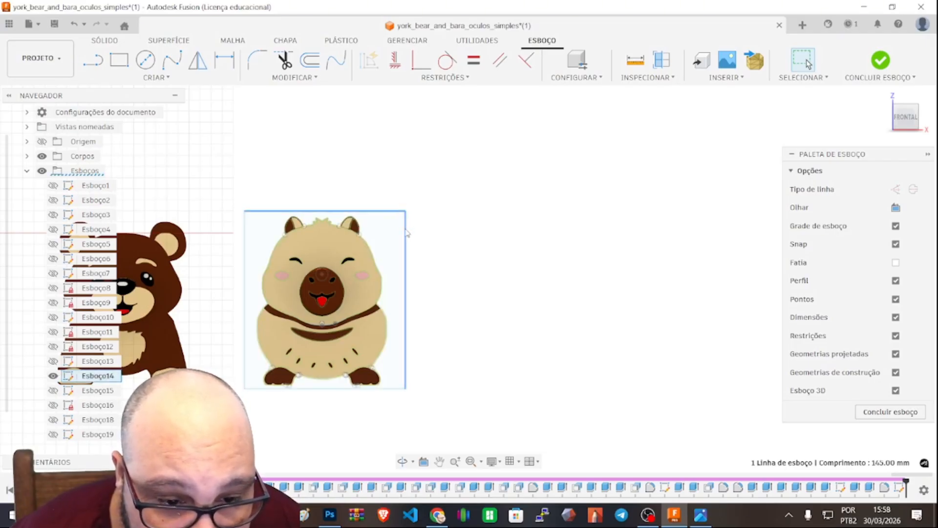
click(406, 231)
click(381, 213)
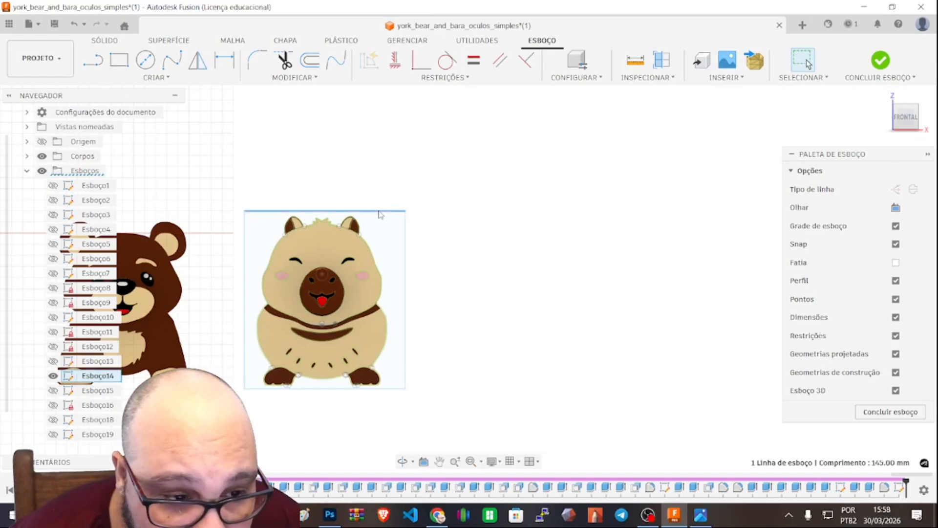
Draw a two-point rectangle 145 mm wide and 160 mm high in the empty space beside the capybara
click(120, 62)
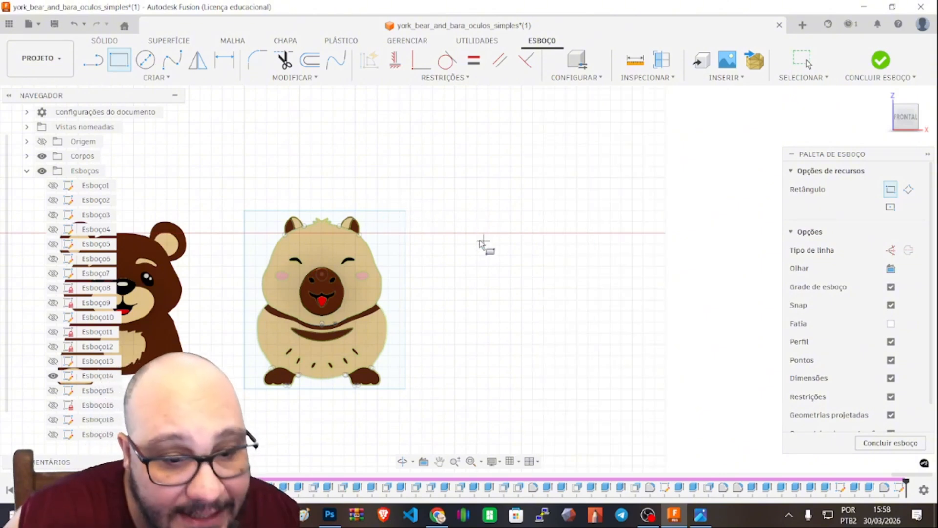
click(466, 210)
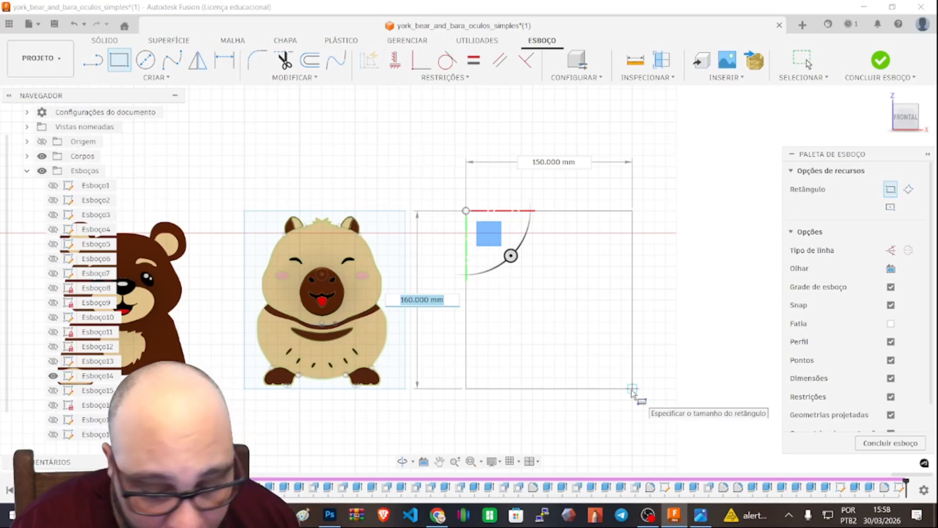
text(160)
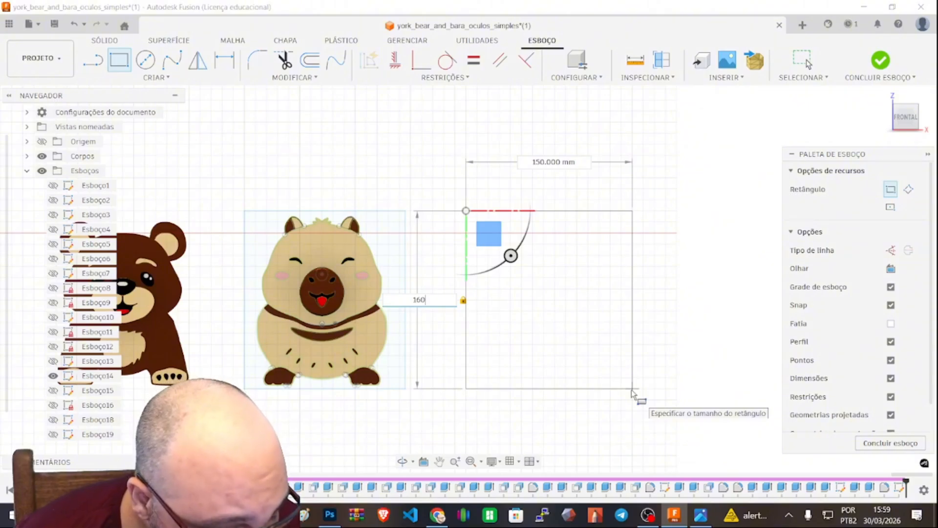
key(Tab)
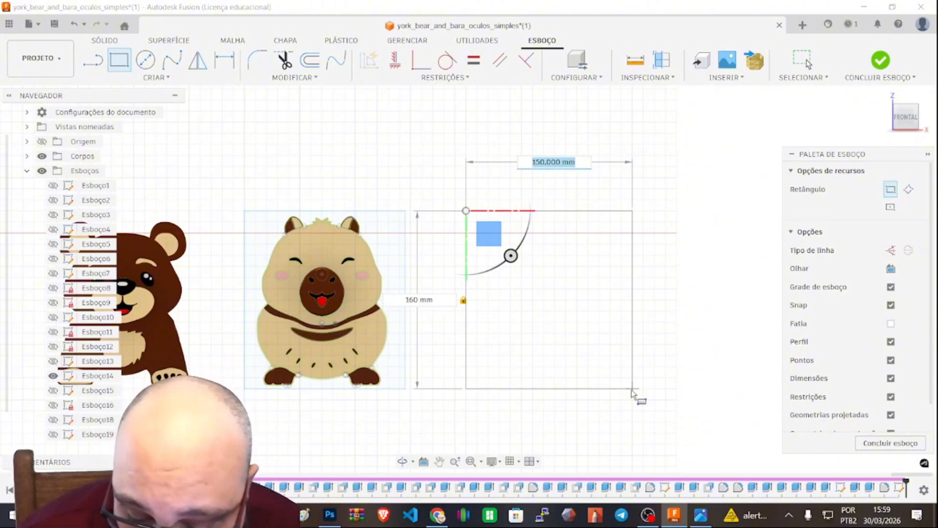
text(1458)
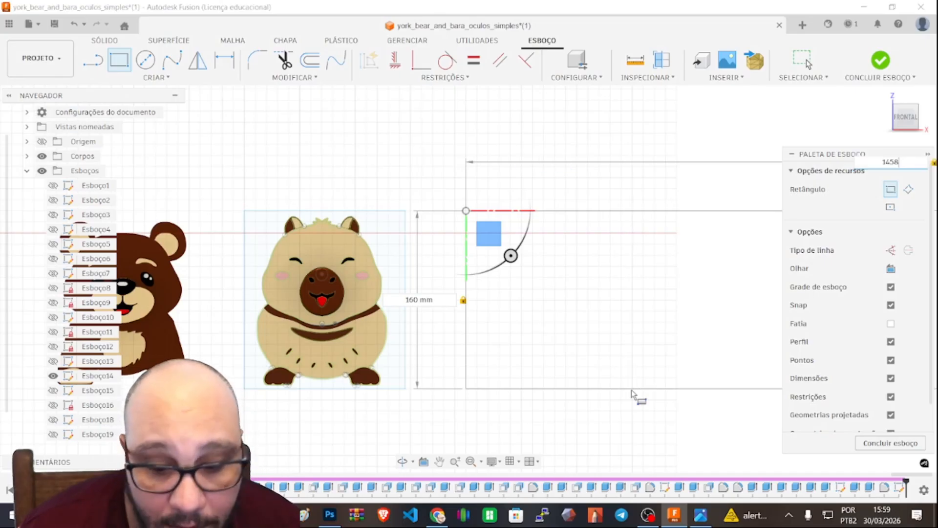
key(BackSpace)
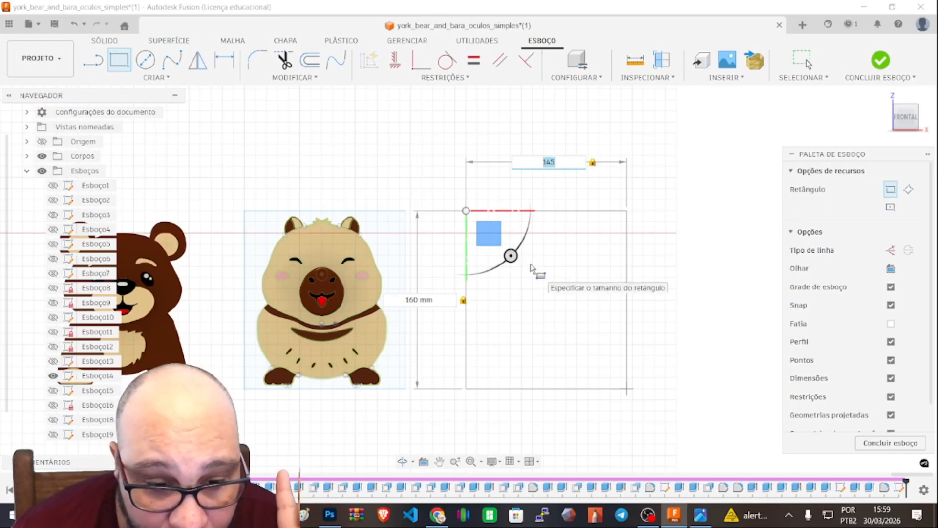
key(Return)
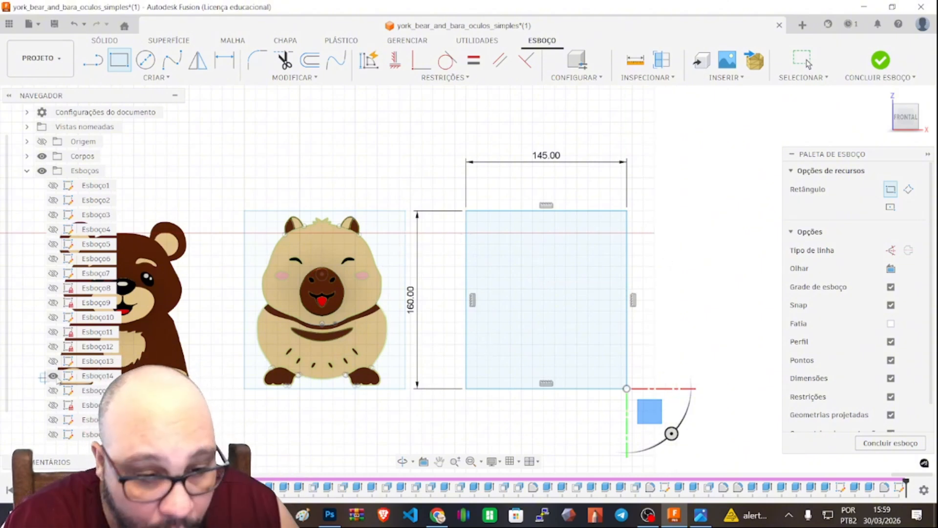
Briefly show and hide Esboço1 around the Yorkshire, and hide the capybara's frame sketch Esboço14
scroll(429, 314, up, 3)
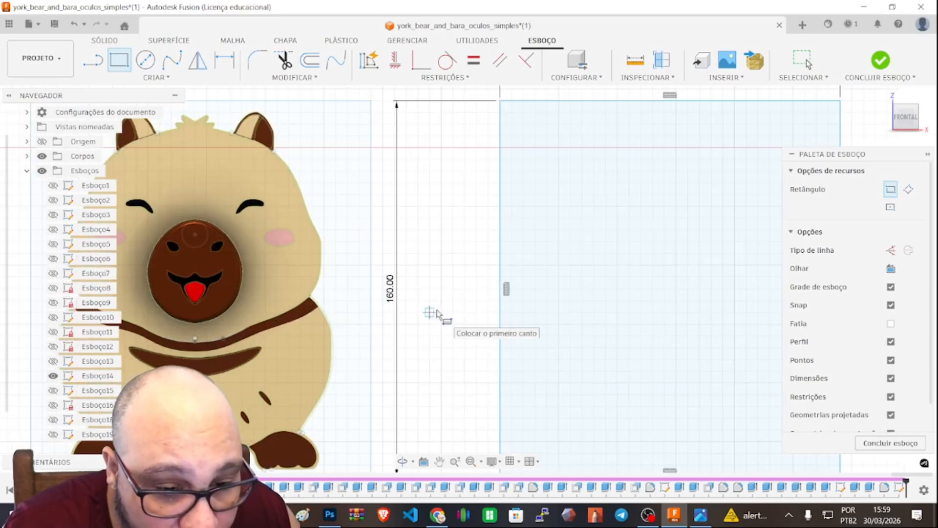
scroll(442, 321, down, 8)
scroll(362, 320, up, 1)
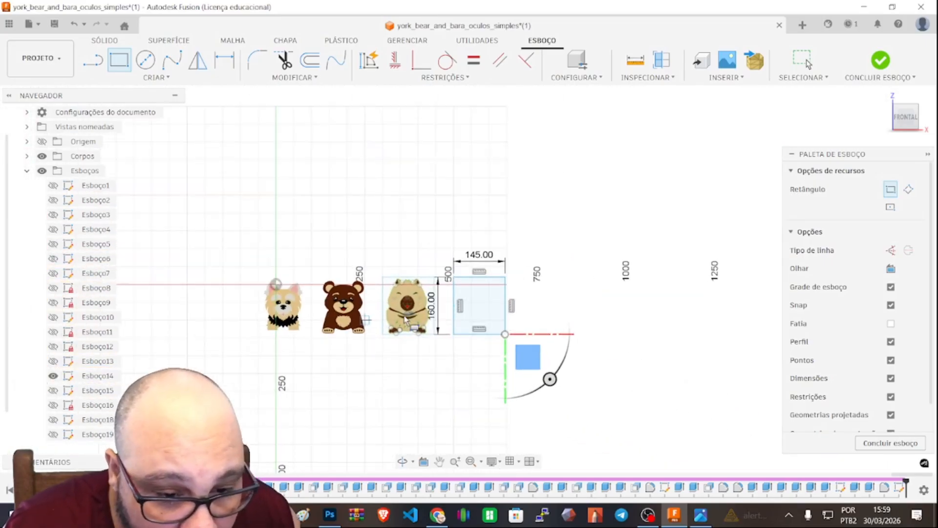
click(53, 187)
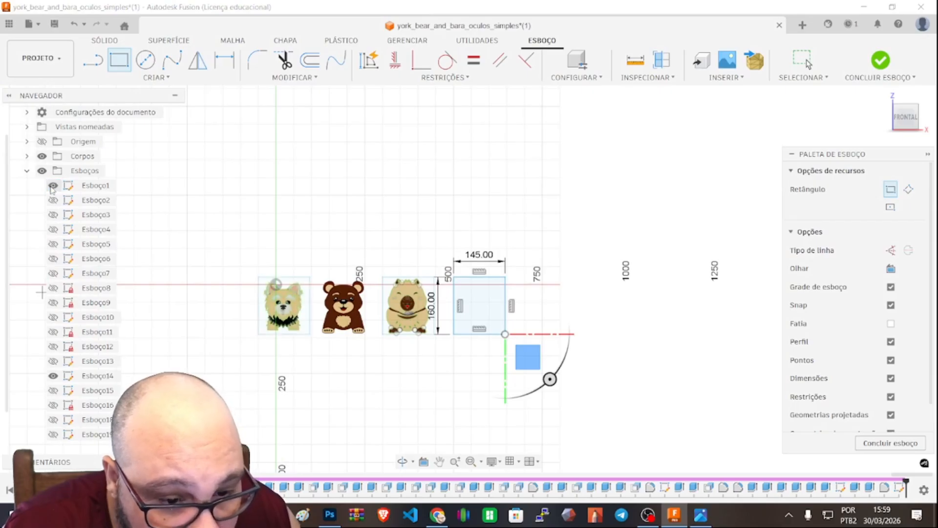
click(52, 187)
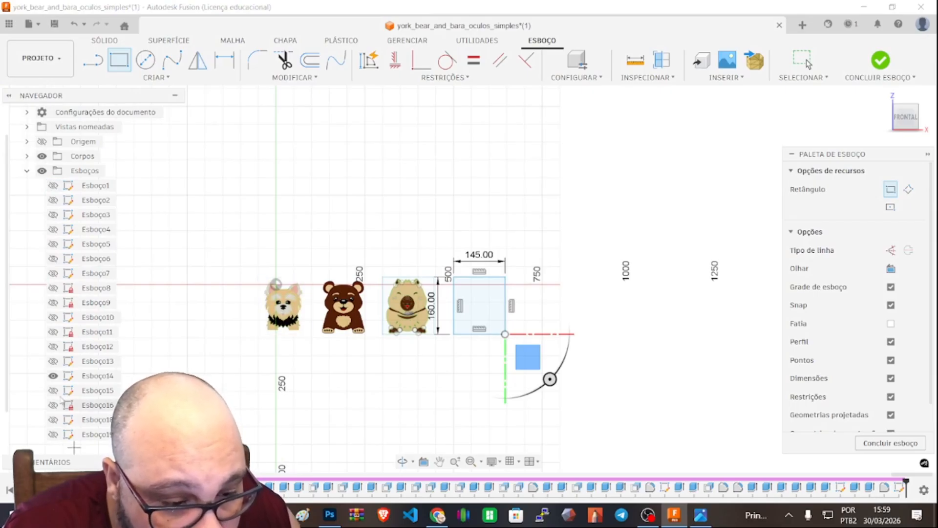
click(52, 377)
Start inserting an SVG from the computer into the active sketch and open the Cat folder
scroll(477, 332, down, 5)
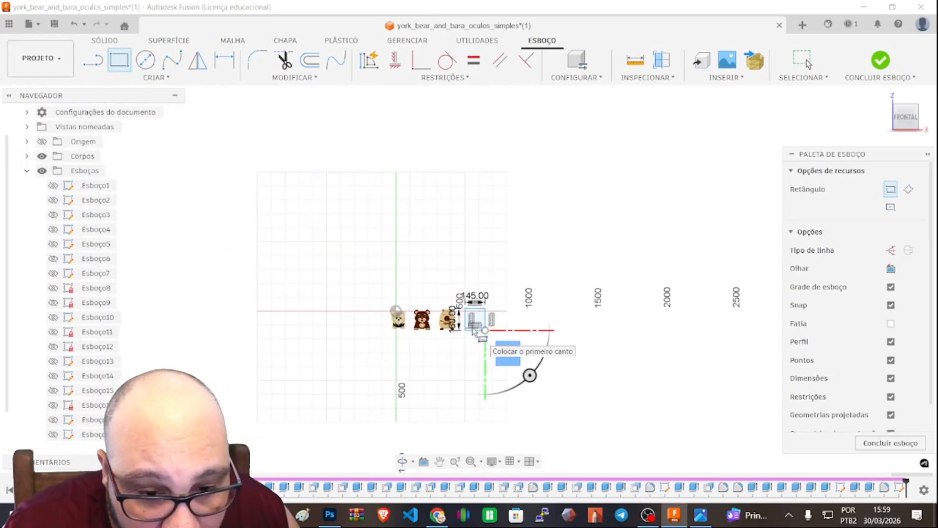
scroll(478, 331, up, 6)
scroll(478, 331, up, 3)
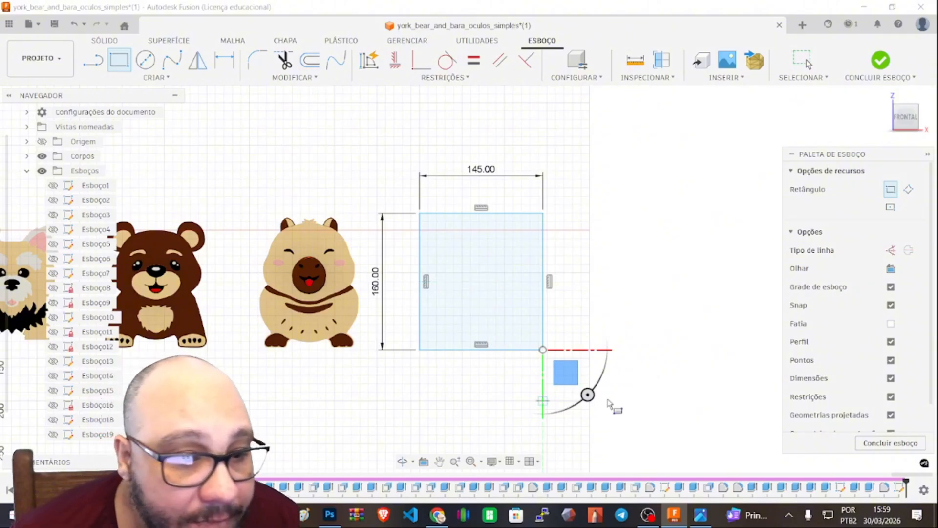
click(725, 78)
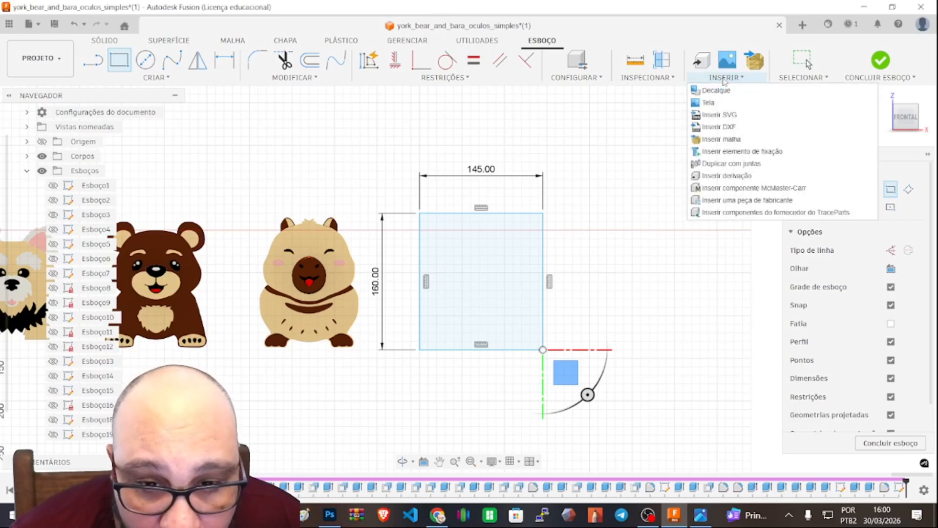
click(735, 115)
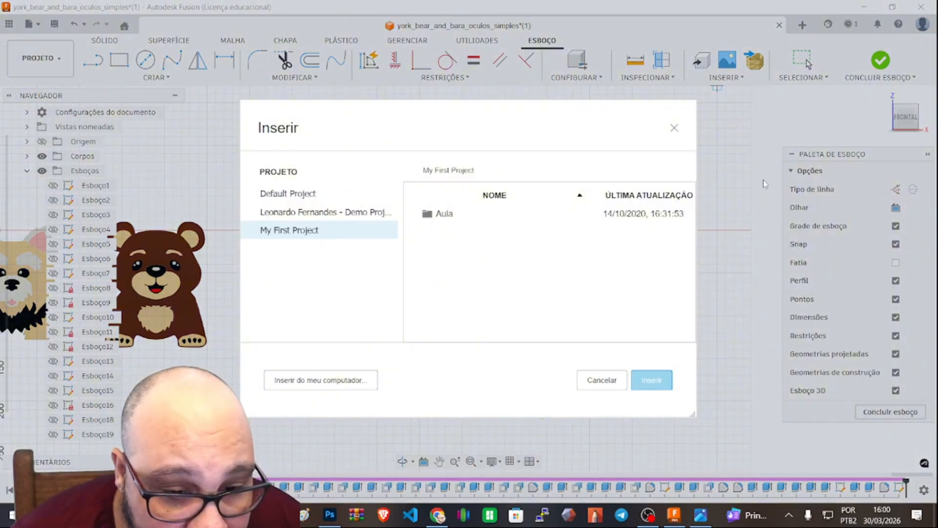
click(375, 379)
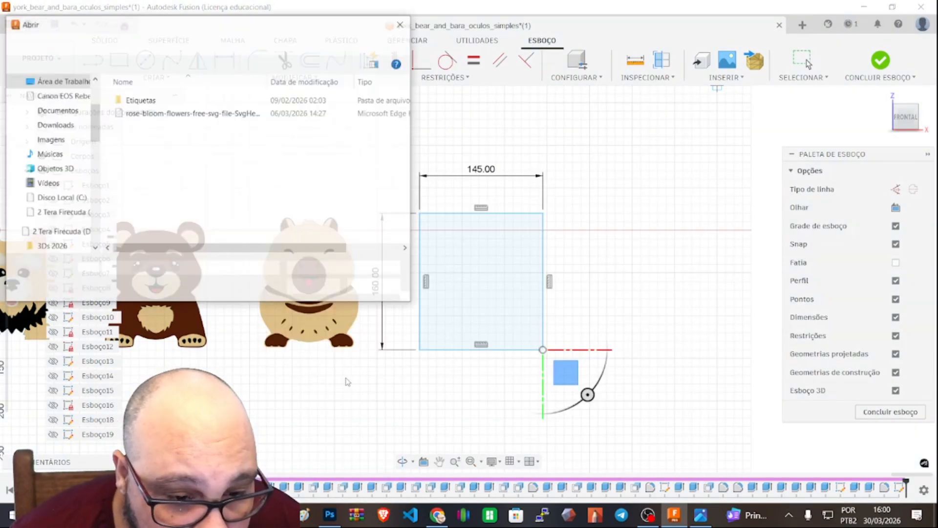
scroll(54, 196, up, 3)
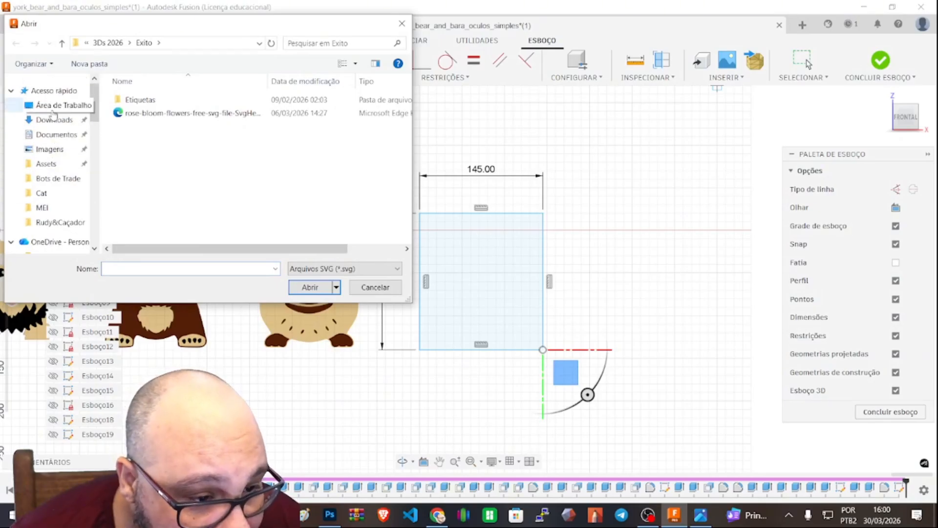
click(43, 193)
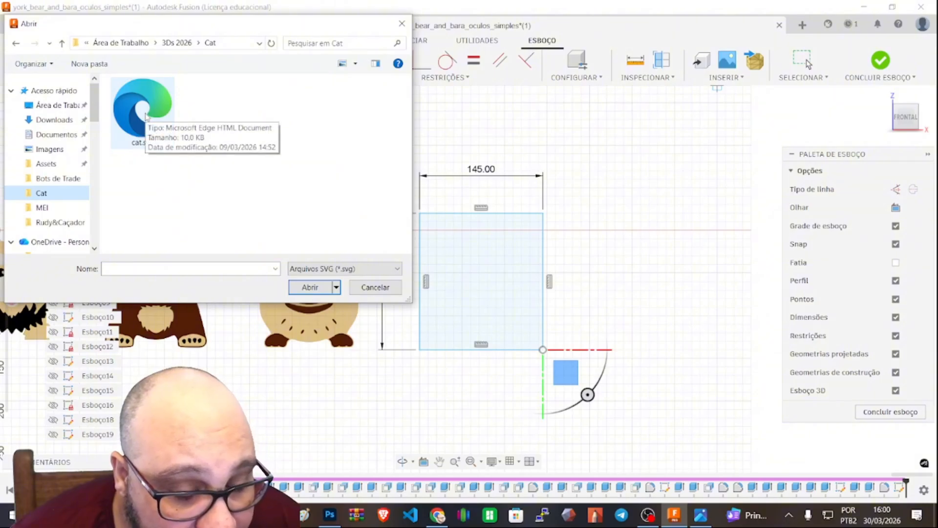
Switch to Chrome and close the Pinterest kawaii cat page, returning to Fusion's file selection
click(438, 514)
click(301, 12)
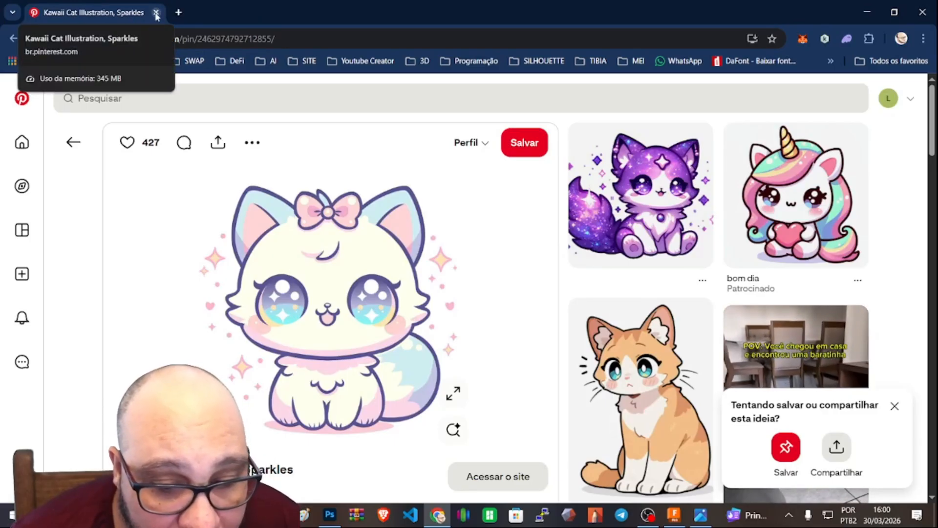
click(156, 14)
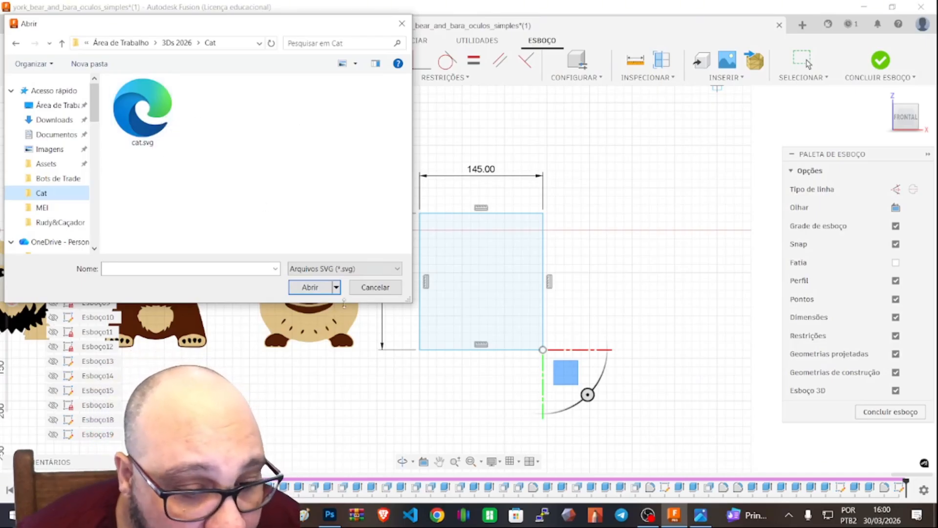
Load cat.svg and move it 450 mm along X, then freely to the upper corner of the 145 × 160 mm rectangle nearest the capybara
double_click(162, 138)
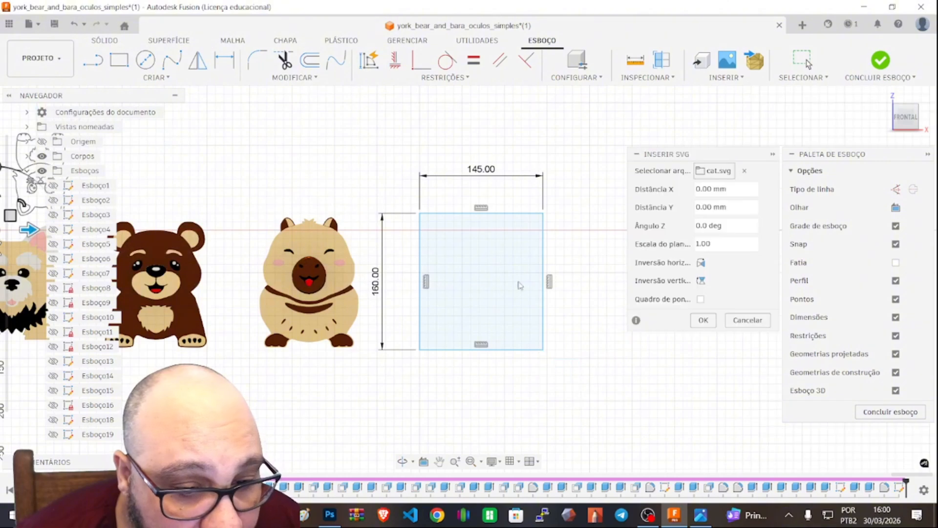
scroll(606, 325, up, 4)
scroll(561, 321, down, 10)
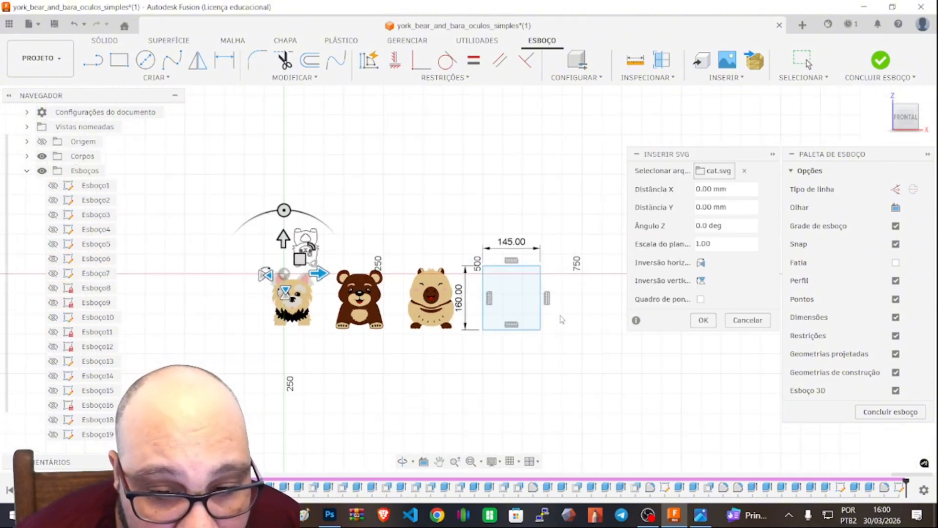
scroll(540, 314, up, 4)
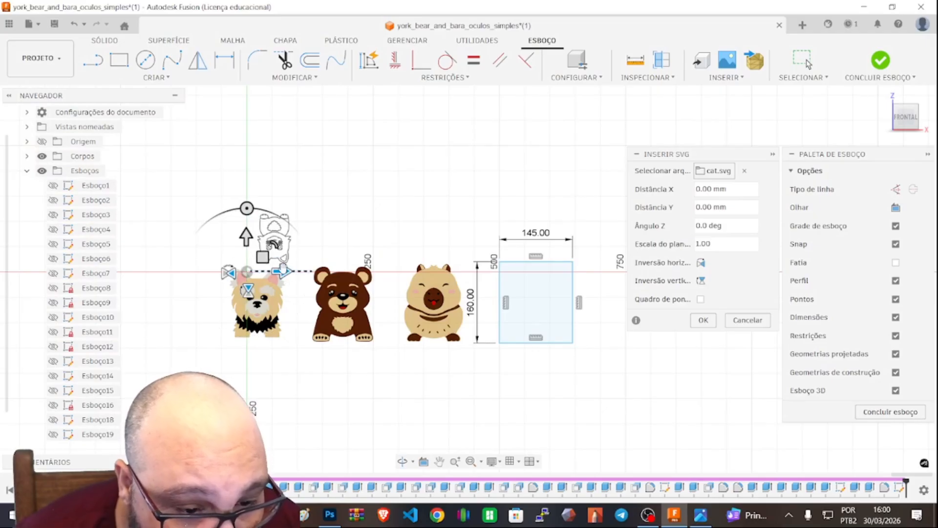
drag(283, 271, 518, 260)
scroll(517, 261, up, 5)
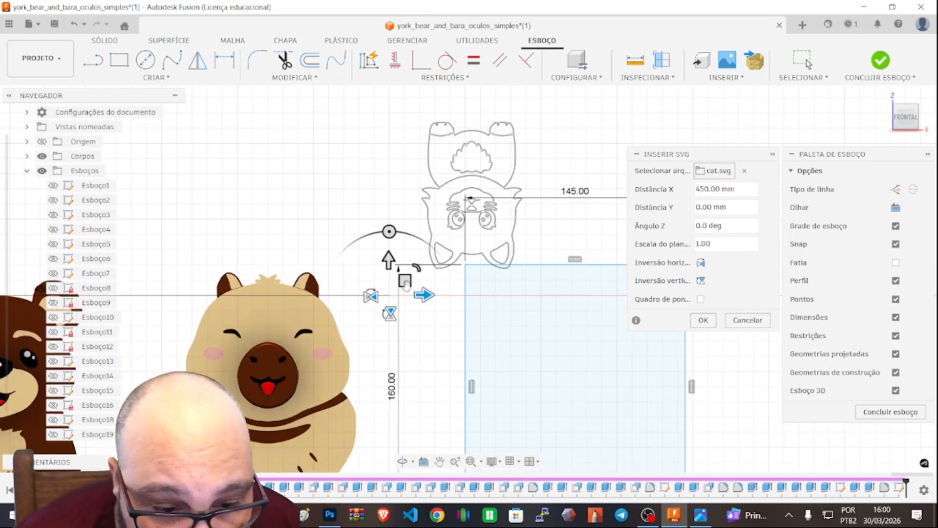
drag(405, 283, 467, 269)
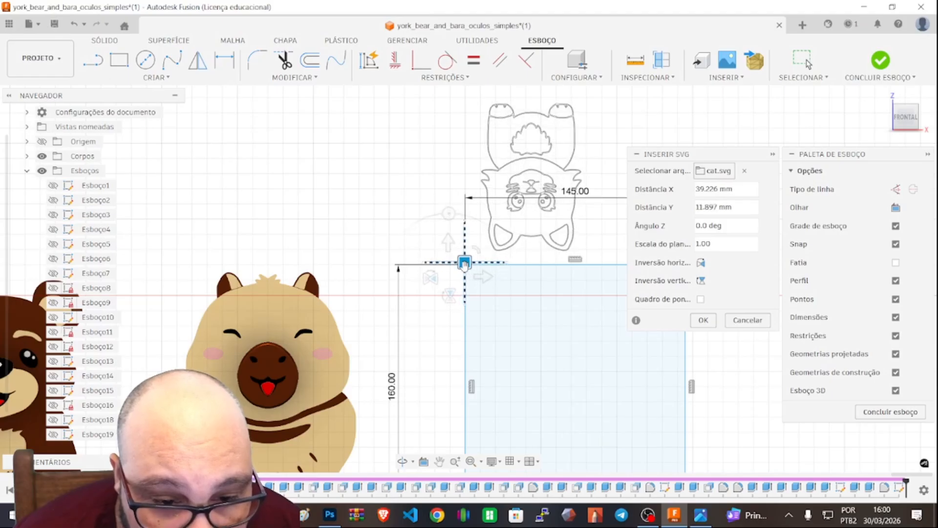
Rotate the cat SVG by -180 degrees so it stands upright and shift it -140 mm along X into the rectangle
drag(449, 214, 449, 340)
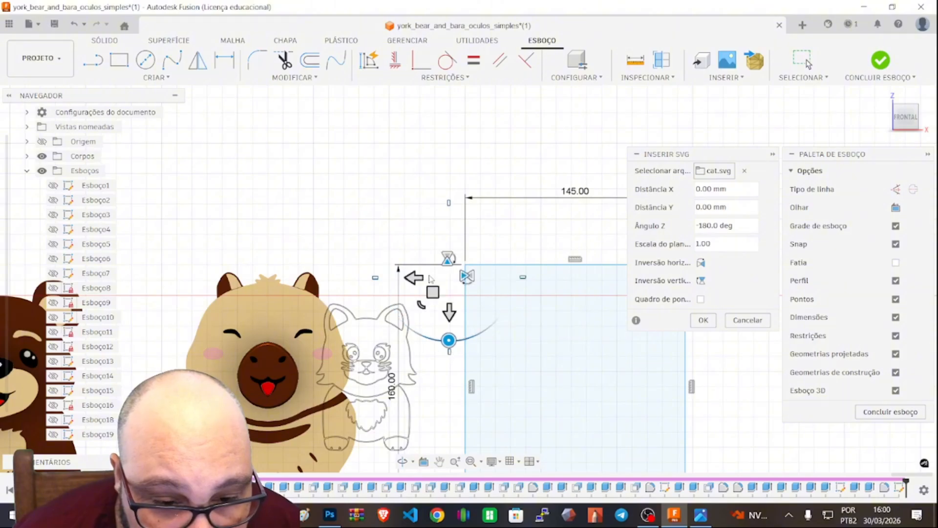
drag(414, 278, 622, 274)
scroll(653, 376, down, 5)
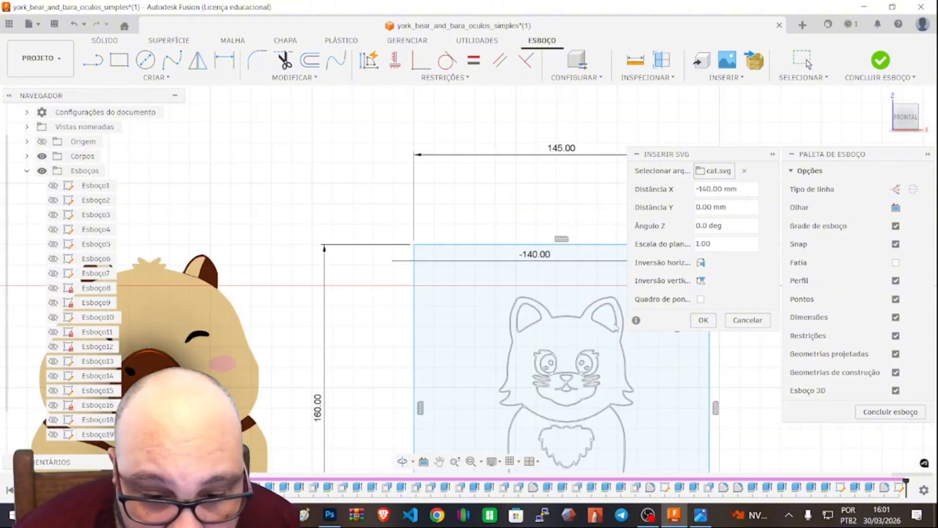
scroll(639, 377, up, 9)
scroll(639, 377, down, 4)
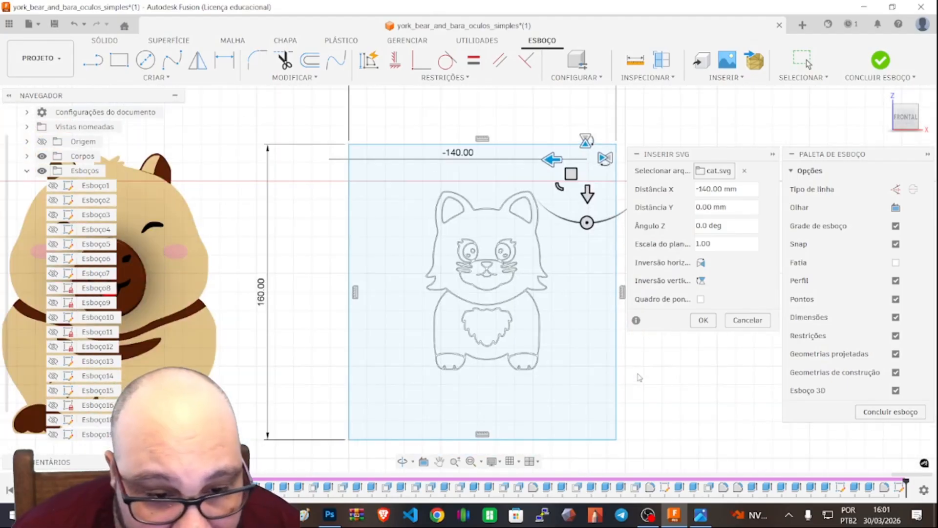
scroll(640, 377, up, 2)
scroll(639, 377, down, 2)
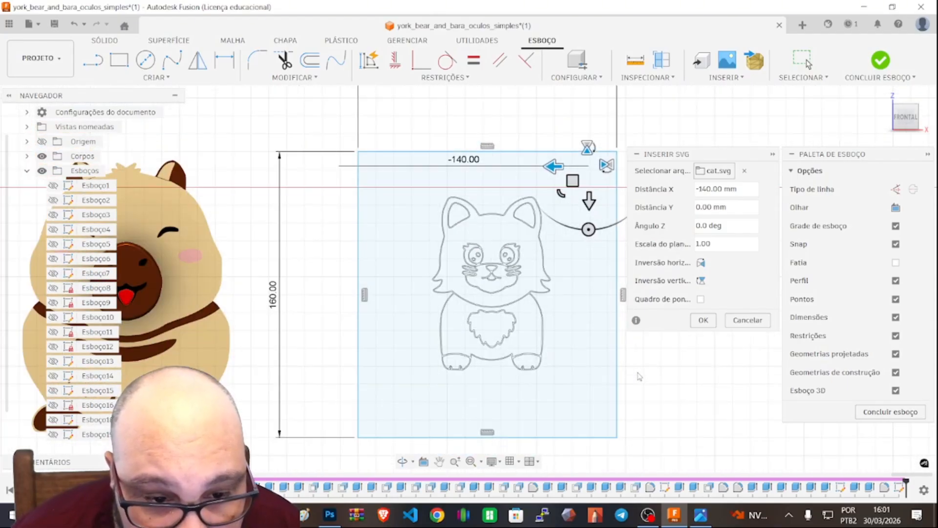
Enlarge the cat to nearly fill the rectangle's height and reposition it inside with offsets of -30 mm in X and 10 mm in Y
drag(562, 194, 564, 230)
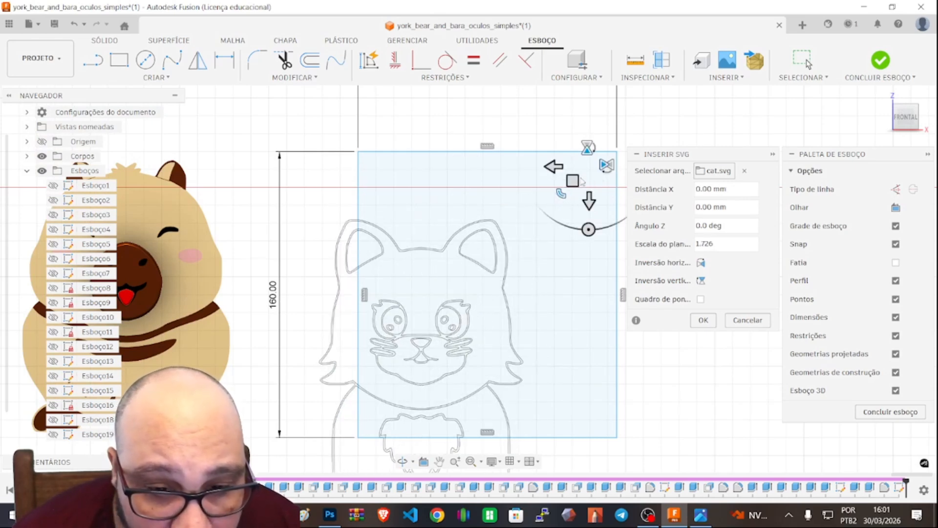
drag(590, 201, 605, 96)
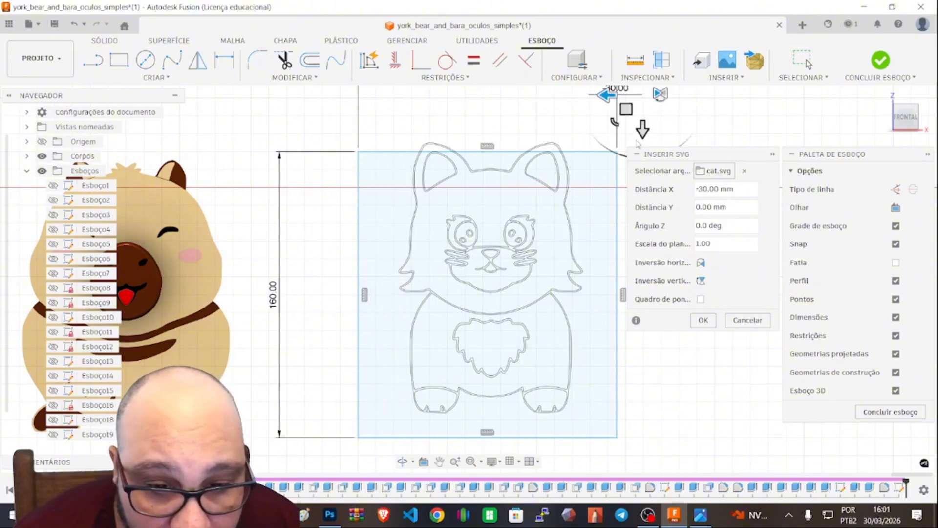
drag(642, 130, 642, 141)
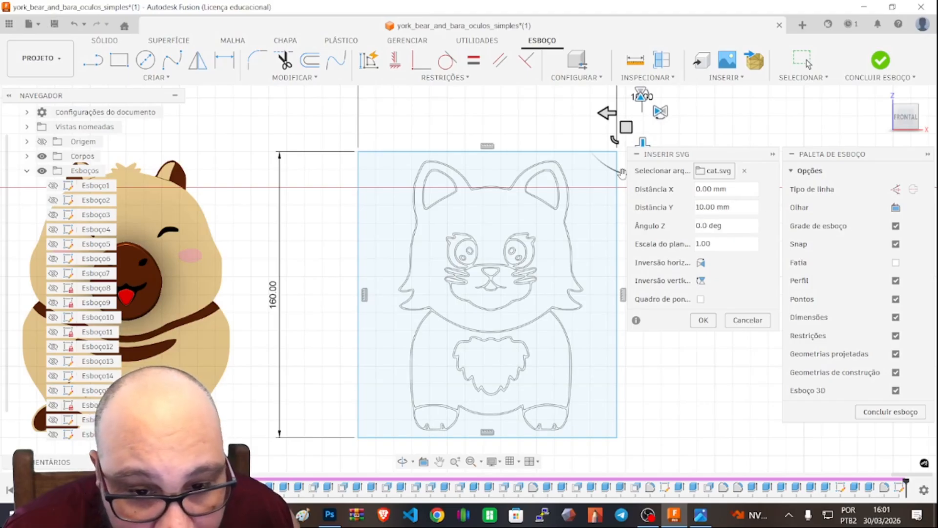
scroll(575, 264, down, 5)
scroll(597, 194, down, 2)
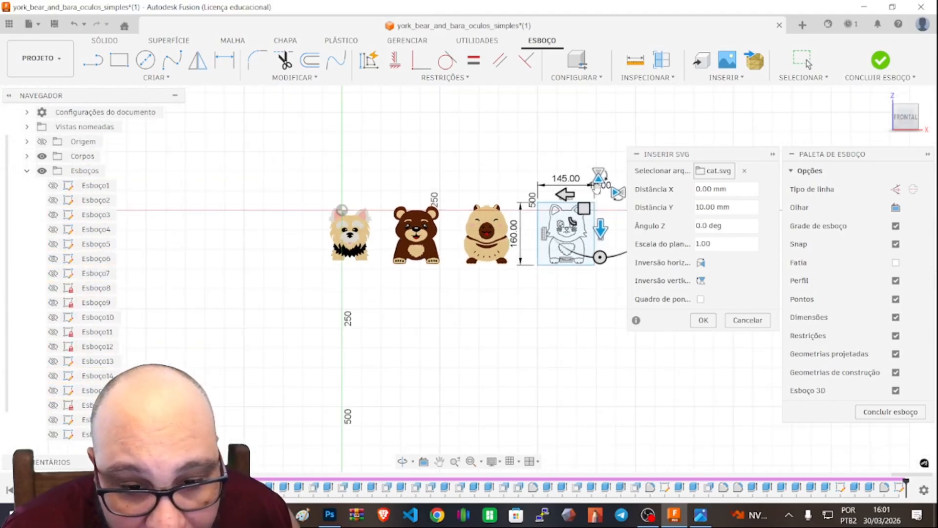
scroll(596, 195, up, 6)
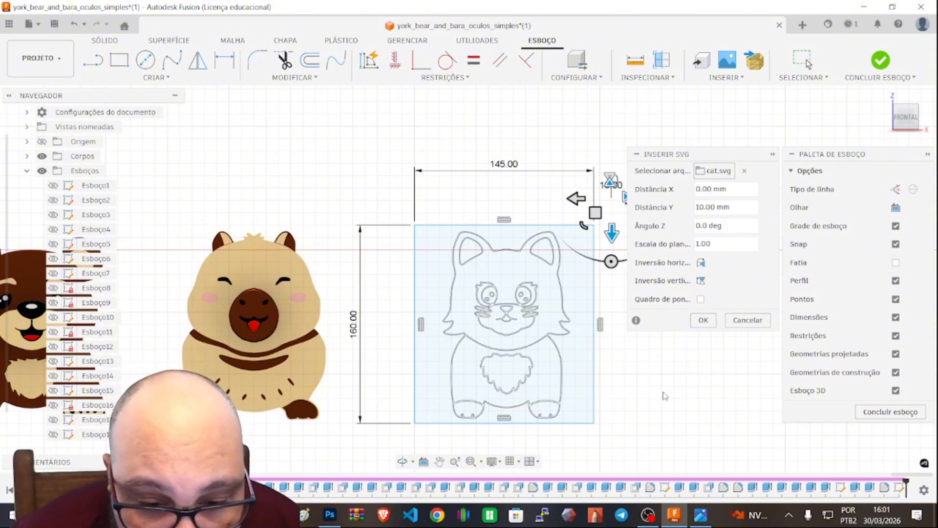
Adjust the cat's horizontal position with X offsets of 10 mm and 3 mm, then nudge it freely to centre it in the rectangle
middle_drag(665, 393, 528, 366)
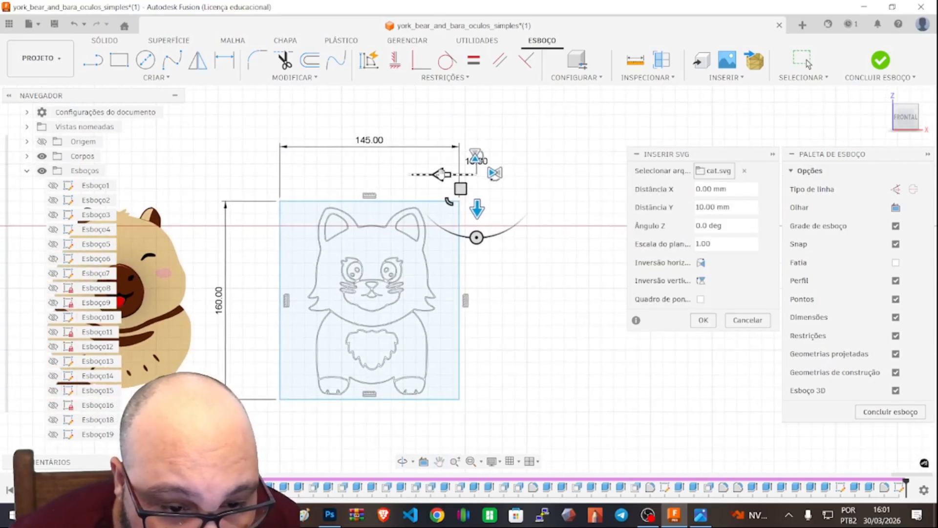
drag(441, 175, 430, 180)
click(743, 189)
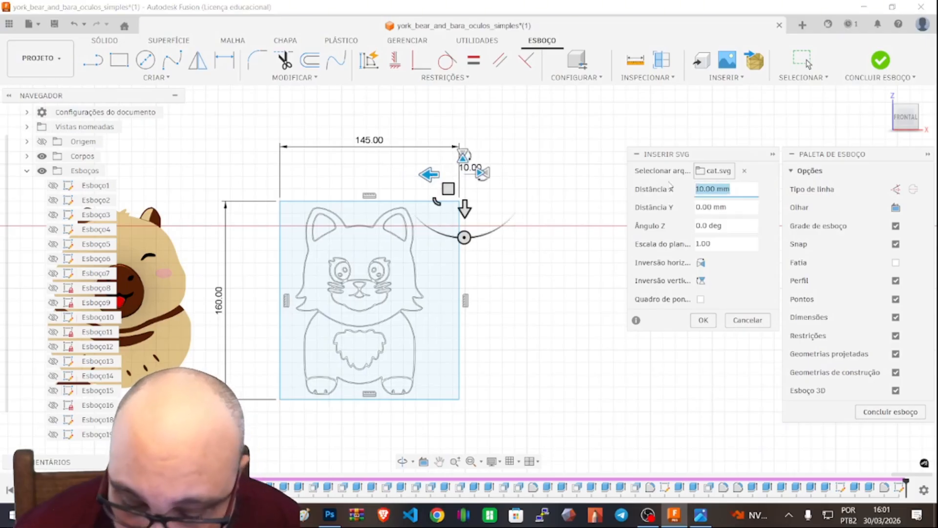
text(3)
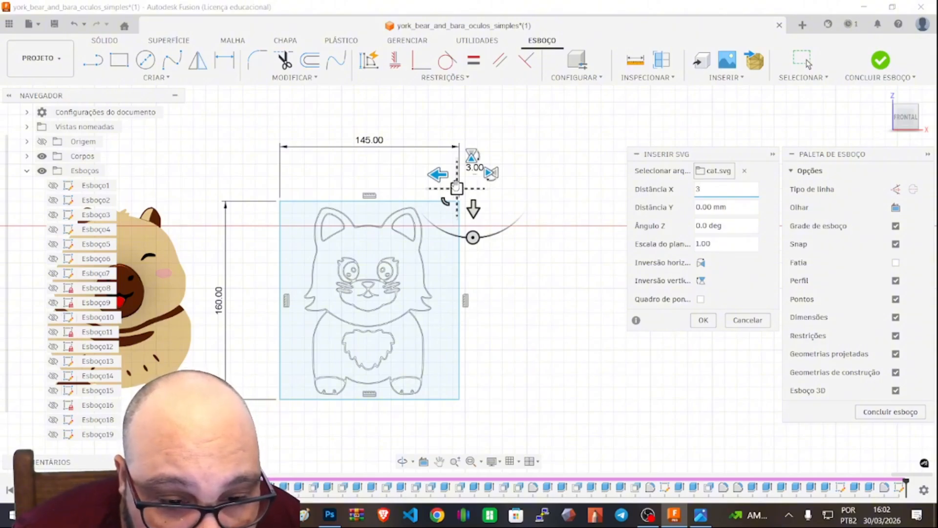
drag(456, 187, 460, 190)
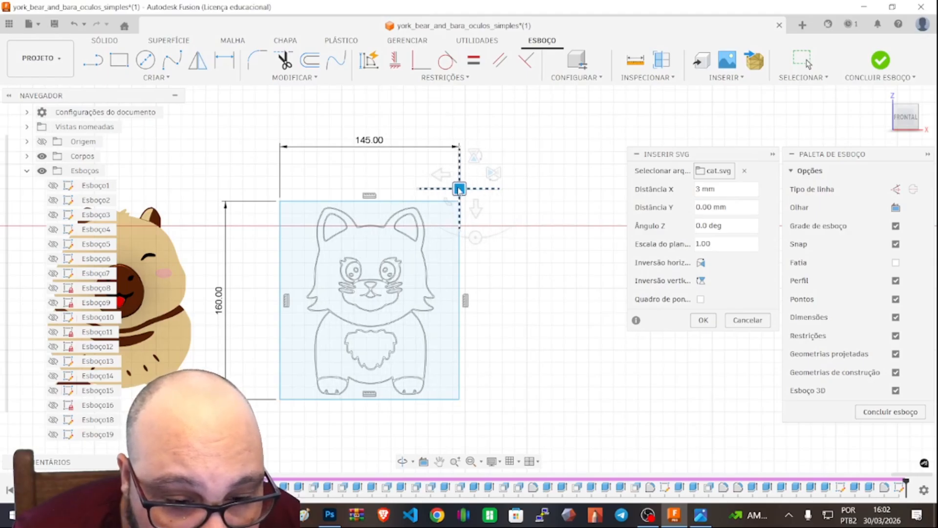
drag(459, 189, 461, 190)
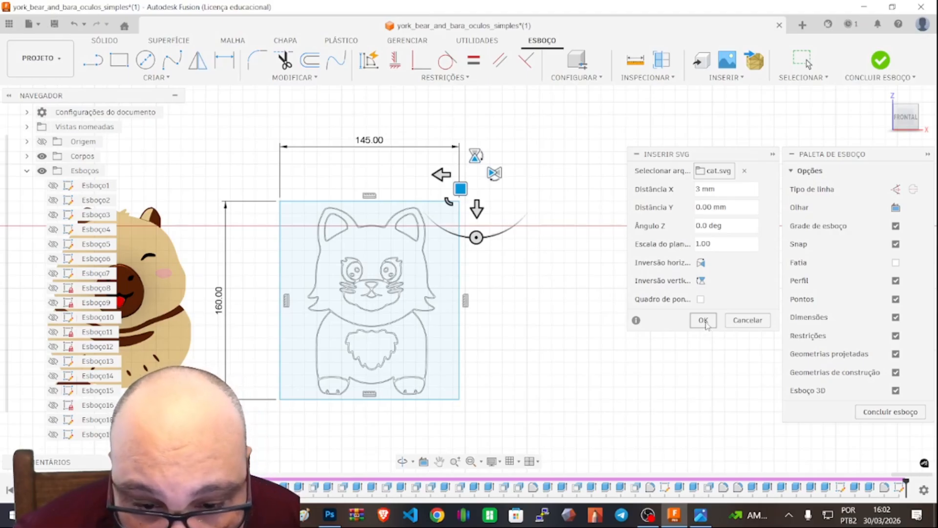
Set the plane scale to 1 and confirm the insertion of cat.svg
double_click(704, 244)
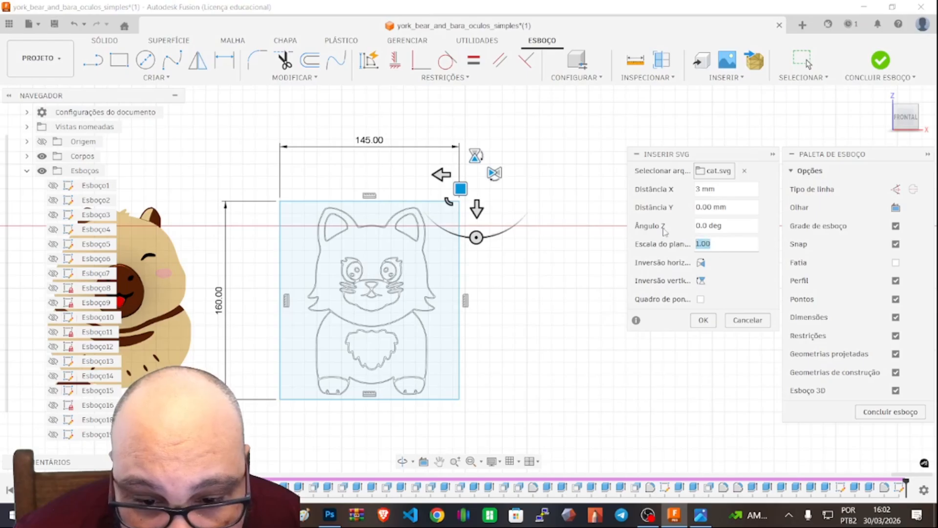
text(2)
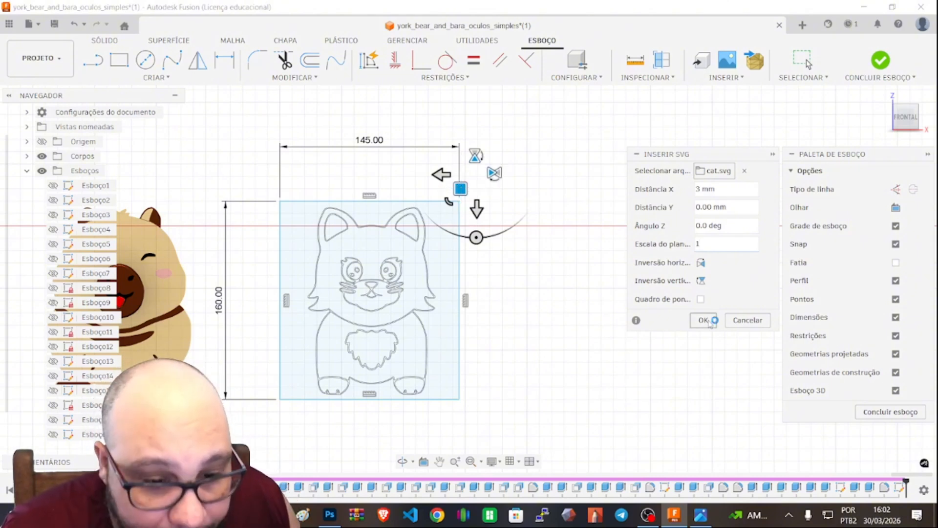
click(704, 320)
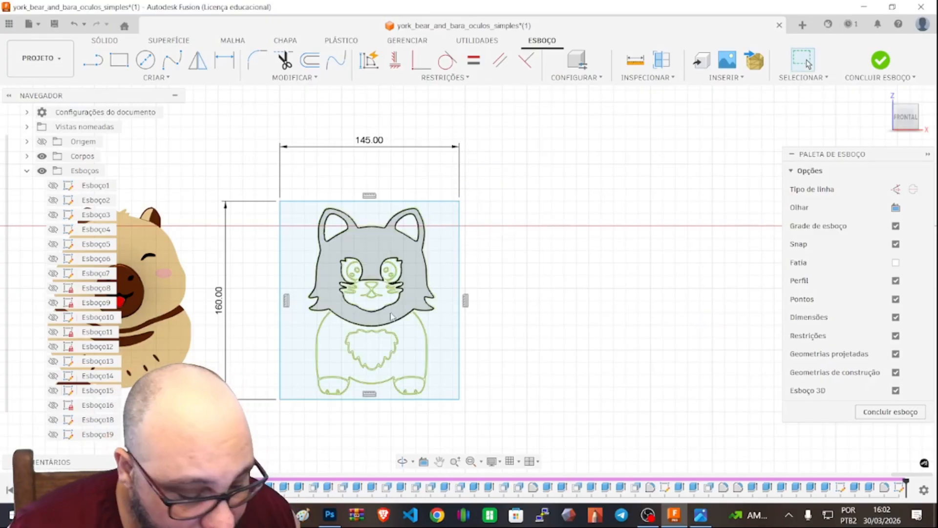
Examine the inserted cat's closed profiles on the head, face and body up close
scroll(394, 307, down, 5)
scroll(394, 303, up, 5)
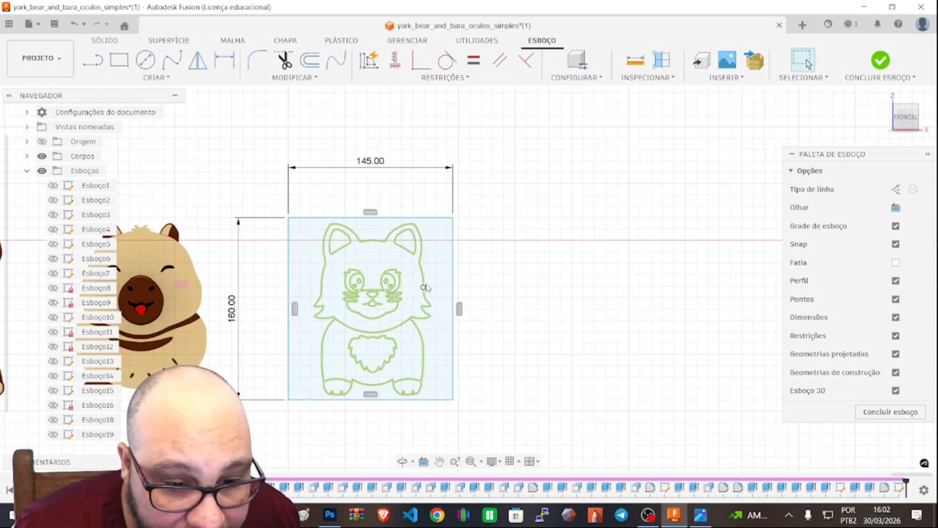
scroll(423, 286, up, 6)
scroll(459, 291, down, 6)
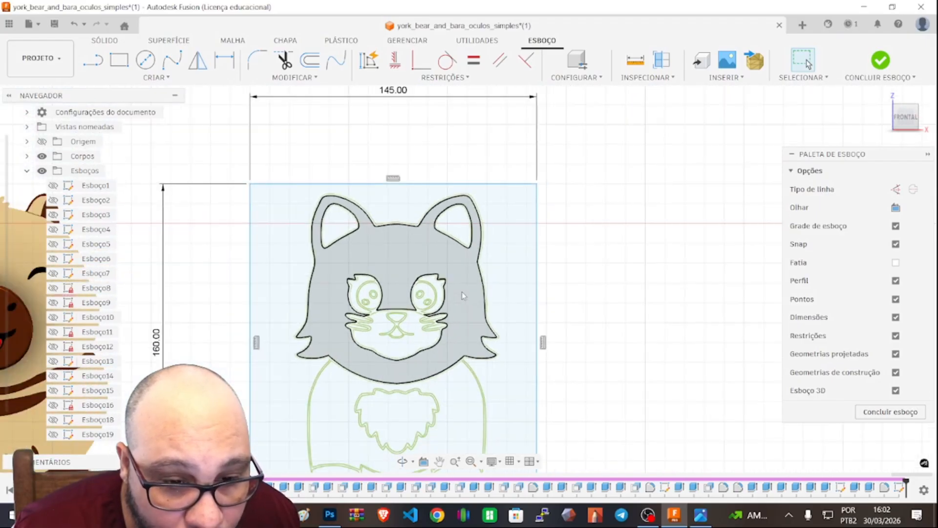
scroll(463, 293, up, 3)
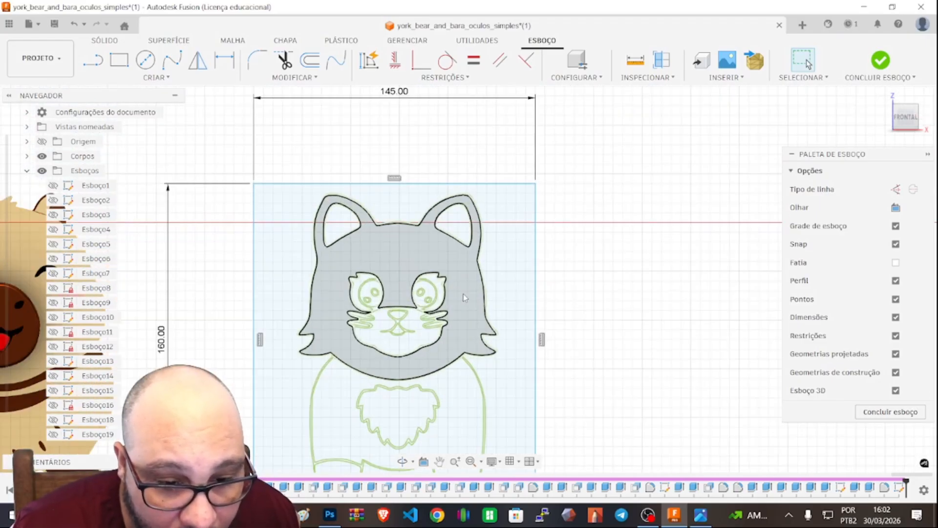
scroll(464, 294, down, 5)
scroll(463, 297, up, 6)
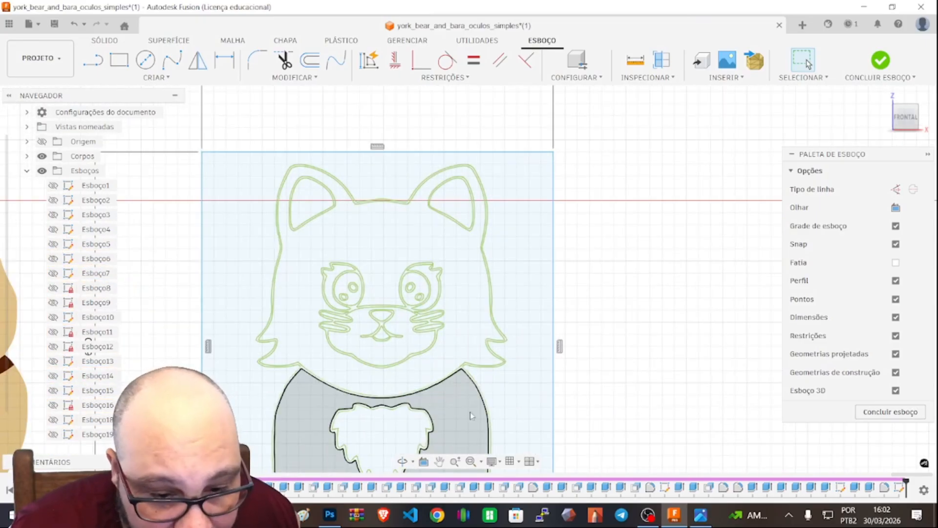
Inspect the double outline of the inner ear and the head's fill area up close
scroll(432, 178, up, 2)
scroll(436, 183, up, 8)
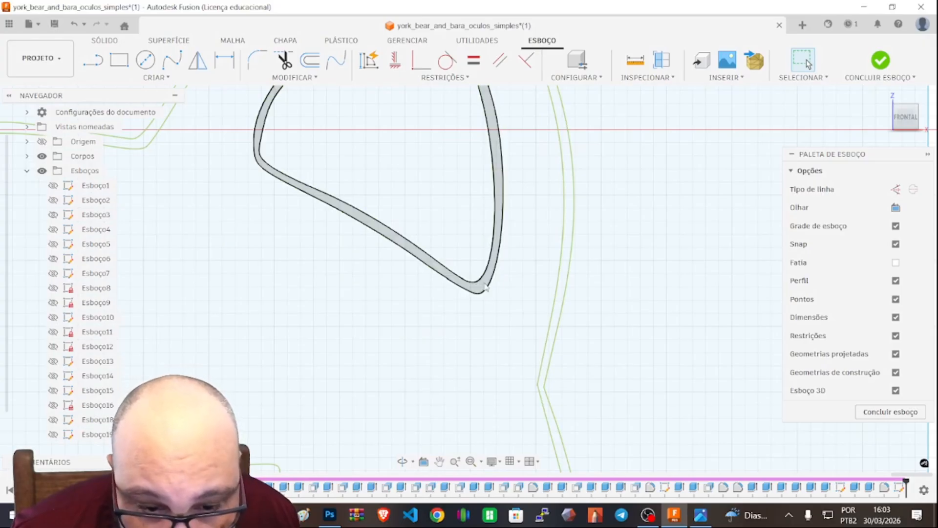
scroll(486, 287, down, 5)
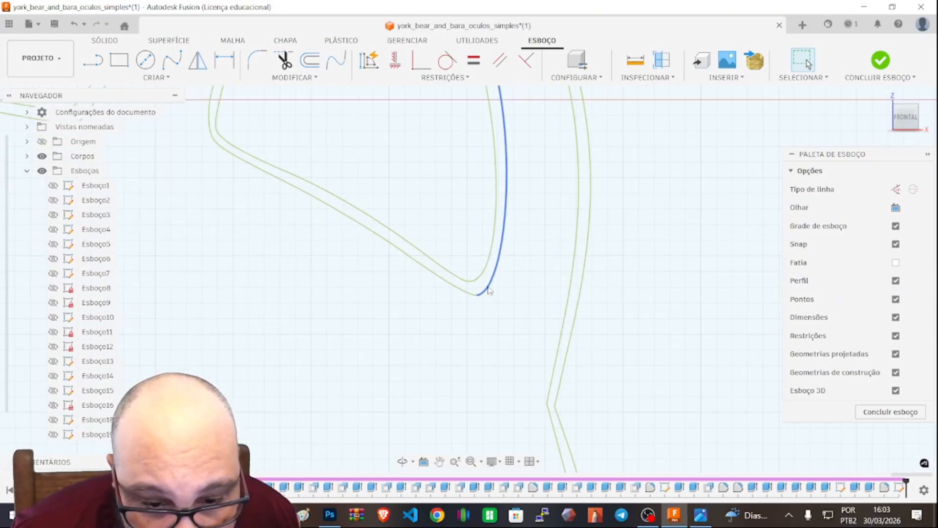
scroll(489, 289, down, 5)
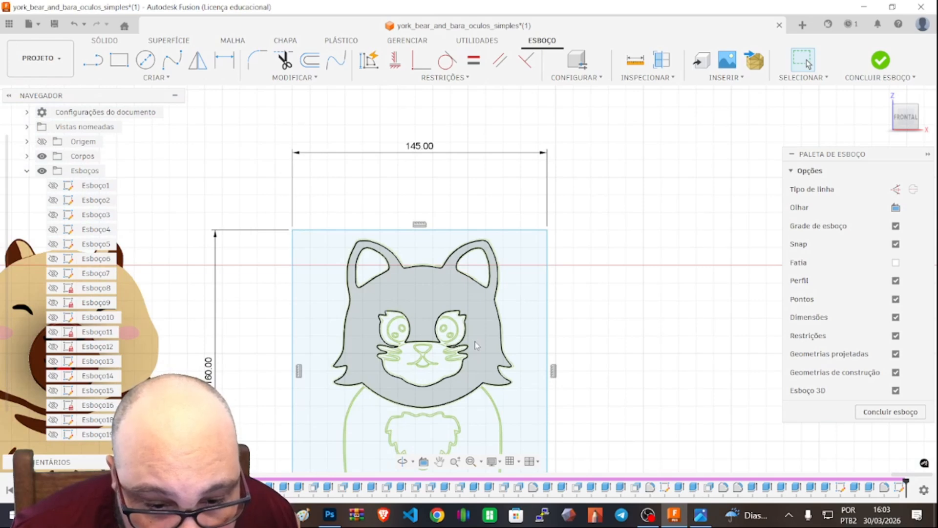
scroll(476, 345, up, 4)
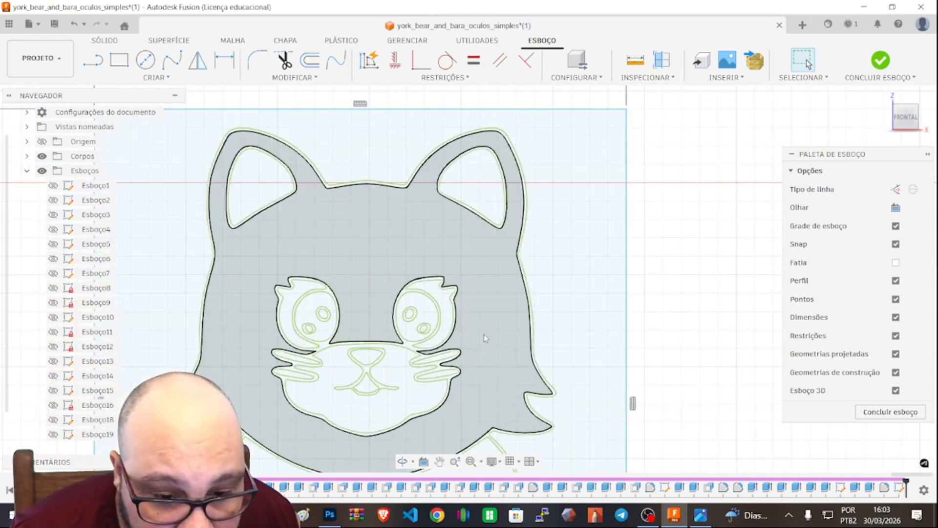
Select the head's fill profile together with its thin outline profile to check what each one covers
click(491, 331)
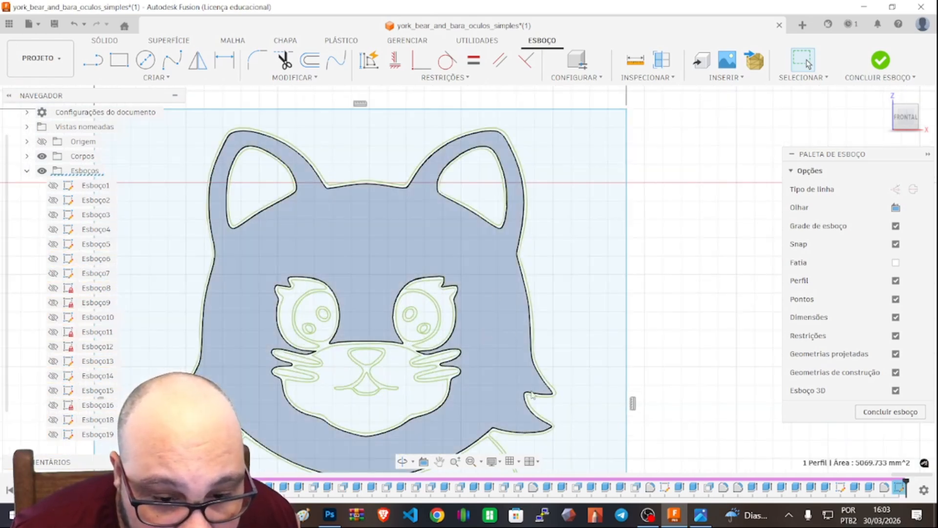
scroll(531, 395, up, 5)
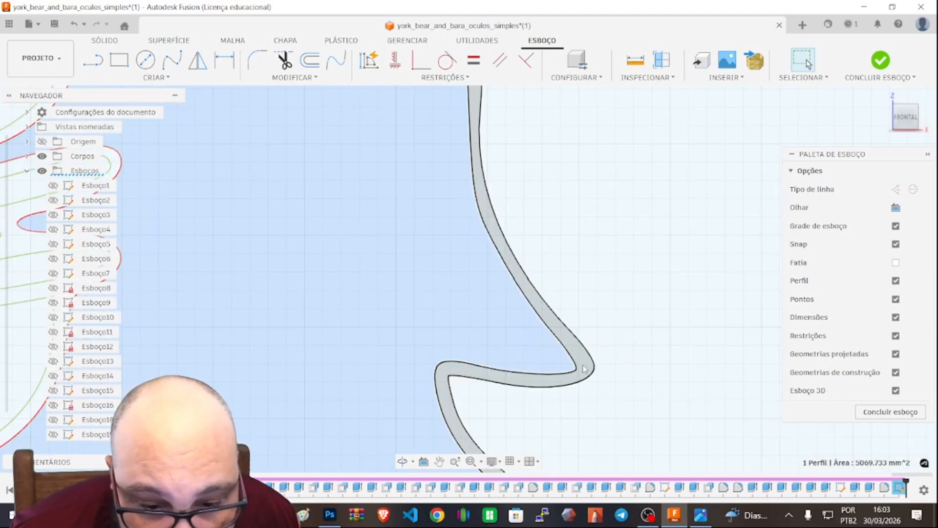
click(585, 368)
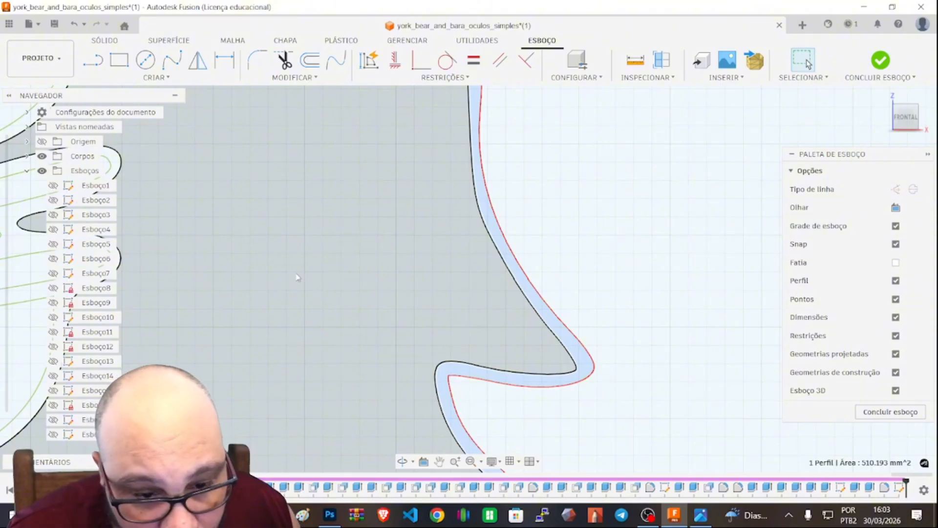
click(307, 279)
scroll(367, 322, down, 6)
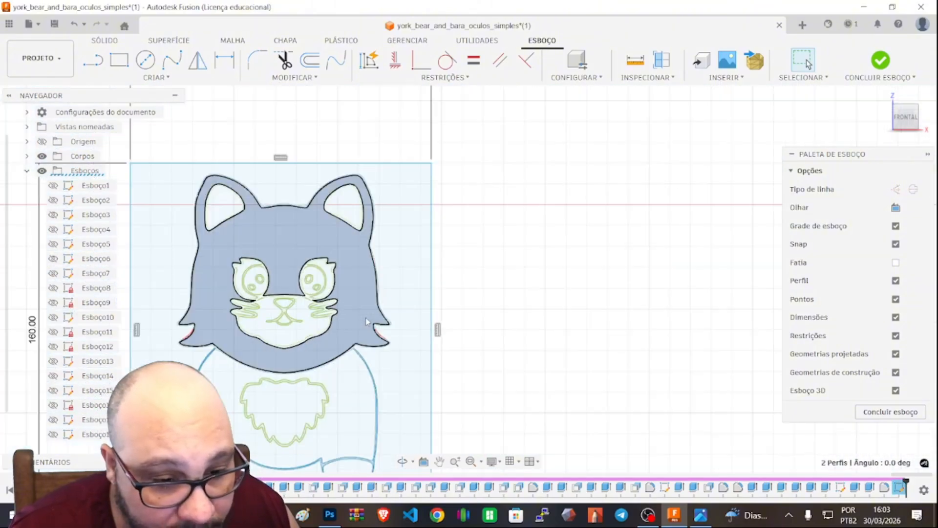
Examine how the selected profiles run around the ears, face and both neck junctions with the body, and clear the selection
scroll(300, 281, up, 5)
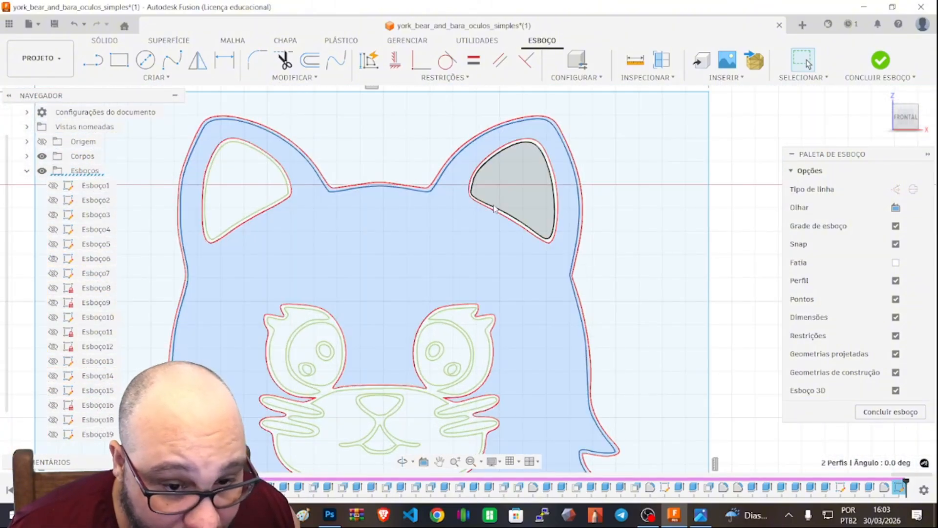
scroll(456, 192, up, 2)
scroll(455, 189, down, 4)
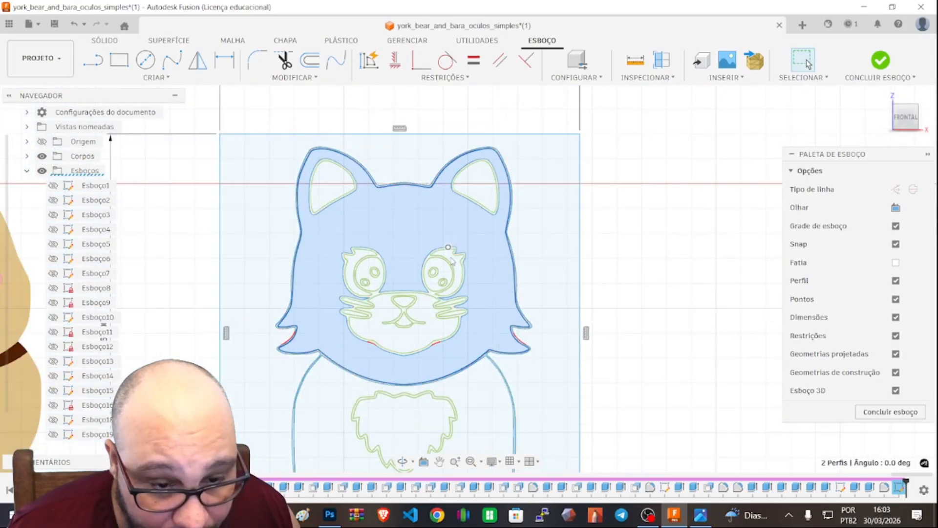
scroll(323, 366, up, 4)
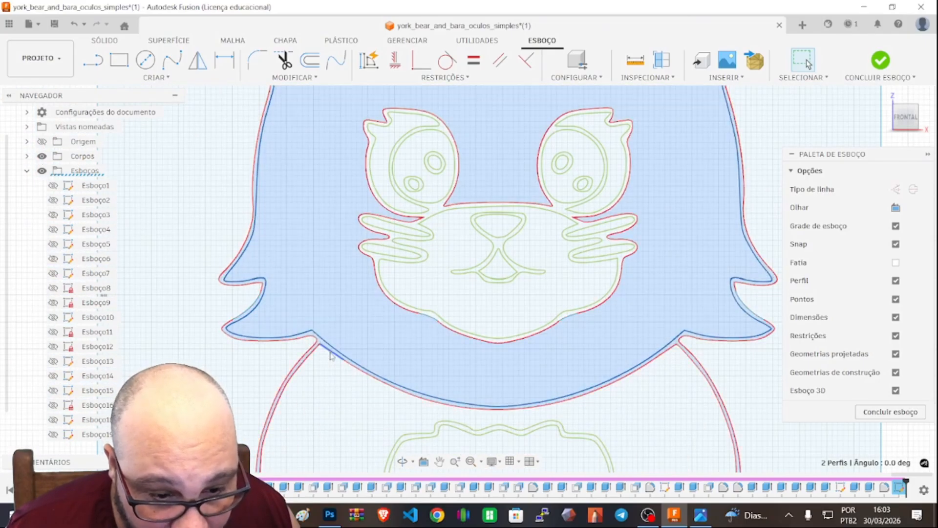
scroll(693, 340, down, 4)
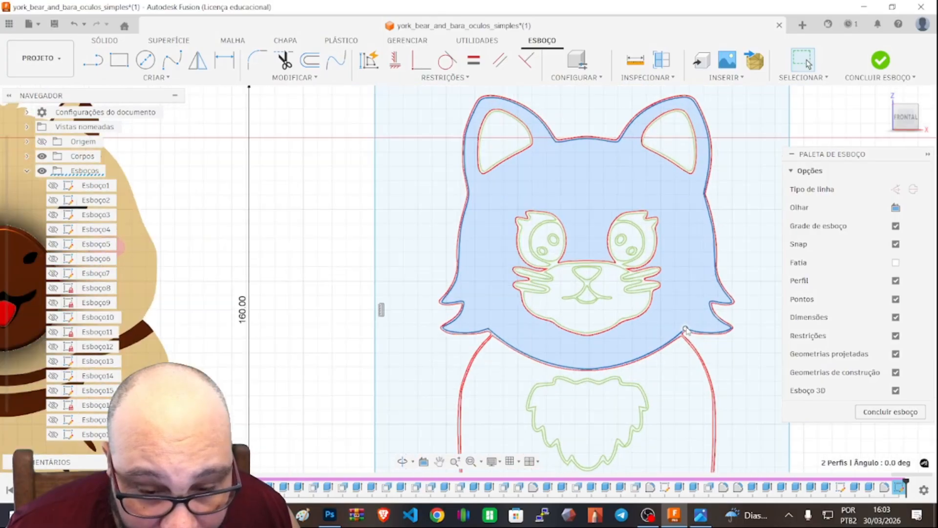
scroll(686, 331, up, 2)
scroll(686, 331, up, 5)
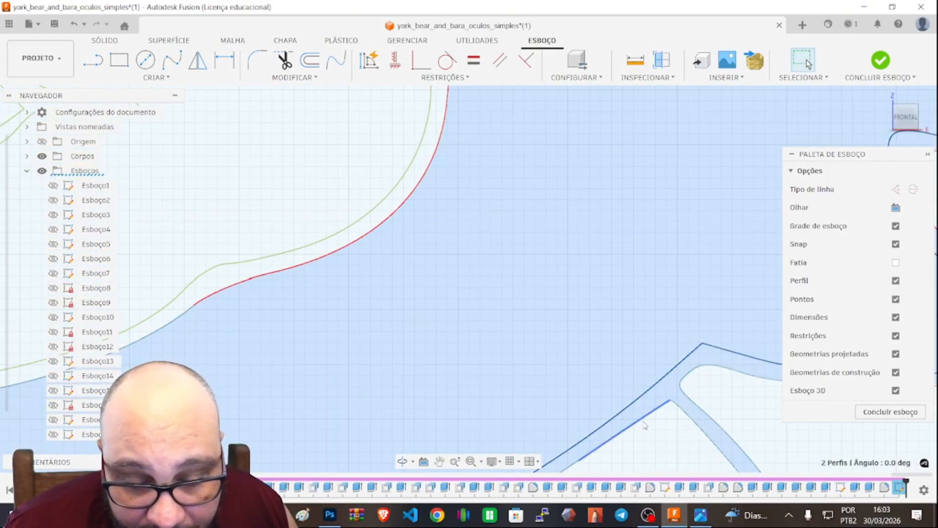
scroll(667, 316, down, 3)
scroll(670, 312, down, 5)
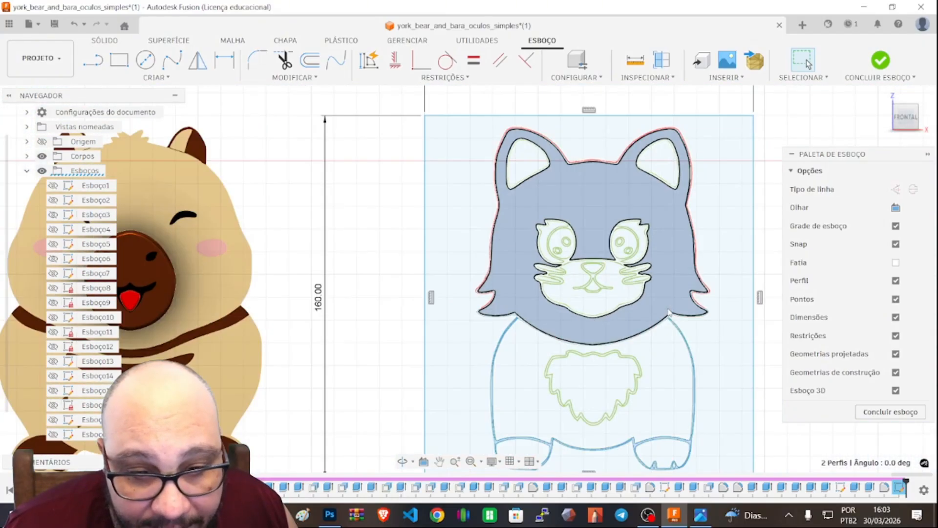
scroll(674, 289, up, 2)
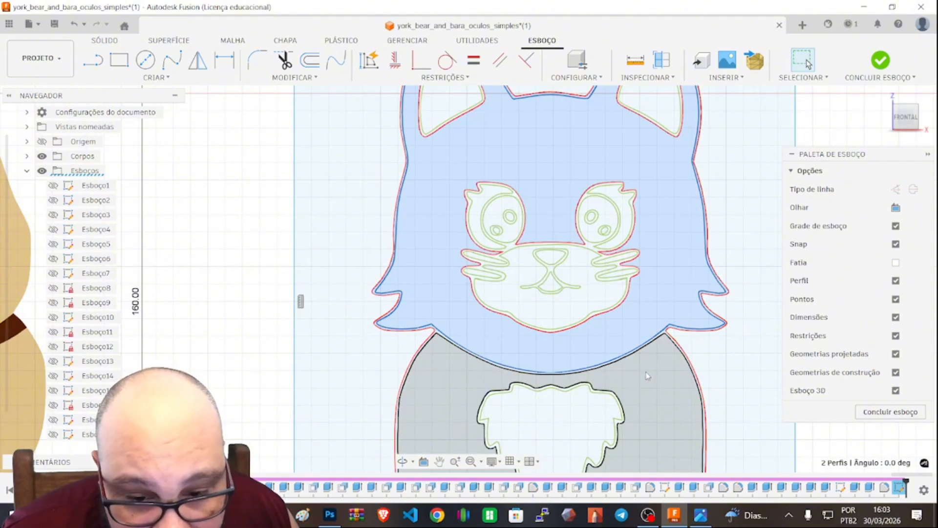
scroll(661, 373, down, 4)
scroll(661, 373, up, 5)
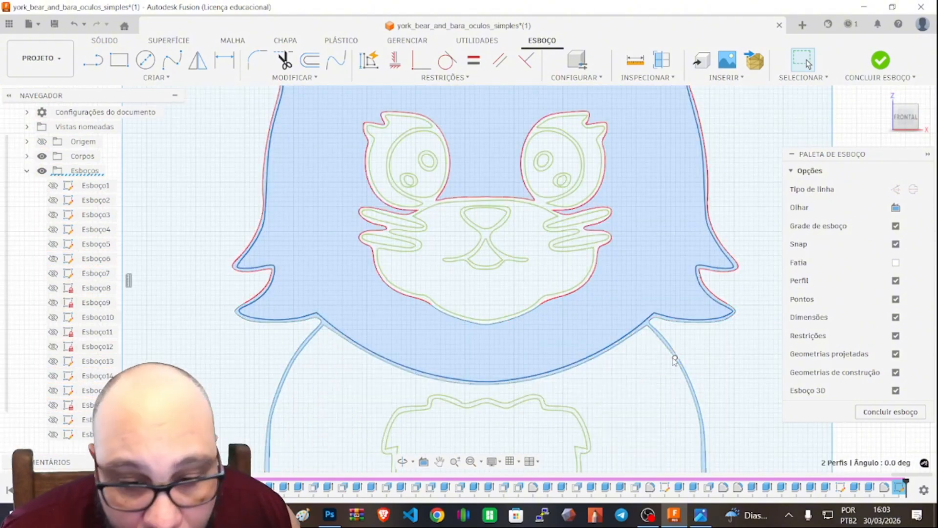
key(Escape)
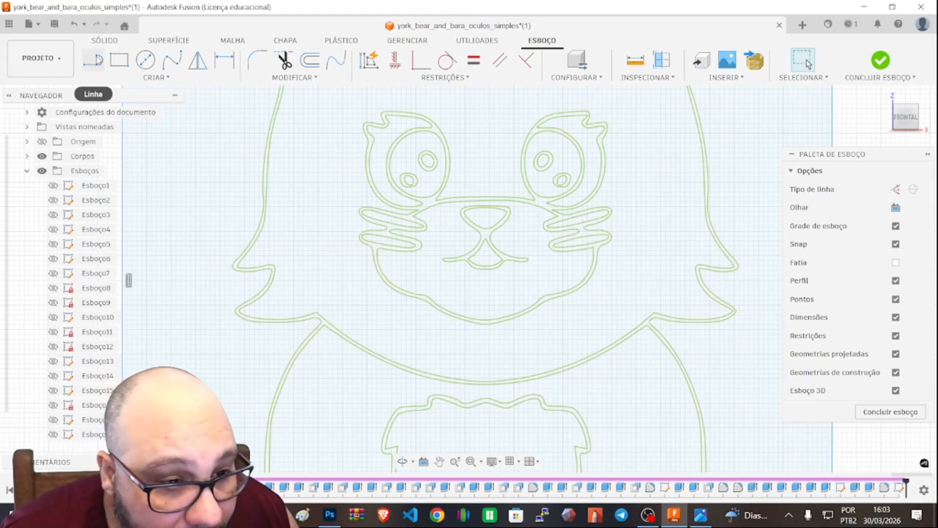
click(93, 60)
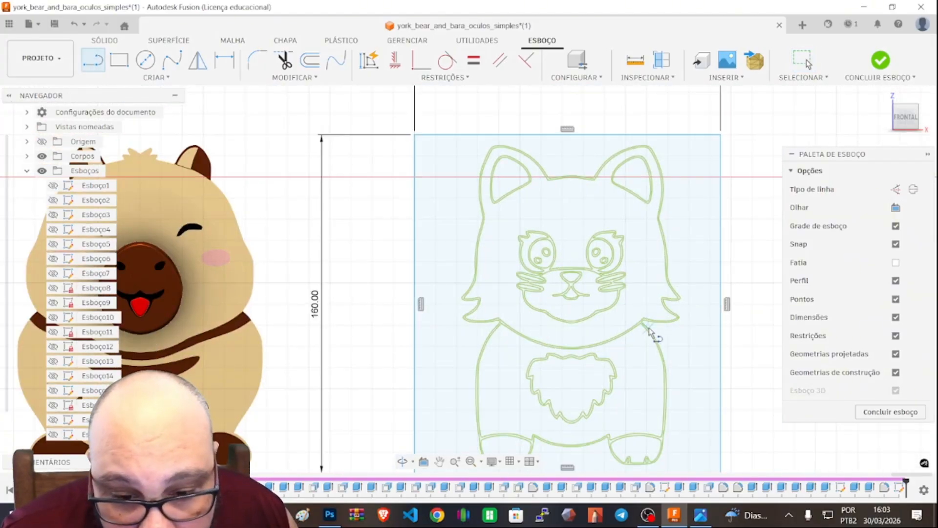
scroll(646, 324, up, 10)
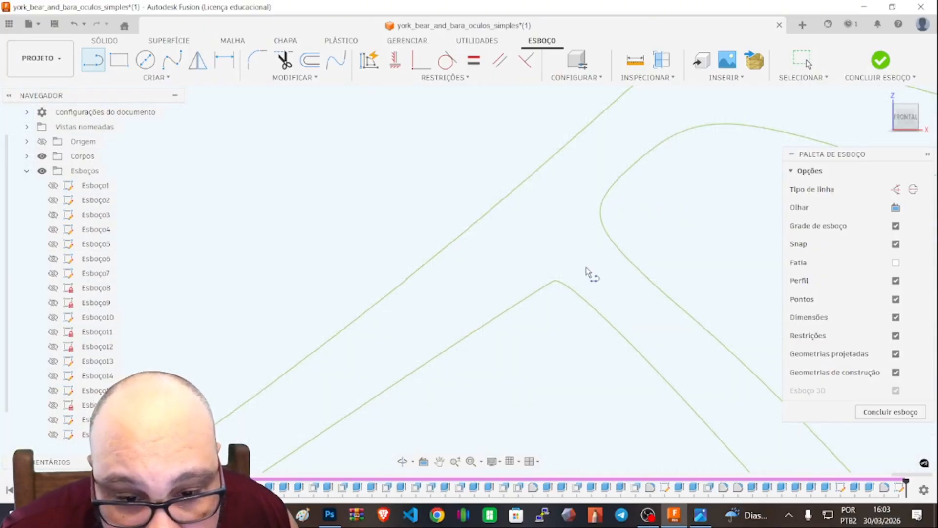
click(555, 281)
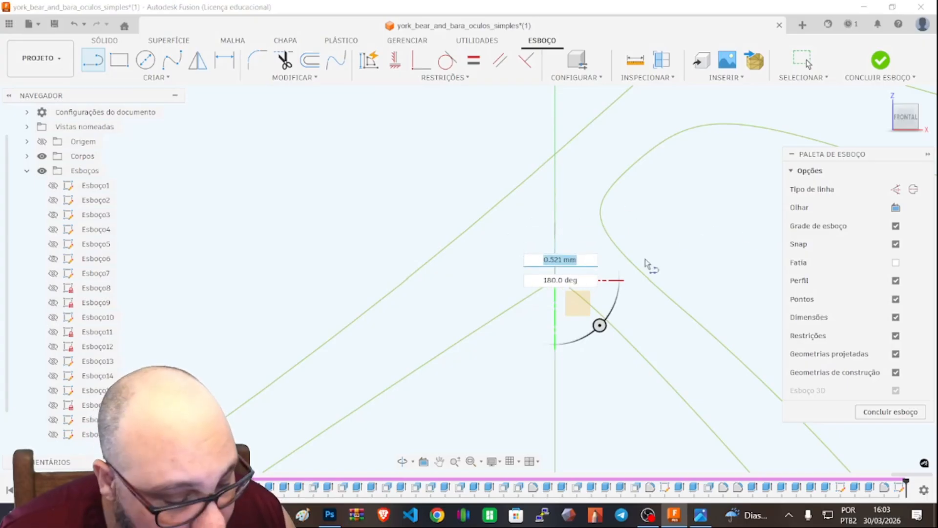
key(Escape)
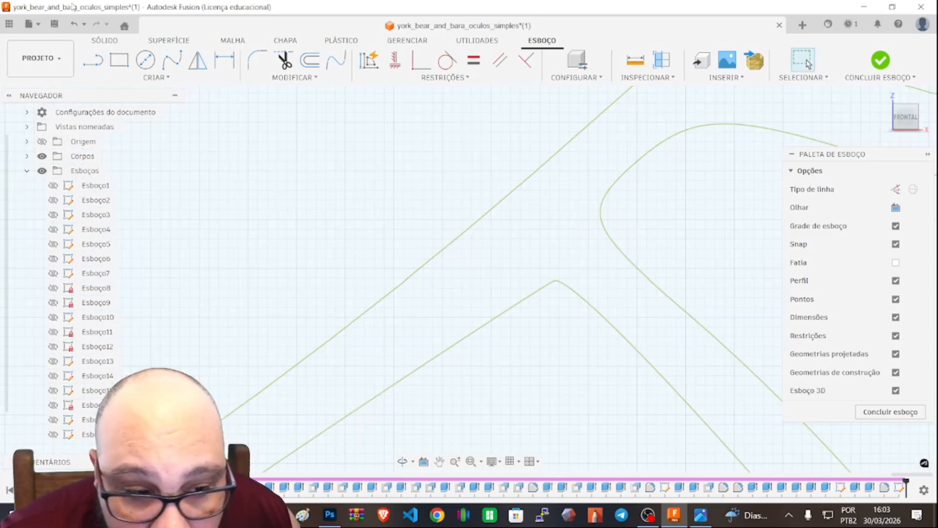
Draw a line across the right neck junction, from the rounded outer corner to the body's inner upper edge, separating head and body outlines
click(99, 68)
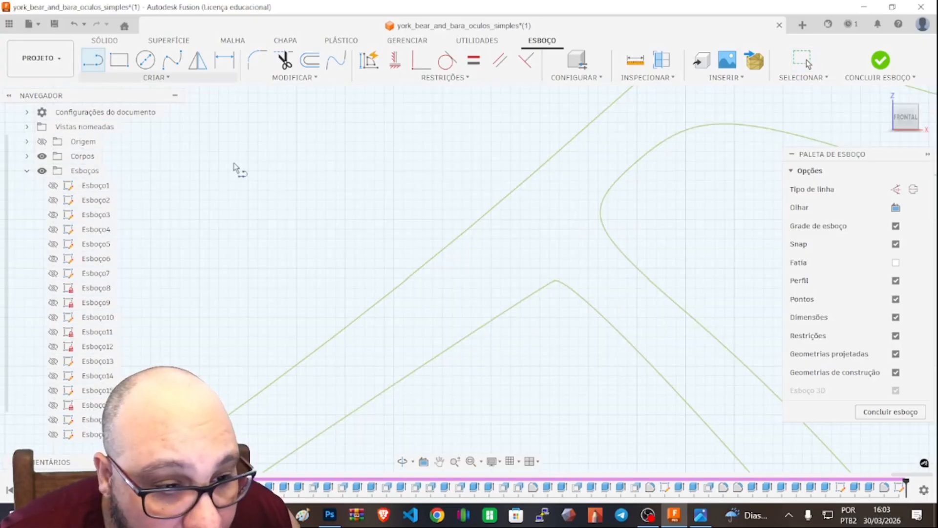
click(602, 203)
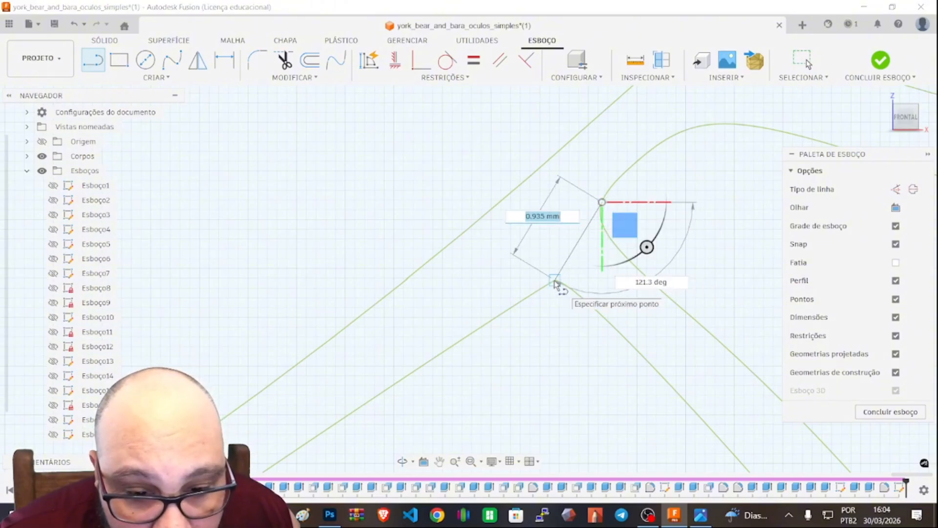
click(442, 354)
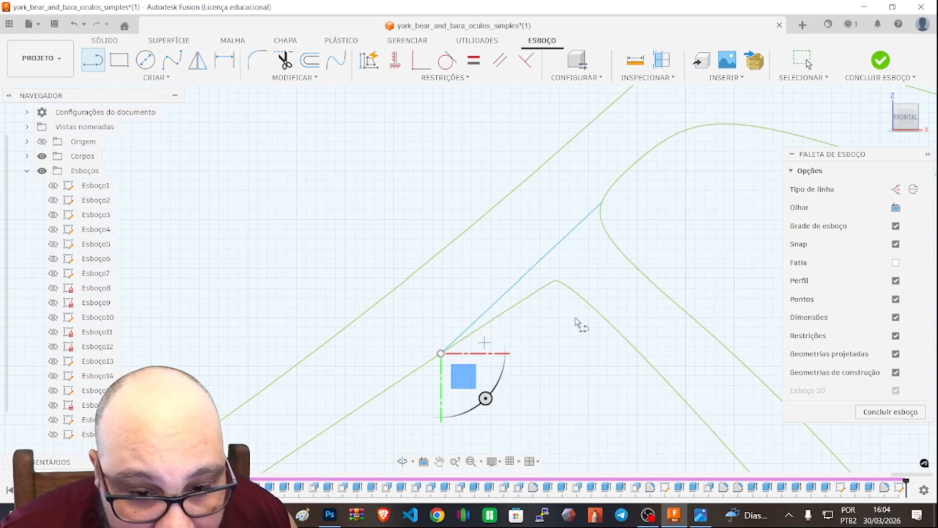
scroll(459, 424, down, 8)
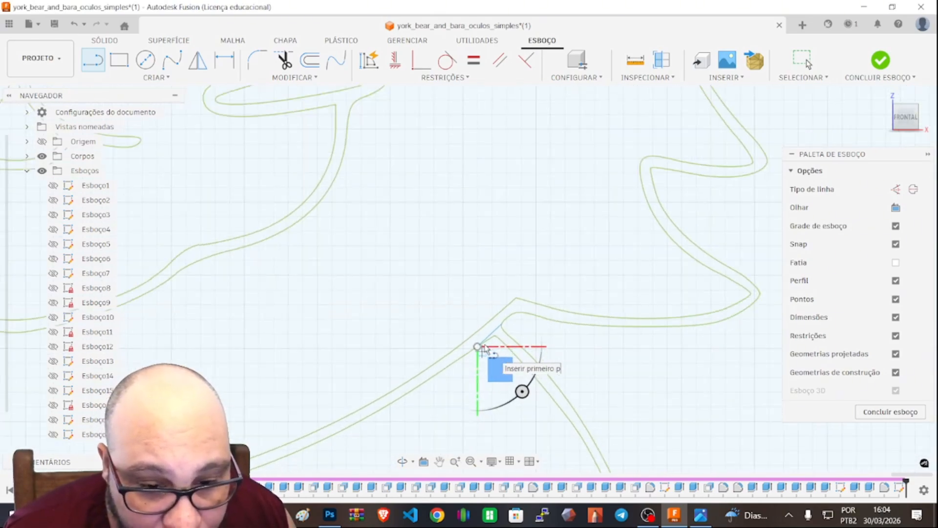
Draw a matching line across the left neck junction, from the rounded outer corner to the body's inner upper edge, and finish the sketch
scroll(405, 370, up, 10)
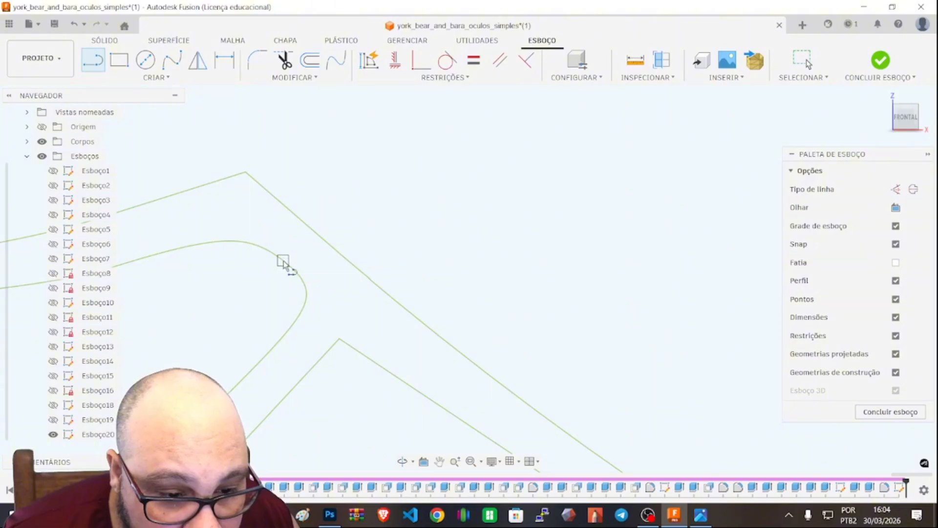
click(283, 260)
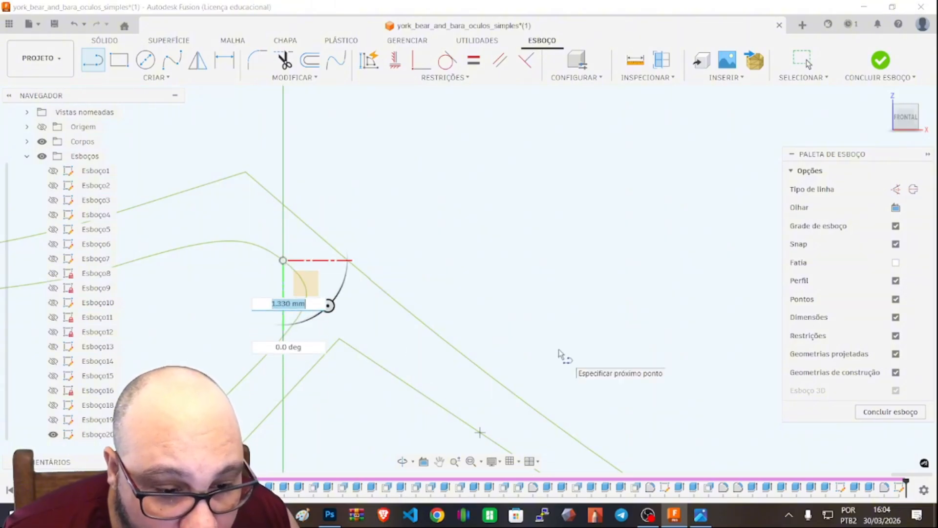
key(Escape)
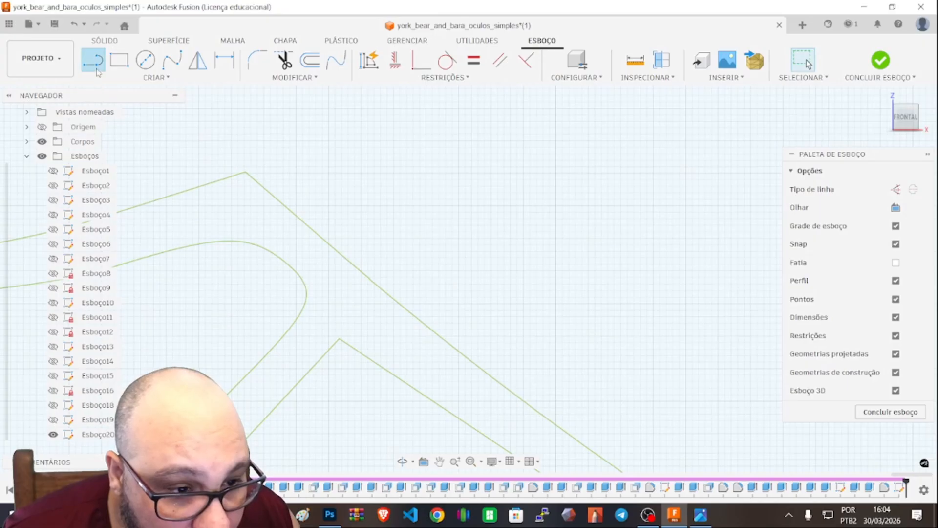
click(94, 61)
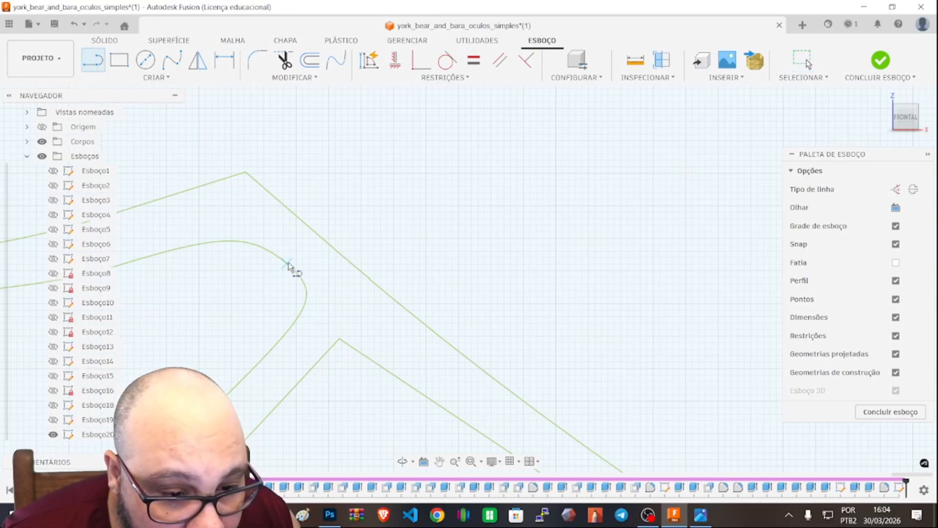
drag(287, 264, 449, 413)
key(Escape)
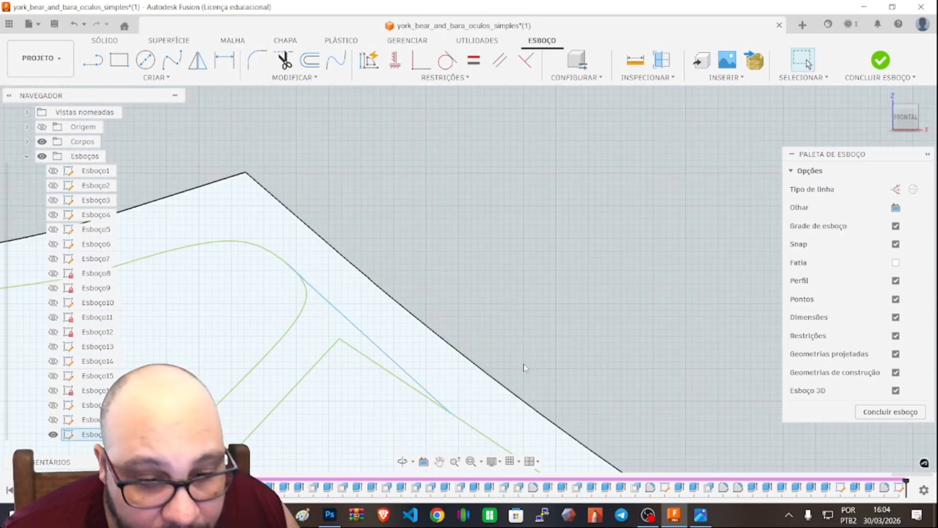
scroll(562, 302, down, 5)
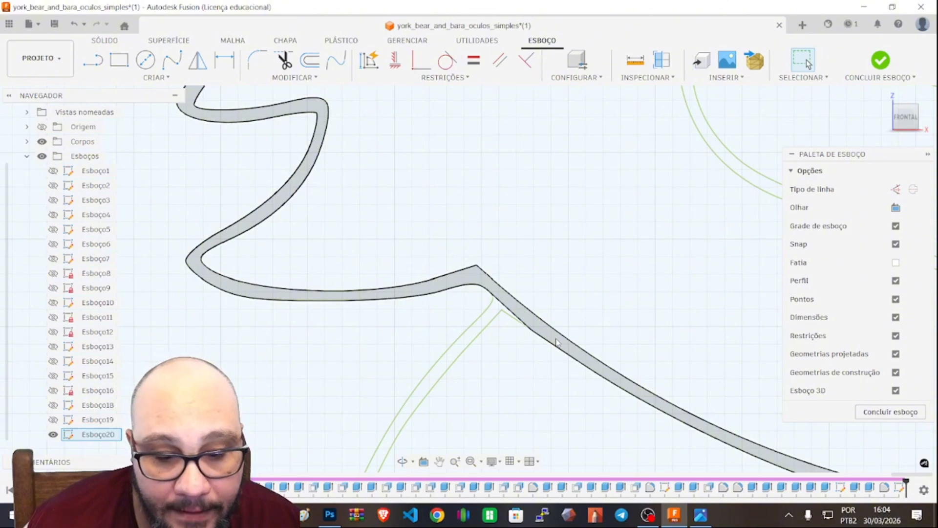
click(889, 412)
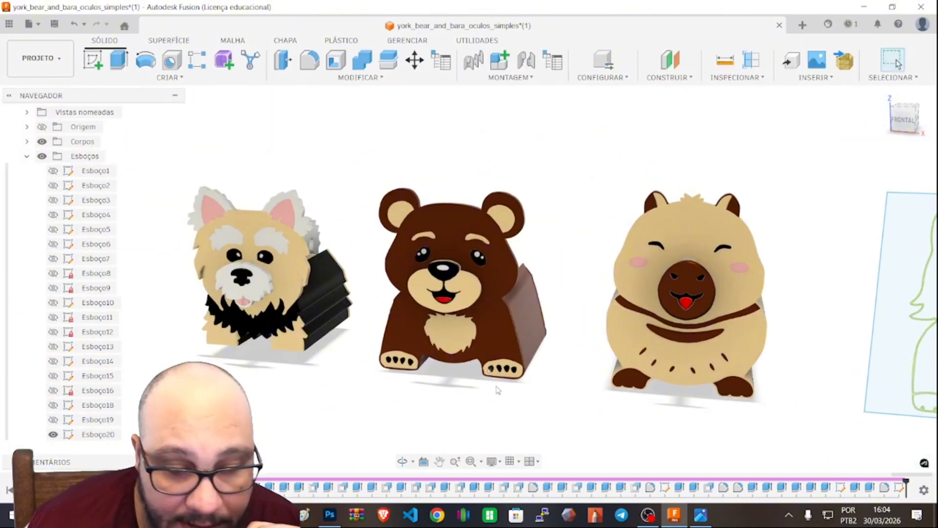
Examine the cat sketch's head, eye and muzzle profiles in the 3D view
middle_drag(850, 333, 557, 278)
scroll(400, 361, up, 5)
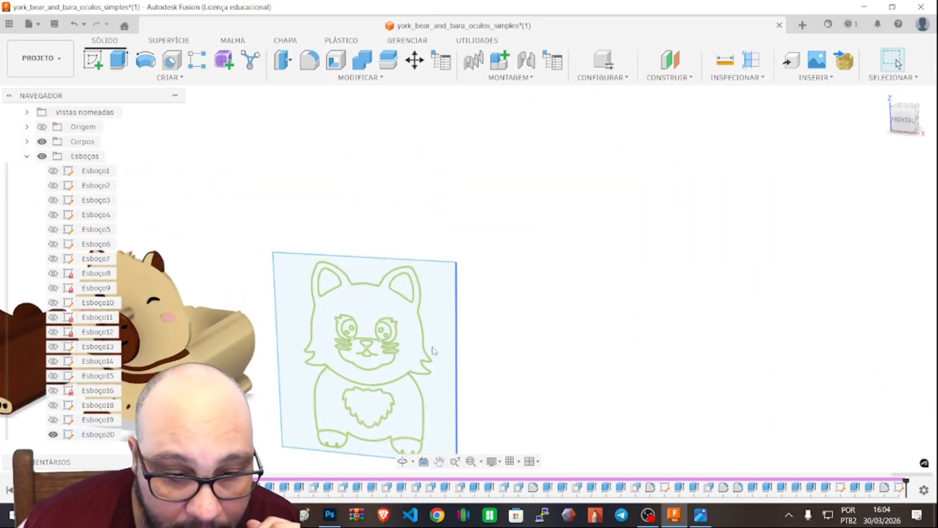
scroll(399, 374, up, 2)
scroll(398, 377, down, 6)
scroll(386, 347, up, 7)
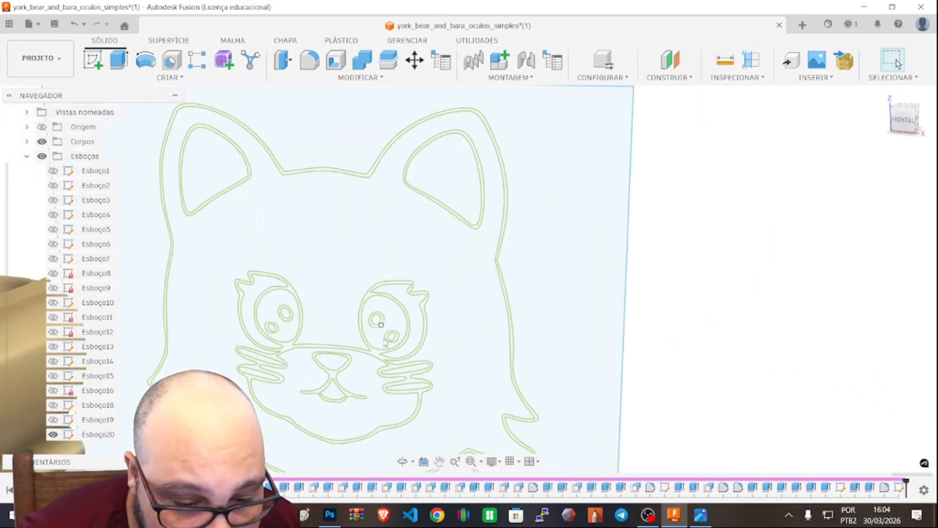
scroll(379, 374, up, 2)
scroll(386, 367, down, 6)
scroll(478, 361, up, 6)
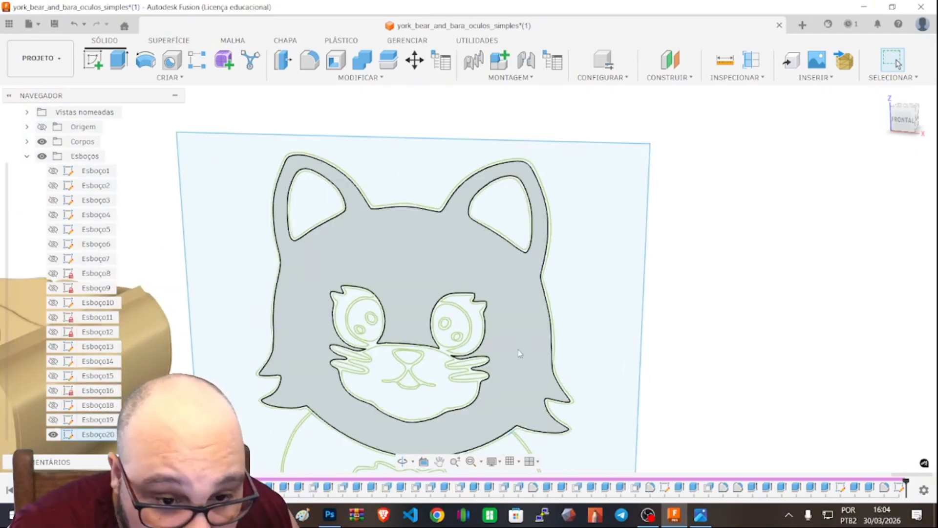
Select the cat's main head profile, its outer outline band, and the inner area and outline ring of both ears
click(519, 350)
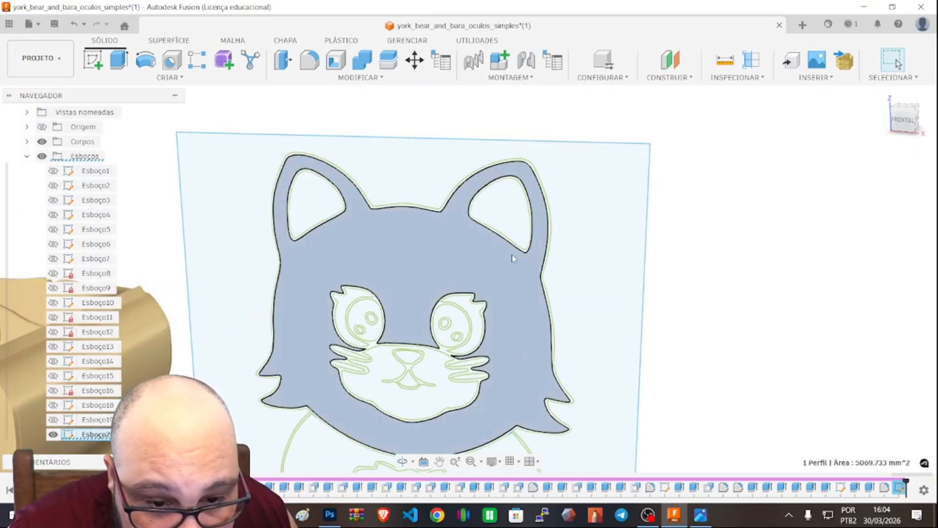
ctrl+click(514, 212)
scroll(490, 220, down, 6)
scroll(491, 221, up, 10)
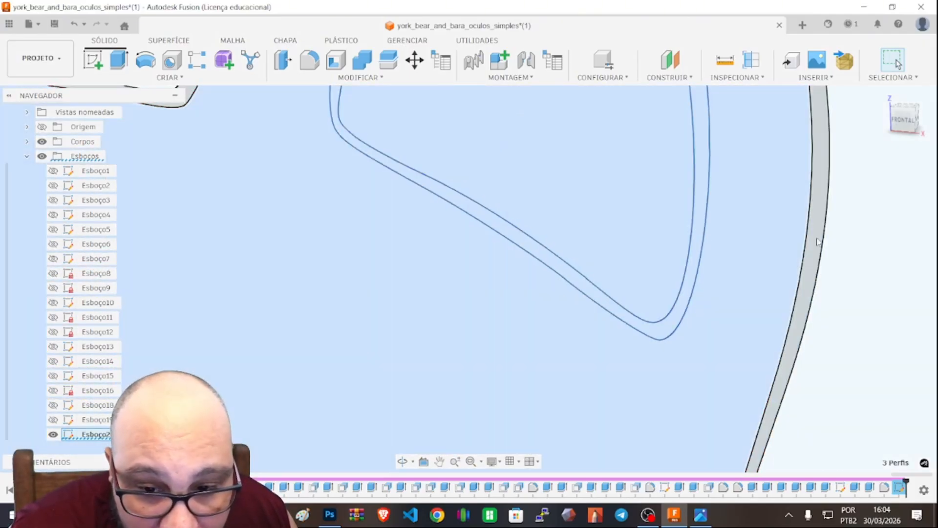
ctrl+click(817, 242)
scroll(678, 264, down, 10)
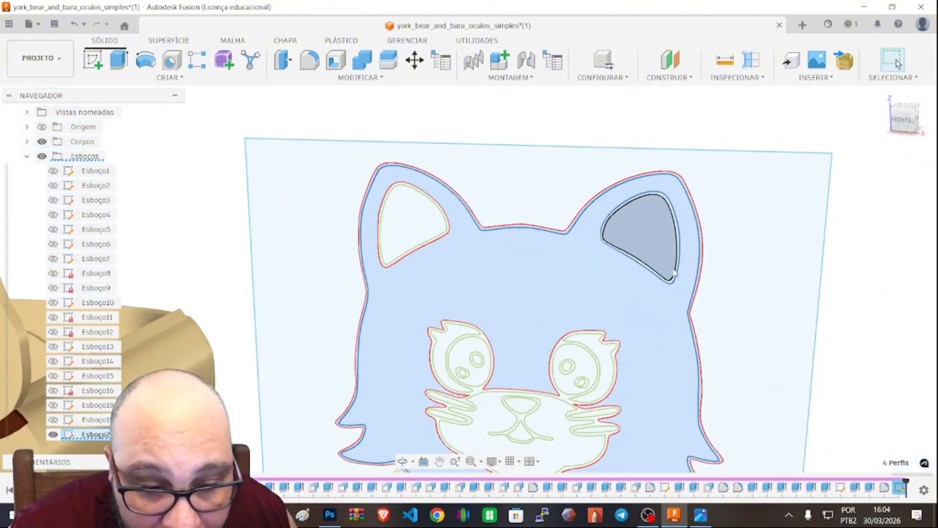
scroll(509, 211, up, 8)
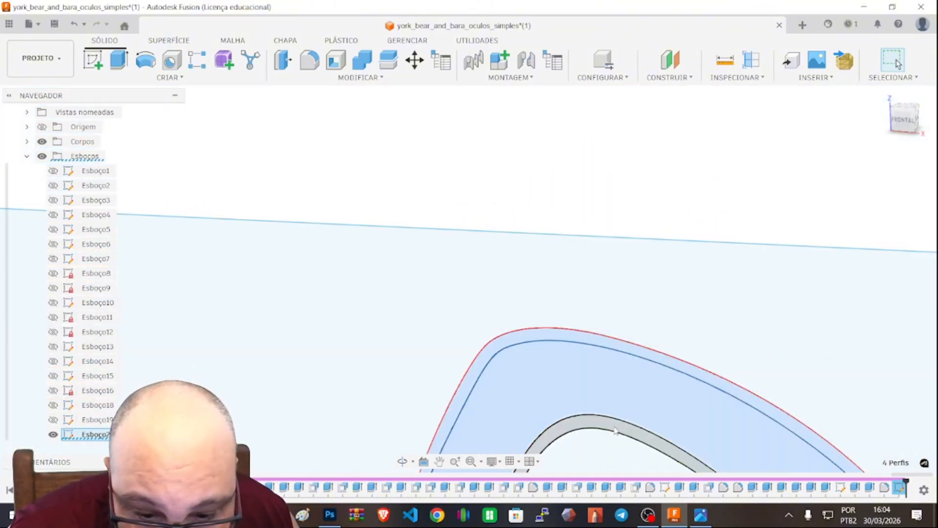
click(612, 424)
click(617, 446)
scroll(636, 389, down, 10)
scroll(637, 389, down, 3)
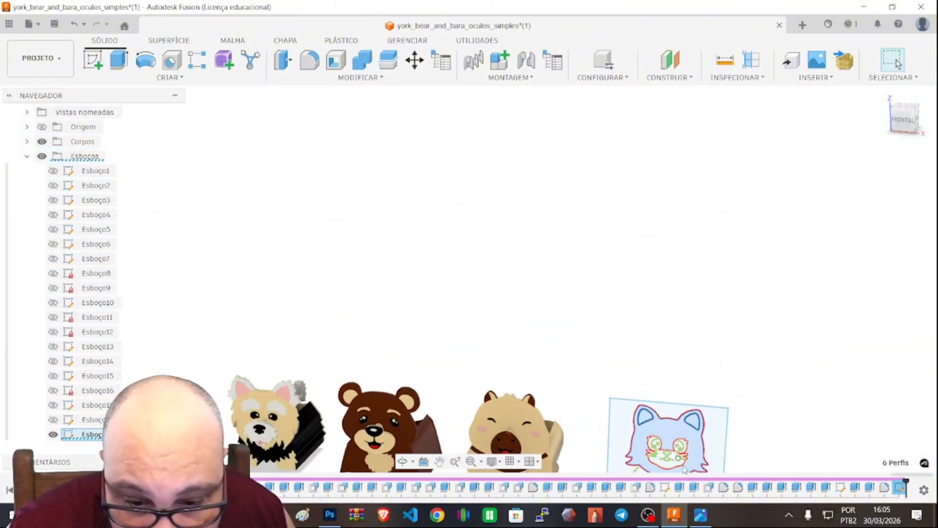
Add the right eye's iris and lash profiles and the thin outline band around the eyes to the selection
scroll(674, 372, up, 12)
click(692, 362)
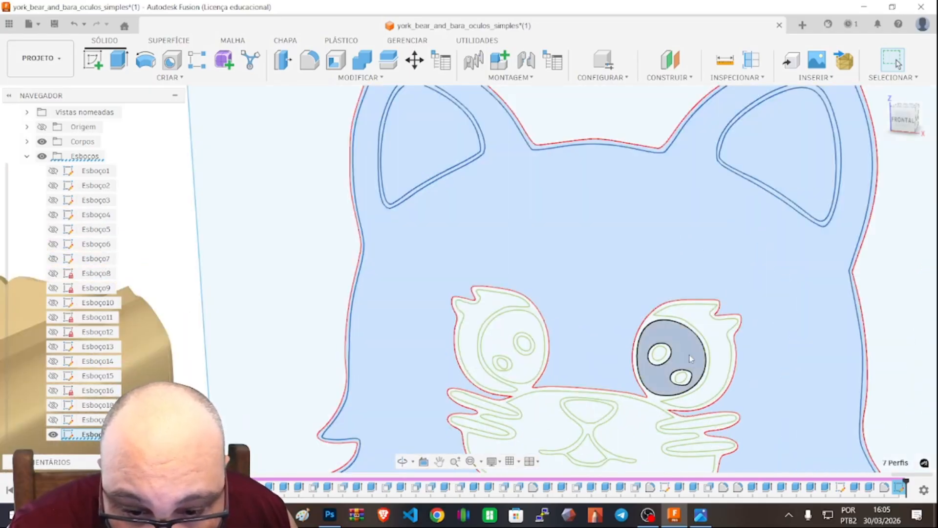
click(714, 335)
scroll(715, 335, up, 10)
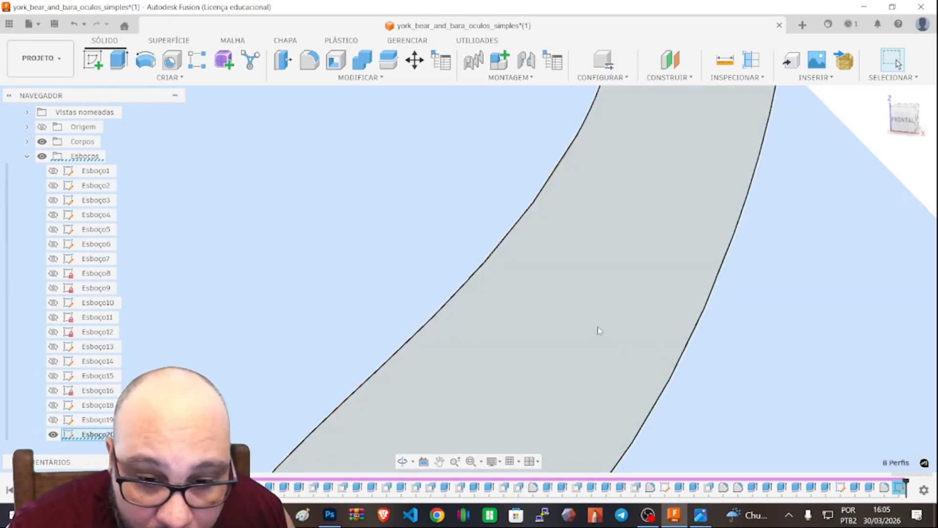
click(630, 320)
scroll(639, 329, down, 10)
scroll(497, 391, up, 8)
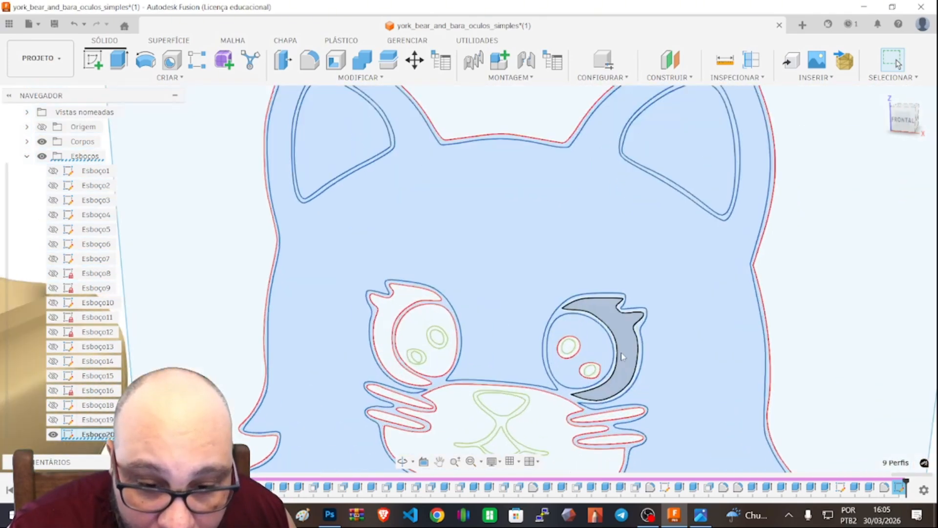
Add both highlights of the right eye, each with its surrounding ring, to the profile selection
click(499, 419)
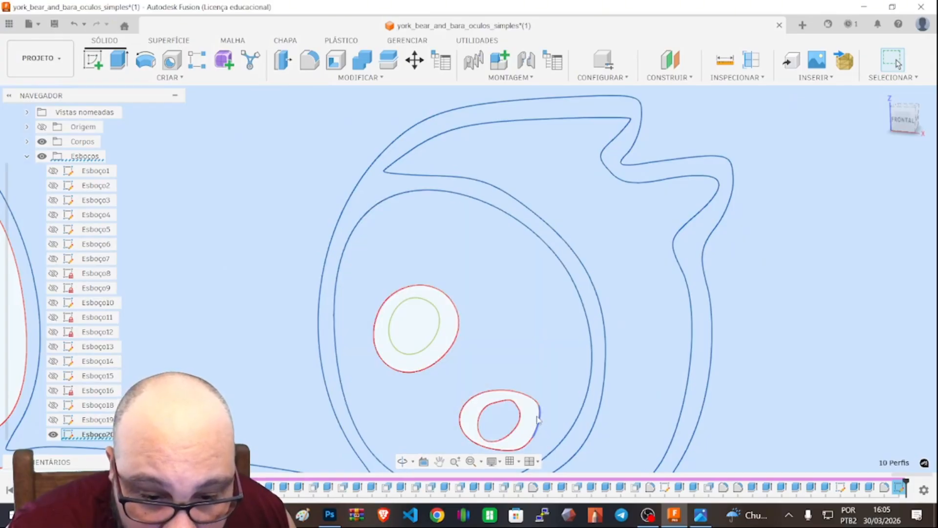
click(533, 420)
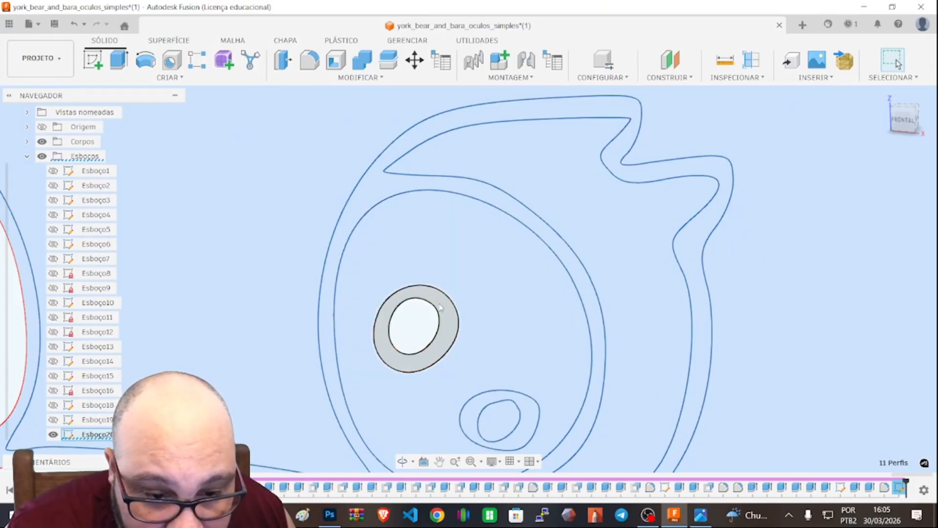
click(445, 308)
click(414, 323)
scroll(414, 320, down, 8)
scroll(424, 361, up, 8)
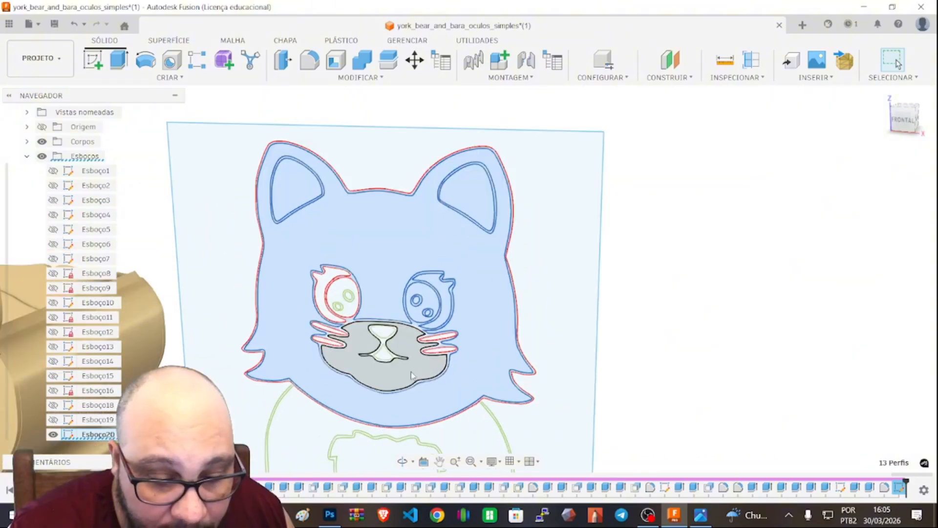
Add the muzzle, nose, mouth and mouth outline profiles and the whiskers on both sides to the selection
click(424, 360)
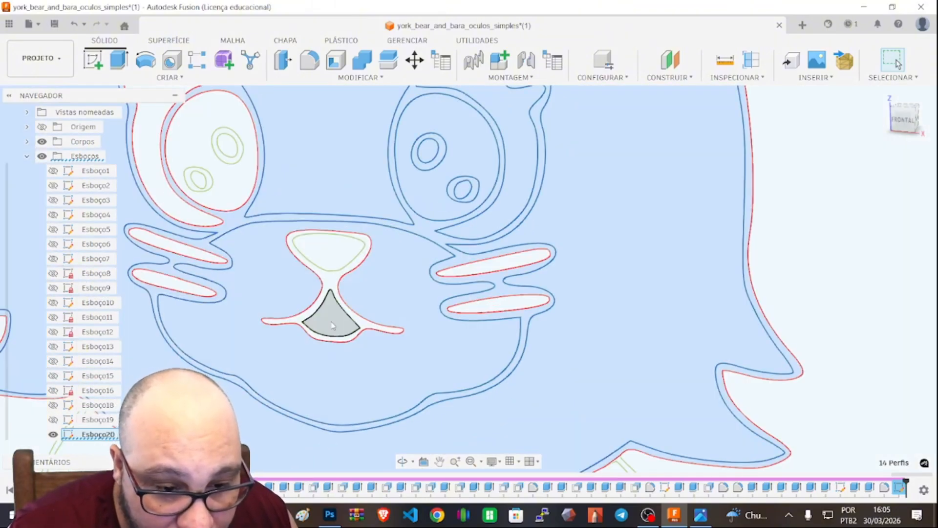
click(332, 325)
click(331, 280)
click(329, 256)
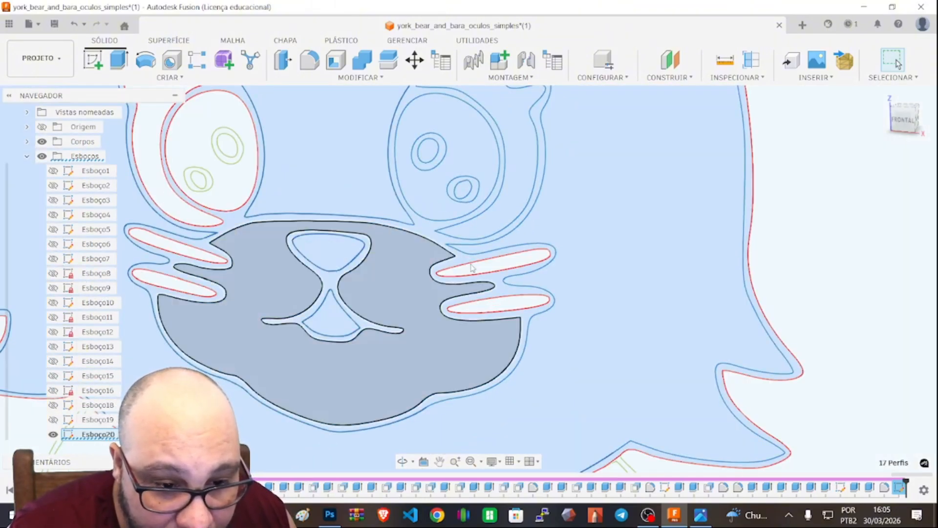
click(520, 265)
click(498, 304)
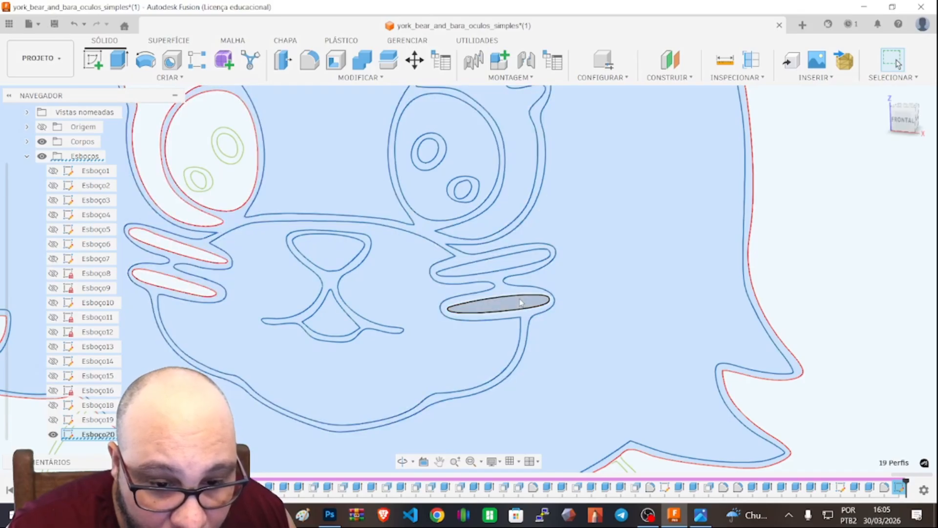
click(161, 283)
click(174, 245)
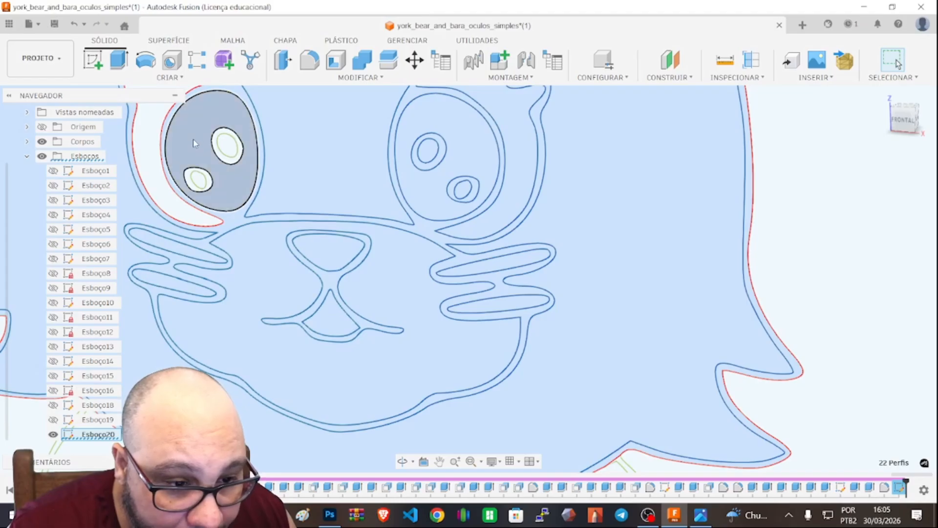
Add the left eye's iris, both ringed highlights and the crescent-shaped lash profile to the selection
scroll(201, 176, up, 5)
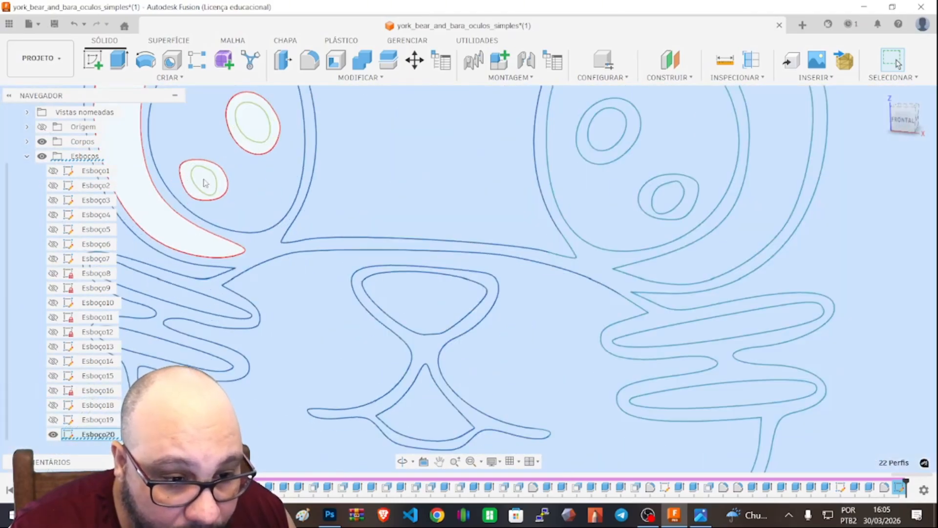
scroll(203, 180, up, 4)
click(238, 181)
click(212, 184)
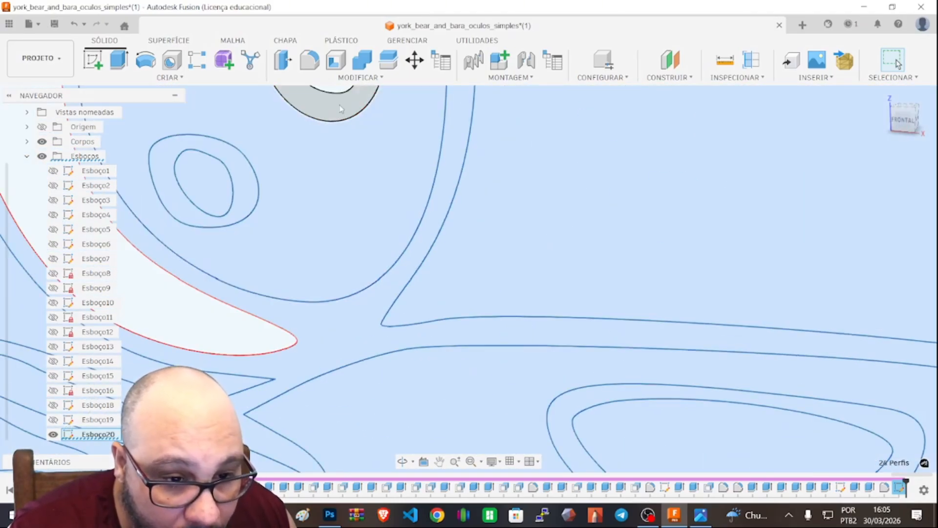
click(342, 106)
click(341, 91)
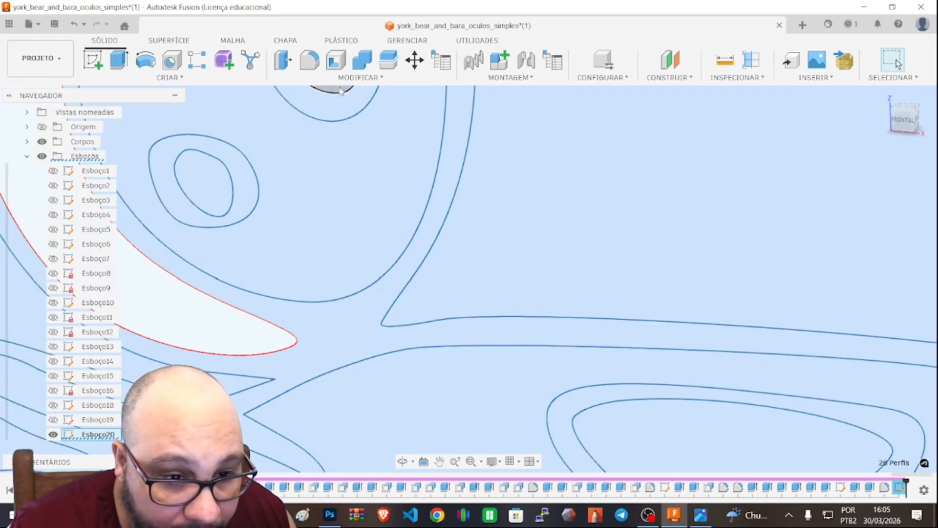
click(157, 327)
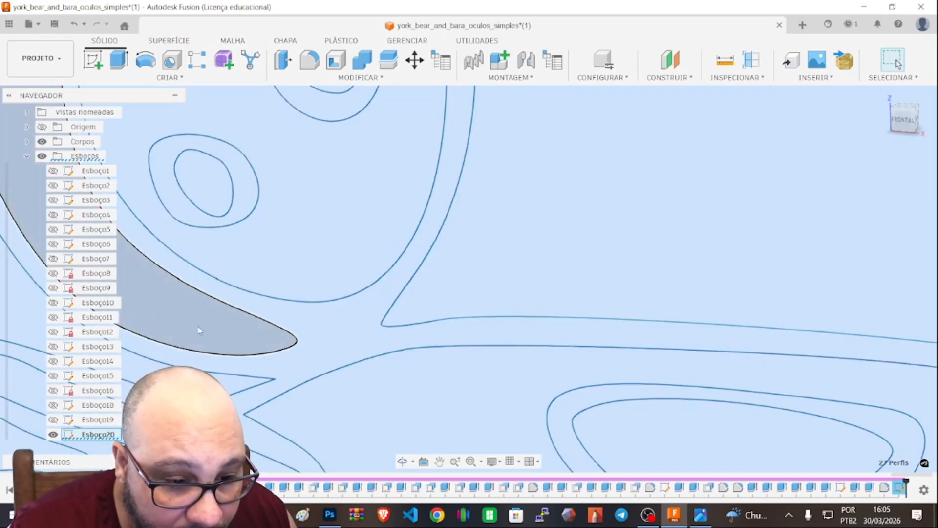
Examine the selected head profiles for gaps around the face, hair tufts and neck junctions with the body
scroll(199, 329, down, 5)
scroll(235, 360, up, 5)
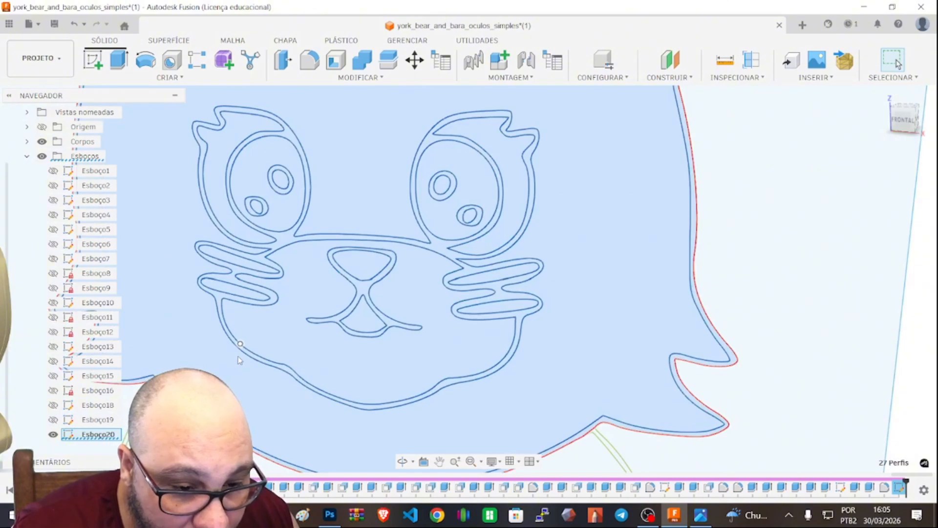
scroll(635, 425, up, 8)
scroll(575, 431, down, 8)
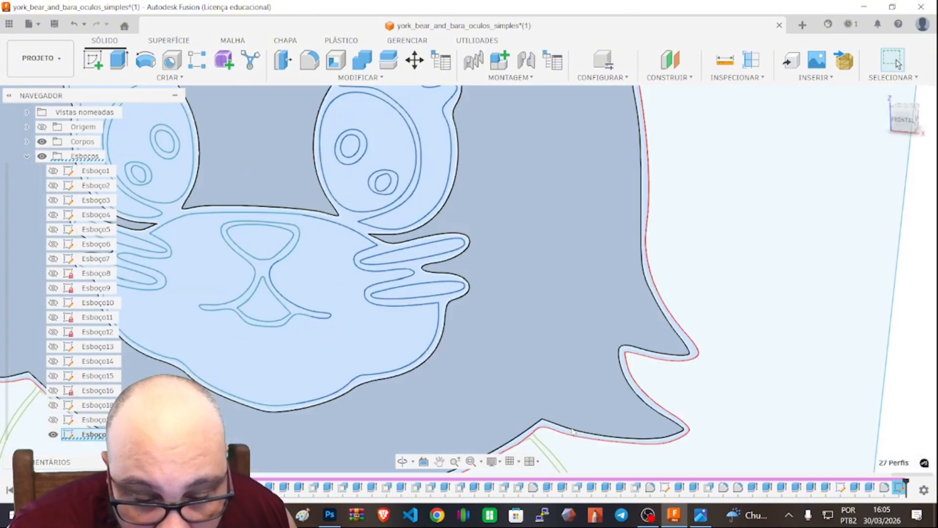
scroll(573, 431, down, 5)
scroll(568, 438, up, 10)
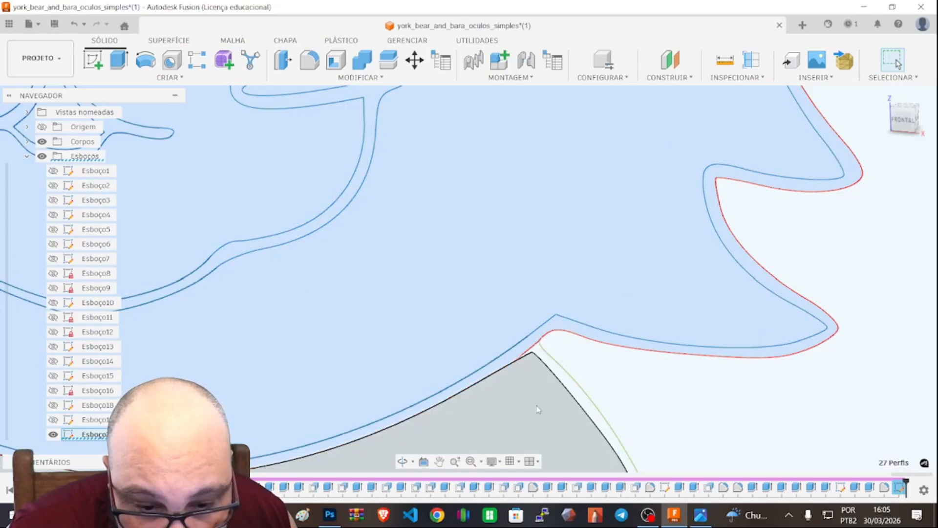
scroll(538, 410, down, 5)
scroll(534, 404, up, 2)
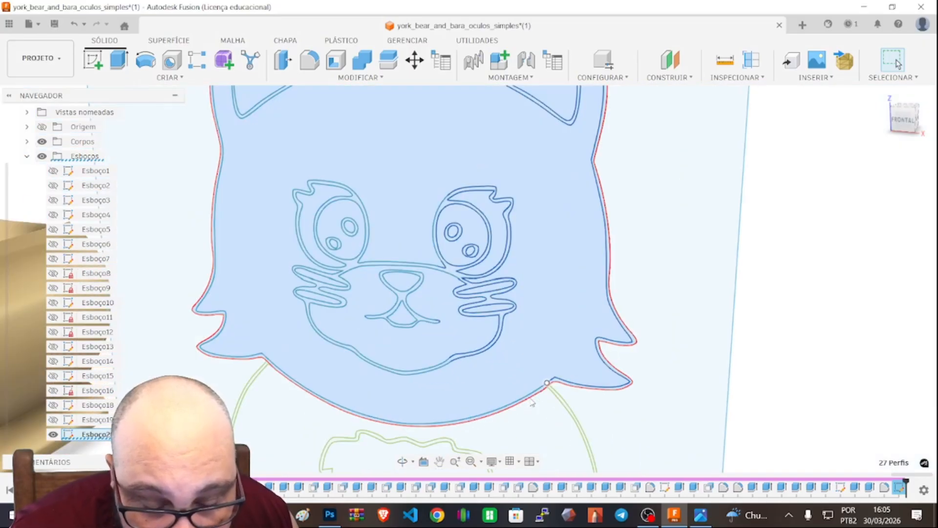
scroll(563, 344, down, 6)
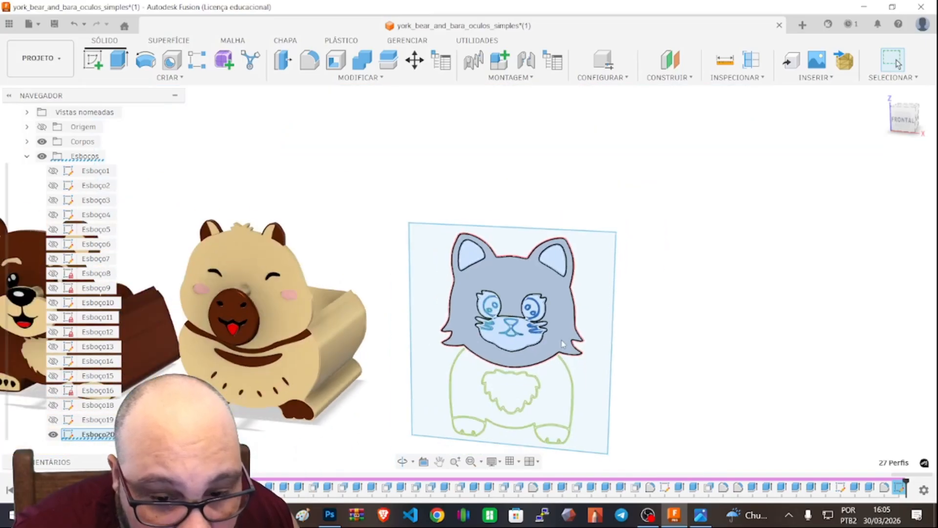
scroll(563, 344, up, 4)
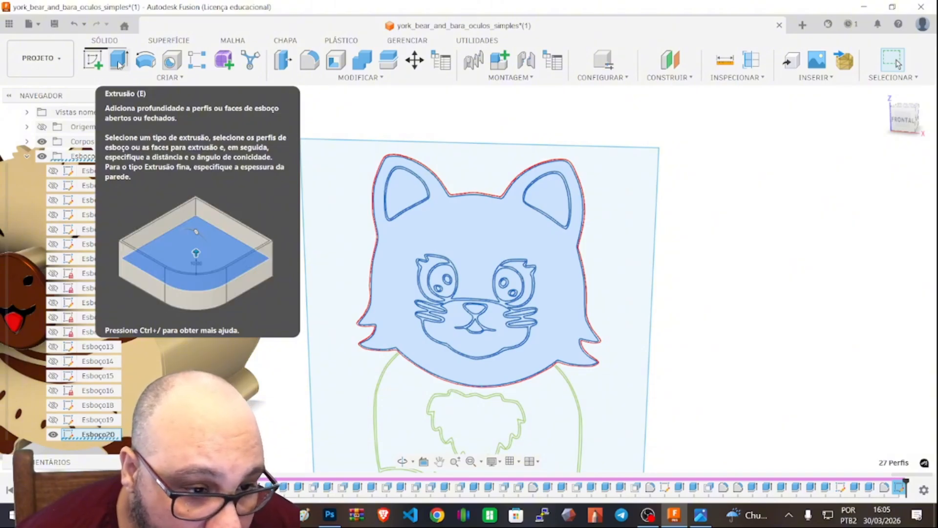
Extrude the selected cat head profiles 4 mm to one side as a new body
click(118, 60)
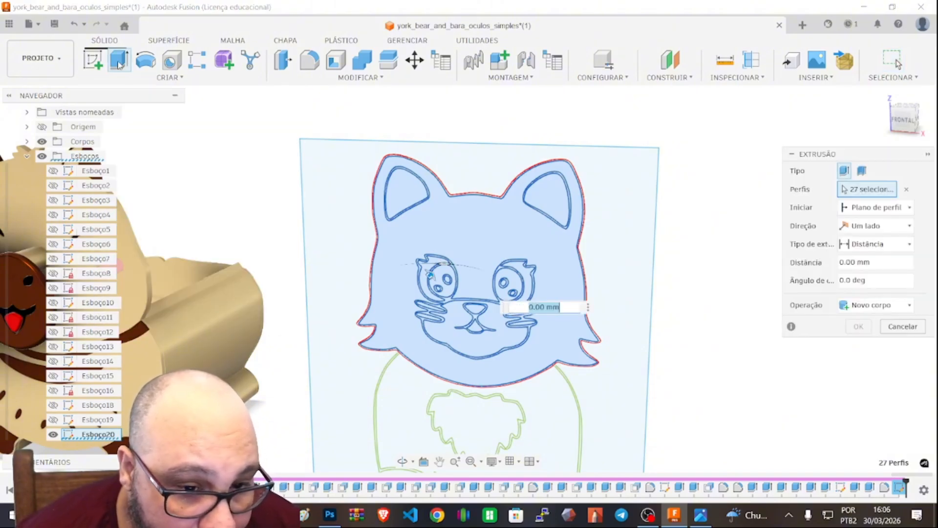
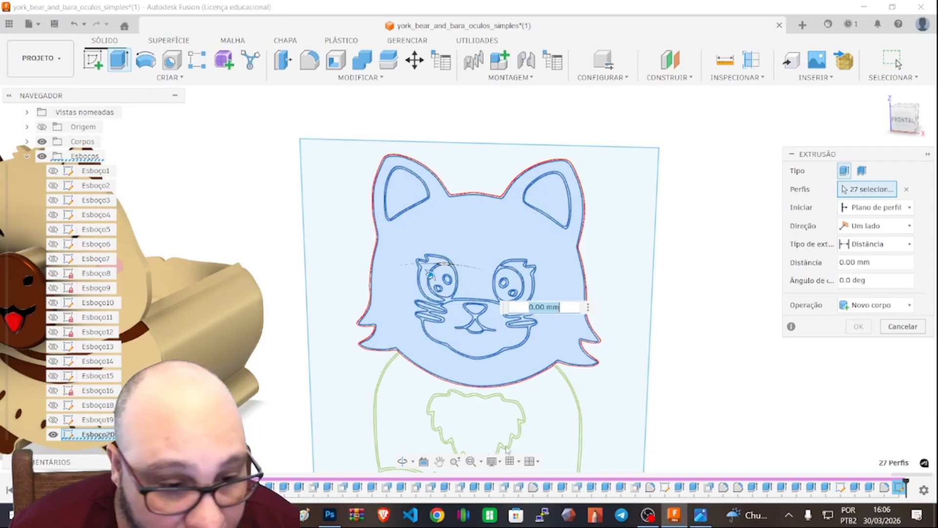
scroll(330, 254, down, 1)
scroll(155, 239, down, 1)
scroll(156, 239, up, 3)
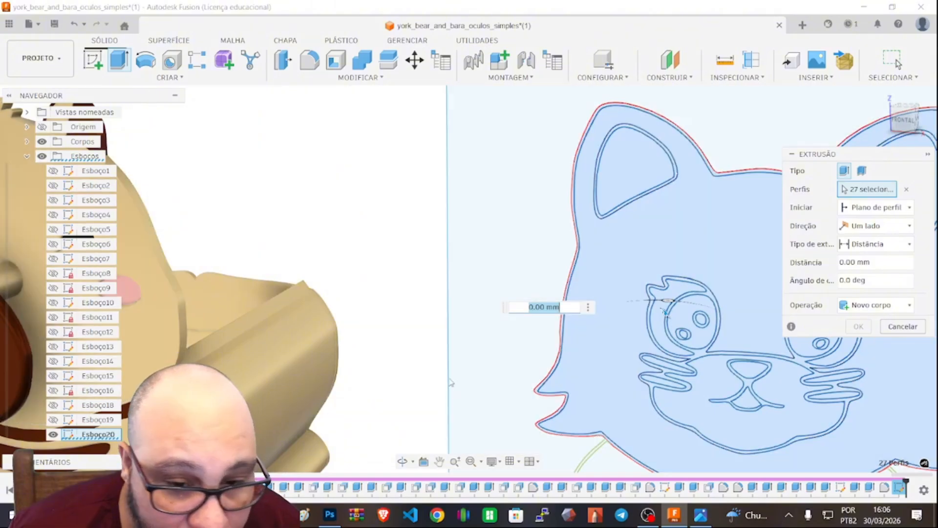
scroll(164, 258, down, 4)
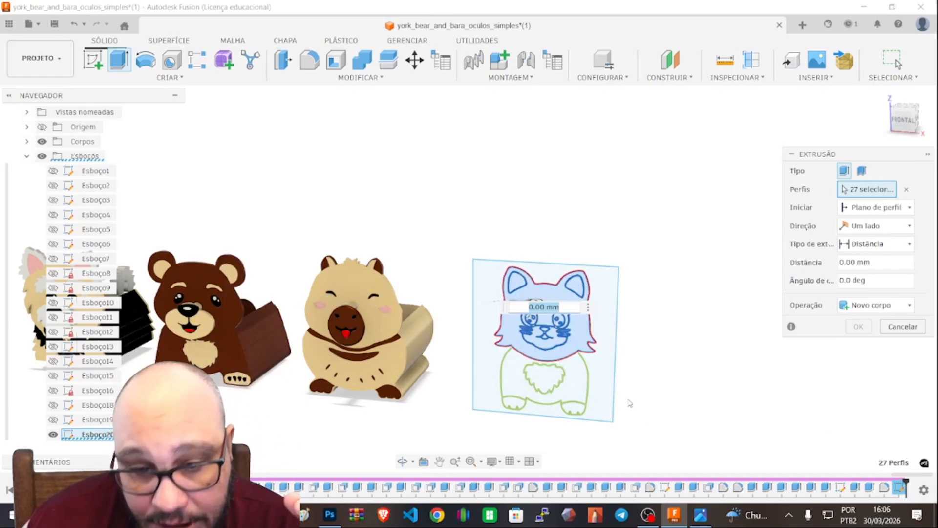
scroll(599, 388, down, 3)
scroll(587, 388, up, 3)
scroll(586, 388, up, 3)
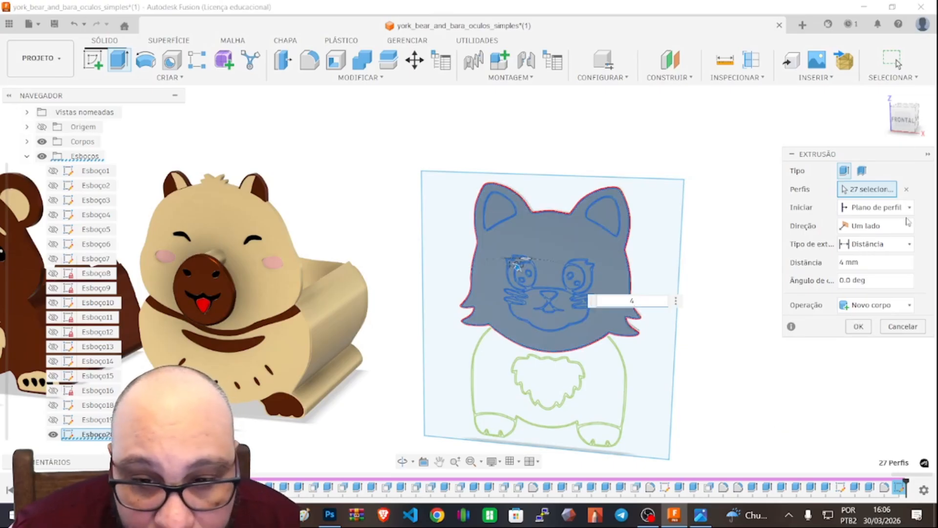
shift+middle_drag(469, 279, 341, 240)
mouse_move(468, 279)
shift+middle_down()
mouse_move(596, 274)
mouse_move(599, 289)
shift+middle_up()
mouse_move(910, 405)
shift+middle_down()
mouse_move(904, 345)
mouse_move(911, 396)
shift+middle_up()
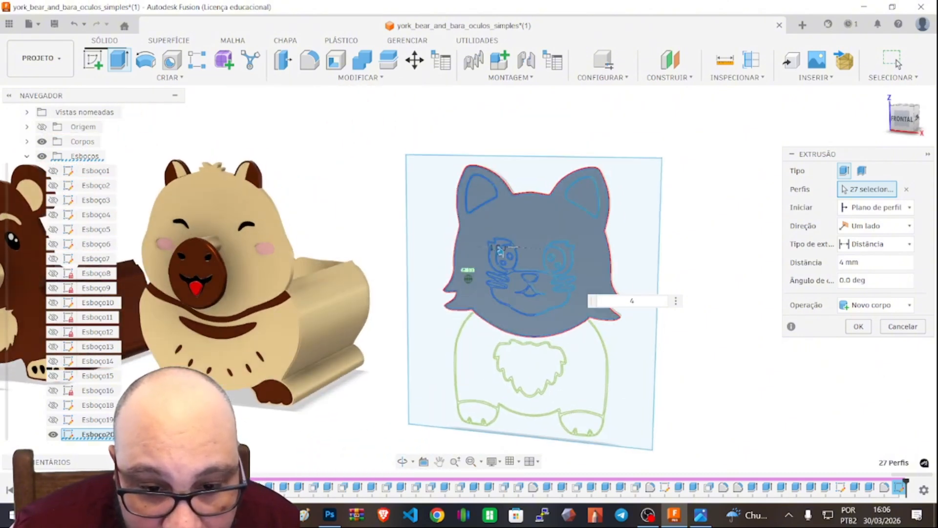
click(860, 327)
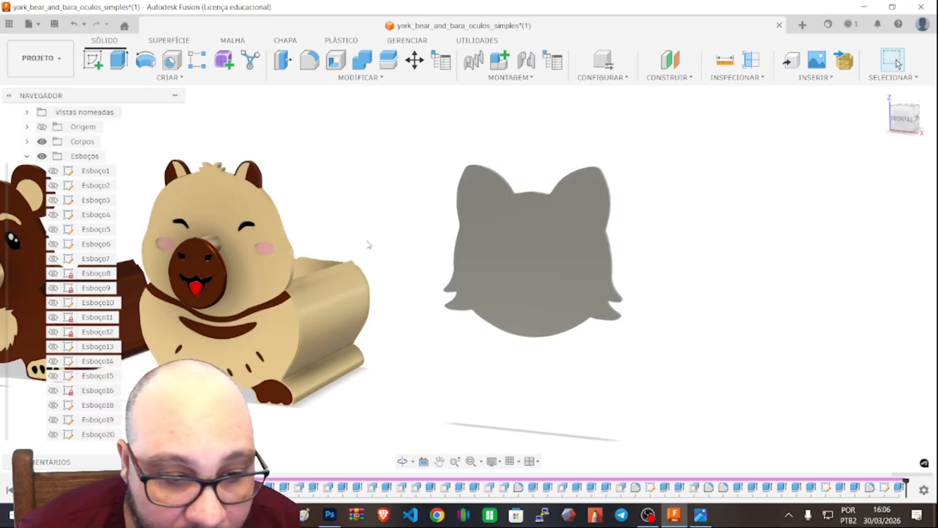
Rename the newly extruded cat head body as CAT HEAD
scroll(553, 276, down, 5)
scroll(553, 277, up, 6)
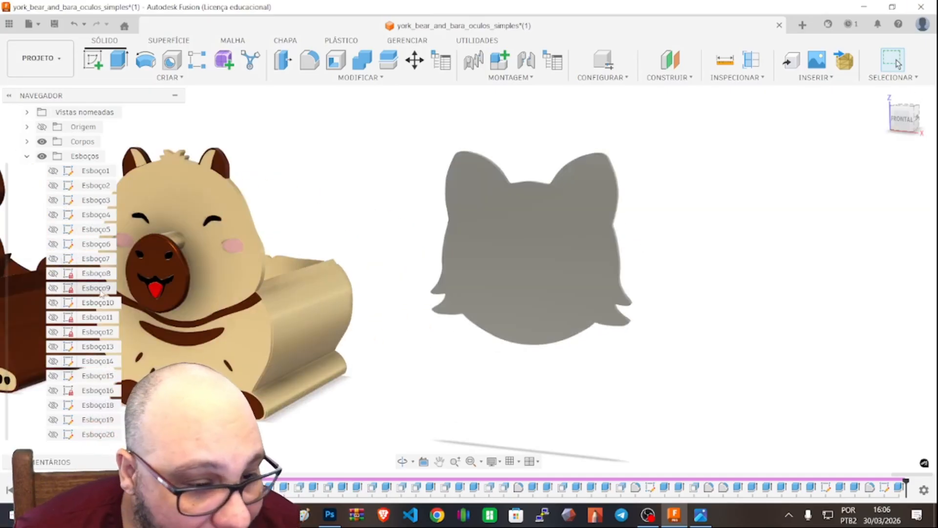
click(27, 141)
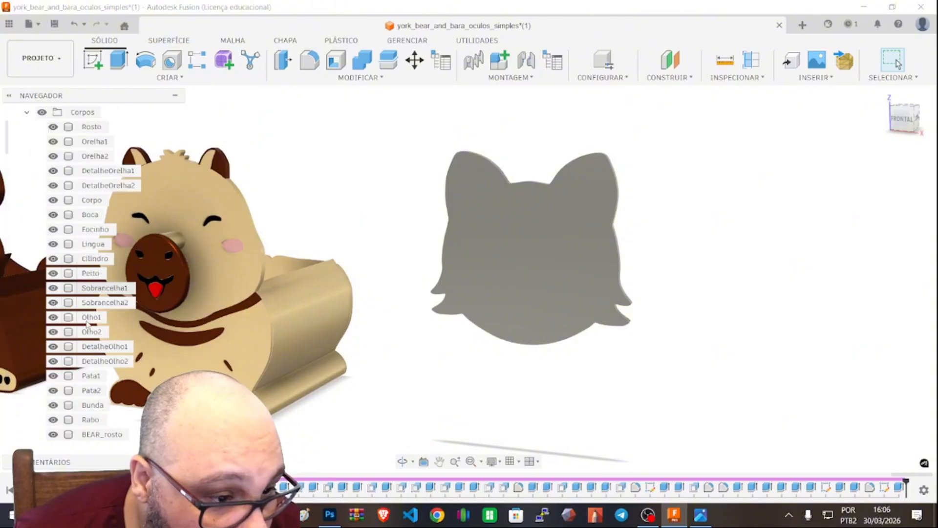
scroll(69, 375, down, 5)
scroll(68, 376, down, 10)
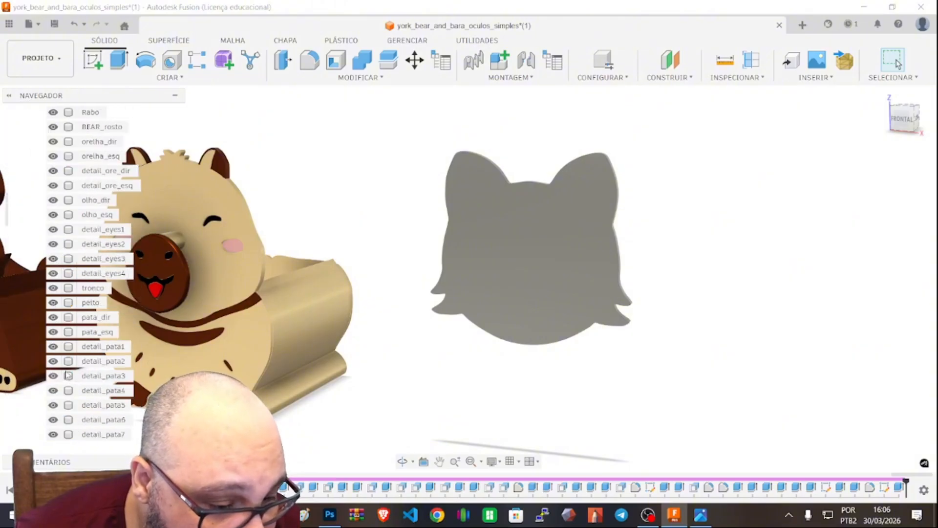
scroll(68, 376, down, 8)
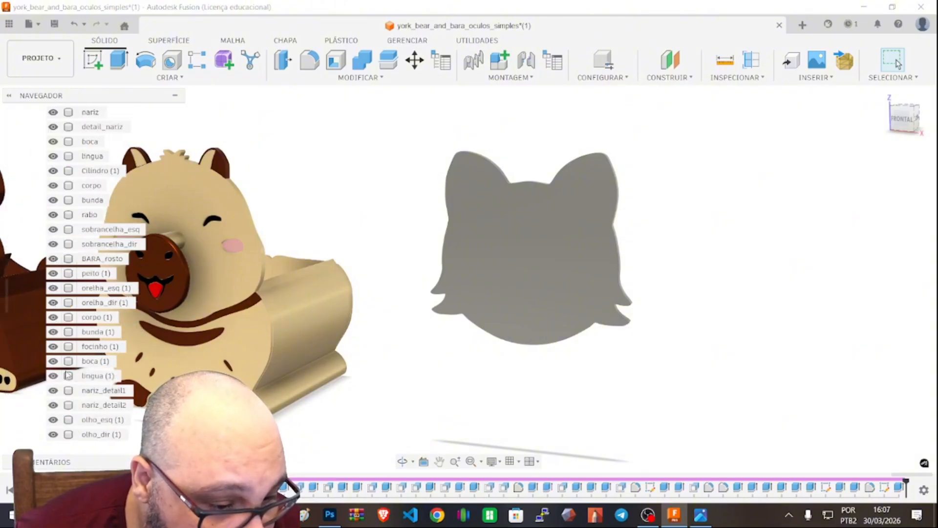
scroll(68, 376, down, 8)
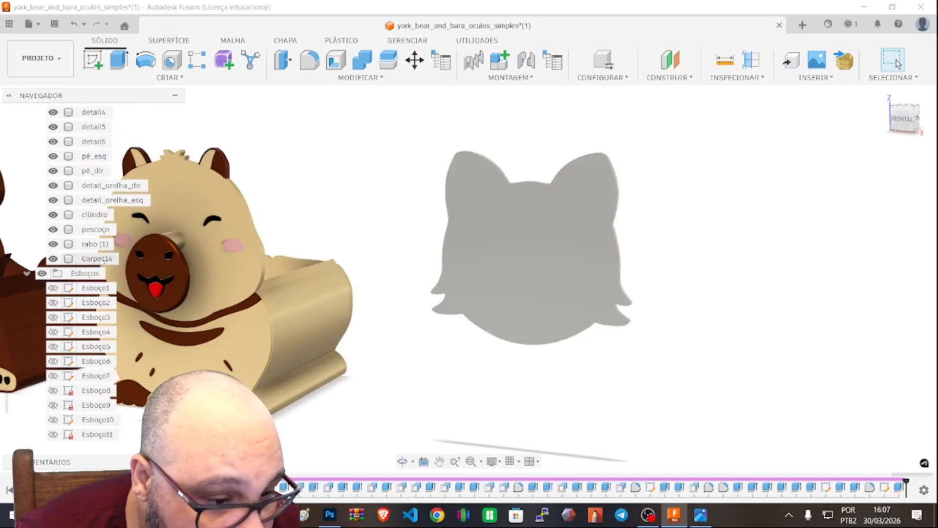
double_click(98, 259)
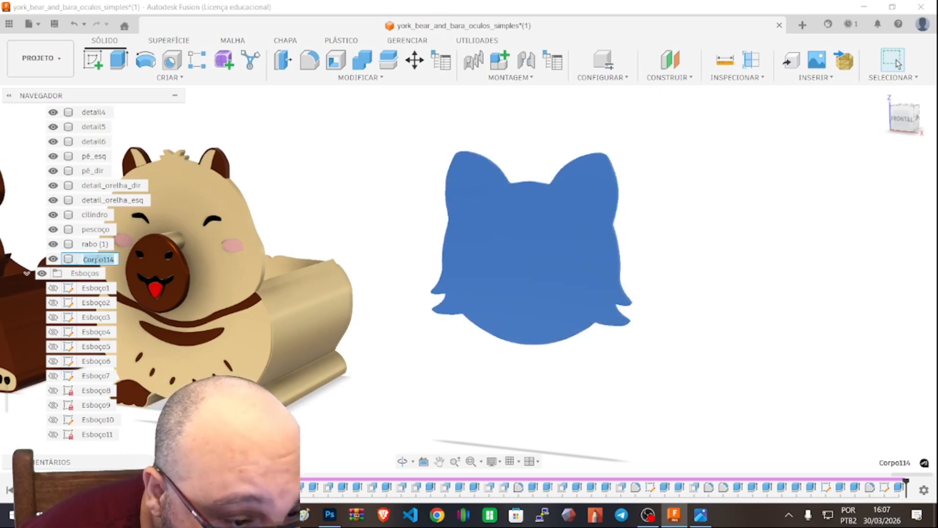
text(c)
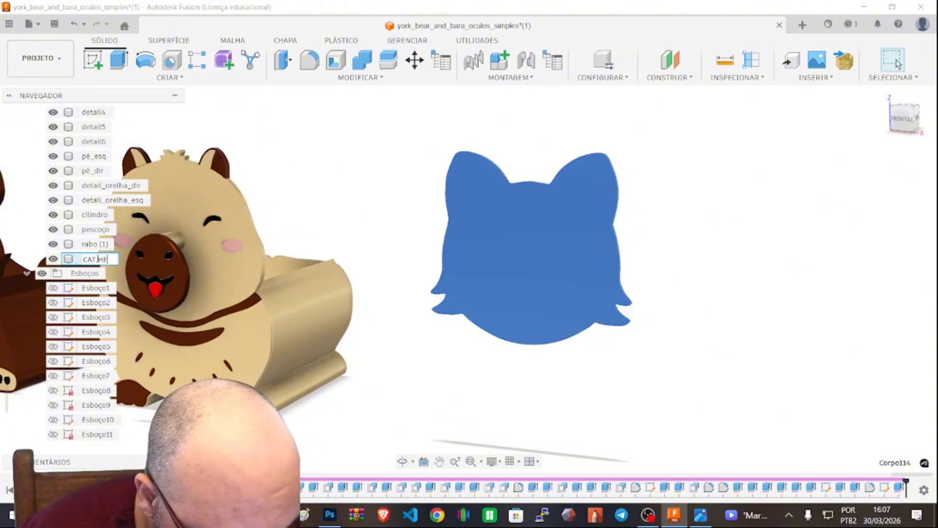
text(AT HEAD)
key(Return)
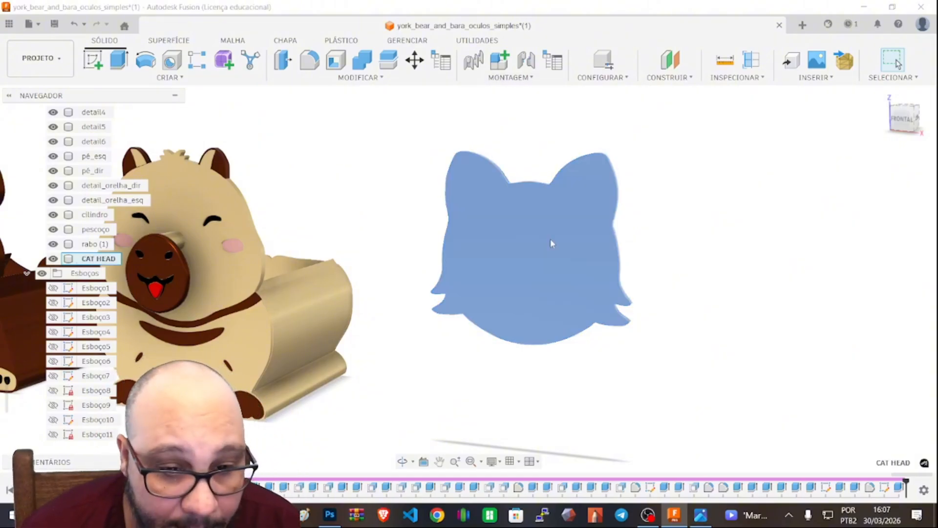
Toggle the CAT HEAD body's visibility off and on, and show the cat sketch Esboço20 over it
click(53, 260)
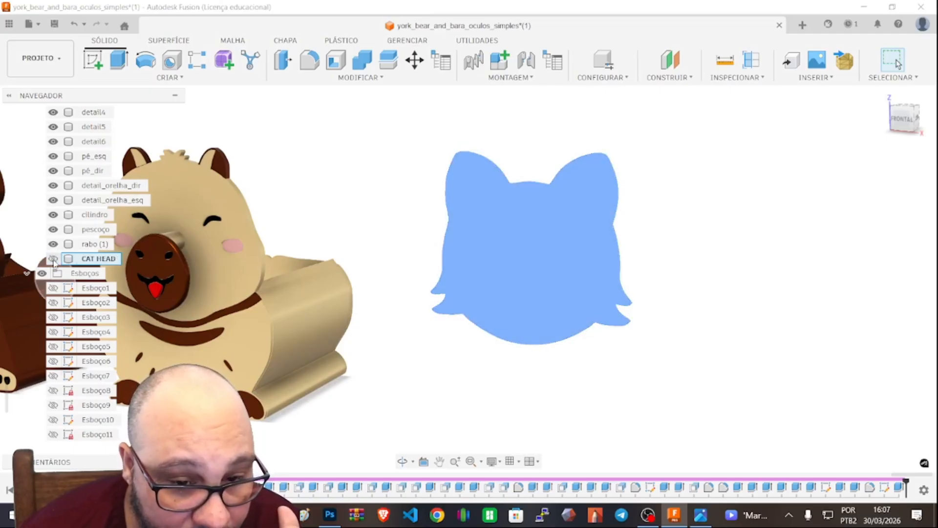
click(53, 260)
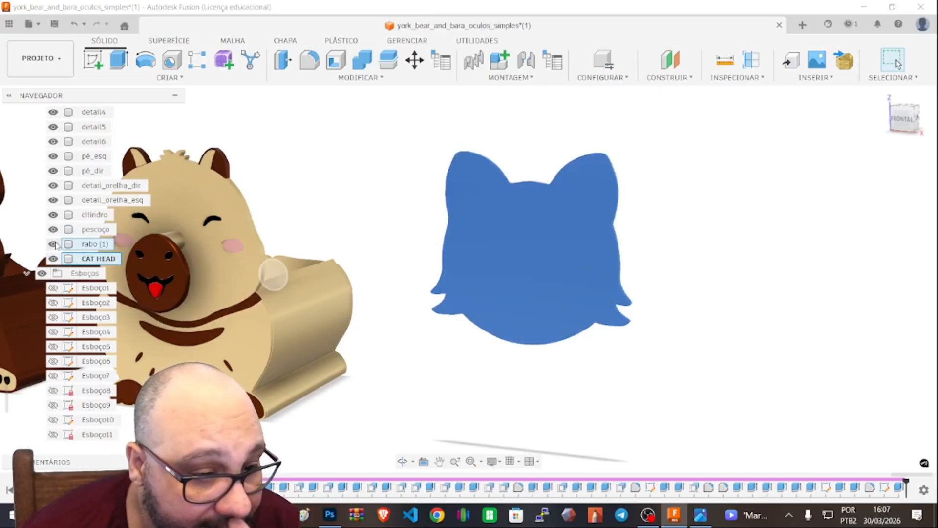
scroll(617, 260, up, 5)
scroll(617, 259, down, 4)
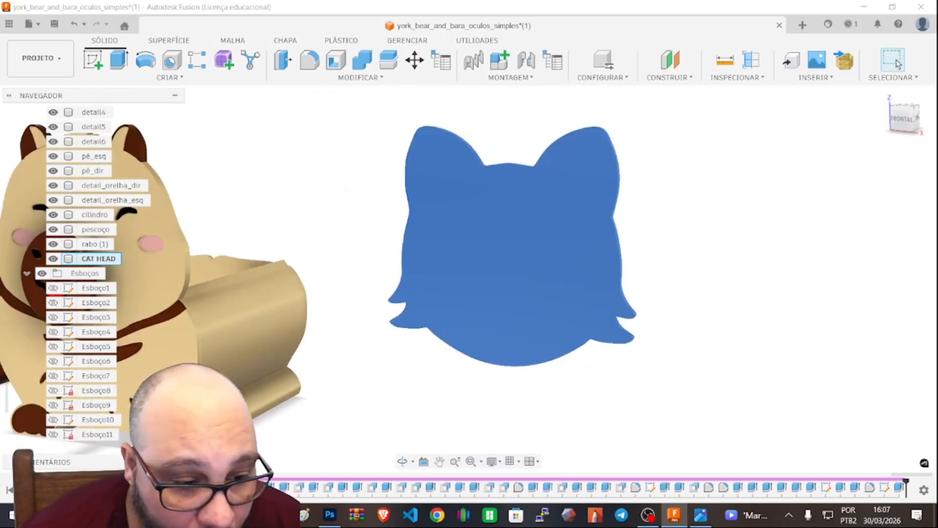
scroll(79, 338, down, 2)
scroll(79, 338, down, 2)
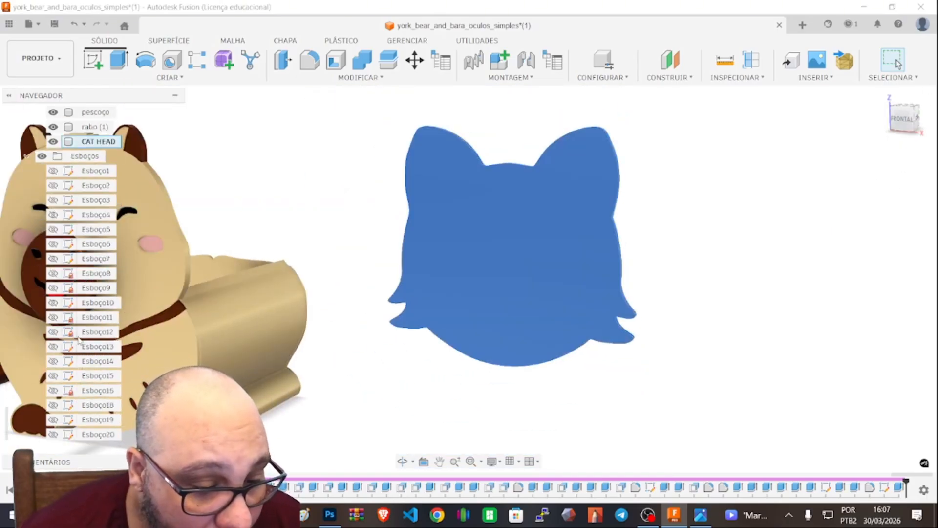
click(53, 434)
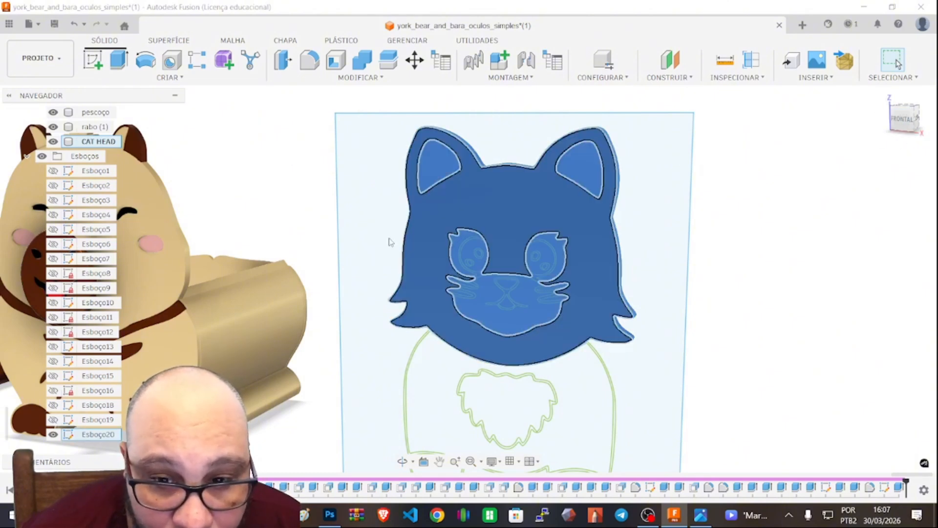
Examine the sketch's eye, whisker, muzzle and inner-ear profiles on the cat head, close up and beside the other animals
scroll(496, 237, up, 6)
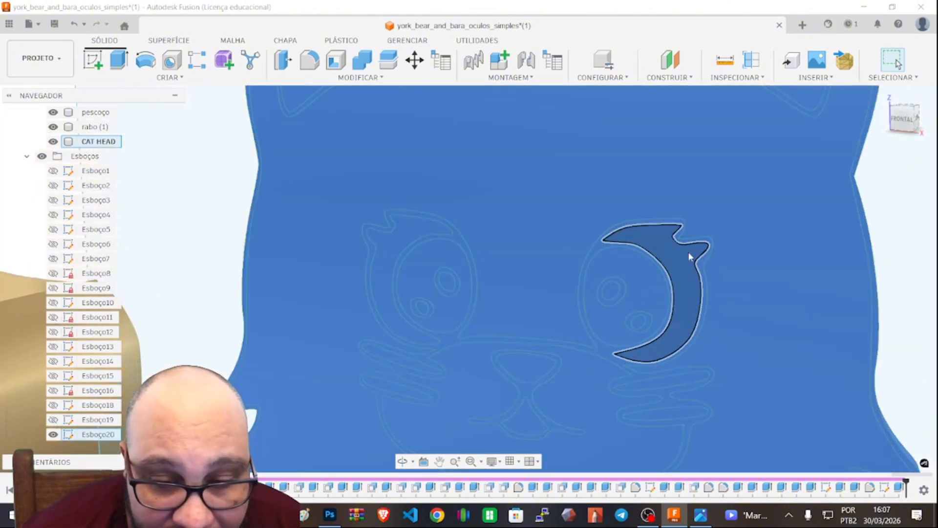
scroll(655, 291, up, 3)
scroll(656, 291, down, 8)
scroll(656, 293, down, 3)
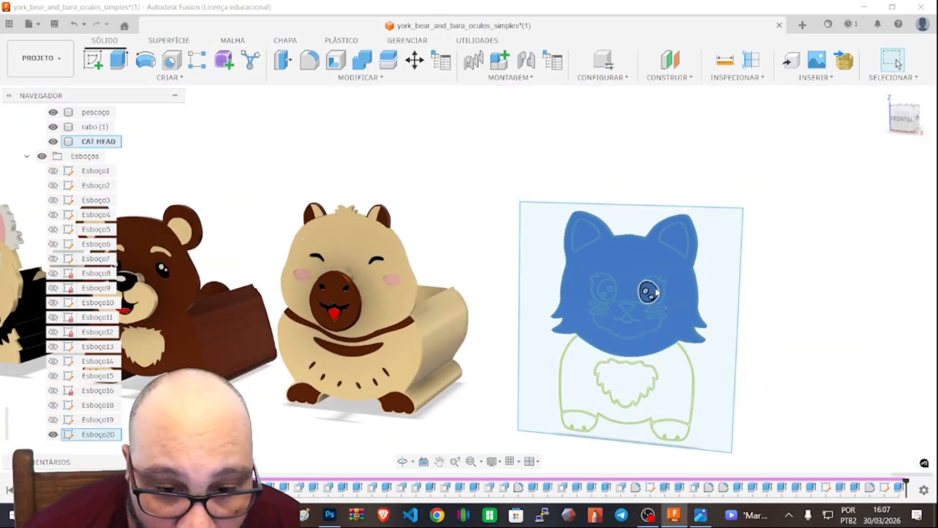
scroll(659, 280, up, 4)
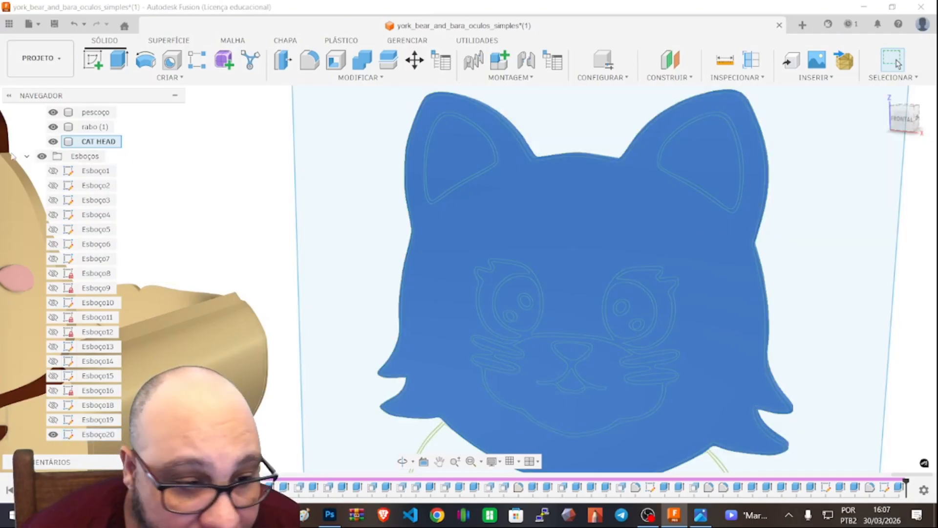
scroll(47, 209, up, 3)
scroll(45, 208, down, 2)
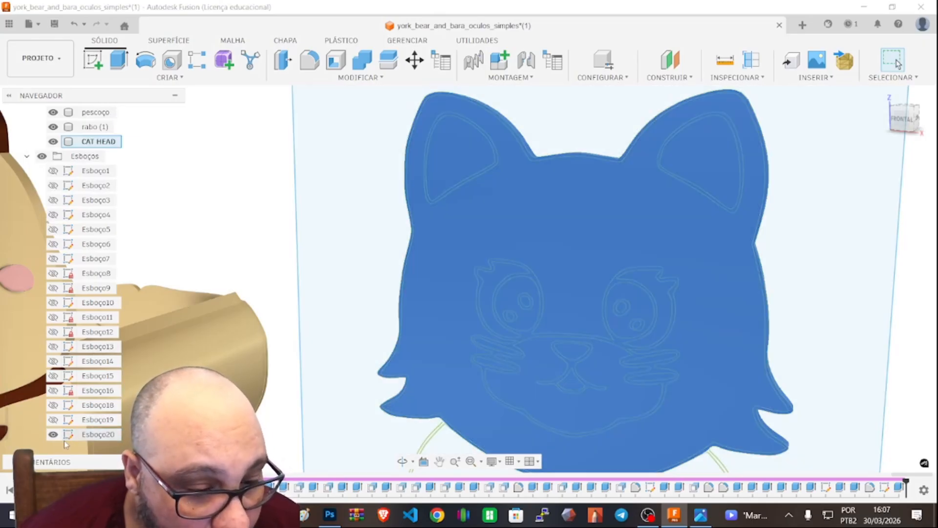
click(69, 435)
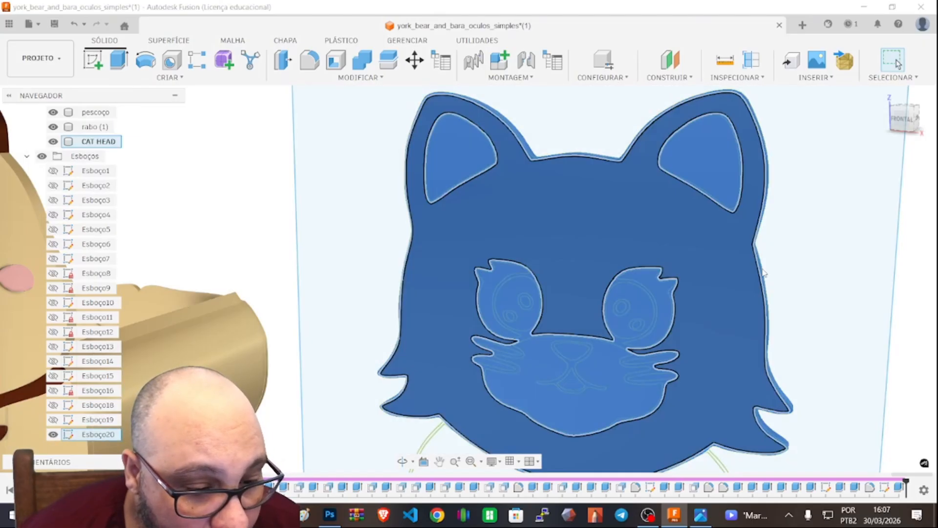
scroll(714, 248, down, 5)
scroll(715, 248, down, 1)
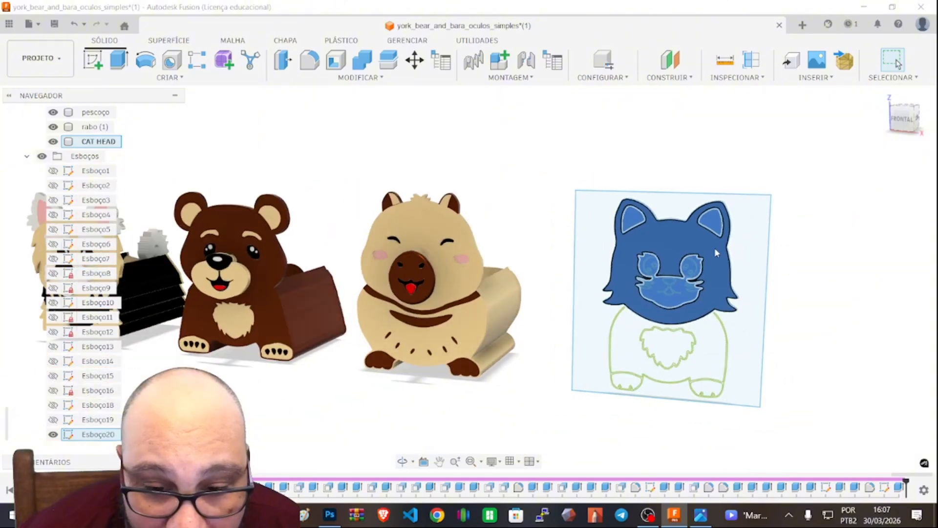
scroll(710, 284, up, 4)
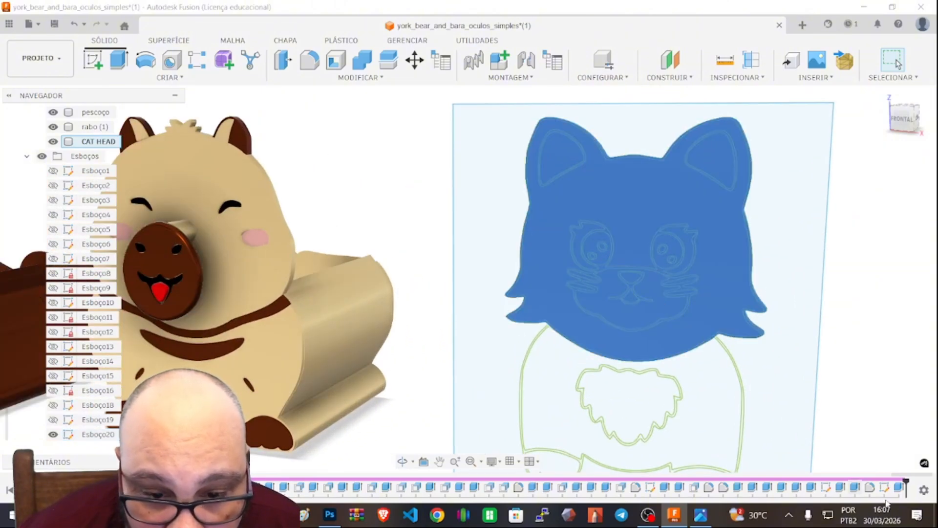
Select the inner-ear profile and its surrounding outline ring on the cat's ear farther from the capybara
click(914, 122)
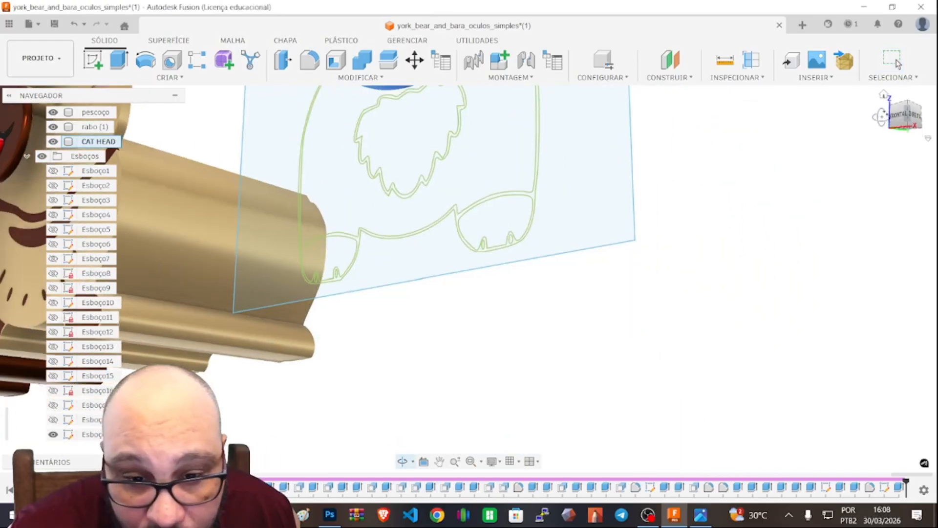
mouse_move(675, 184)
shift+middle_down()
mouse_move(676, 253)
mouse_move(695, 207)
mouse_move(656, 203)
mouse_move(695, 205)
mouse_move(683, 203)
shift+middle_up()
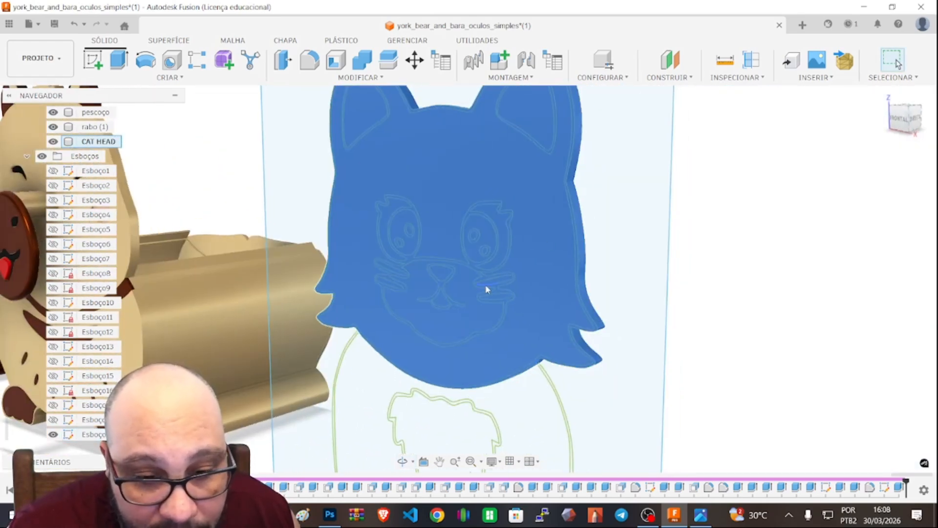
scroll(465, 314, up, 10)
scroll(465, 315, down, 10)
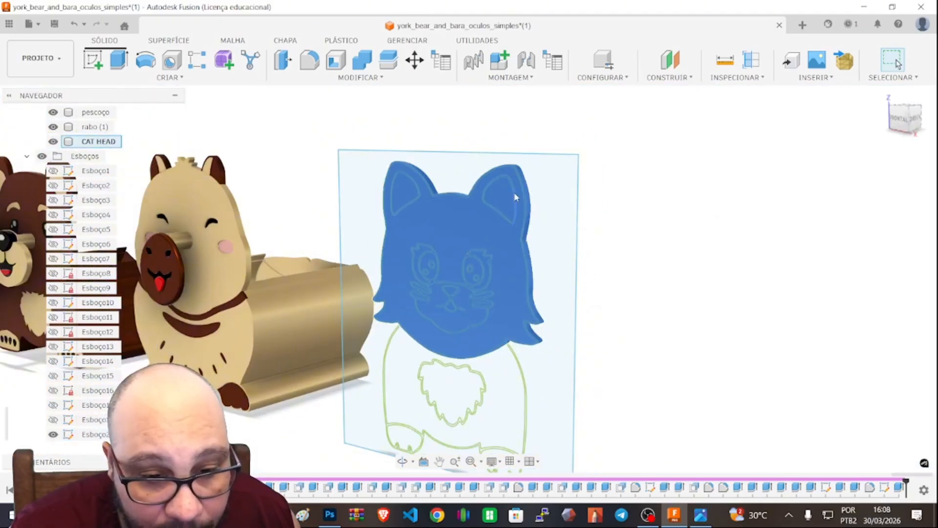
scroll(495, 194, up, 8)
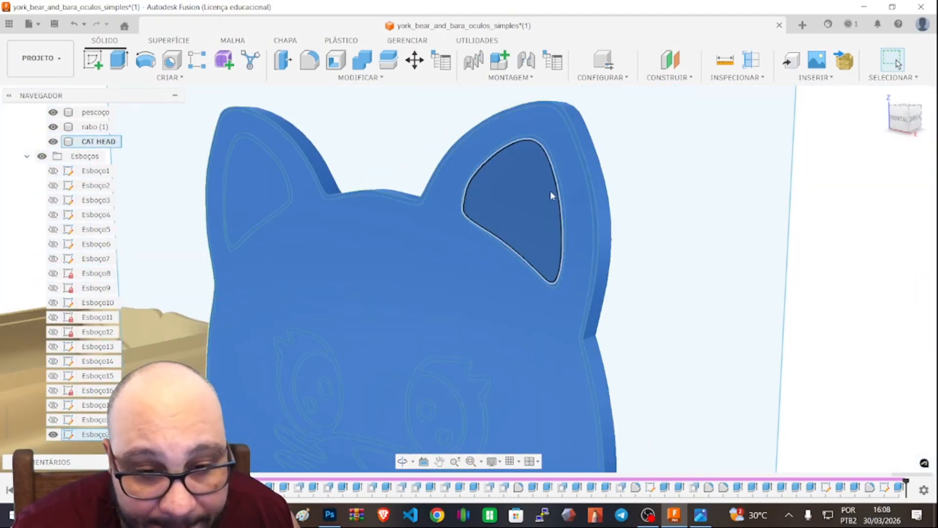
scroll(550, 196, up, 5)
scroll(551, 195, down, 4)
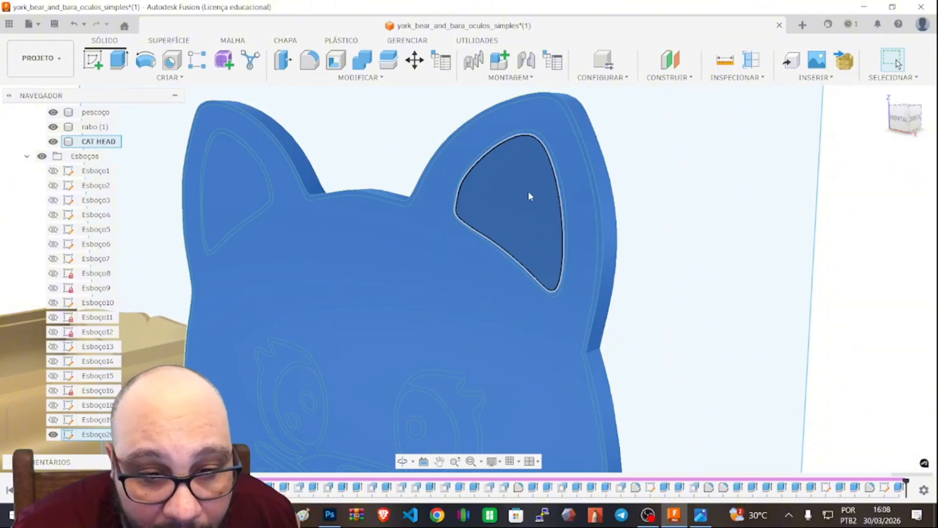
click(529, 193)
scroll(541, 169, up, 6)
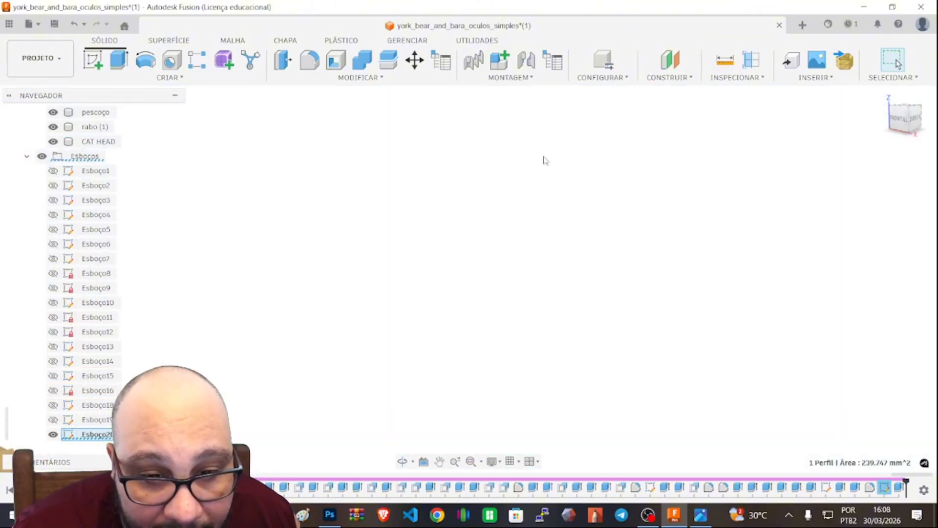
scroll(543, 159, down, 4)
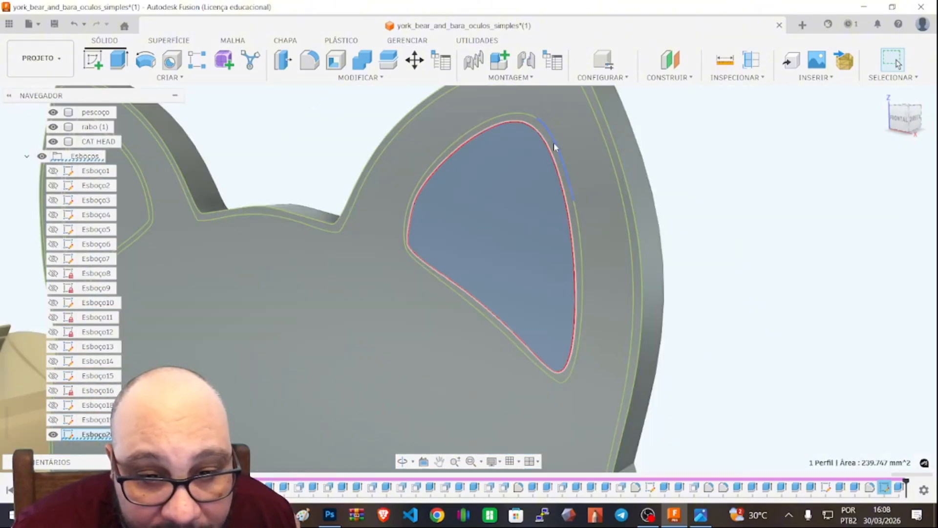
ctrl+click(579, 253)
Add the inner-ear profile and outline ring of the ear nearer the capybara to the selection
scroll(356, 296, down, 5)
scroll(313, 279, up, 6)
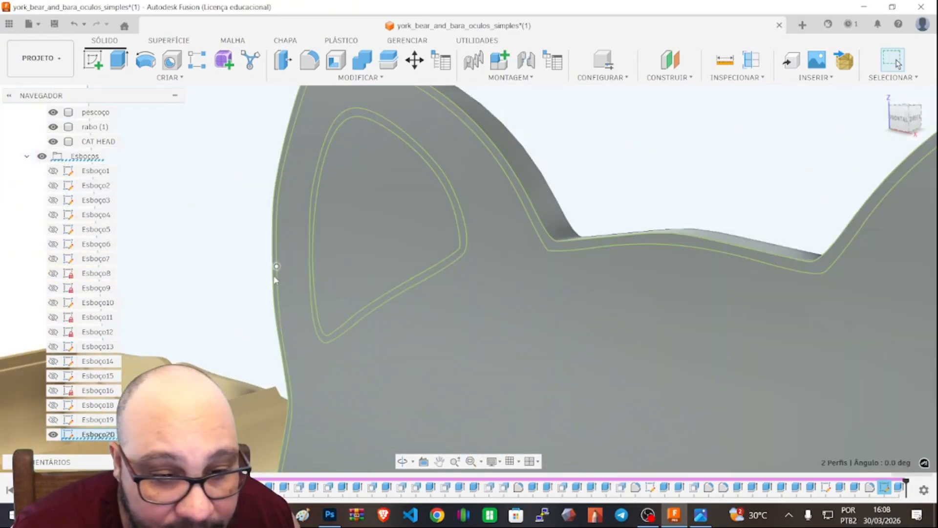
ctrl+click(376, 208)
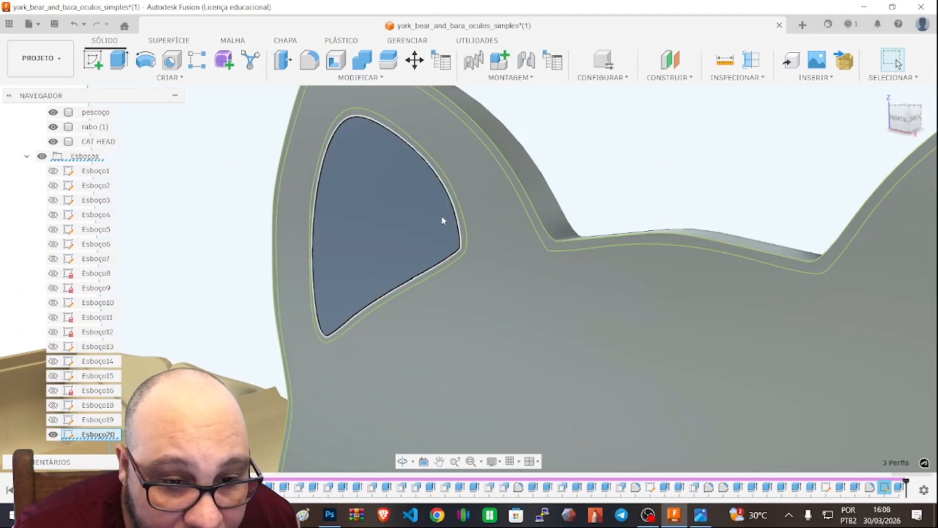
scroll(459, 224, up, 3)
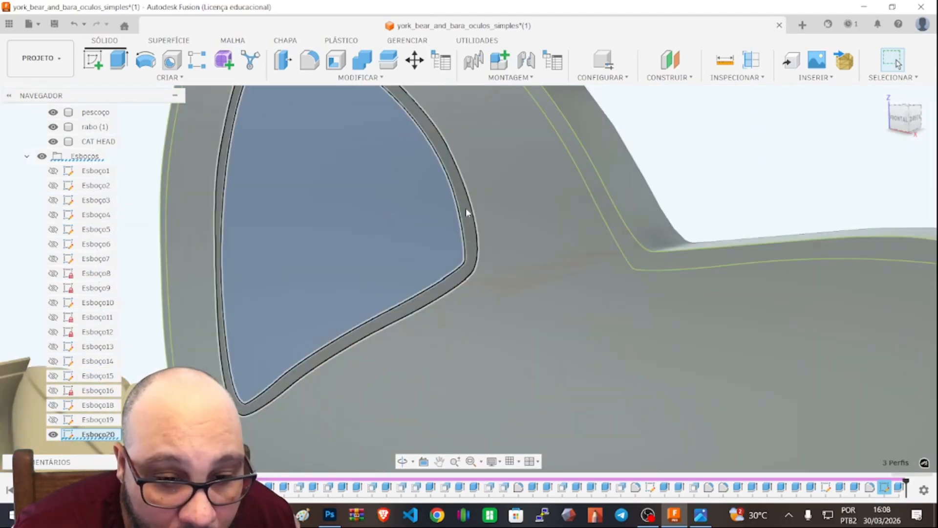
ctrl+click(466, 213)
Extrude the selected inner-ear profiles 3 mm to one side as a cut into the cat head
scroll(468, 212, down, 6)
scroll(621, 315, up, 6)
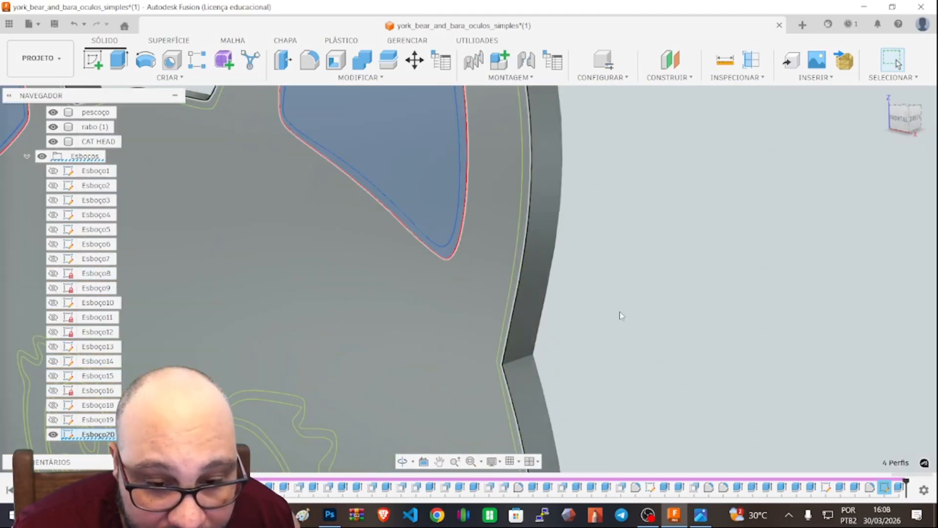
scroll(621, 315, down, 6)
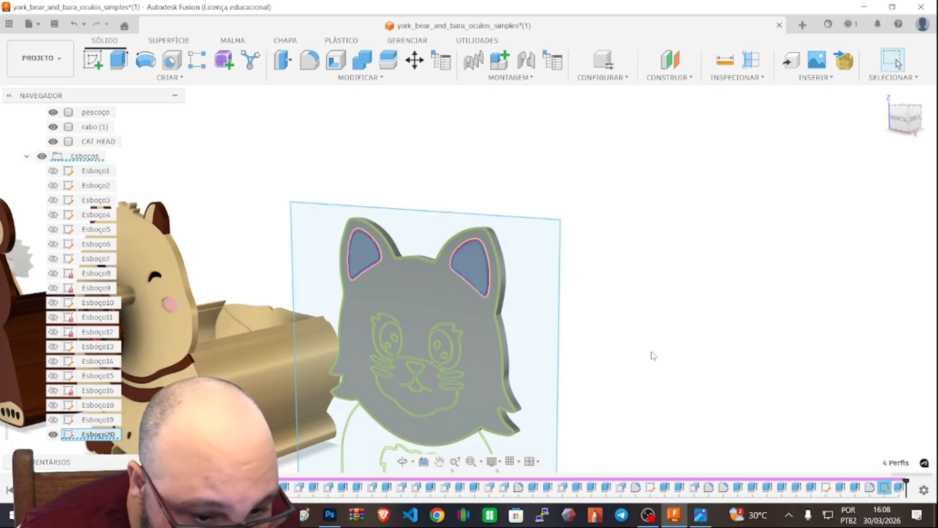
key(e)
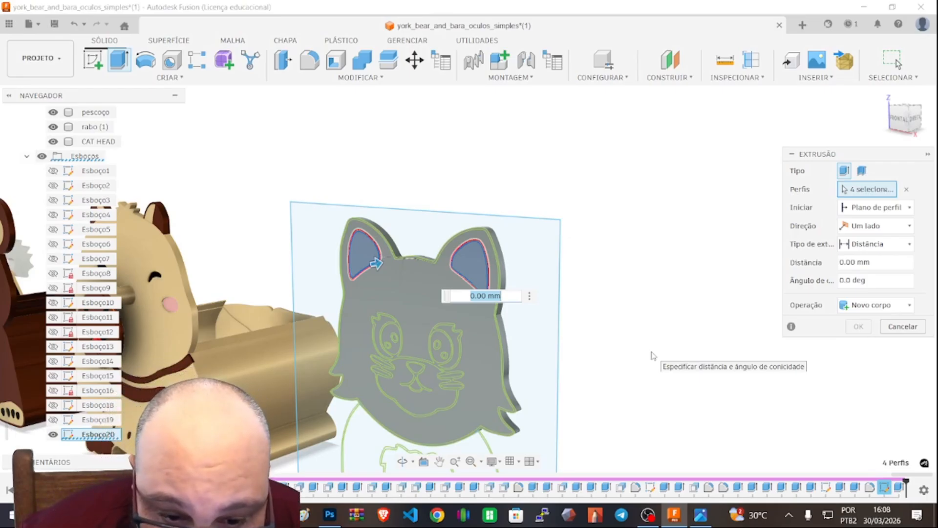
text(3)
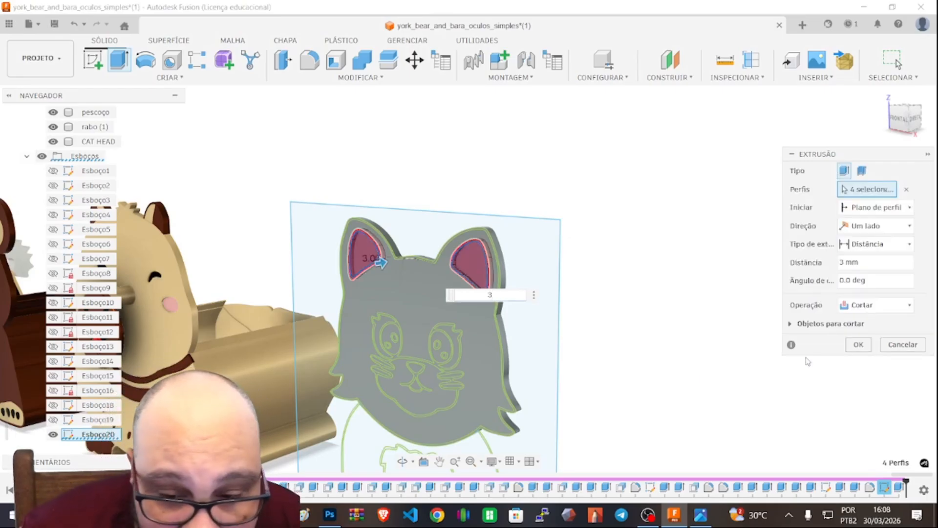
click(859, 345)
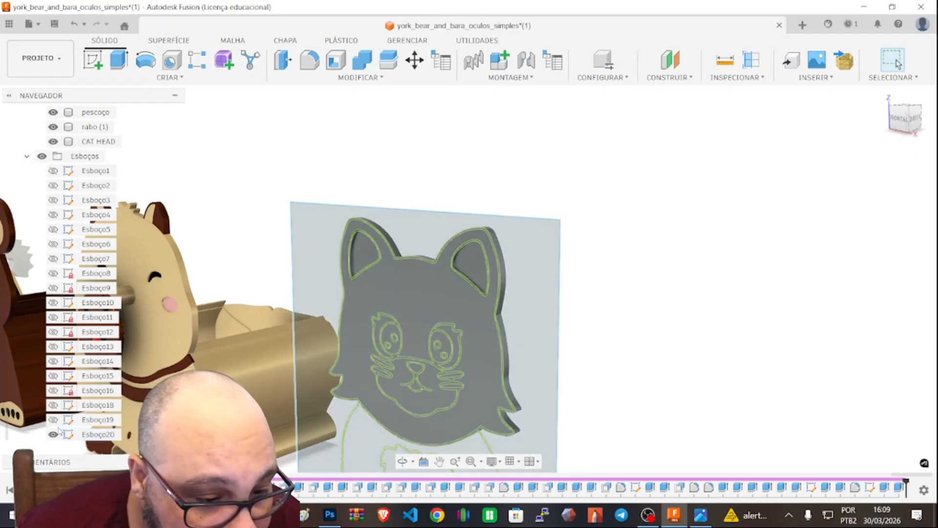
Hide the sketches to examine the inner-ear recesses cut into the cat head, and show the sketches again
scroll(70, 188, up, 2)
scroll(70, 188, up, 3)
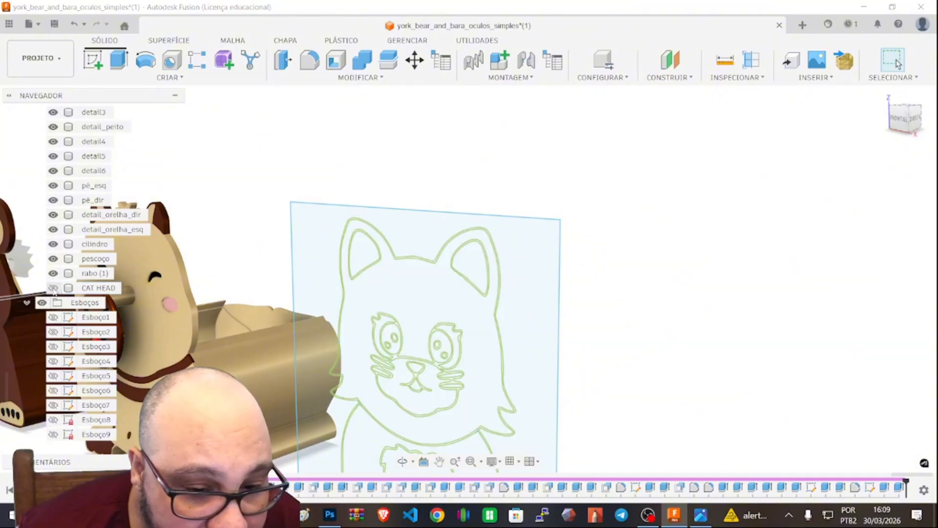
scroll(55, 291, down, 2)
scroll(59, 301, down, 2)
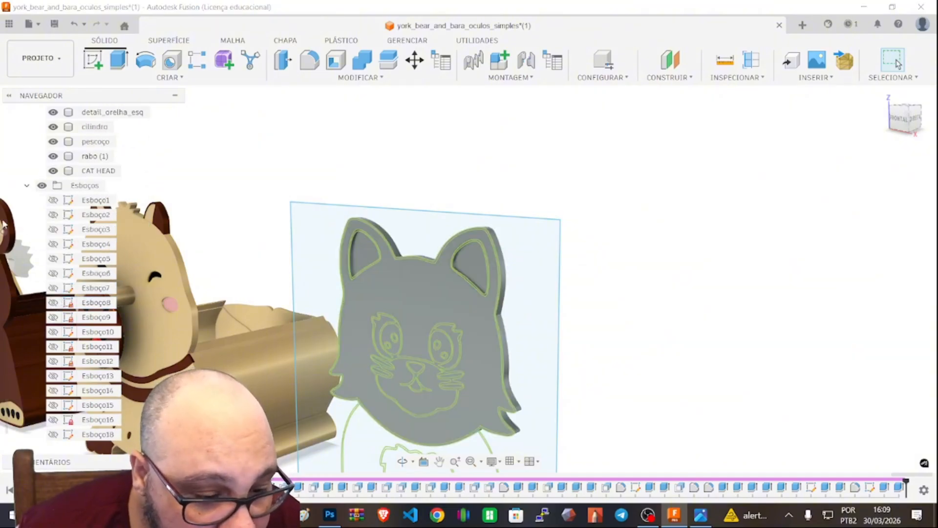
click(42, 186)
scroll(477, 306, up, 8)
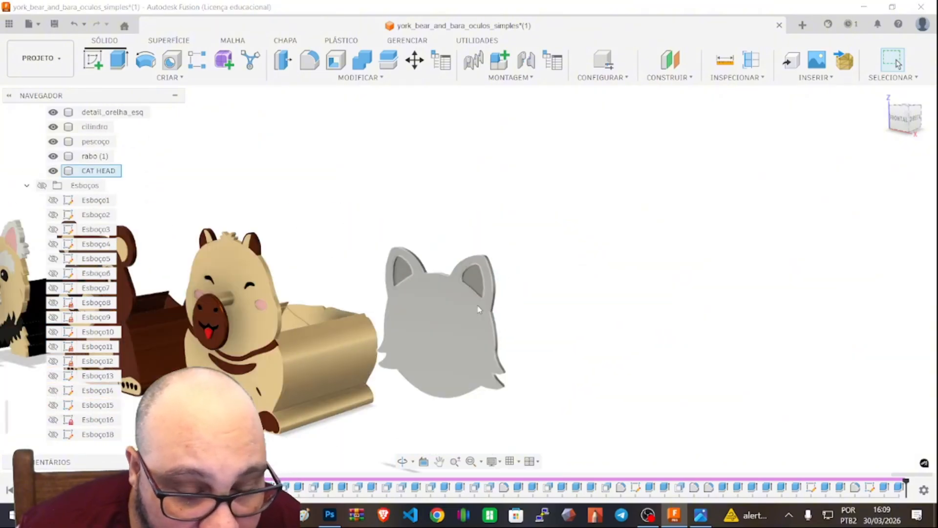
scroll(479, 299, down, 5)
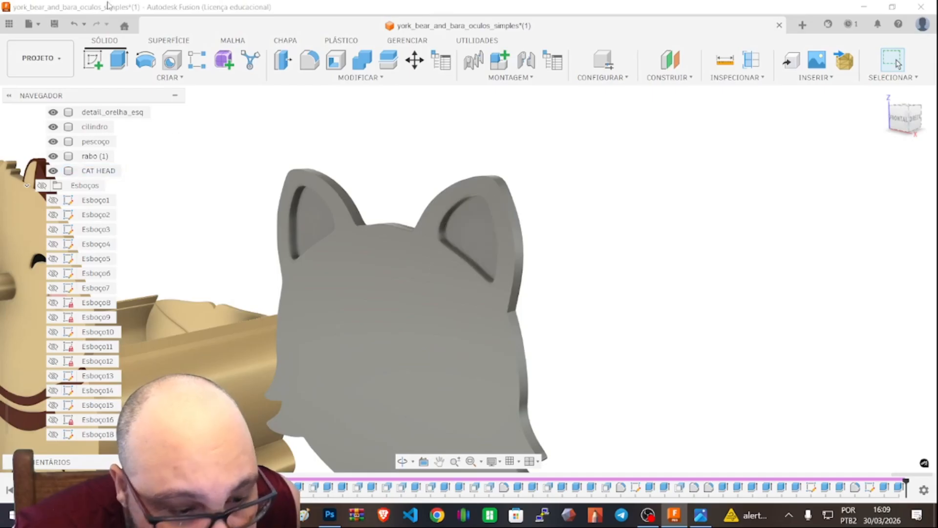
click(42, 186)
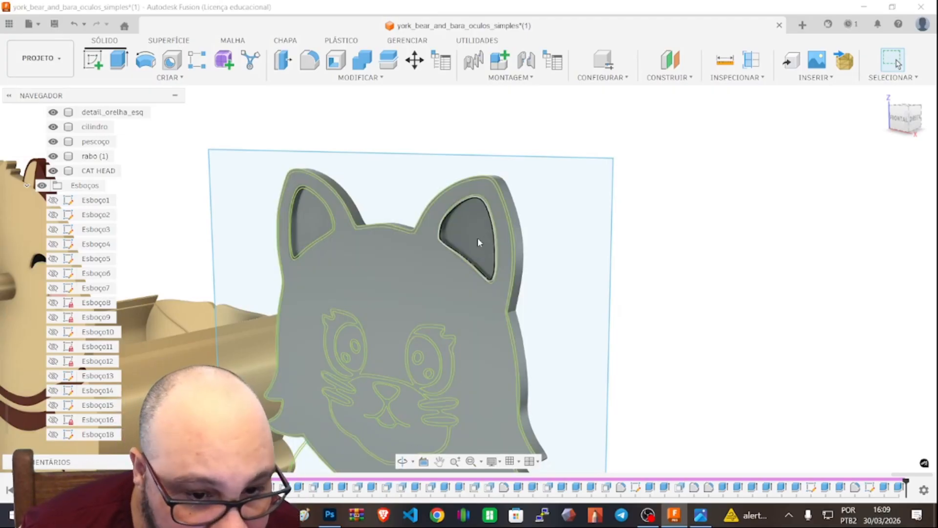
scroll(477, 236, down, 5)
scroll(476, 236, up, 6)
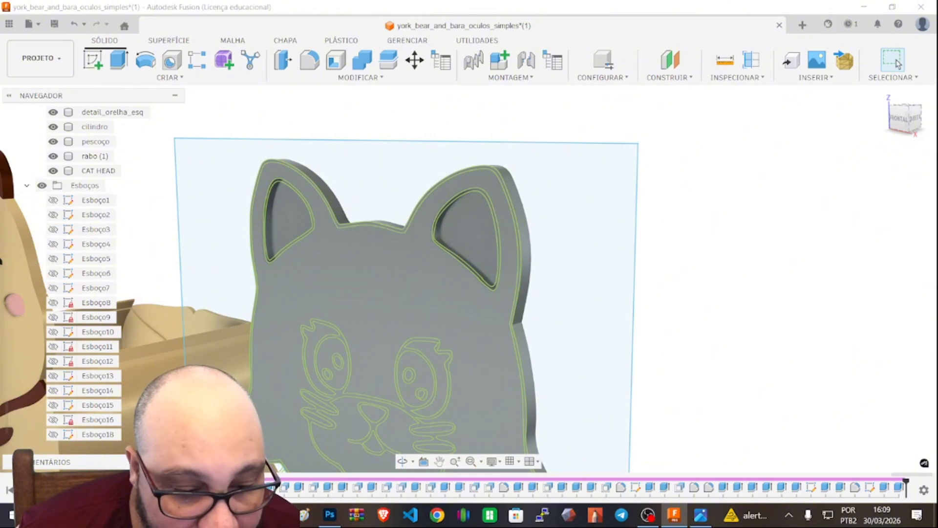
Switch to the image viewer, examine the cat's inner ears and face in cat_color.png, and close the image
click(277, 514)
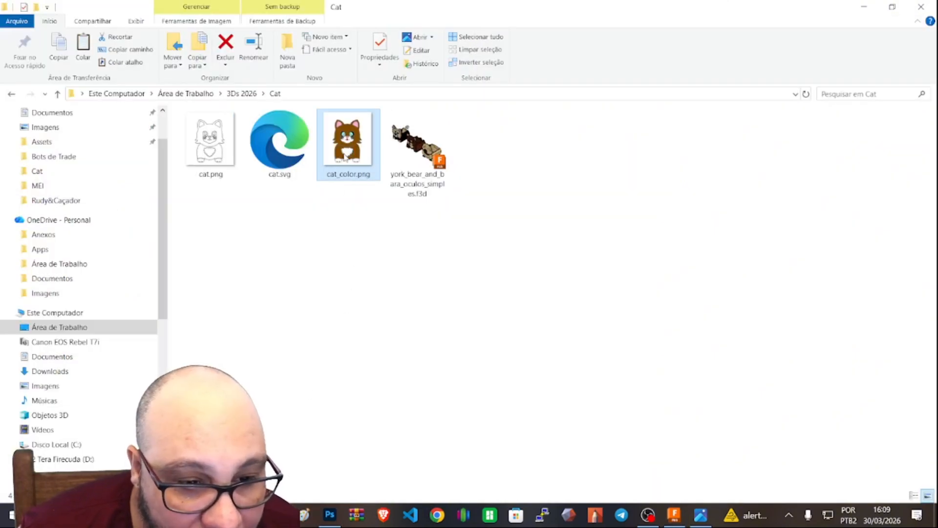
click(767, 456)
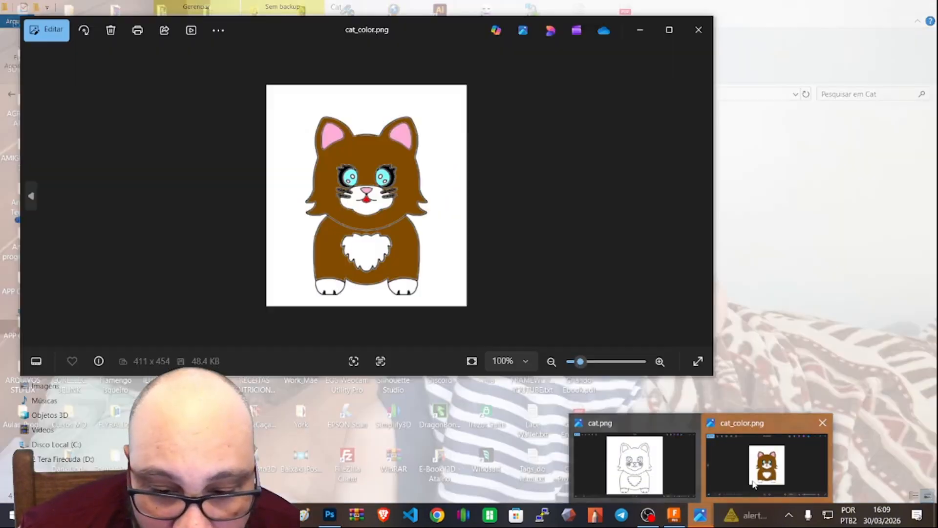
scroll(410, 120, up, 6)
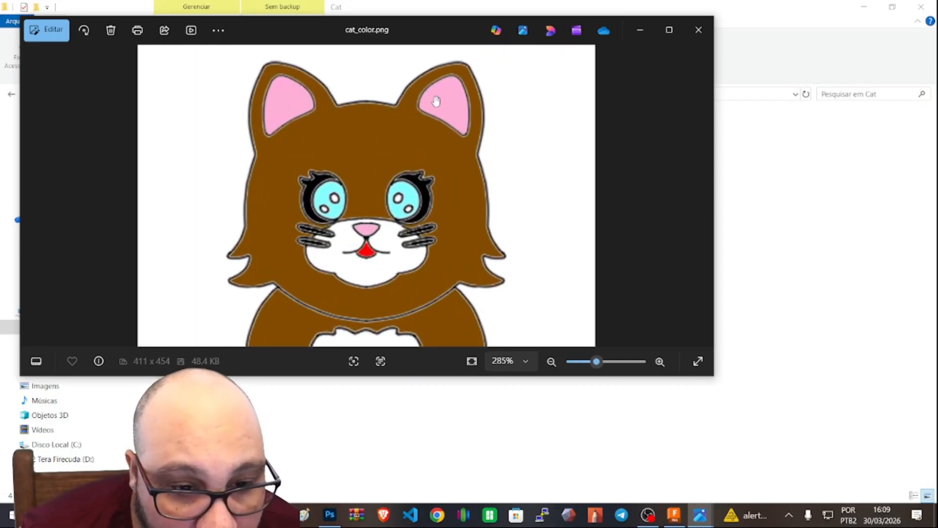
scroll(481, 107, down, 2)
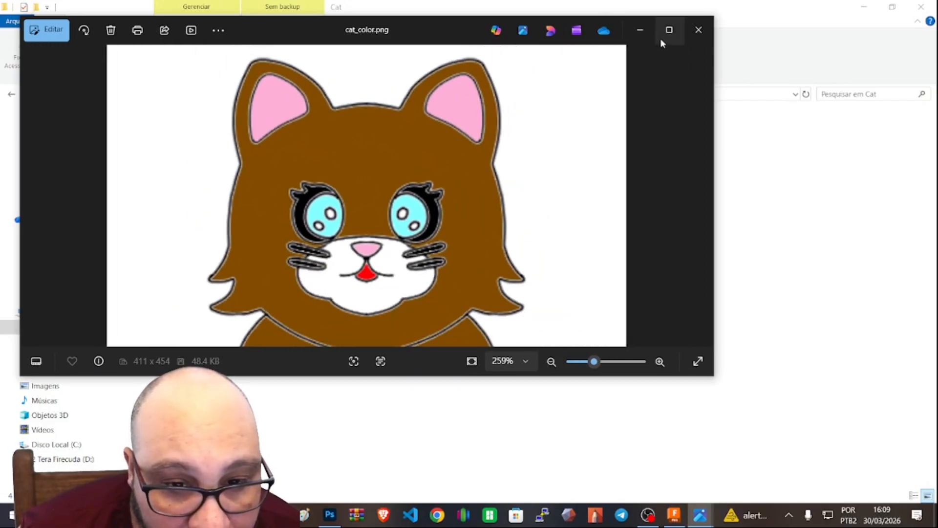
click(698, 38)
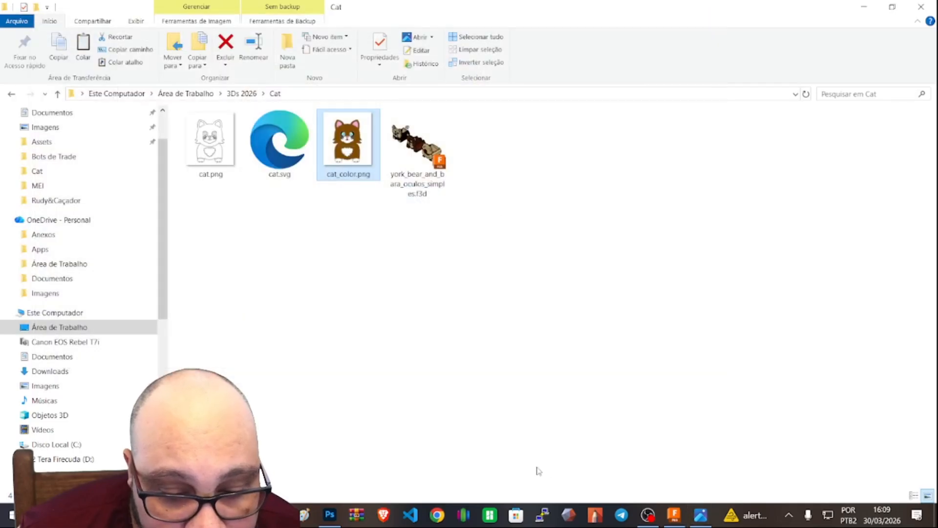
Switch to Photoshop, close it without saving the changes to yorkshire.psd, and return to Fusion
click(331, 522)
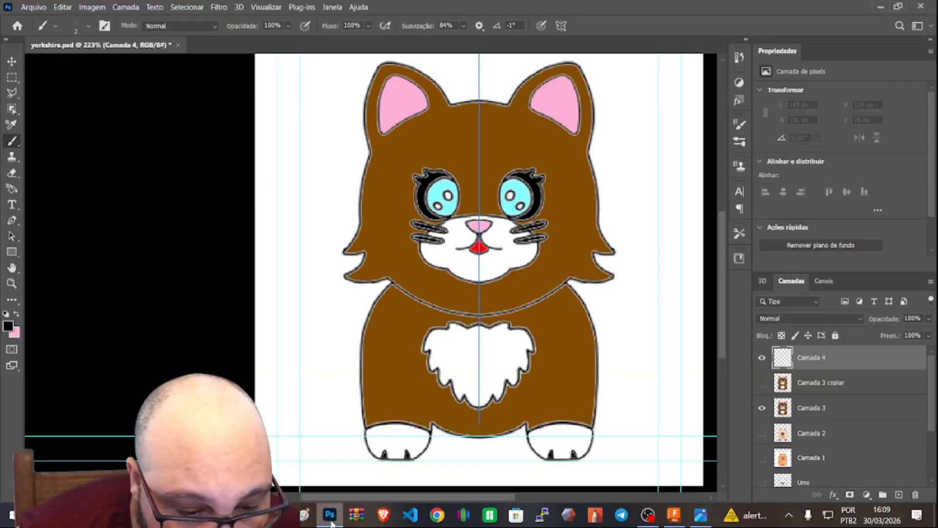
click(922, 7)
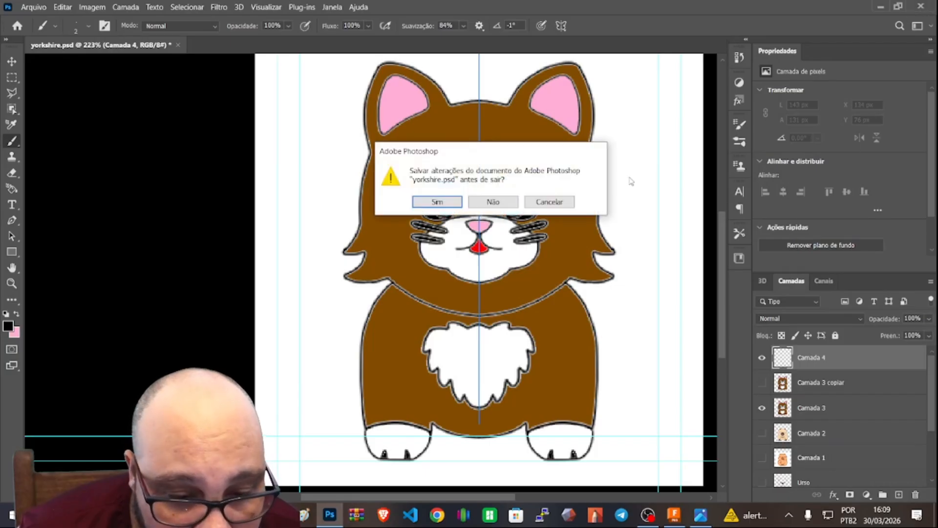
click(497, 203)
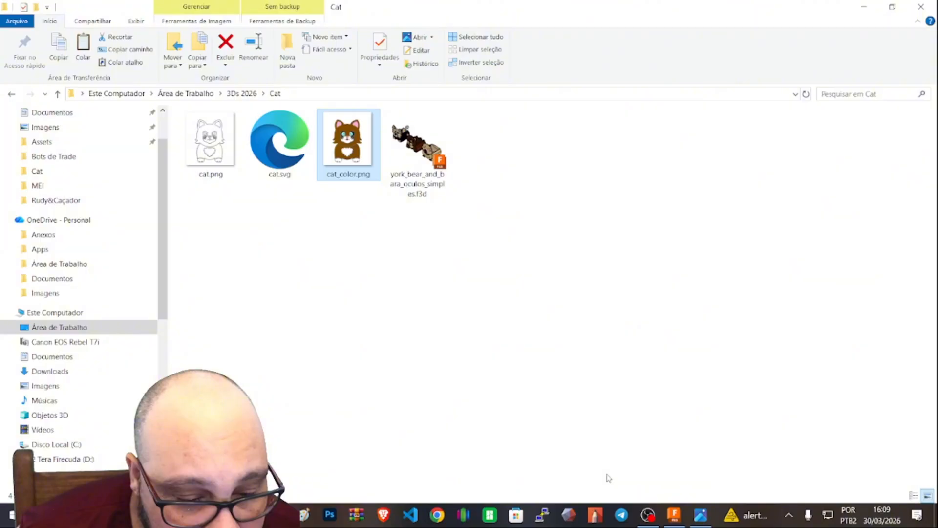
click(675, 519)
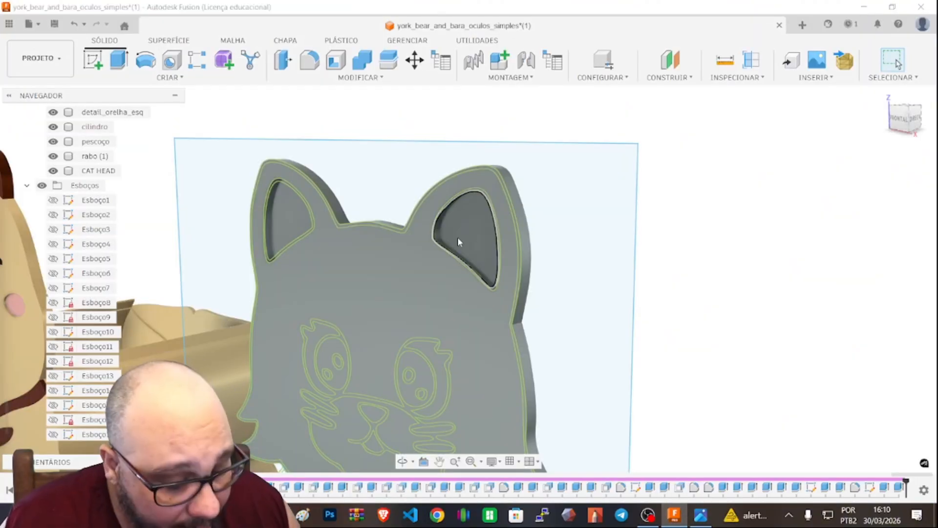
Select the inner-ear profile and its thin outline ring over the recess in the ear farther from the capybara
scroll(480, 207, up, 3)
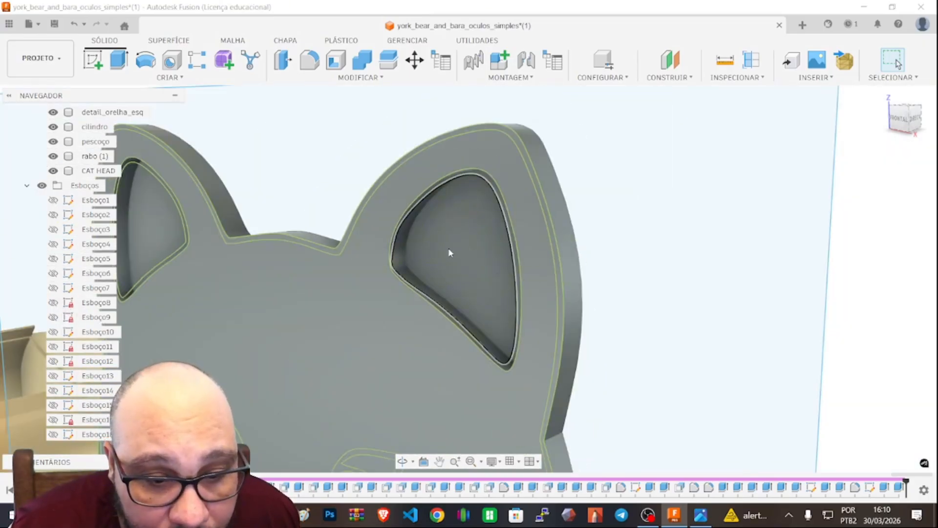
click(461, 232)
scroll(486, 182, down, 2)
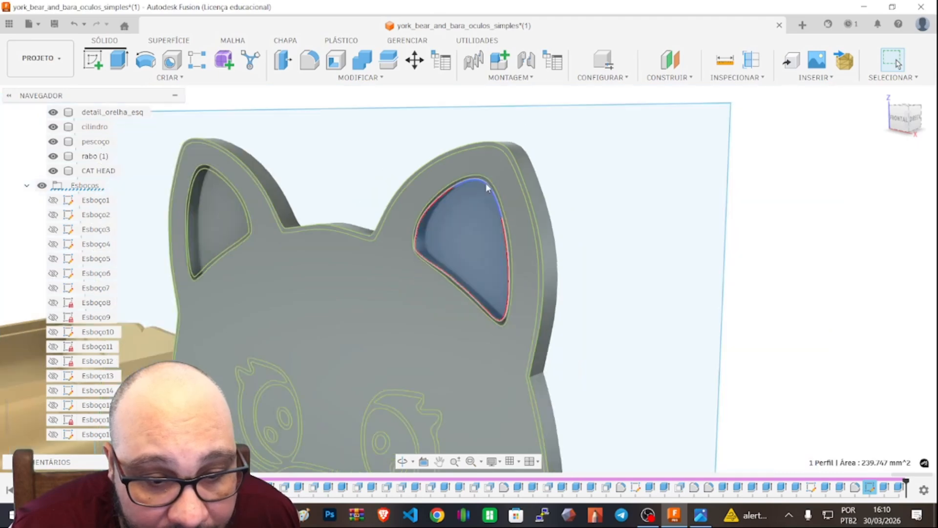
scroll(486, 182, up, 5)
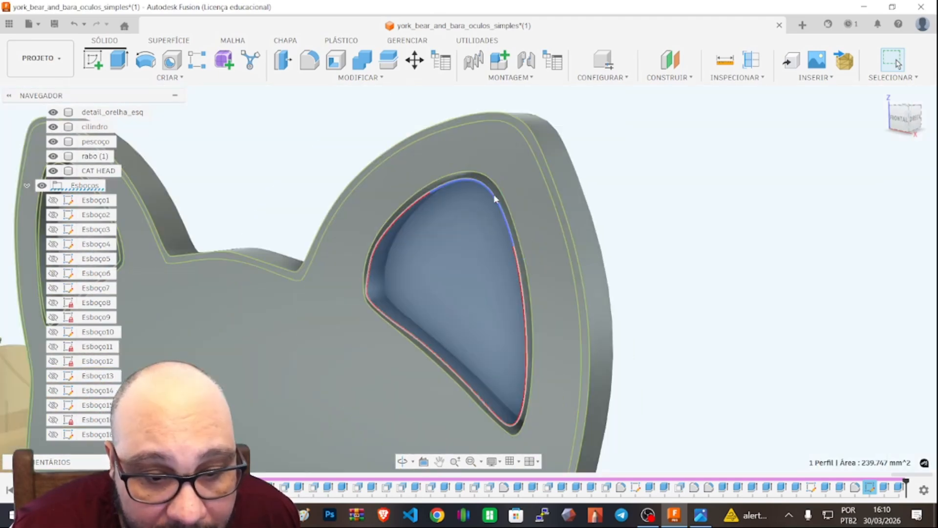
scroll(518, 287, up, 5)
click(551, 275)
scroll(551, 273, down, 4)
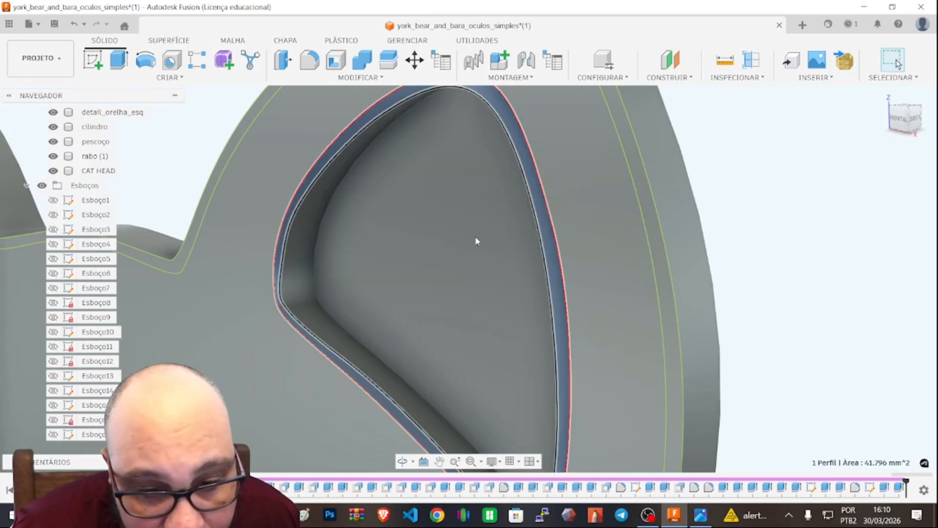
click(447, 236)
scroll(459, 274, down, 8)
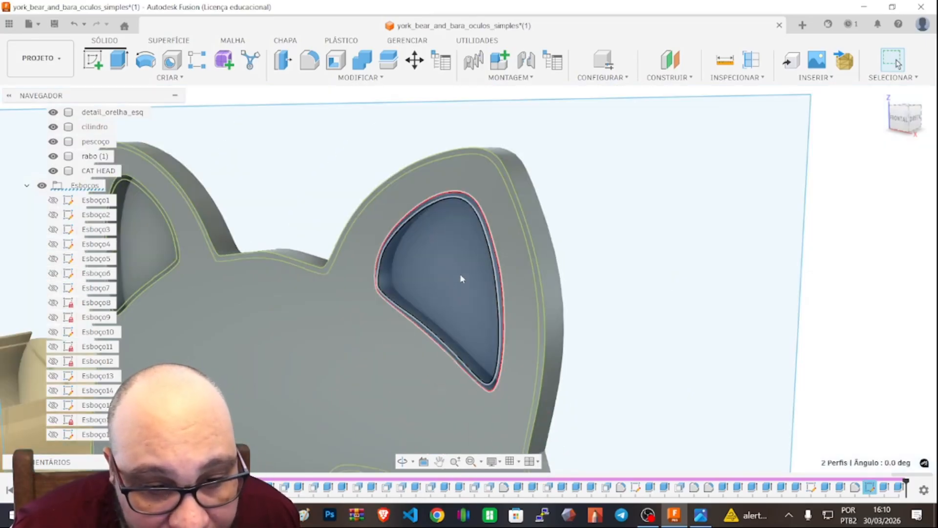
Add the inner-ear profile and outline ring over the recess in the ear nearer the capybara to the selection
scroll(396, 238, up, 4)
scroll(396, 237, up, 5)
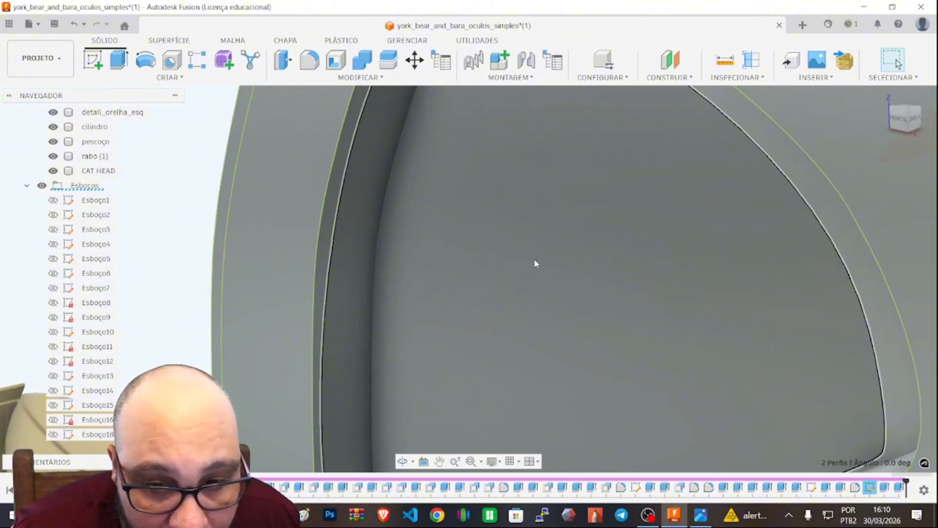
click(576, 263)
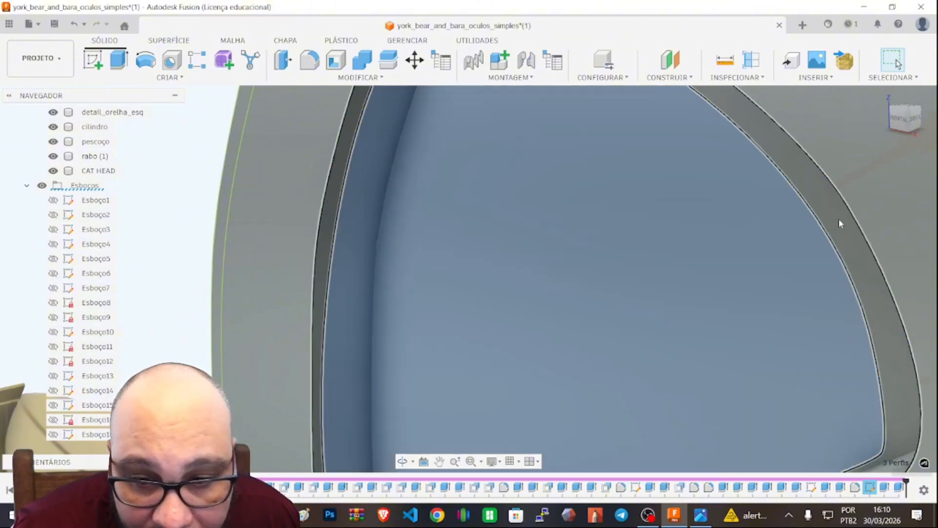
click(737, 246)
scroll(739, 247, down, 8)
scroll(875, 260, up, 4)
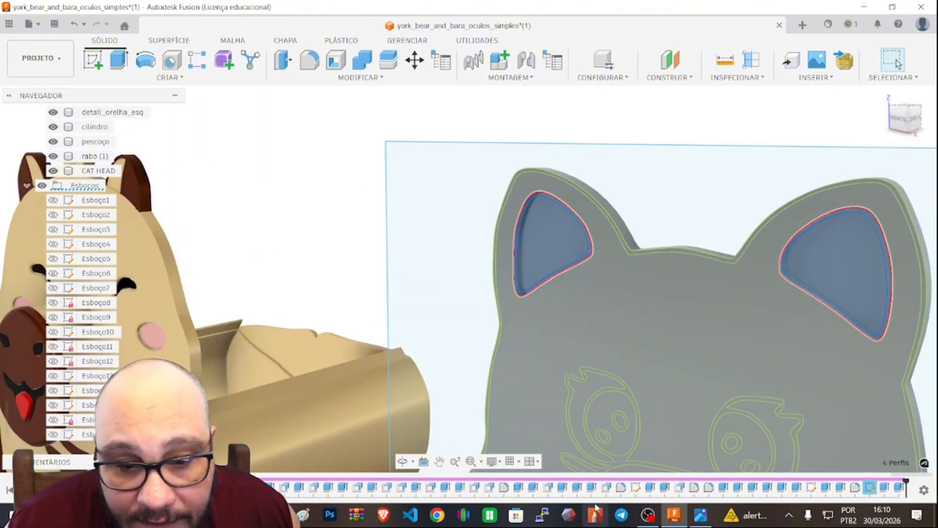
Extrude the four selected inner-ear profiles 3 mm to one side as new bodies
key(e)
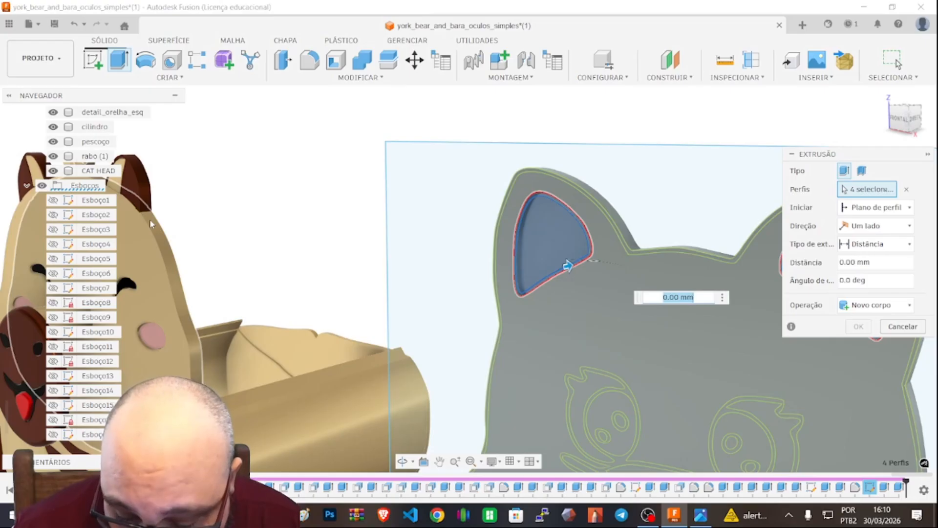
text(3)
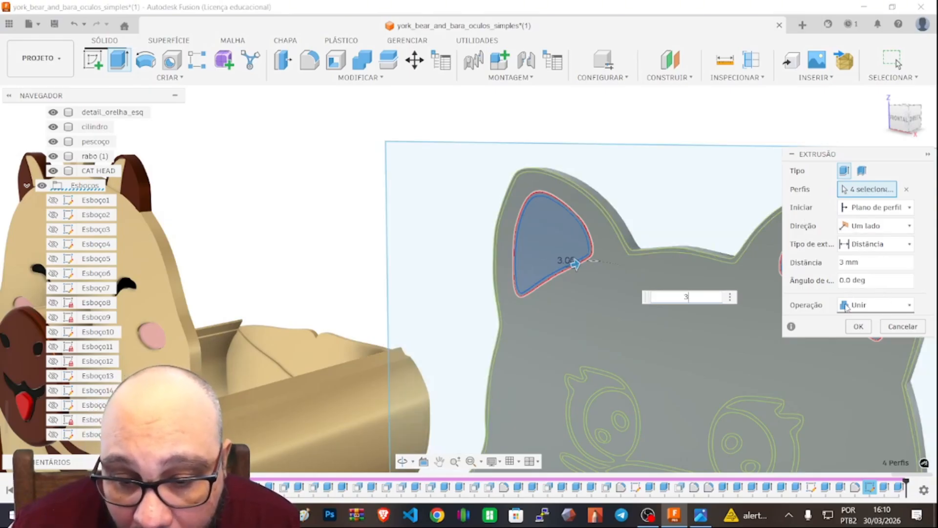
click(875, 305)
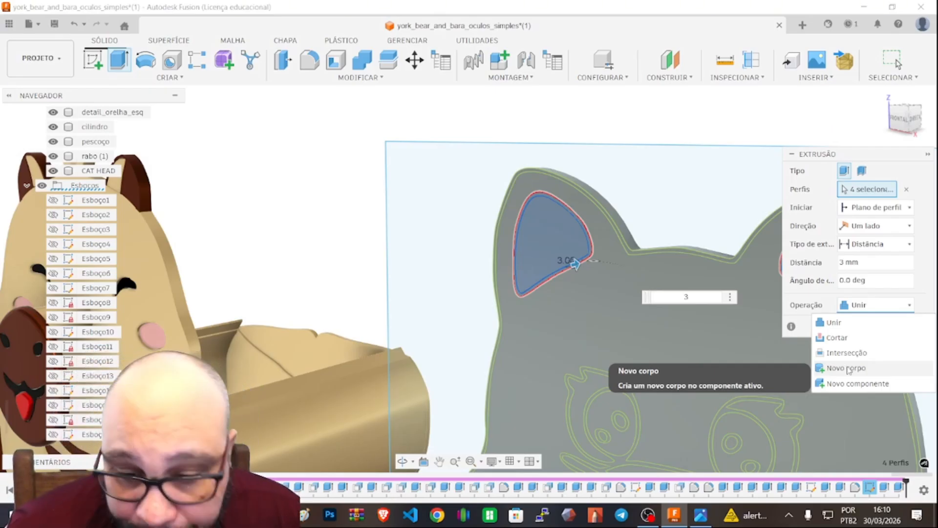
click(848, 369)
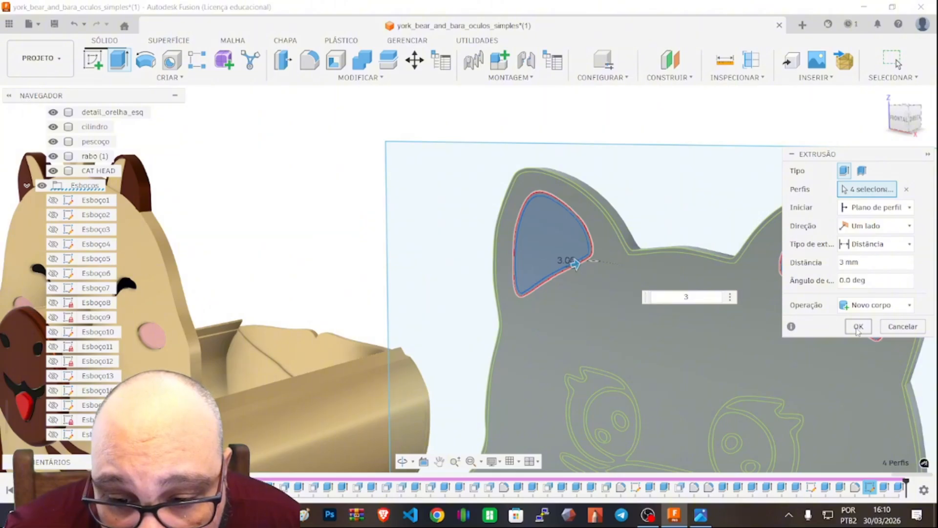
click(858, 328)
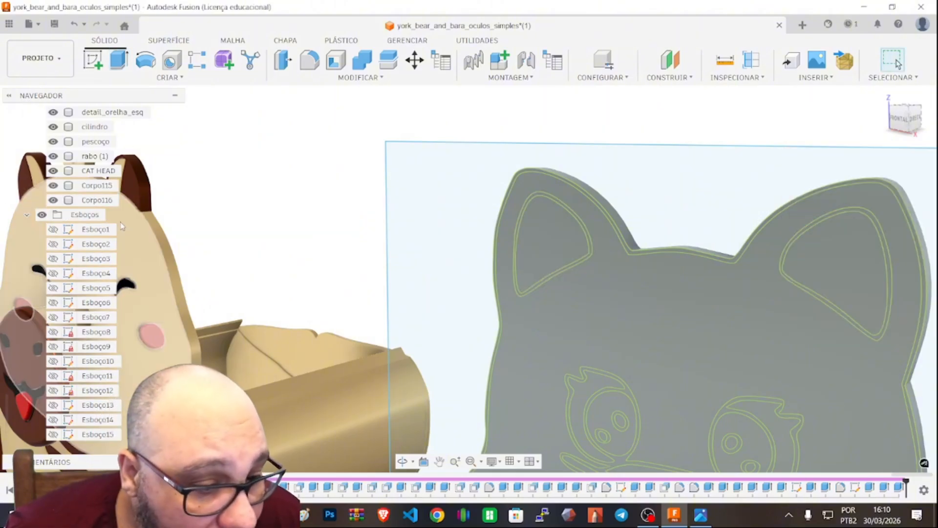
Hide the CAT HEAD body and all the sketches to isolate the two new inner-ear bodies
click(53, 185)
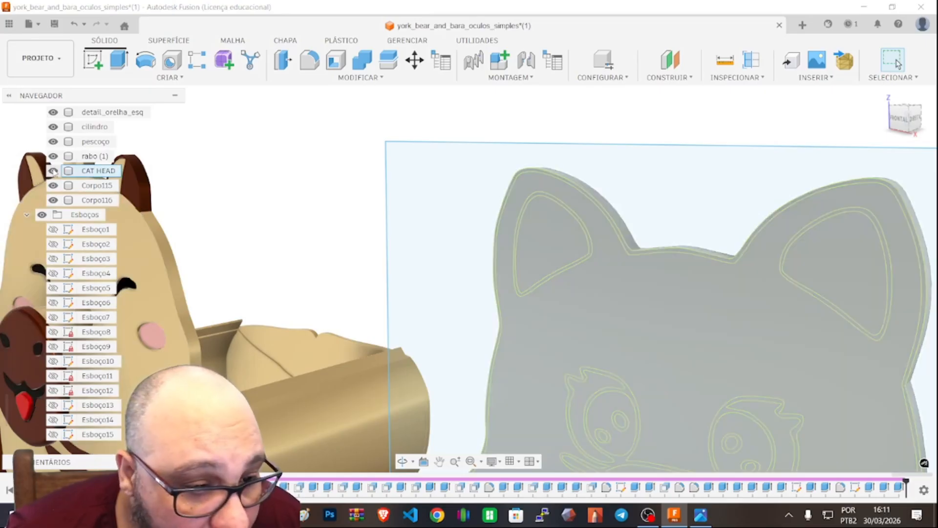
click(53, 171)
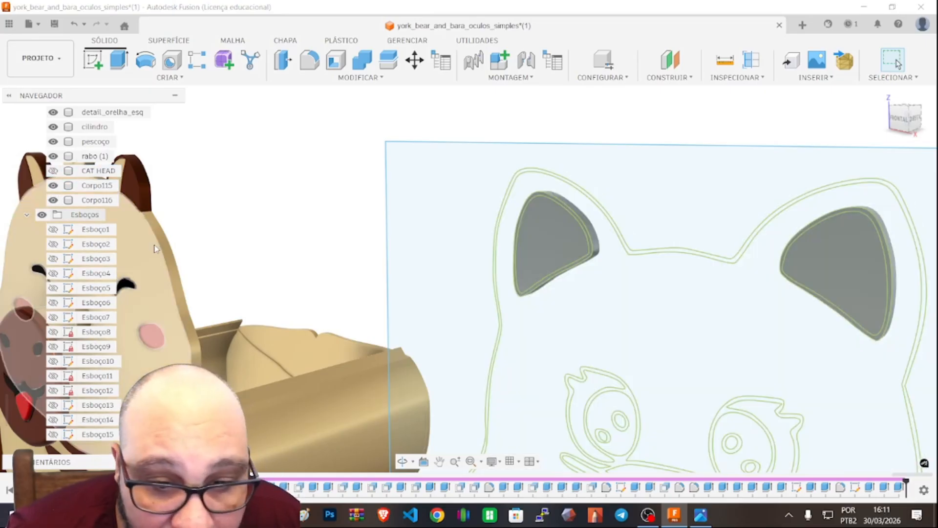
click(42, 216)
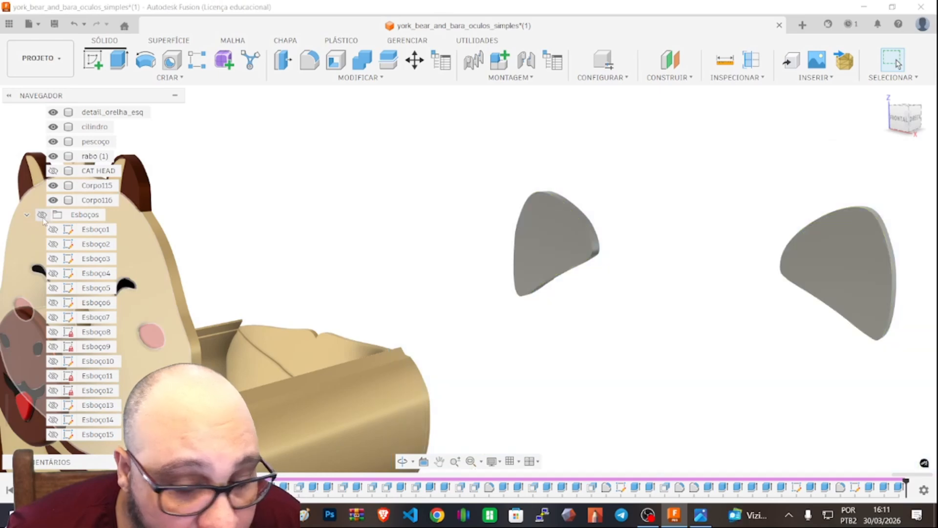
Hide and show each inner-ear body in turn to identify it, and examine the one nearer the capybara close up
click(53, 186)
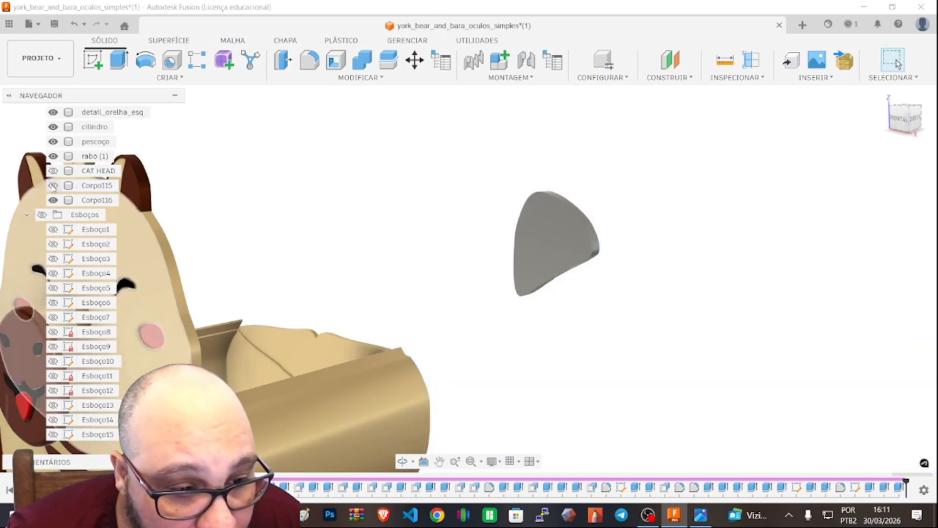
click(54, 185)
click(54, 200)
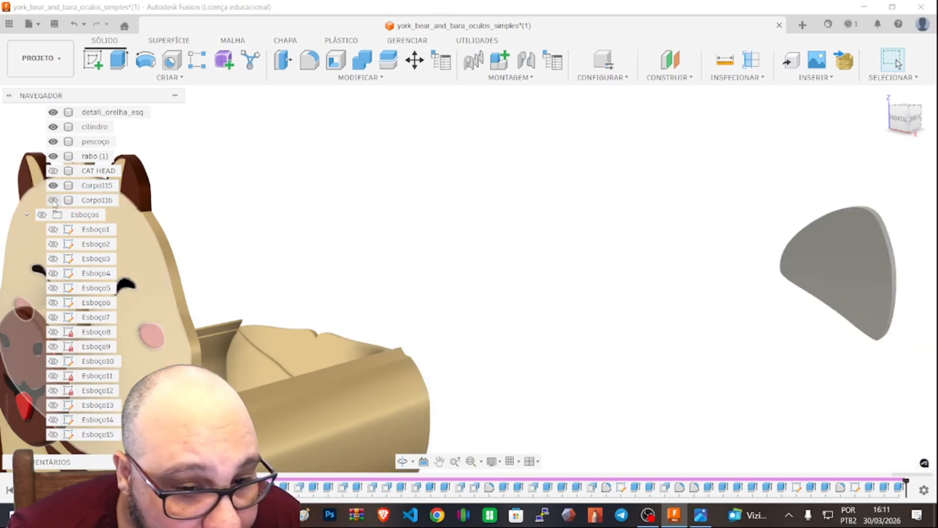
click(53, 200)
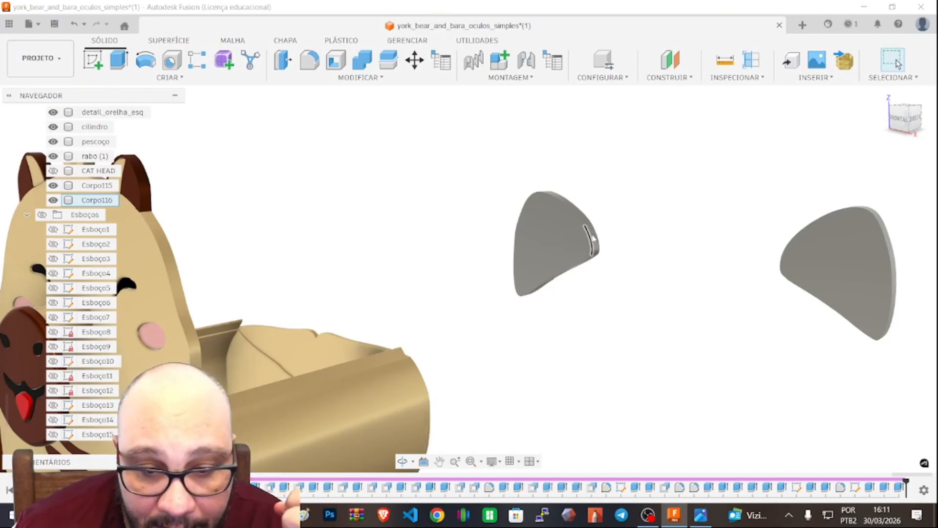
scroll(593, 239, up, 6)
scroll(593, 239, down, 4)
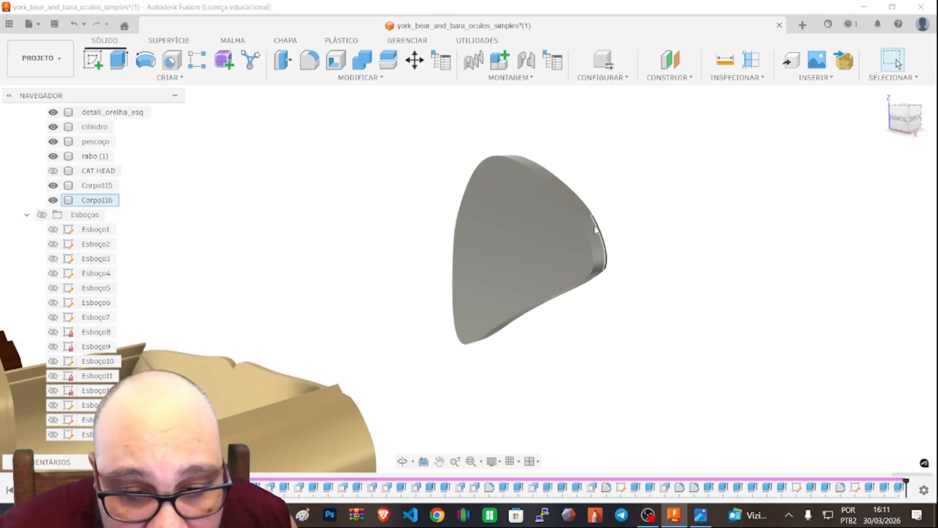
Select six connected side faces along the curved and lower edges of the inner-ear body nearer the capybara
scroll(595, 230, up, 4)
scroll(594, 230, down, 3)
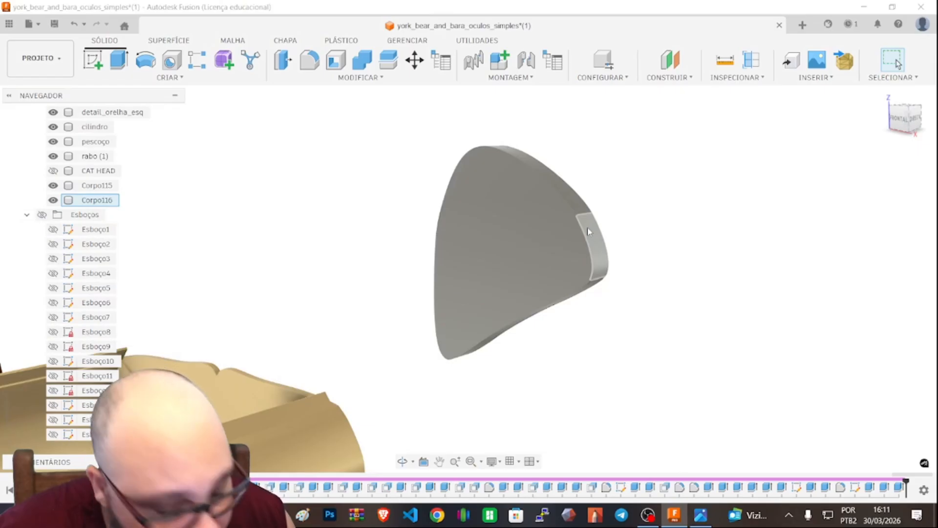
click(589, 232)
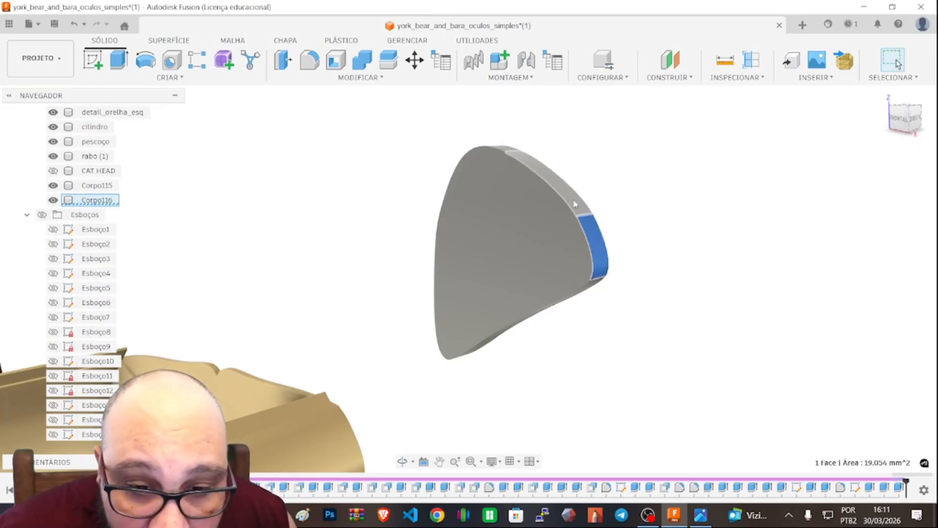
click(576, 204)
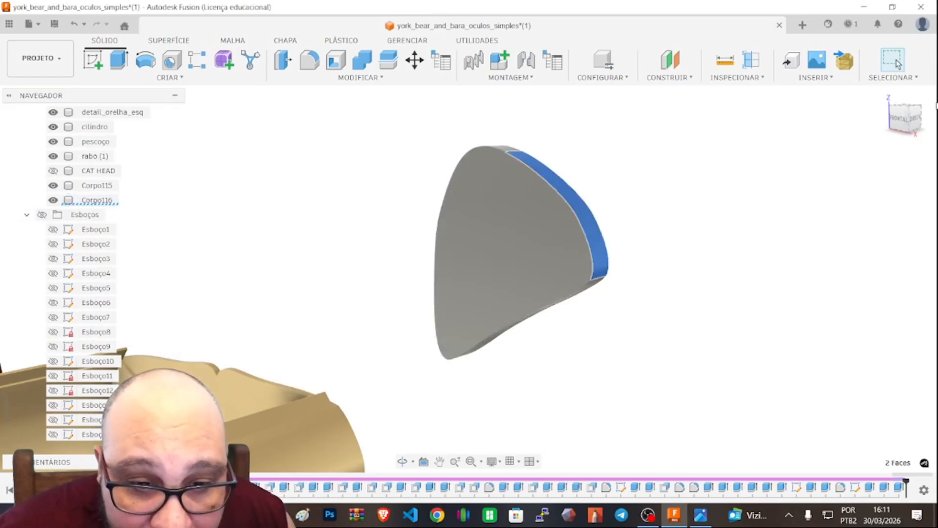
click(909, 120)
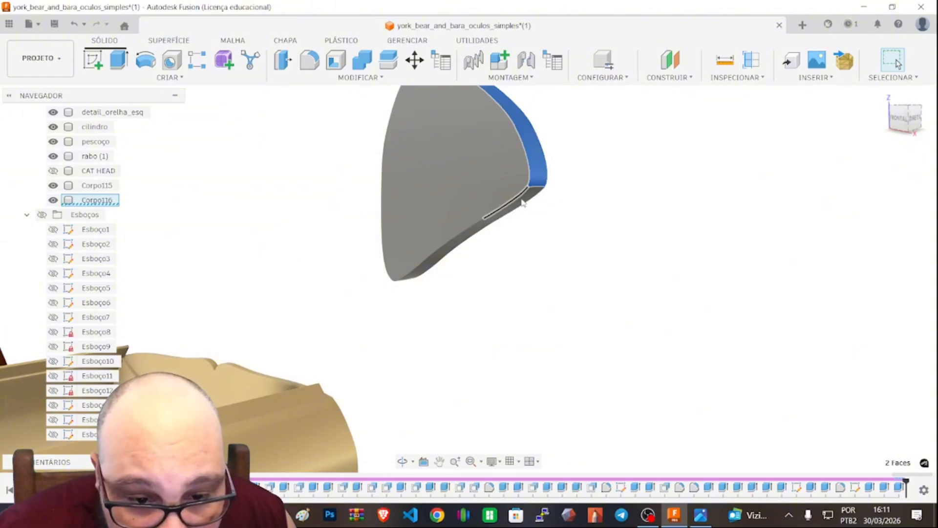
ctrl+click(518, 203)
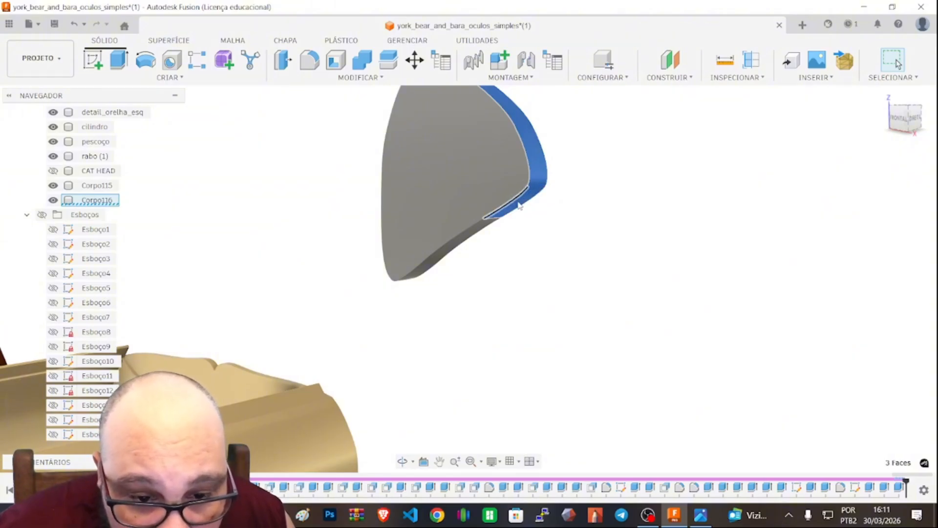
scroll(480, 231, up, 2)
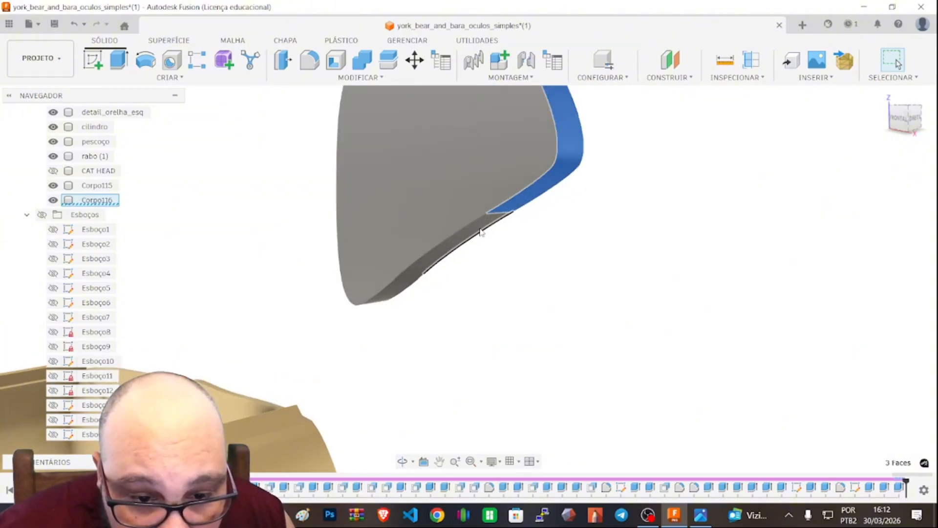
ctrl+click(394, 291)
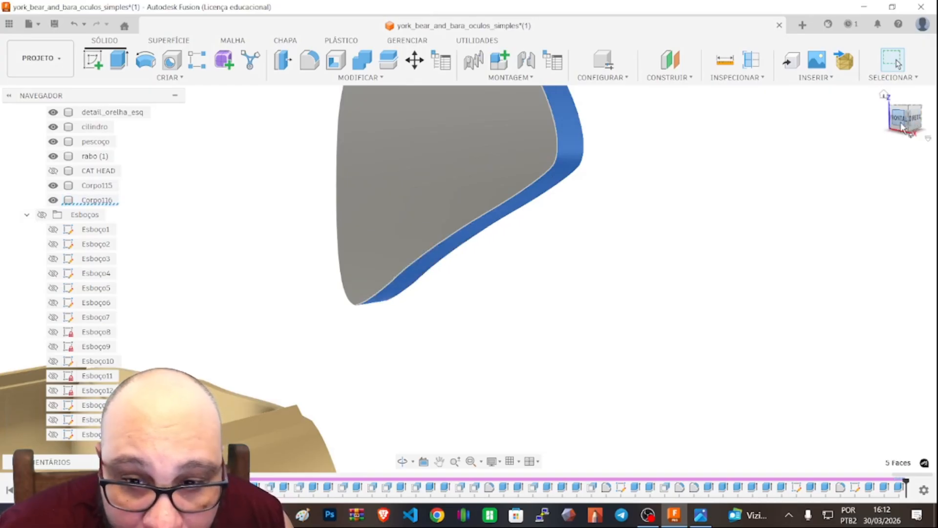
drag(904, 121, 912, 125)
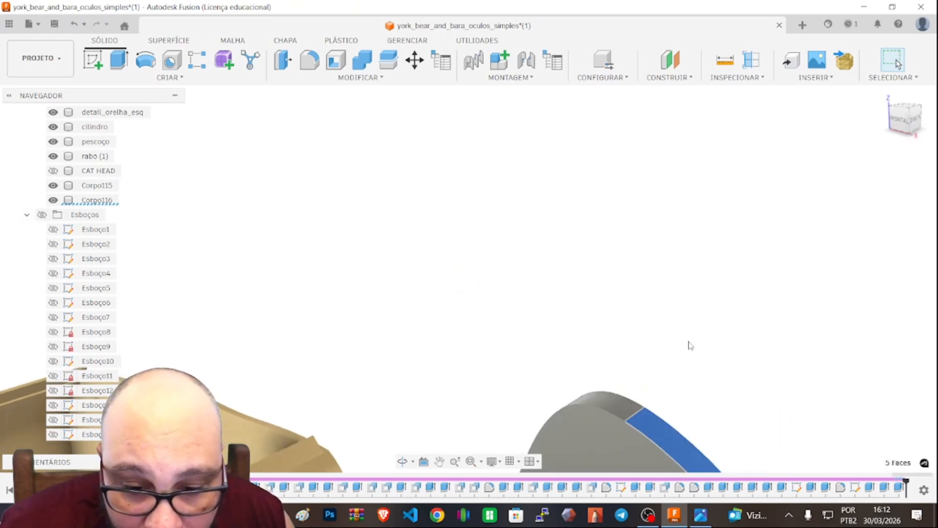
ctrl+click(621, 409)
Add the two remaining side faces on the far side of the inner-ear body nearer the capybara to the selection
scroll(679, 266, down, 6)
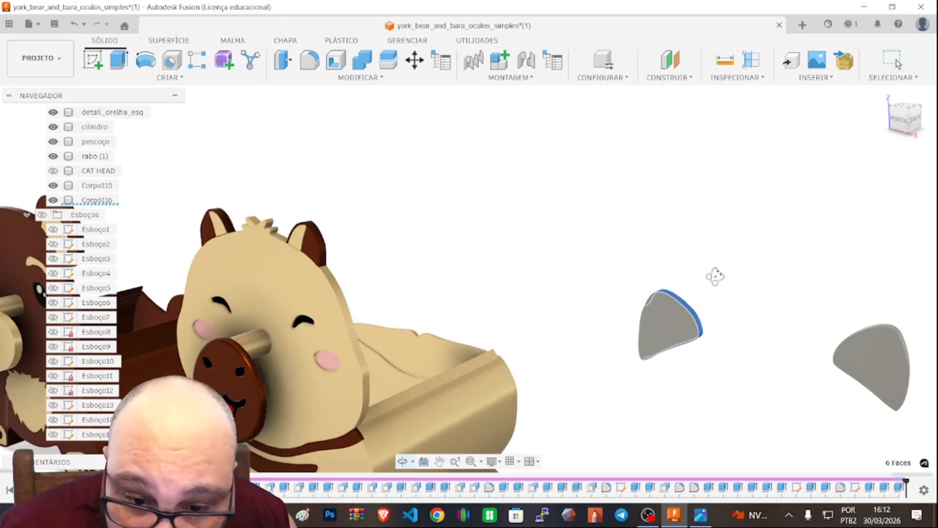
shift+middle_drag(713, 275, 806, 279)
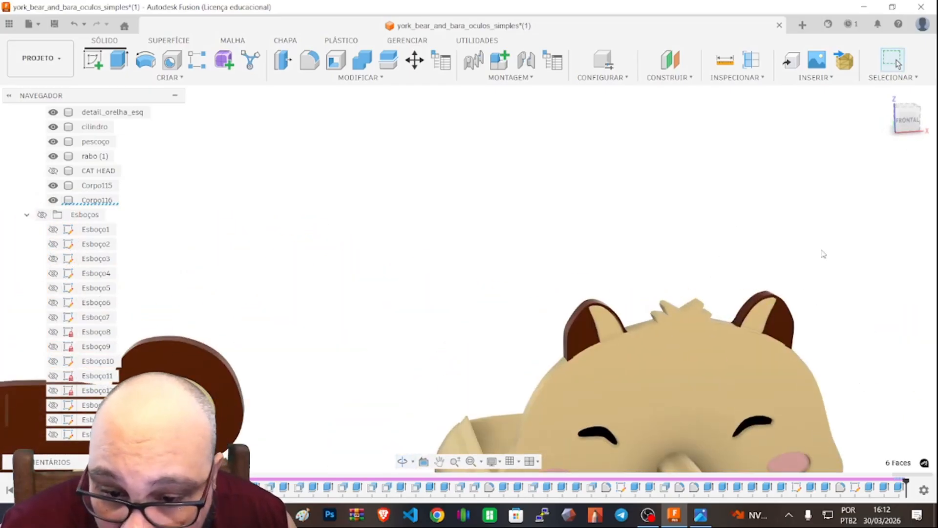
middle_drag(825, 241, 363, 218)
shift+middle_drag(420, 235, 491, 235)
scroll(673, 180, up, 8)
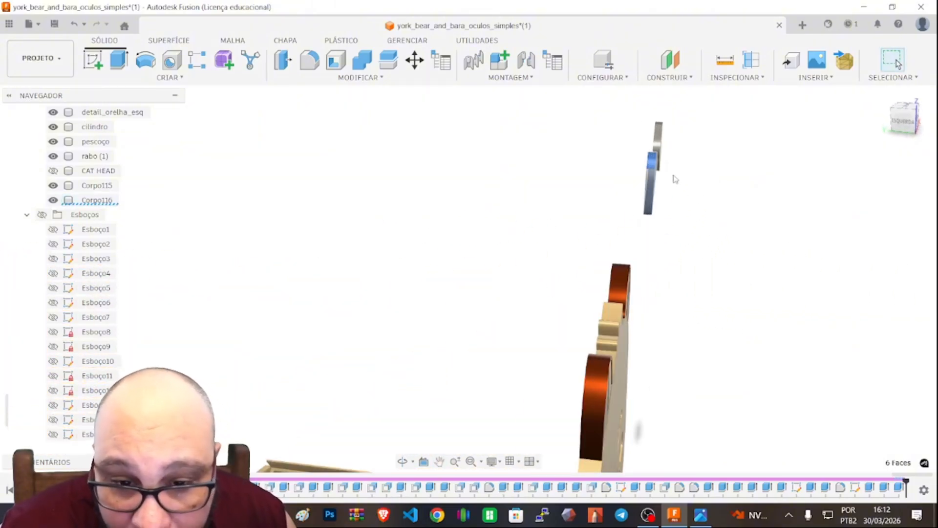
scroll(674, 180, up, 3)
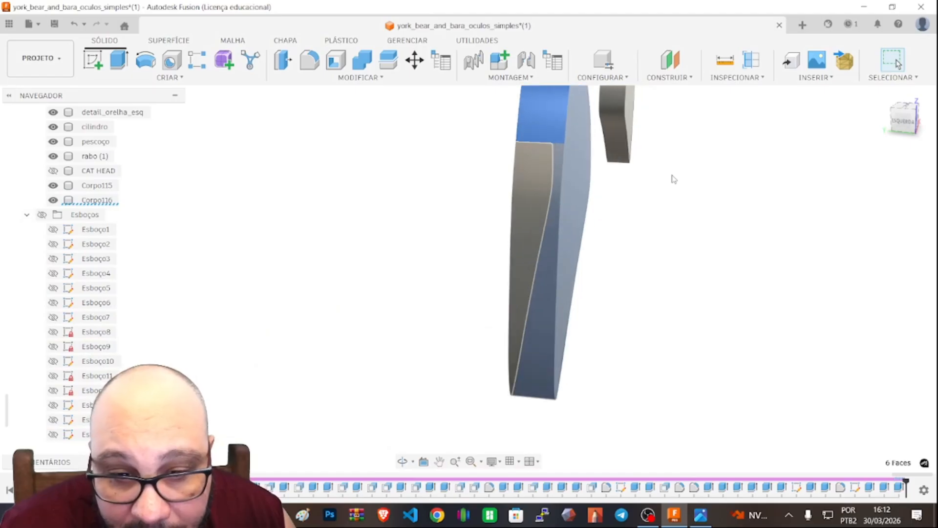
shift+click(533, 179)
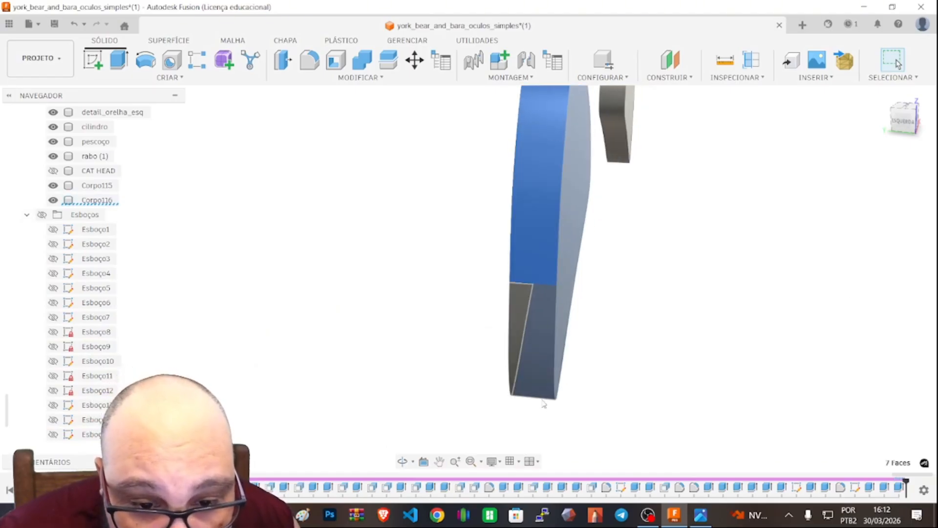
shift+click(523, 331)
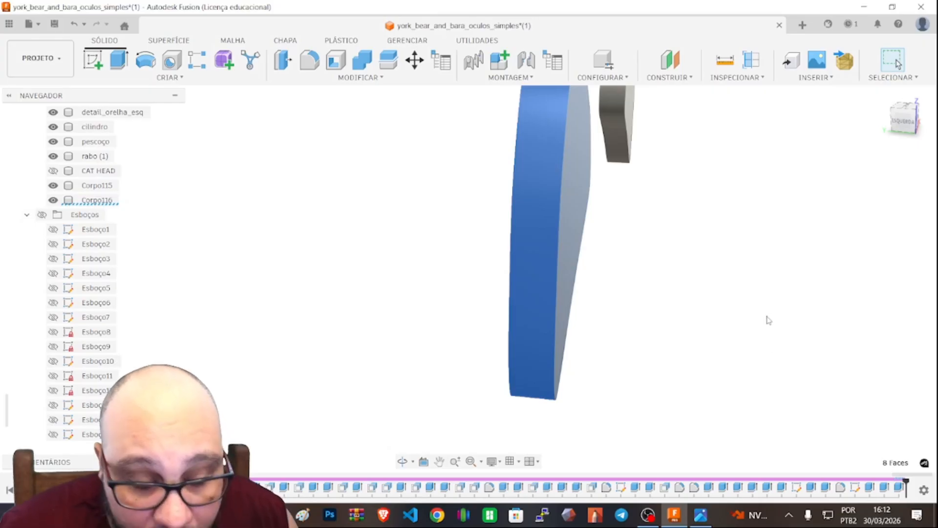
Add the five side faces along the inward-facing edge of the other inner-ear body to the selection
shift+middle_drag(765, 318, 747, 235)
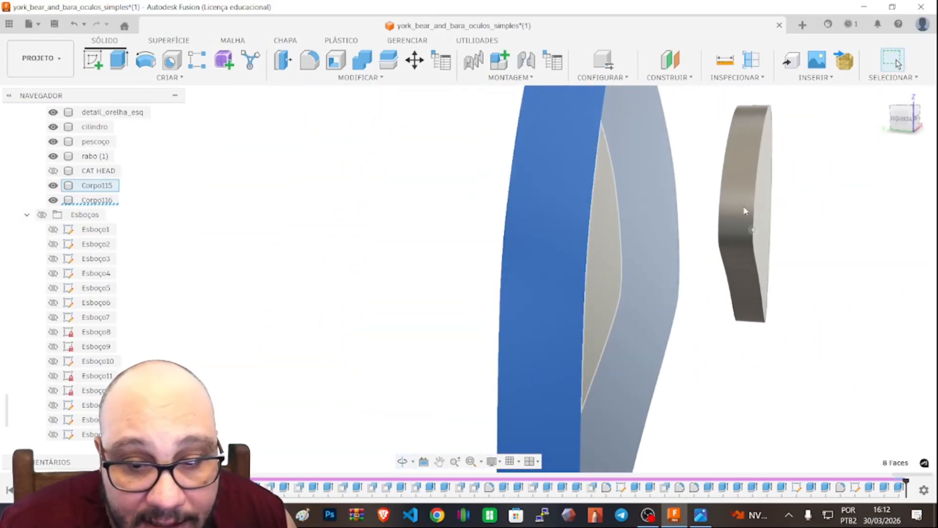
shift+click(741, 180)
shift+click(745, 130)
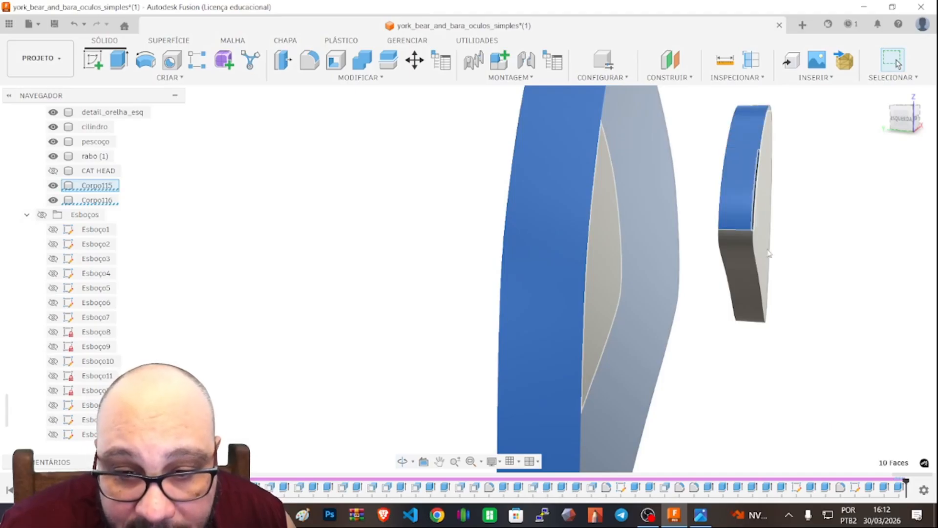
shift+click(748, 248)
shift+click(738, 295)
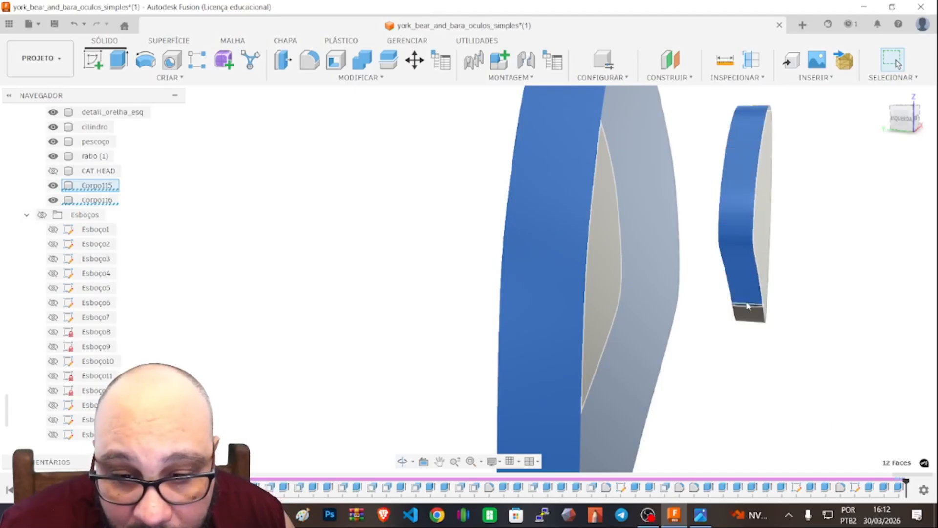
shift+click(750, 316)
scroll(854, 258, down, 3)
scroll(855, 259, up, 3)
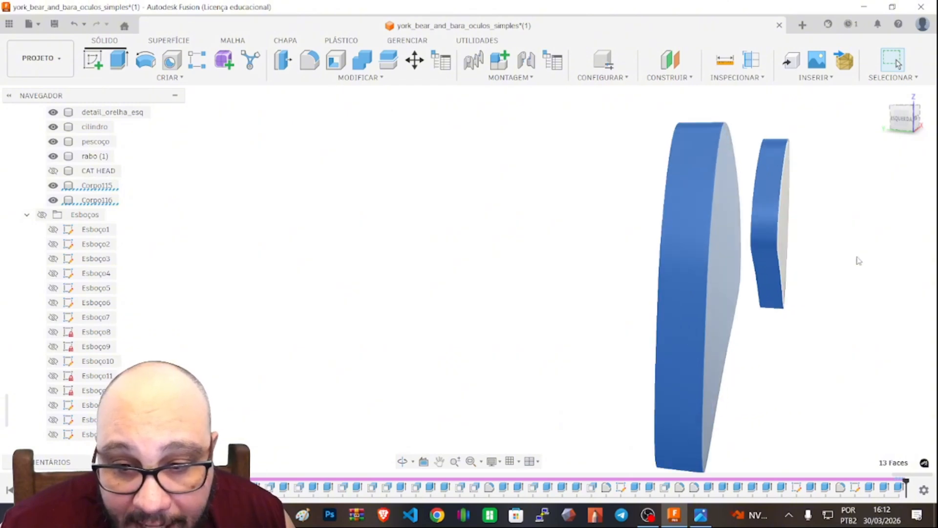
Add the two outer side faces of the inner-ear body farther from the capybara to the selection
shift+middle_drag(879, 231, 798, 264)
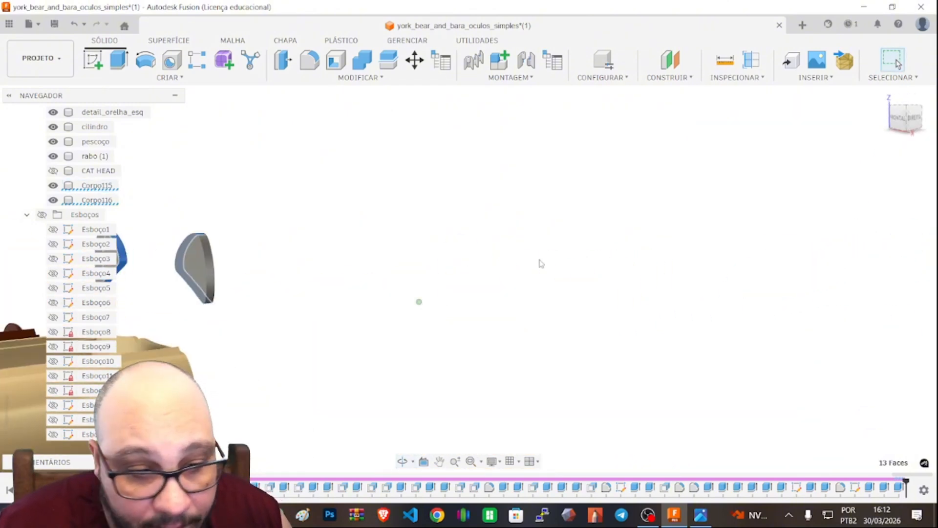
scroll(193, 268, up, 5)
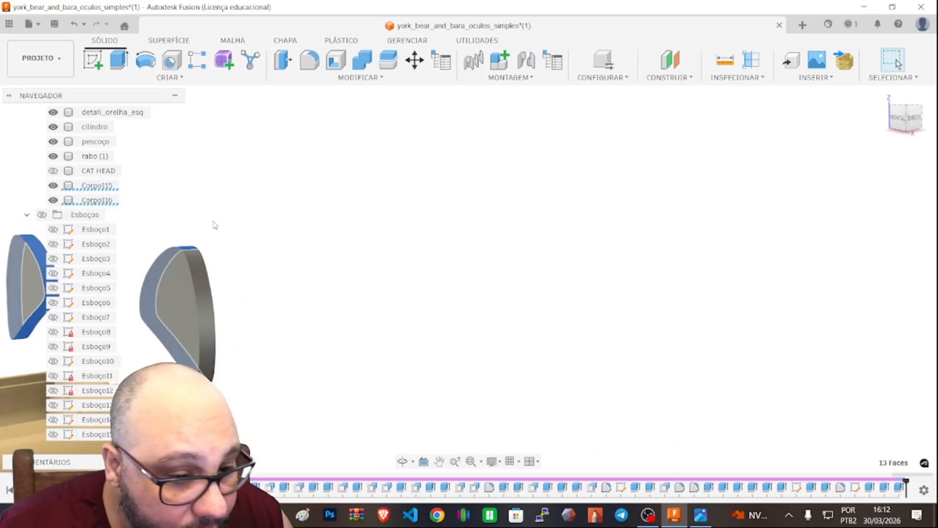
ctrl+click(193, 266)
ctrl+click(198, 351)
scroll(387, 290, down, 8)
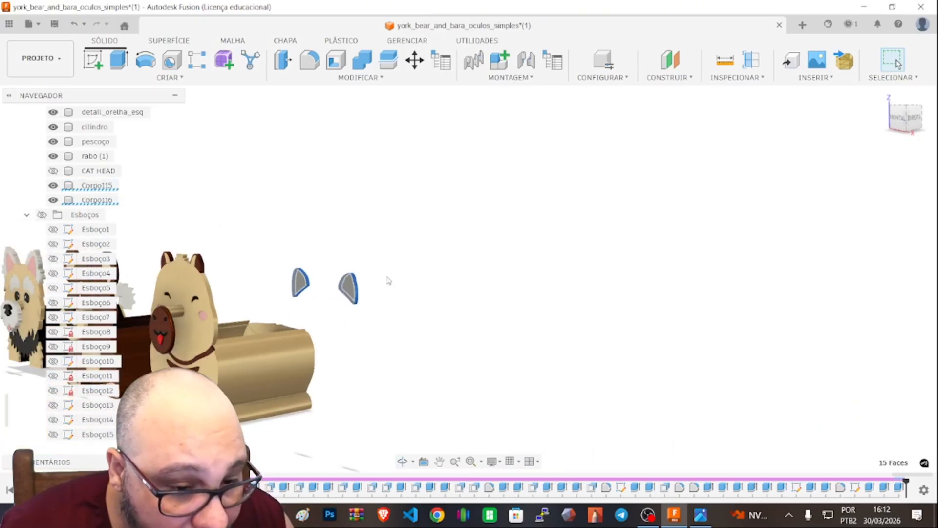
Offset all the selected side faces of both inner-ear bodies by -0.25 mm, keeping the automatic offset type
scroll(285, 317, up, 4)
scroll(366, 290, up, 5)
scroll(368, 293, down, 3)
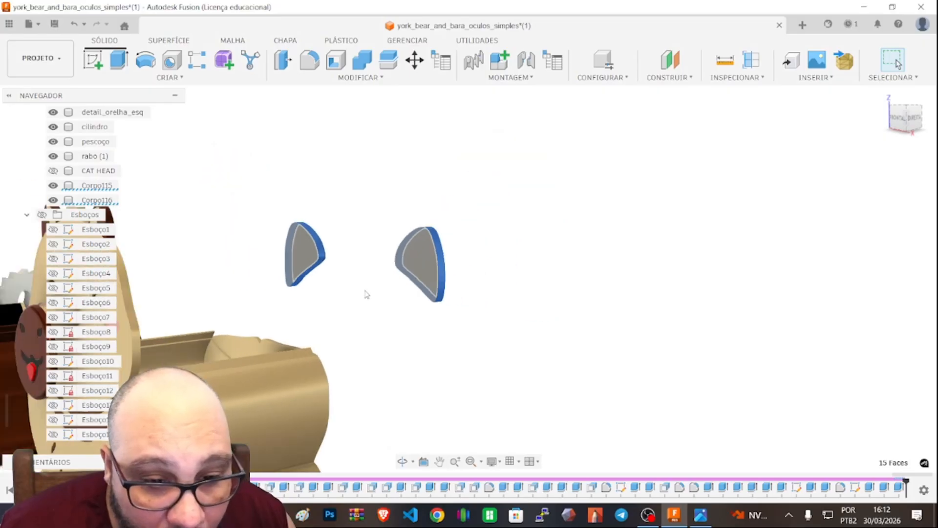
shift+middle_drag(366, 266, 304, 270)
scroll(414, 269, down, 4)
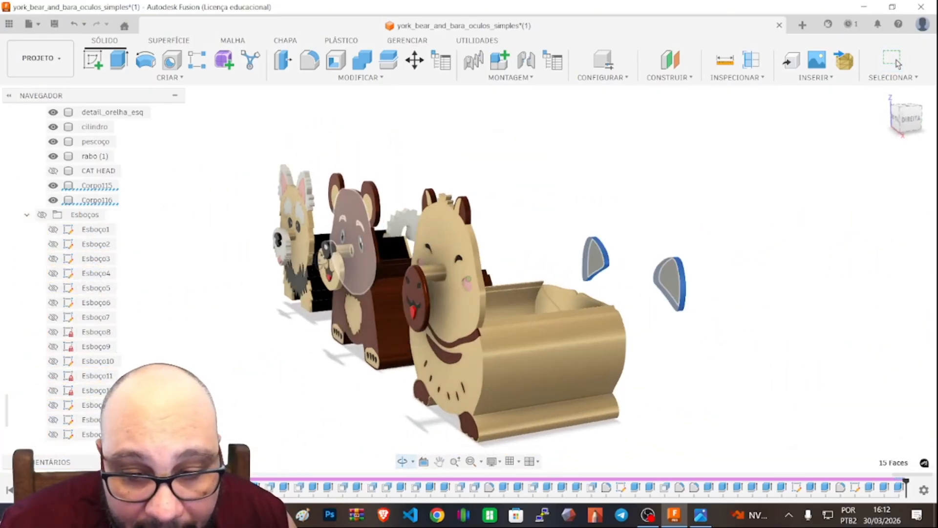
scroll(658, 223, up, 5)
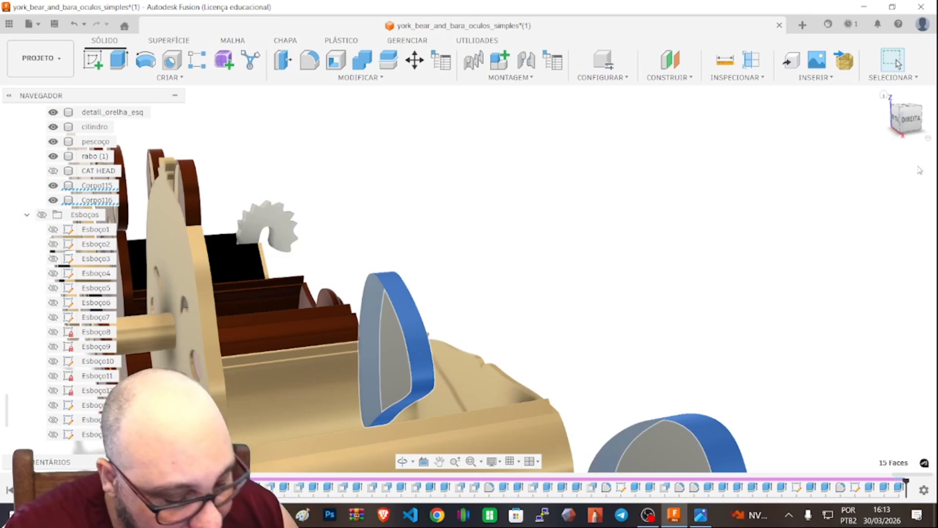
key(q)
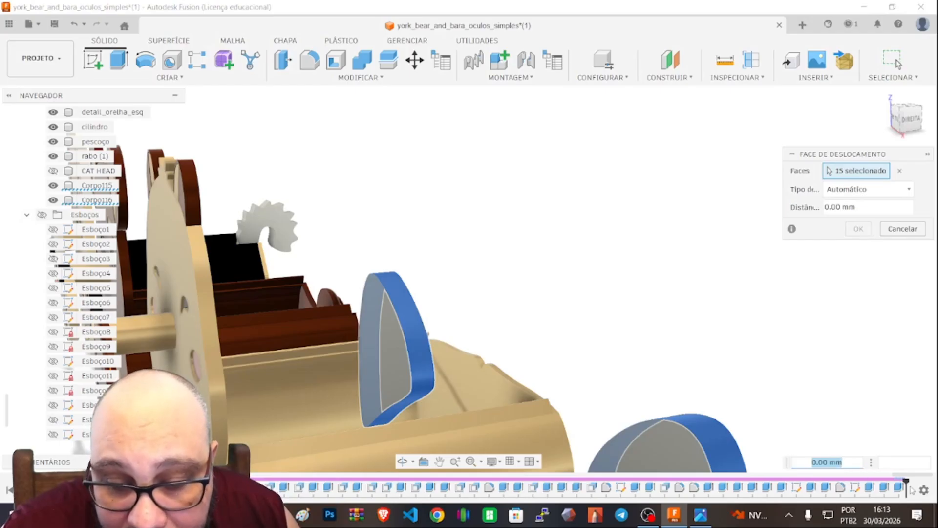
scroll(811, 396, down, 5)
scroll(801, 406, up, 5)
scroll(801, 406, down, 5)
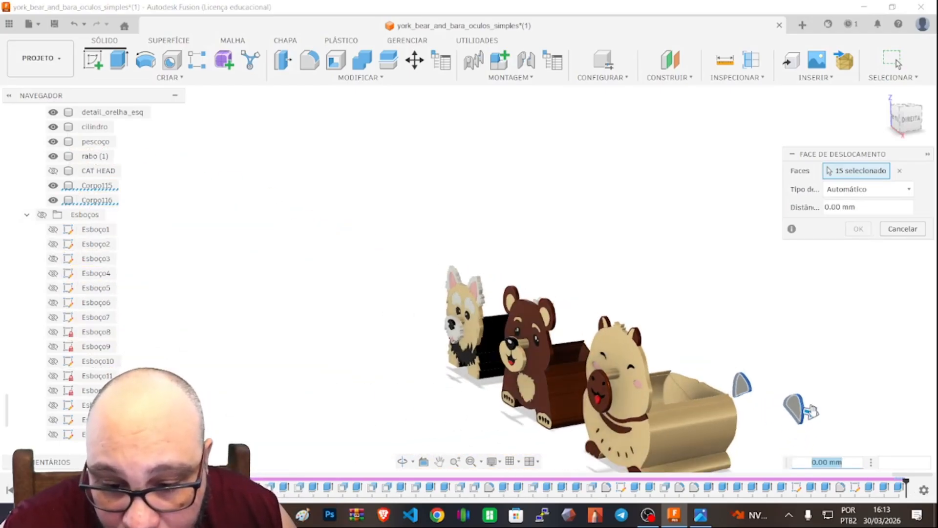
scroll(825, 438, up, 4)
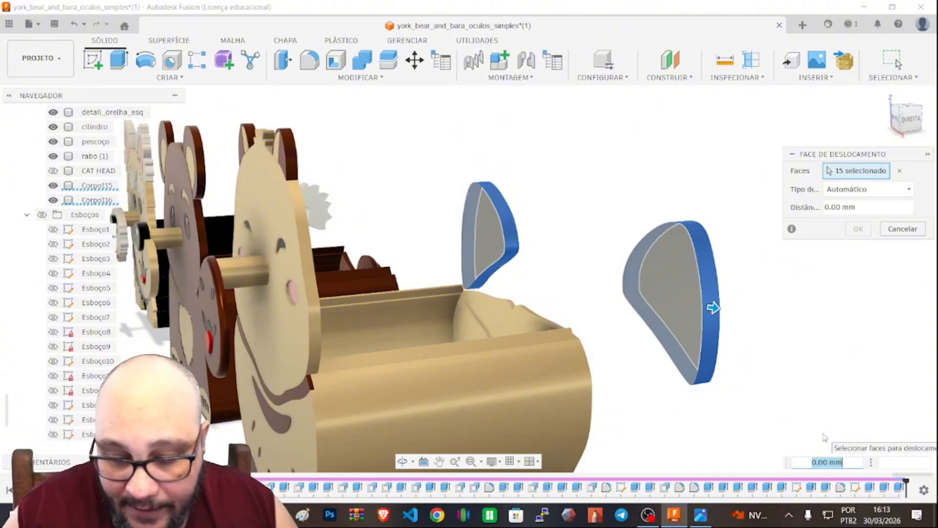
key(BackSpace)
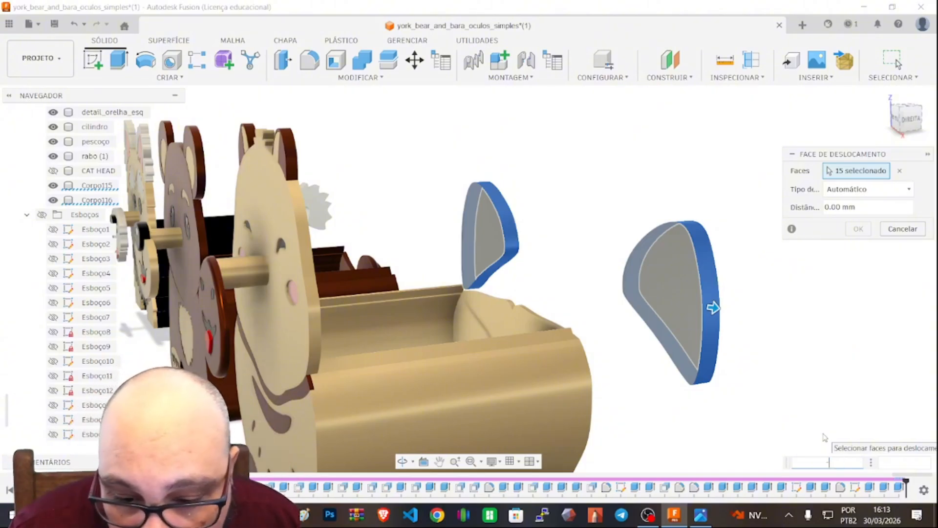
text(-0,)
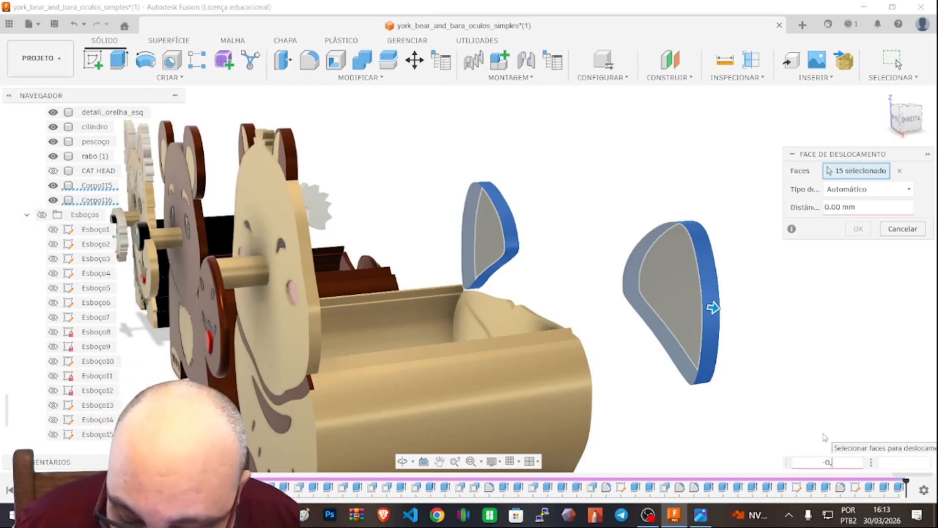
text(25)
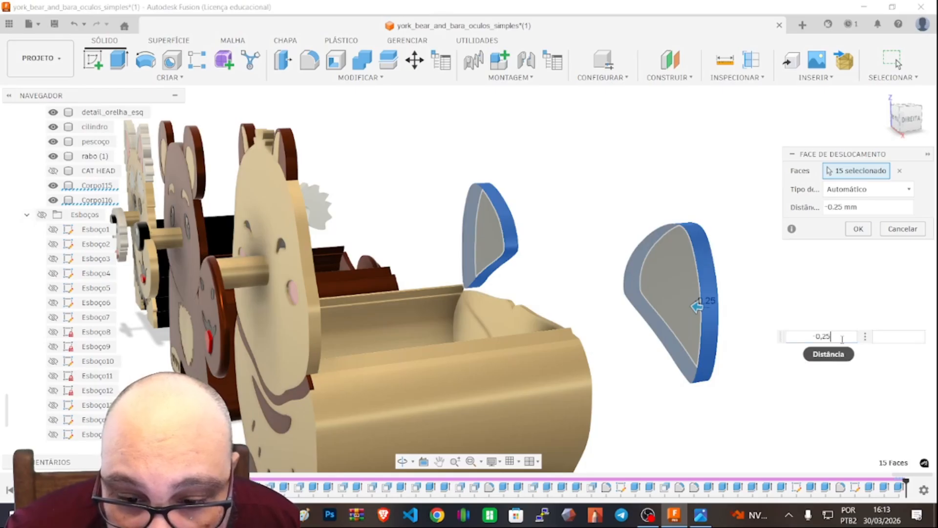
click(859, 230)
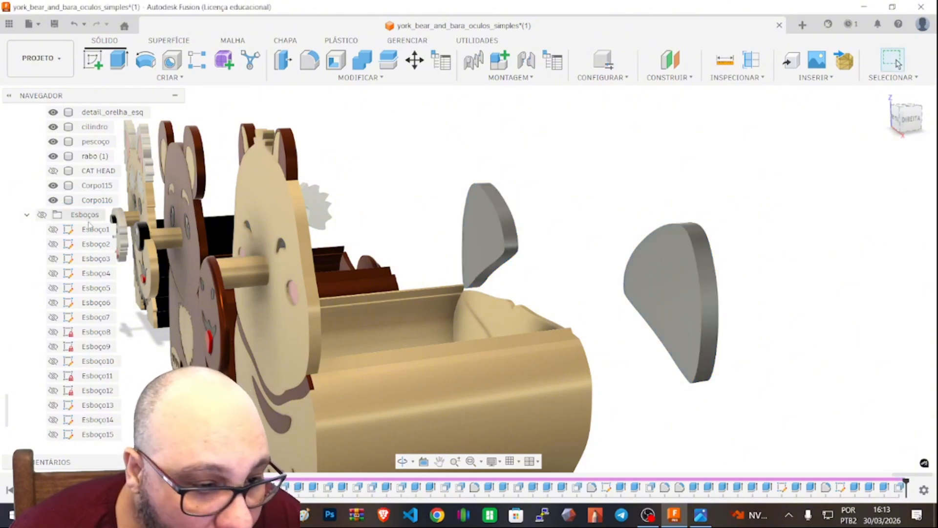
Show the CAT HEAD body again and examine the clearance around both inner-ear pieces in their recesses
click(53, 170)
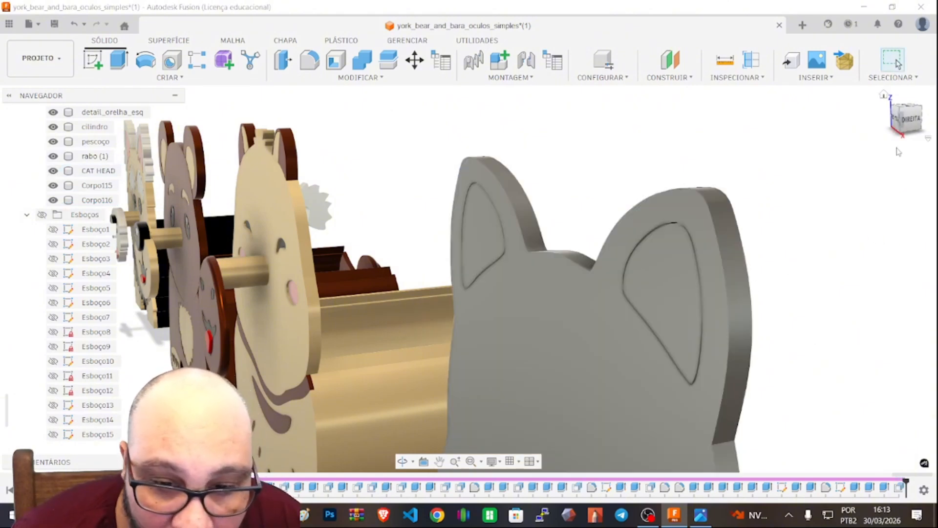
mouse_move(468, 270)
shift+middle_down()
mouse_move(518, 274)
mouse_move(468, 278)
shift+middle_up()
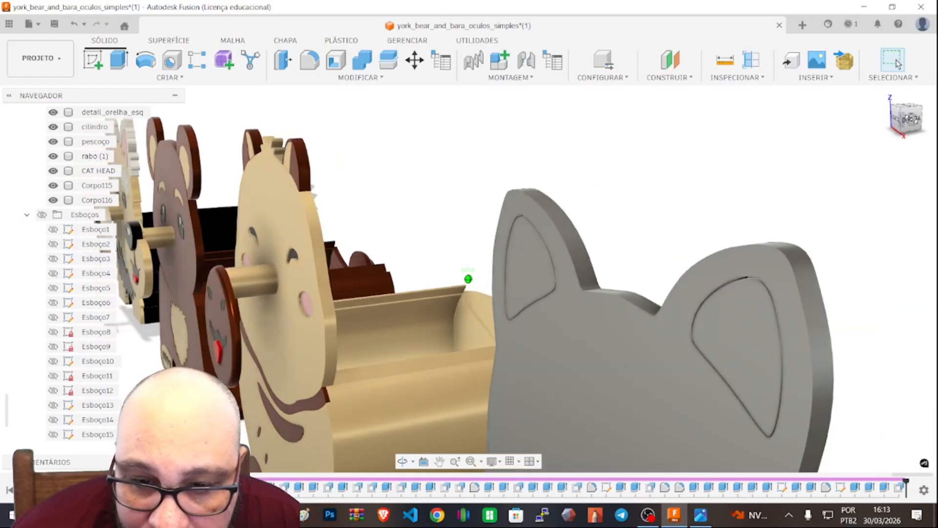
scroll(785, 299, up, 3)
scroll(785, 300, down, 2)
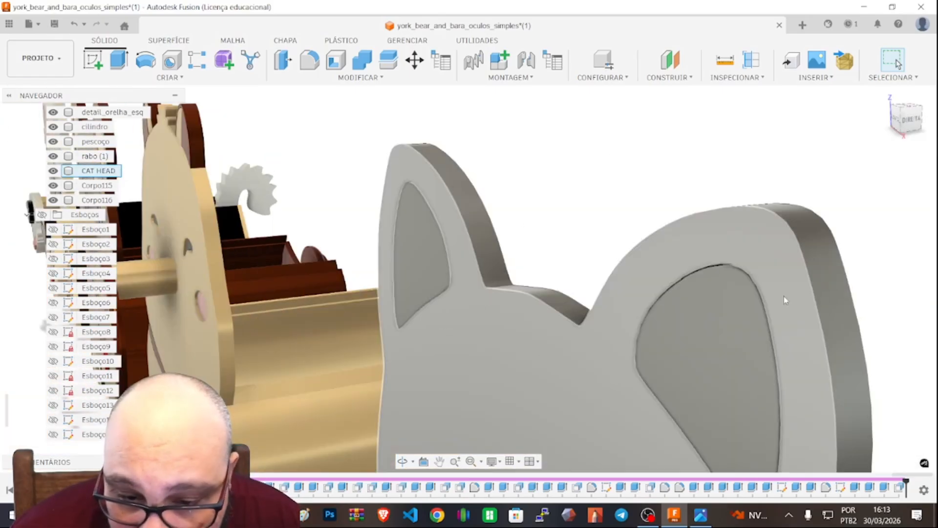
scroll(784, 297, down, 2)
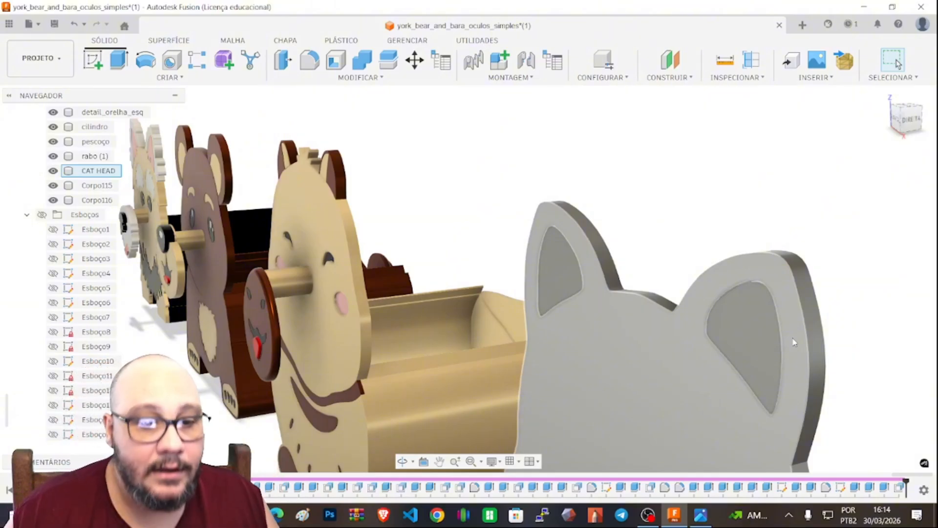
Inspect the gap along the edges of the inner-ear insert in the cat ear farther from the capybara
scroll(782, 327, up, 5)
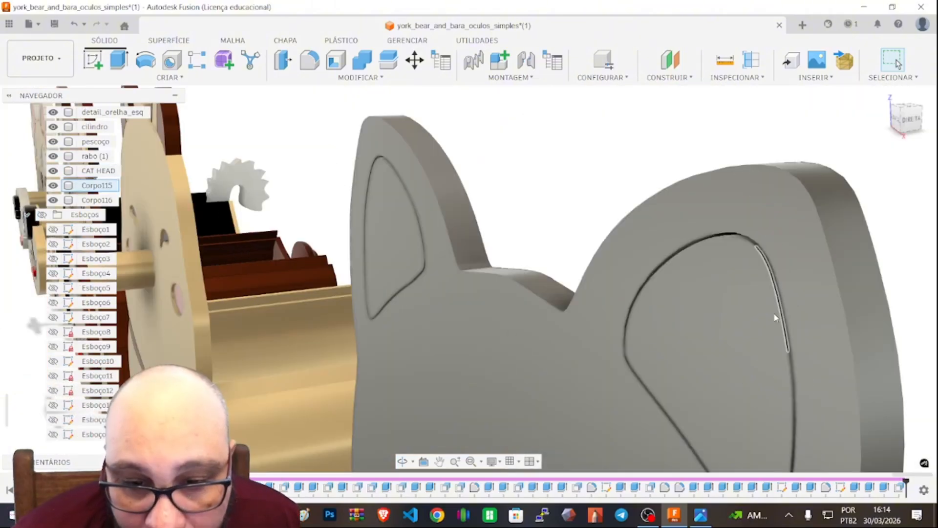
scroll(775, 317, up, 4)
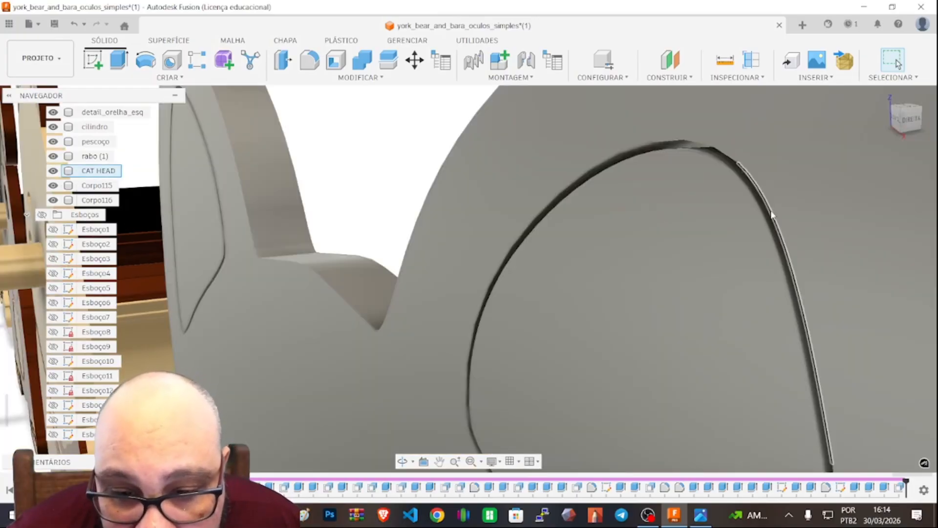
scroll(760, 198, down, 3)
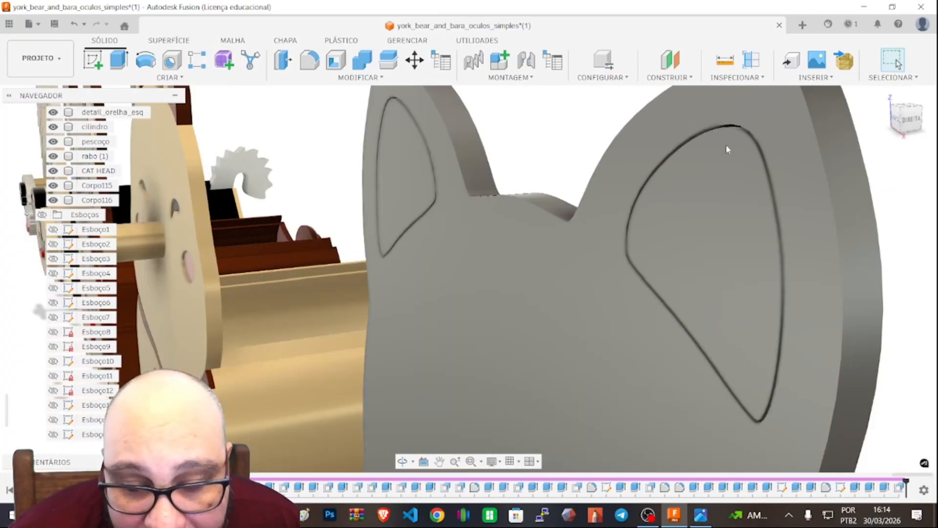
scroll(726, 146, down, 4)
scroll(727, 156, up, 1)
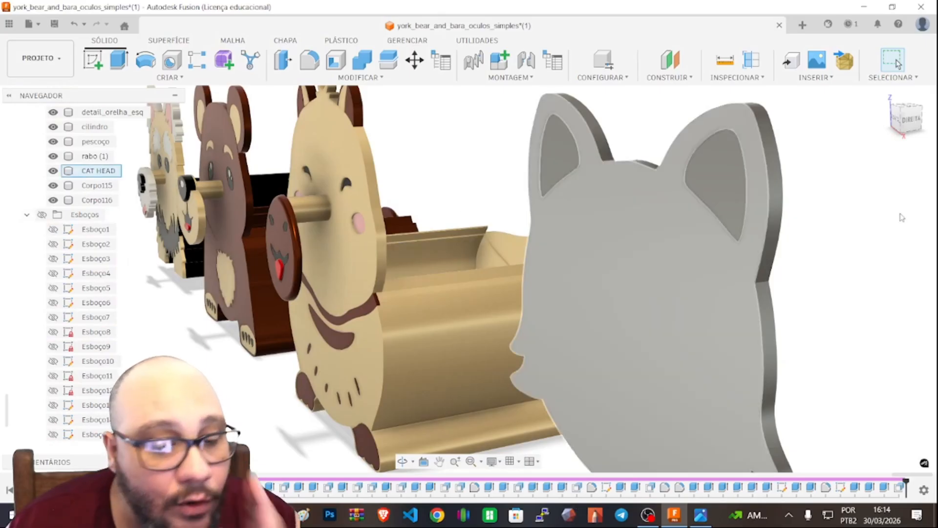
Select the capybara's cheek face nearer the cat head and look through the list of body names for the animals
drag(908, 122, 925, 122)
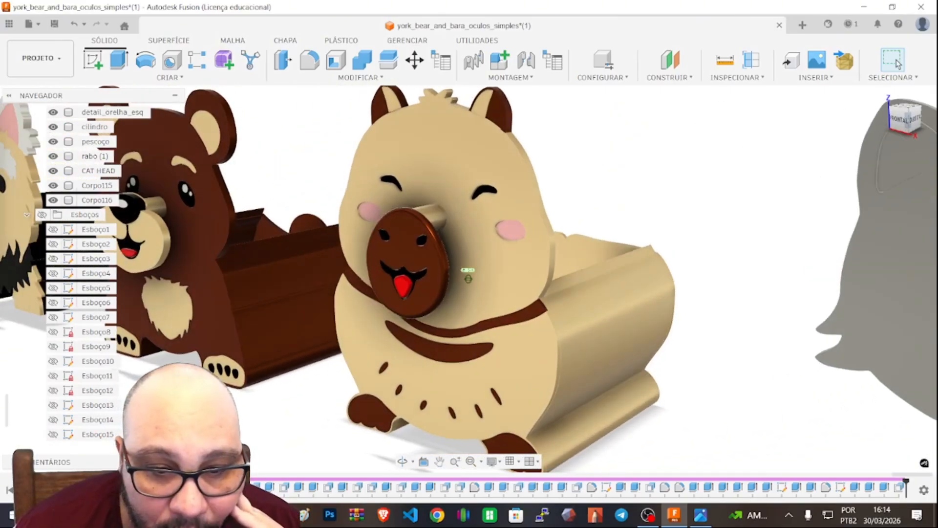
scroll(513, 235, up, 3)
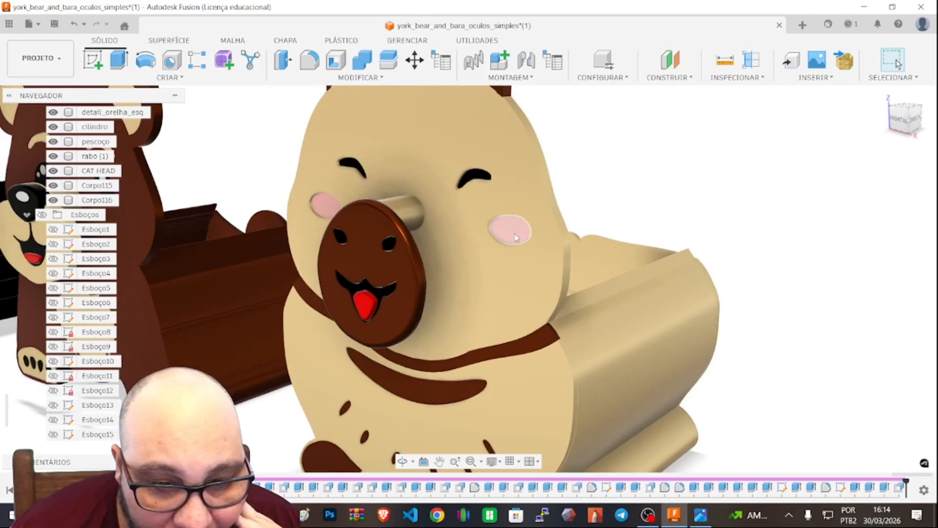
click(516, 237)
scroll(63, 193, up, 6)
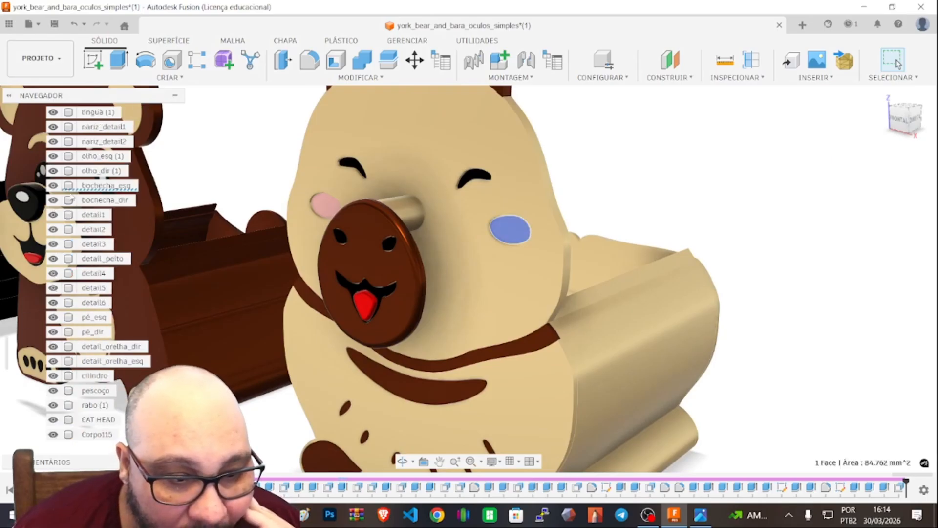
scroll(71, 196, up, 8)
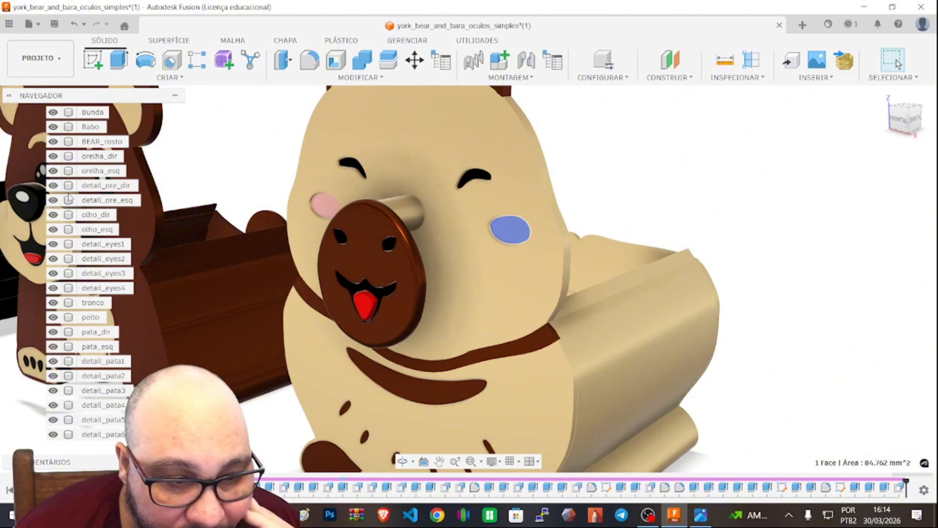
scroll(68, 197, up, 10)
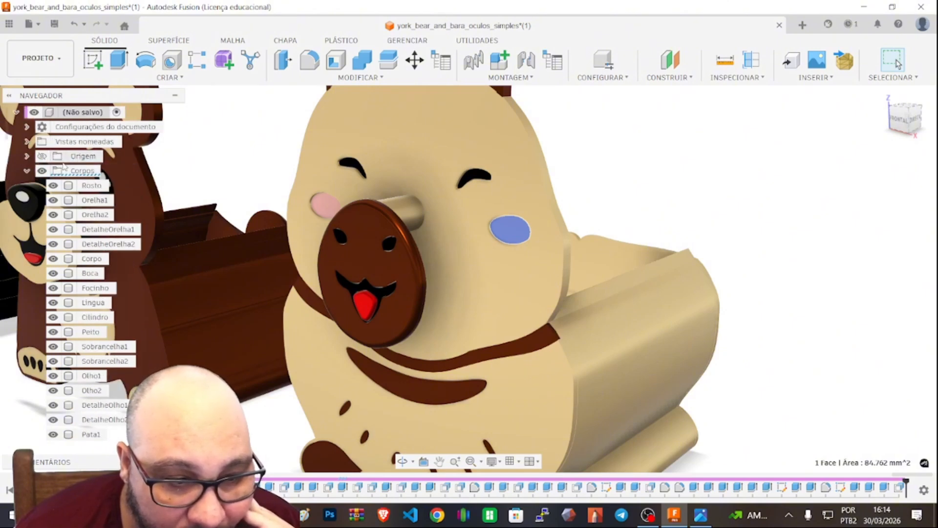
scroll(63, 167, down, 5)
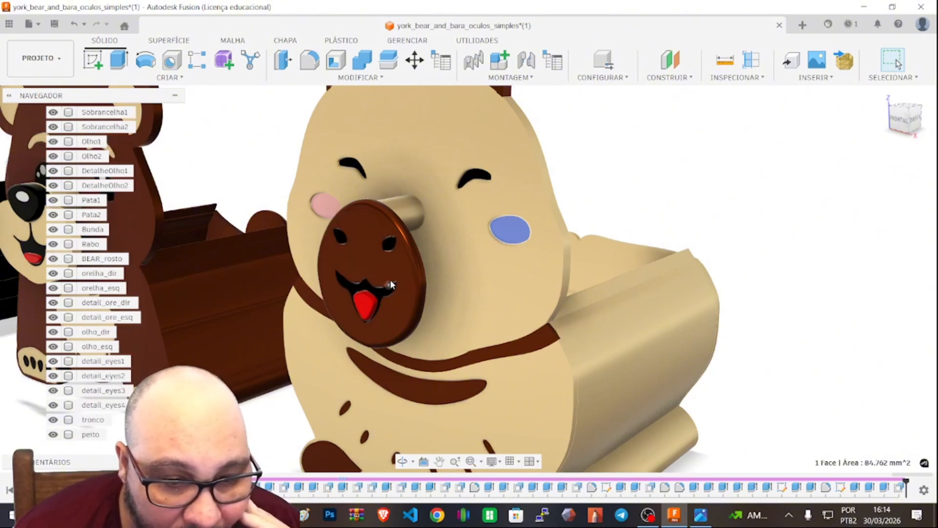
Check the cylinder joining the capybara's snout to its face, compare the animals with the cat head, and clear the selection
click(408, 208)
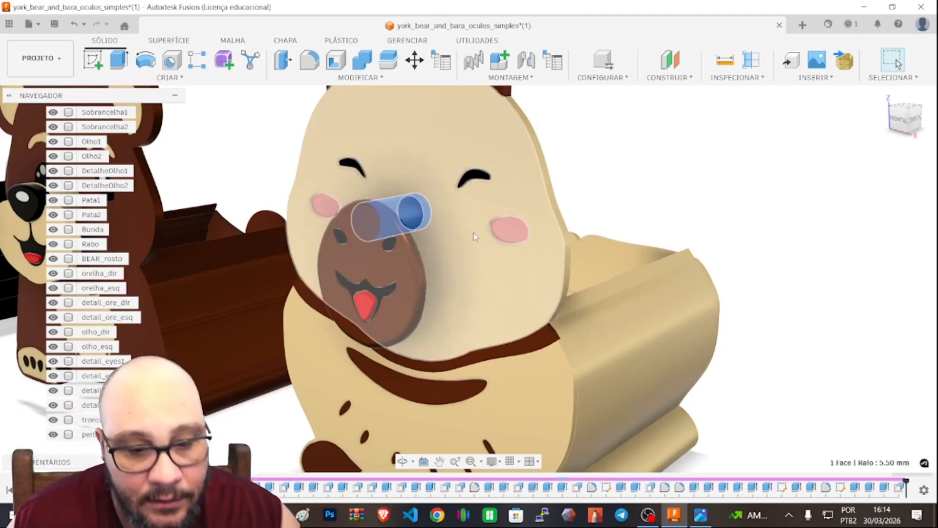
scroll(458, 214, up, 4)
scroll(460, 215, down, 6)
scroll(461, 230, up, 3)
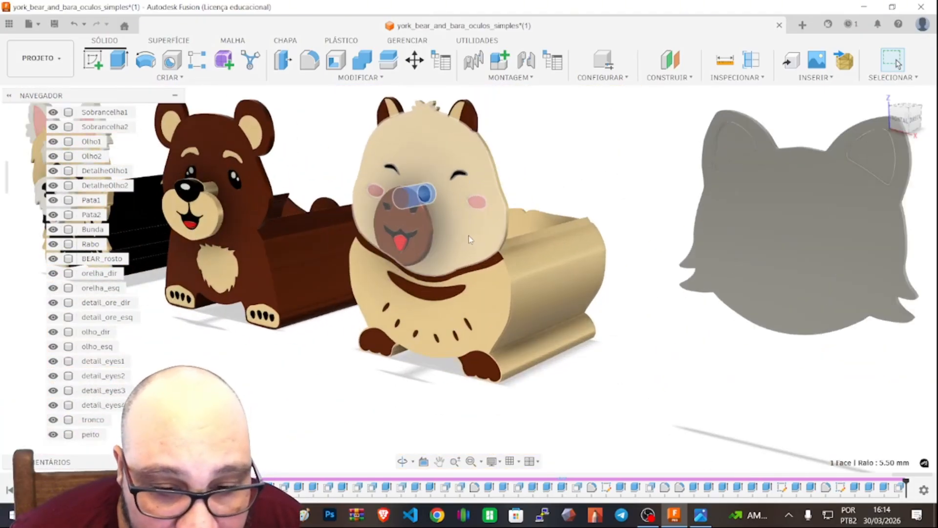
scroll(869, 254, down, 5)
scroll(865, 230, up, 6)
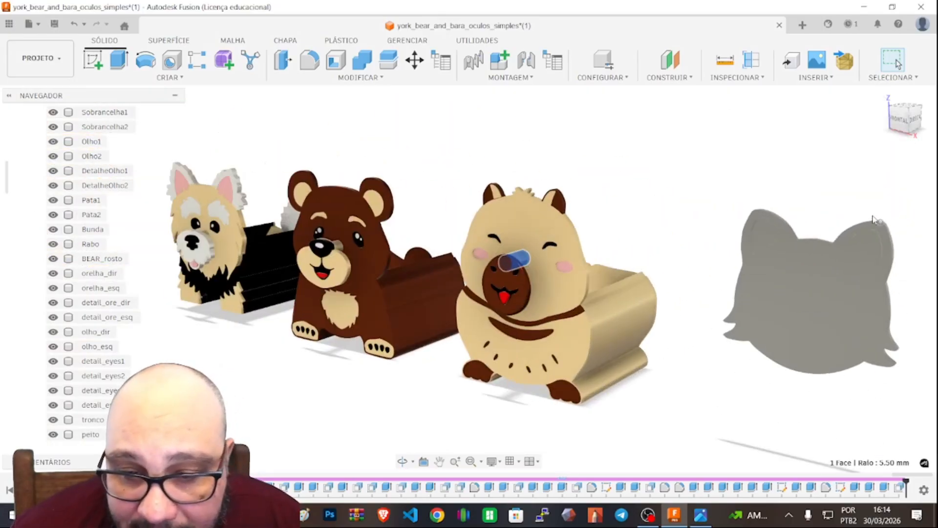
scroll(864, 225, down, 2)
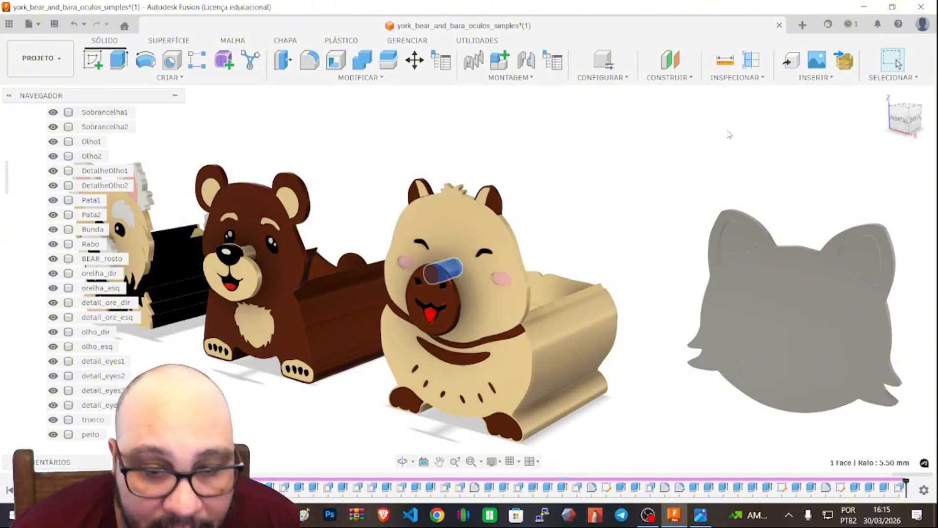
click(709, 152)
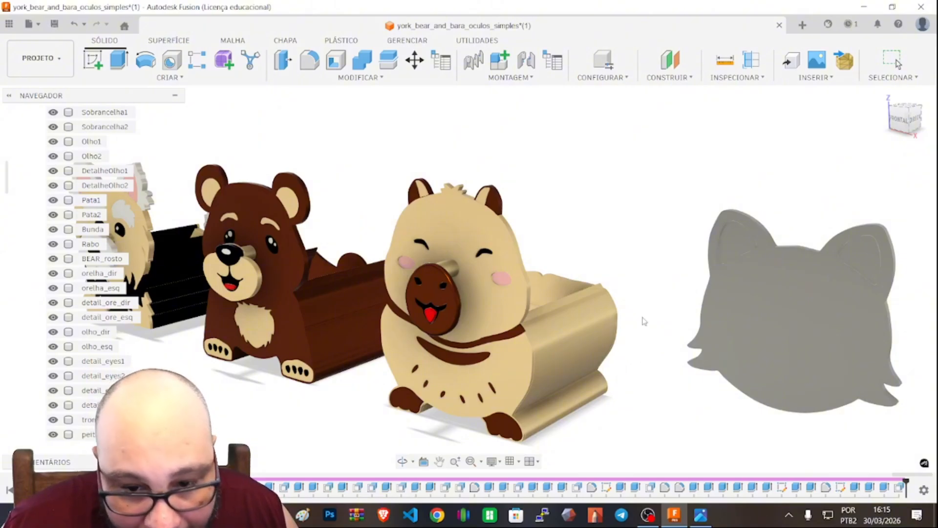
Duplicate the project's white satin steel appearance and set the copy's colour to green, RGB 81, 238, 2
key(a)
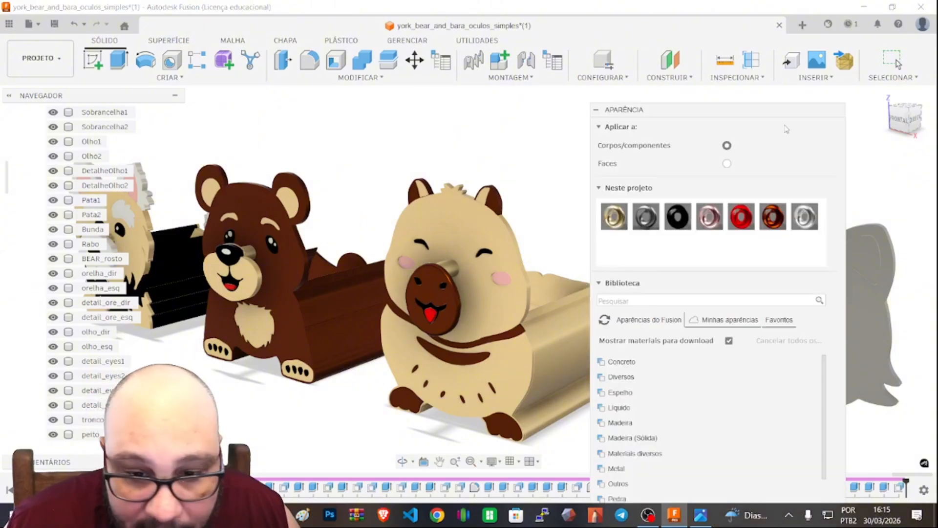
drag(757, 115, 459, 61)
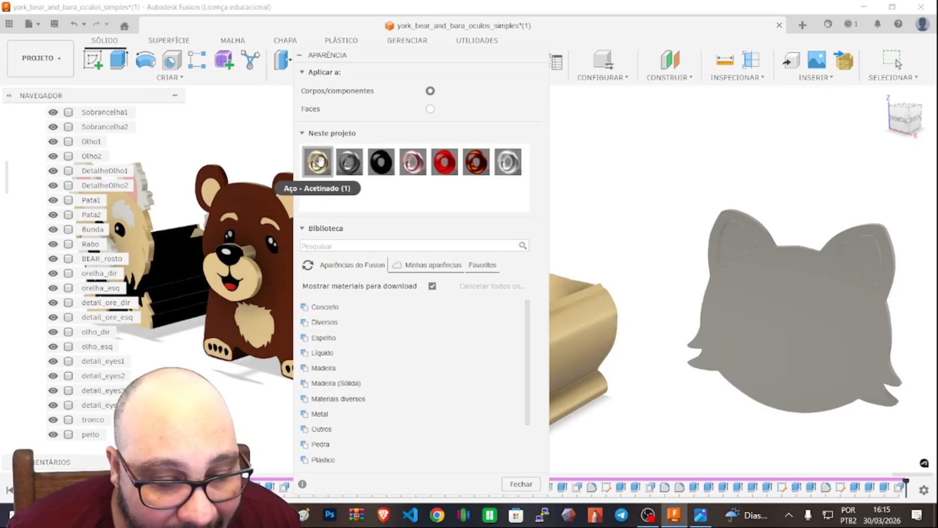
right_click(508, 165)
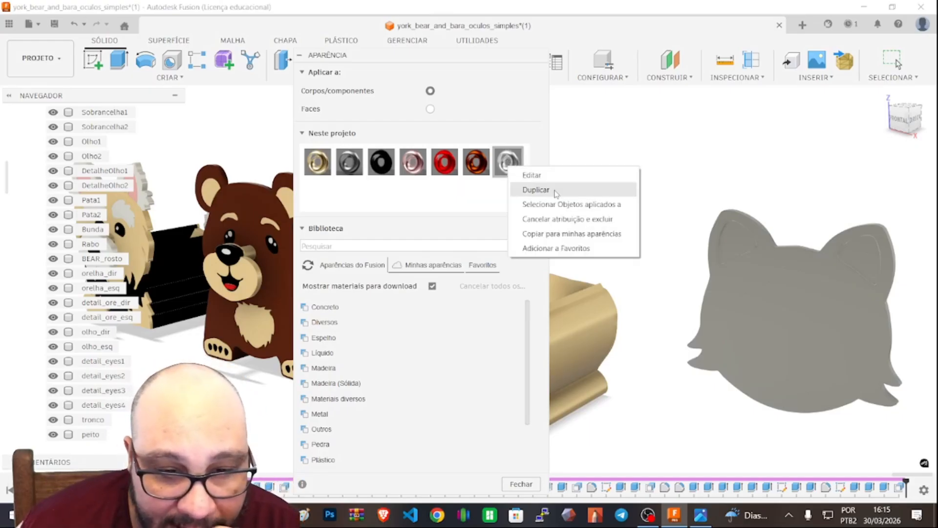
click(537, 190)
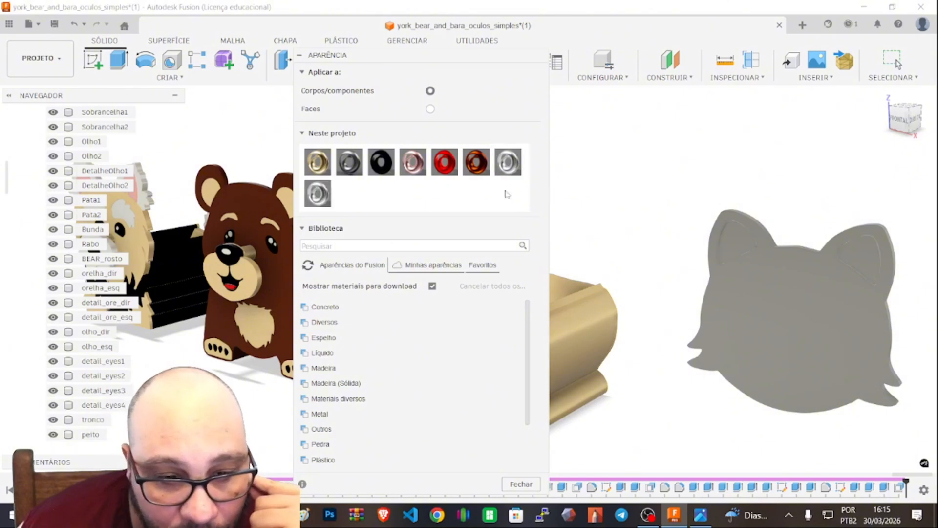
double_click(317, 194)
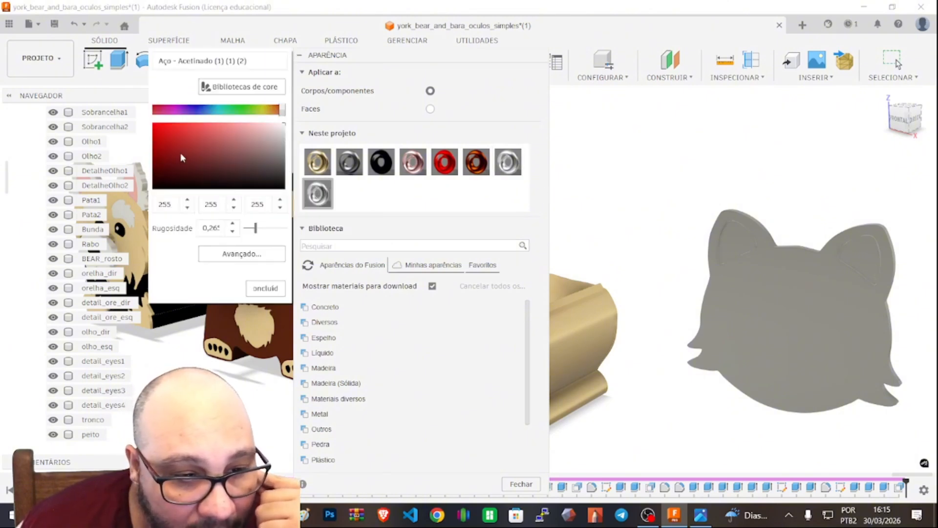
mouse_move(253, 144)
mouse_down()
mouse_move(190, 151)
mouse_move(250, 125)
mouse_move(239, 112)
mouse_move(208, 112)
mouse_move(255, 113)
mouse_move(162, 121)
mouse_up()
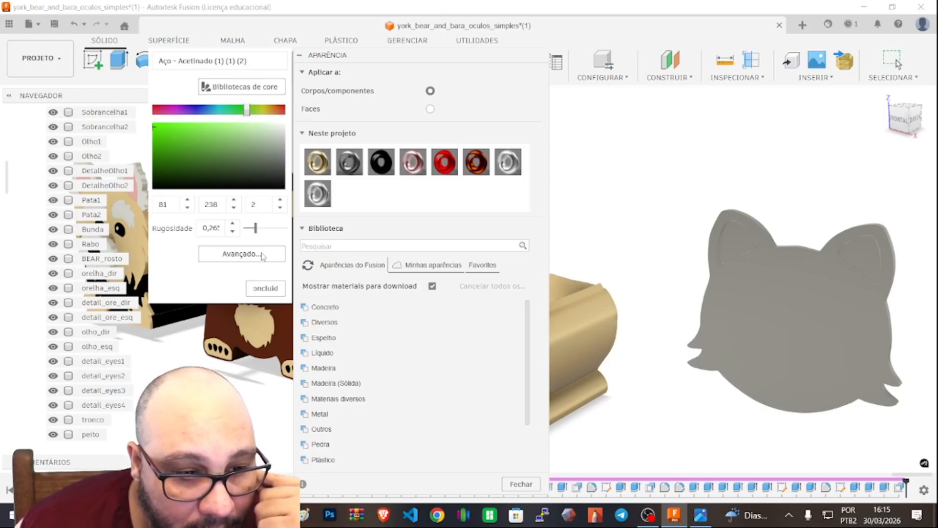
Confirm the satin steel appearance's green colour (81, 238, 2) and apply it to the cat's inner ear on the viewer's right
click(272, 290)
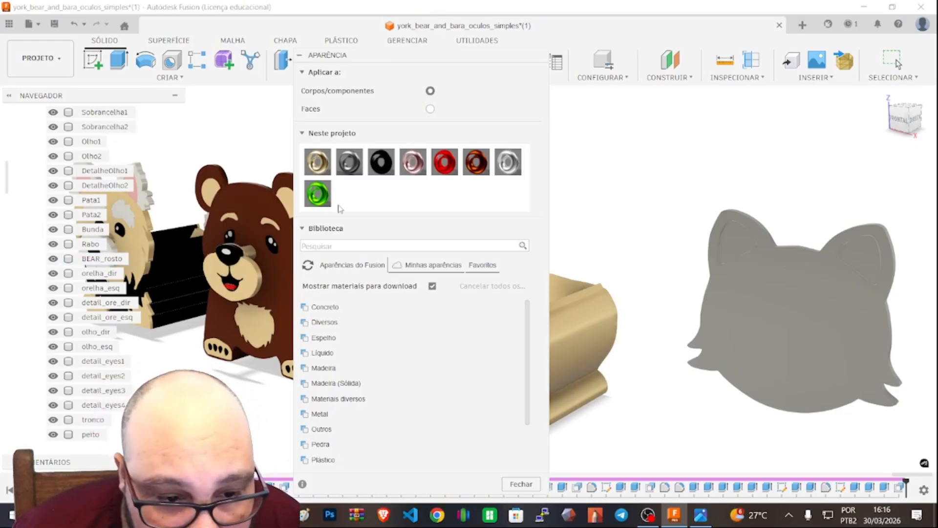
drag(318, 195, 863, 254)
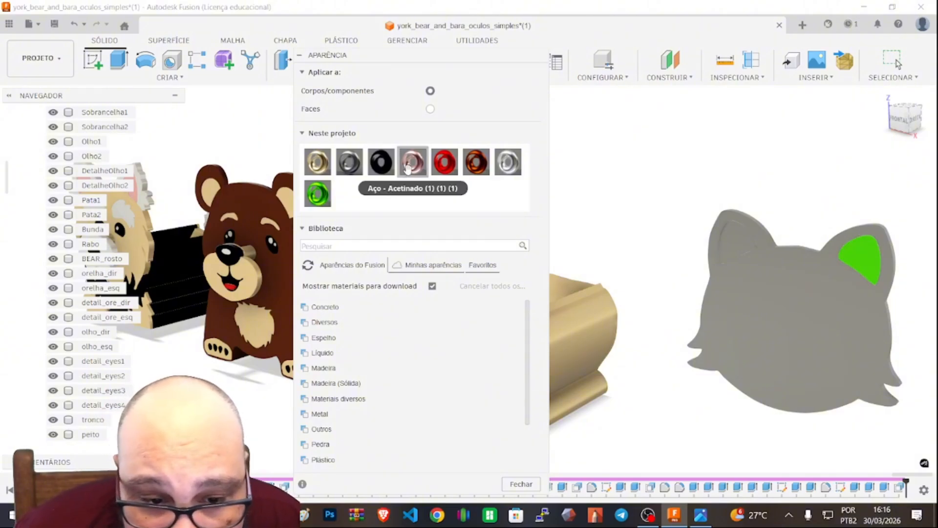
Apply the pink satin steel appearance to both of the cat's inner ears and the brown one to its head
drag(413, 162, 863, 258)
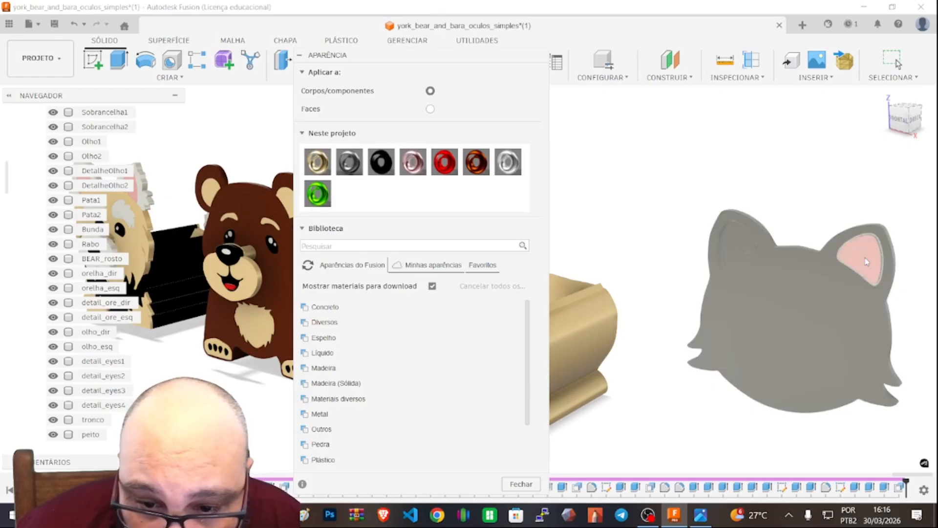
drag(413, 163, 733, 235)
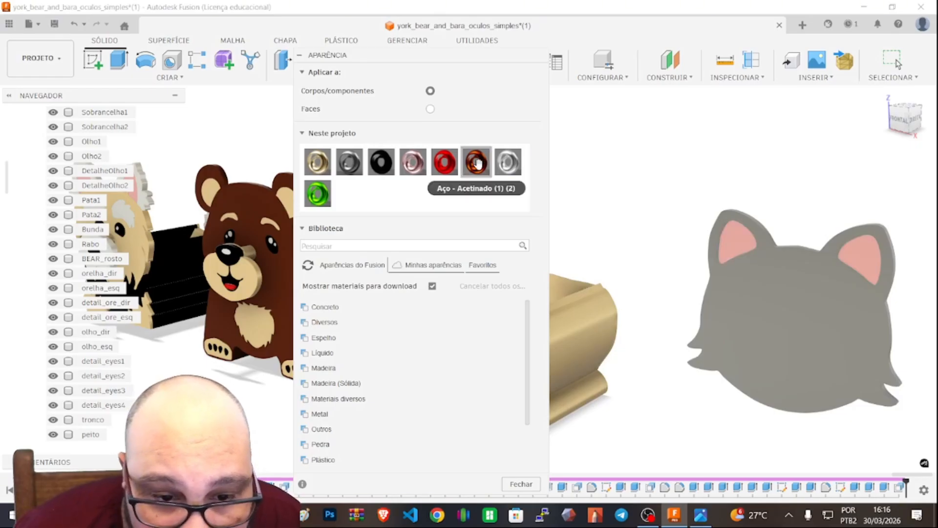
drag(478, 163, 808, 328)
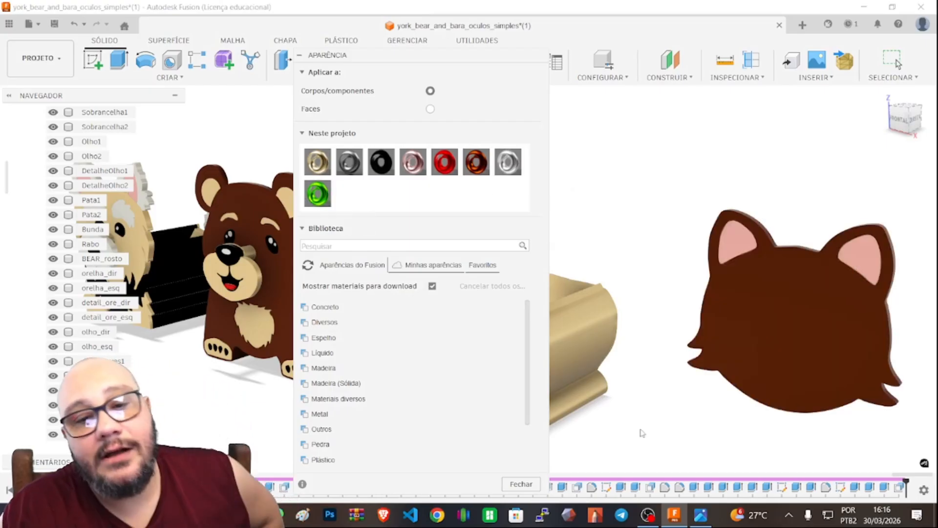
scroll(794, 299, up, 3)
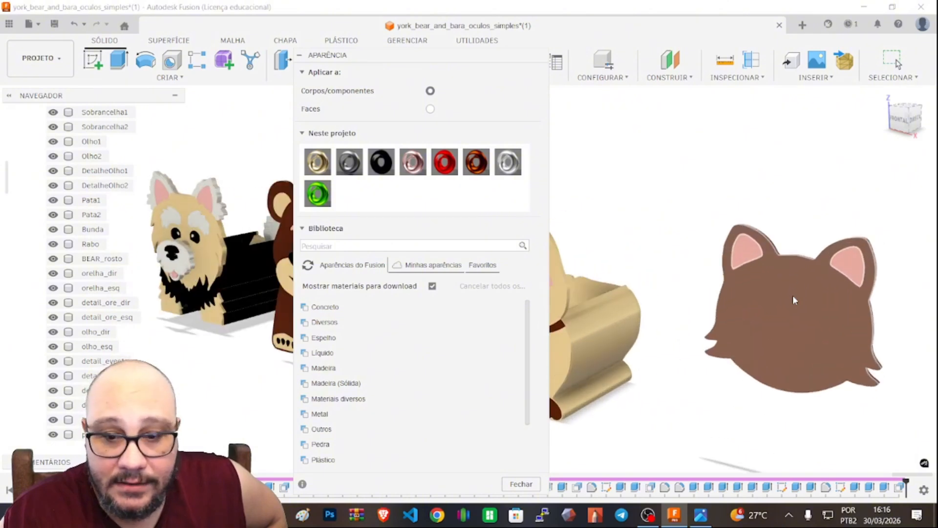
scroll(793, 299, down, 1)
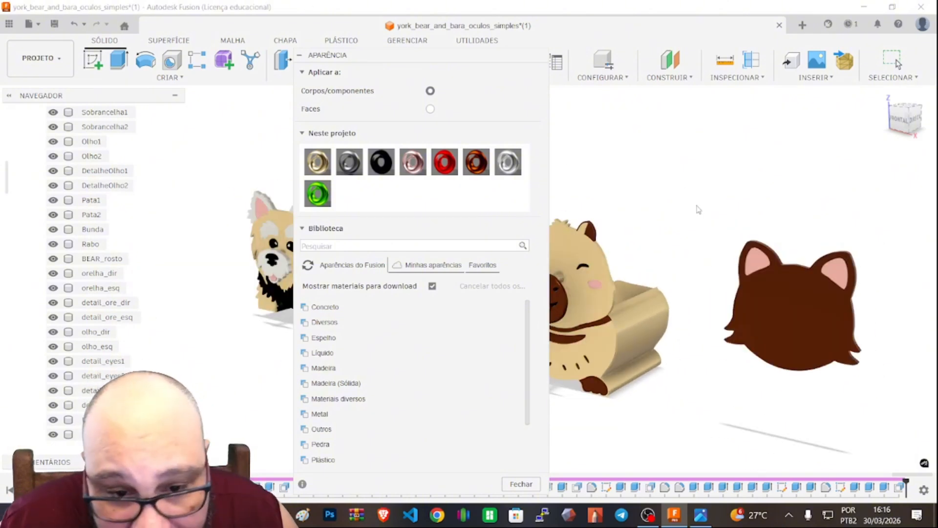
click(521, 484)
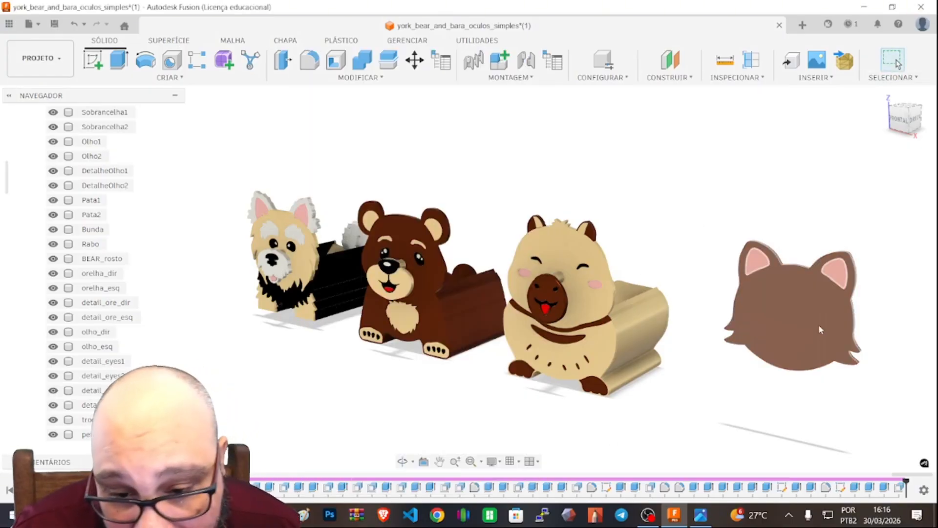
scroll(788, 345, down, 3)
scroll(800, 325, up, 3)
scroll(799, 324, up, 3)
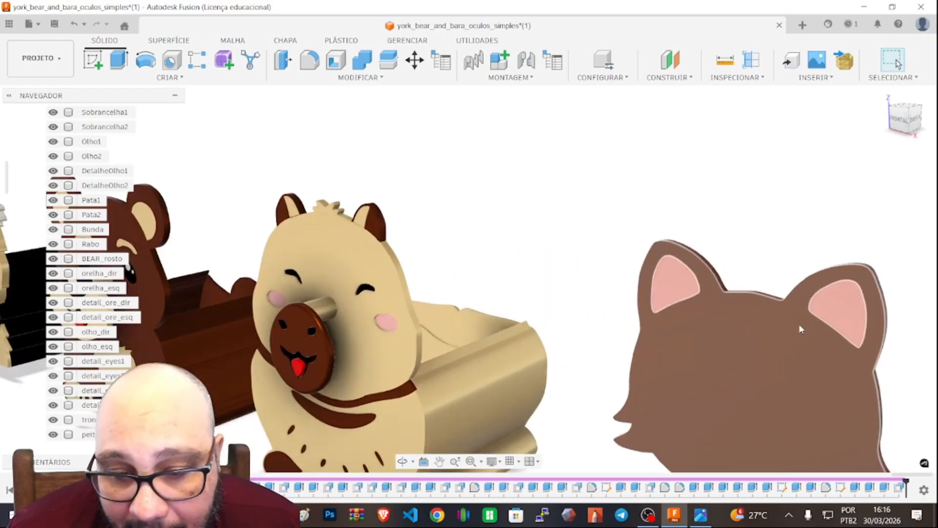
scroll(799, 324, down, 5)
scroll(799, 324, up, 3)
scroll(798, 347, up, 4)
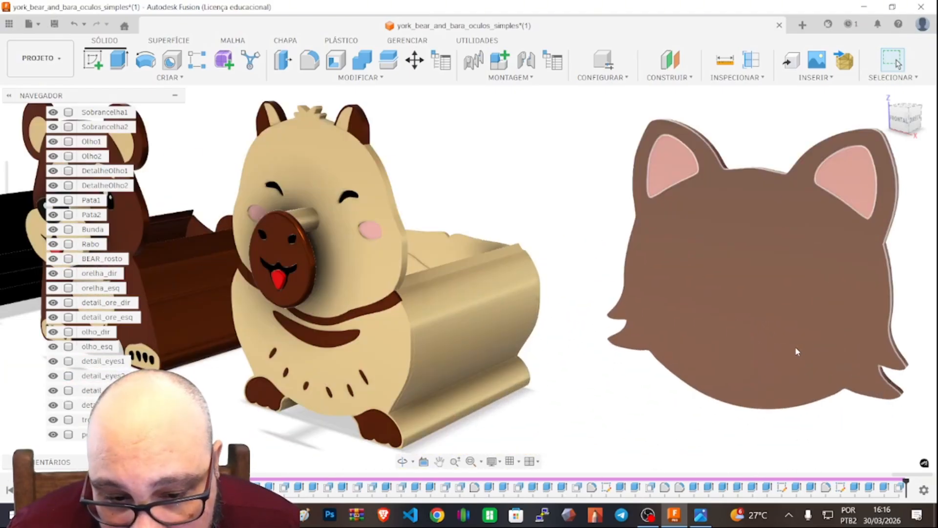
scroll(796, 347, down, 3)
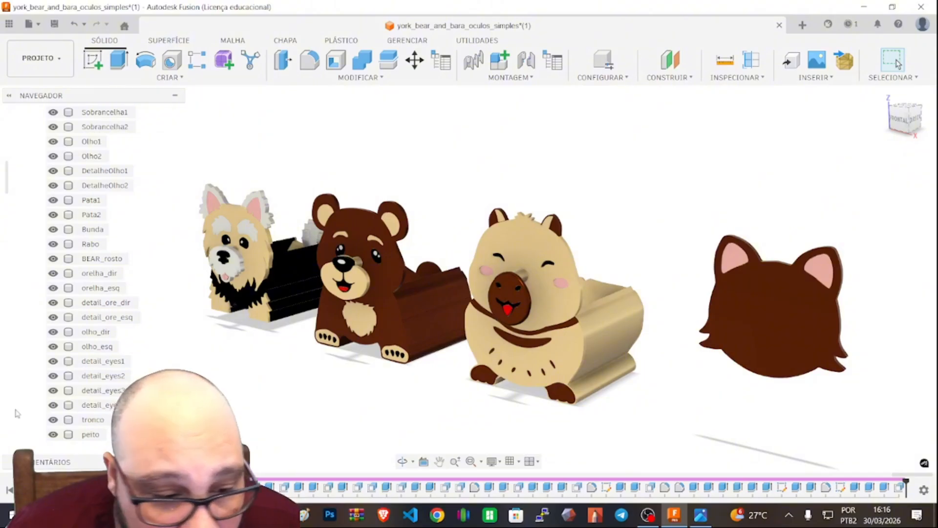
Rename the inner ear body Corpo115 as orelha_esq
scroll(84, 405, down, 2)
scroll(84, 406, down, 10)
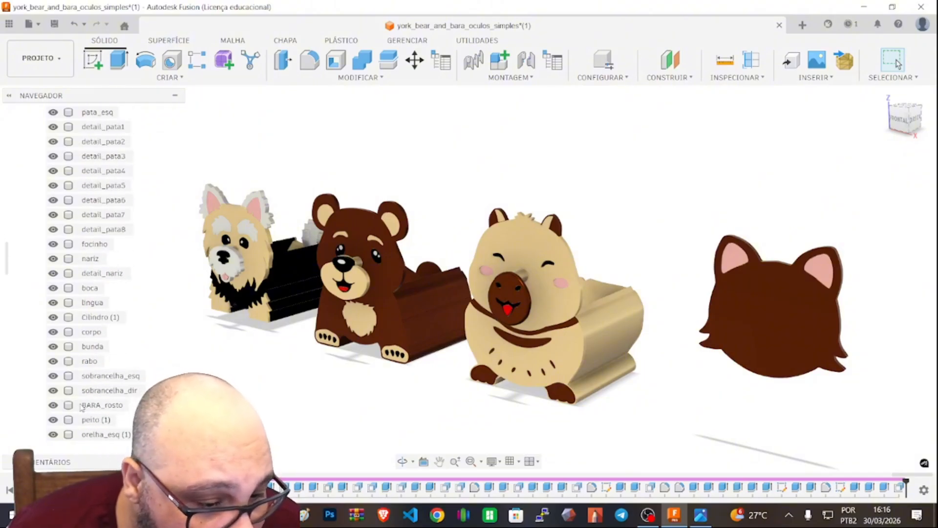
scroll(82, 407, down, 12)
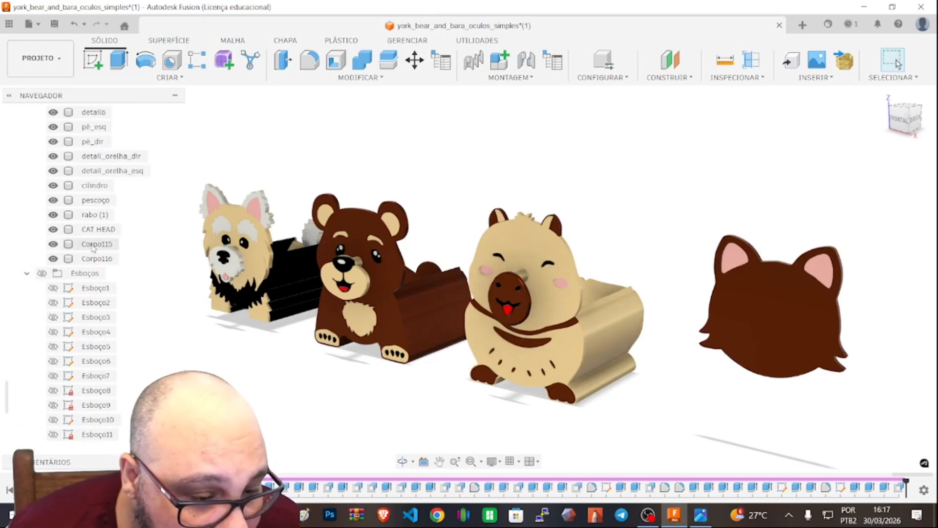
click(94, 244)
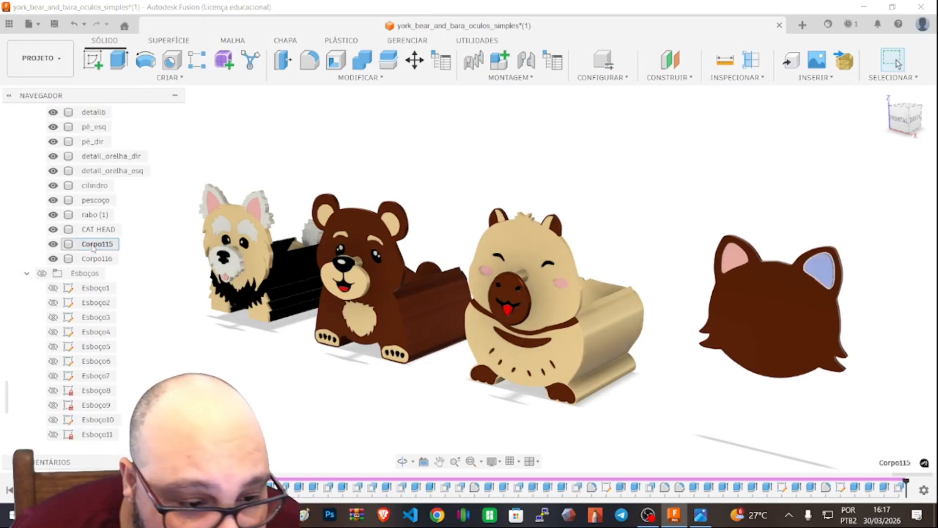
double_click(94, 245)
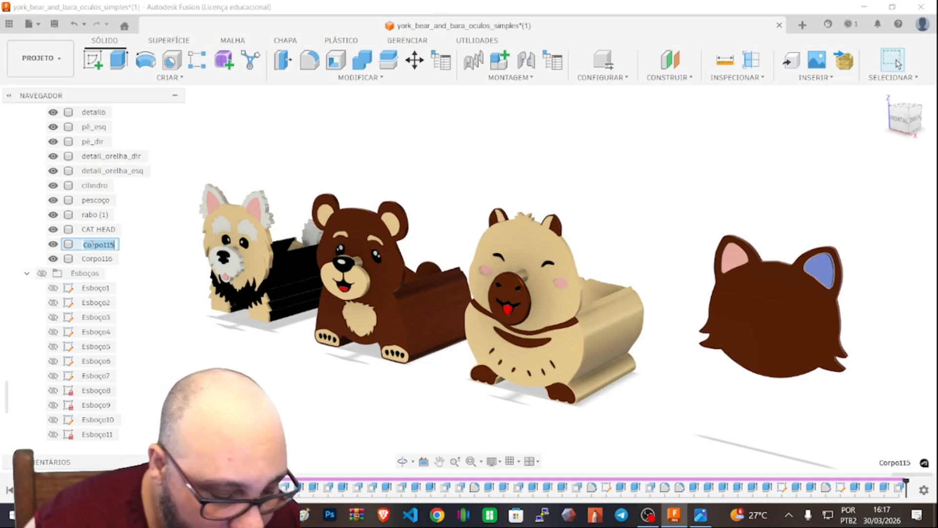
text(orelha)
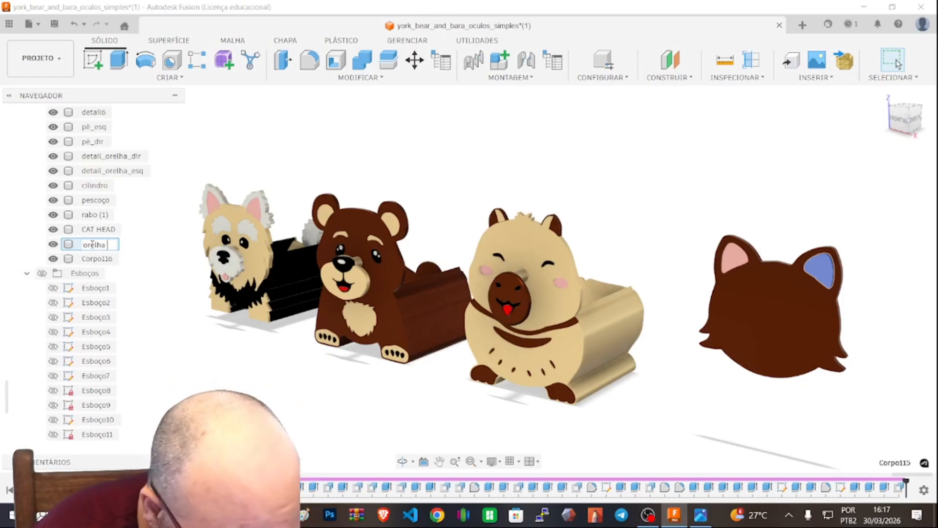
key(BackSpace)
key(BackSpace)
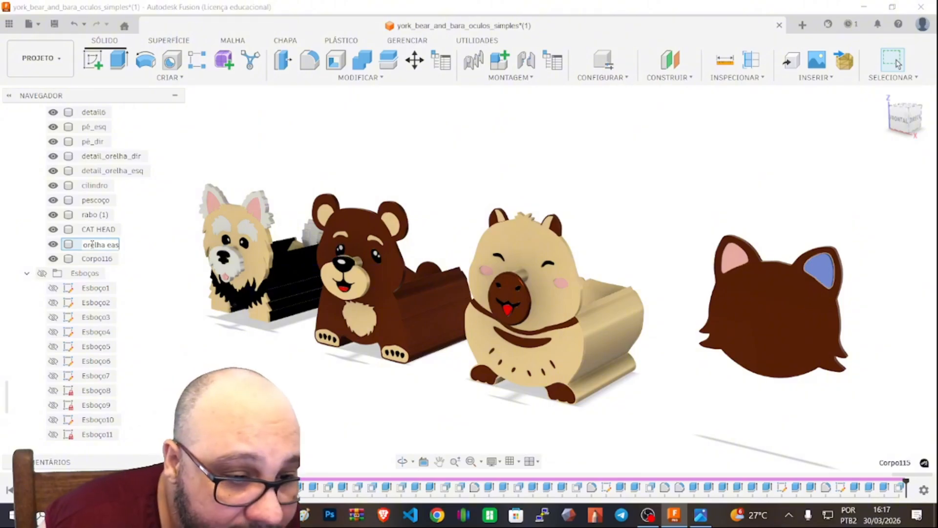
key(BackSpace)
key(BackSpace)
key(BackSpace)
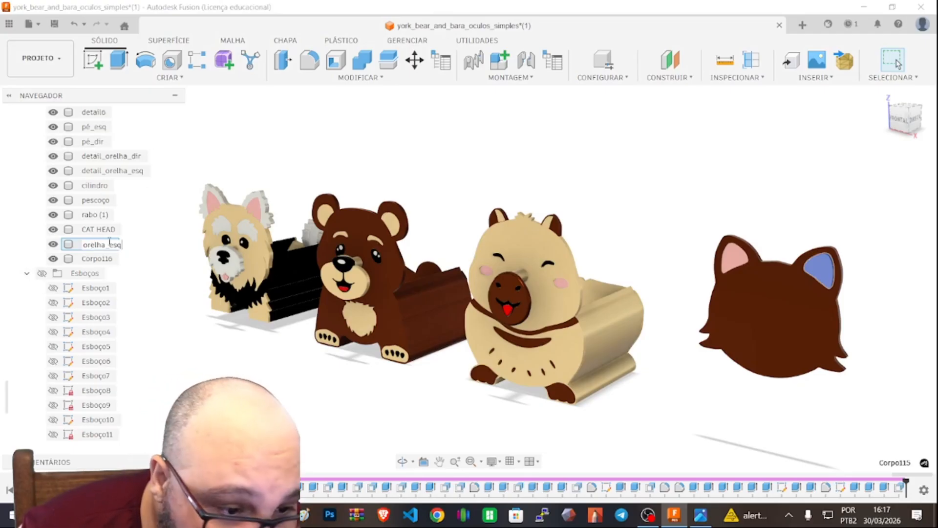
key(Tab)
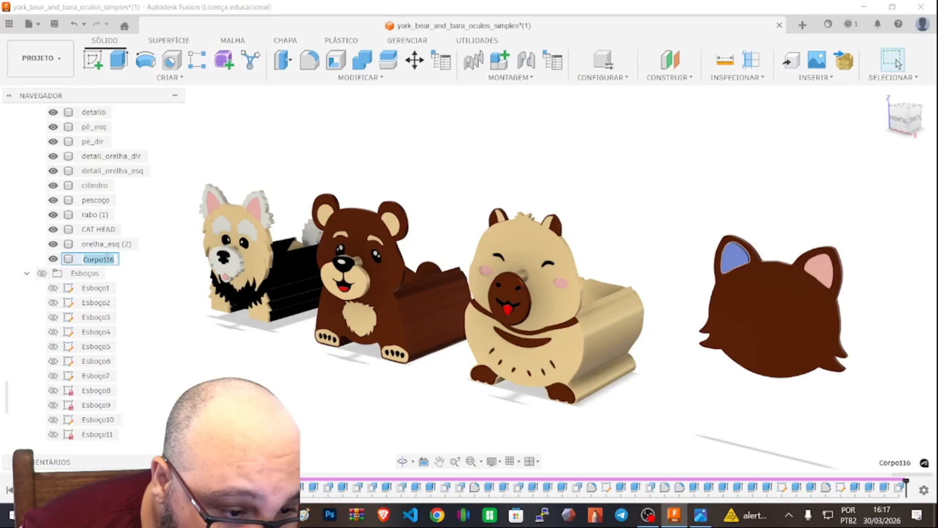
Rename the other inner ear body, Corpo116, as orelha_dir and clear the selection
text(o)
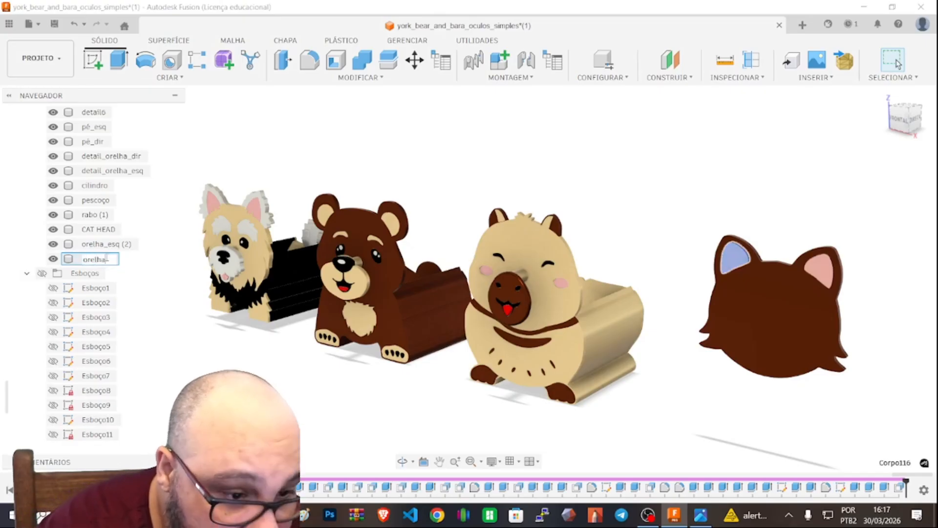
text(relha_)
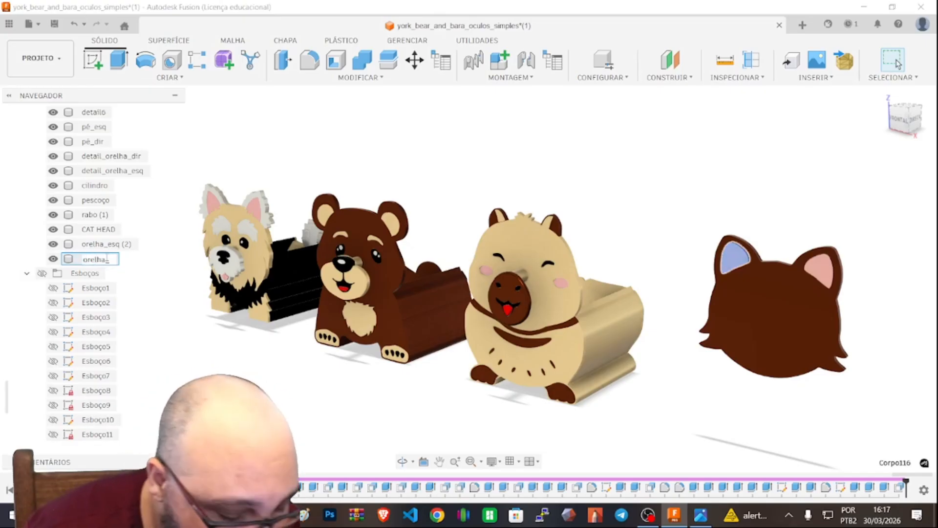
text(di)
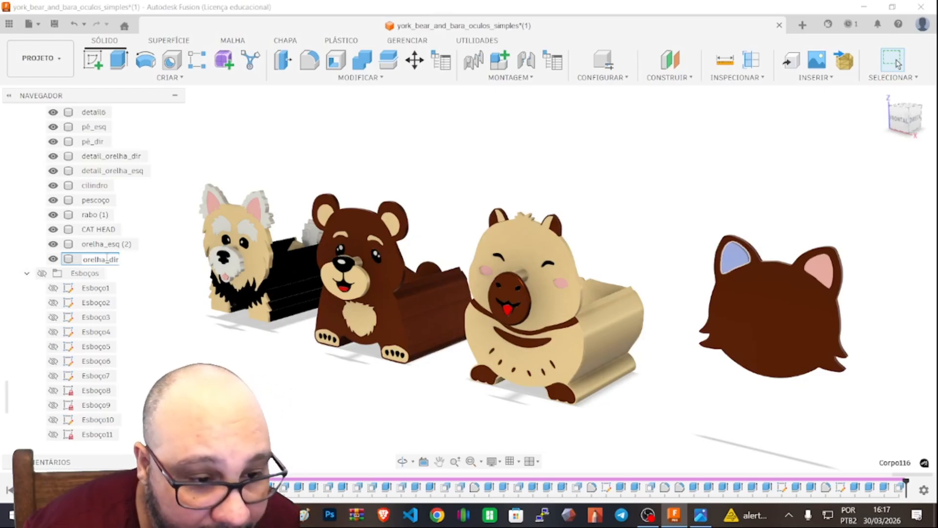
text(r)
key(Return)
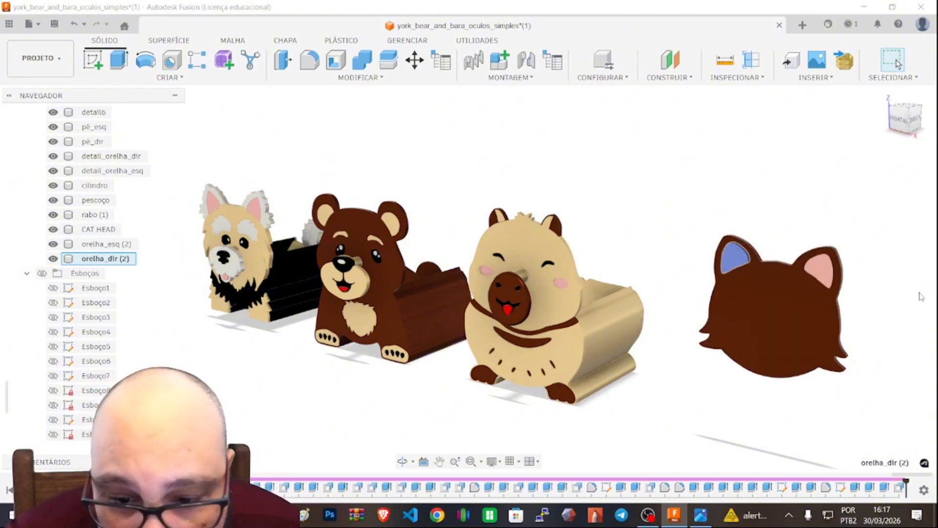
click(889, 281)
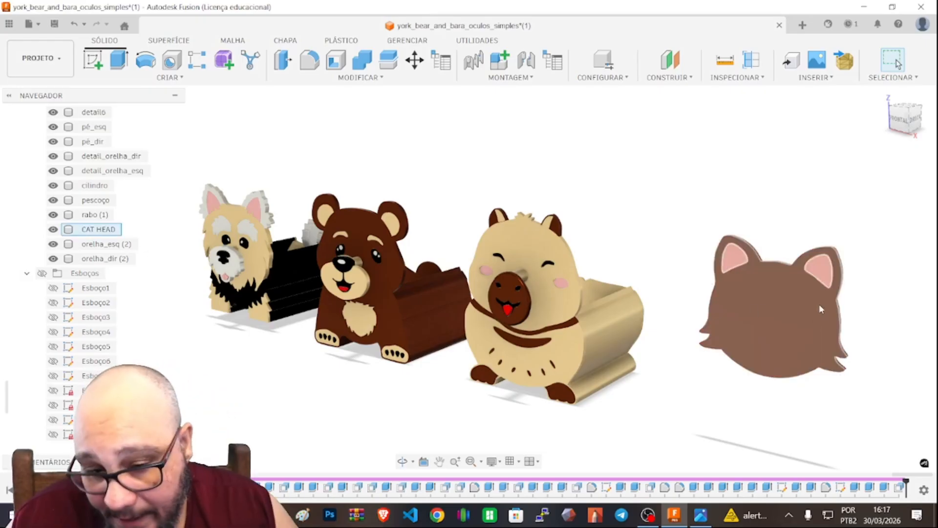
Turn on the visibility of the sketches folder to display the cat's face outlines over its head
scroll(831, 317, up, 4)
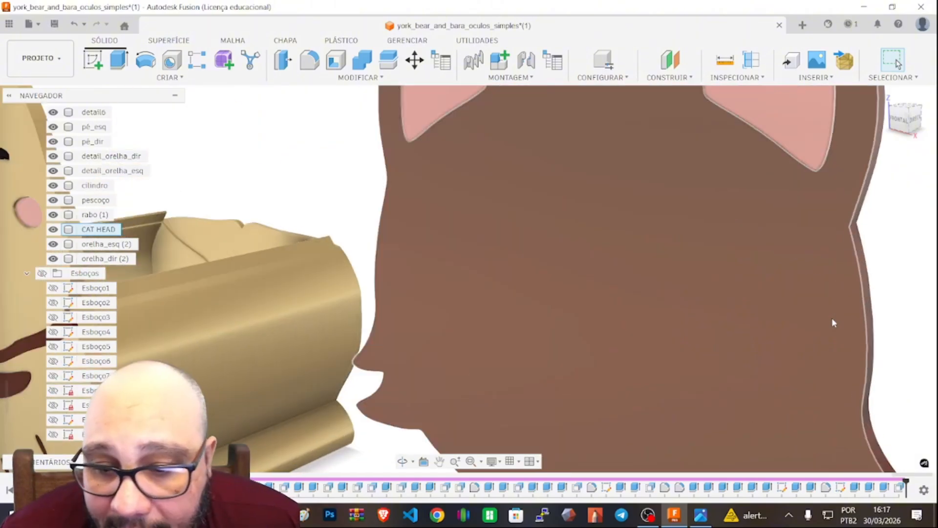
scroll(832, 317, down, 3)
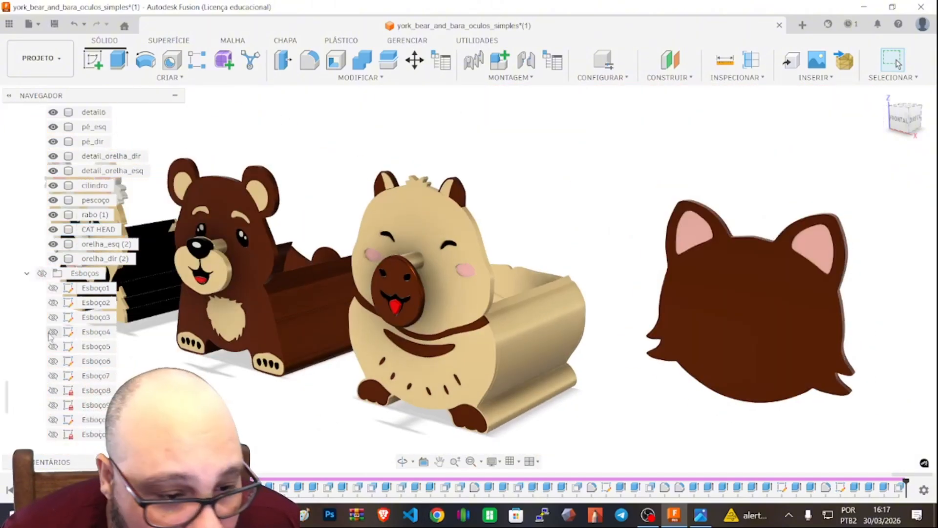
click(42, 274)
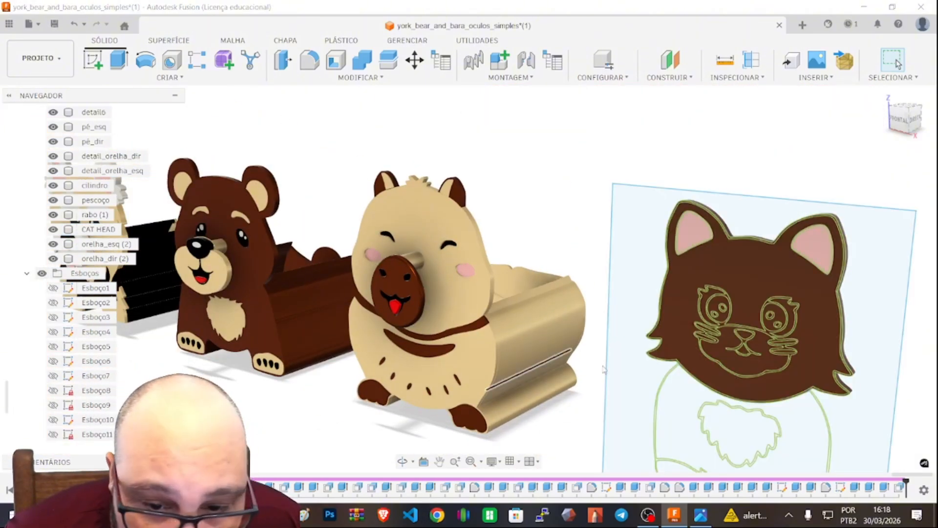
scroll(801, 319, up, 5)
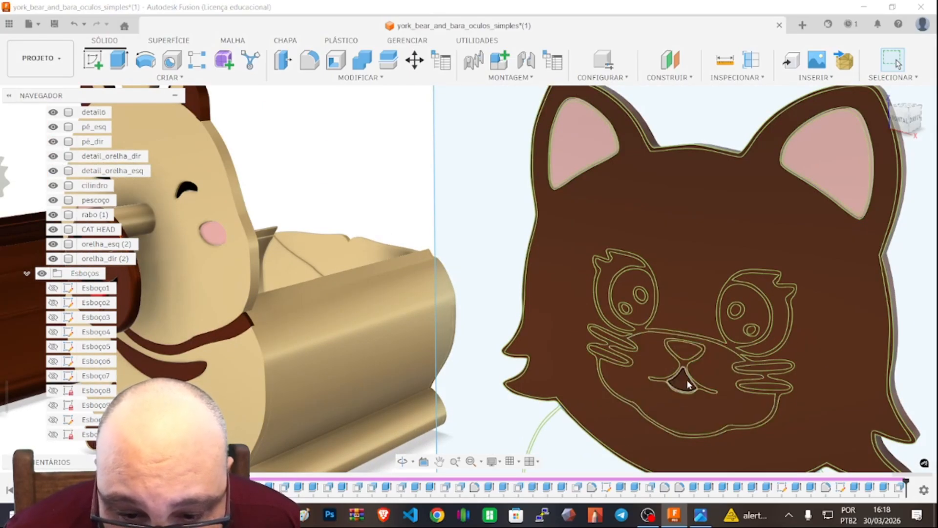
scroll(700, 354, up, 5)
scroll(701, 355, down, 5)
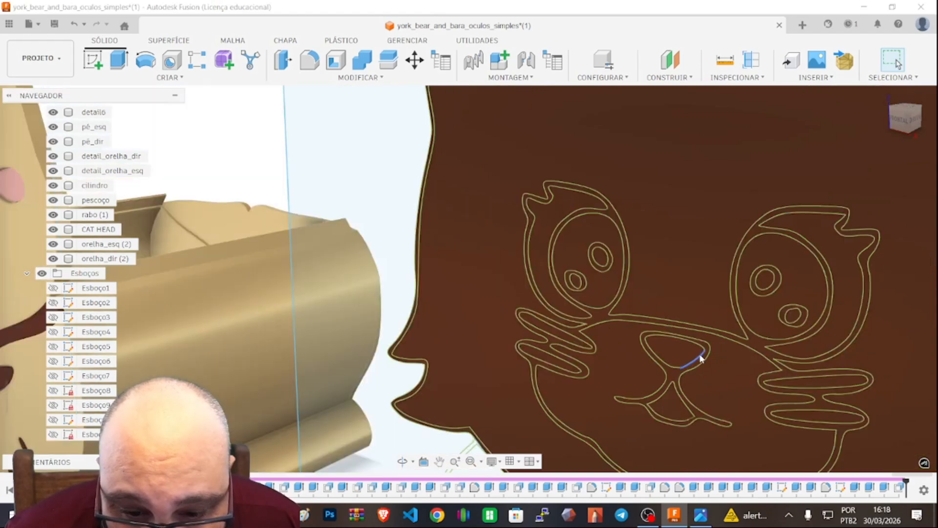
scroll(700, 353, up, 6)
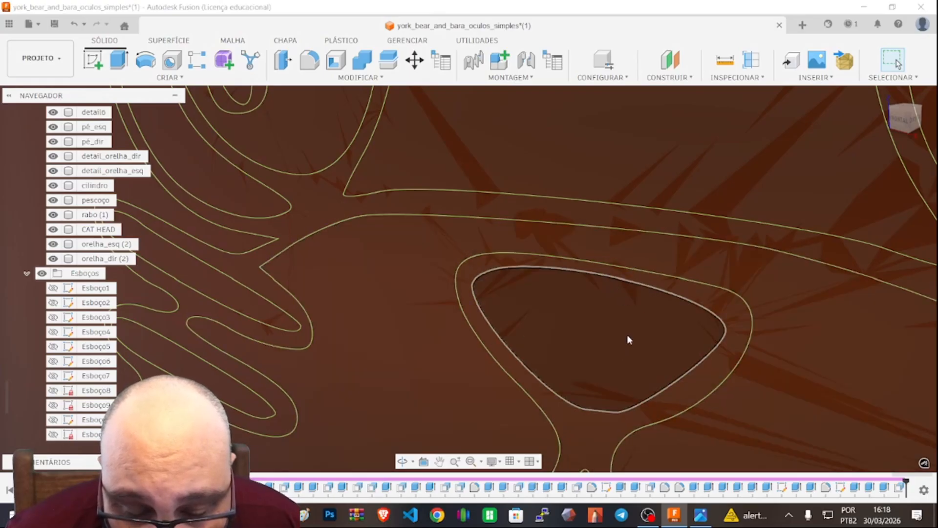
scroll(629, 339, down, 5)
scroll(633, 341, up, 3)
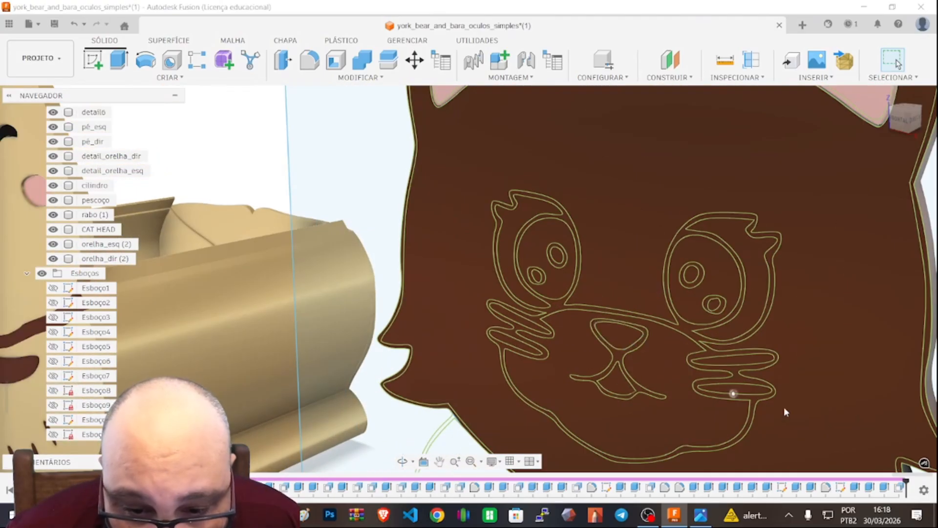
click(745, 362)
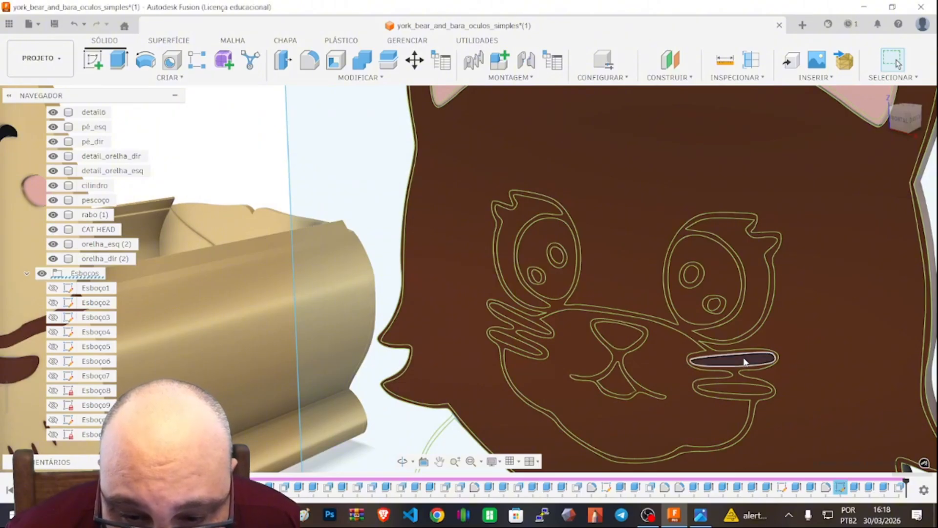
click(751, 386)
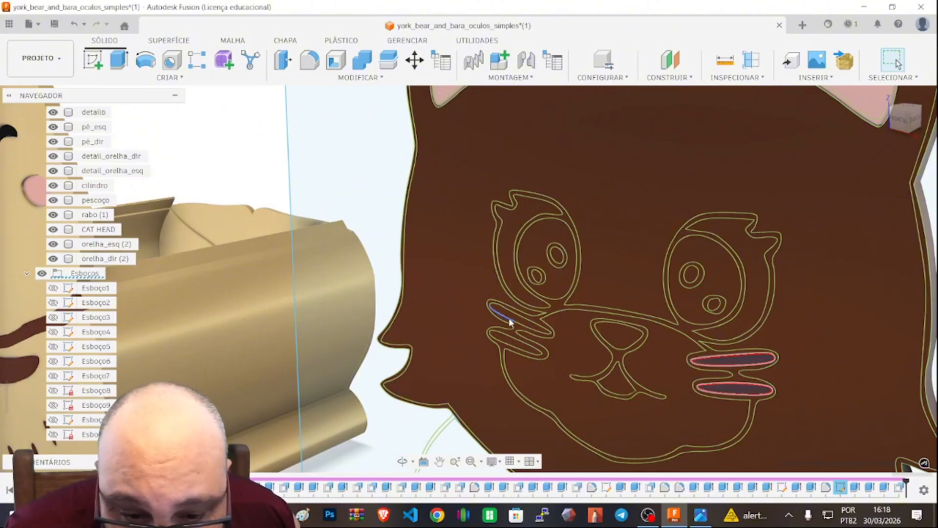
scroll(519, 326, up, 5)
click(524, 306)
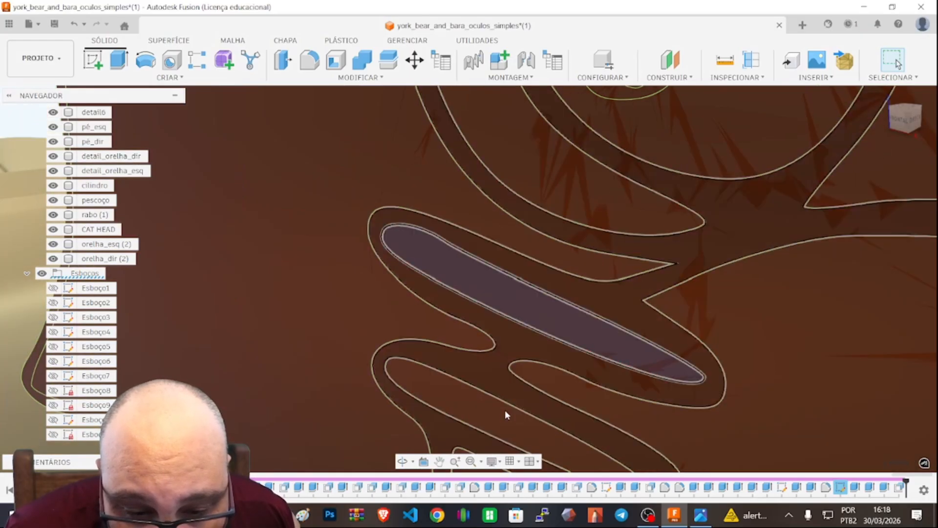
click(500, 428)
scroll(538, 400, down, 5)
scroll(559, 379, up, 6)
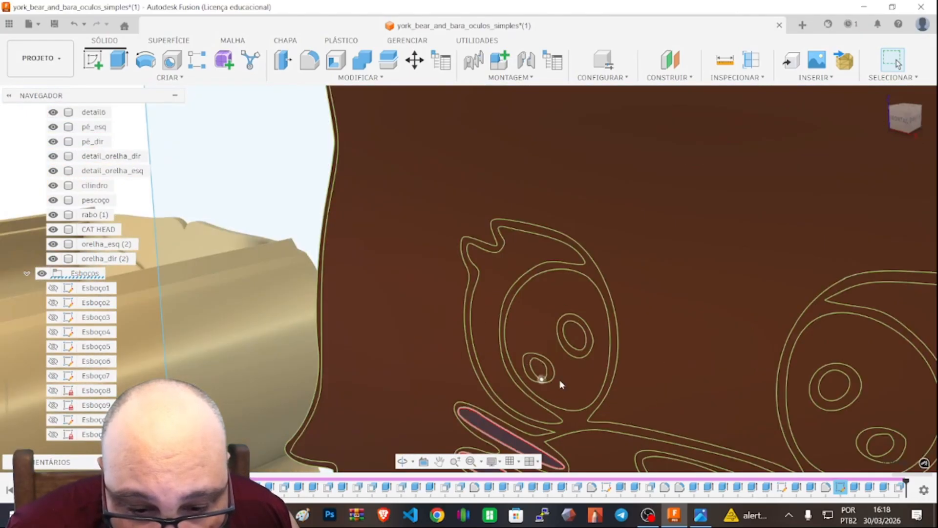
scroll(657, 321, down, 5)
scroll(658, 303, up, 4)
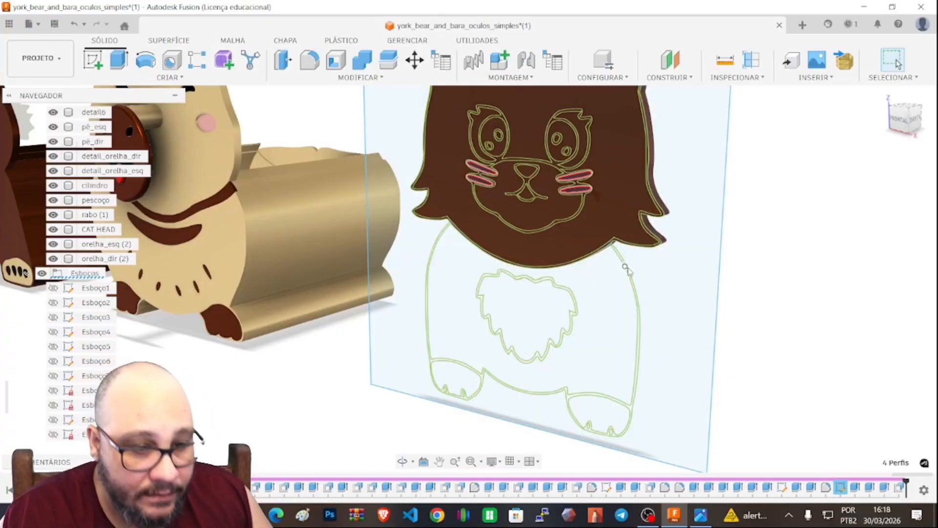
Select the cat's torso, chest tuft, the thin band around the tuft and the outer body border as sketch profiles
click(603, 281)
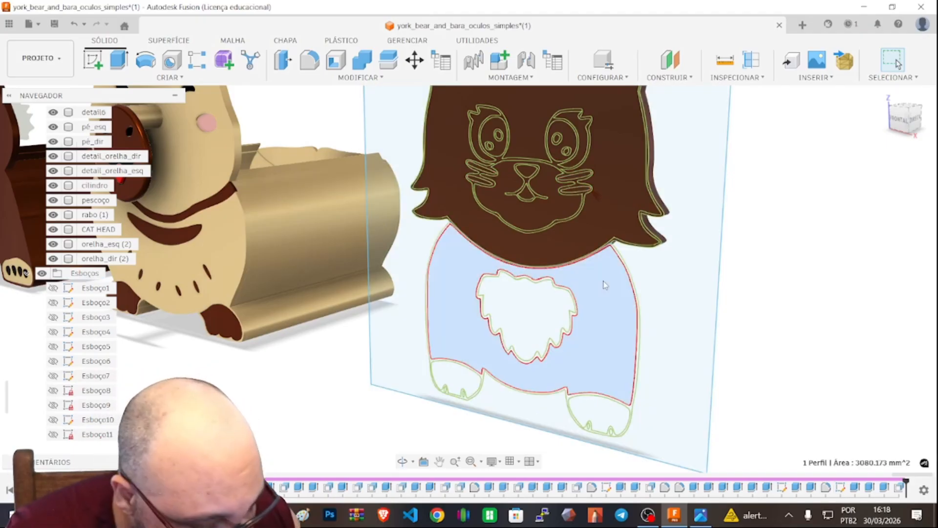
ctrl+click(544, 314)
scroll(589, 307, up, 3)
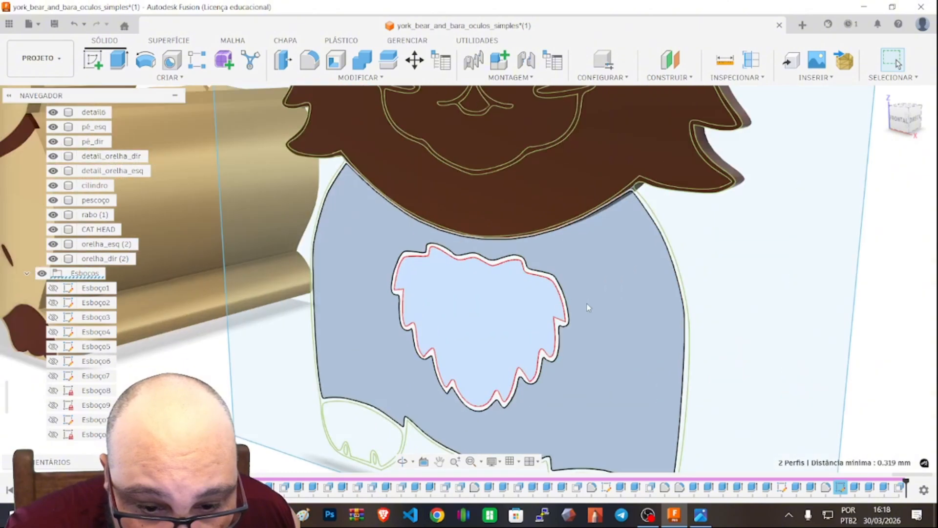
scroll(588, 305, up, 3)
ctrl+click(522, 283)
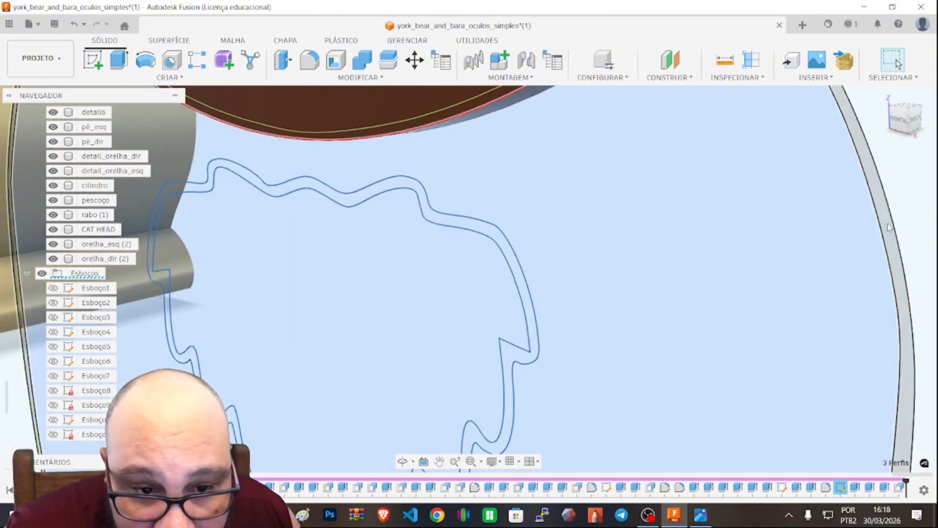
ctrl+click(890, 227)
Add the right-hand foot's main profile and its two small toe ovals to the body profile selection
scroll(812, 253, down, 5)
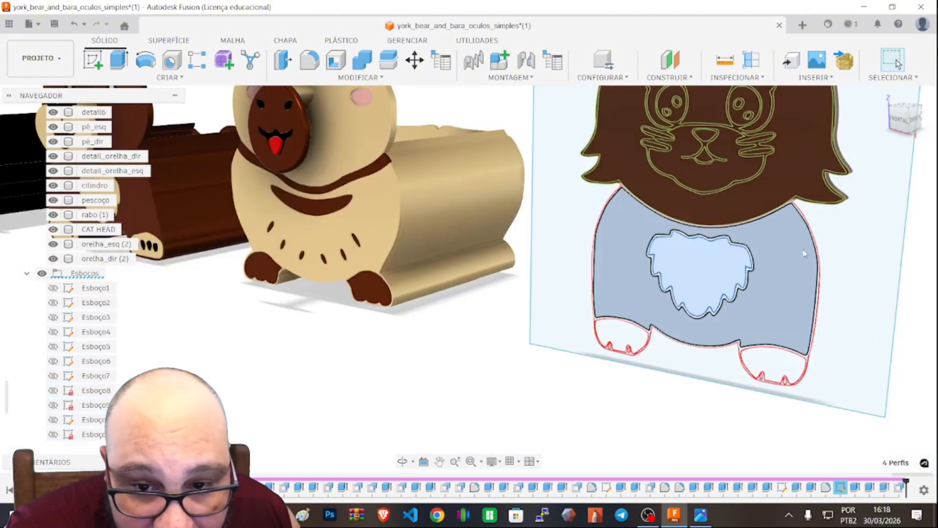
scroll(806, 254, up, 4)
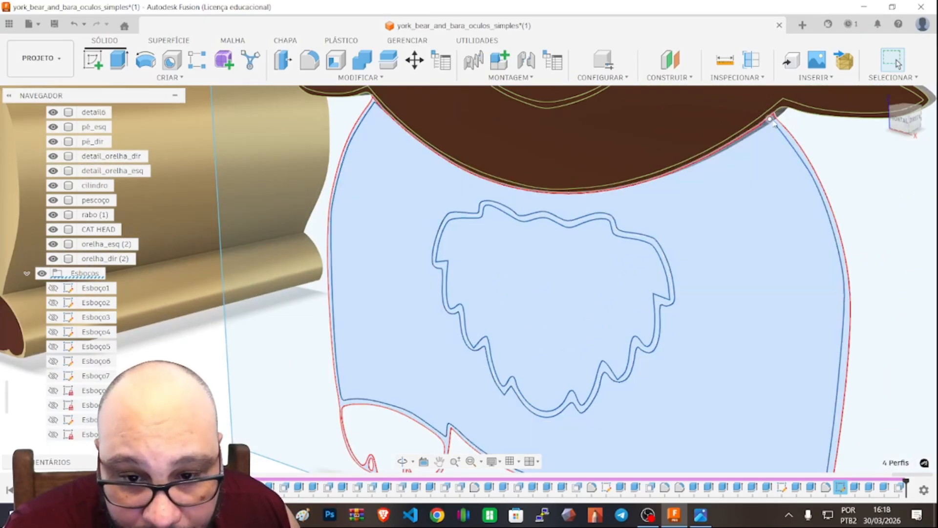
scroll(775, 121, up, 3)
scroll(775, 120, down, 2)
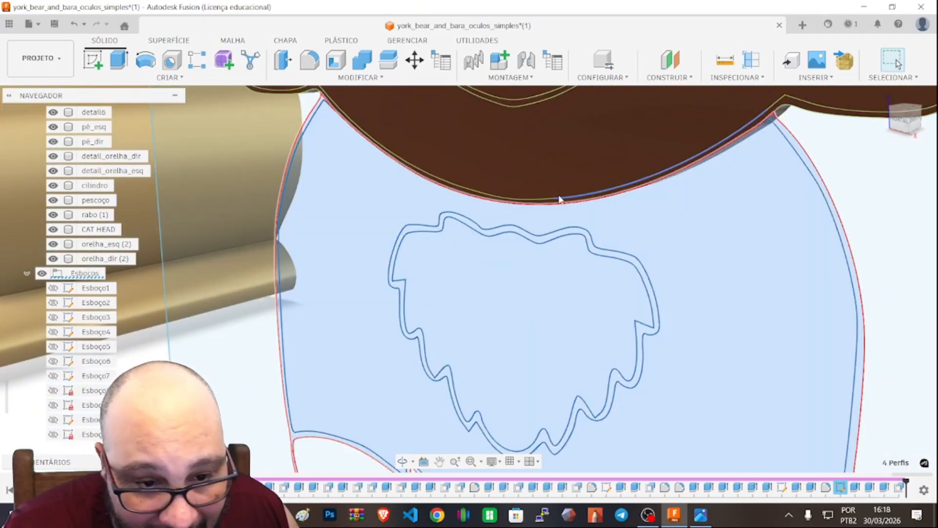
scroll(561, 199, down, 5)
scroll(654, 293, up, 5)
ctrl+click(655, 225)
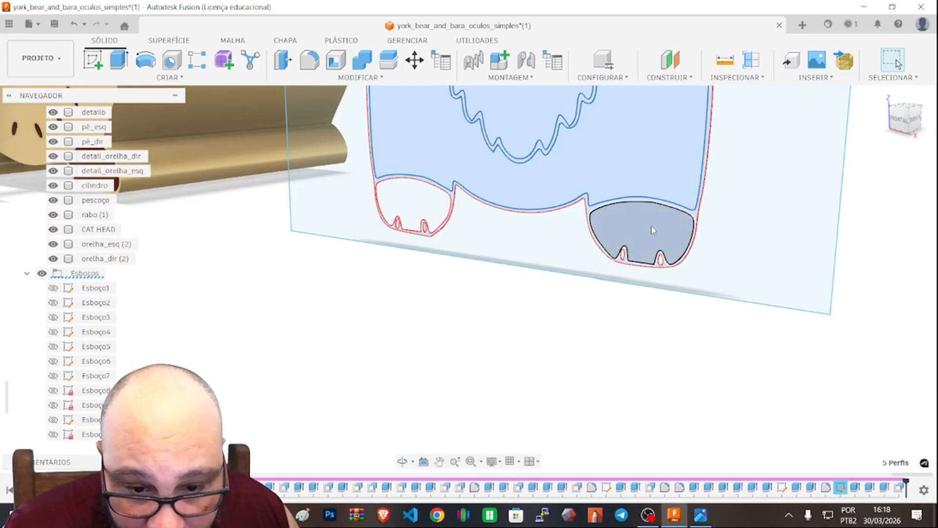
scroll(656, 228, up, 5)
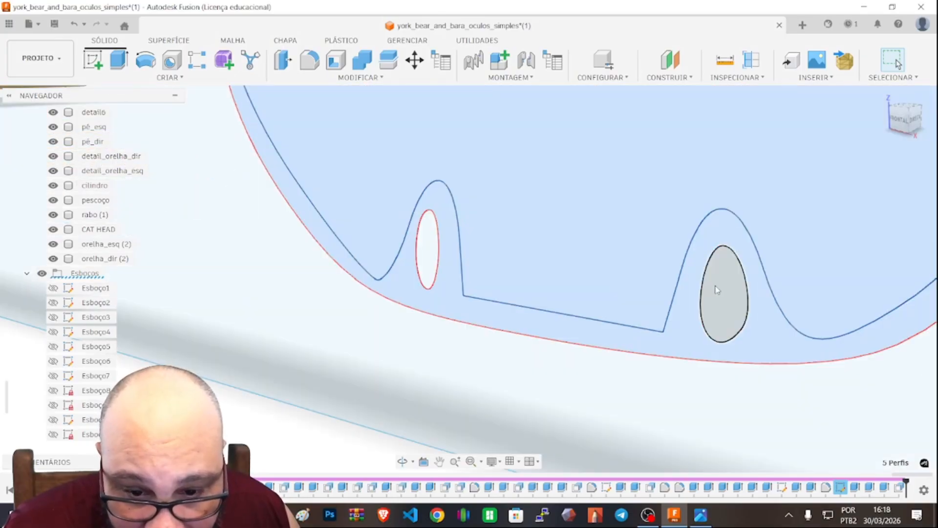
ctrl+click(717, 290)
ctrl+click(427, 241)
Add the left-hand foot's main profile and its two small toe ovals to the body profile selection
scroll(451, 228, down, 5)
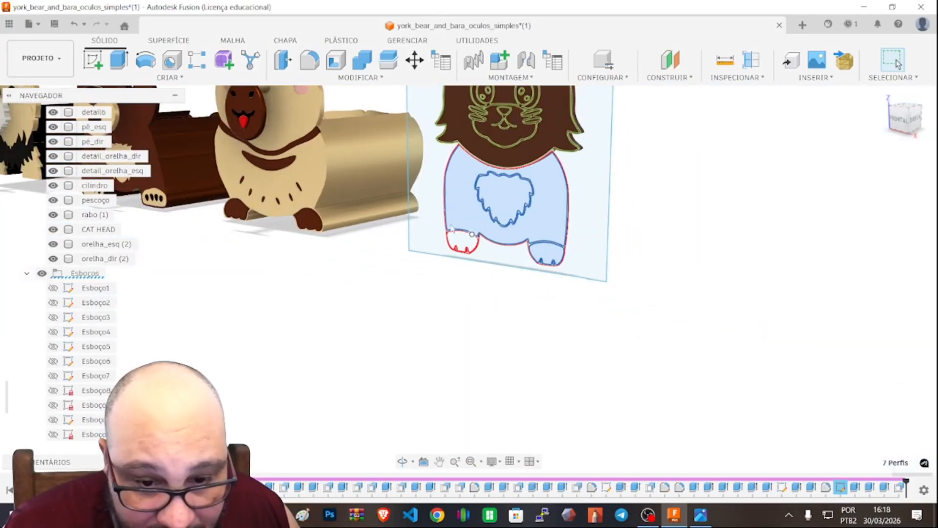
scroll(451, 228, up, 5)
ctrl+click(494, 230)
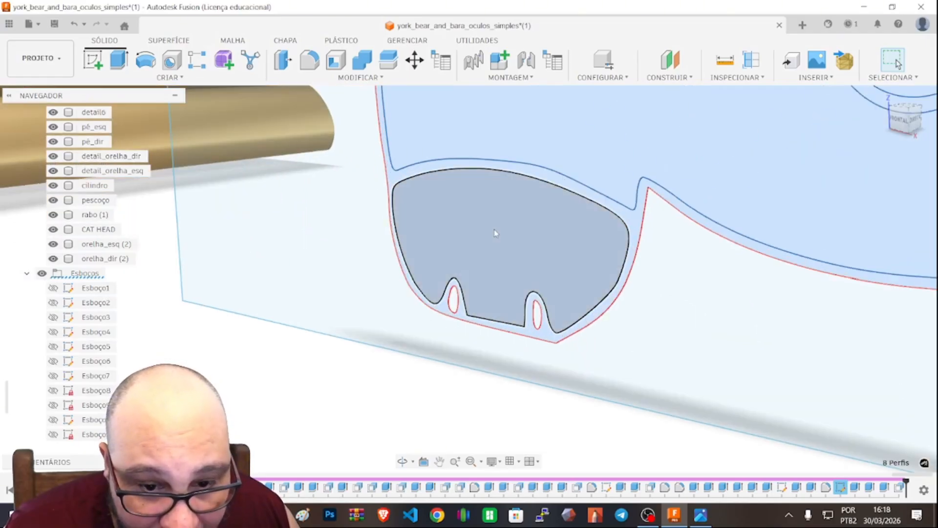
scroll(539, 320, up, 4)
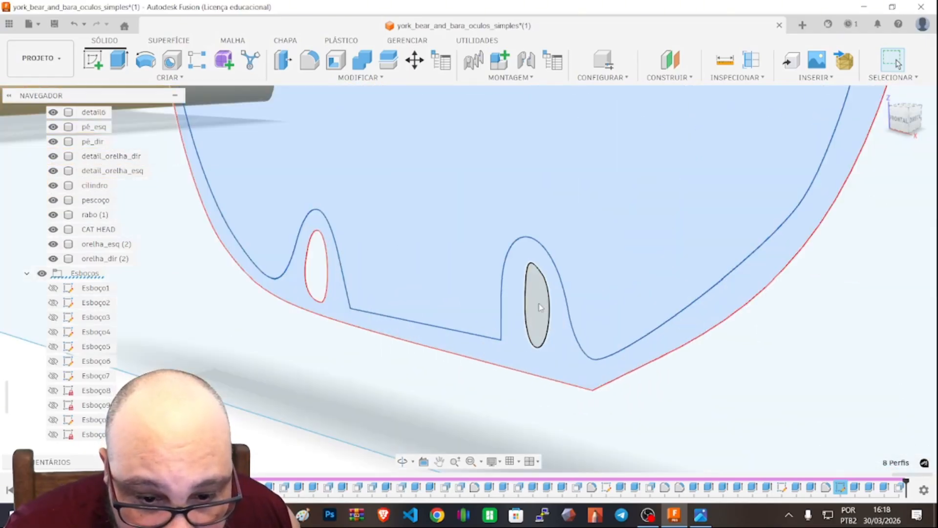
ctrl+click(539, 303)
ctrl+click(319, 268)
Extrude the ten selected torso and foot profiles 3 mm as a new body (Novo corpo)
scroll(625, 262, down, 4)
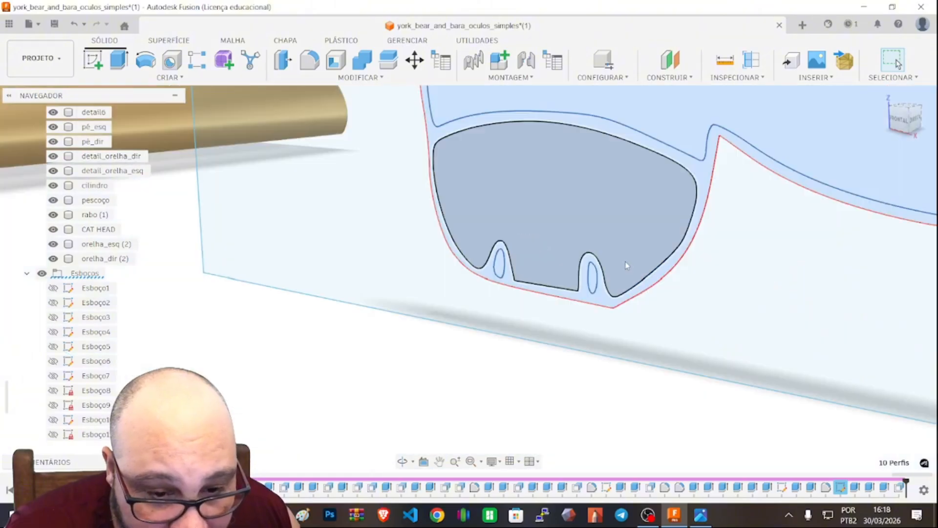
scroll(625, 263, down, 5)
scroll(800, 225, up, 3)
scroll(599, 223, down, 3)
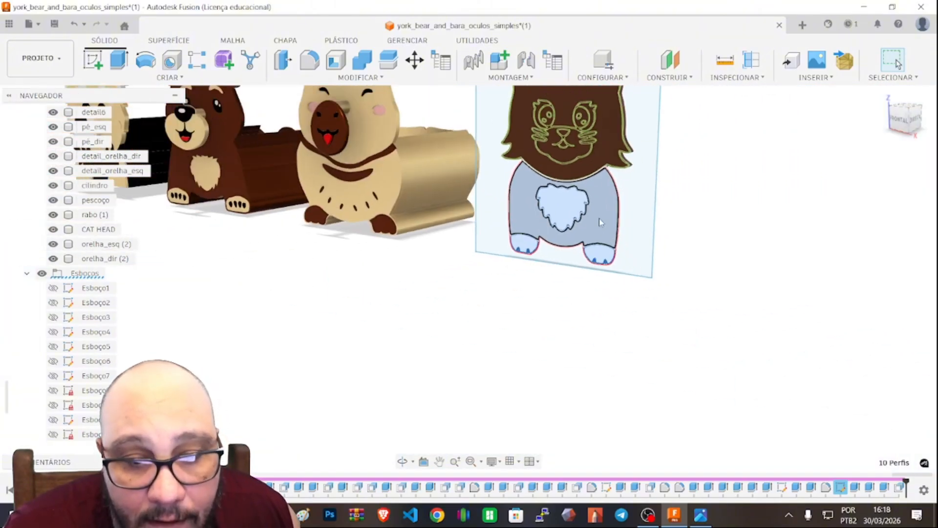
scroll(600, 223, up, 4)
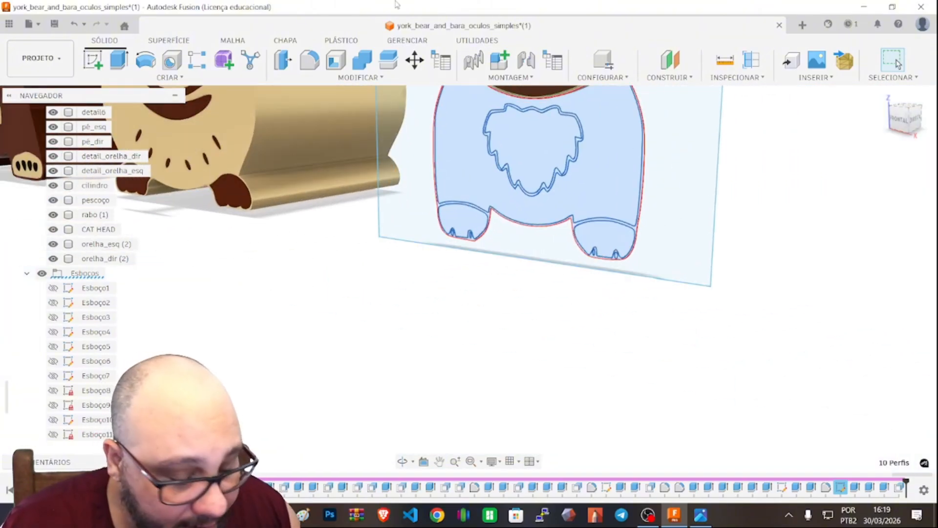
key(e)
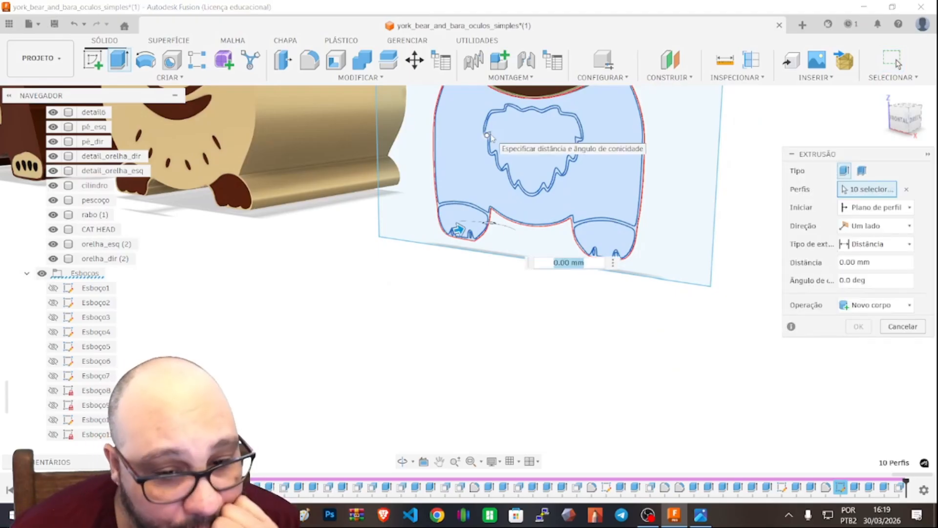
scroll(662, 177, down, 4)
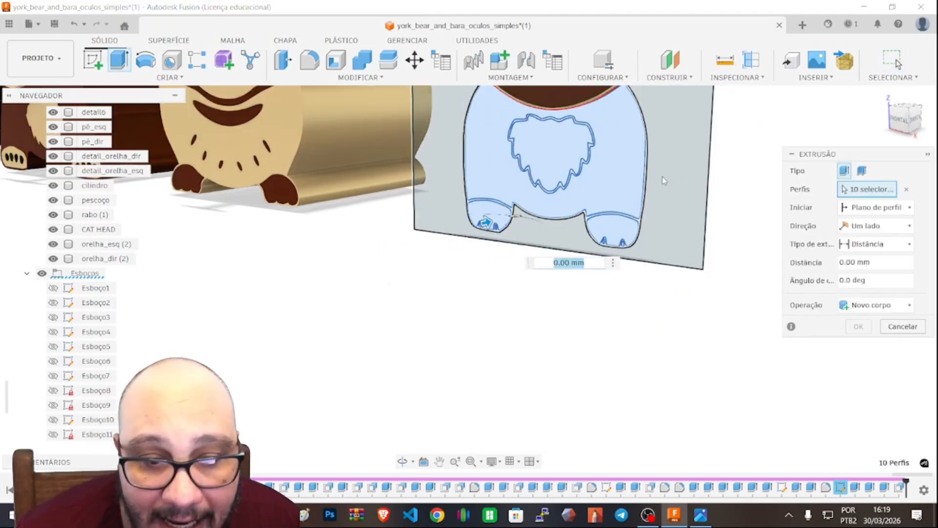
scroll(651, 161, up, 4)
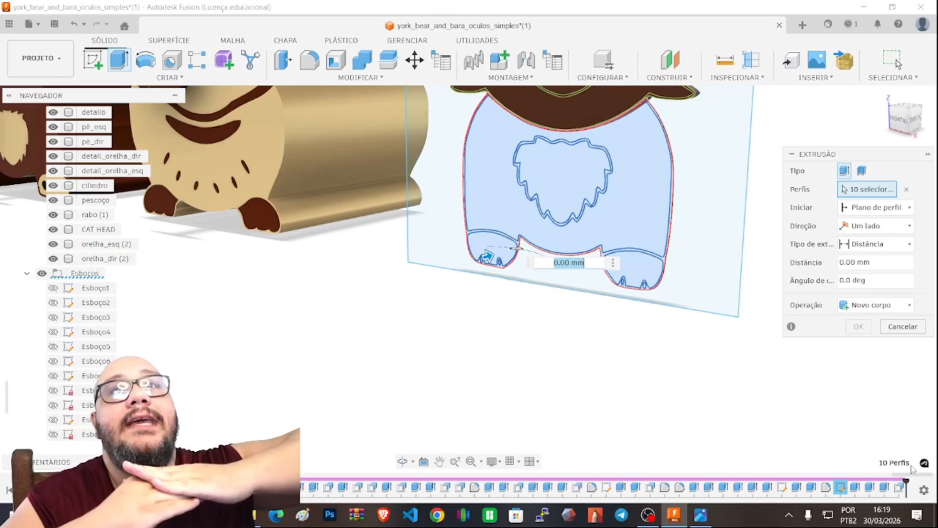
text(3)
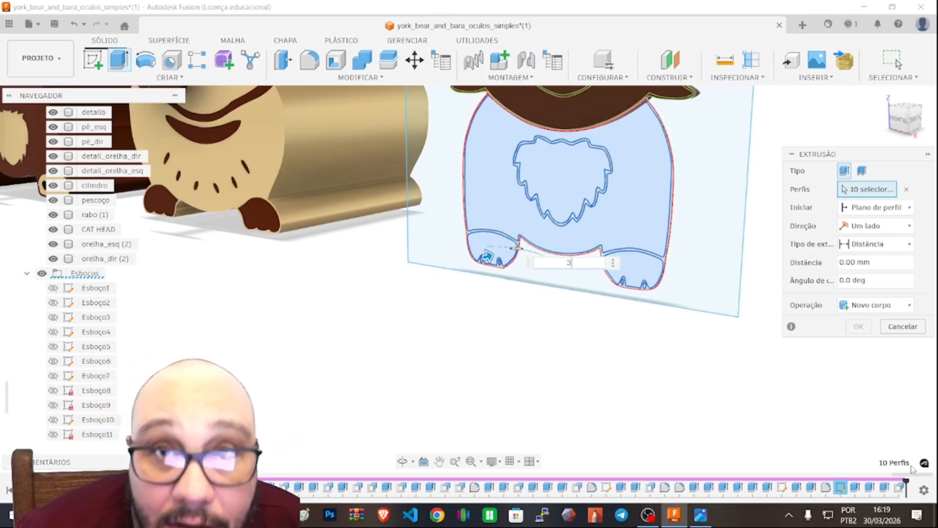
click(873, 306)
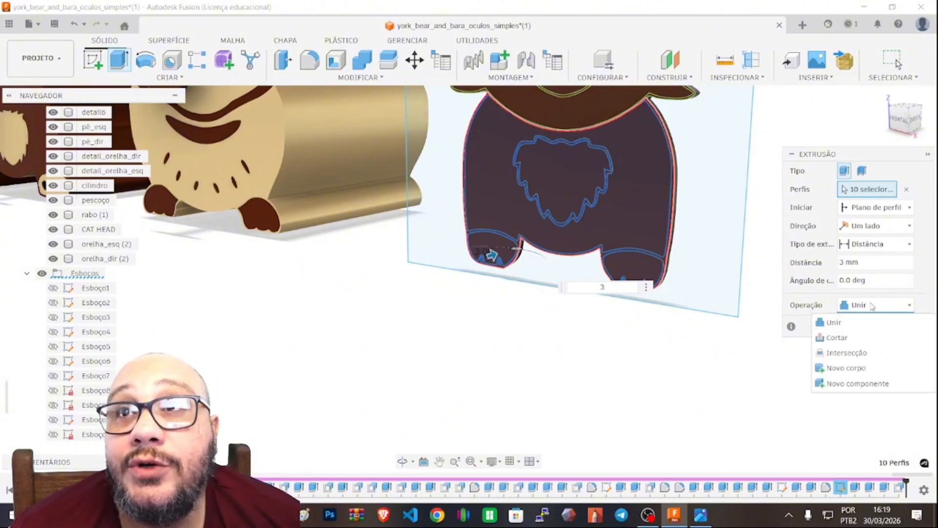
click(844, 367)
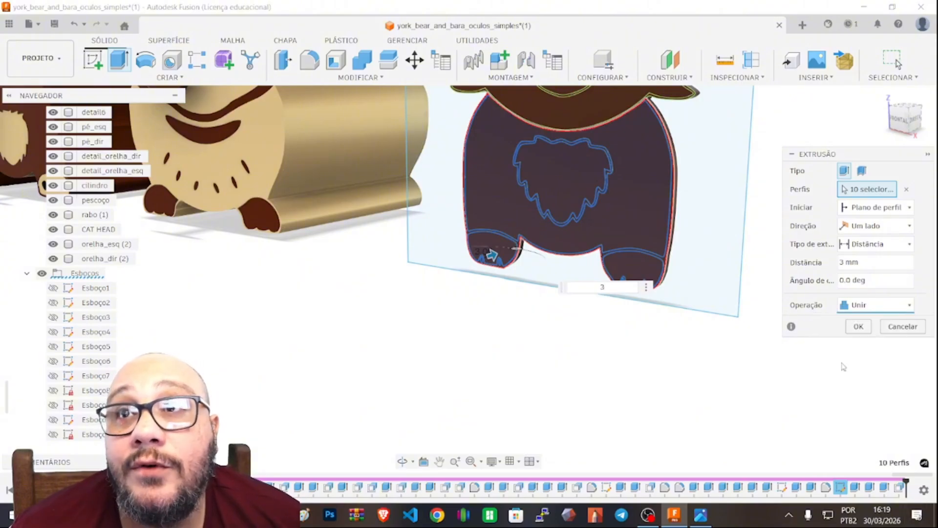
click(859, 327)
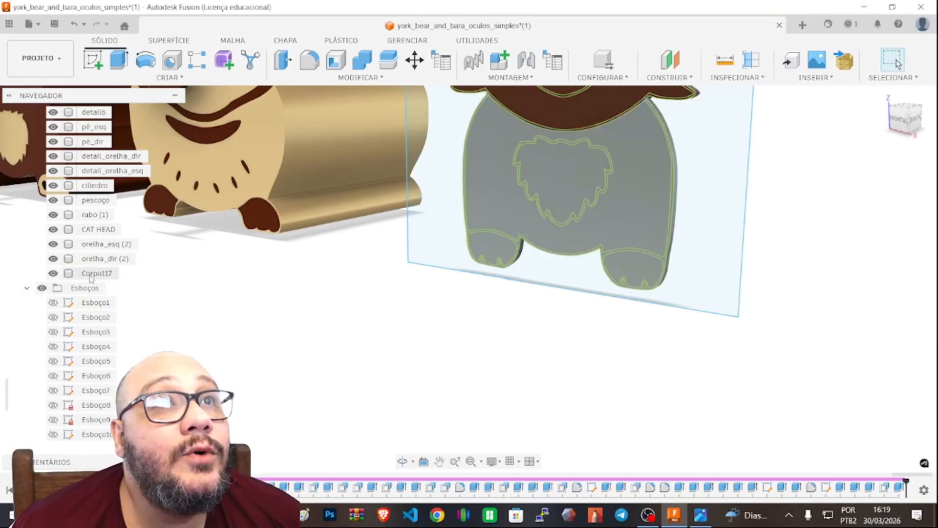
Rename the extruded torso body Corpo117 as peito
click(90, 275)
double_click(91, 274)
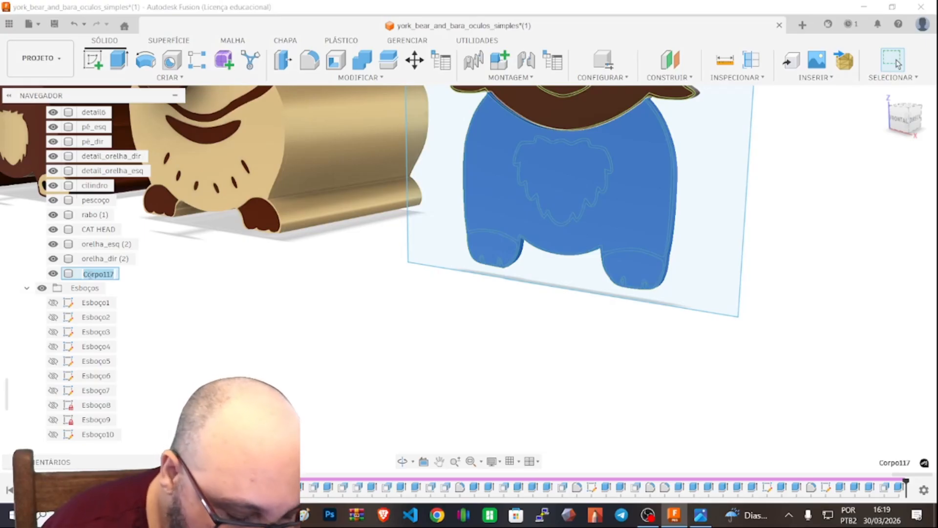
text(pé)
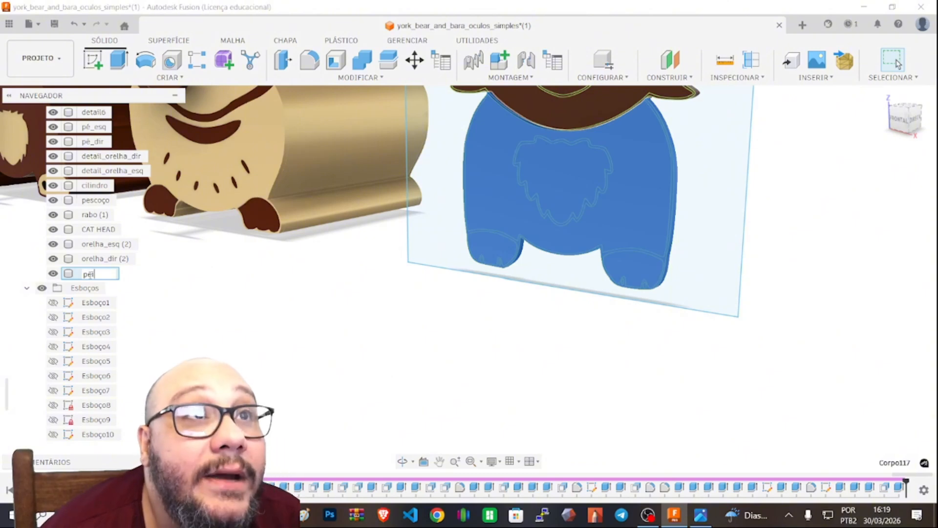
text(ito)
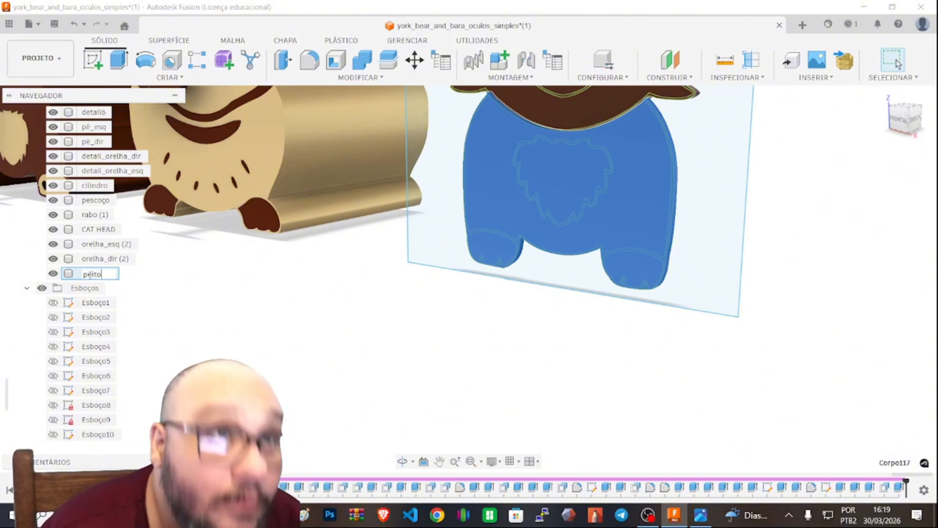
key(Return)
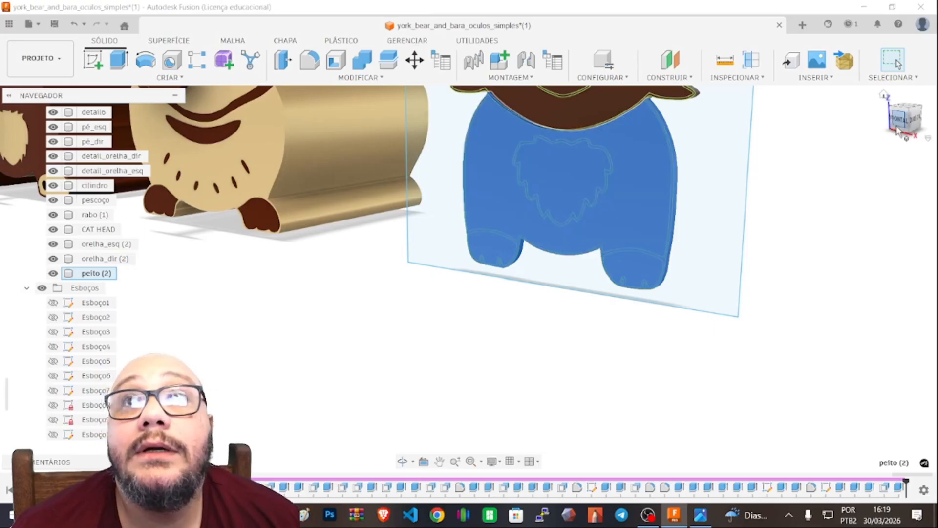
Set up a thin extrusion (Extrusão fina) on the rear face of the cat's torso body
mouse_move(912, 121)
mouse_down()
mouse_move(743, 116)
mouse_move(812, 136)
mouse_move(801, 154)
mouse_move(849, 122)
mouse_up()
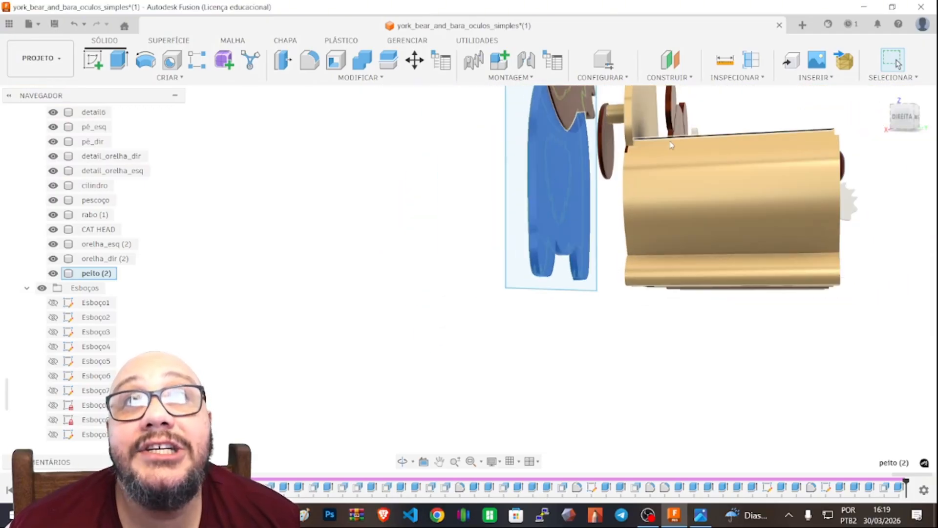
click(559, 158)
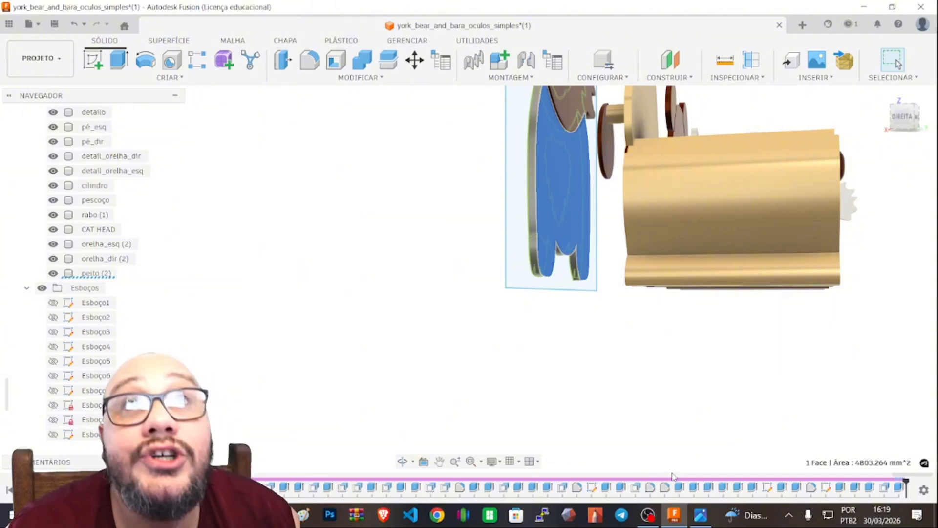
key(e)
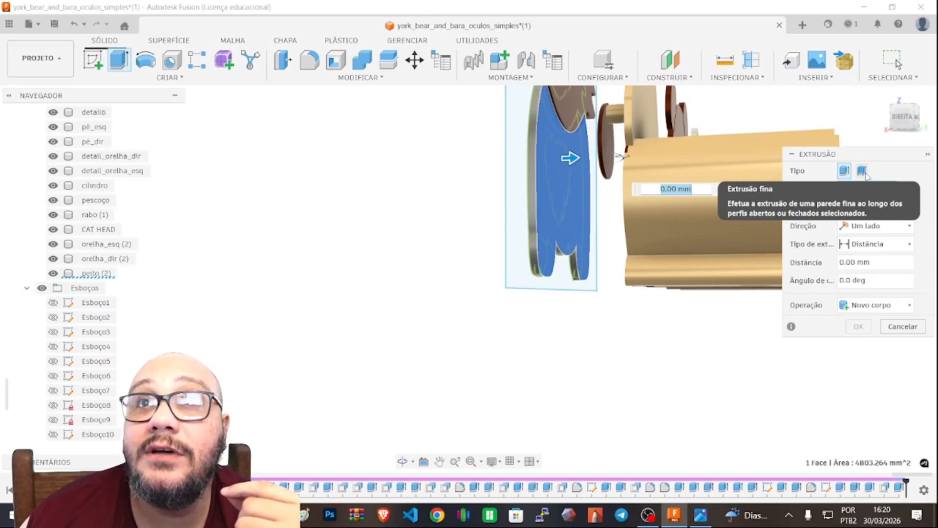
click(864, 171)
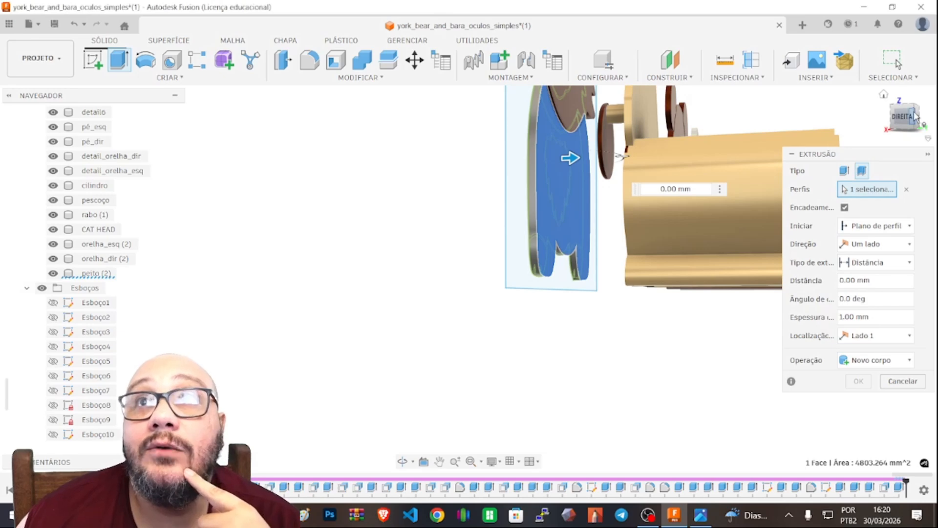
drag(918, 117, 909, 129)
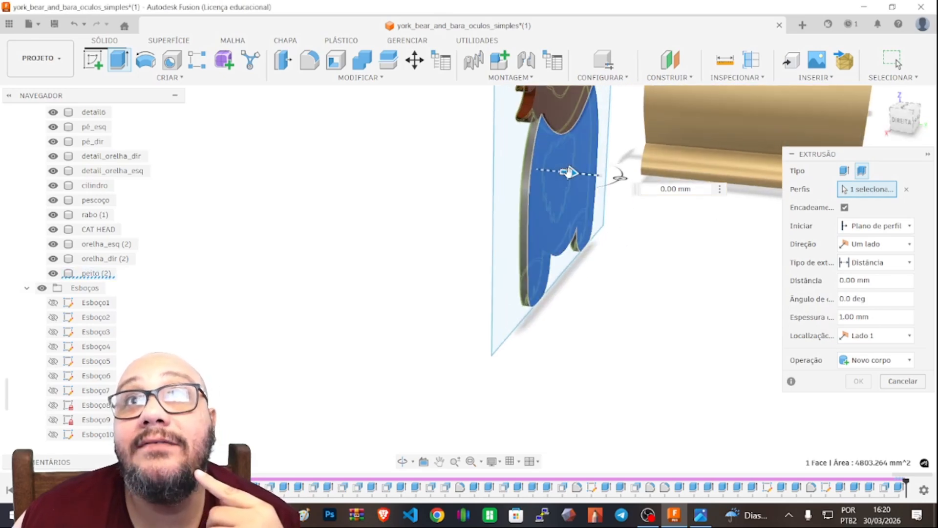
Set the thin extrusion's distance to 100 mm, extending backwards from the torso
text(10)
drag(696, 208, 769, 221)
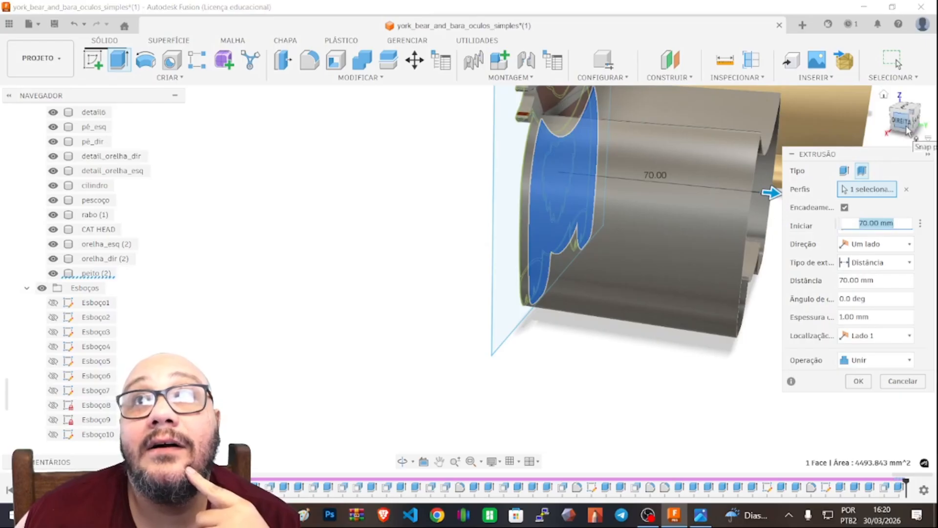
mouse_move(915, 123)
mouse_down()
mouse_move(868, 120)
mouse_move(911, 121)
mouse_up()
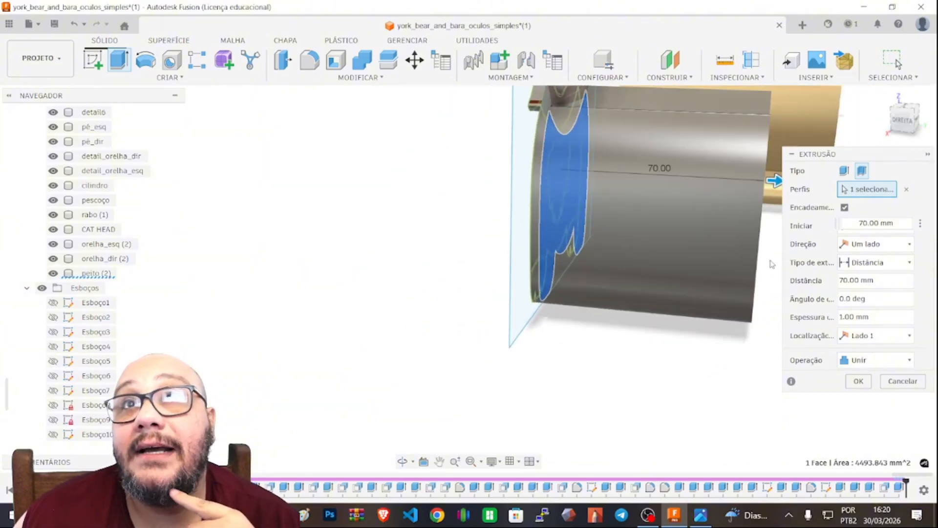
scroll(748, 261, down, 8)
scroll(759, 238, up, 3)
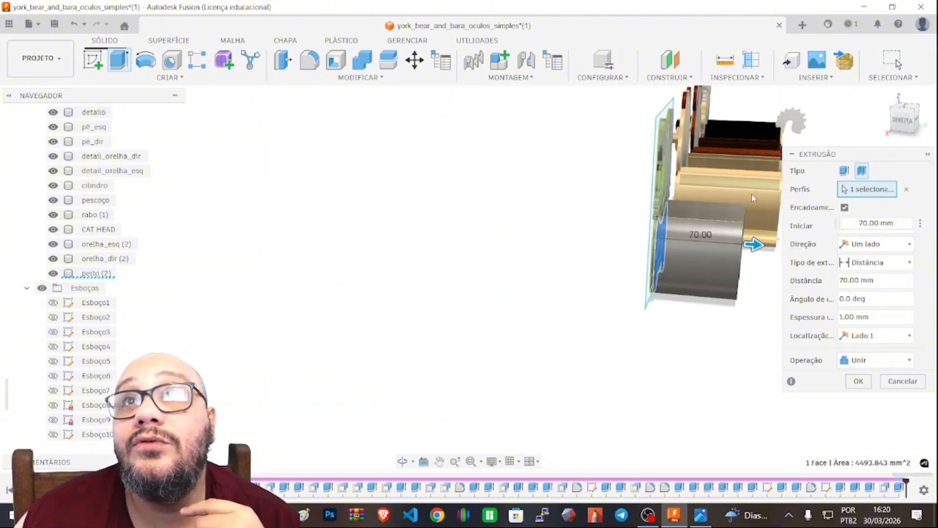
drag(756, 246, 776, 259)
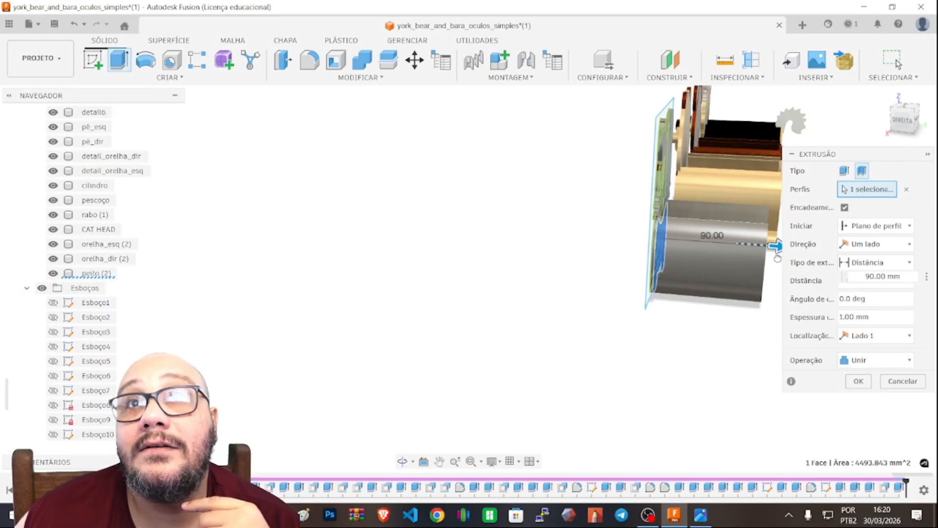
click(908, 276)
text(100)
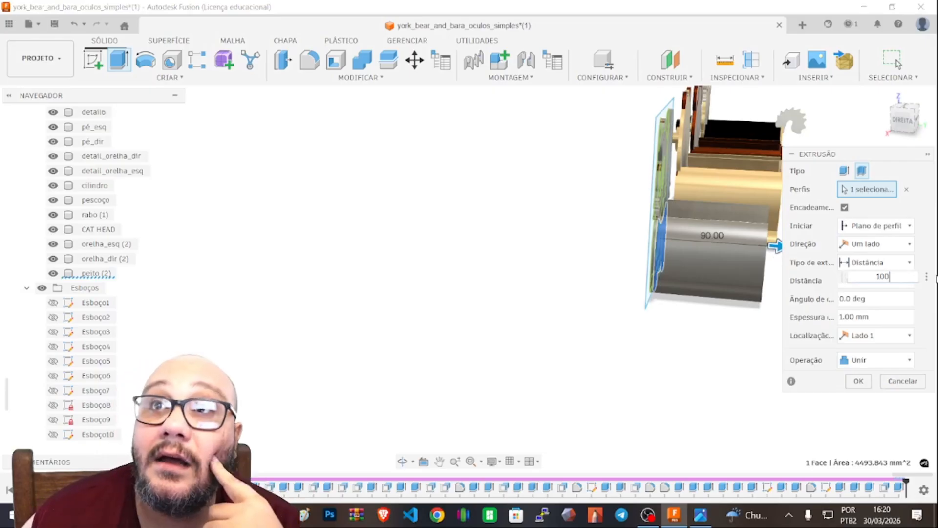
key(Return)
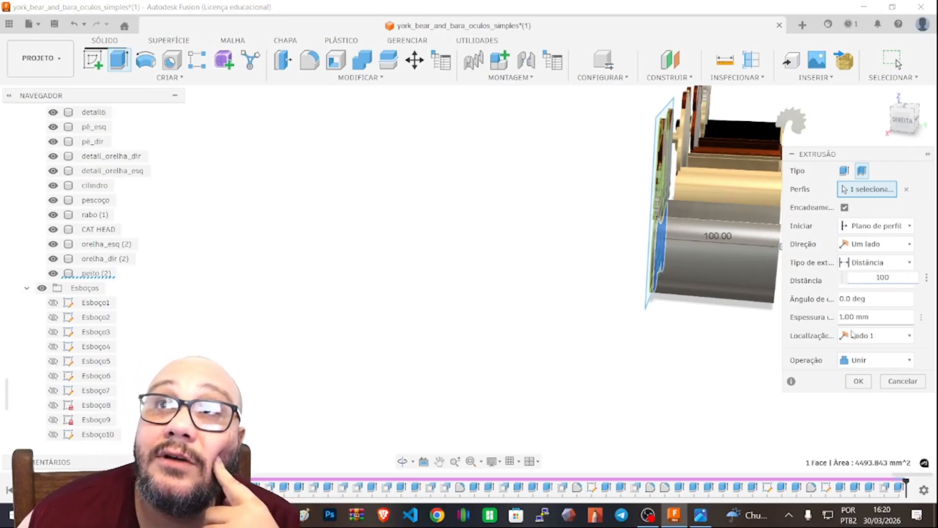
Set the extrusion's operation to Novo corpo and complete it with a 1 mm wall thickness
middle_drag(729, 320, 512, 380)
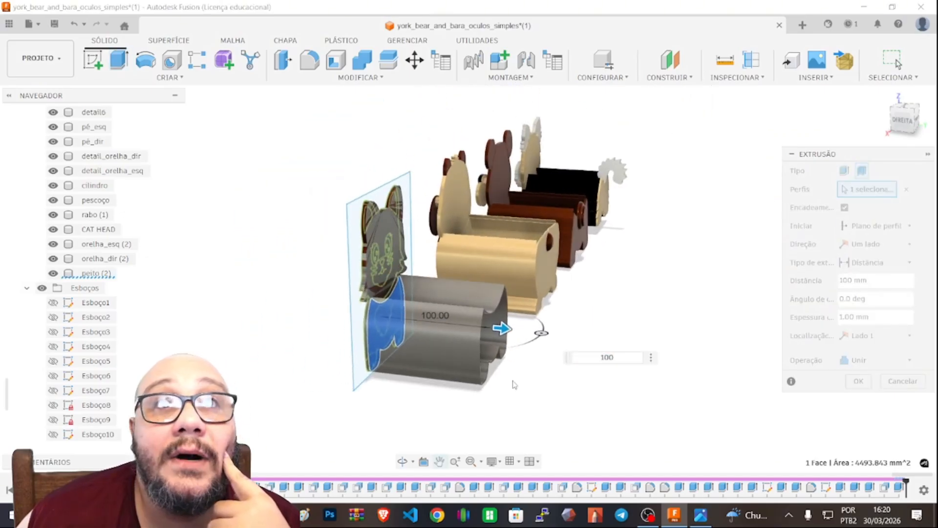
scroll(464, 317, up, 3)
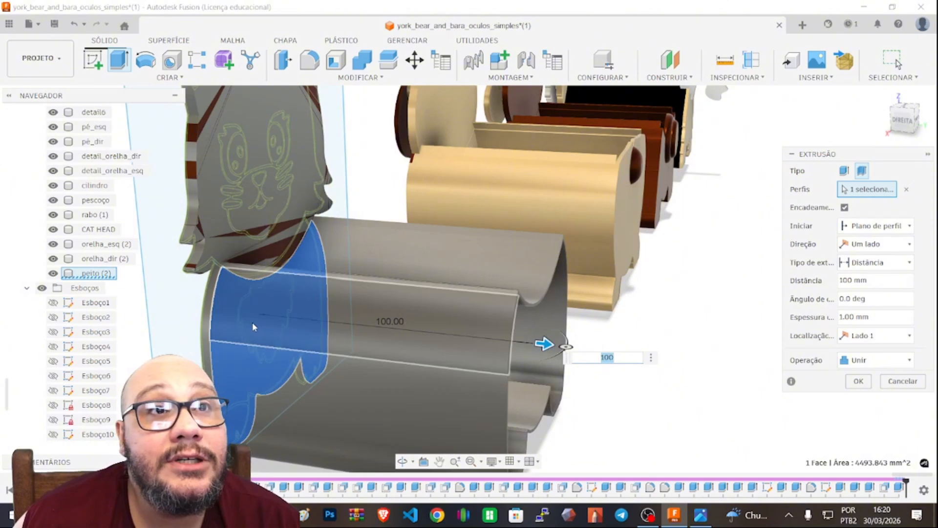
click(880, 363)
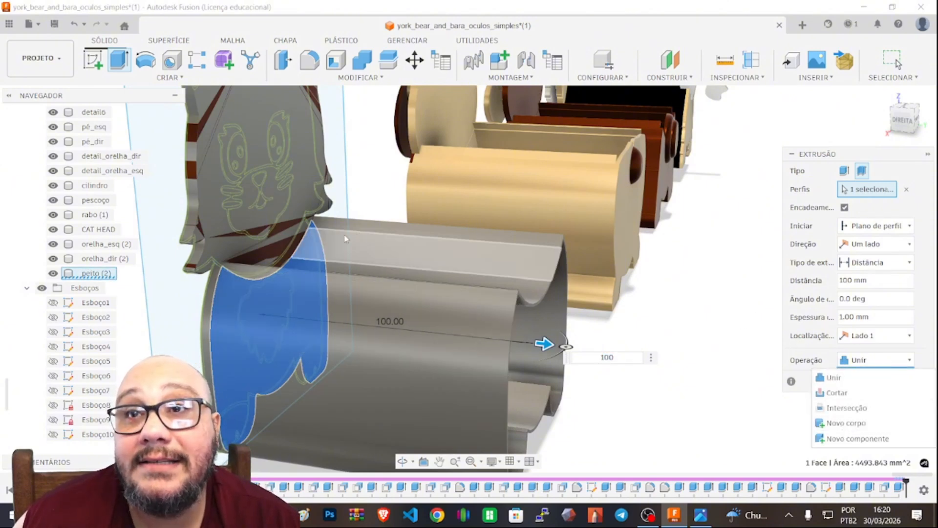
click(844, 423)
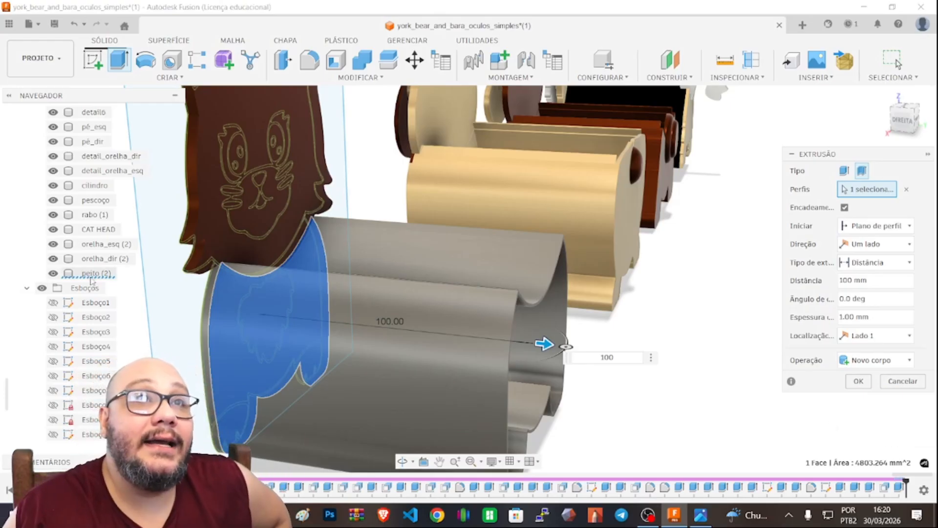
click(859, 382)
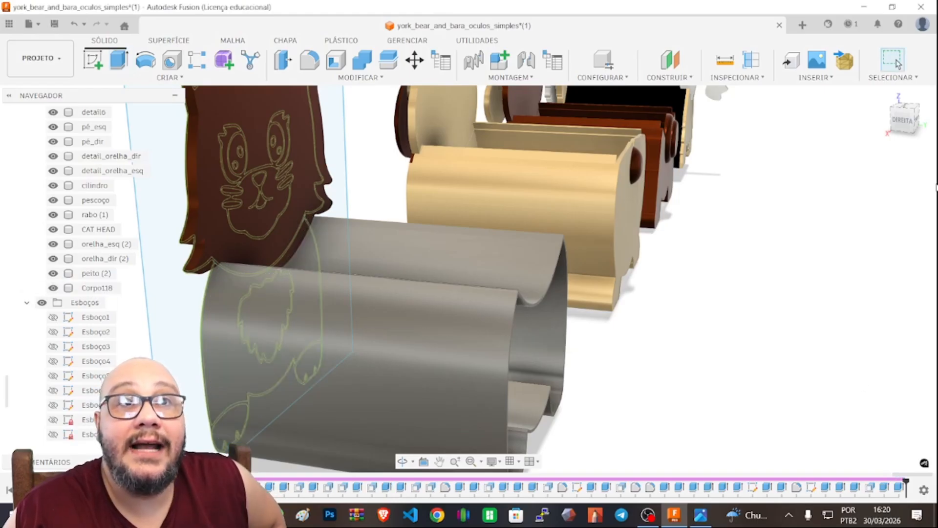
Toggle the visibility of the new shell body to check that it is separate from the torso
click(56, 288)
click(52, 293)
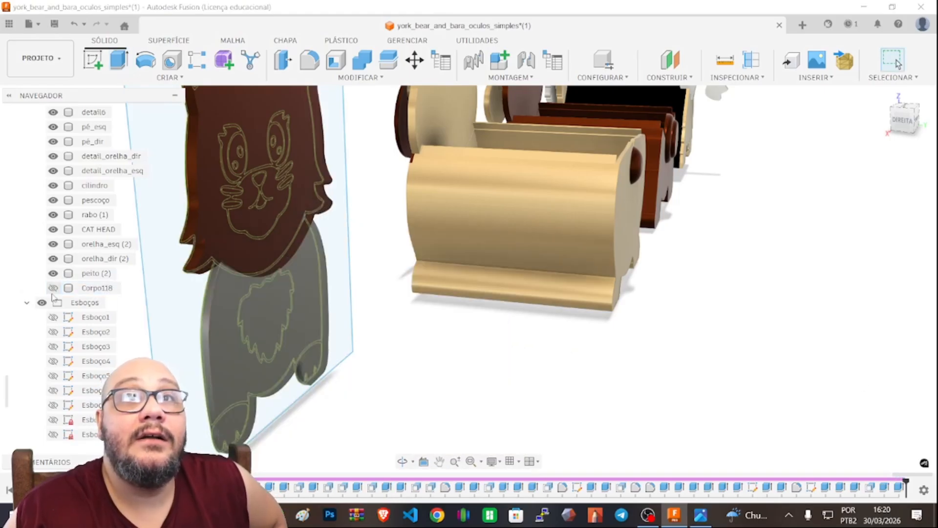
click(52, 293)
click(53, 291)
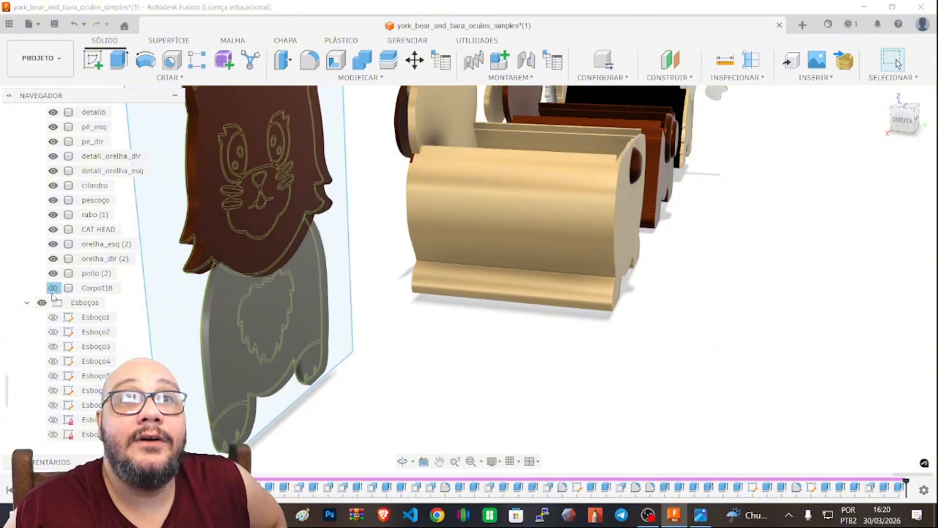
click(53, 291)
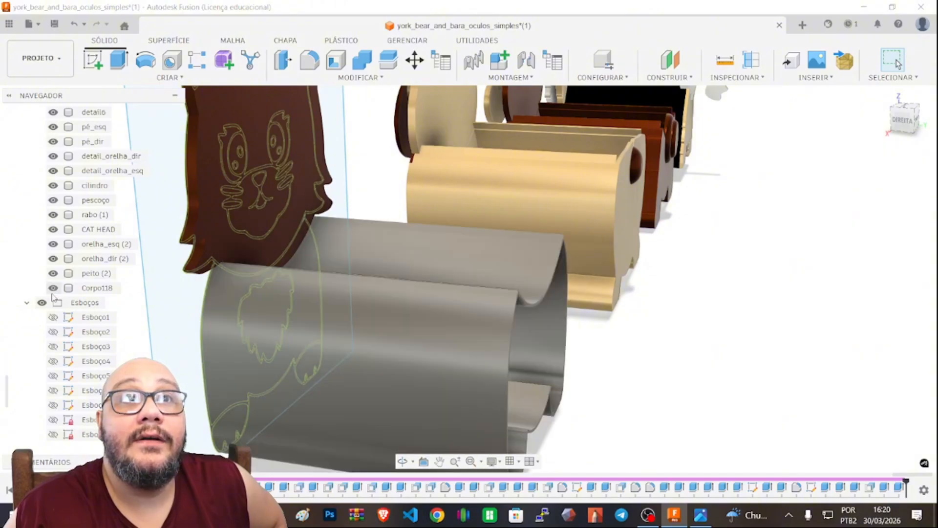
Hide the CAT HEAD body and the Esboços folder, and examine the joint between torso and shell
click(53, 229)
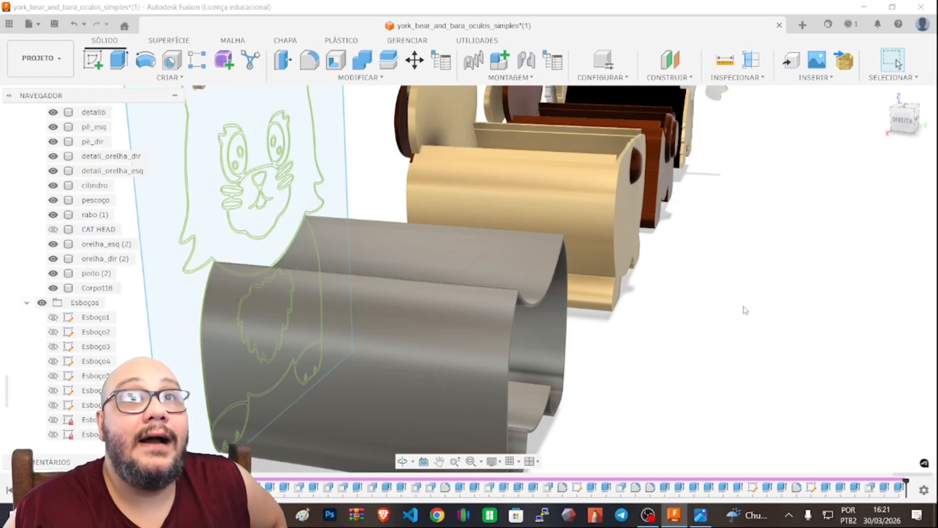
drag(907, 121, 930, 122)
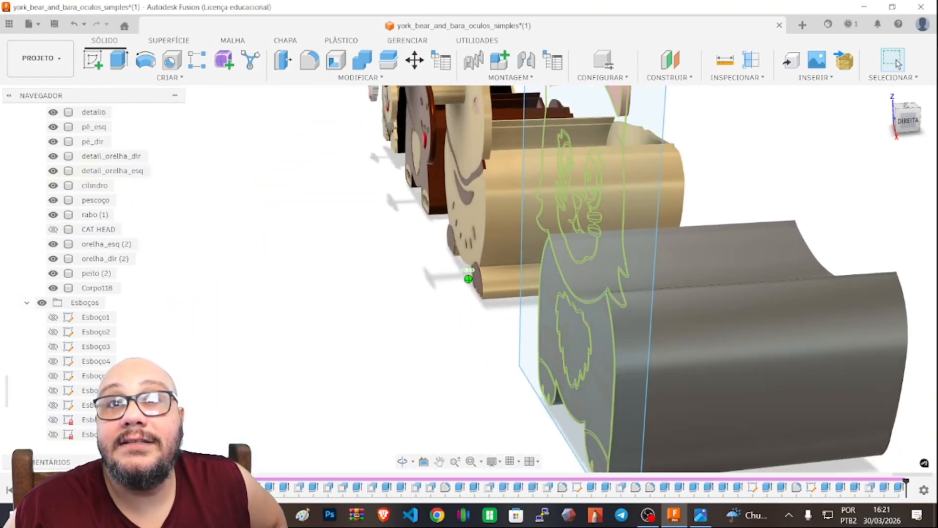
click(42, 303)
scroll(581, 289, down, 3)
scroll(582, 288, up, 6)
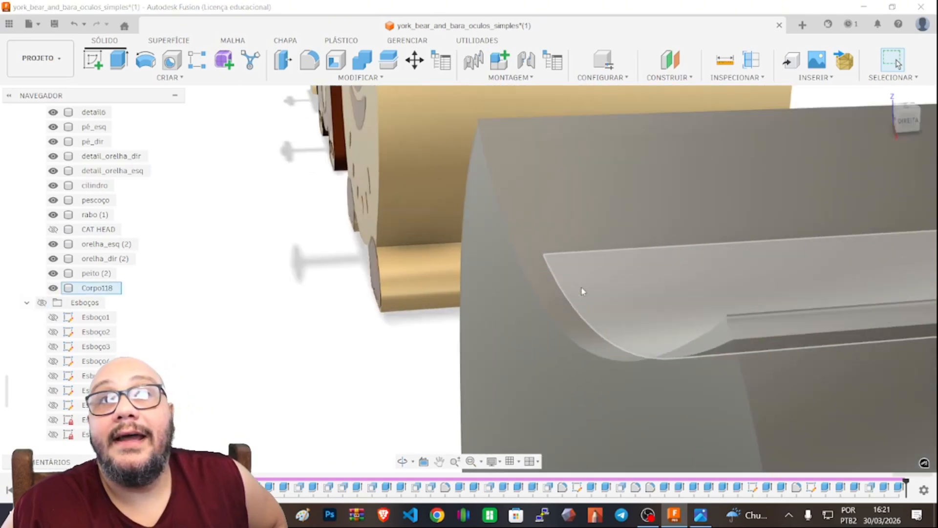
scroll(582, 289, down, 4)
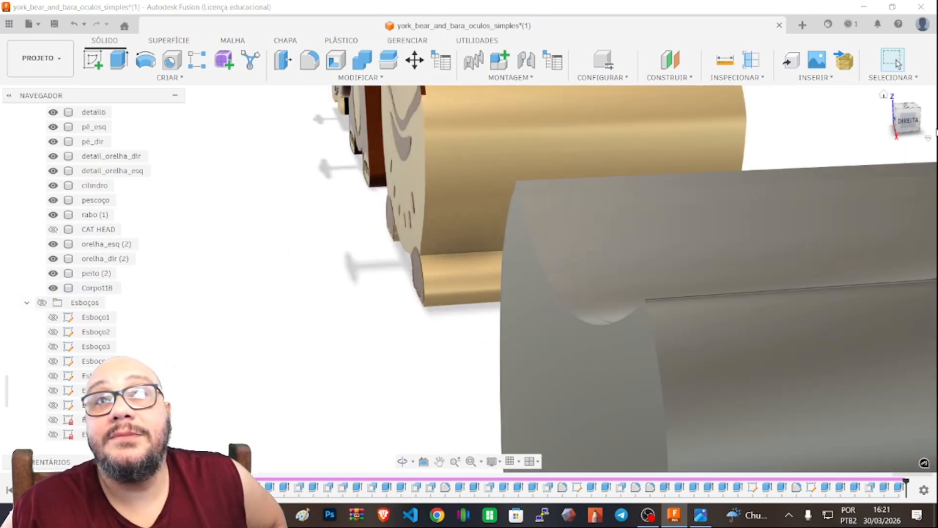
mouse_move(916, 126)
mouse_down()
mouse_move(896, 129)
mouse_move(894, 118)
mouse_move(895, 129)
mouse_move(921, 122)
mouse_up()
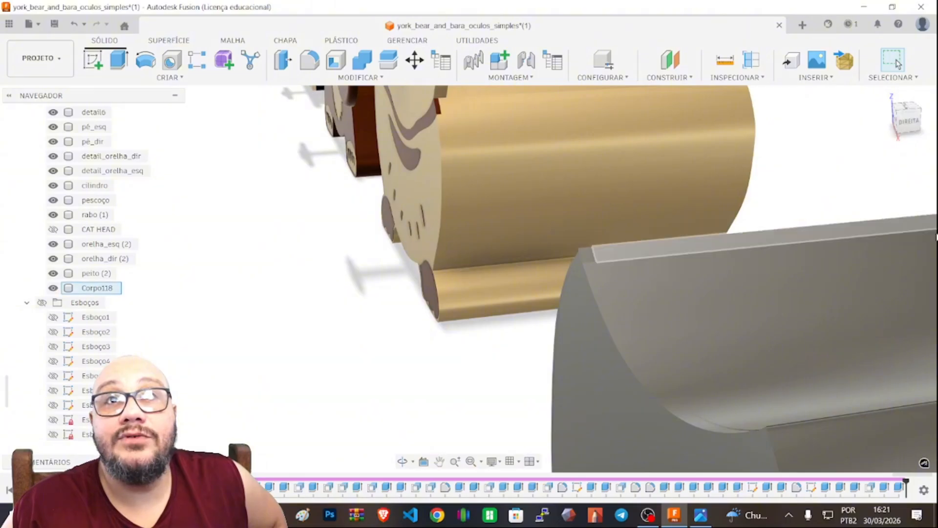
Hide the peito (2) body, show CAT HEAD again and examine where the head meets the shell
click(53, 273)
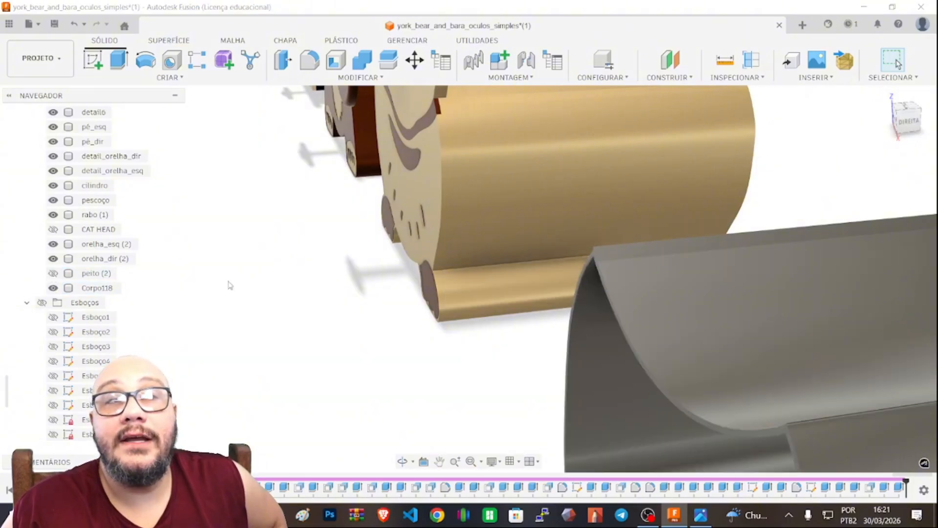
click(53, 229)
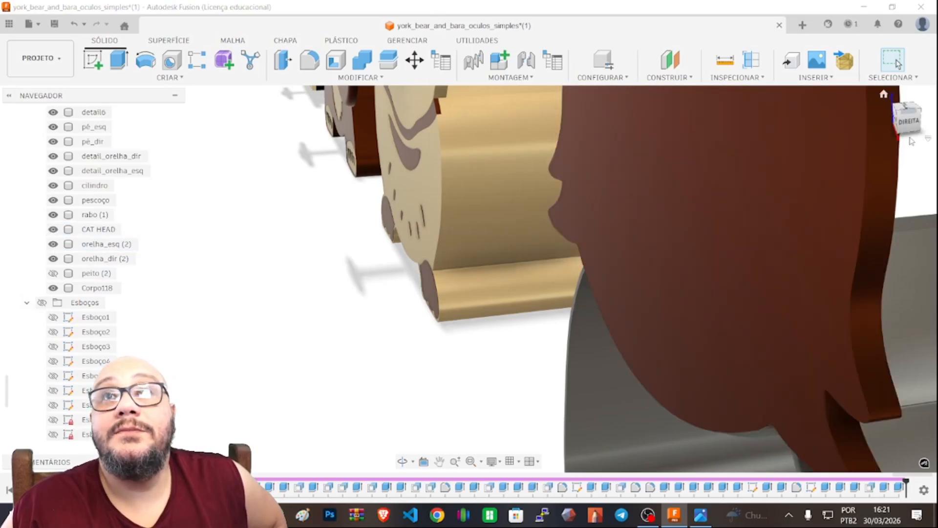
mouse_move(909, 123)
mouse_down()
mouse_move(865, 95)
mouse_move(864, 108)
mouse_move(900, 115)
mouse_move(910, 100)
mouse_move(903, 105)
mouse_up()
scroll(383, 235, up, 6)
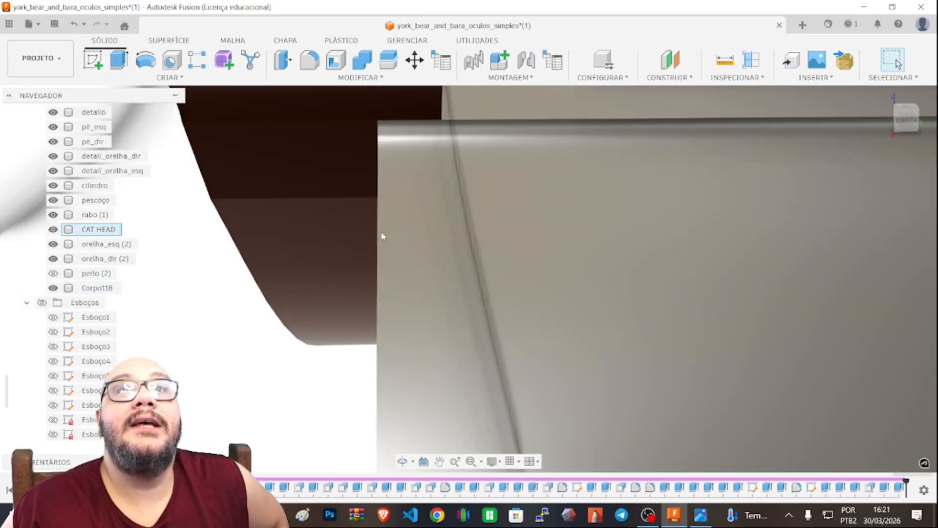
scroll(386, 236, down, 5)
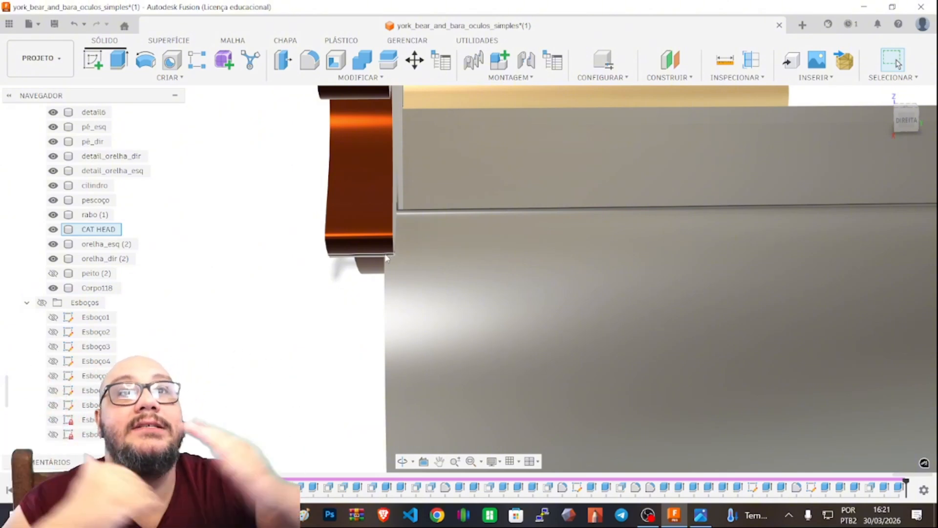
Make the peito (2) body visible again in front of the shell
click(53, 273)
click(53, 273)
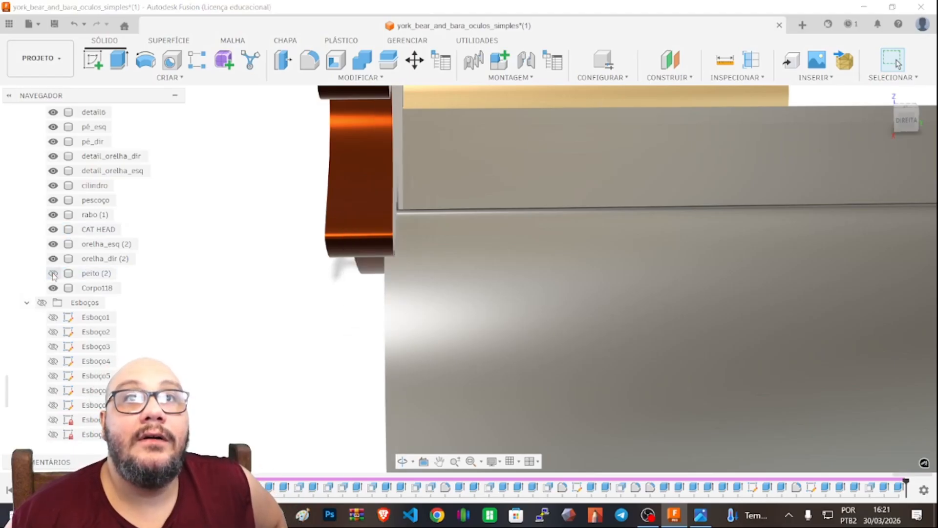
click(53, 275)
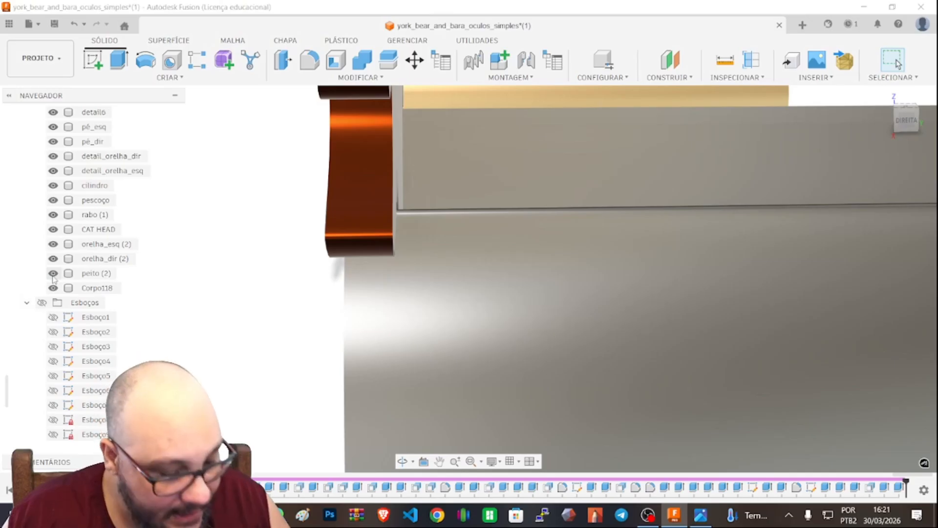
Apply the reddish-brown Aço - Acetinado (1) (2) appearance to the cat's torso body
key(a)
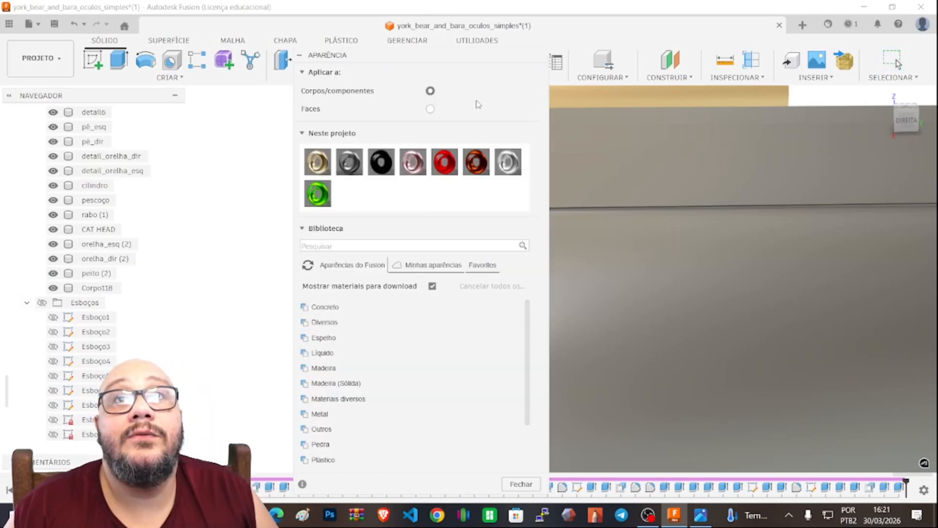
drag(474, 59, 193, 49)
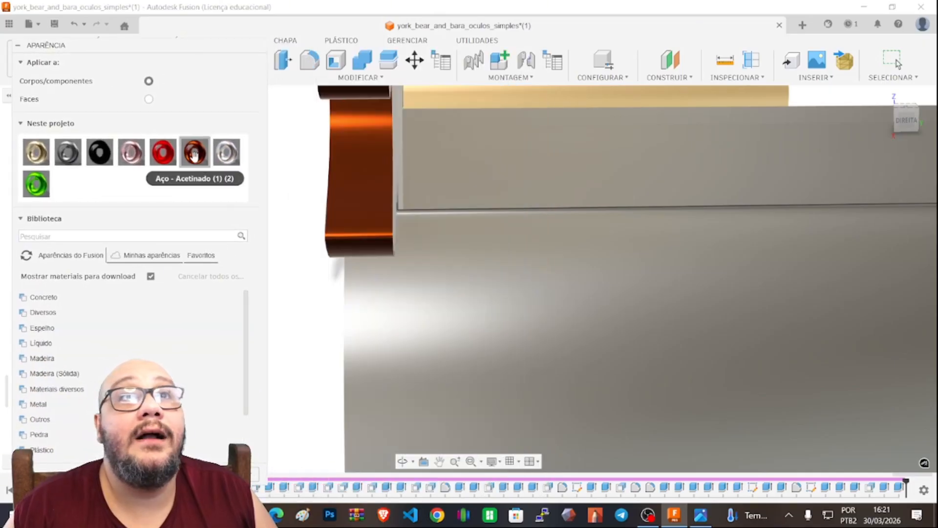
drag(195, 152, 359, 278)
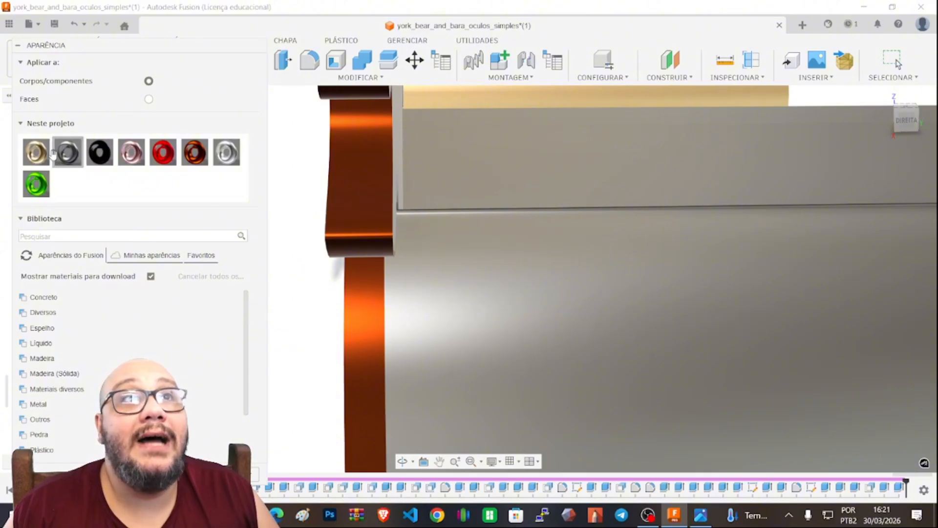
Apply the project's beige metallic appearance to the extruded shell body behind the torso
drag(34, 152, 614, 314)
scroll(339, 382, down, 6)
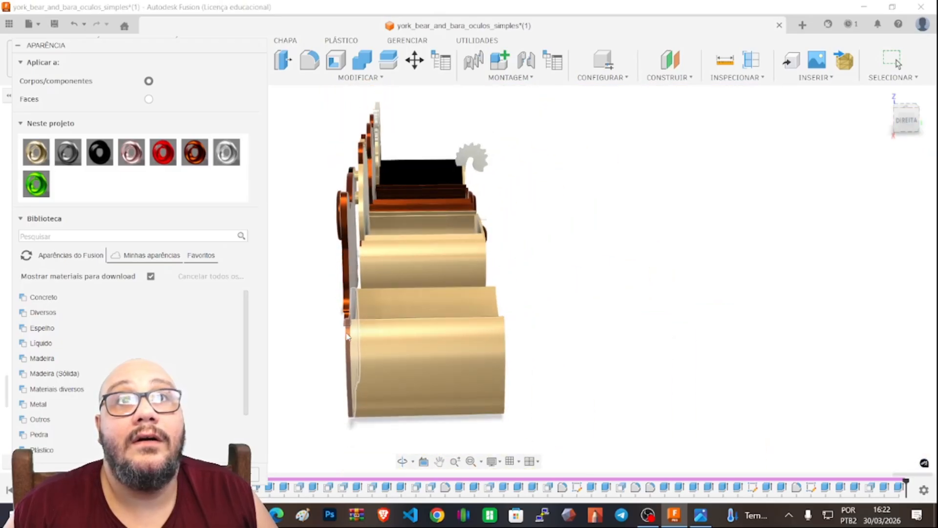
scroll(340, 369, up, 3)
mouse_move(909, 123)
mouse_down()
mouse_move(923, 109)
mouse_move(904, 131)
mouse_move(901, 122)
mouse_up()
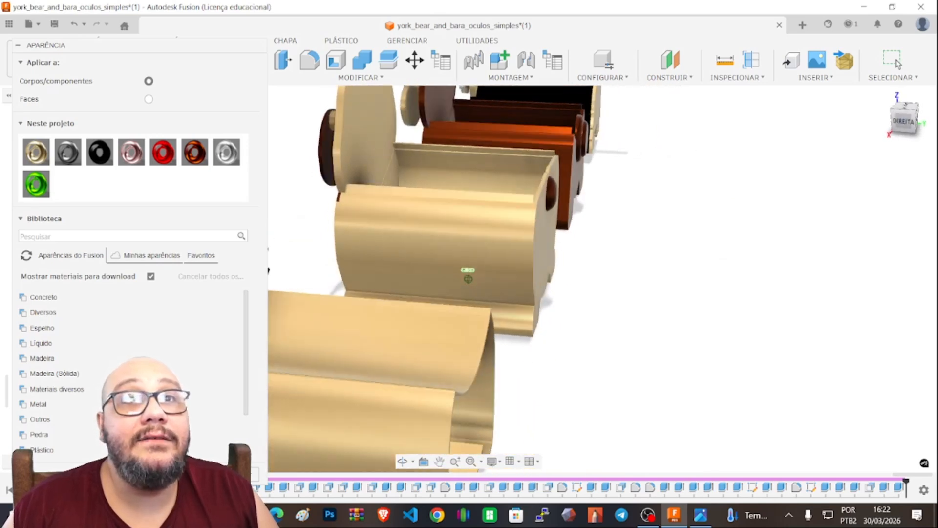
click(334, 67)
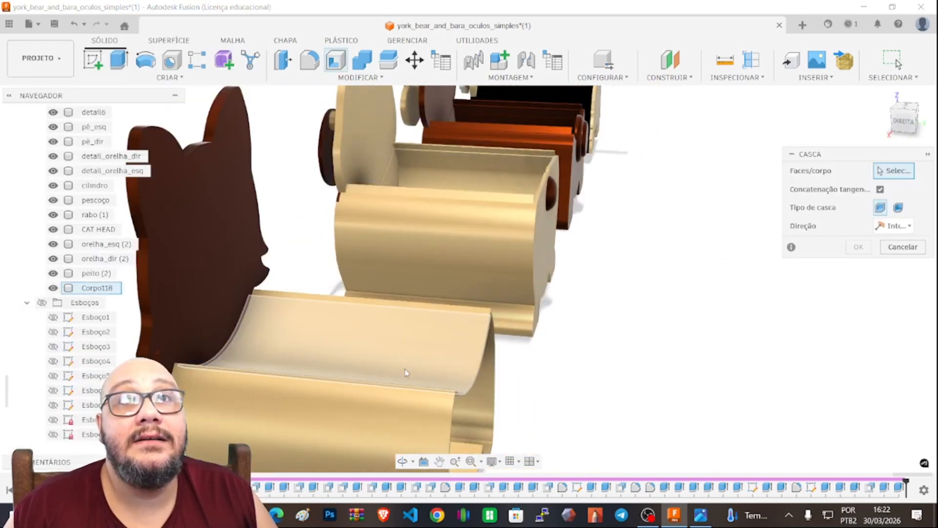
click(405, 374)
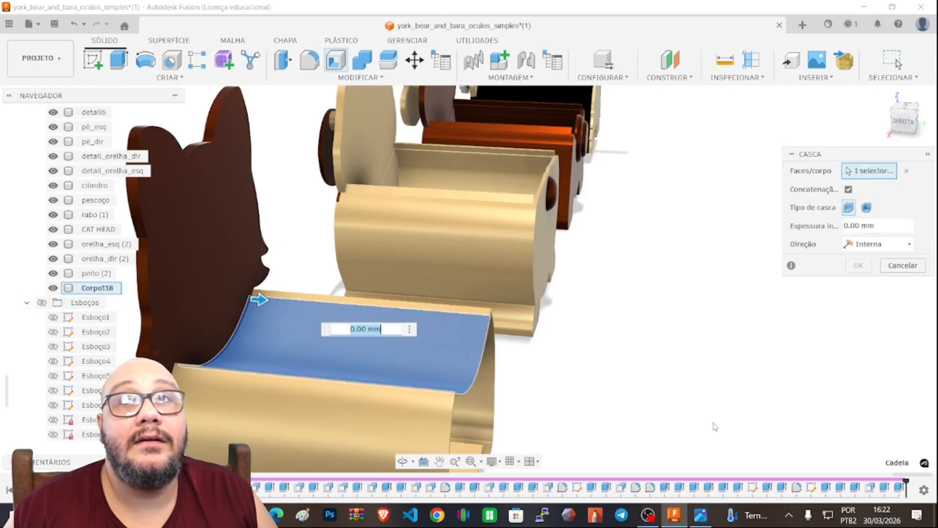
text(3)
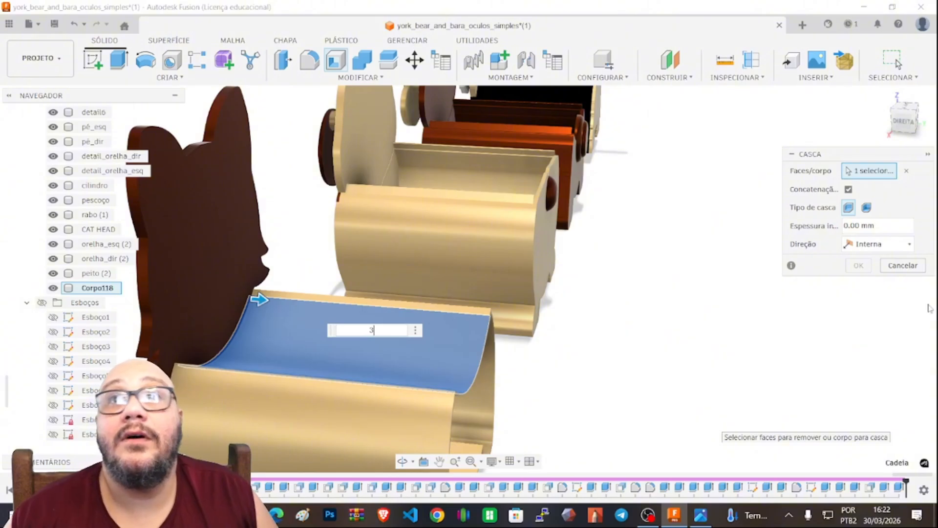
click(869, 208)
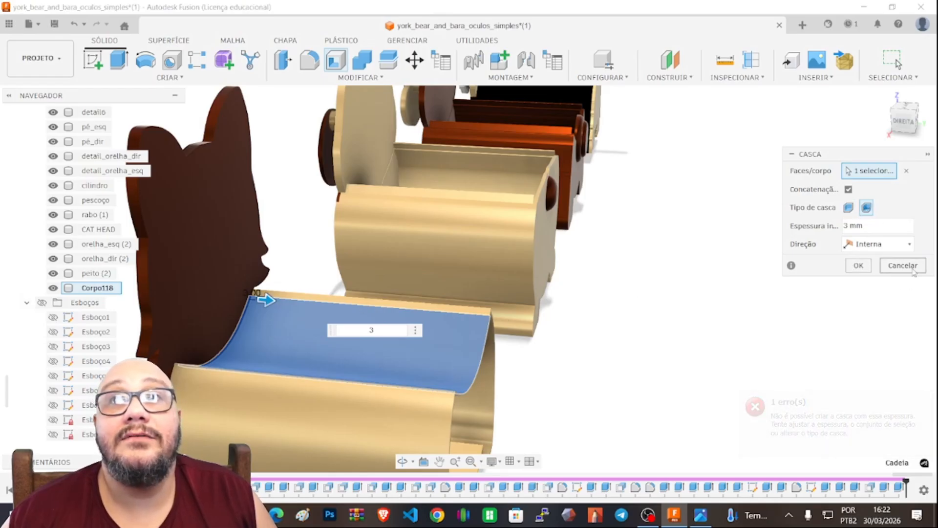
click(912, 271)
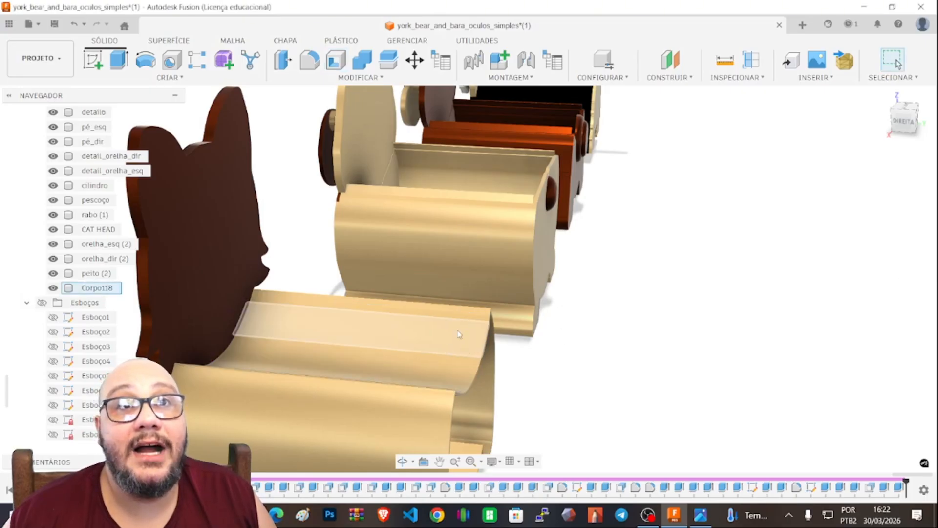
Try to cut 10 mm into the cat shell's narrow upper face strip beside the side wall with Extrude
scroll(476, 330, up, 2)
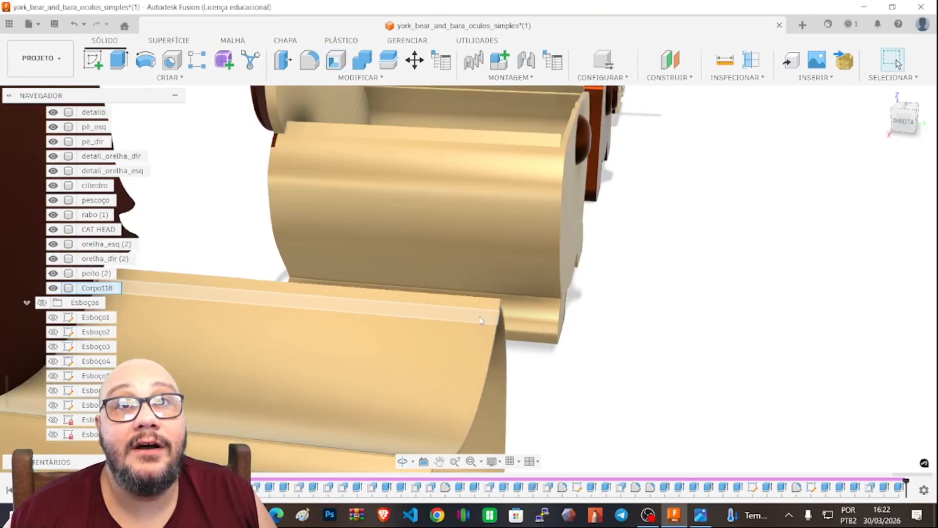
click(481, 321)
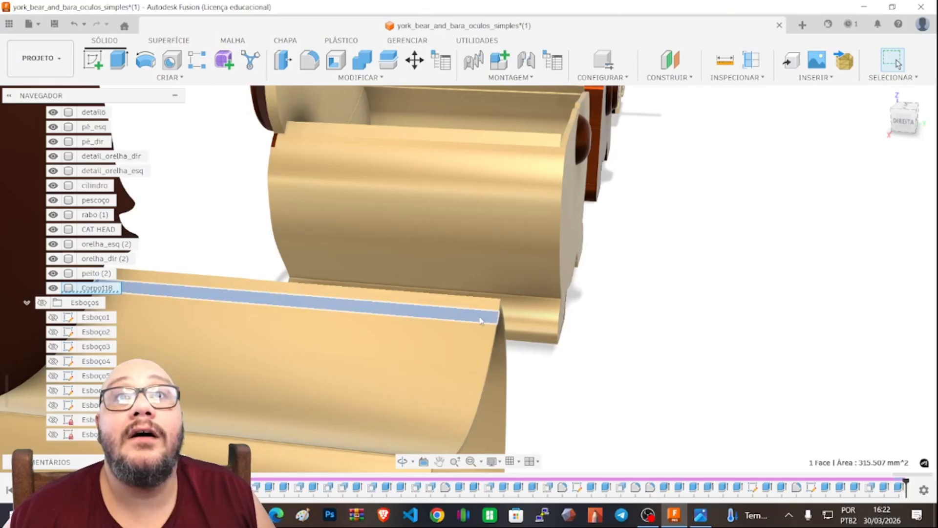
ctrl+click(478, 337)
ctrl+click(455, 412)
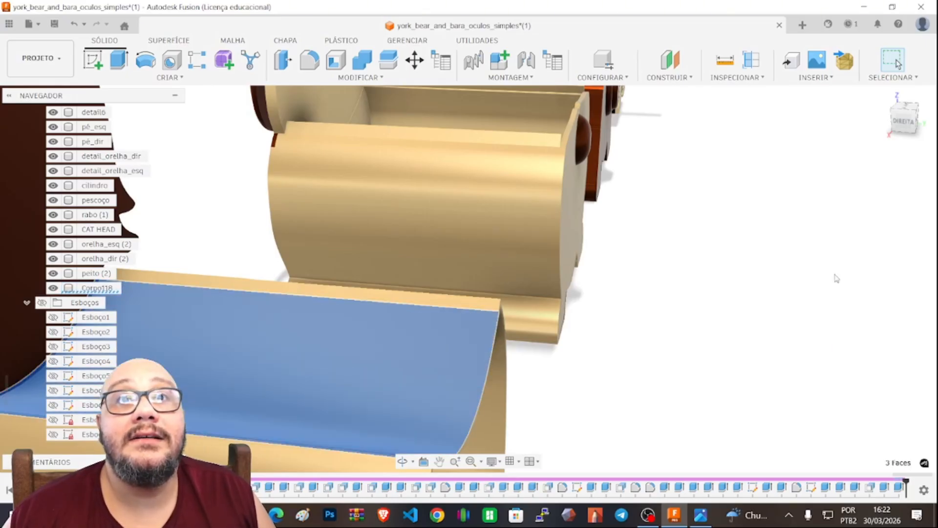
mouse_move(898, 126)
mouse_down()
mouse_move(890, 133)
mouse_move(860, 100)
mouse_move(877, 125)
mouse_up()
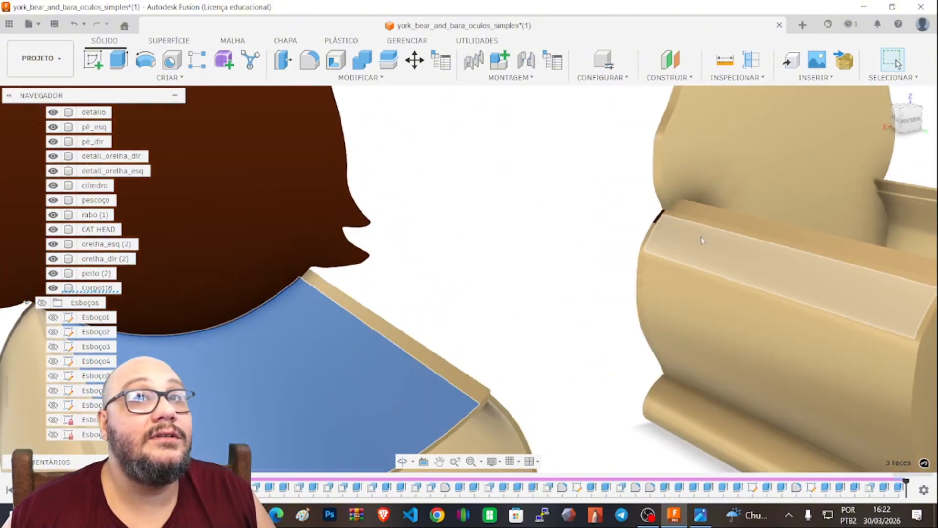
scroll(304, 377, down, 5)
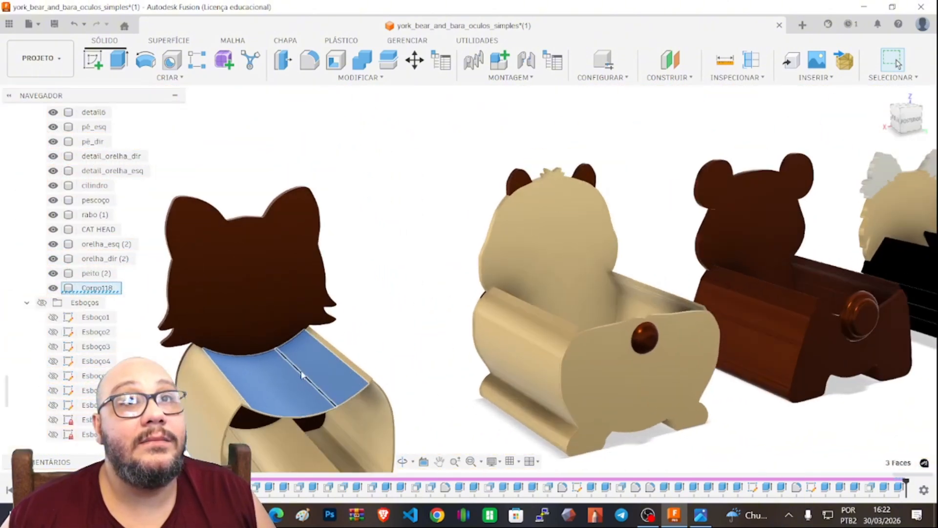
scroll(304, 376, up, 5)
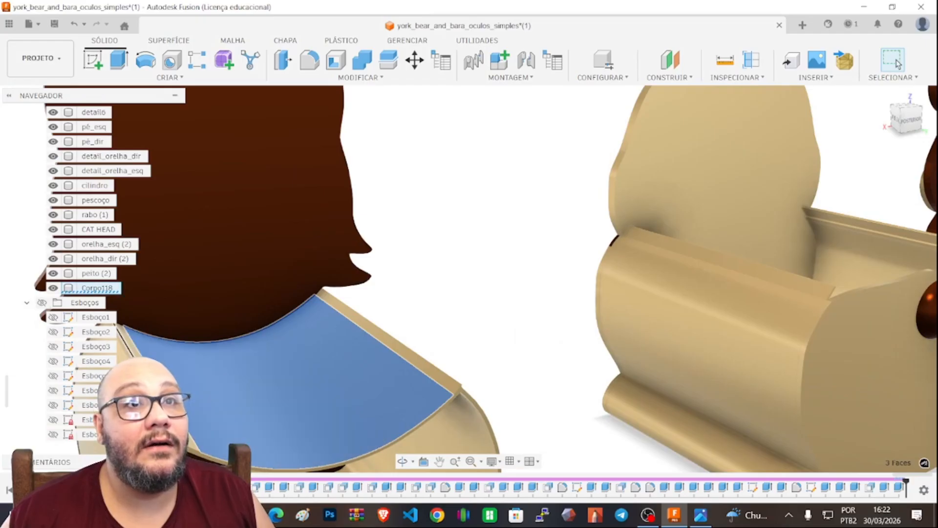
ctrl+click(160, 391)
scroll(457, 414, down, 4)
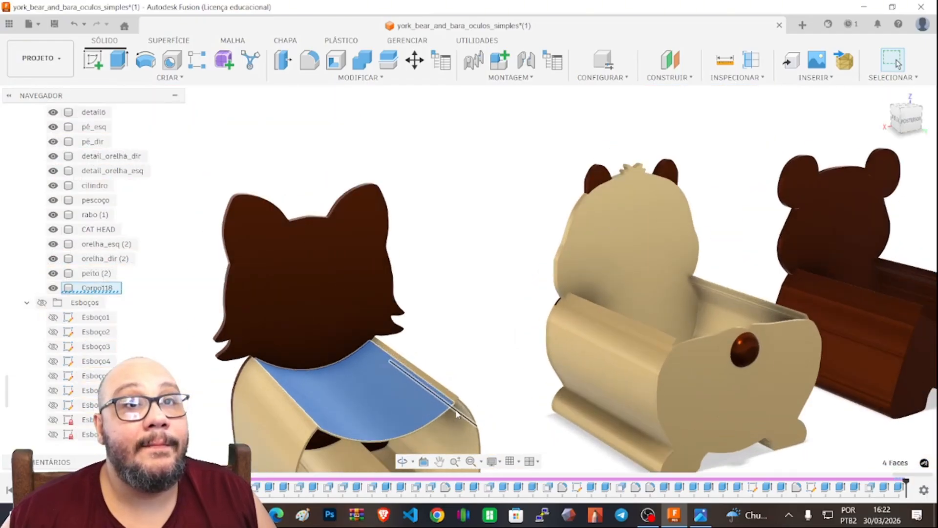
key(e)
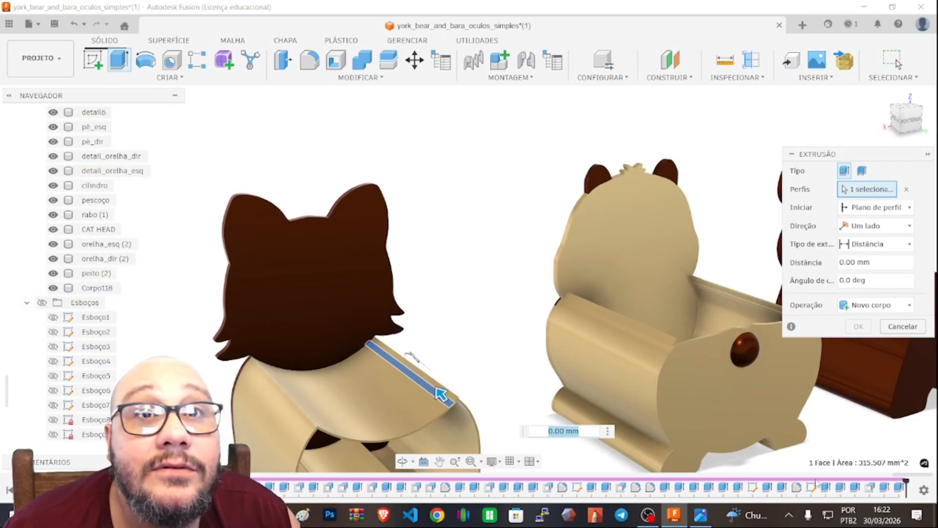
drag(442, 394, 457, 413)
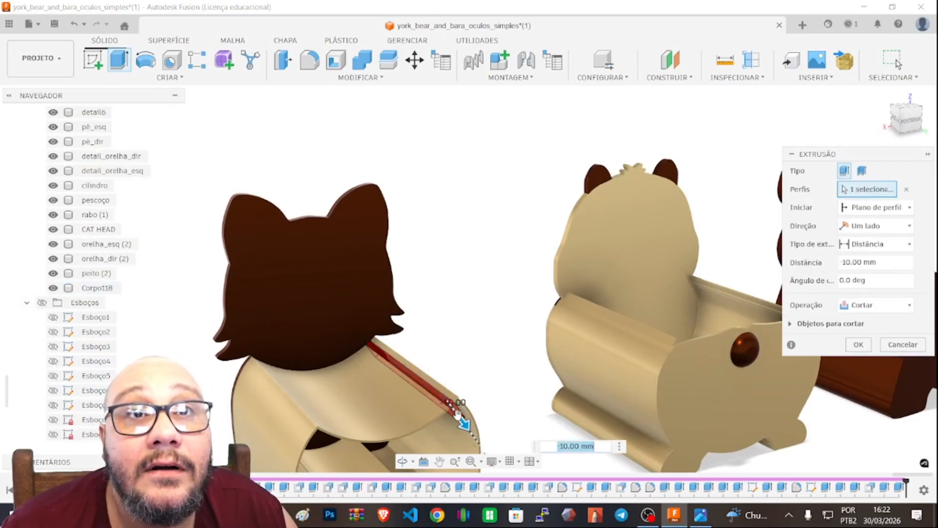
click(859, 345)
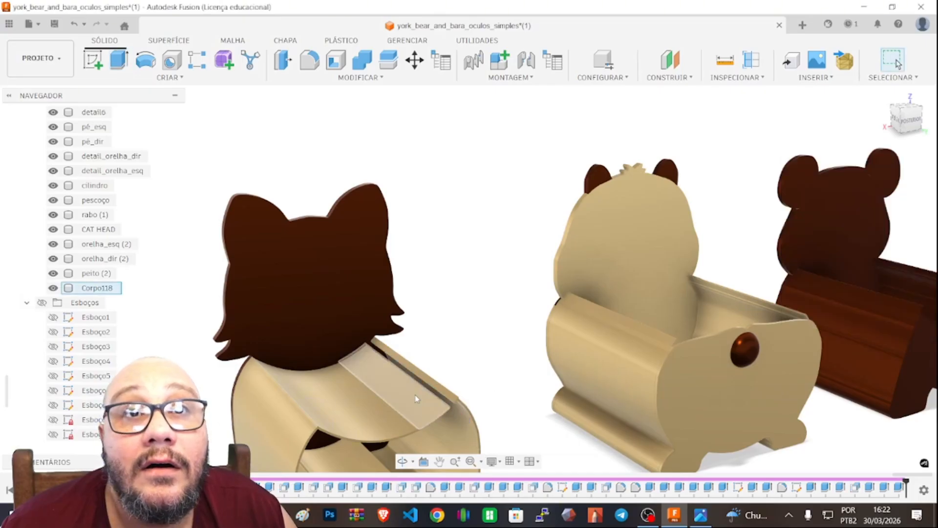
key(e)
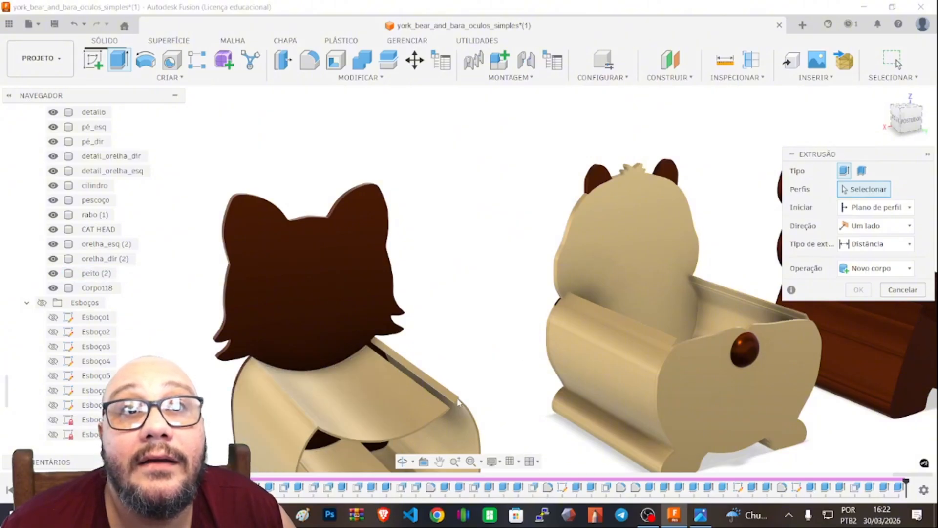
click(912, 290)
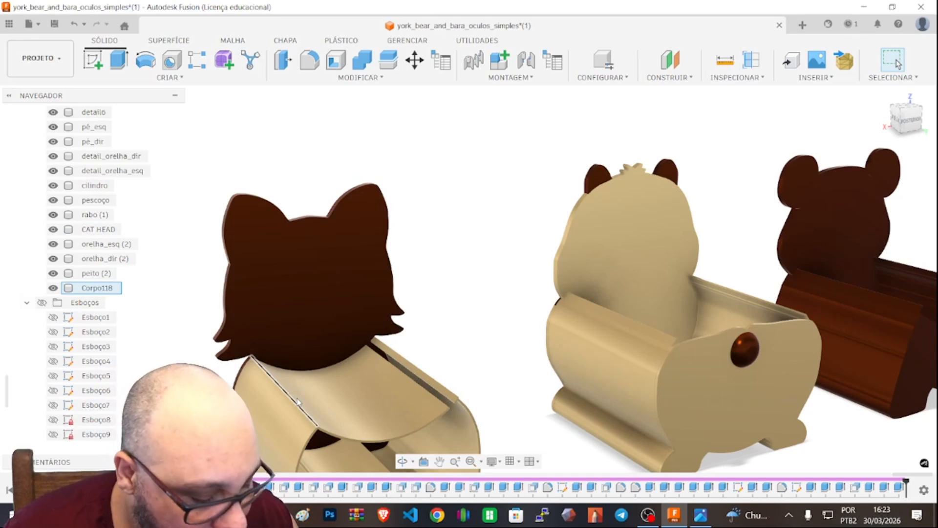
Start a new sketch on the rear end face of the cat's hollow body shell
scroll(464, 408, up, 5)
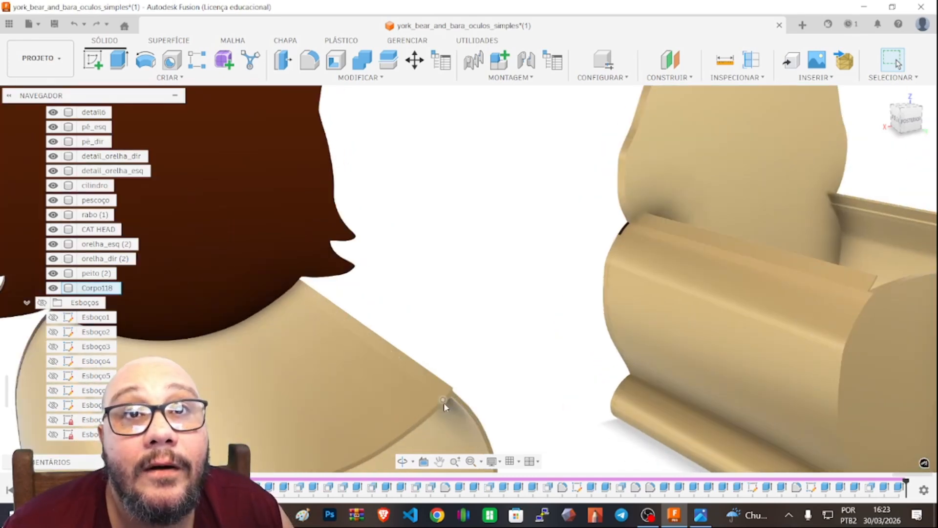
scroll(467, 384, down, 5)
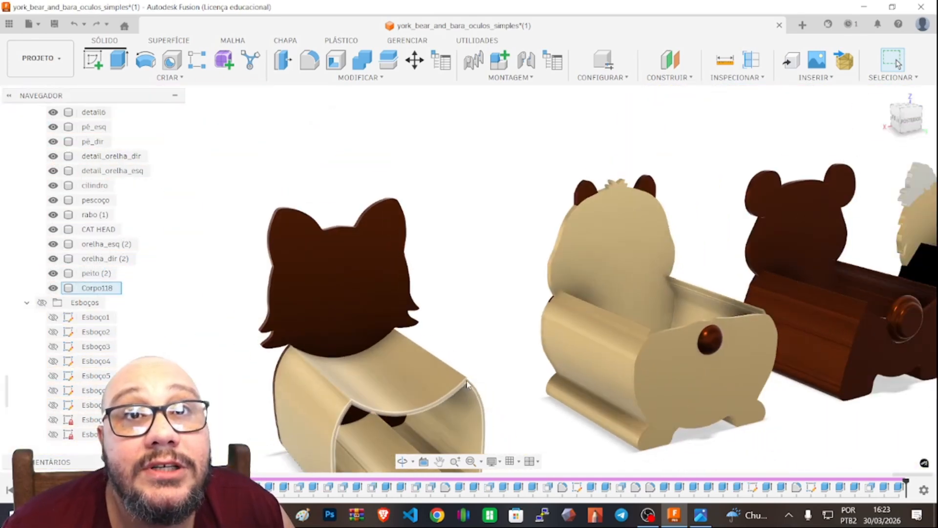
scroll(467, 384, up, 3)
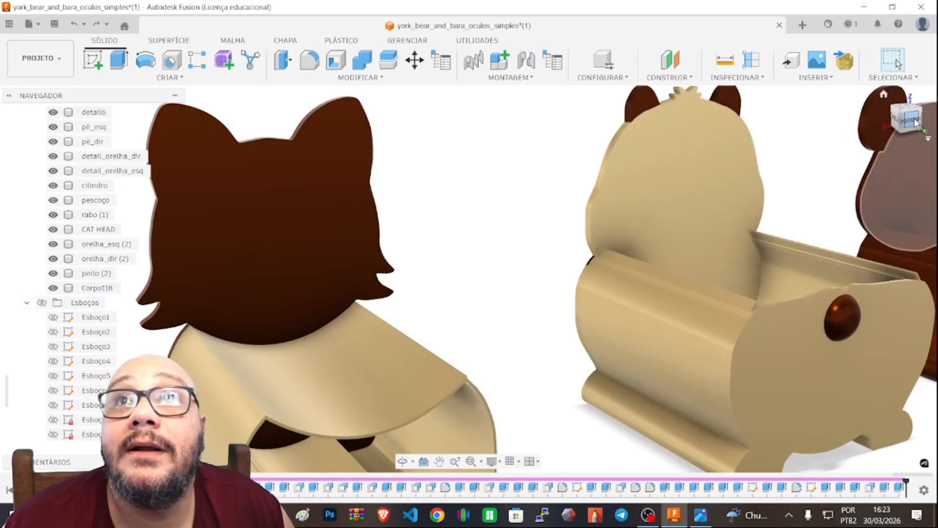
mouse_move(916, 123)
mouse_down()
mouse_move(890, 110)
mouse_move(899, 109)
mouse_up()
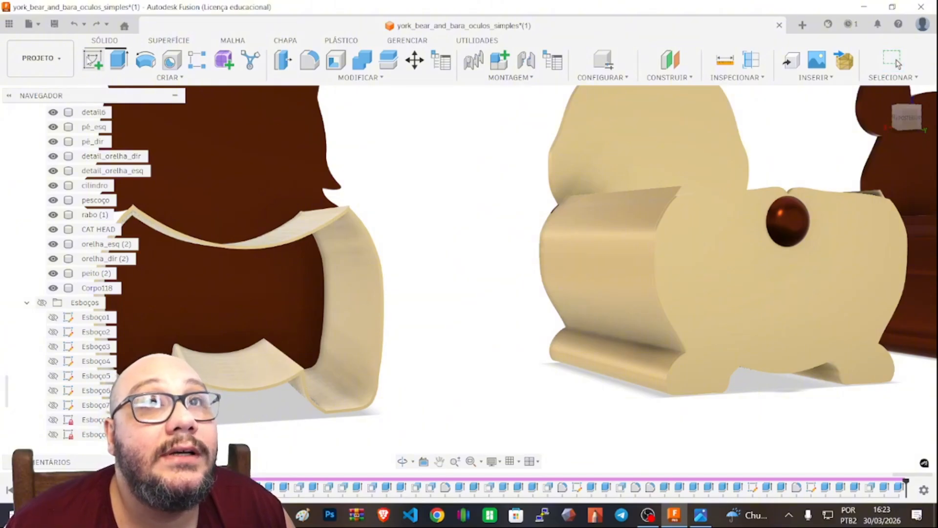
scroll(344, 209, up, 5)
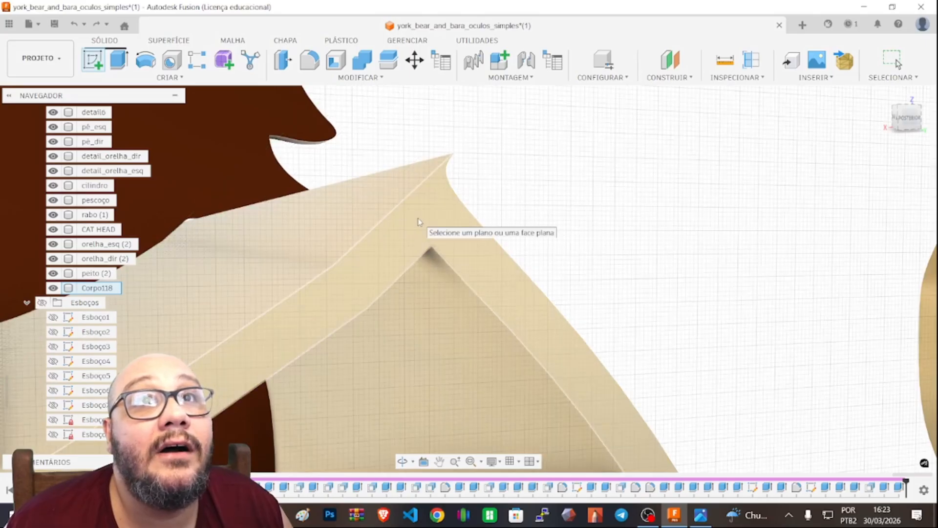
click(418, 218)
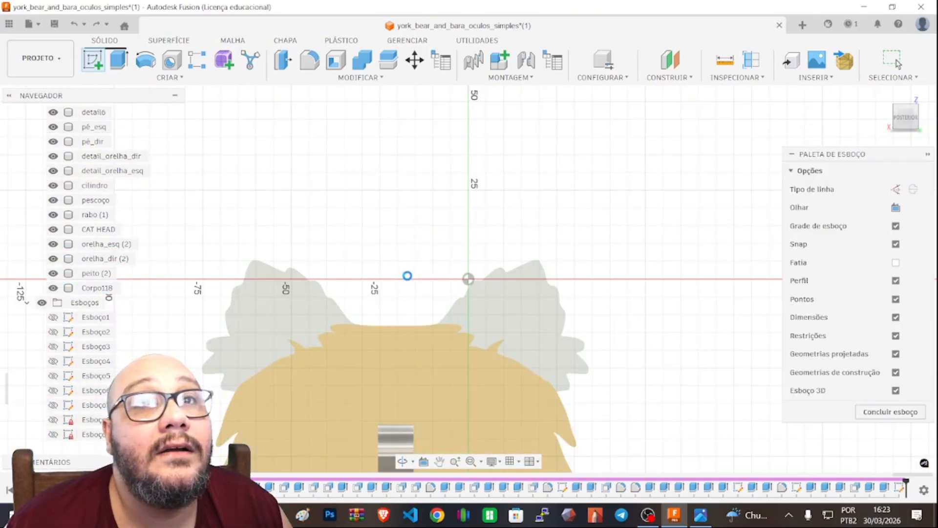
scroll(436, 297, down, 10)
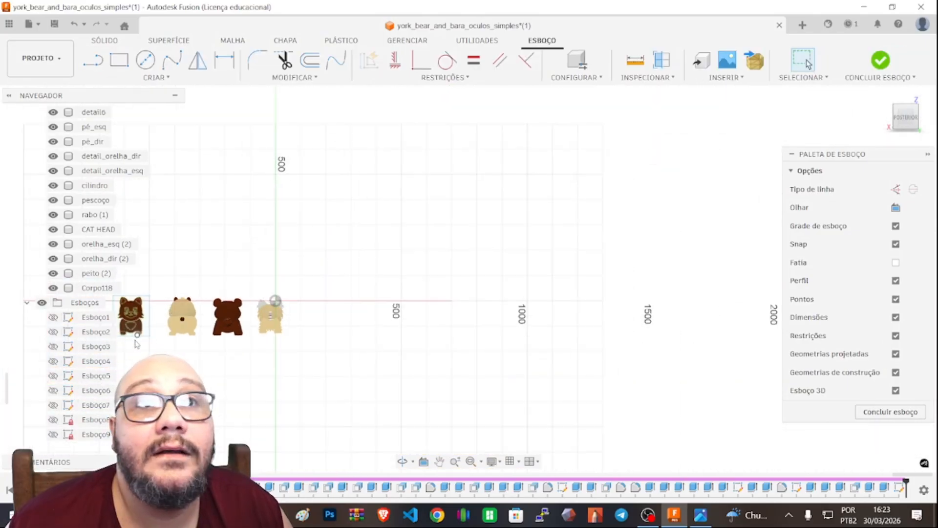
middle_drag(137, 344, 348, 340)
scroll(359, 338, up, 8)
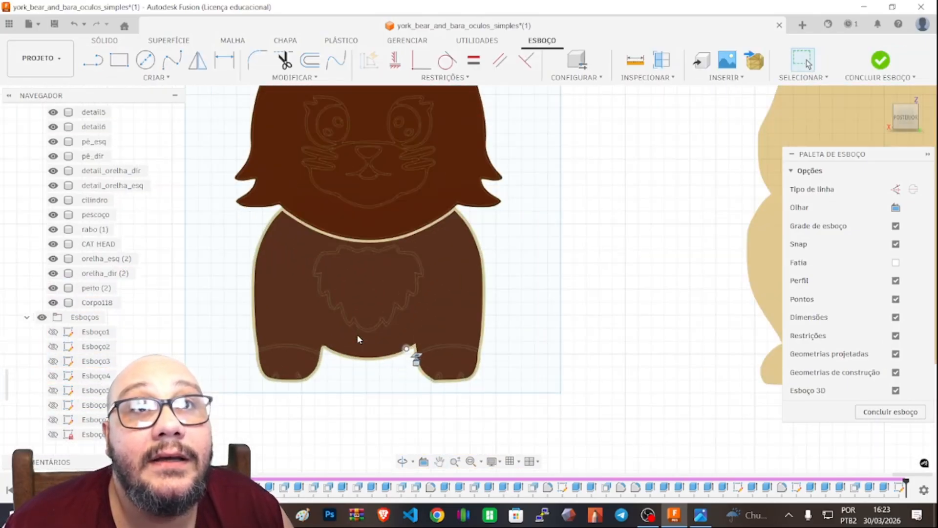
shift+middle_drag(662, 279, 567, 255)
scroll(475, 218, up, 10)
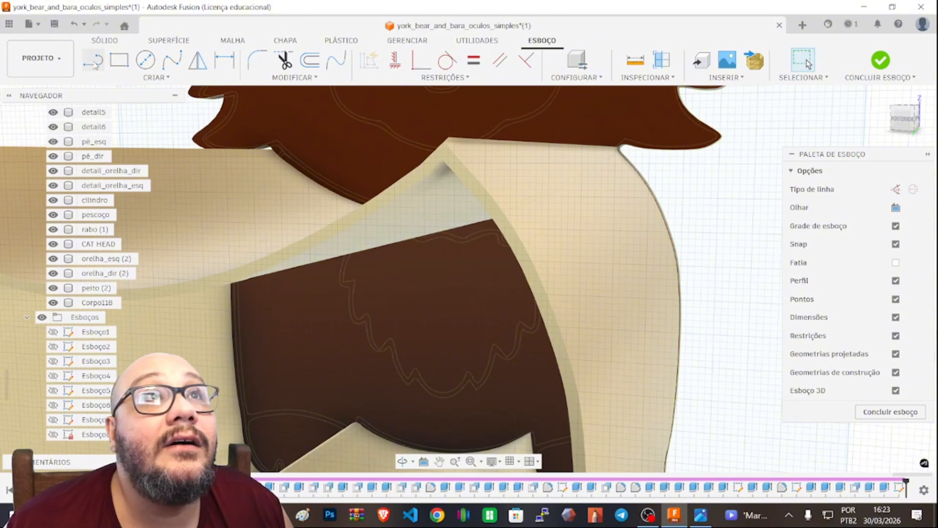
key(l)
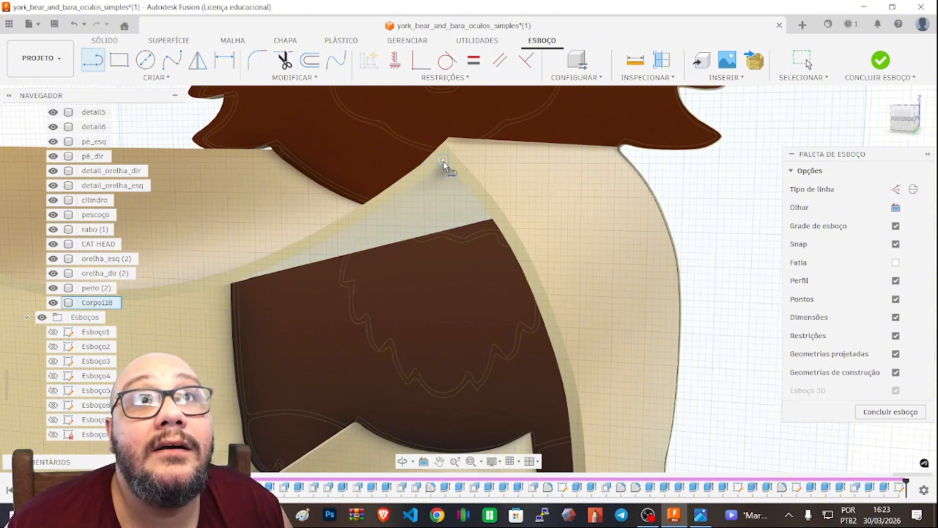
click(444, 161)
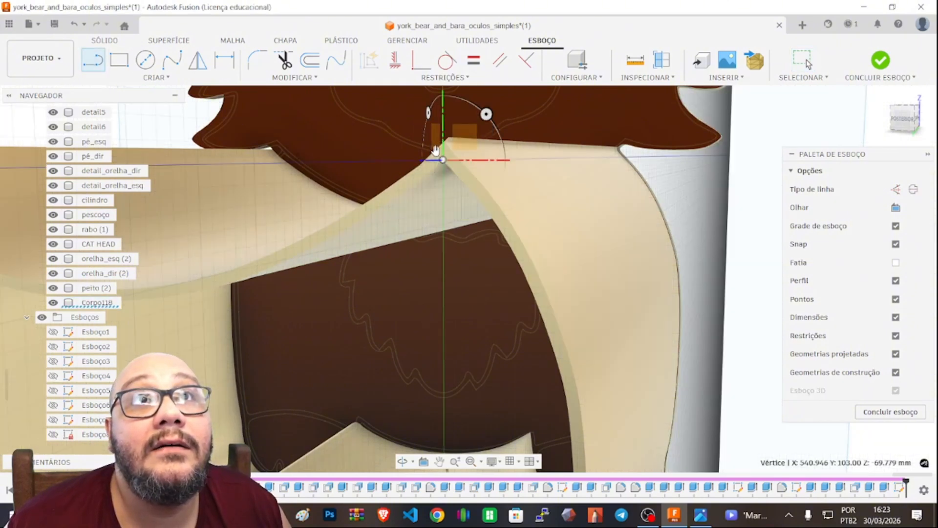
scroll(464, 199, down, 2)
key(Escape)
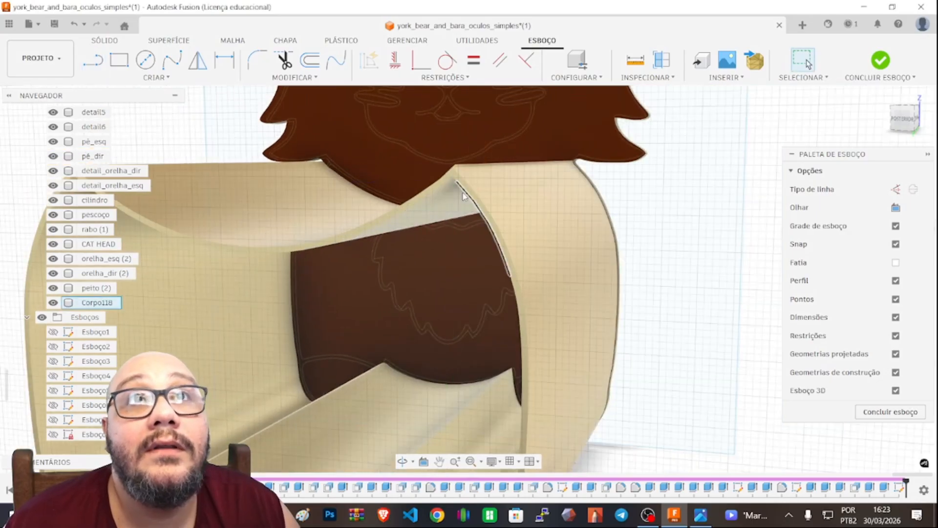
Draw a short line across the shell's wall thickness at one upper corner, from the inner corner to the concave outer edge
scroll(452, 181, up, 5)
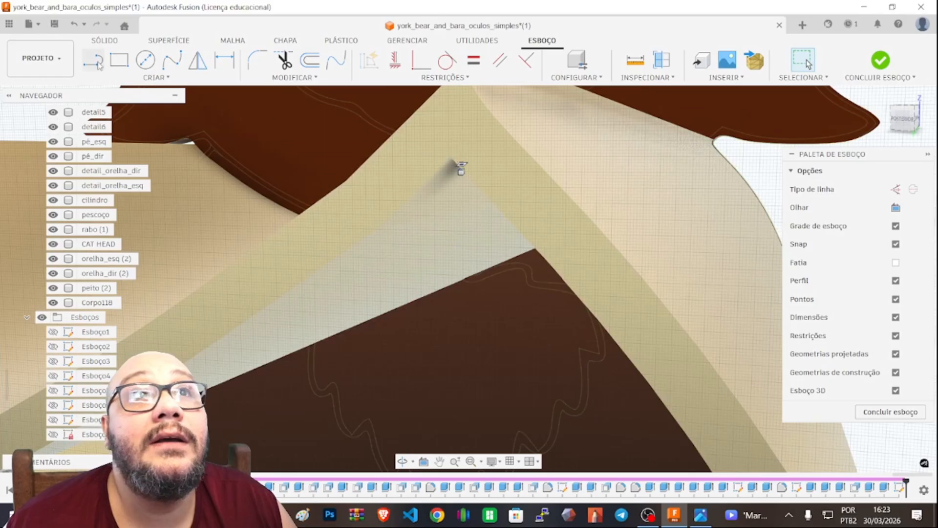
key(l)
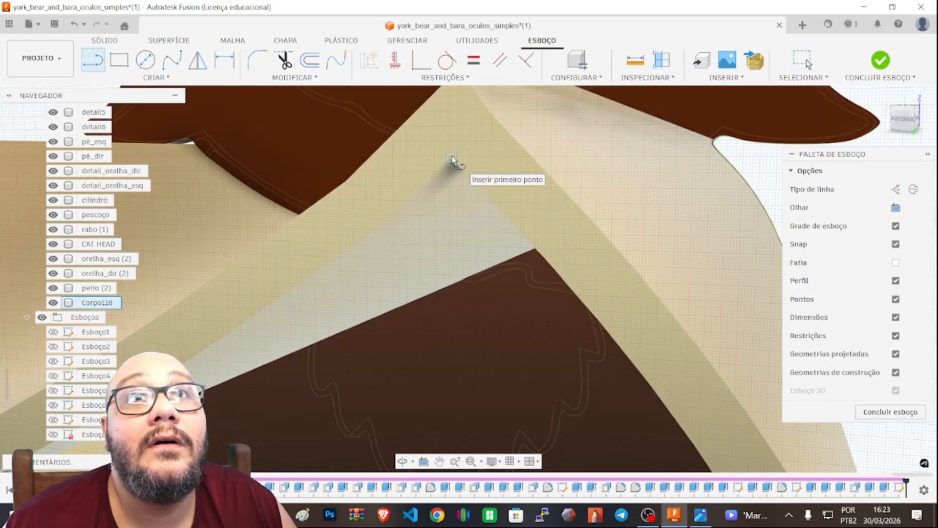
click(451, 158)
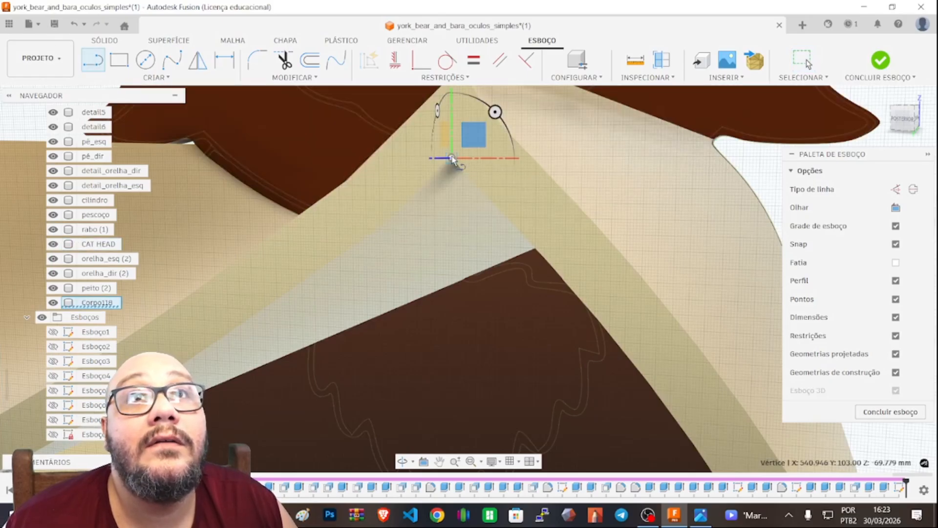
click(415, 114)
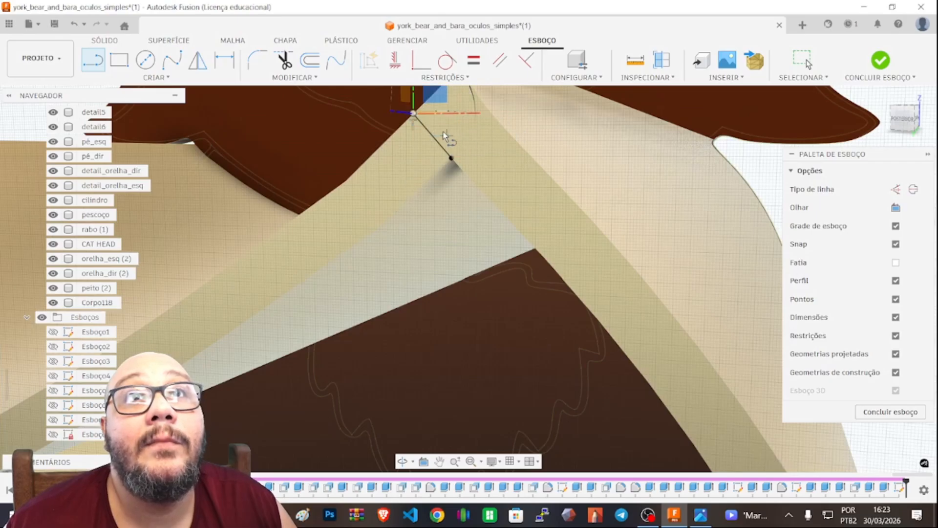
scroll(423, 169, down, 5)
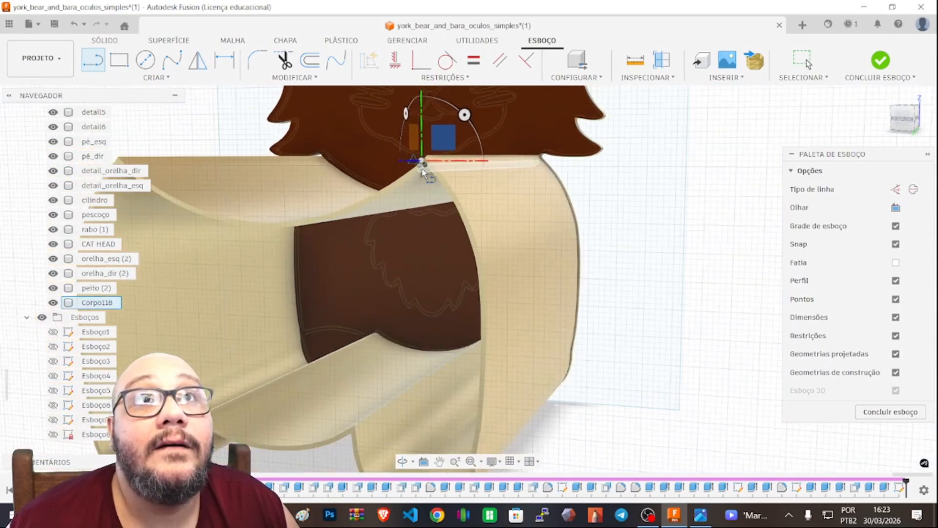
key(Escape)
Draw a second short line across the shell's wall thickness at the opposite upper corner to close off the concave upper strip
middle_drag(401, 254, 769, 292)
key(l)
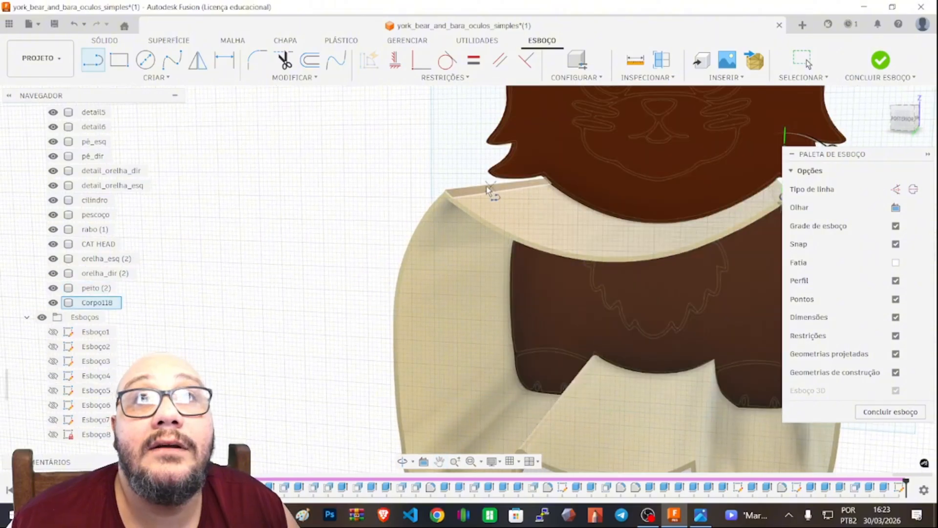
scroll(450, 206, up, 8)
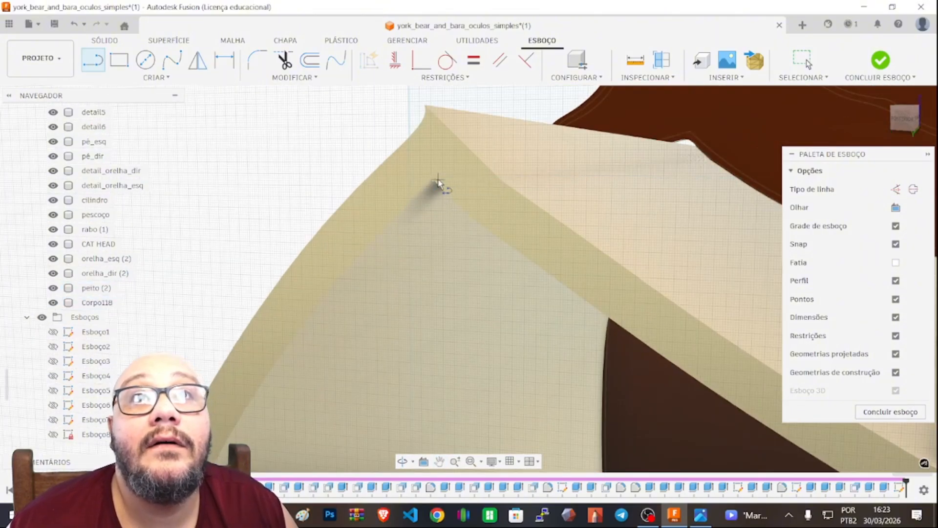
click(433, 180)
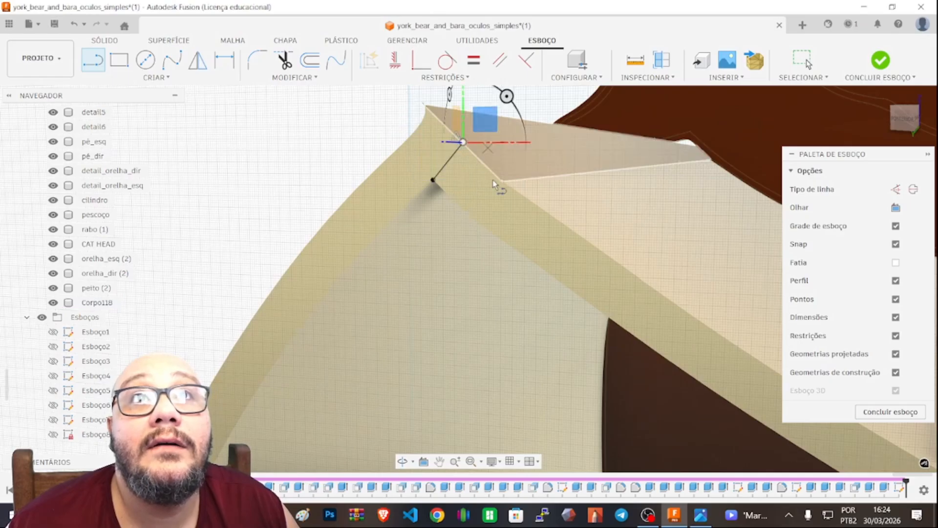
scroll(508, 195, down, 4)
scroll(526, 201, down, 3)
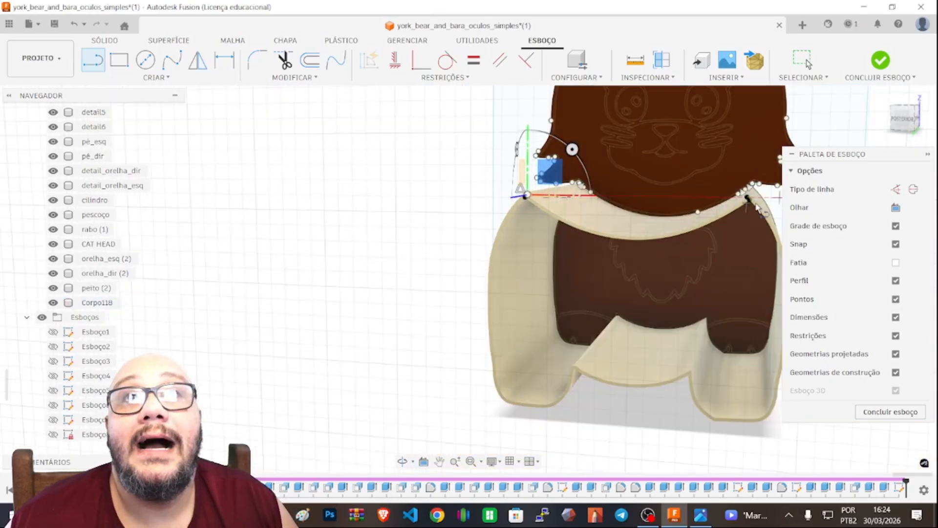
scroll(755, 199, up, 3)
key(Escape)
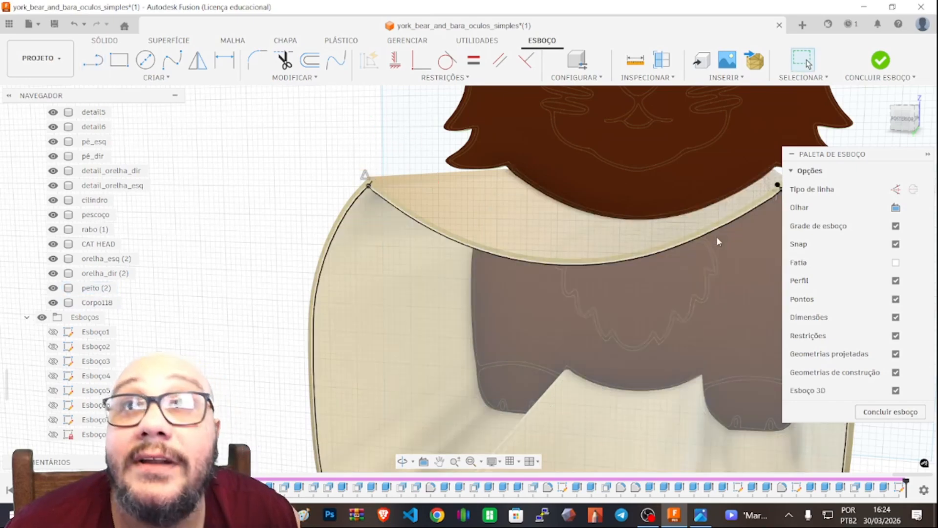
Extrude the concave upper strip profile about 95 mm towards the torso as a cut, opening the top of the shell
scroll(755, 209, up, 2)
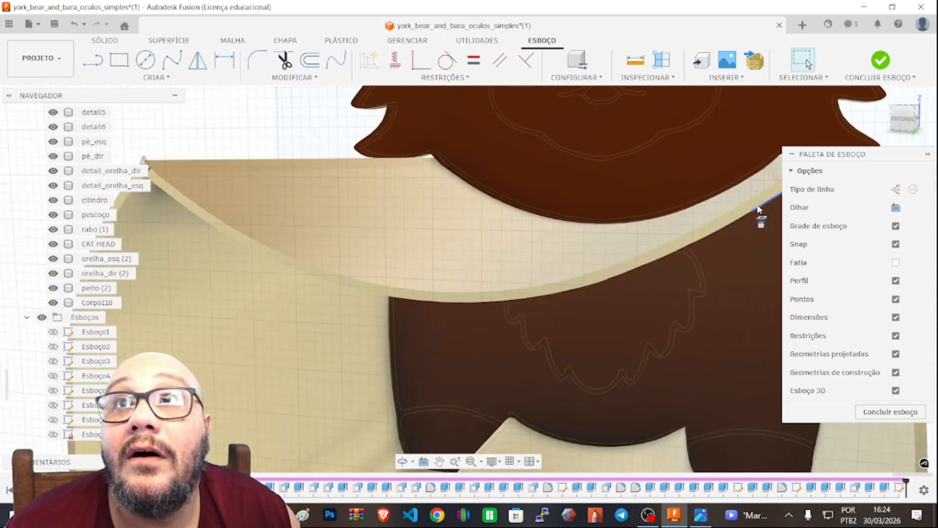
click(761, 204)
scroll(758, 212, down, 5)
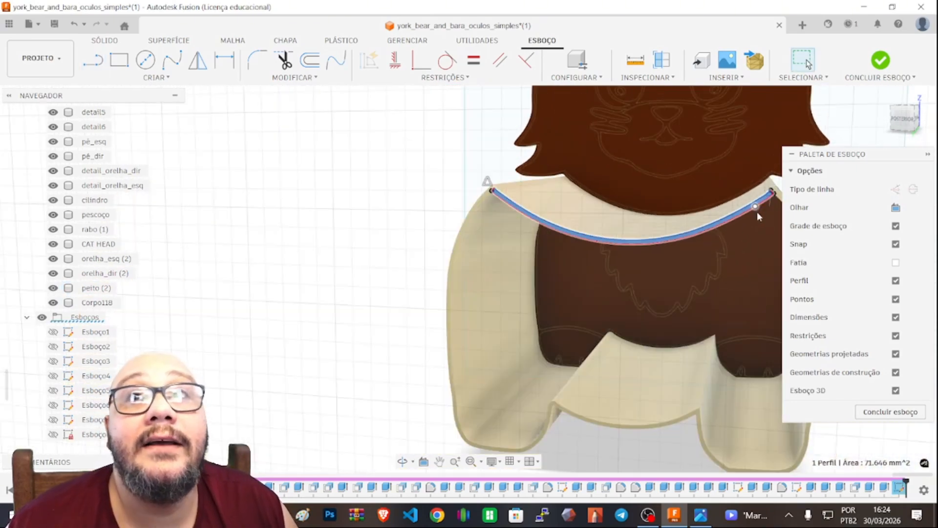
shift+middle_drag(868, 122, 733, 184)
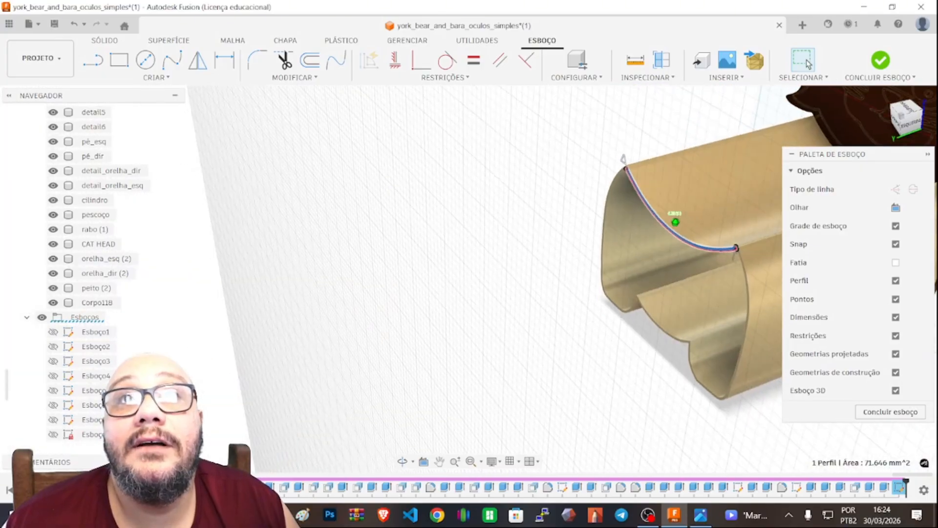
key(e)
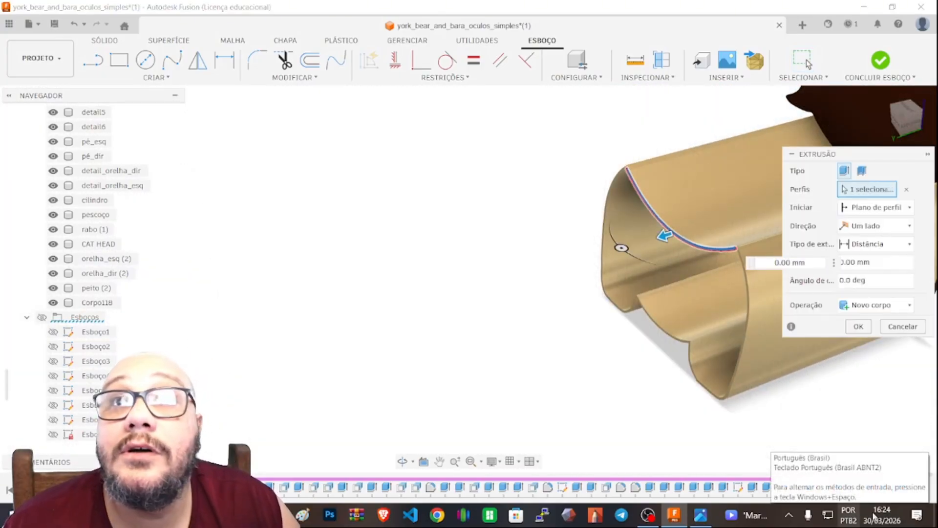
drag(664, 236, 885, 192)
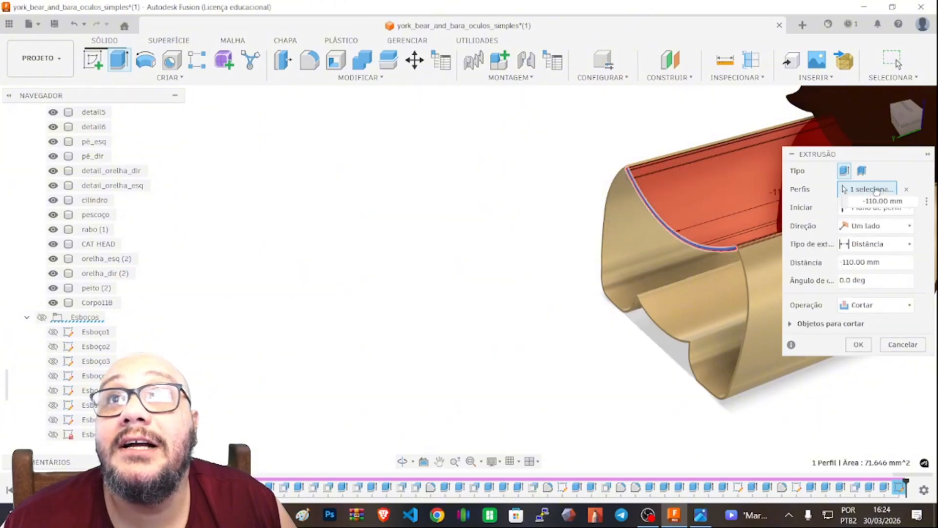
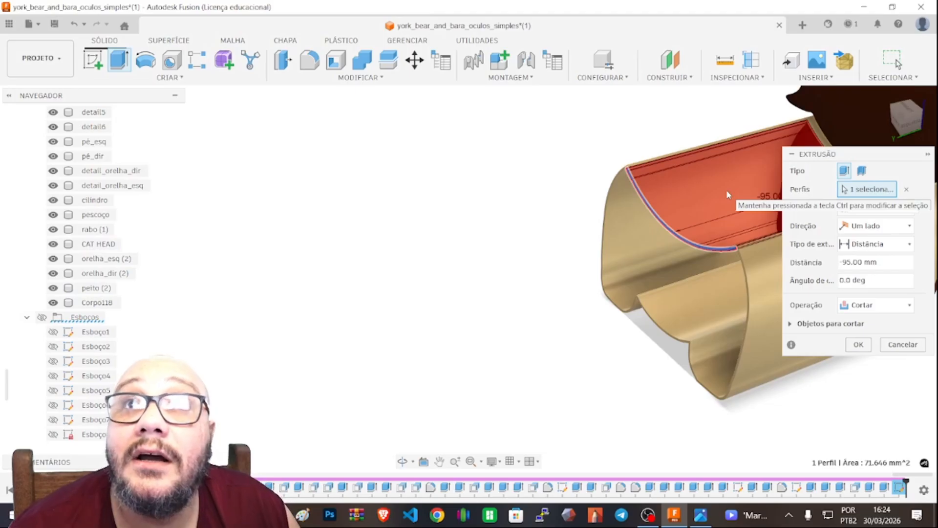
click(859, 262)
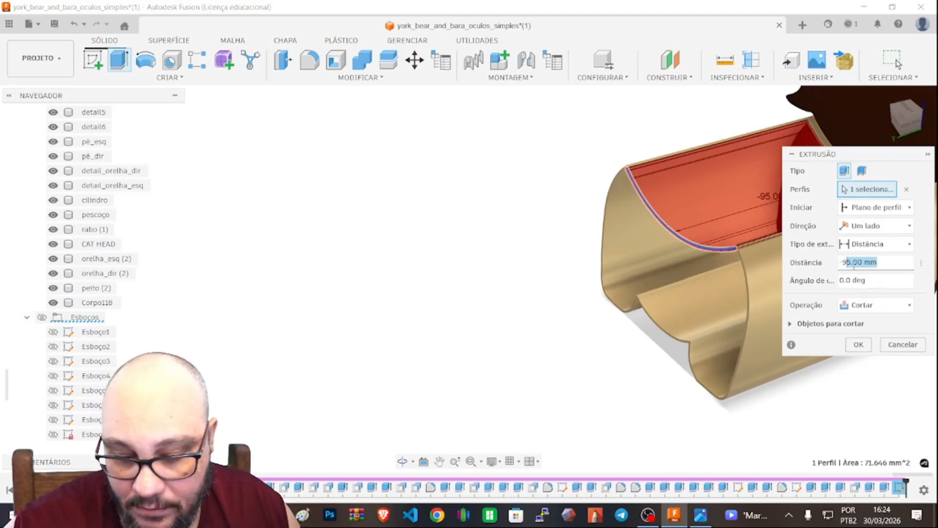
click(859, 345)
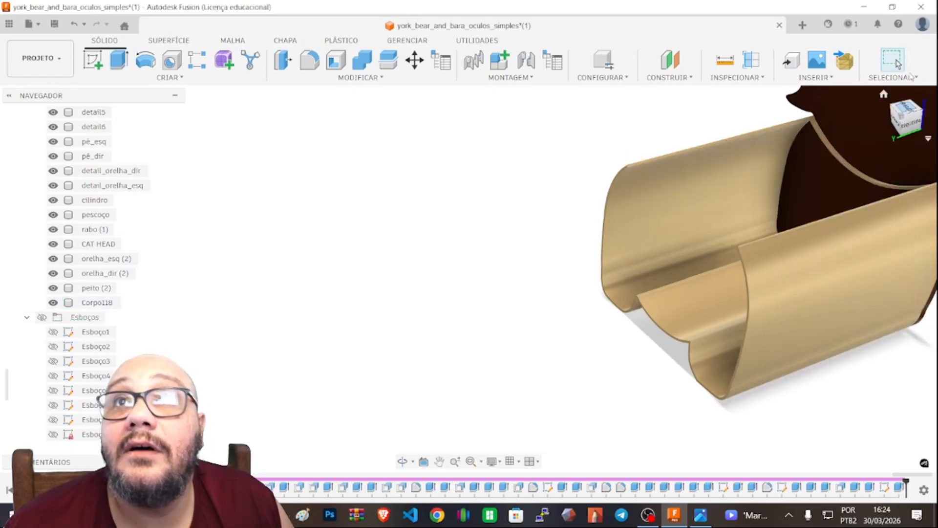
Start an extruded cut into the end face of the remaining curved strip behind the torso, with a distance of -0.8 mm
mouse_move(907, 125)
mouse_down()
mouse_move(860, 122)
mouse_move(887, 135)
mouse_move(916, 123)
mouse_up()
scroll(527, 125, up, 10)
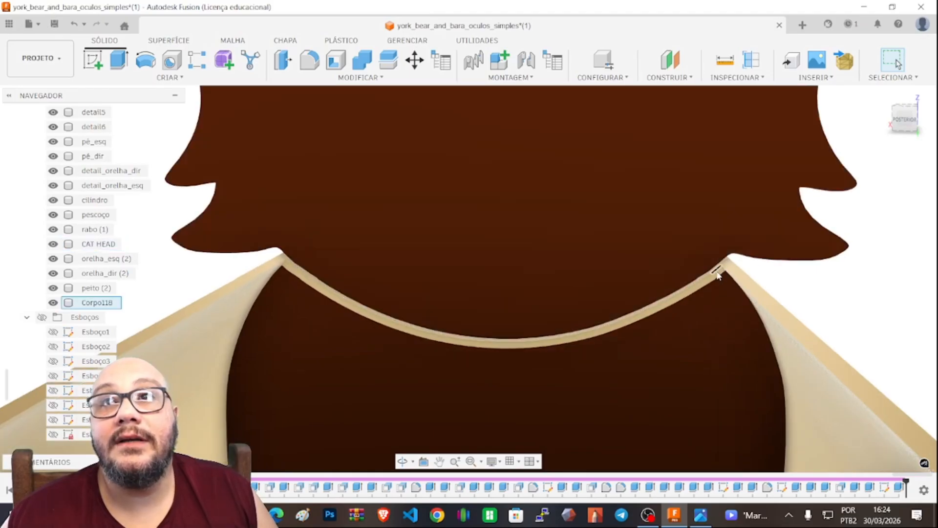
scroll(717, 275, up, 2)
click(722, 274)
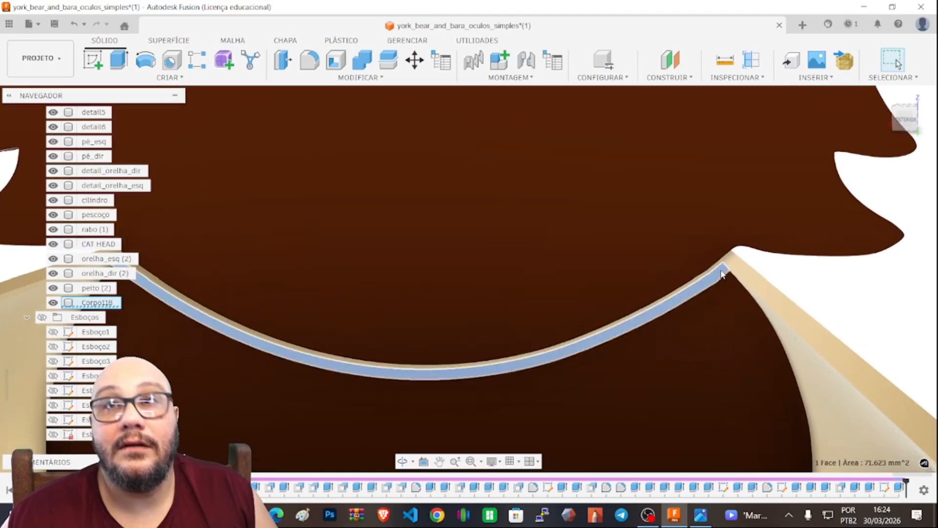
key(e)
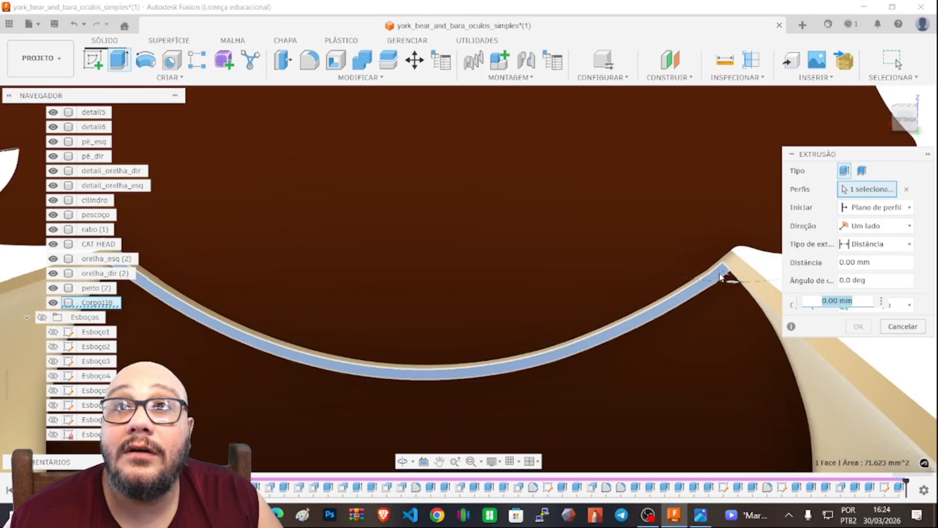
text(-2)
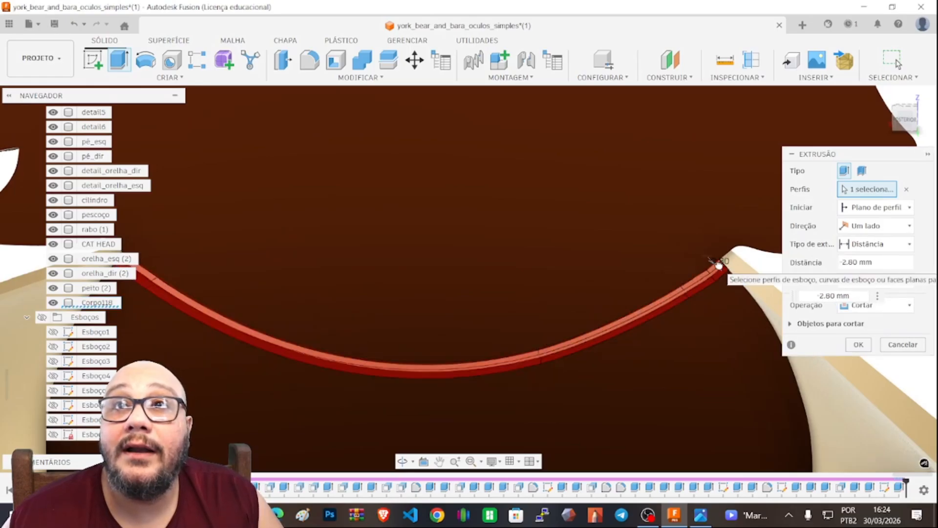
key(BackSpace)
text(0.4)
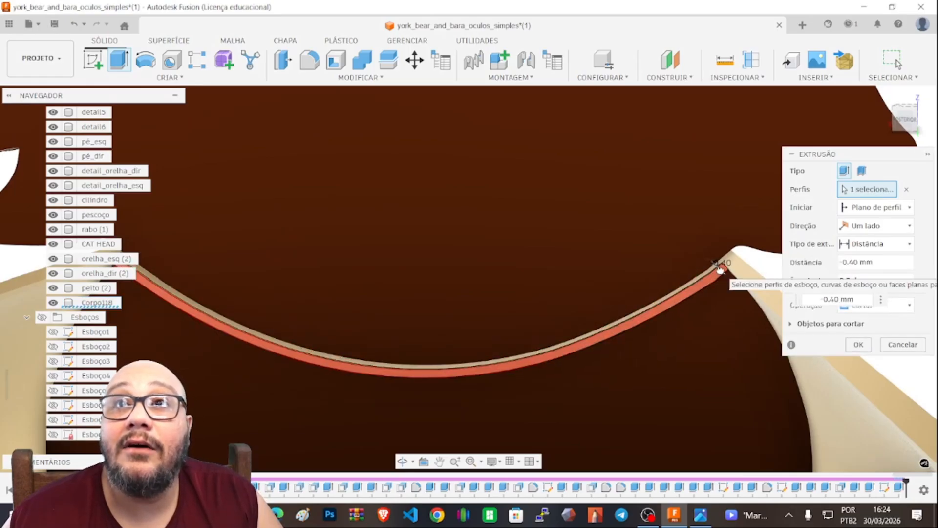
key(BackSpace)
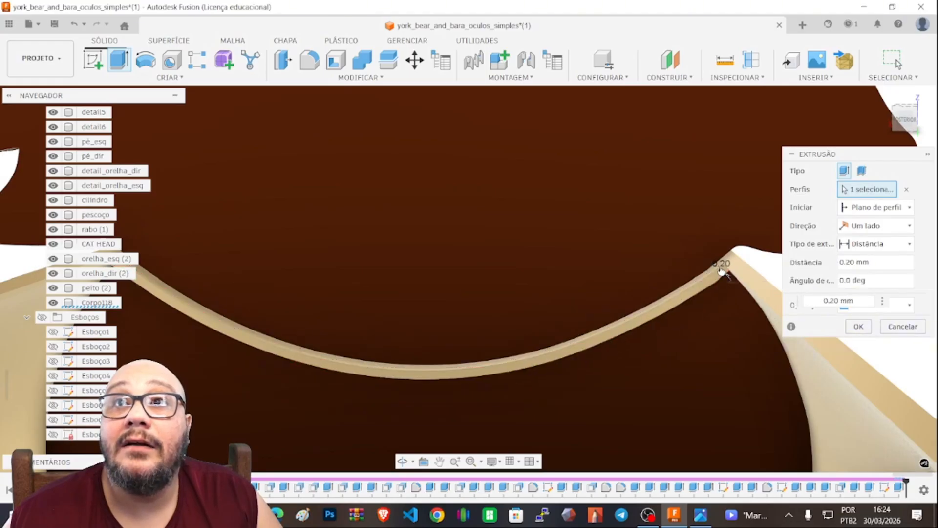
text(3)
key(BackSpace)
key(BackSpace)
key(BackSpace)
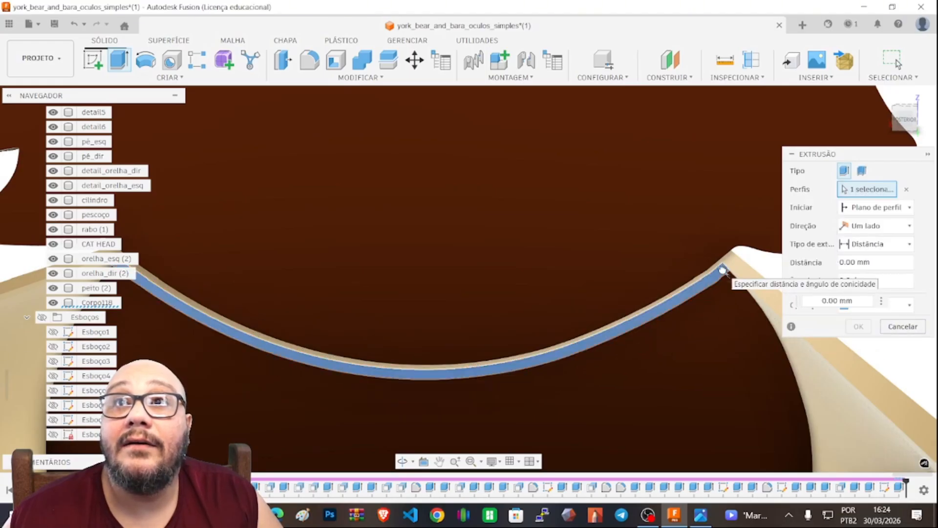
text(1.5)
key(BackSpace)
key(BackSpace)
key(BackSpace)
text(0.8)
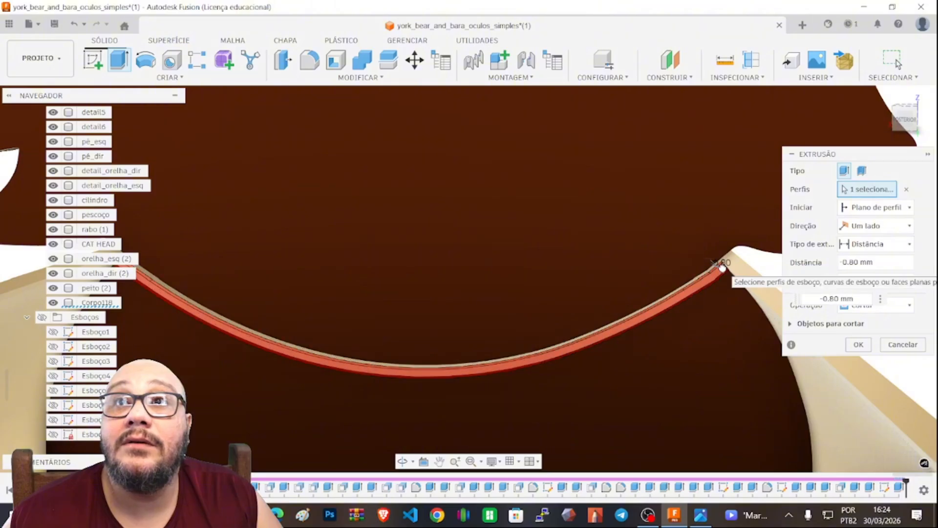
Change the curved strip's cut distance to -2 mm and apply the extrusion
scroll(723, 294, up, 4)
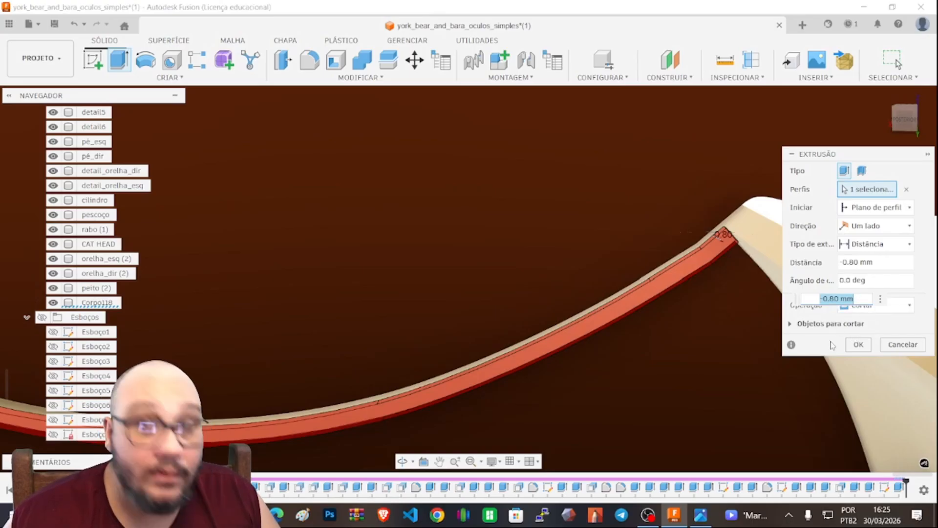
shift+middle_drag(670, 368, 513, 360)
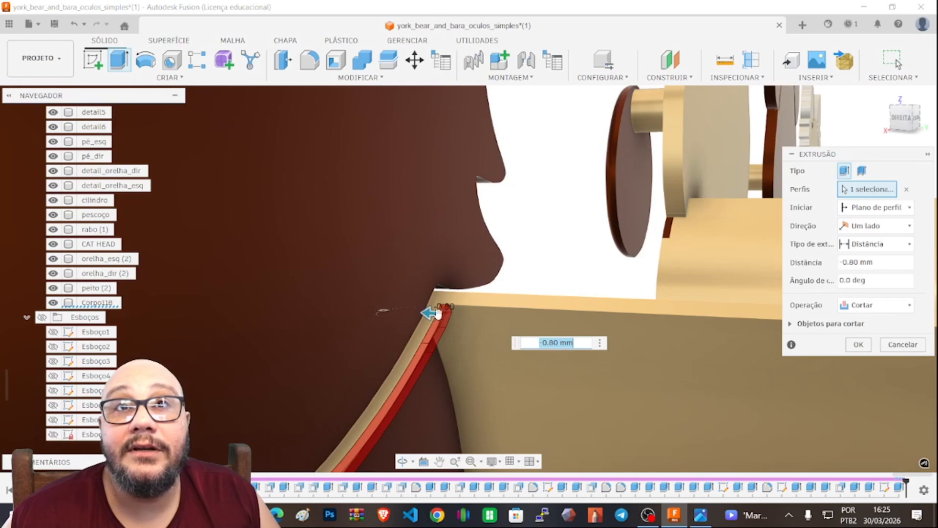
drag(433, 314, 419, 313)
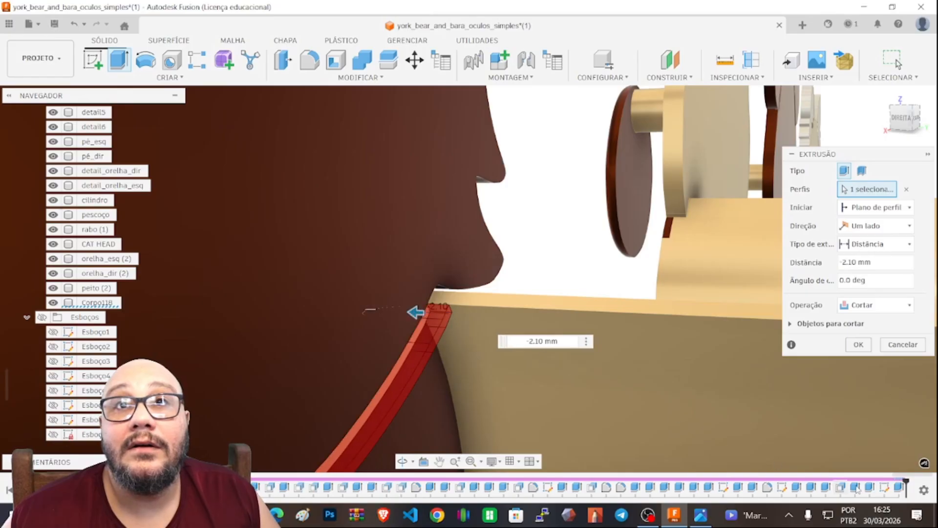
drag(554, 341, 529, 341)
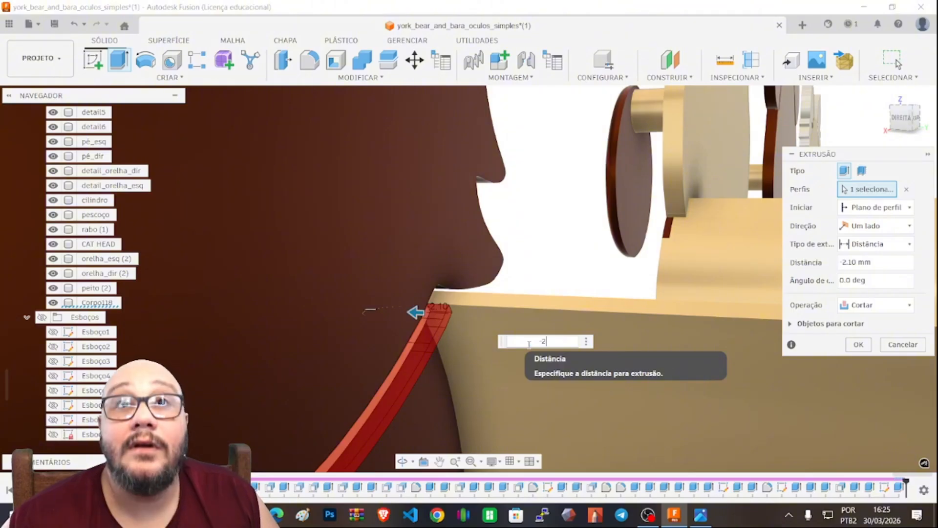
click(864, 345)
Hide the CAT HEAD body to expose the thinned curved strip along the torso's upper edge
shift+middle_drag(481, 298, 483, 301)
scroll(431, 325, up, 4)
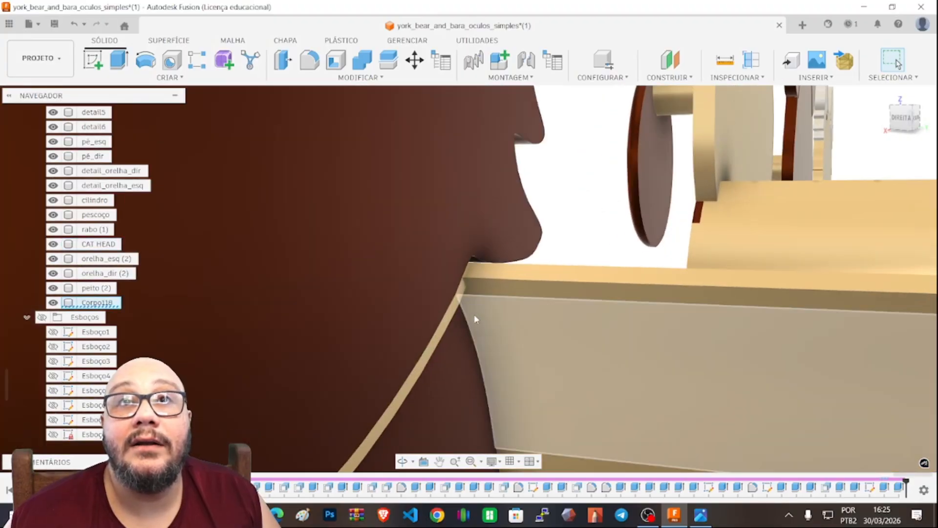
scroll(474, 289, down, 10)
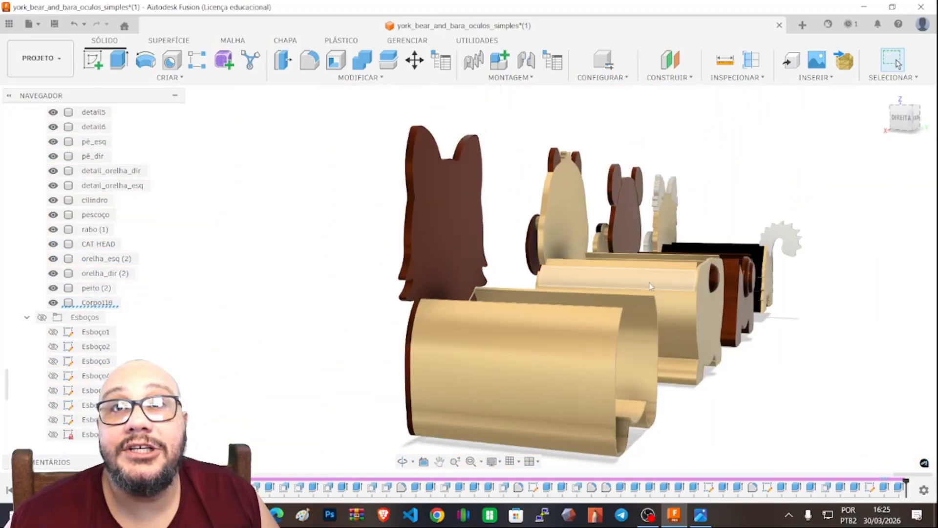
mouse_move(905, 122)
mouse_down()
mouse_move(874, 122)
mouse_move(878, 133)
mouse_move(902, 135)
mouse_move(927, 103)
mouse_move(916, 120)
mouse_up()
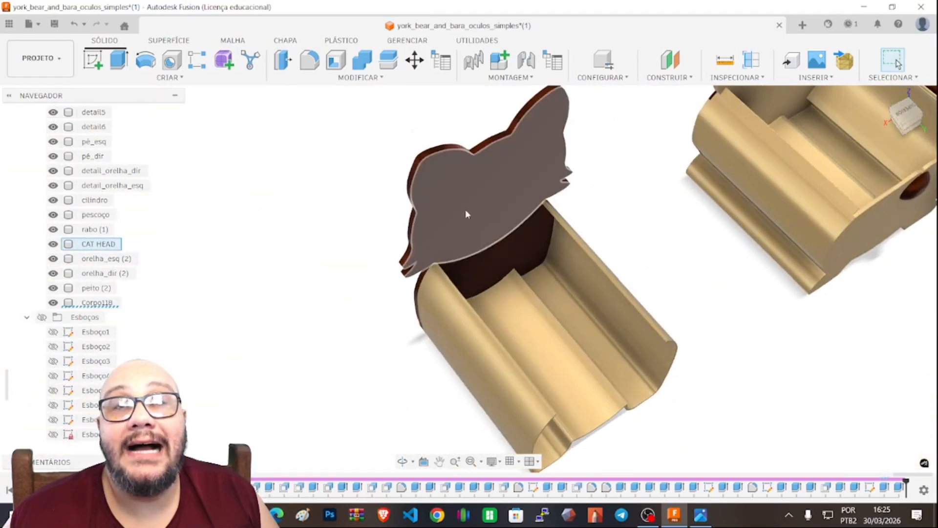
scroll(513, 236, up, 4)
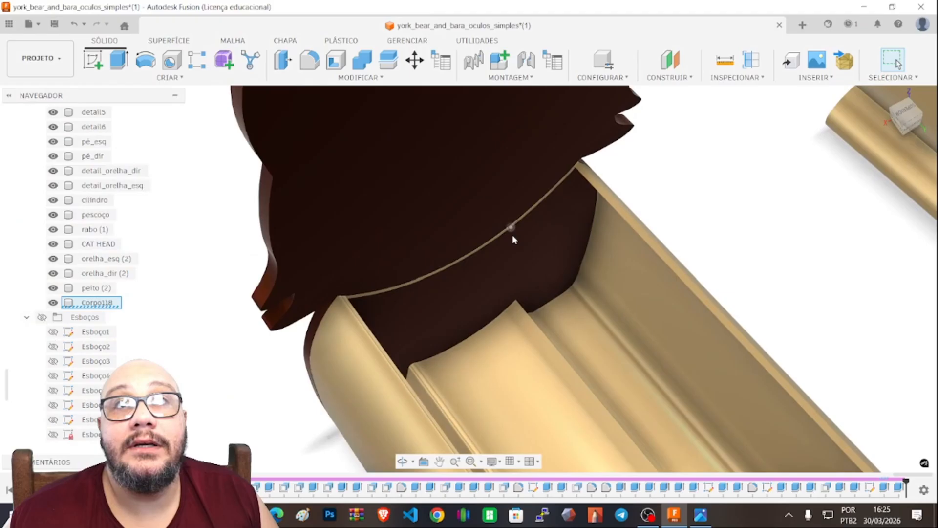
click(53, 244)
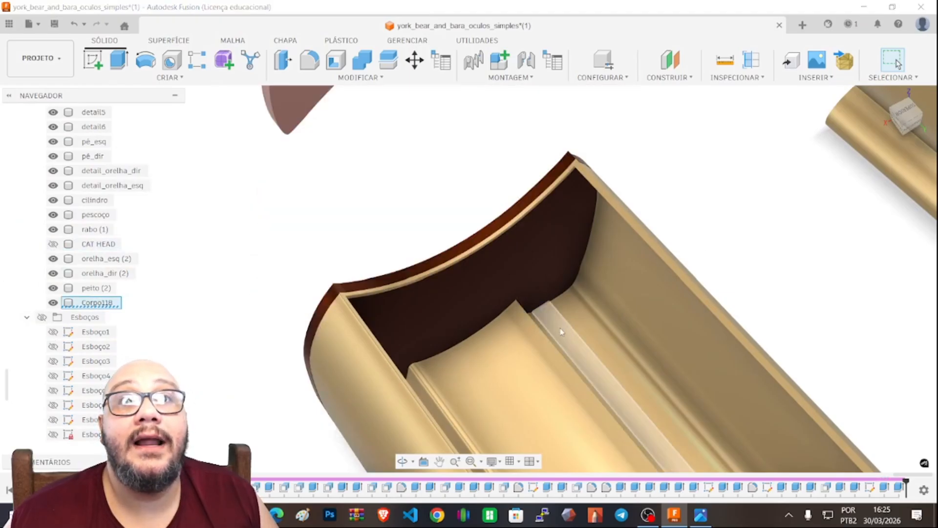
Cut the narrow curved strip left along the torso's upper edge with an extrusion of -1 mm
scroll(541, 218, up, 5)
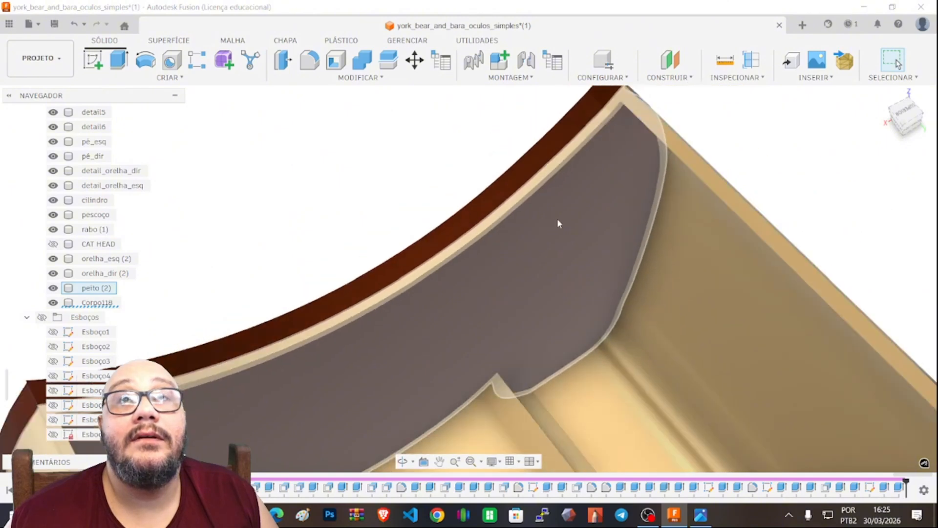
scroll(606, 139, up, 5)
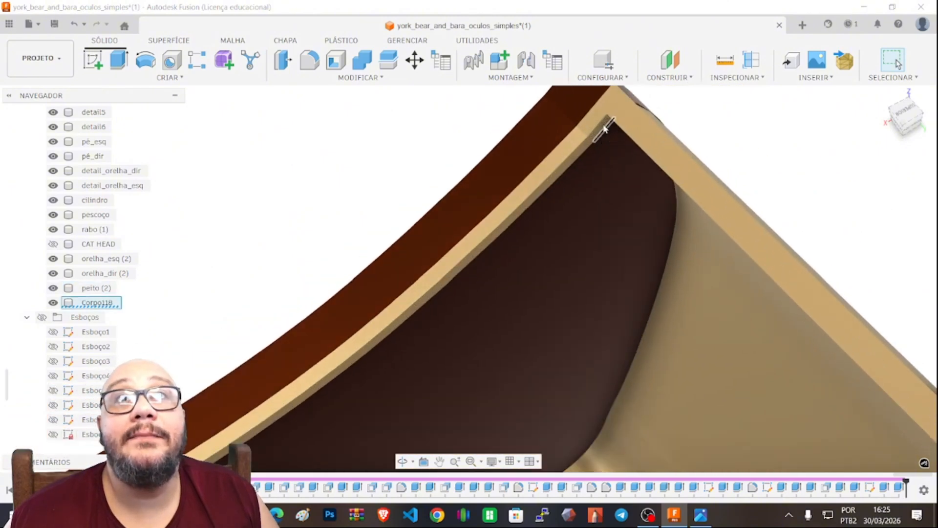
scroll(536, 204, up, 3)
scroll(609, 176, down, 5)
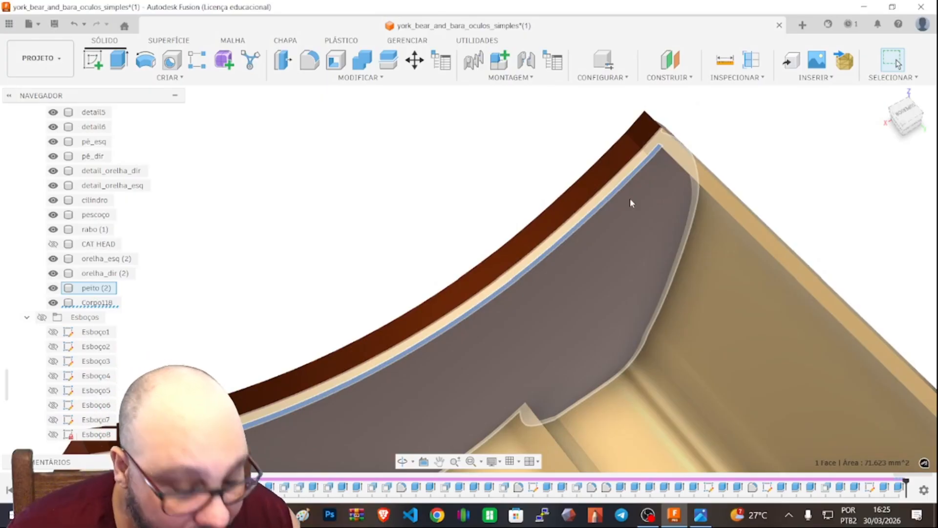
key(e)
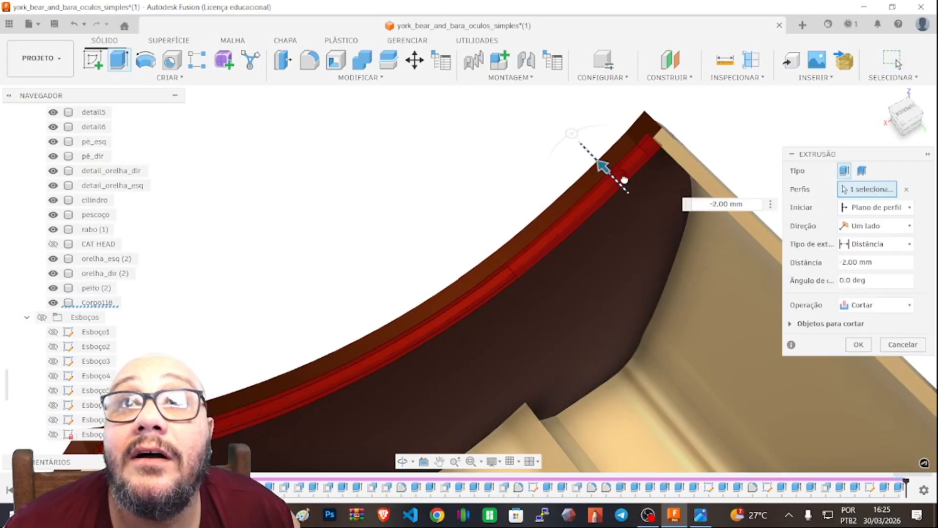
drag(625, 179, 631, 187)
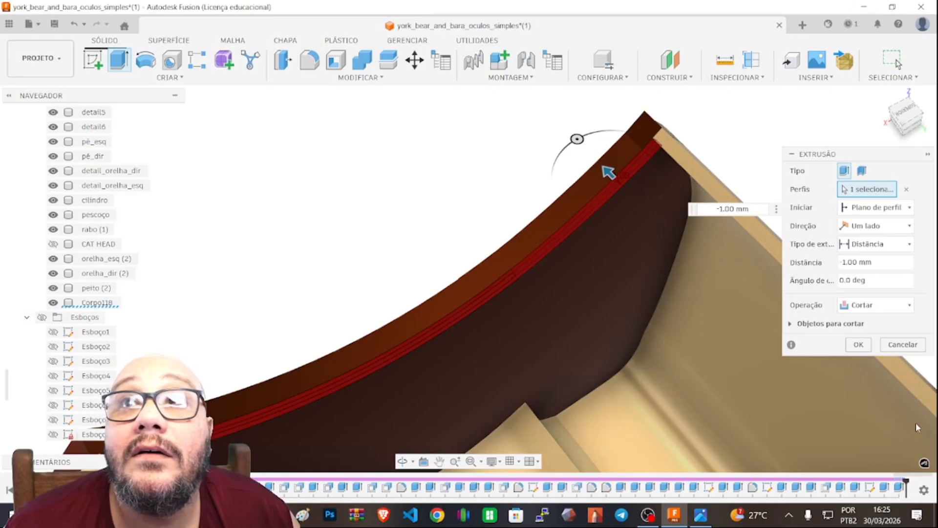
click(859, 344)
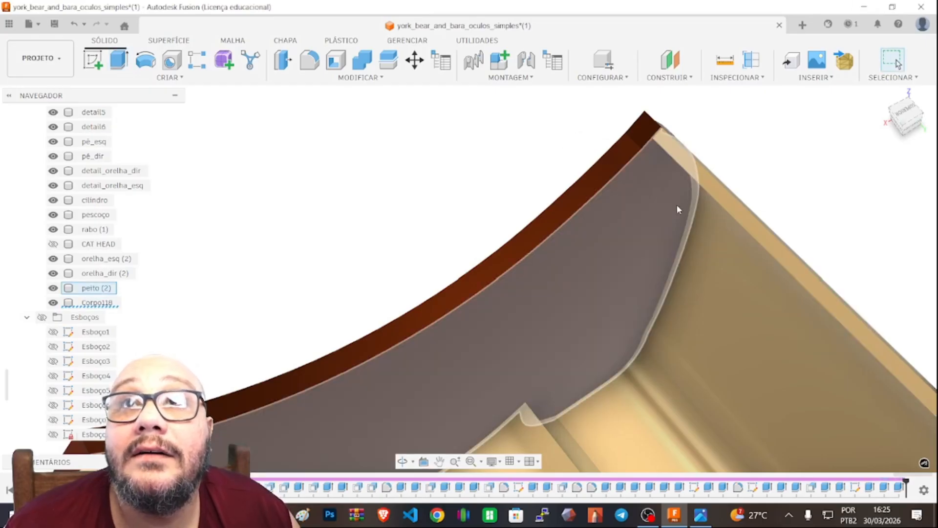
Hide the peito (2) body and show it again to inspect how the shell's front end meets it
scroll(669, 223, up, 5)
scroll(667, 214, down, 2)
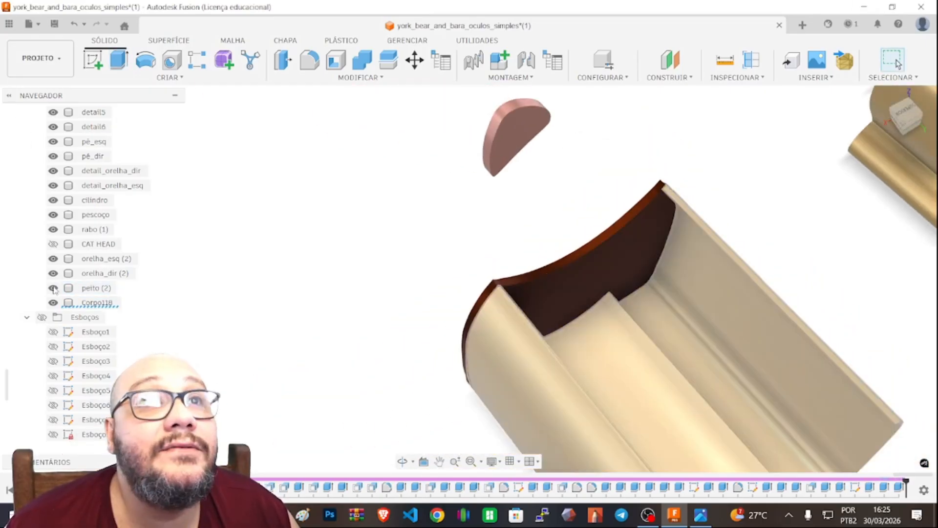
click(52, 288)
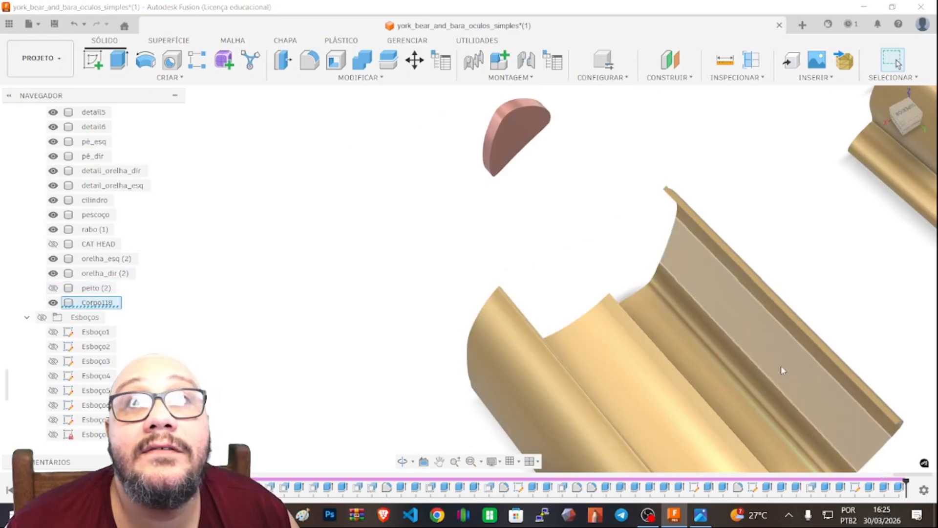
click(52, 288)
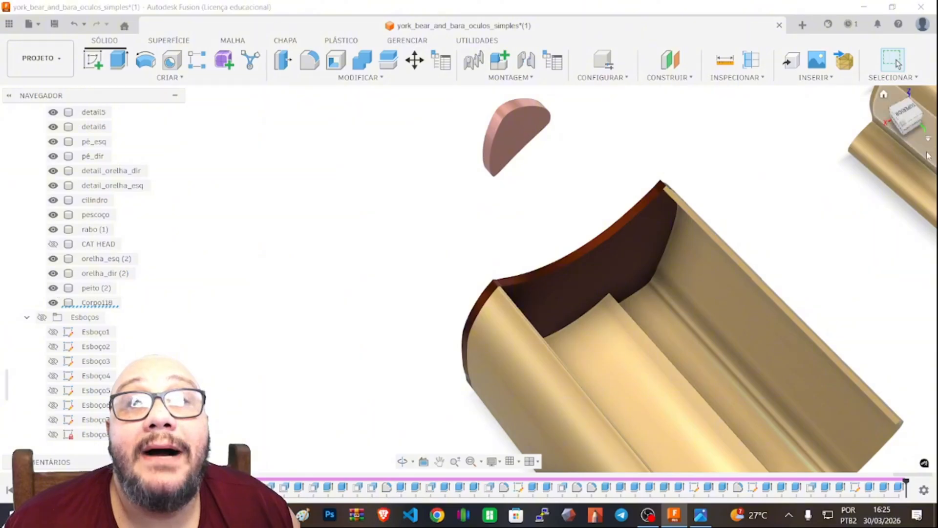
drag(910, 119, 879, 101)
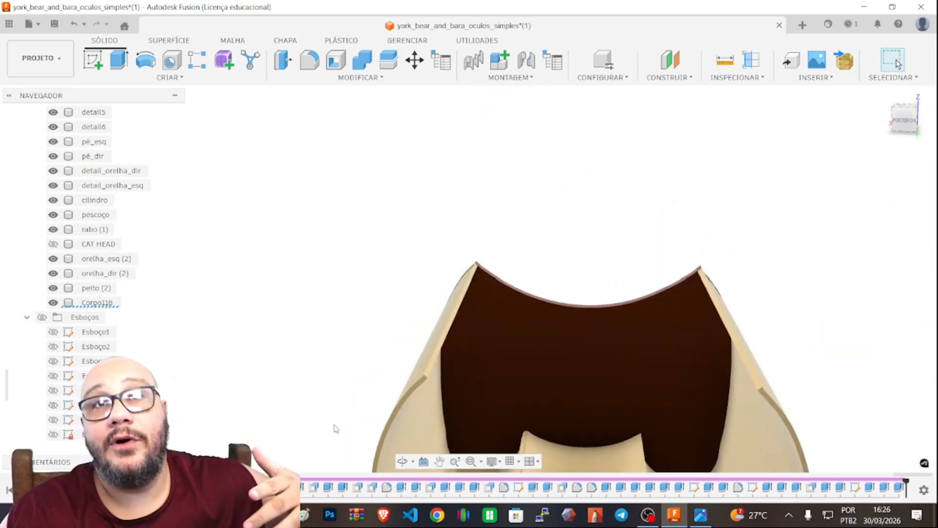
click(694, 392)
scroll(682, 384, up, 5)
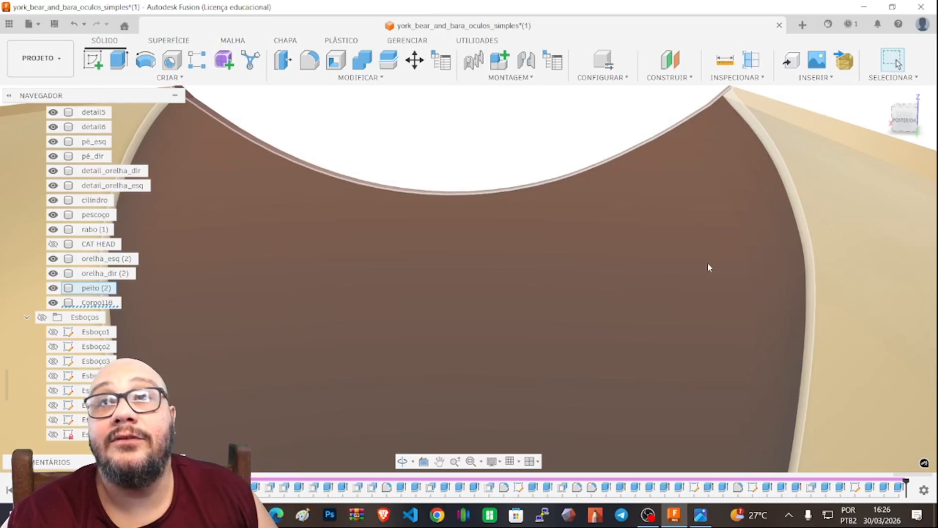
click(708, 262)
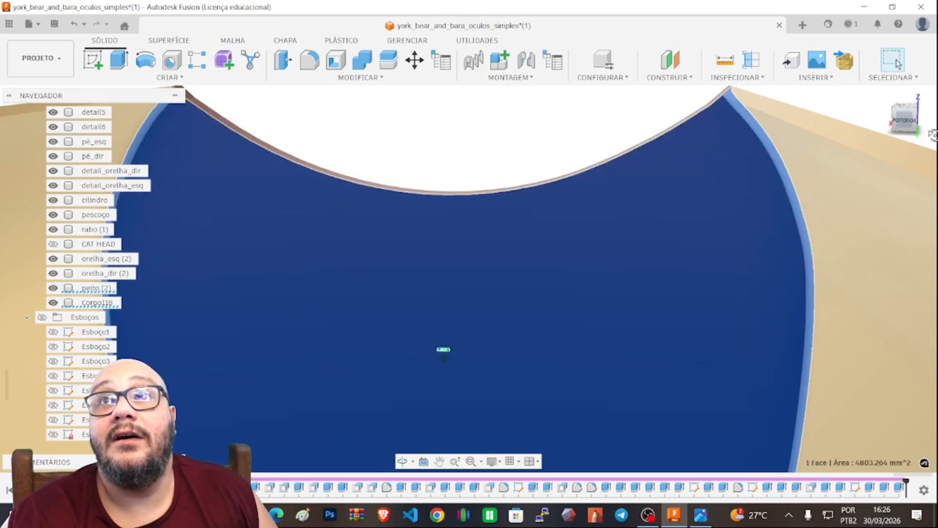
mouse_move(934, 136)
mouse_down()
mouse_move(935, 157)
mouse_move(937, 142)
mouse_up()
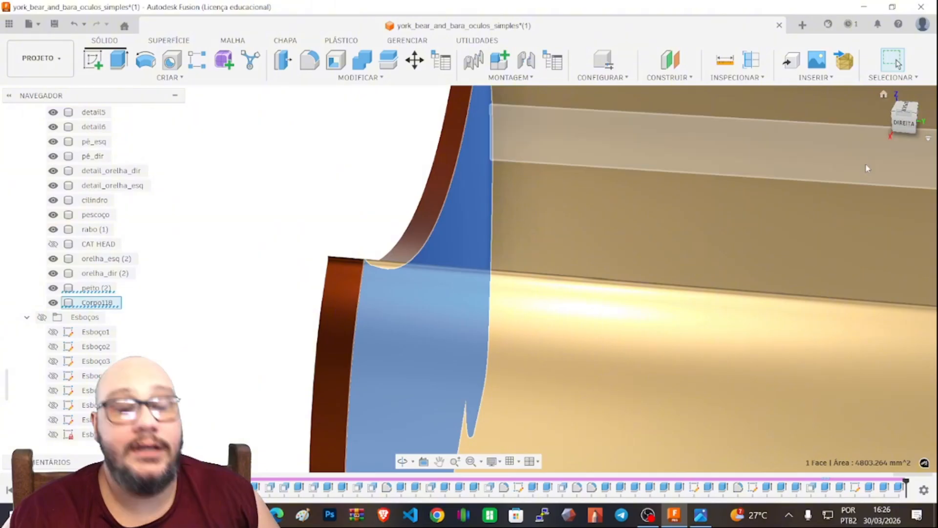
key(e)
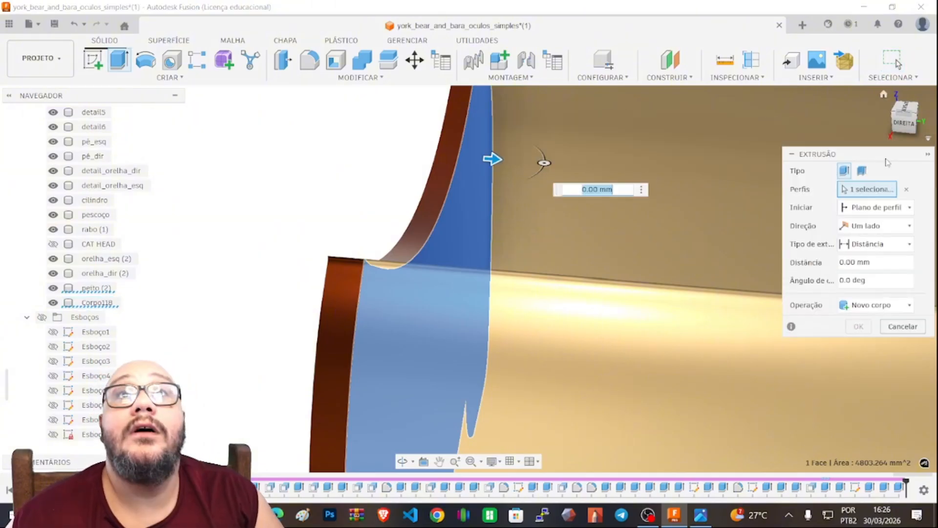
mouse_move(494, 159)
mouse_down()
mouse_move(518, 160)
mouse_move(471, 157)
mouse_move(482, 168)
mouse_move(493, 161)
mouse_up()
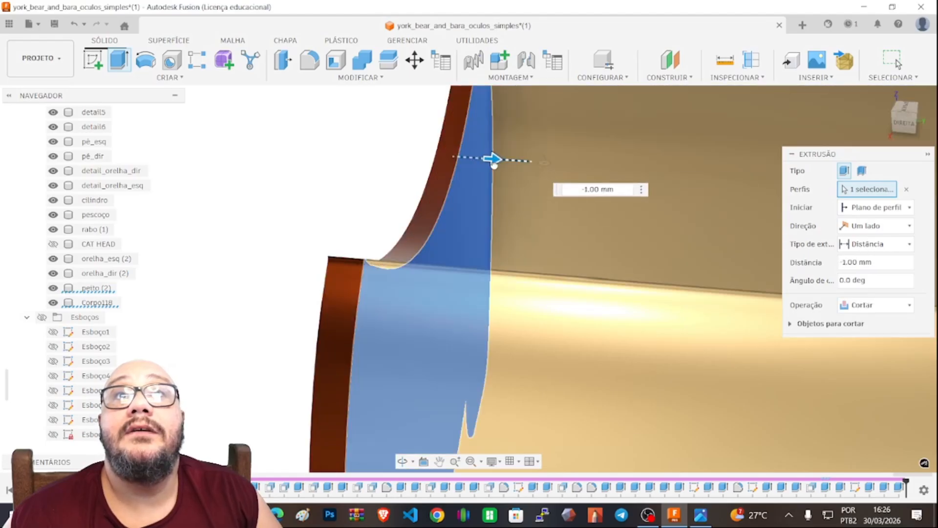
click(903, 327)
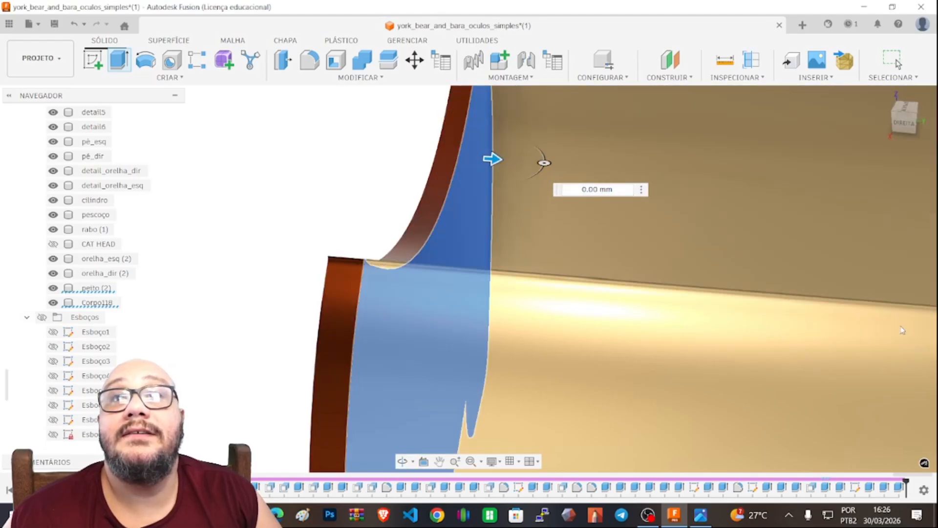
Examine the inside of the cat shell where it meets the torso and compare it with the neighbouring model's inner front face
scroll(473, 203, down, 5)
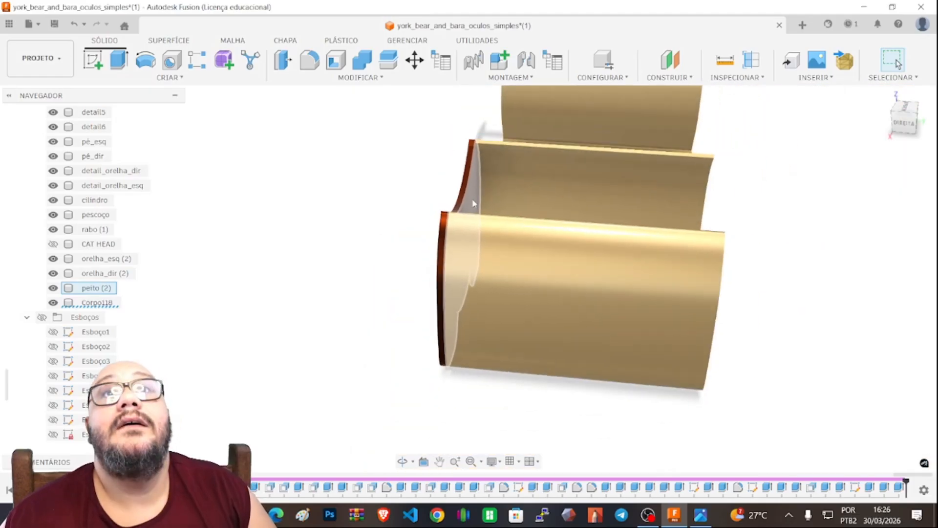
mouse_move(903, 128)
mouse_down()
mouse_move(864, 126)
mouse_move(870, 59)
mouse_move(887, 115)
mouse_move(880, 130)
mouse_up()
scroll(541, 322, up, 8)
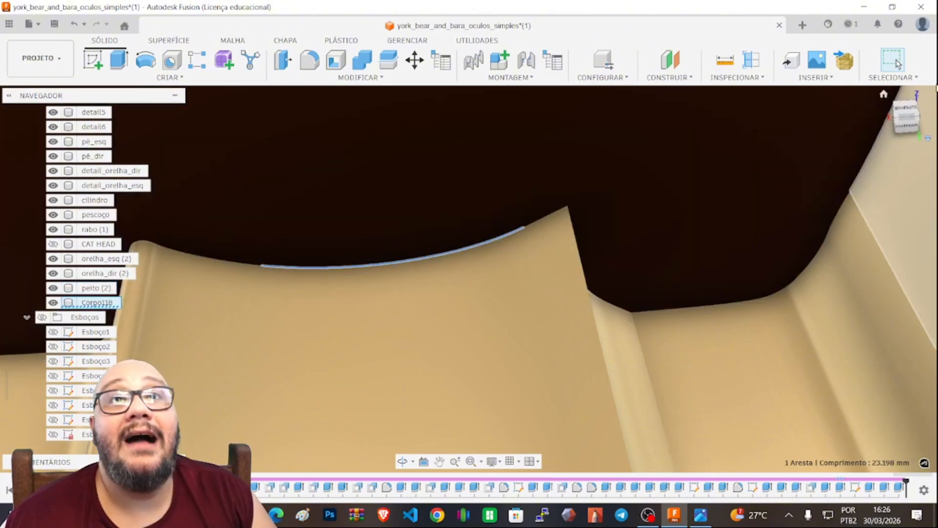
scroll(379, 233, down, 5)
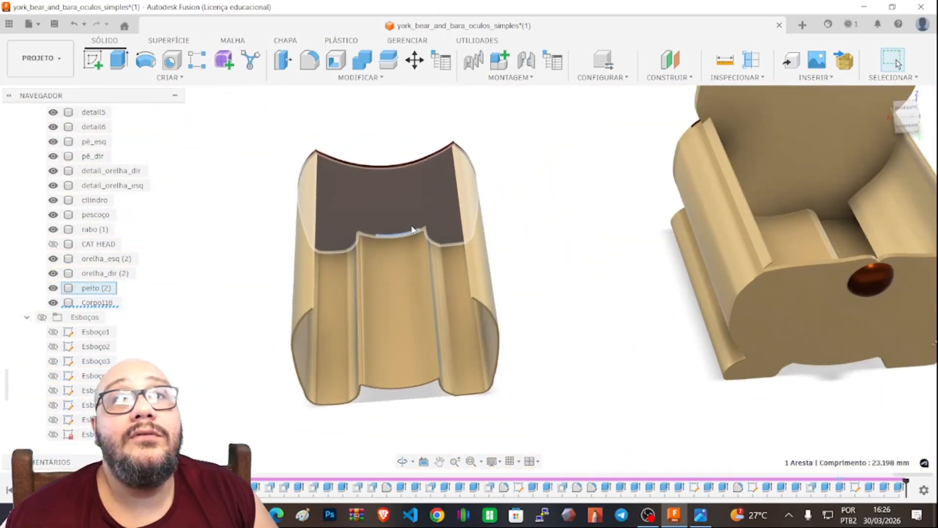
click(906, 128)
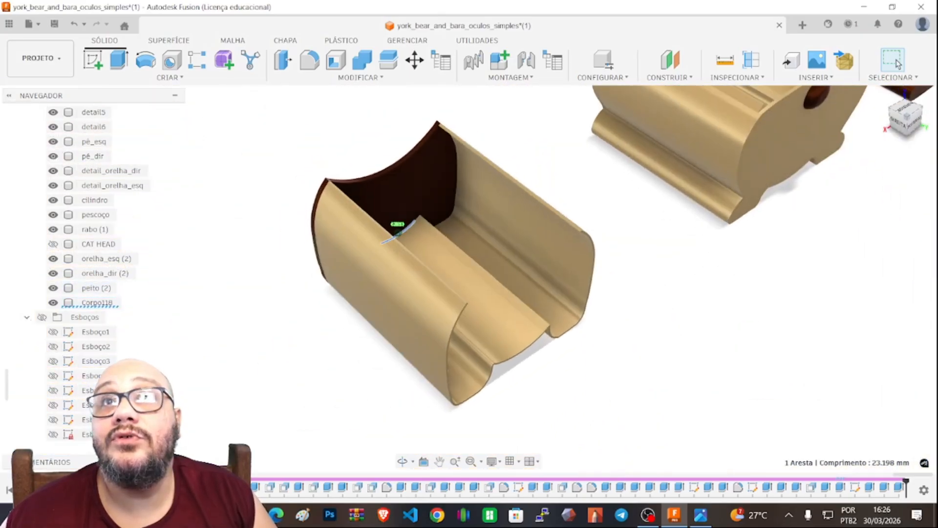
mouse_move(519, 190)
shift+middle_down()
mouse_move(548, 156)
mouse_move(572, 308)
shift+middle_up()
scroll(446, 343, up, 5)
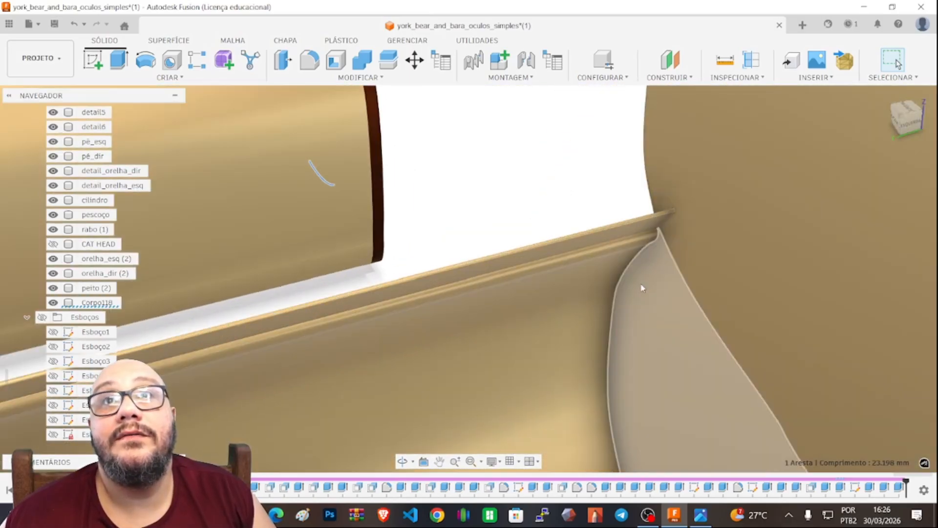
click(642, 288)
scroll(641, 286, down, 5)
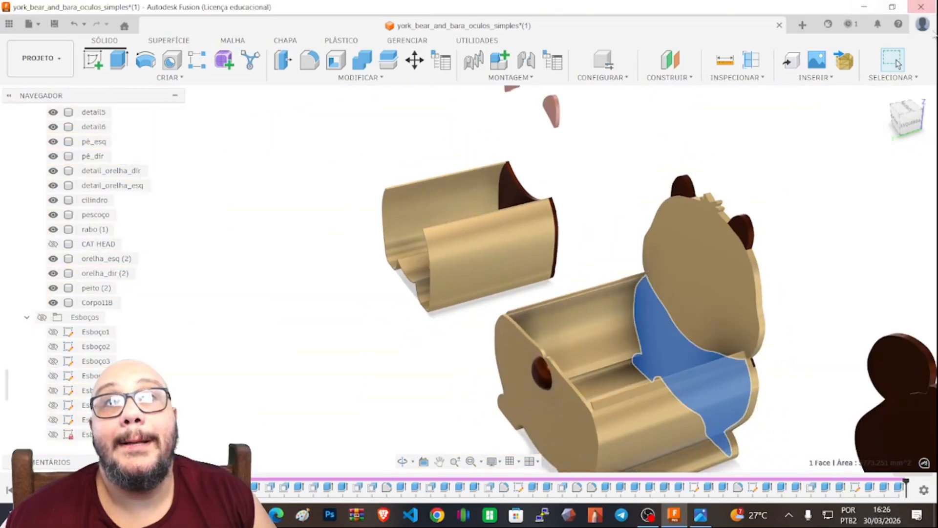
Inspect the inner face of the neighbouring model's rear panel and its upper corner, toggling the visibility of bunda (1)
drag(914, 124, 841, 163)
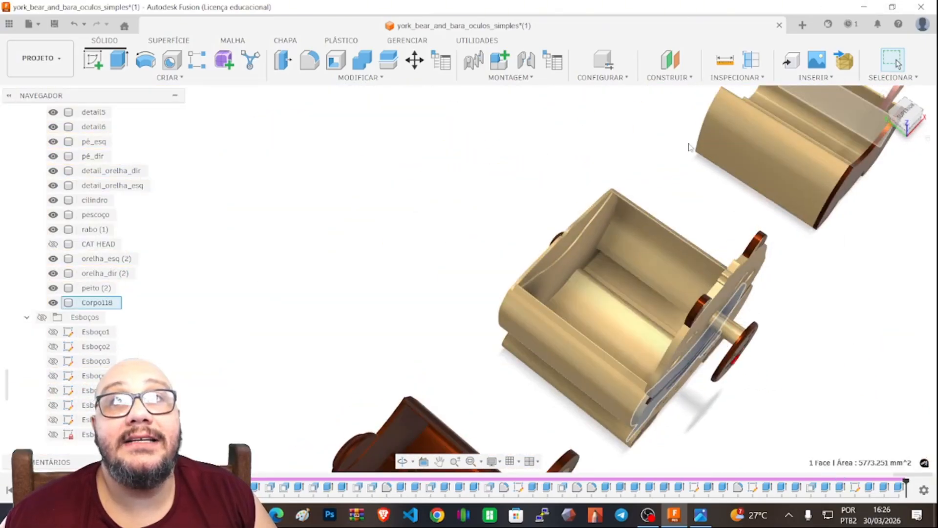
scroll(580, 259, up, 3)
scroll(580, 258, up, 2)
click(596, 230)
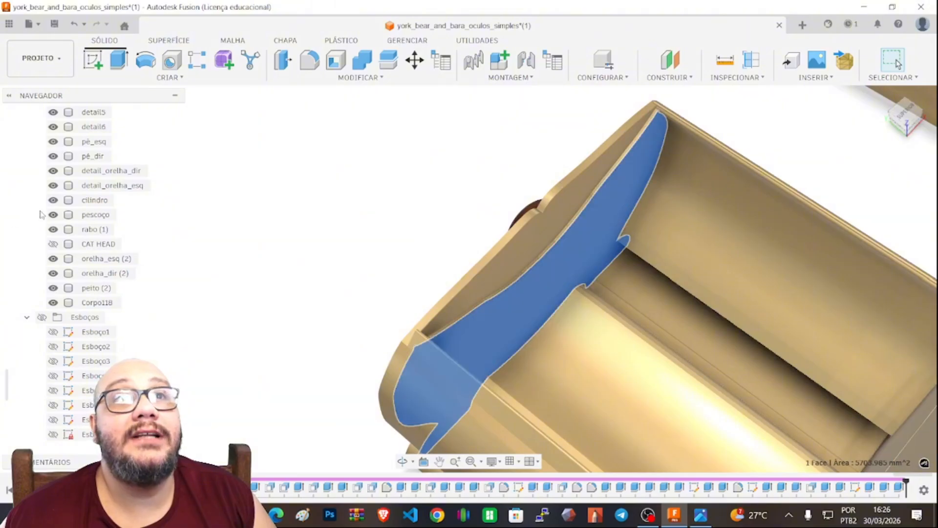
scroll(43, 215, up, 10)
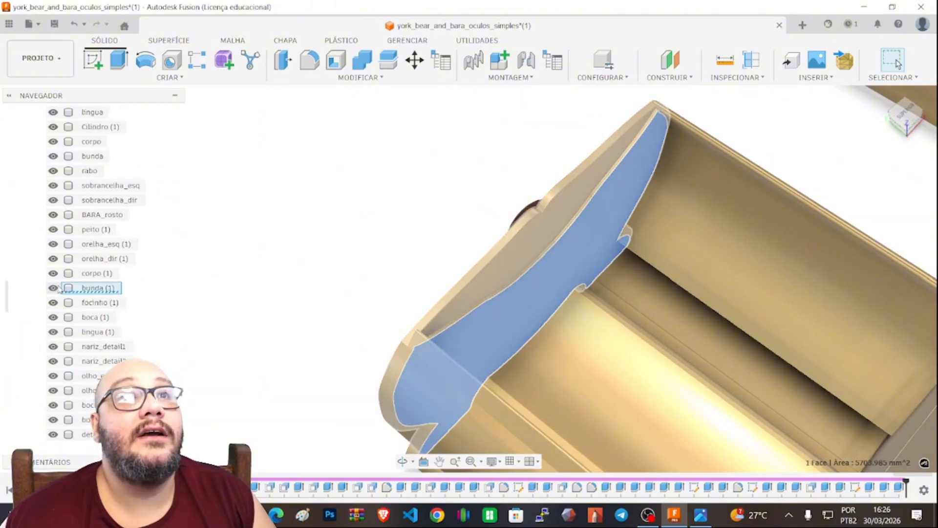
click(53, 288)
click(53, 288)
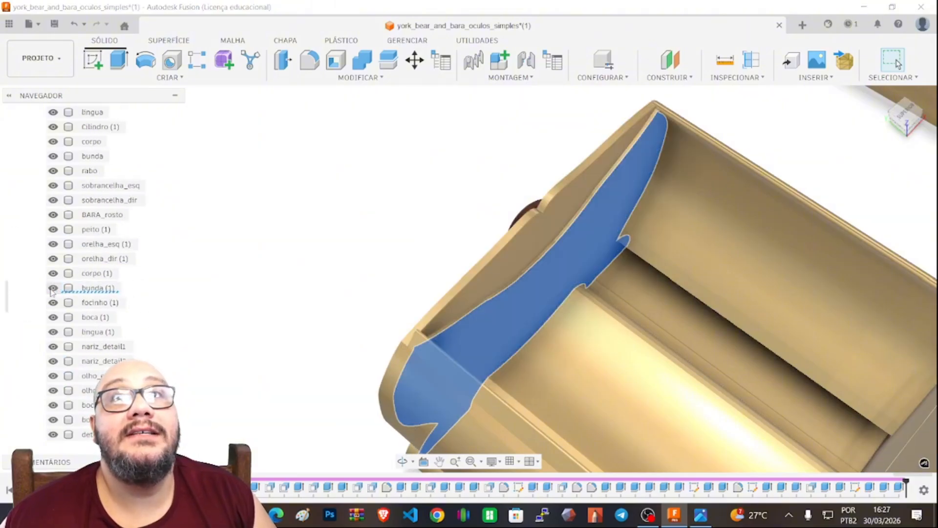
scroll(660, 112, up, 5)
scroll(659, 112, down, 5)
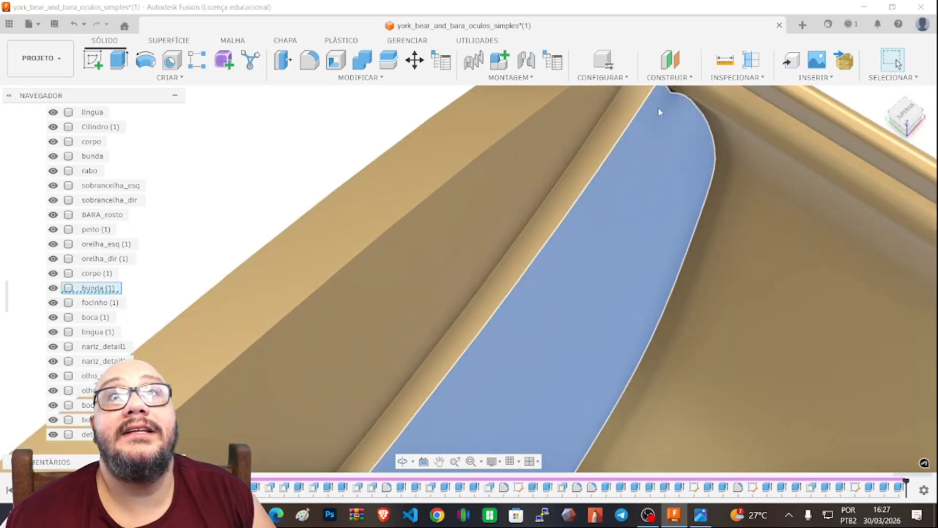
scroll(670, 100, up, 6)
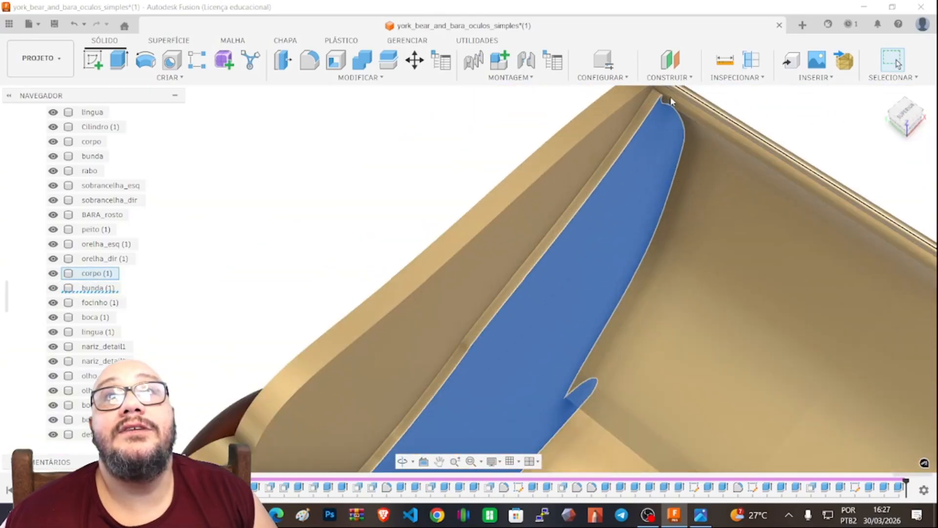
scroll(668, 100, down, 4)
scroll(667, 100, up, 3)
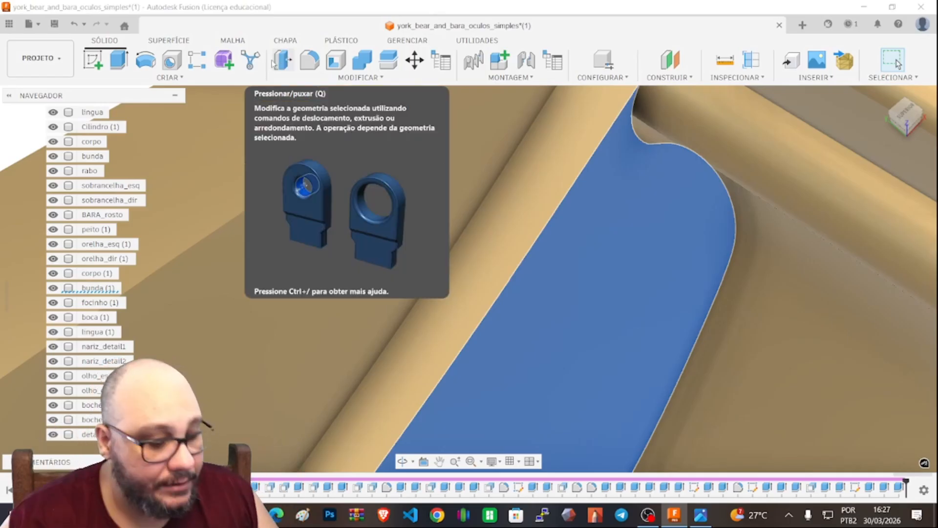
Start an extrusion of the torso panel's outer face, using the shell's open rear end face as its start object
scroll(451, 142, down, 10)
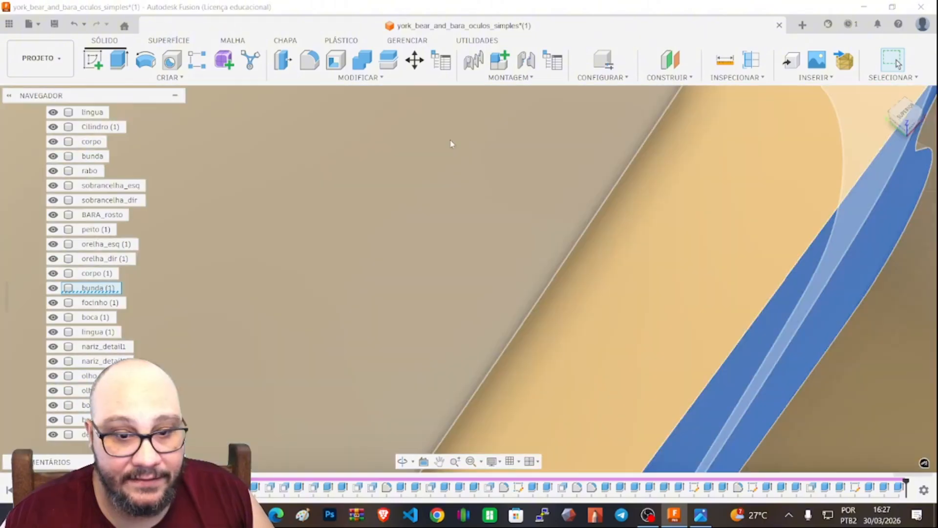
scroll(450, 144, up, 3)
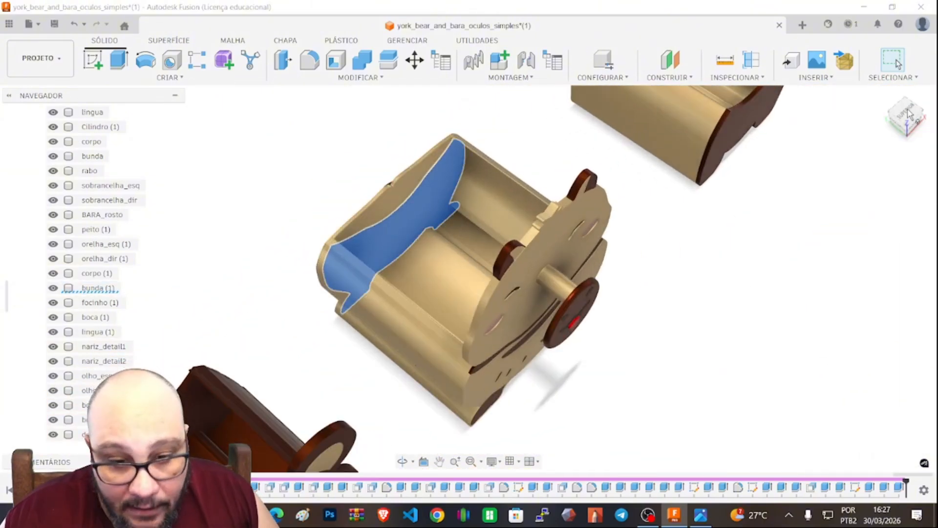
scroll(759, 111, up, 8)
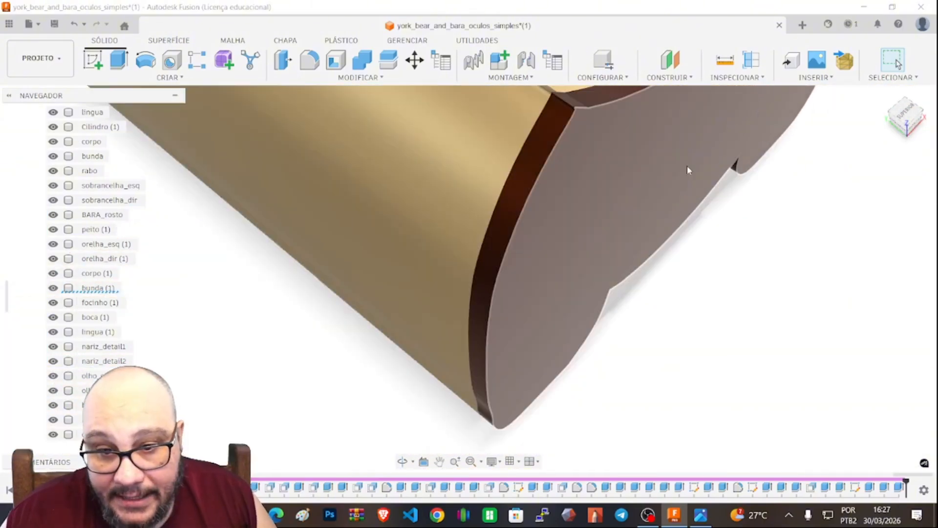
click(638, 156)
scroll(679, 186, down, 5)
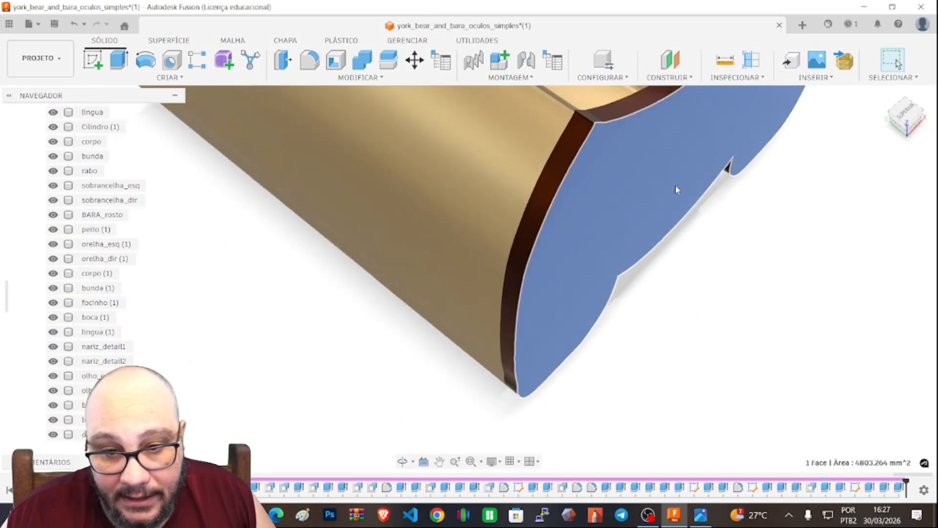
scroll(682, 188, up, 2)
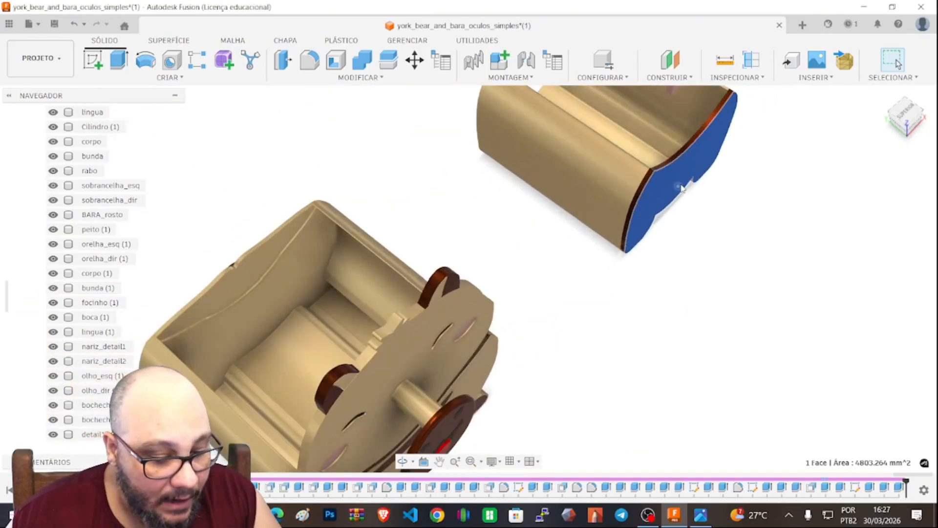
key(e)
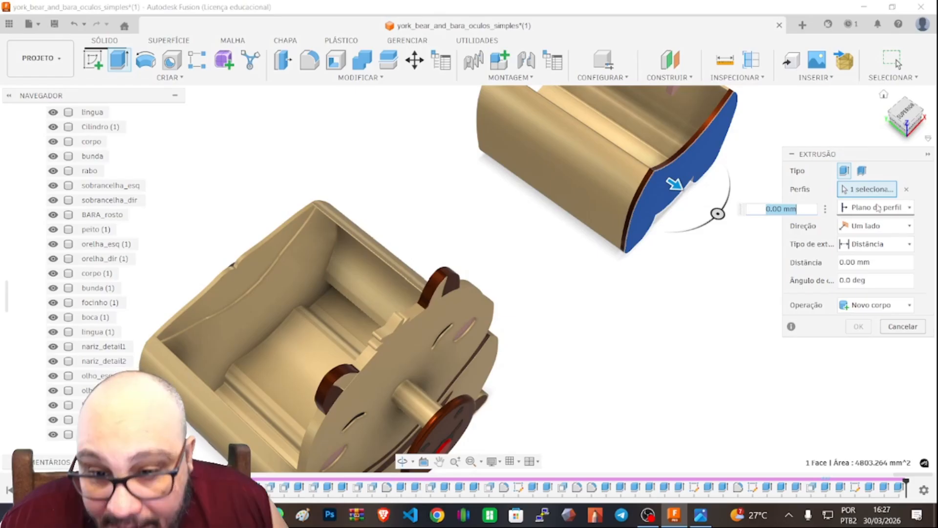
click(878, 208)
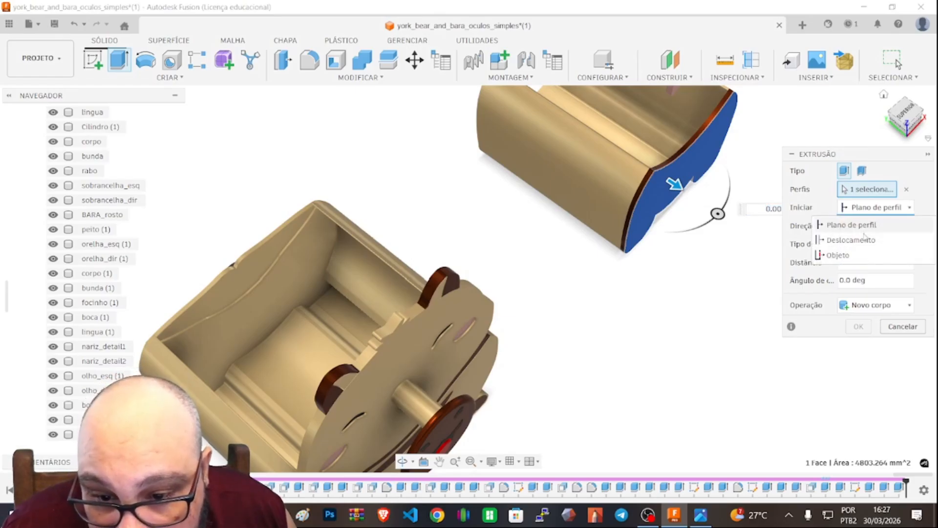
click(838, 255)
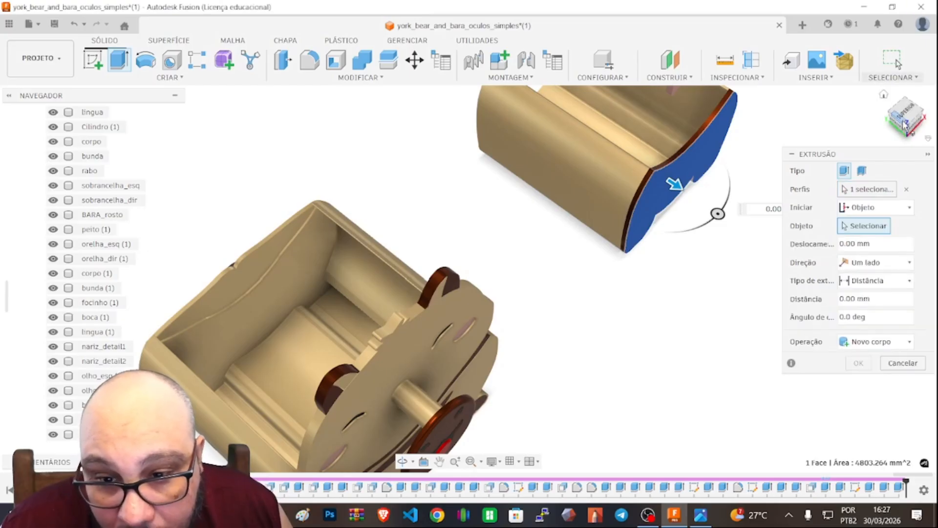
mouse_move(905, 125)
mouse_down()
mouse_move(918, 118)
mouse_move(913, 111)
mouse_up()
scroll(600, 230, up, 6)
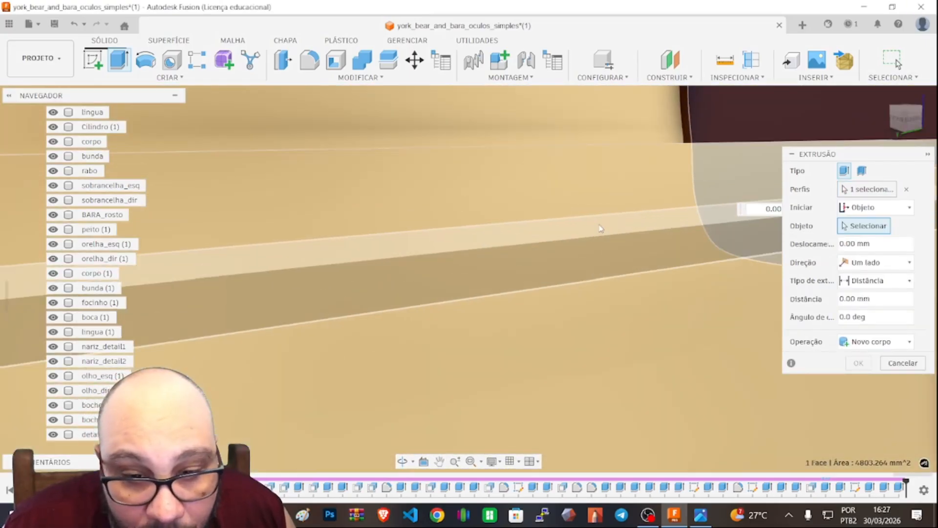
scroll(601, 229, down, 5)
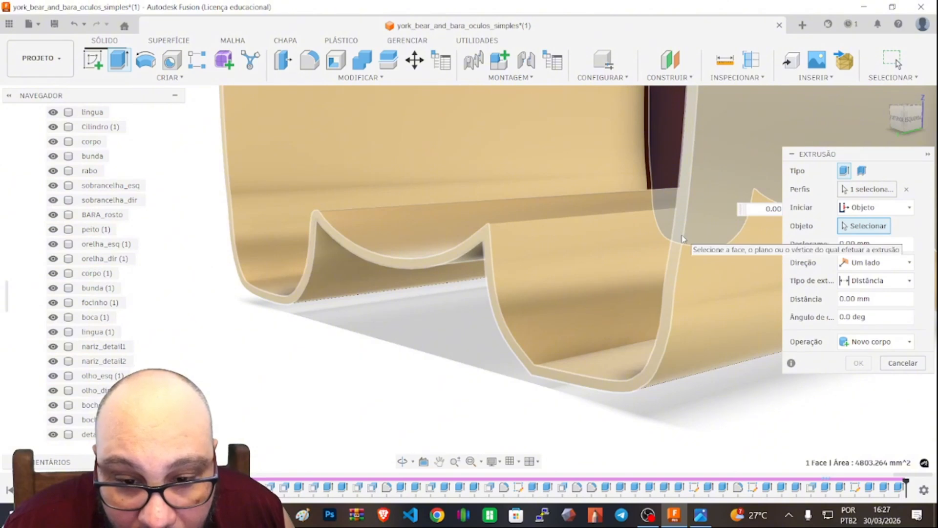
click(683, 238)
scroll(622, 176, down, 5)
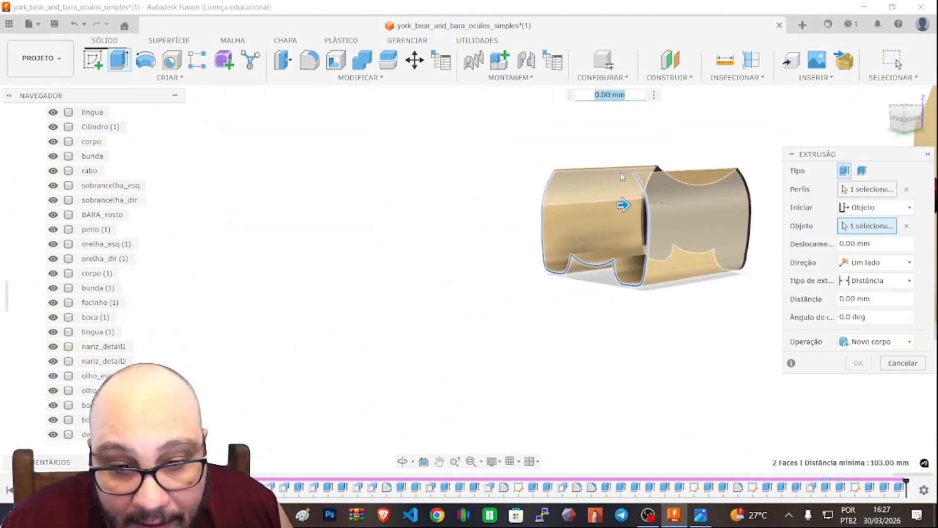
Extrude the torso profile -3 mm from the shell's rear end as a new body, forming the rear panel
mouse_move(620, 204)
mouse_down()
mouse_move(608, 207)
mouse_move(616, 207)
mouse_up()
scroll(626, 186, up, 4)
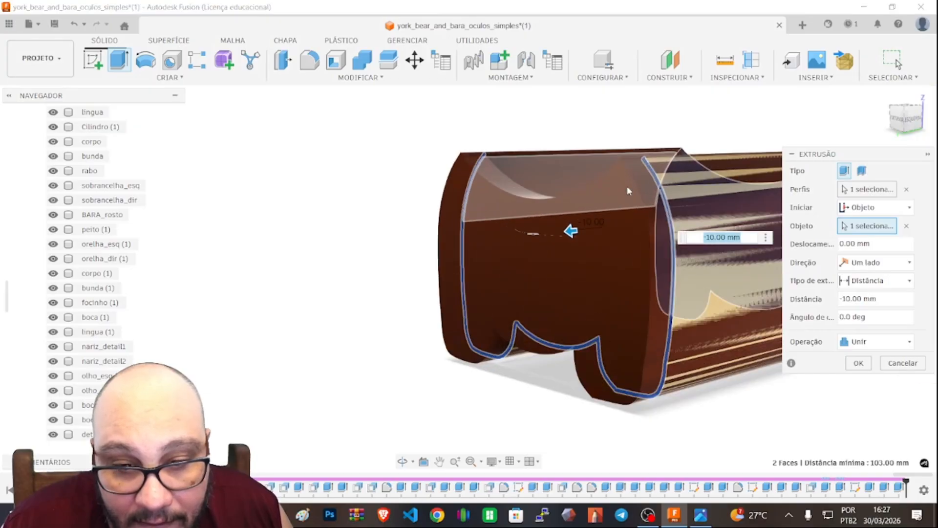
mouse_move(906, 121)
mouse_down()
mouse_move(883, 122)
mouse_move(887, 153)
mouse_move(903, 124)
mouse_up()
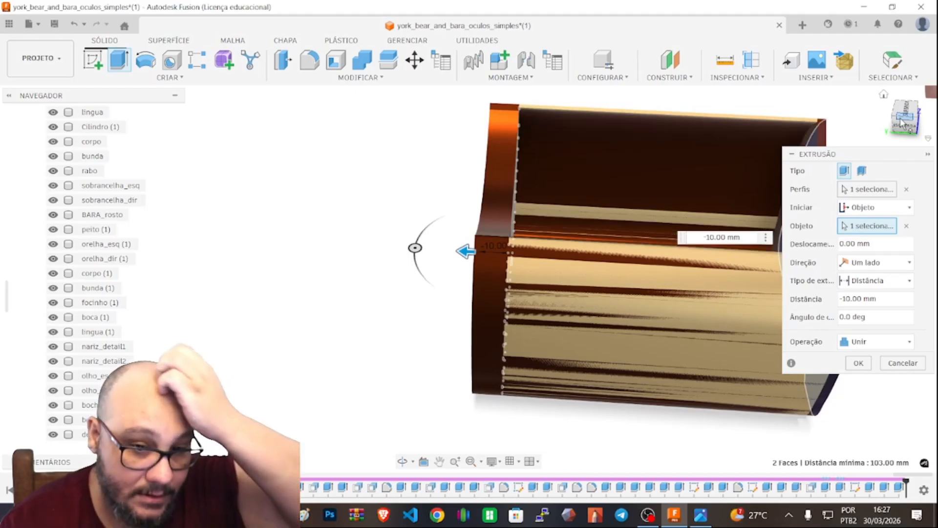
click(878, 299)
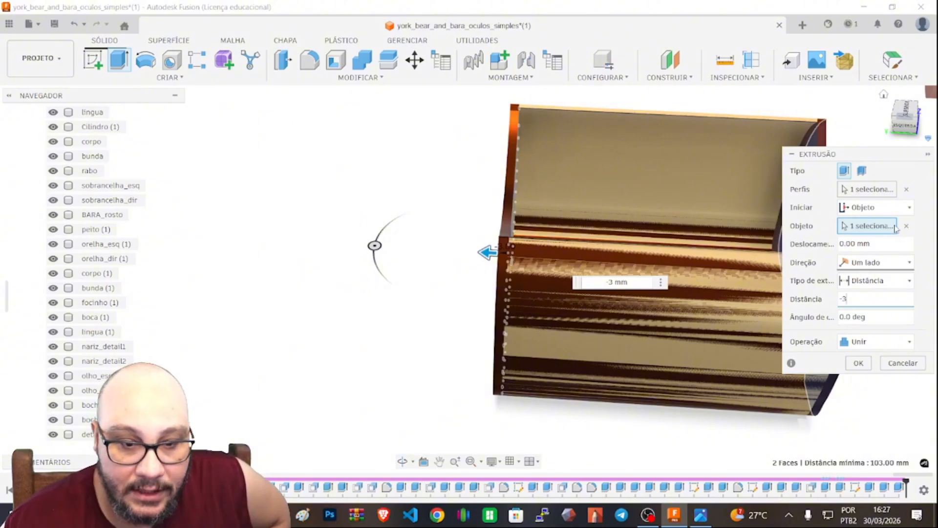
click(875, 344)
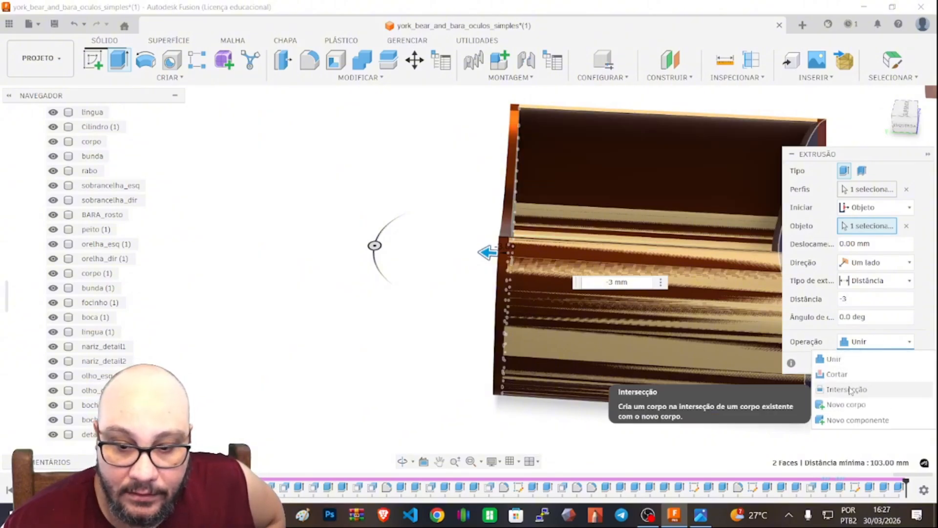
click(846, 407)
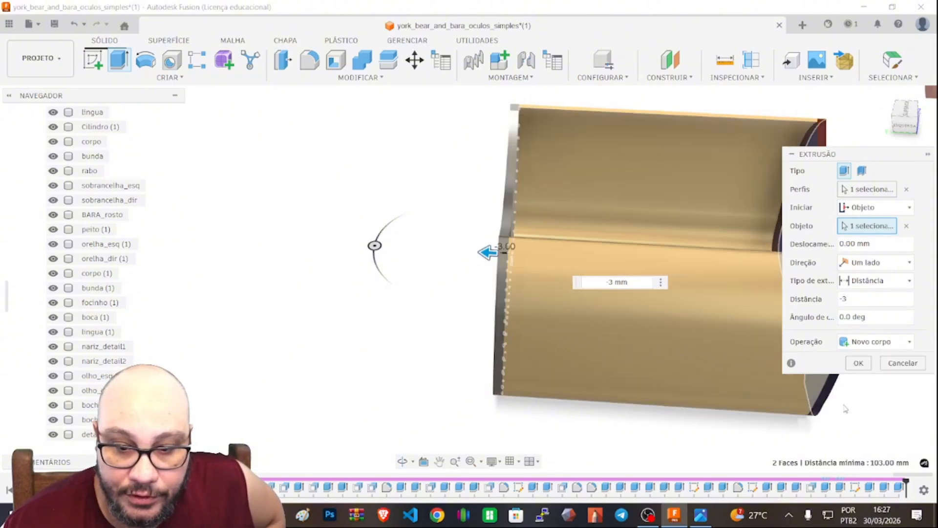
click(863, 365)
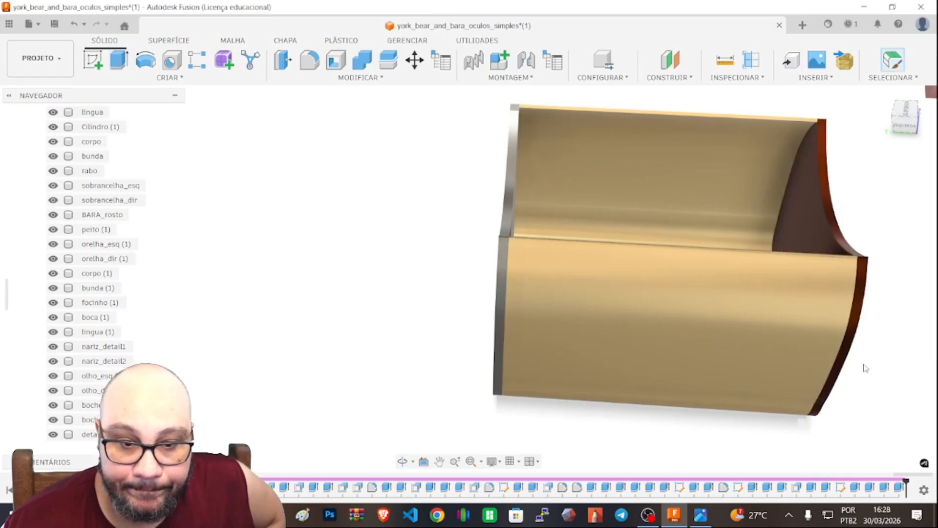
Examine the cat shell with its rear panel and compare it with the neighbouring model's body, face and snout
mouse_move(914, 119)
mouse_down()
mouse_move(934, 94)
mouse_move(894, 122)
mouse_move(894, 108)
mouse_move(912, 118)
mouse_up()
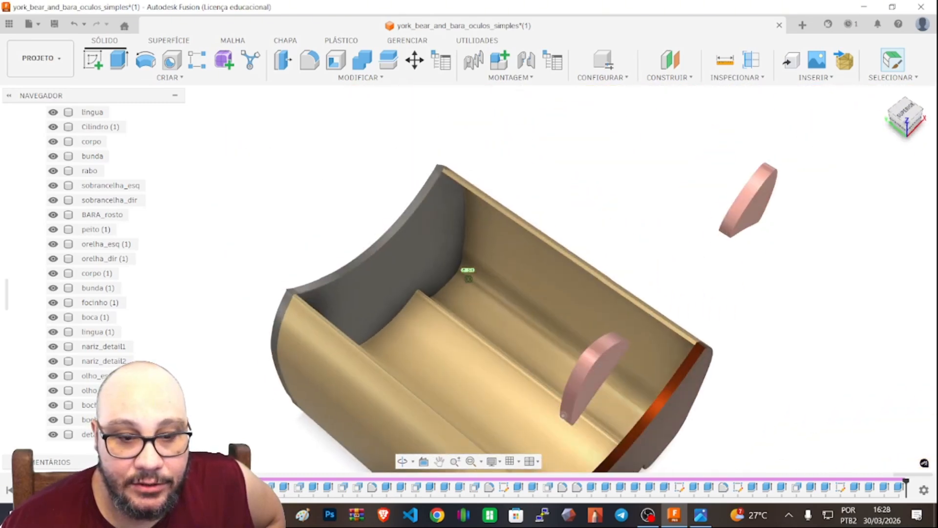
scroll(593, 278, down, 5)
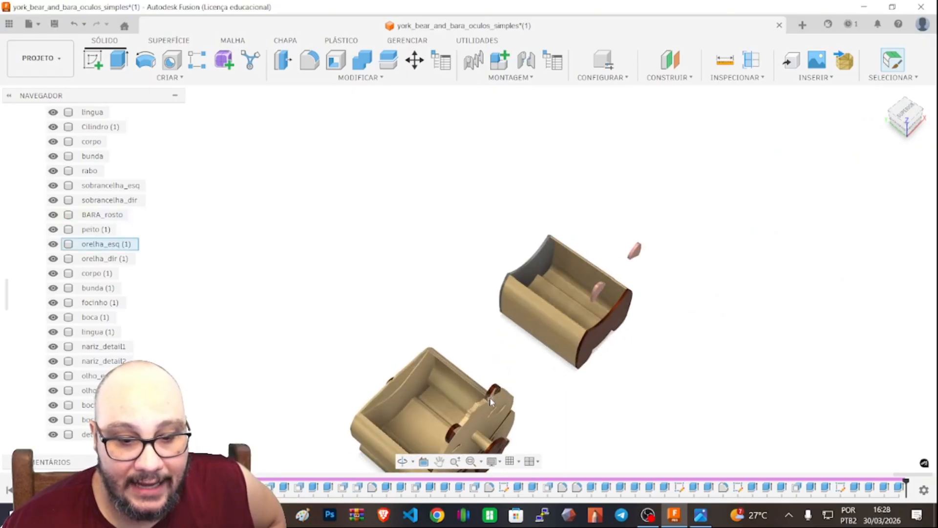
scroll(490, 397, up, 4)
scroll(490, 397, down, 3)
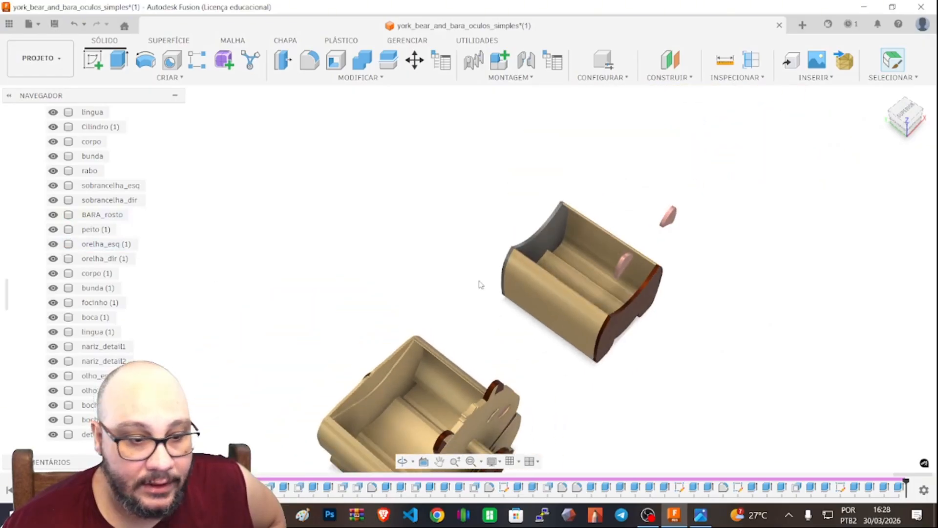
scroll(588, 336, up, 3)
scroll(466, 318, down, 4)
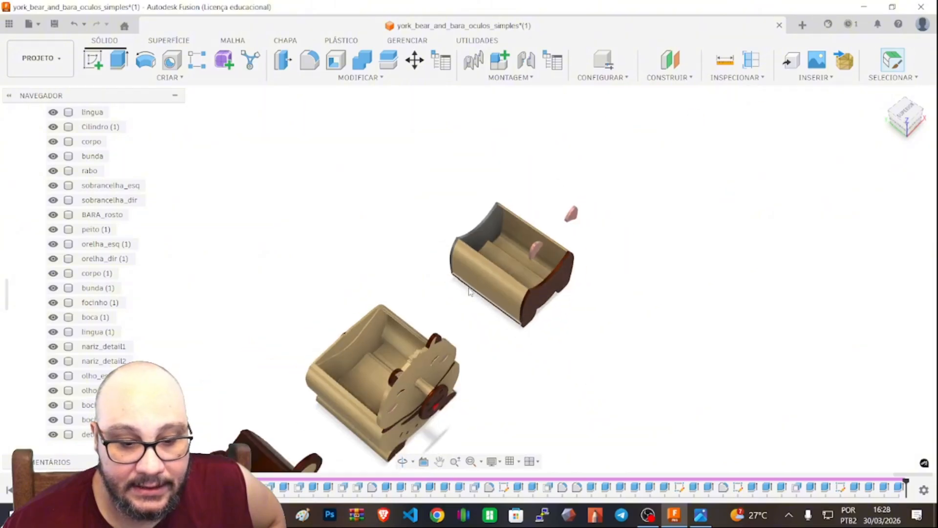
scroll(469, 292, up, 8)
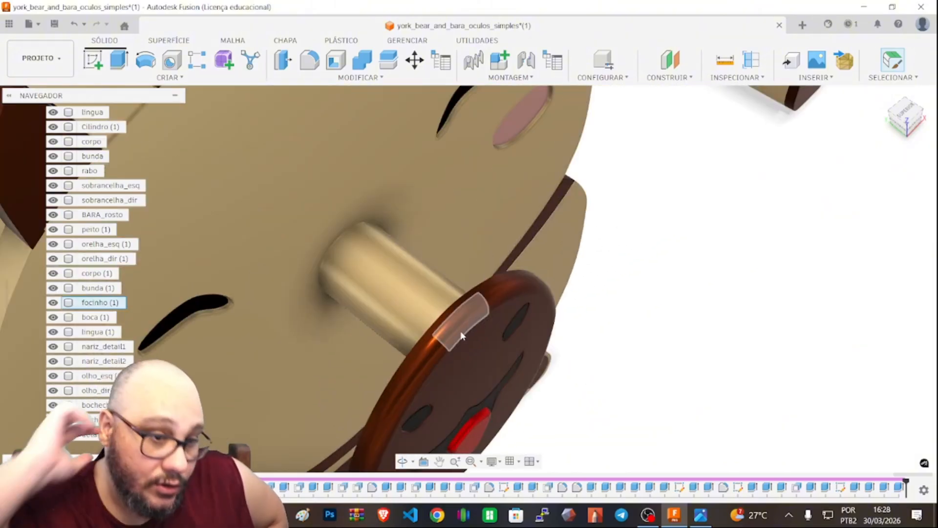
scroll(632, 214, down, 7)
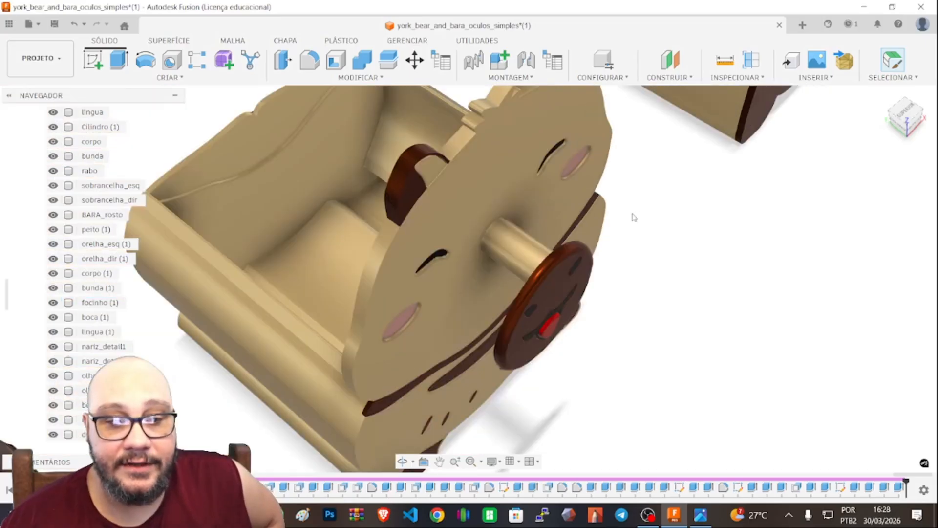
Make the CAT HEAD body and the Esboços sketch folder visible on the front of the cat
drag(907, 118, 864, 113)
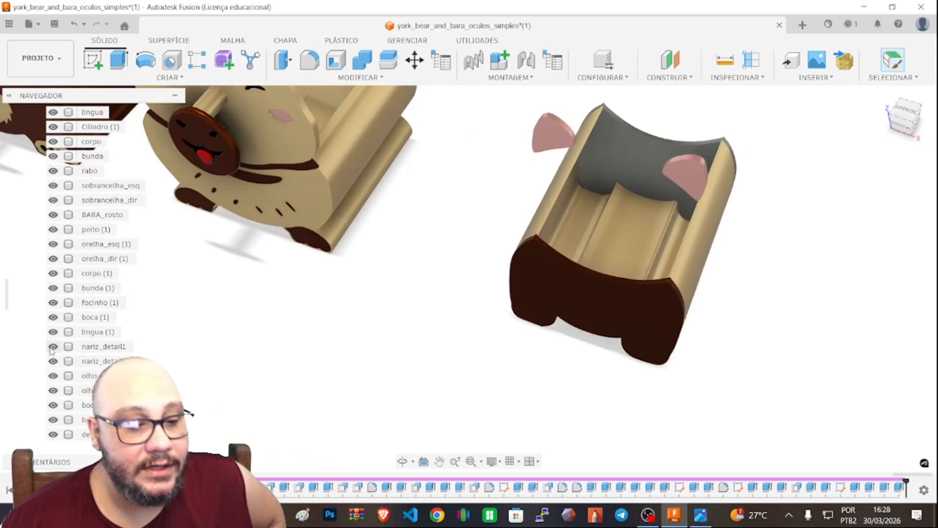
scroll(73, 384, down, 5)
scroll(73, 384, down, 3)
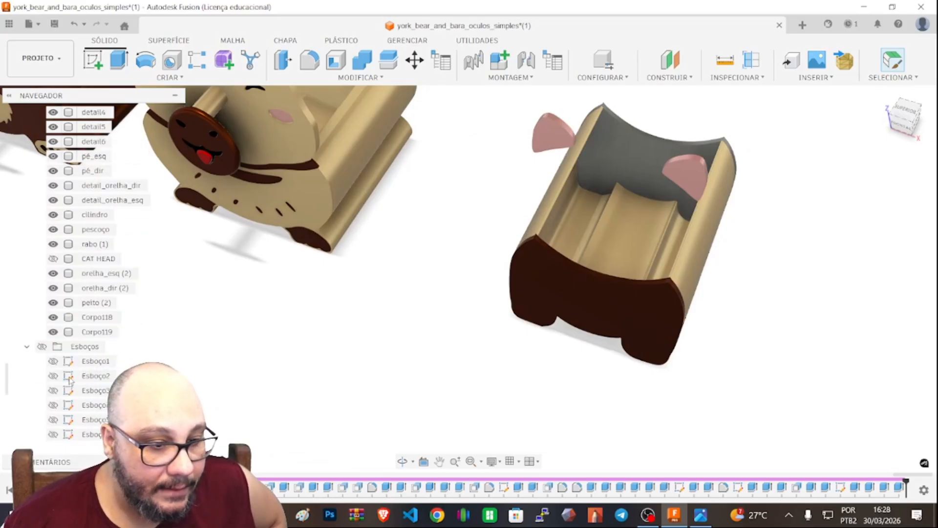
click(62, 262)
click(55, 260)
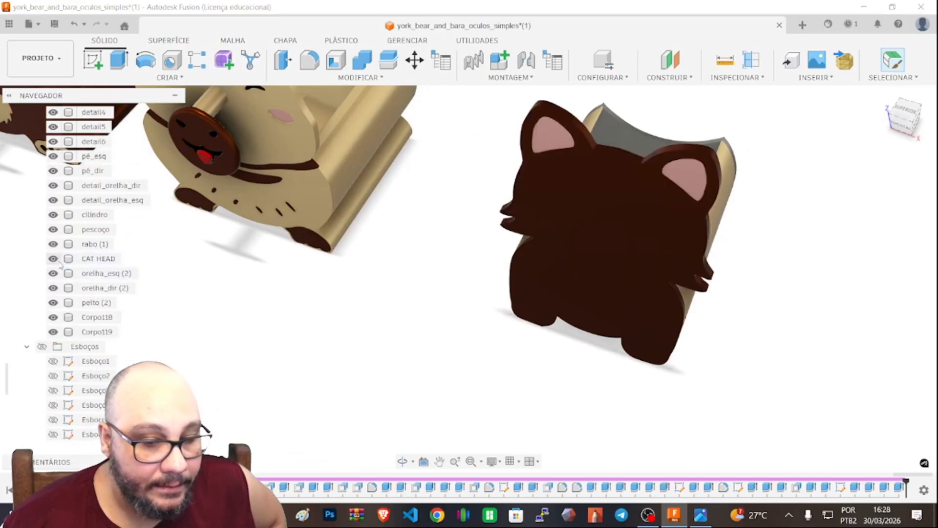
click(42, 347)
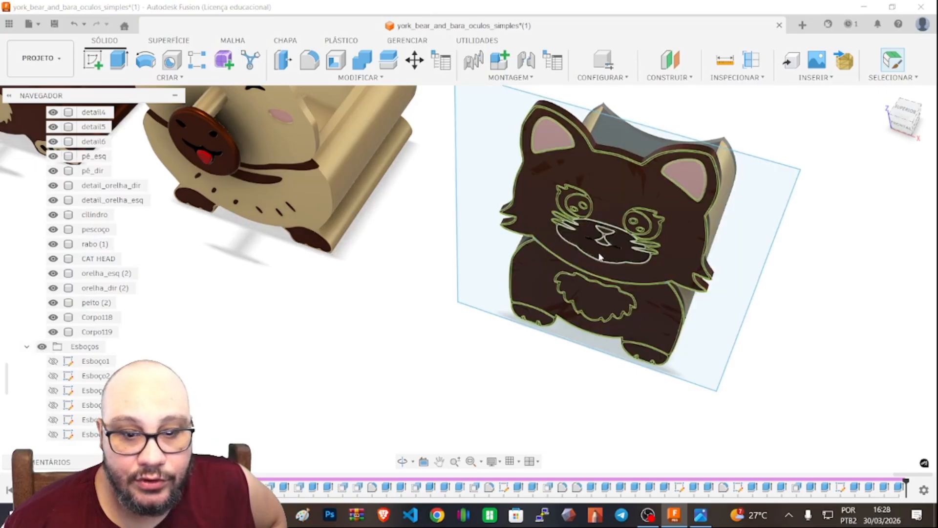
Inspect the cat's muzzle profile, the whisker outlines around it and the face sketch it belongs to
scroll(600, 253, up, 5)
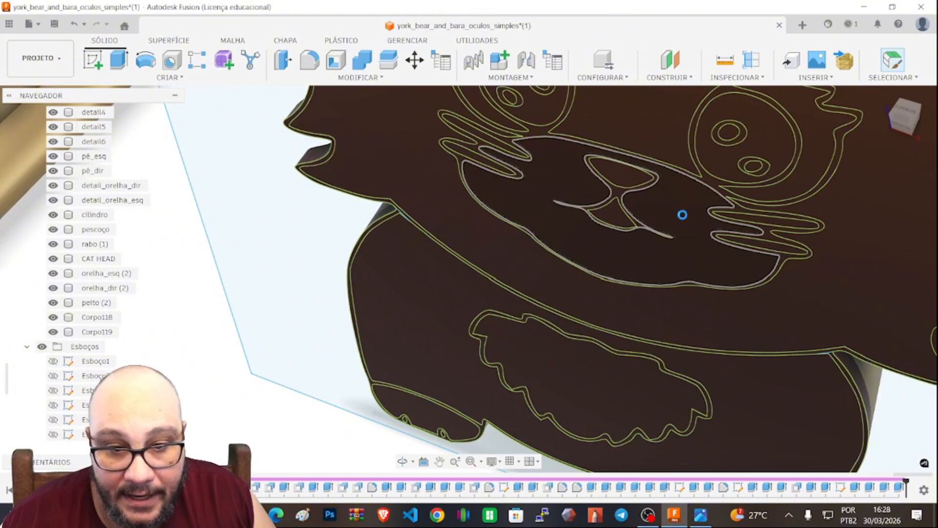
click(682, 214)
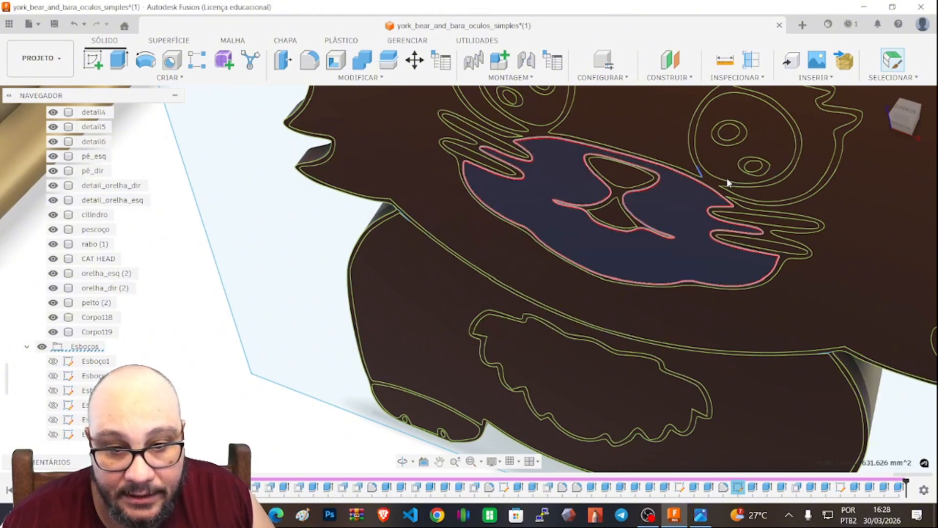
scroll(772, 203, up, 3)
scroll(801, 175, down, 8)
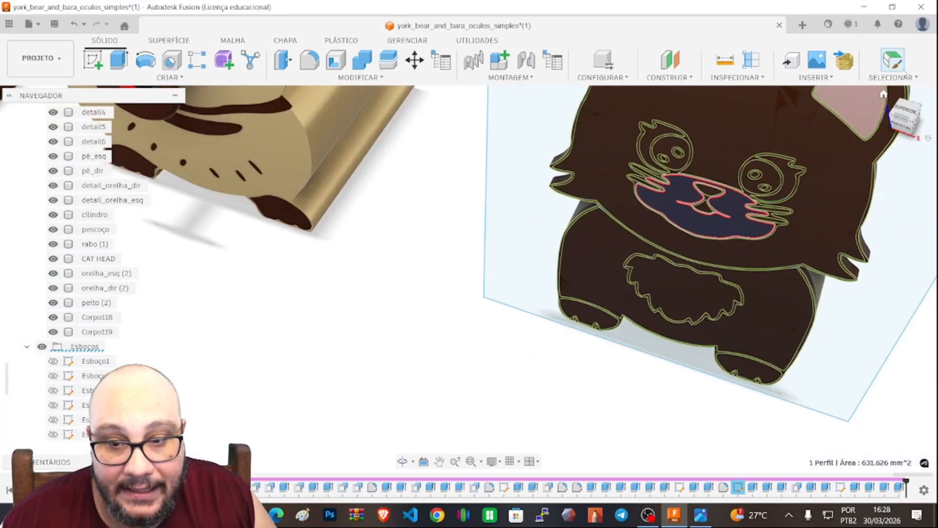
shift+middle_drag(911, 102, 910, 88)
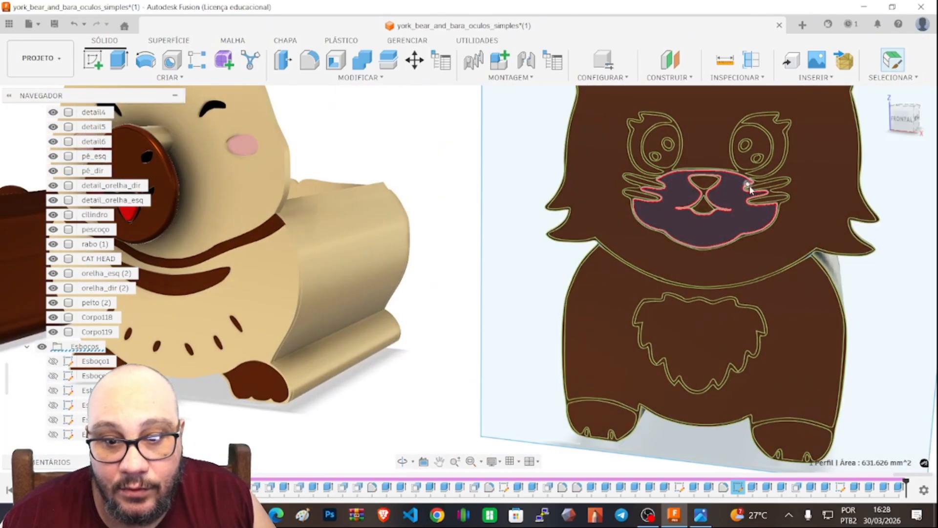
scroll(751, 186, up, 5)
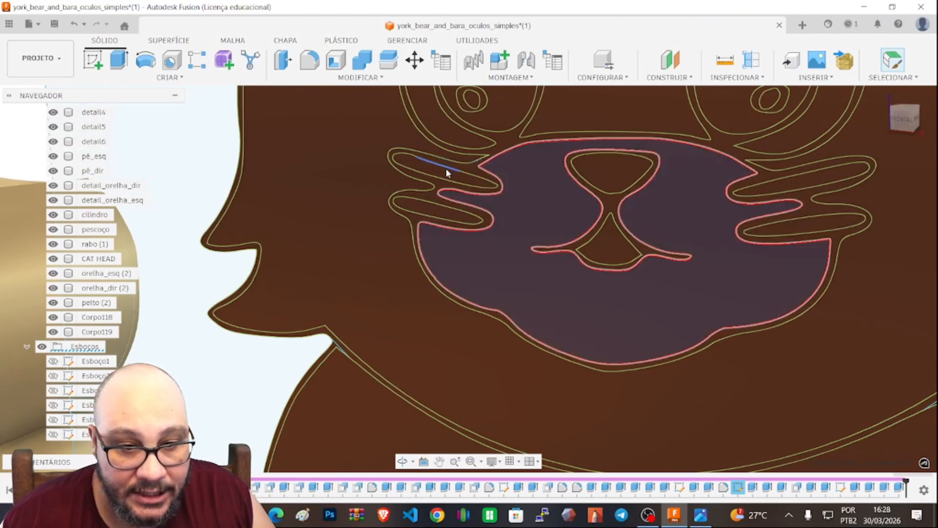
scroll(474, 168, up, 3)
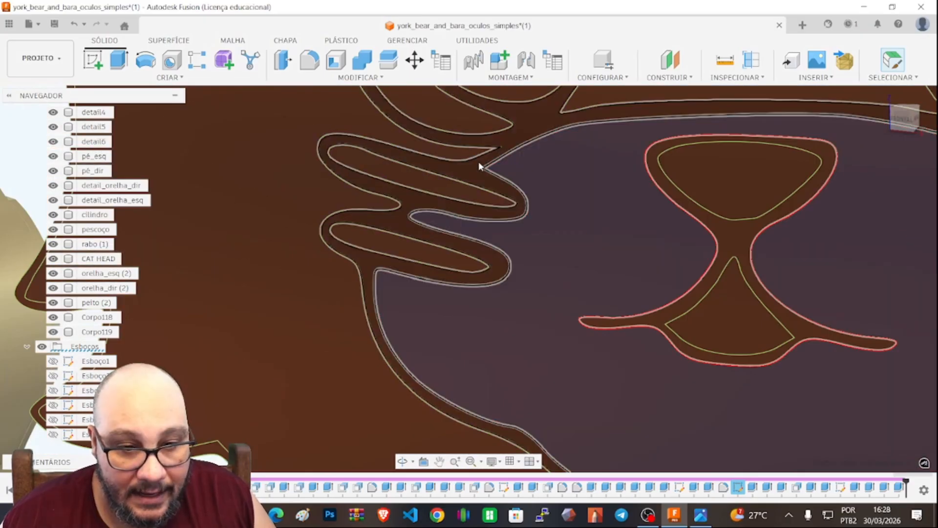
click(480, 166)
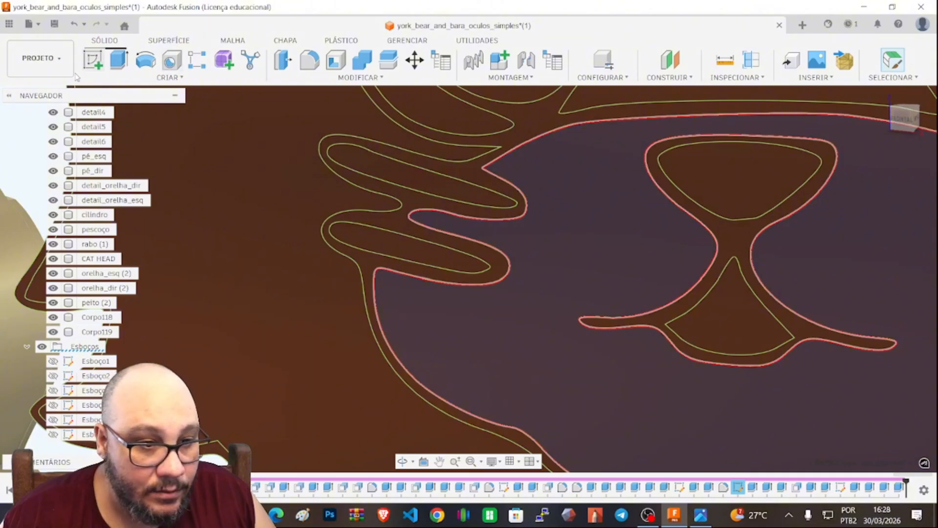
click(813, 407)
click(484, 171)
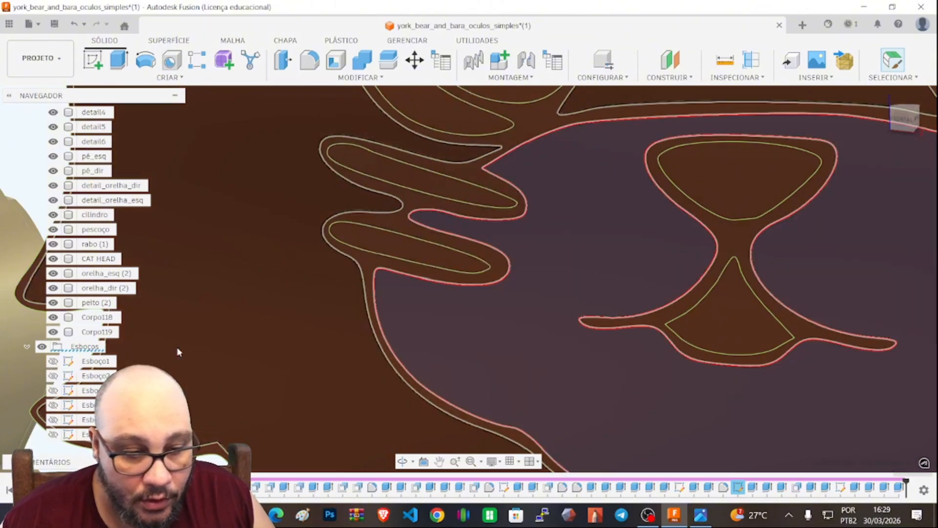
scroll(67, 364, down, 5)
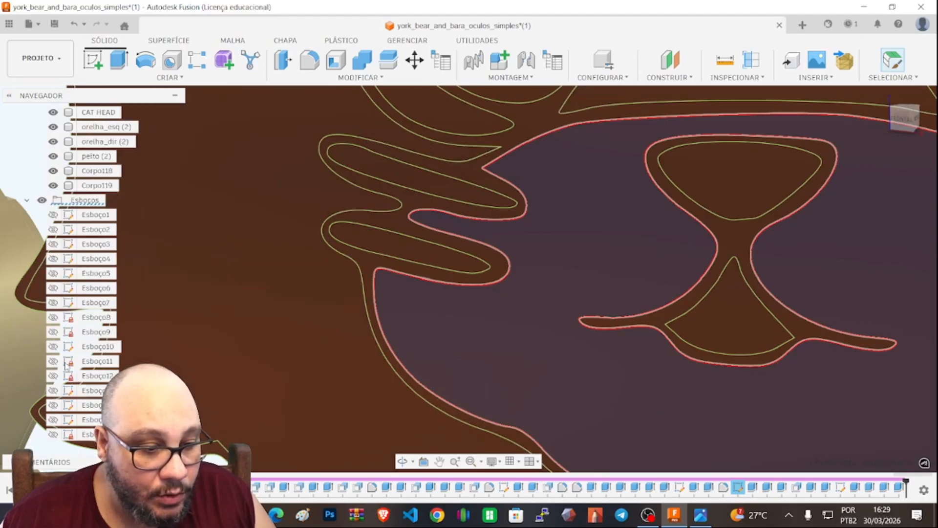
click(53, 419)
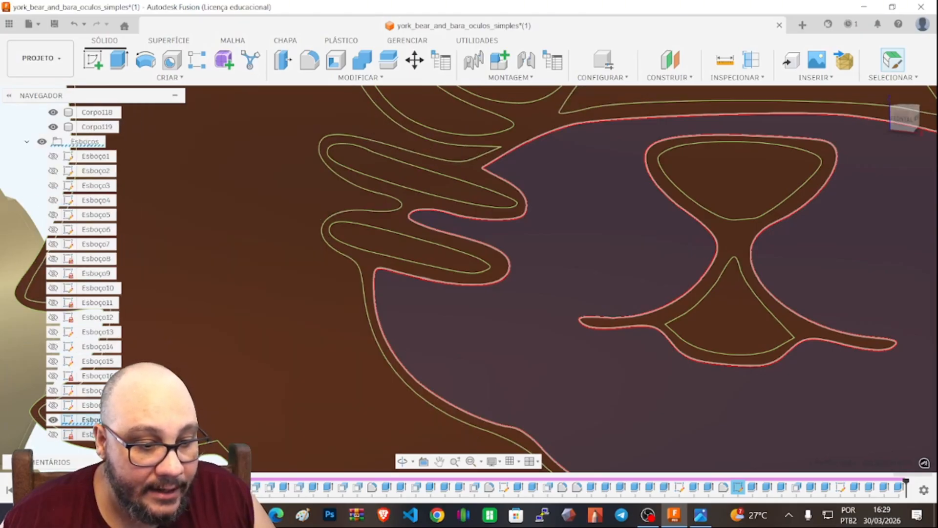
scroll(788, 319, down, 10)
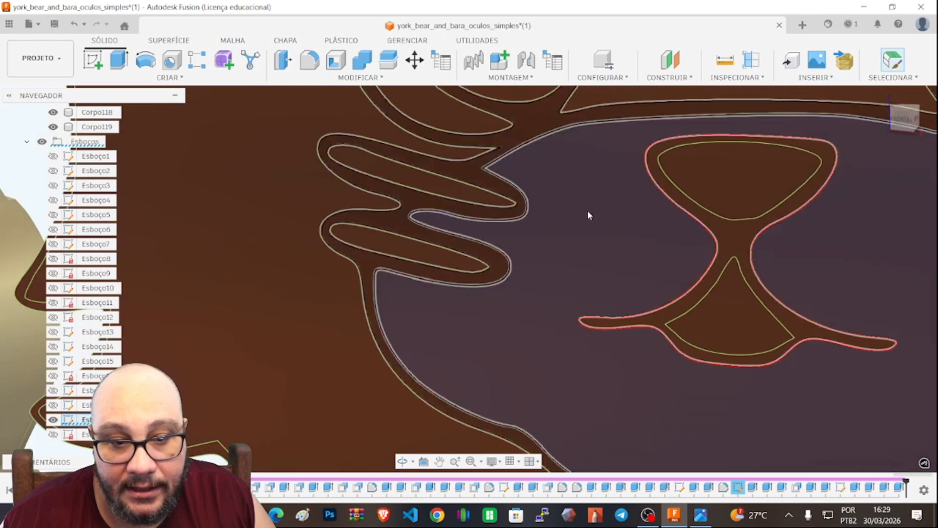
scroll(788, 317, up, 10)
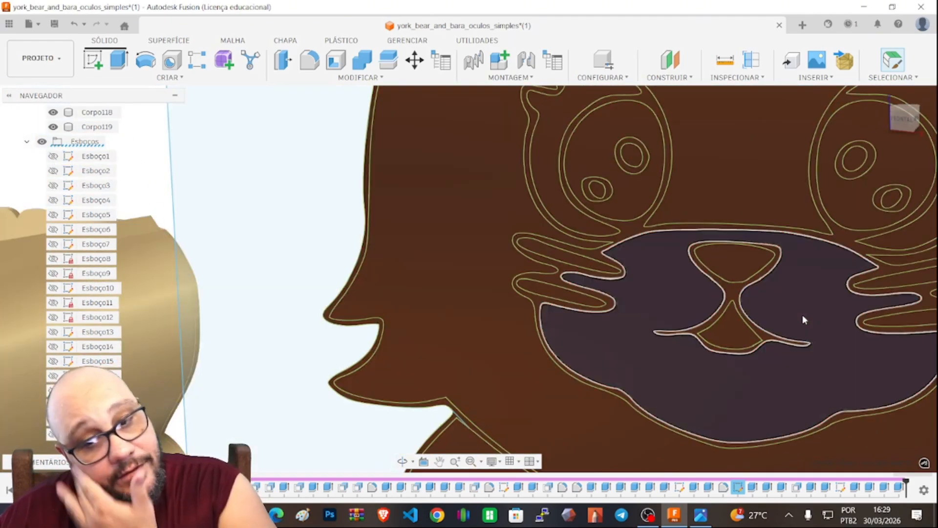
Start extruding the cat's muzzle profile as a new body, offsetting the start -15 mm from the profile plane
key(e)
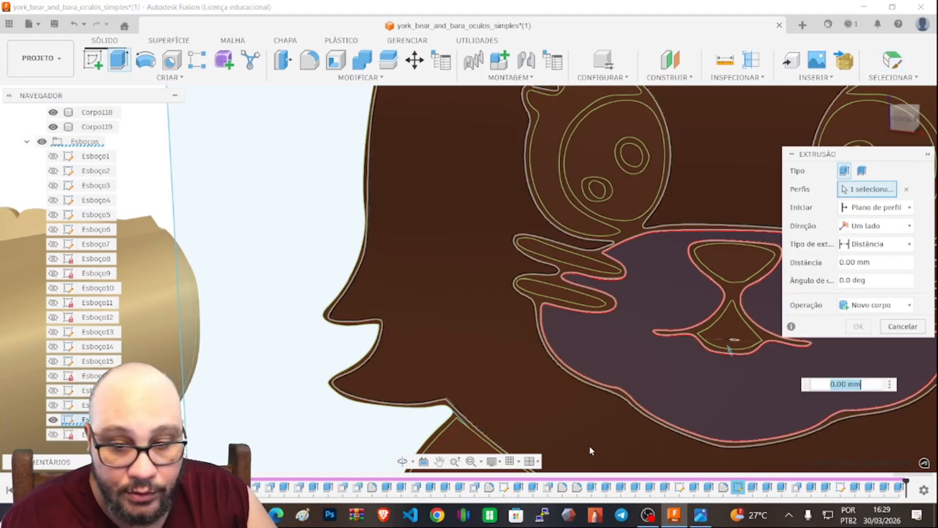
click(915, 120)
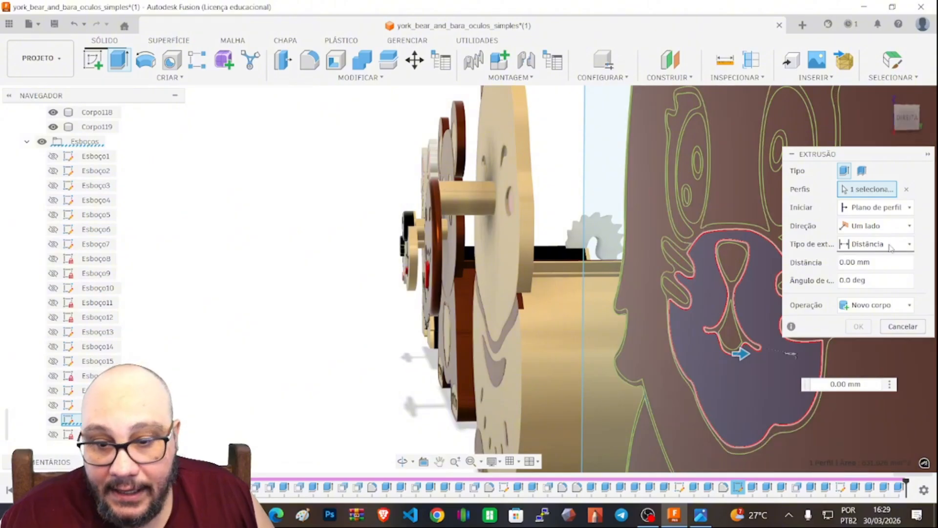
click(876, 208)
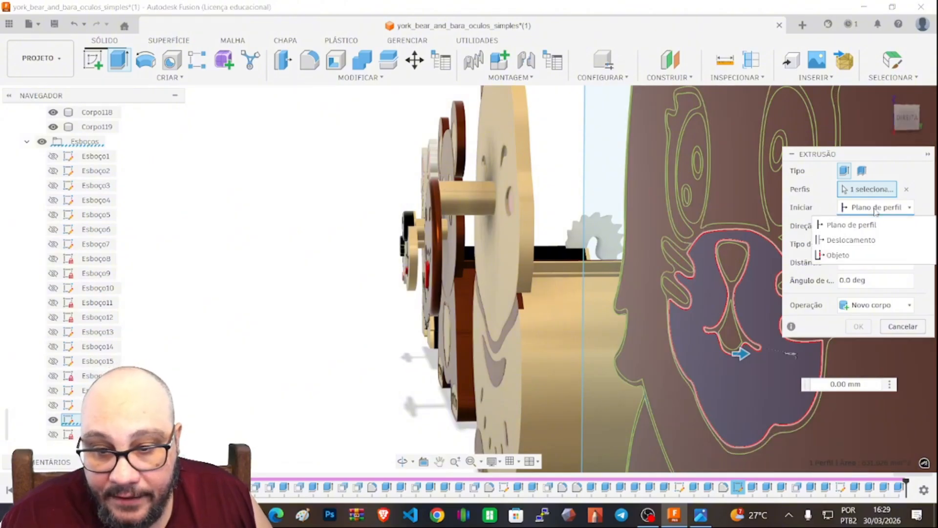
click(858, 241)
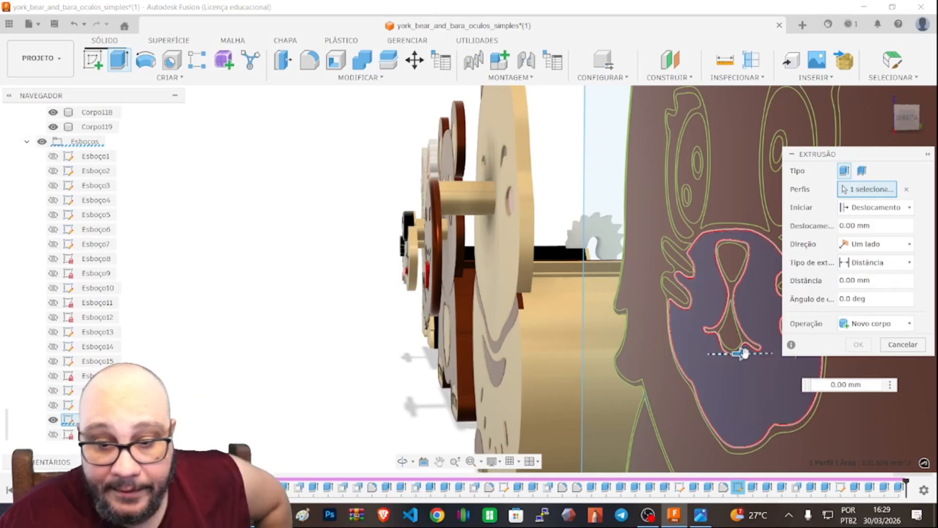
drag(741, 353, 633, 355)
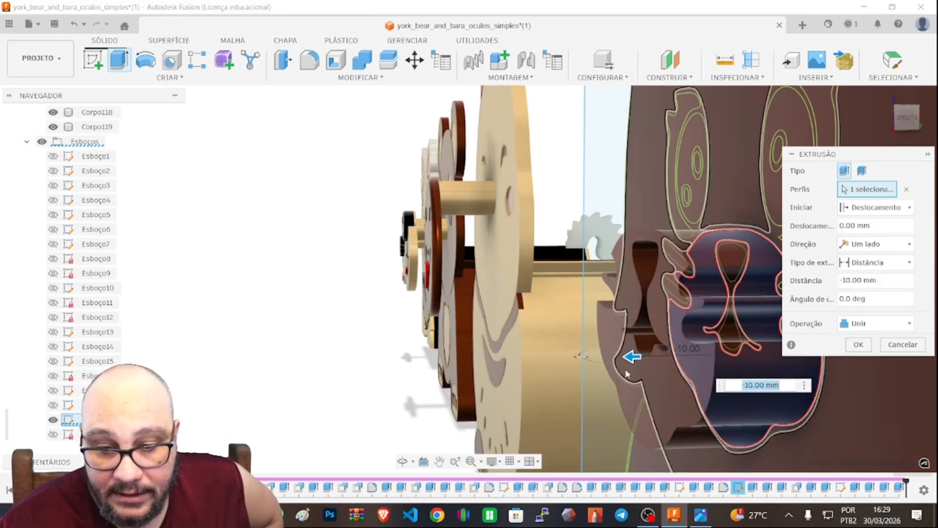
drag(630, 357, 595, 361)
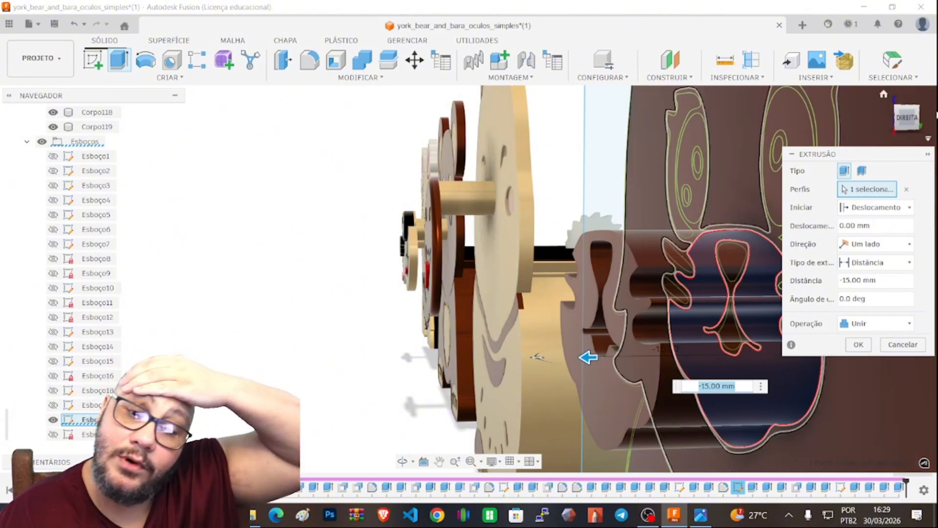
click(887, 226)
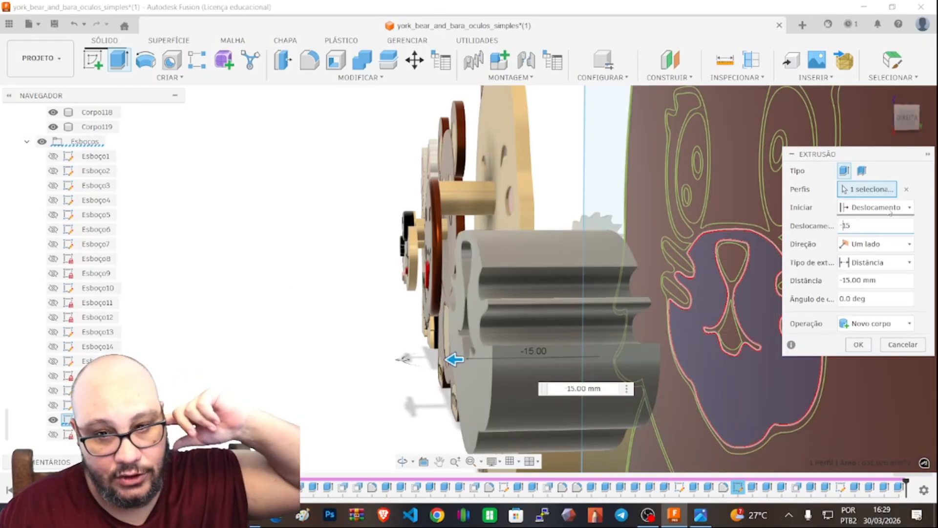
click(906, 120)
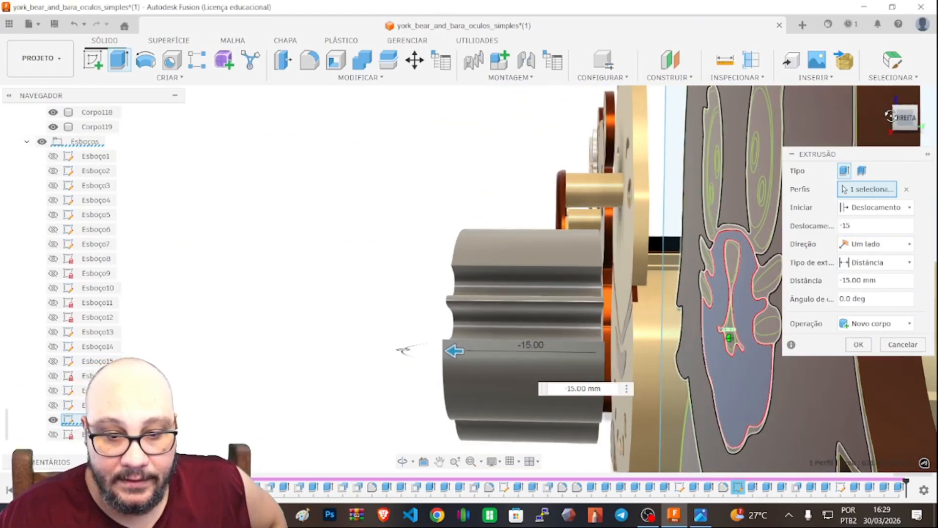
Set the muzzle extrusion distance to -3 mm and check the preview in front of the face
click(887, 282)
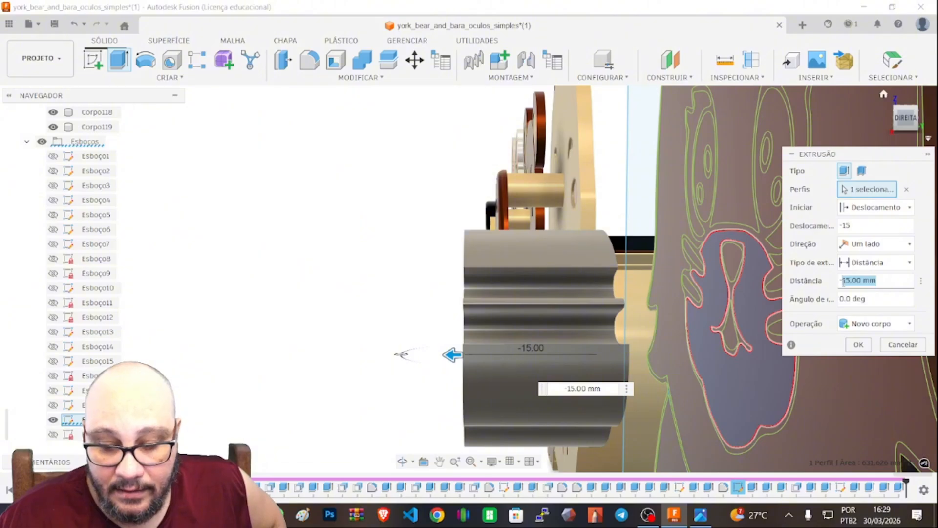
text(4)
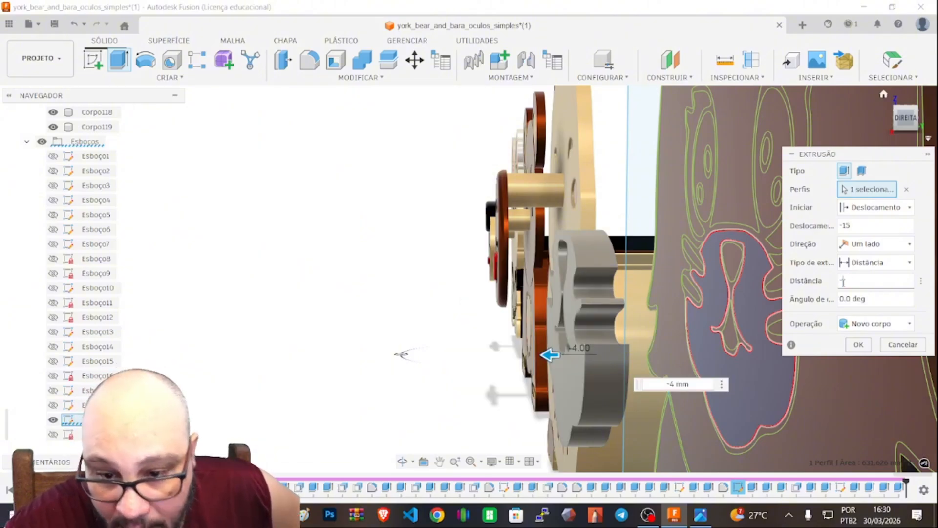
key(BackSpace)
text(3)
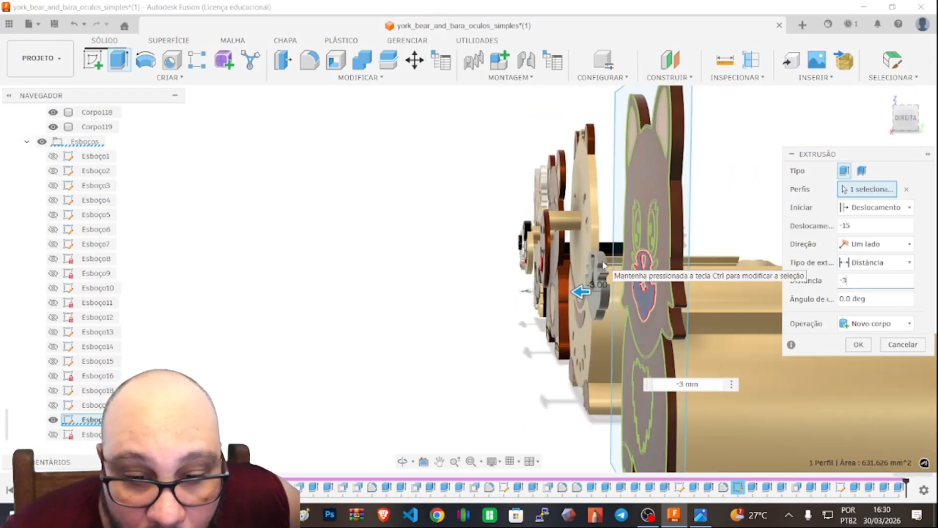
click(905, 119)
shift+middle_drag(528, 279, 567, 288)
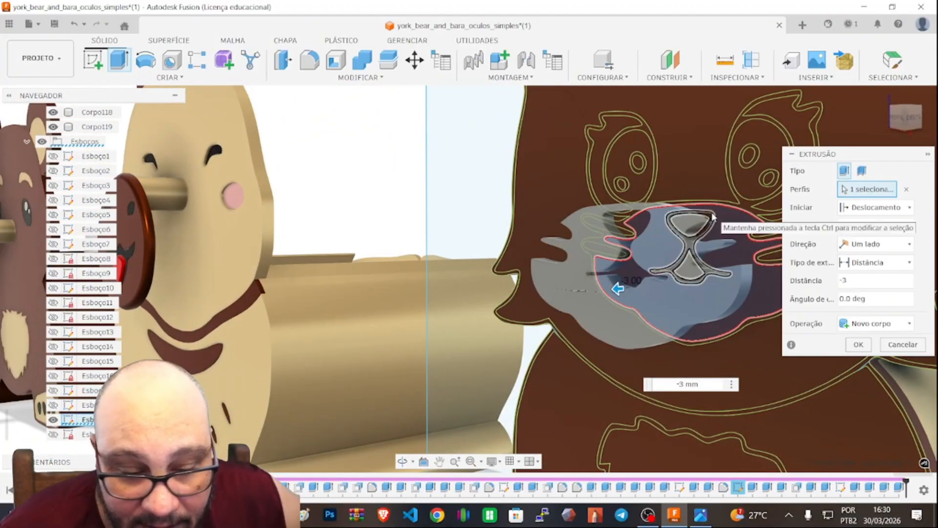
Add the nose, mouth, whisker and surrounding eye-and-whisker outline profiles to the muzzle extrusion
scroll(712, 217, up, 5)
scroll(712, 216, down, 2)
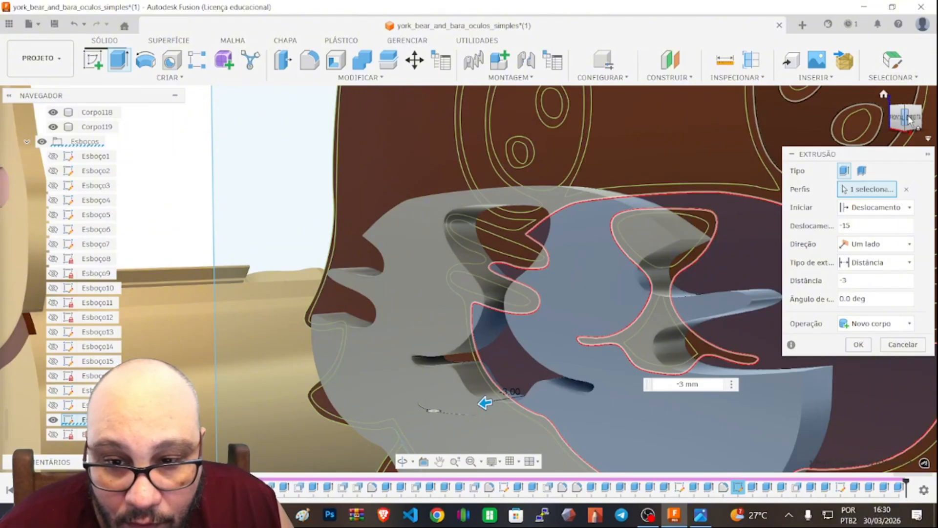
drag(910, 117, 897, 123)
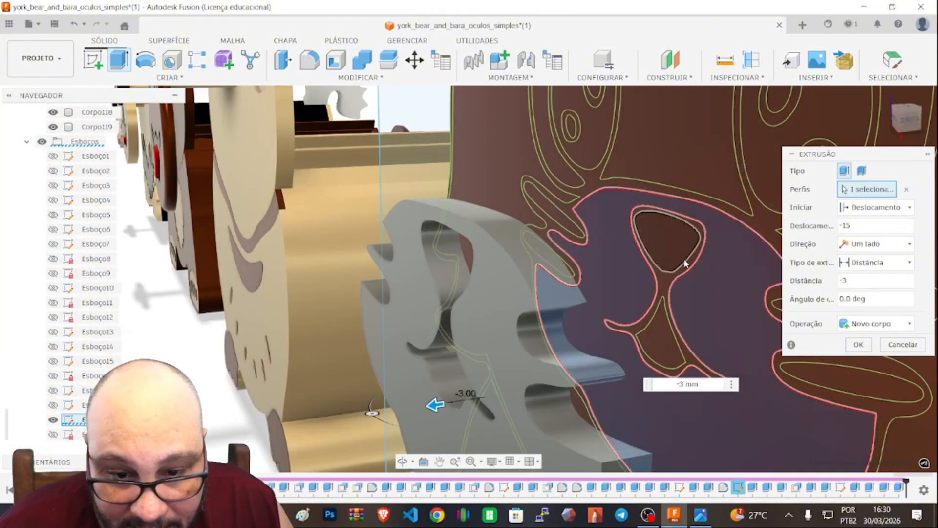
click(686, 260)
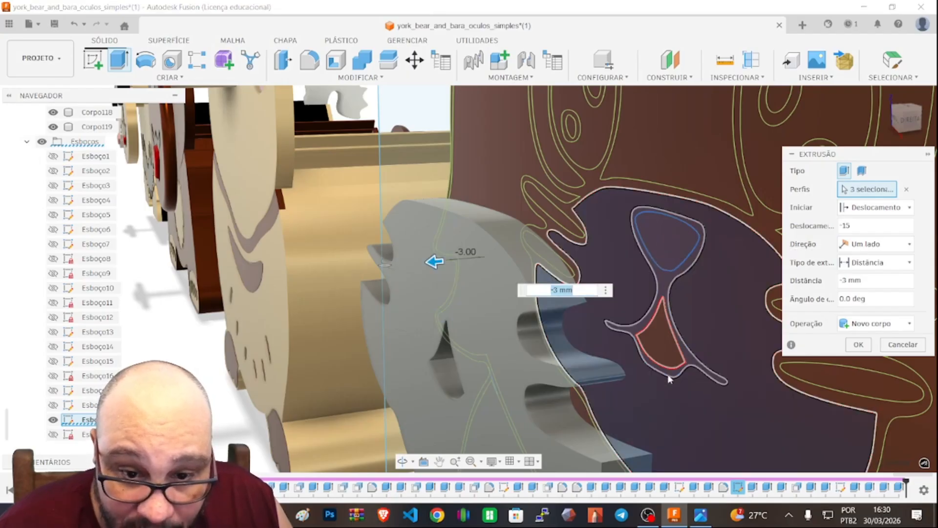
click(664, 335)
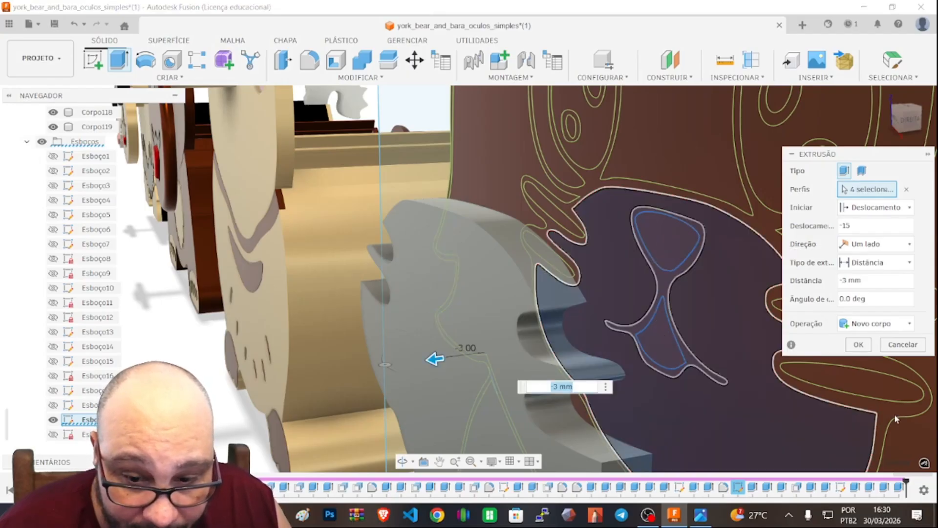
click(859, 376)
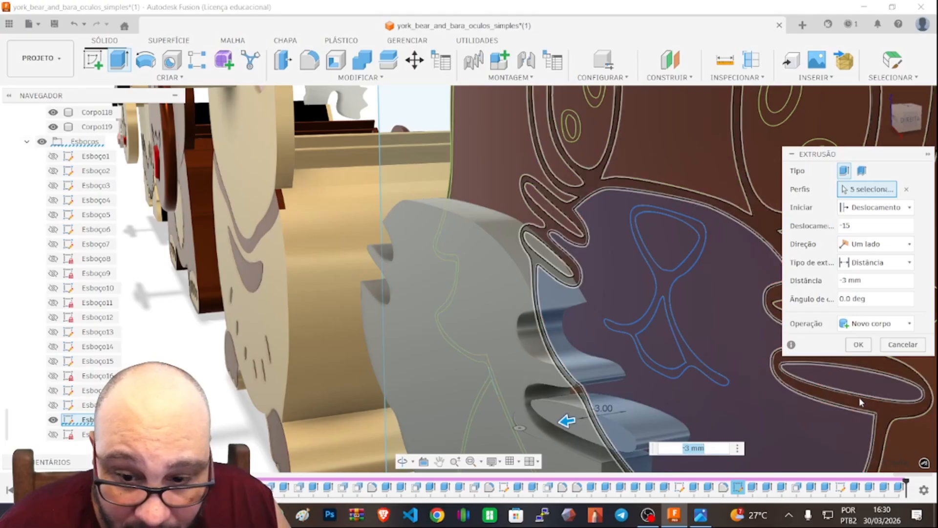
click(860, 398)
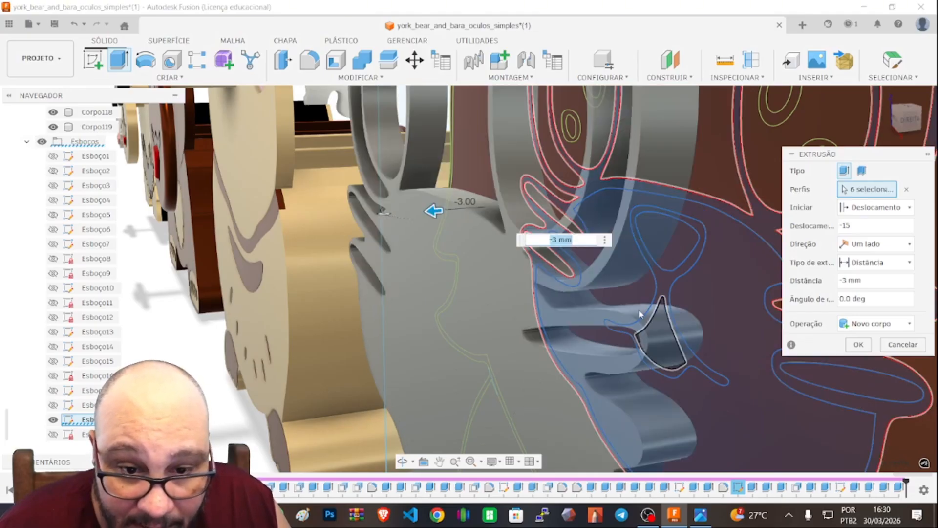
Examine the offset muzzle preview around the whiskers and compare it with the snouts of the neighbouring models
scroll(631, 311, down, 5)
scroll(635, 312, up, 5)
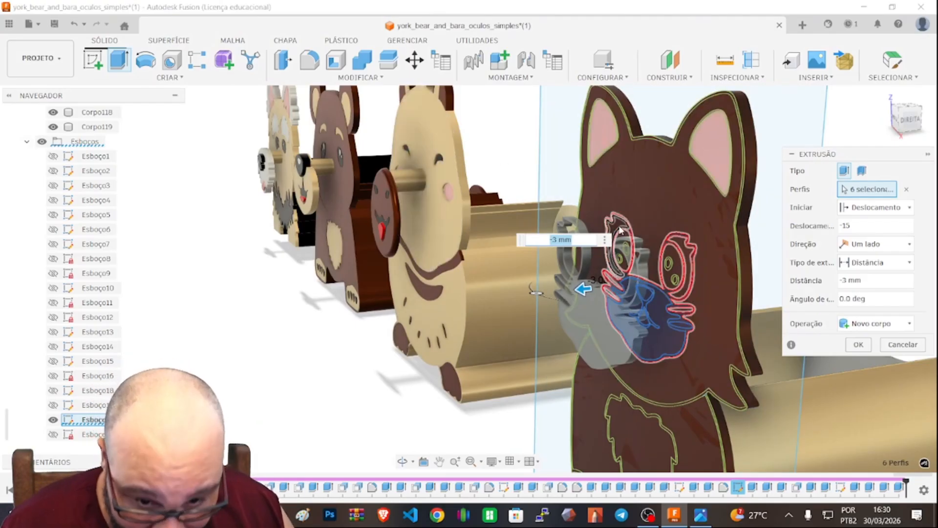
scroll(632, 306, down, 5)
scroll(630, 304, up, 8)
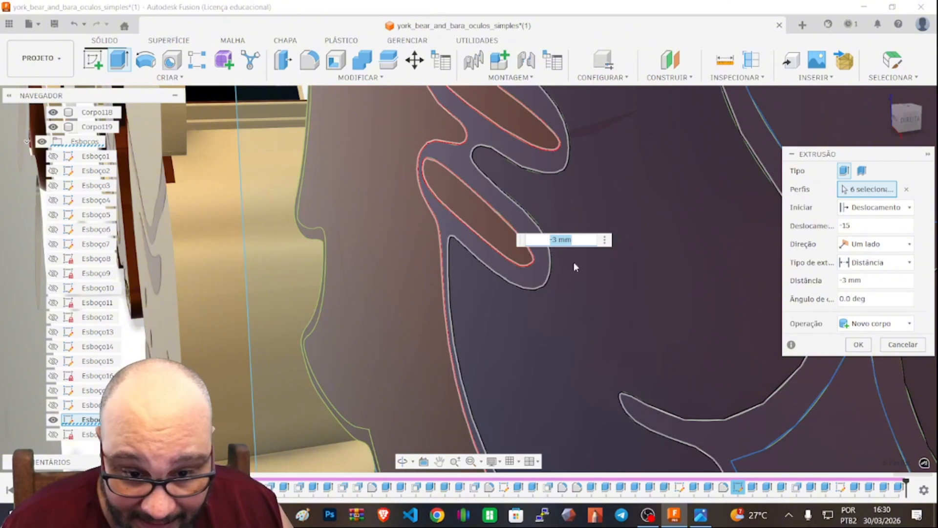
scroll(520, 261, down, 4)
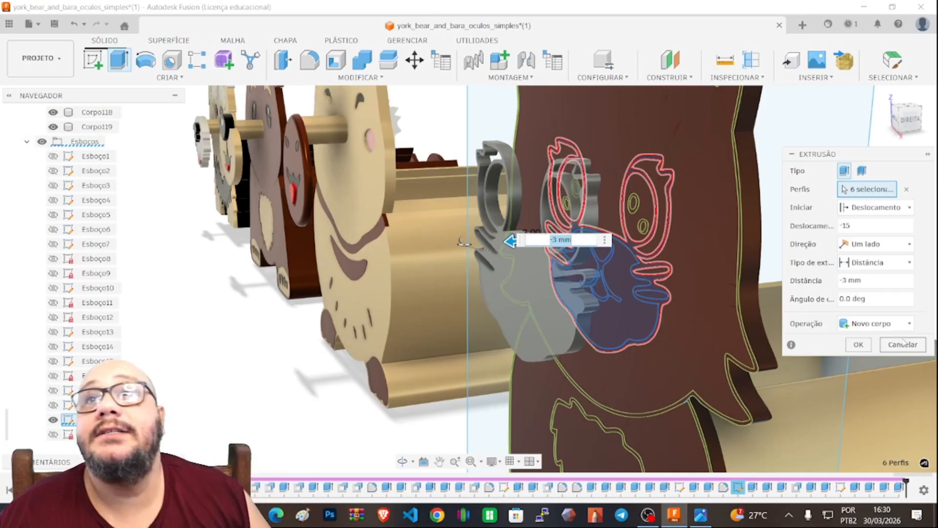
scroll(744, 315, down, 5)
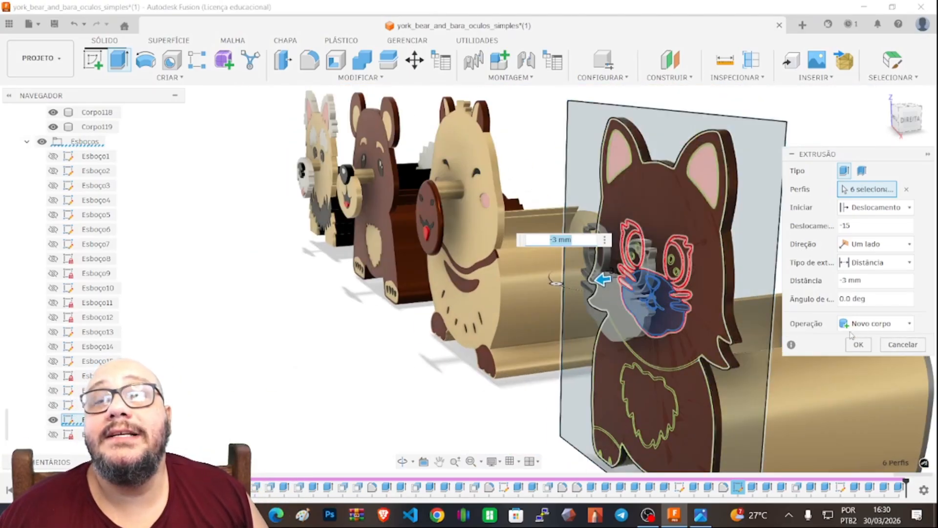
scroll(755, 337, down, 5)
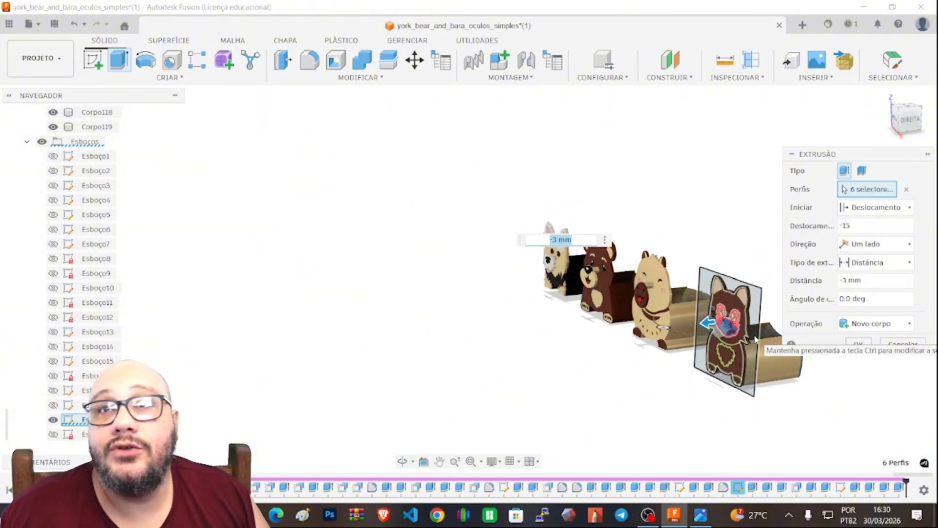
Check the six-profile muzzle preview against the neighbouring animals and complete its -3 mm extrusion as a new body
scroll(756, 337, up, 3)
click(910, 120)
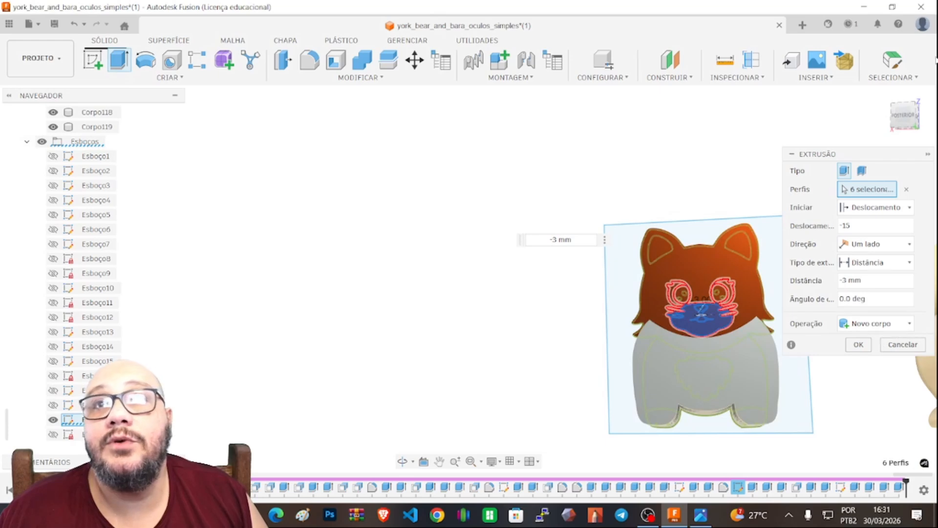
click(916, 96)
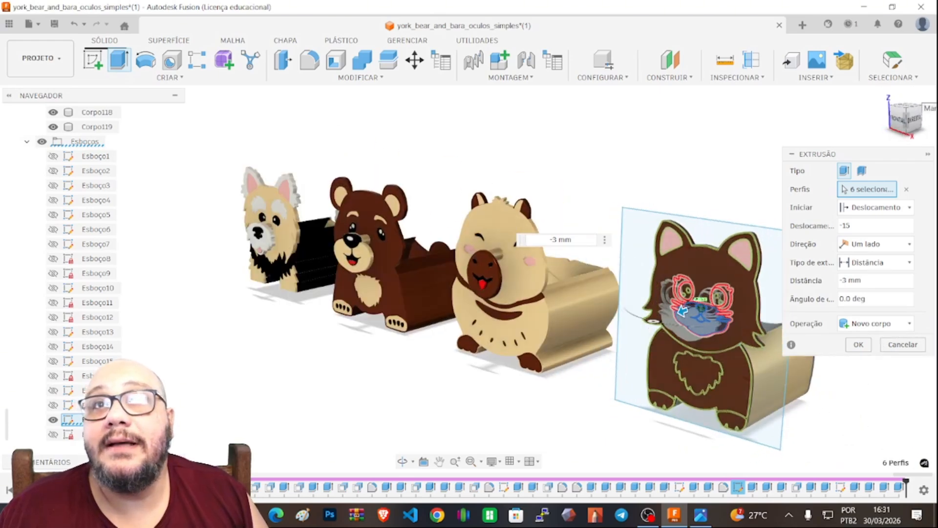
click(859, 344)
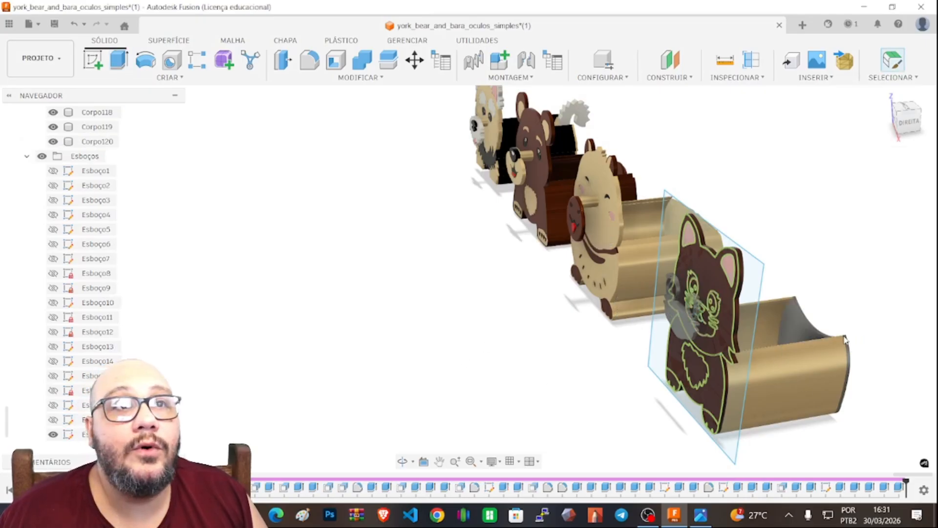
Examine the new muzzle body and its spacing in front of the cat's face from the side
scroll(650, 319, up, 6)
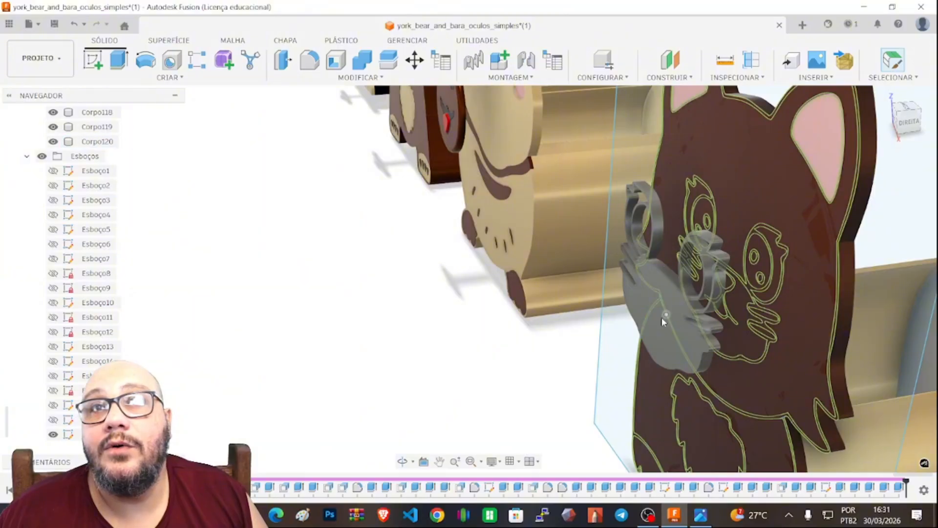
click(661, 318)
click(885, 94)
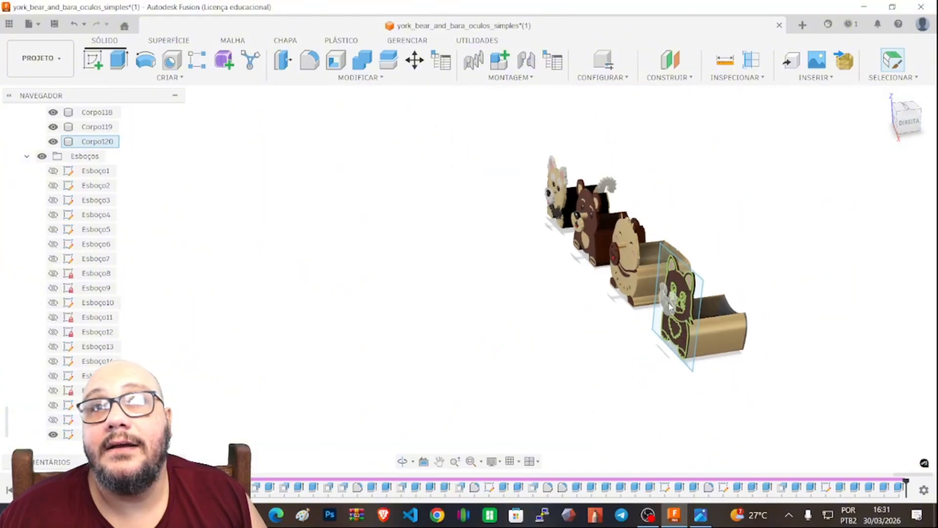
click(895, 119)
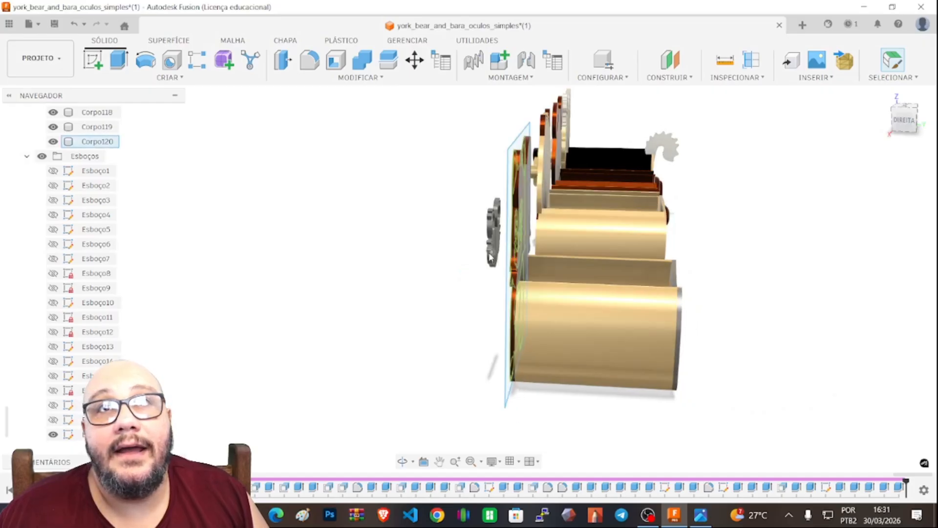
scroll(490, 256, up, 4)
scroll(571, 238, down, 3)
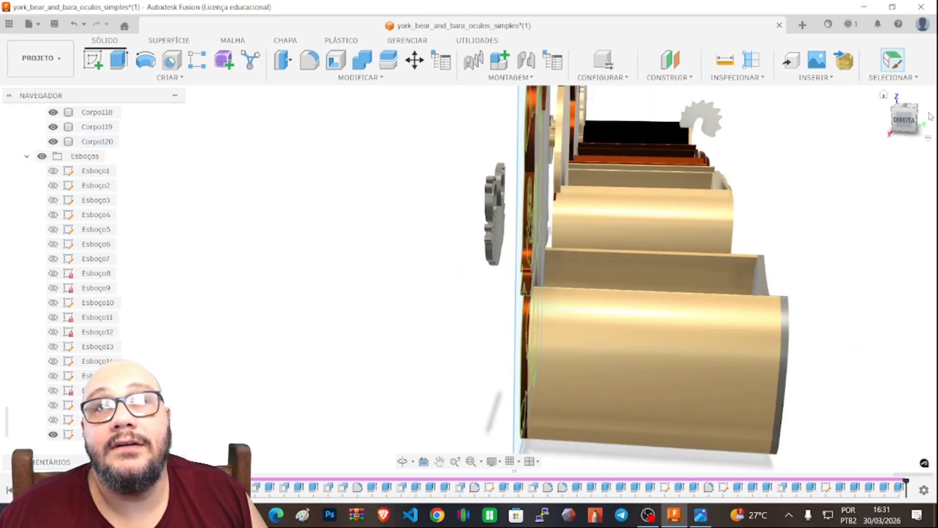
click(904, 118)
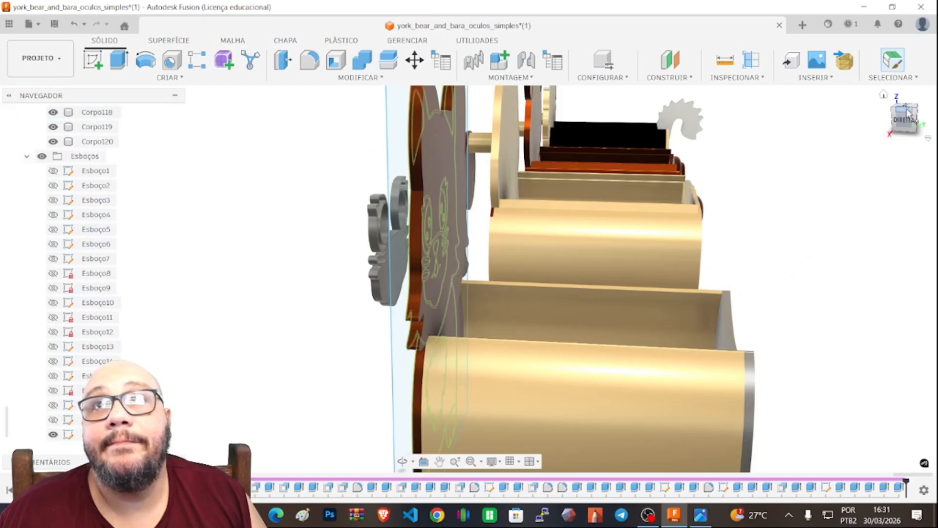
Start a new sketch on the outer face of the cat's grey rear panel
shift+middle_drag(468, 278, 386, 294)
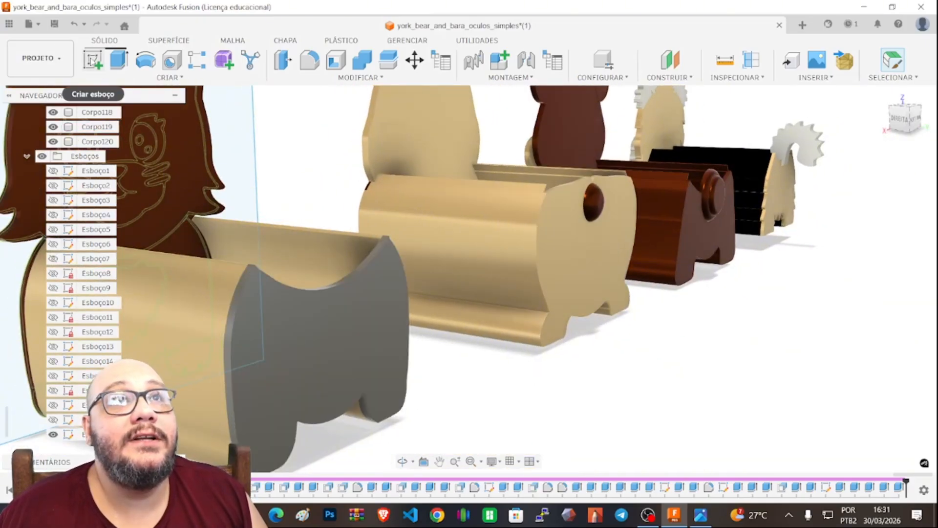
click(92, 60)
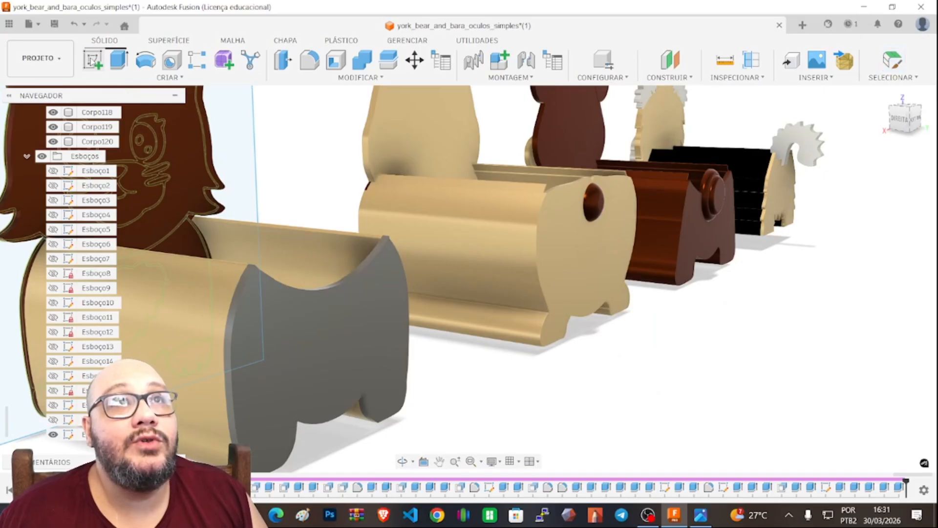
click(335, 321)
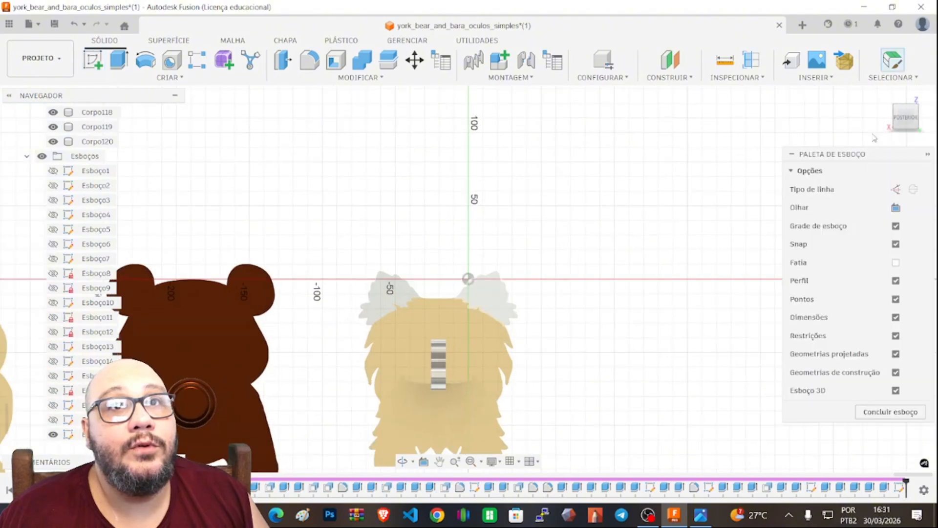
mouse_move(445, 193)
middle_down()
mouse_move(734, 169)
mouse_move(899, 121)
mouse_move(936, 82)
middle_up()
middle_drag(268, 278, 530, 286)
scroll(307, 305, up, 3)
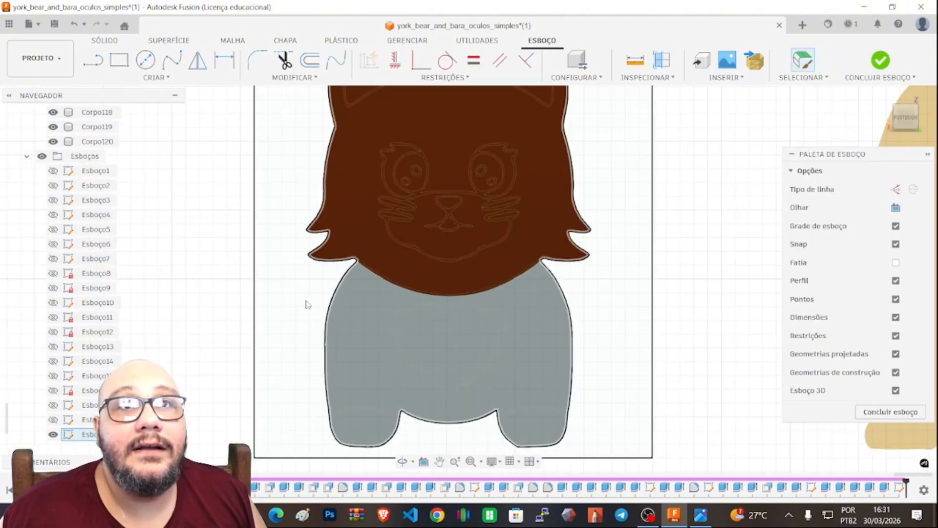
scroll(306, 304, down, 1)
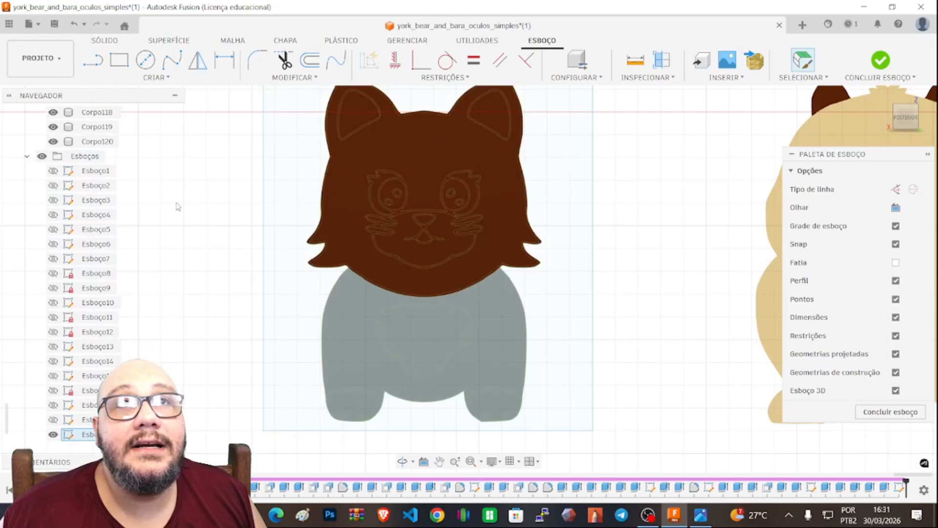
Sketch a closed spline for the cat's tail, rising from a narrow tip on the rear panel to a wide rounded end curved sideways
click(174, 61)
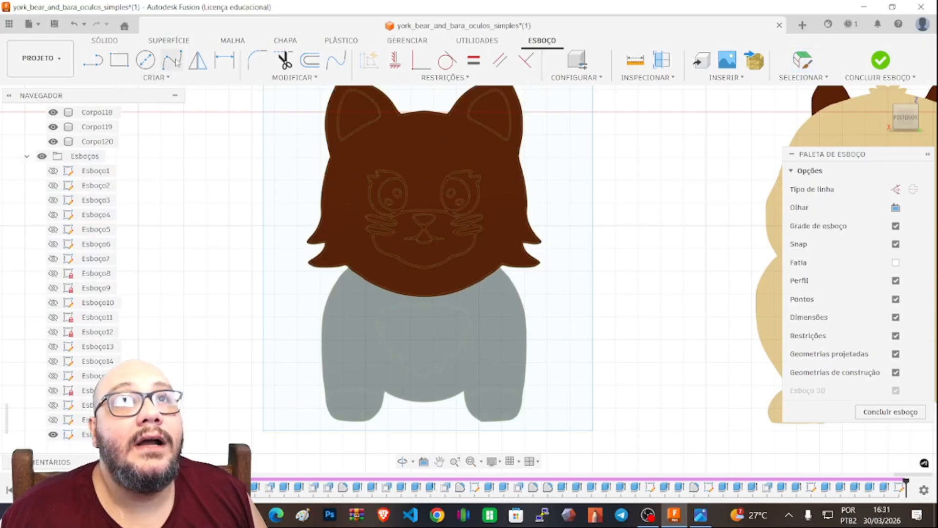
click(418, 323)
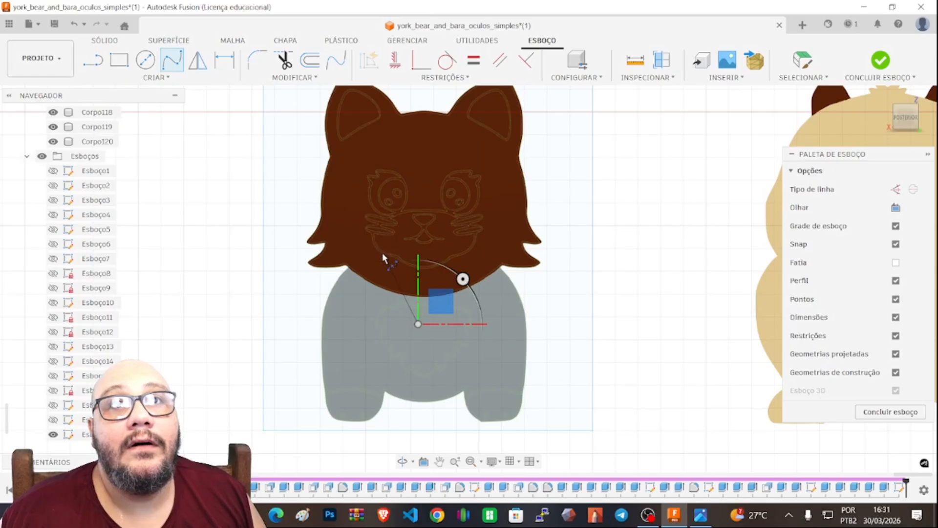
click(382, 253)
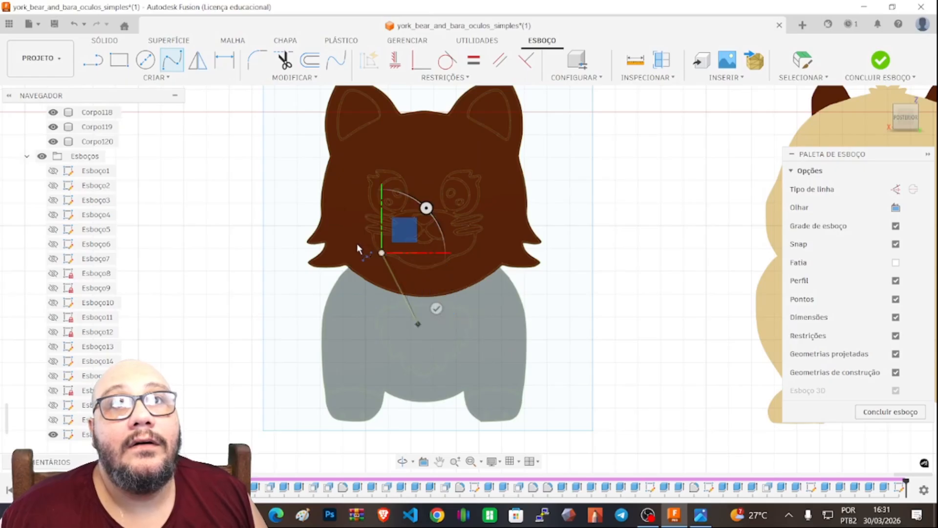
click(330, 244)
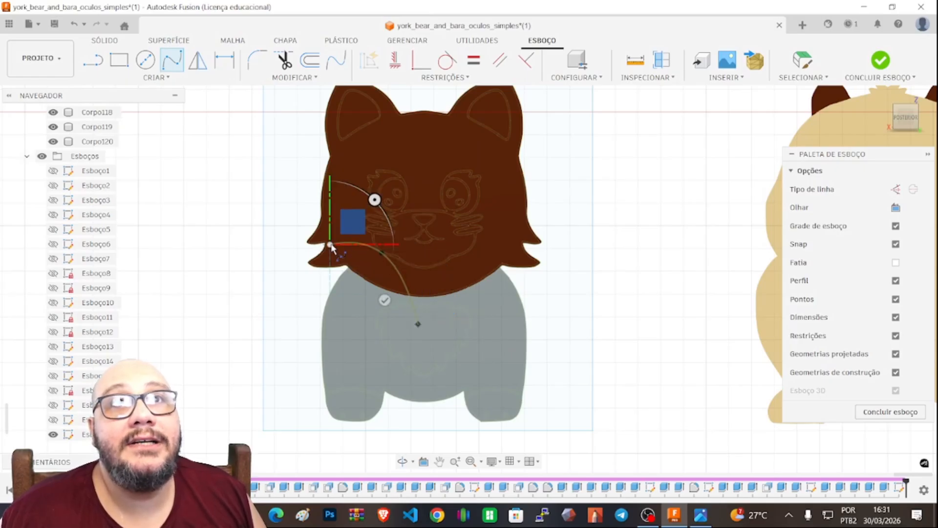
click(304, 193)
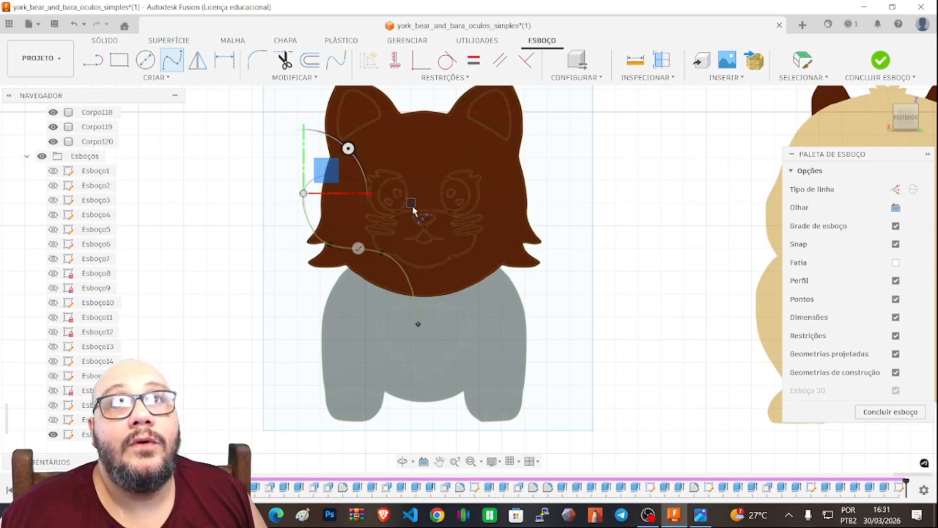
click(411, 203)
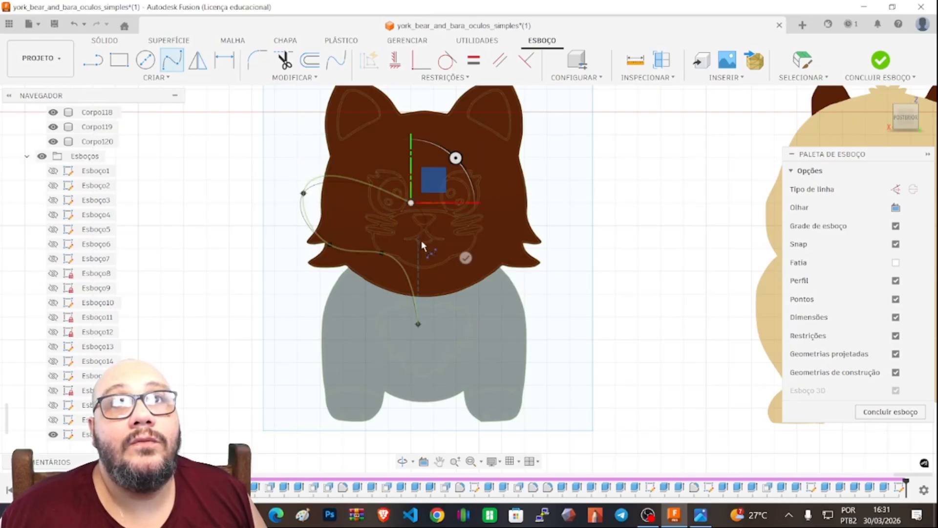
click(430, 334)
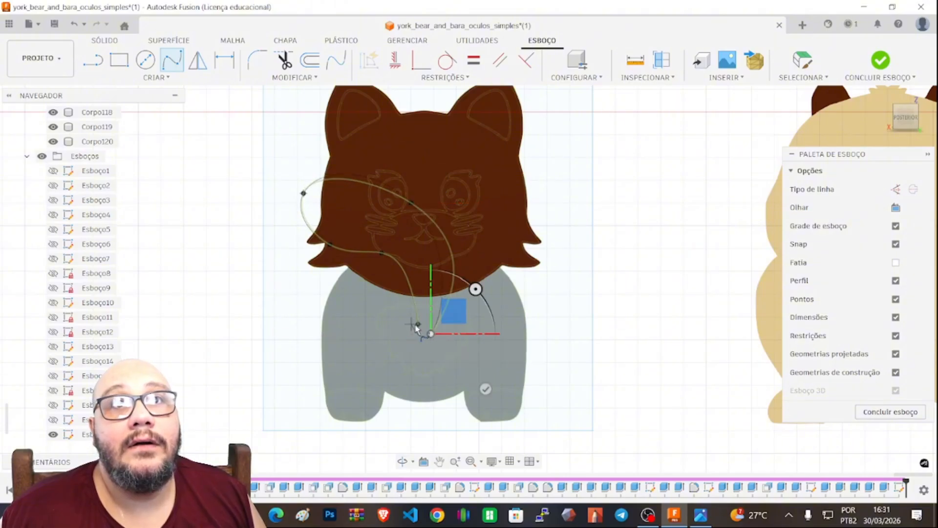
click(419, 325)
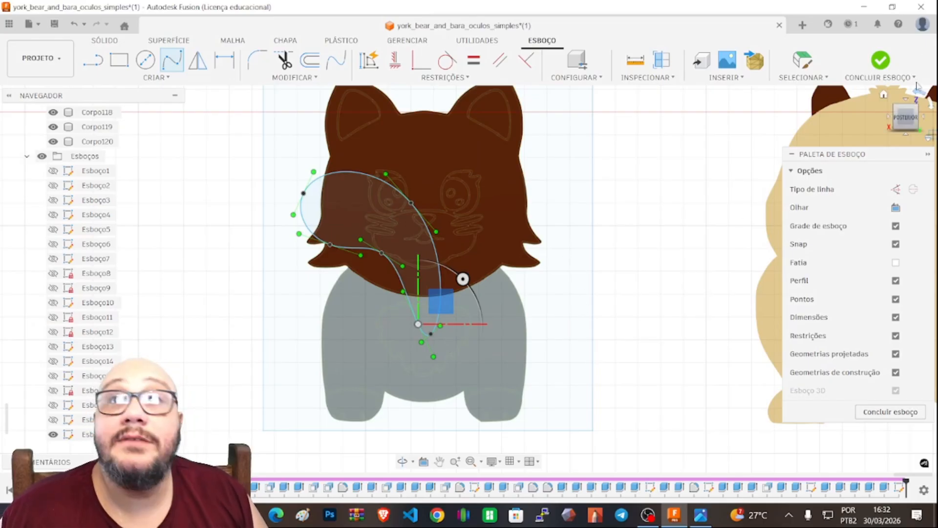
mouse_move(897, 119)
middle_down()
mouse_move(935, 117)
mouse_move(862, 125)
mouse_move(825, 118)
middle_up()
mouse_move(430, 209)
shift+middle_down()
mouse_move(489, 221)
mouse_move(524, 214)
mouse_move(478, 210)
mouse_move(475, 218)
shift+middle_up()
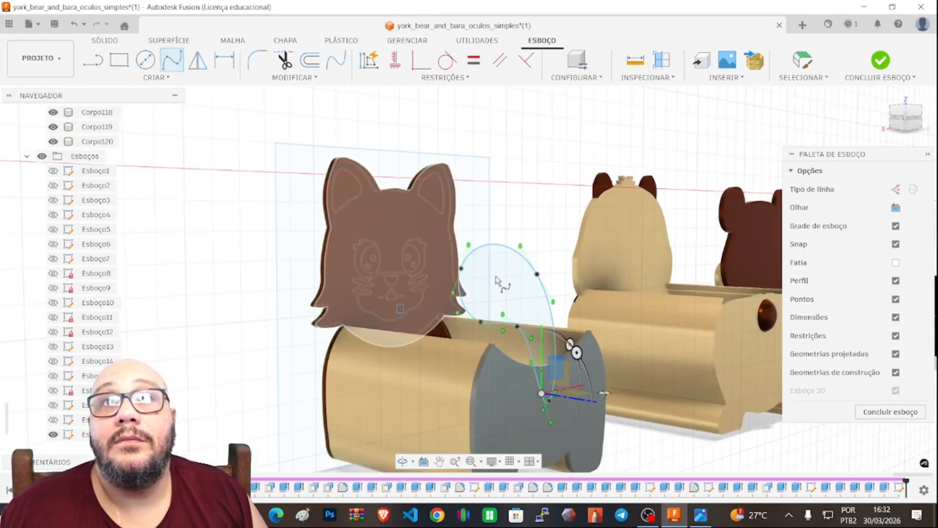
key(Escape)
click(503, 289)
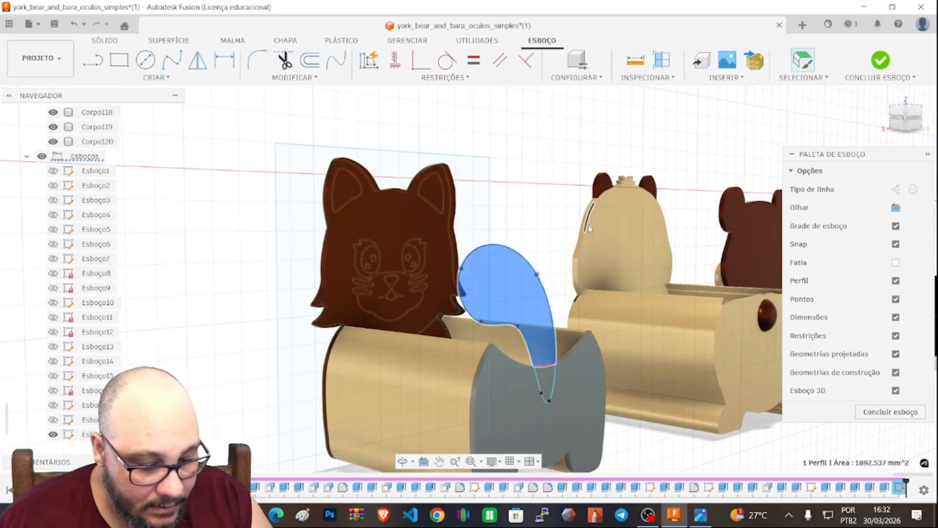
key(e)
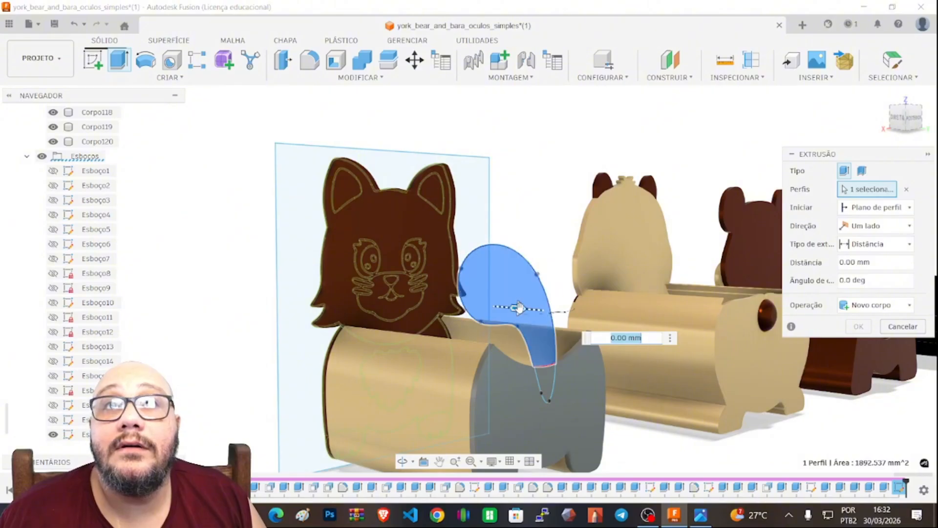
drag(519, 307, 536, 309)
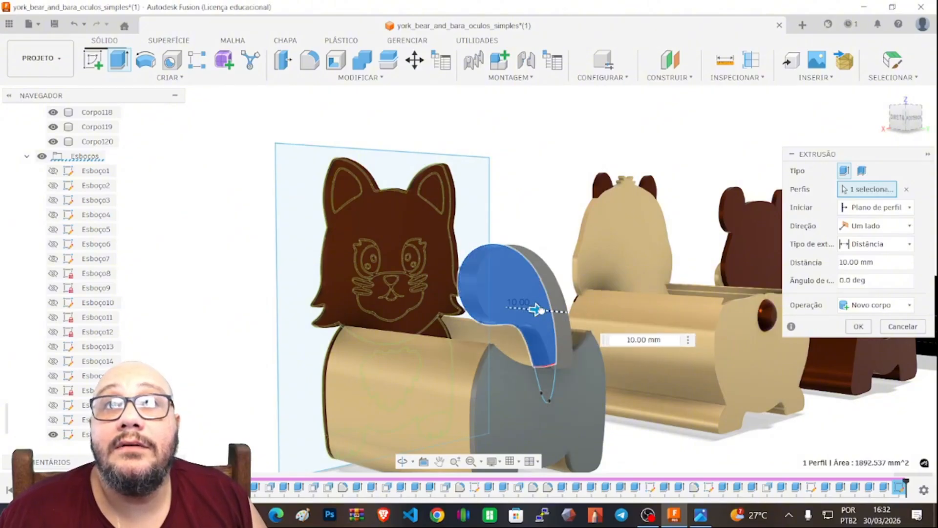
click(541, 377)
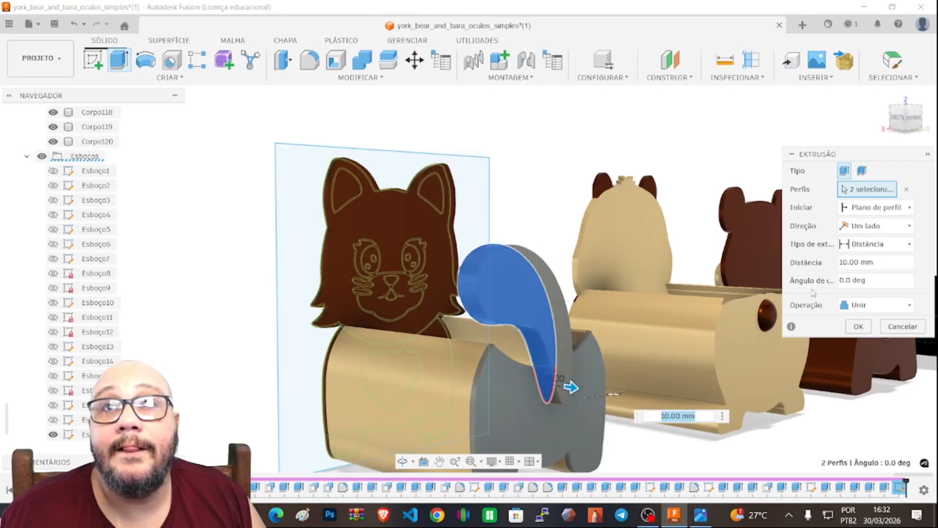
click(891, 300)
click(840, 363)
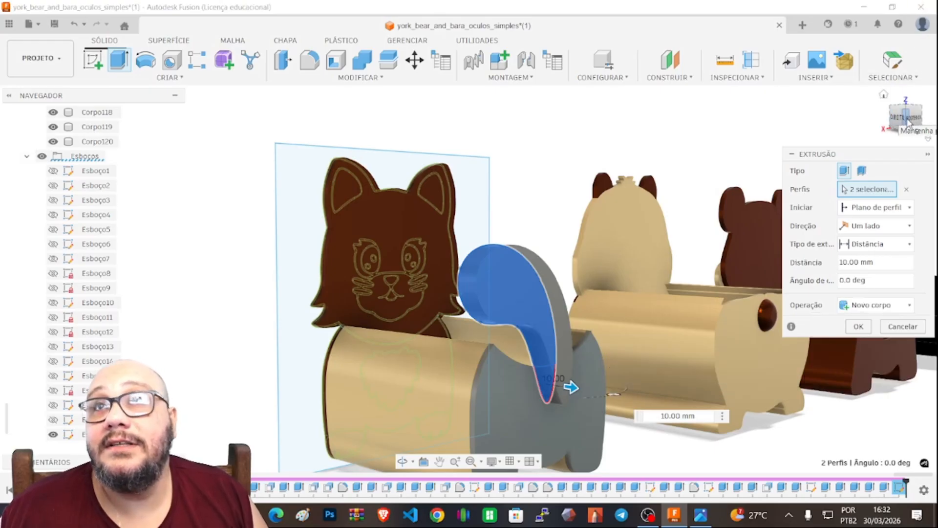
middle_drag(905, 121, 776, 98)
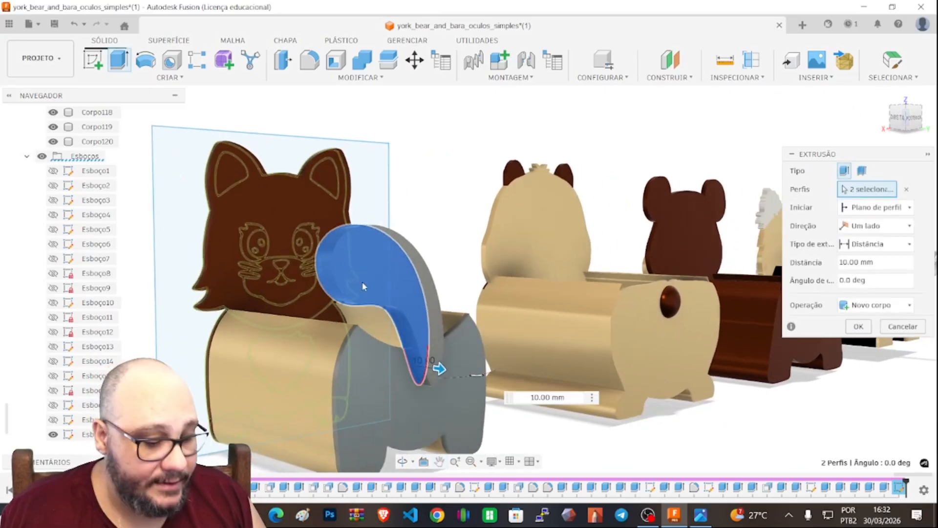
shift+middle_drag(552, 219, 506, 225)
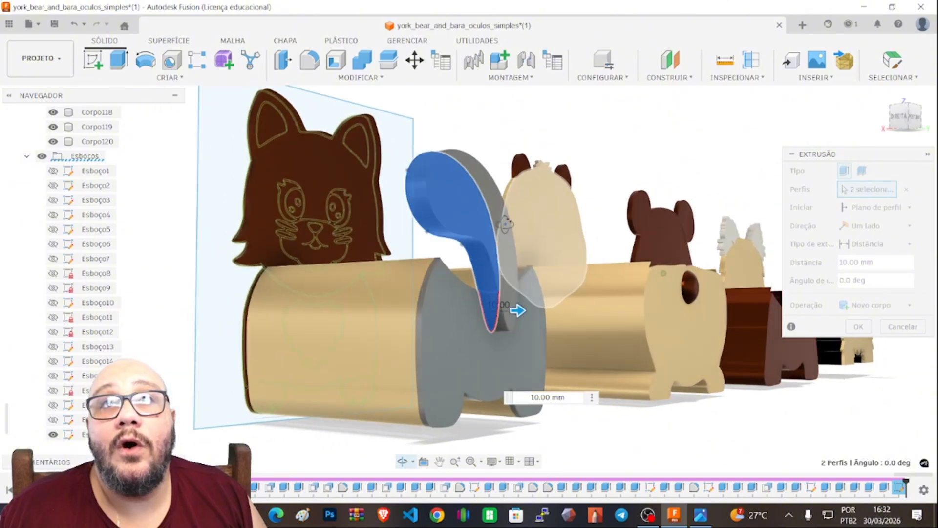
scroll(506, 293, up, 5)
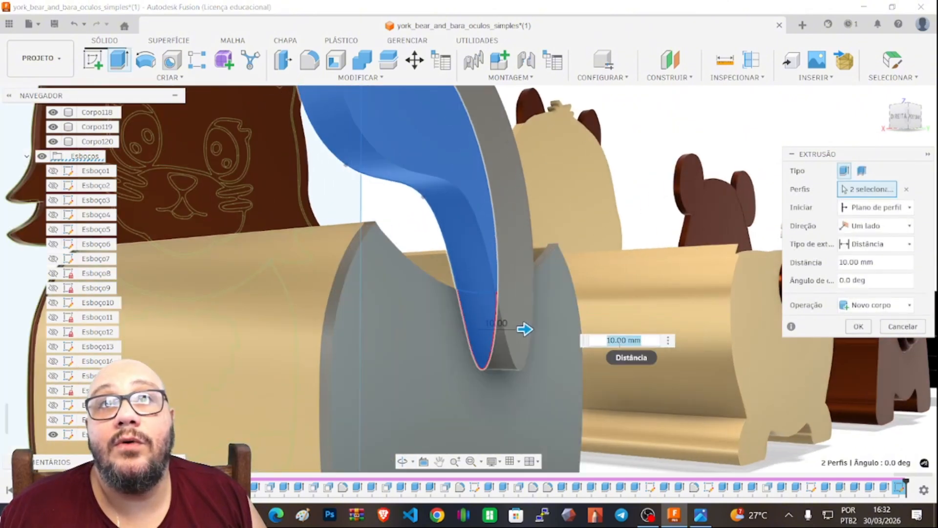
click(902, 326)
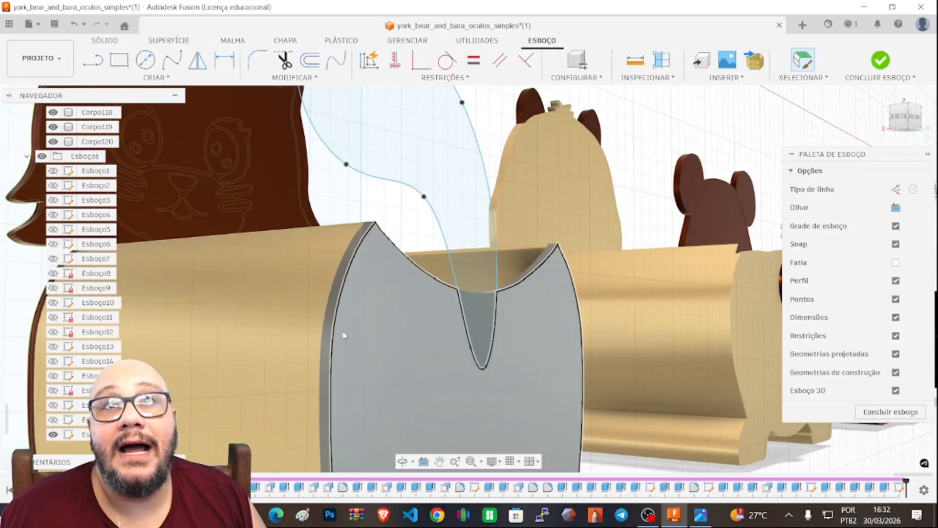
Cut the tail tip's profile -0.5 mm into the cat's grey rear panel with Extrude
click(478, 317)
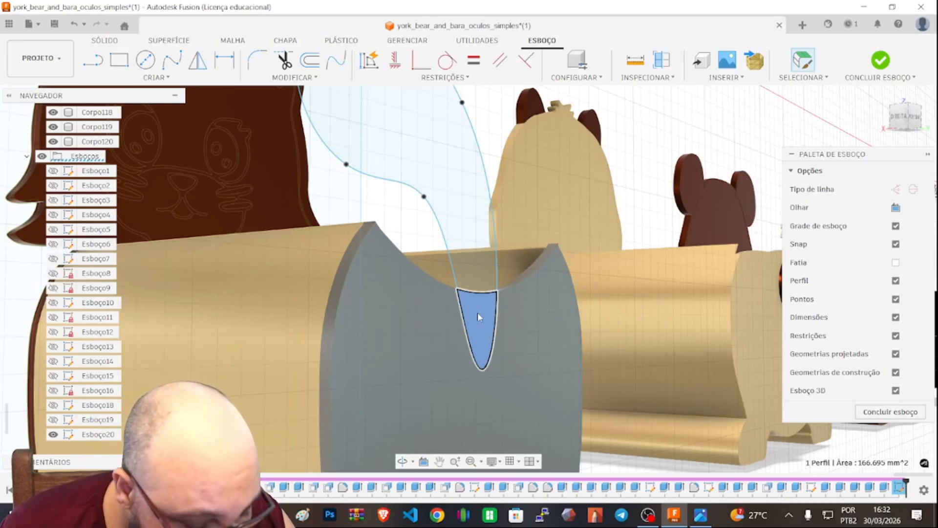
key(e)
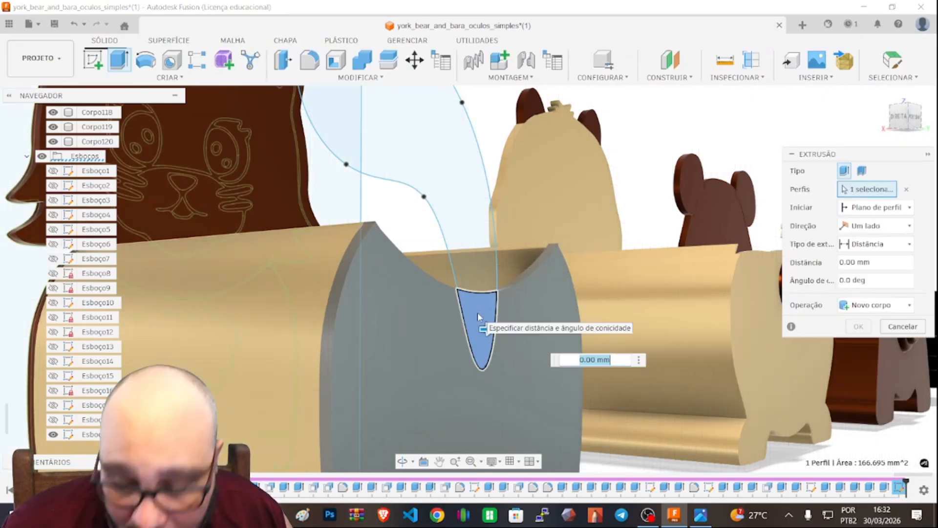
key(BackSpace)
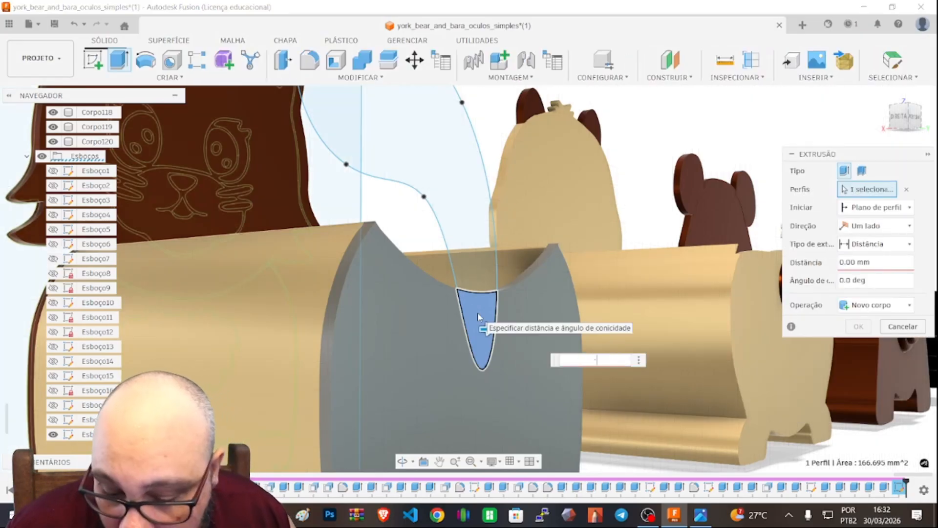
text(-0,)
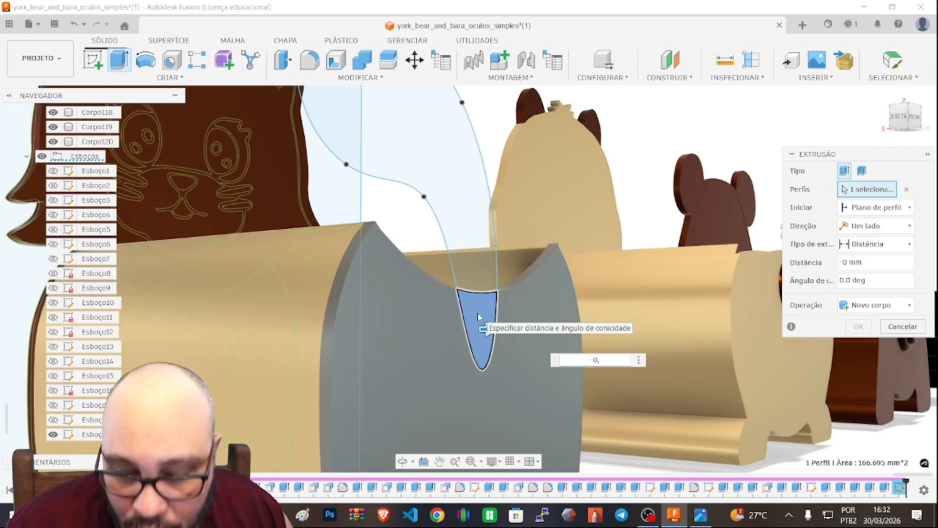
text(5)
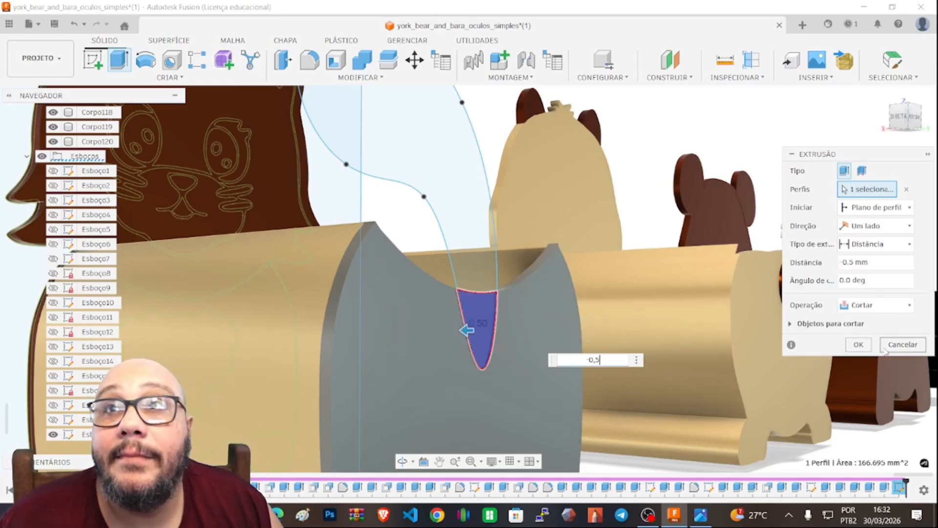
click(859, 345)
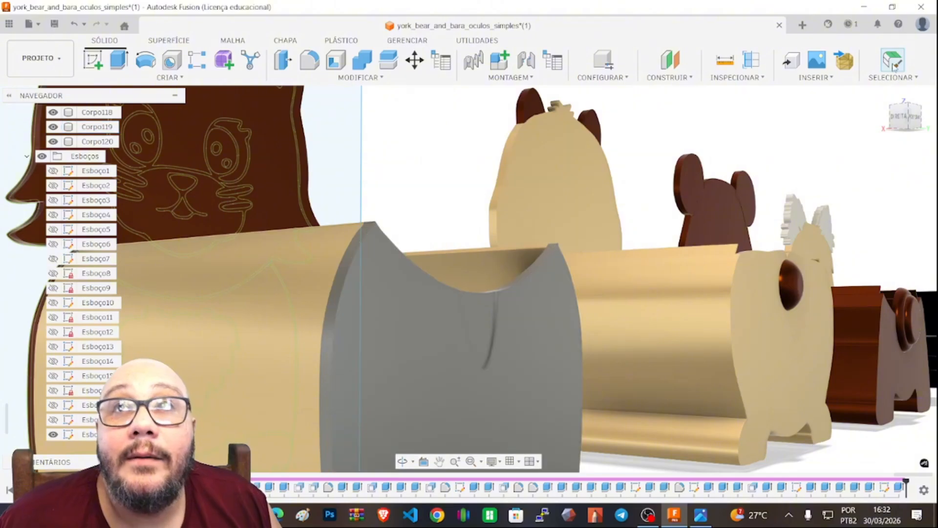
Show the tail sketch and extrude both of its profiles 3 mm as a new body
click(908, 115)
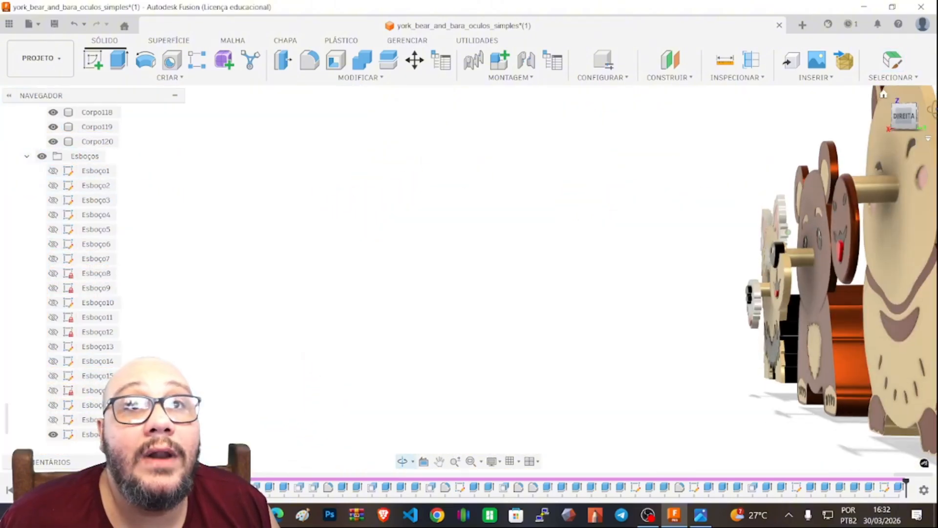
drag(933, 110, 895, 123)
scroll(251, 206, down, 2)
scroll(210, 348, up, 5)
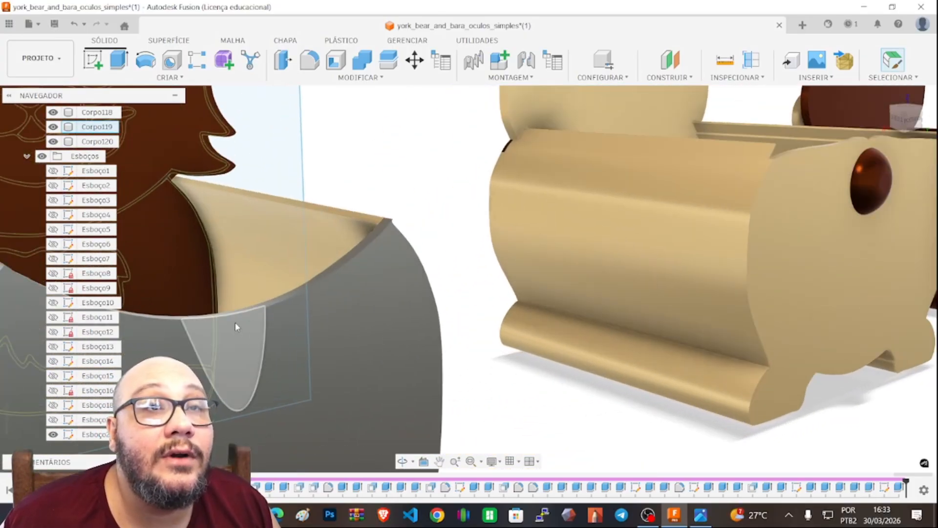
scroll(236, 326, down, 5)
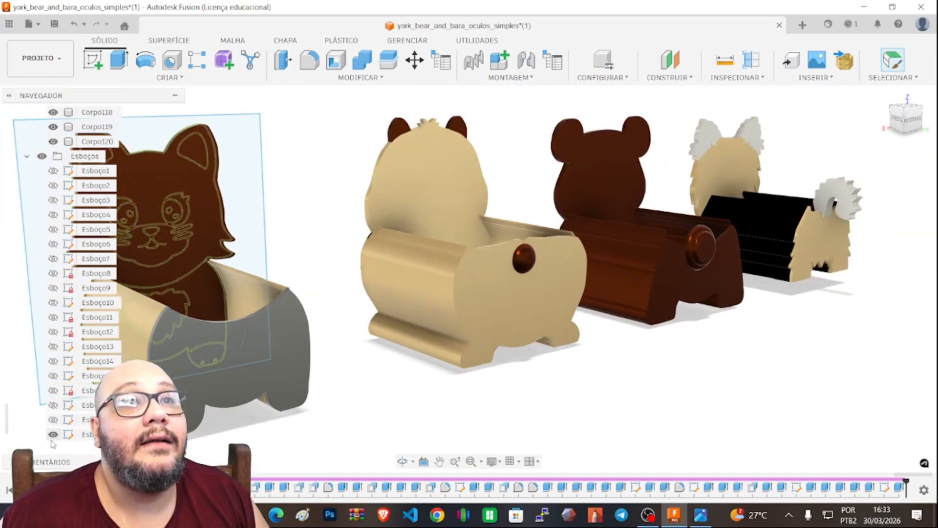
scroll(53, 443, down, 2)
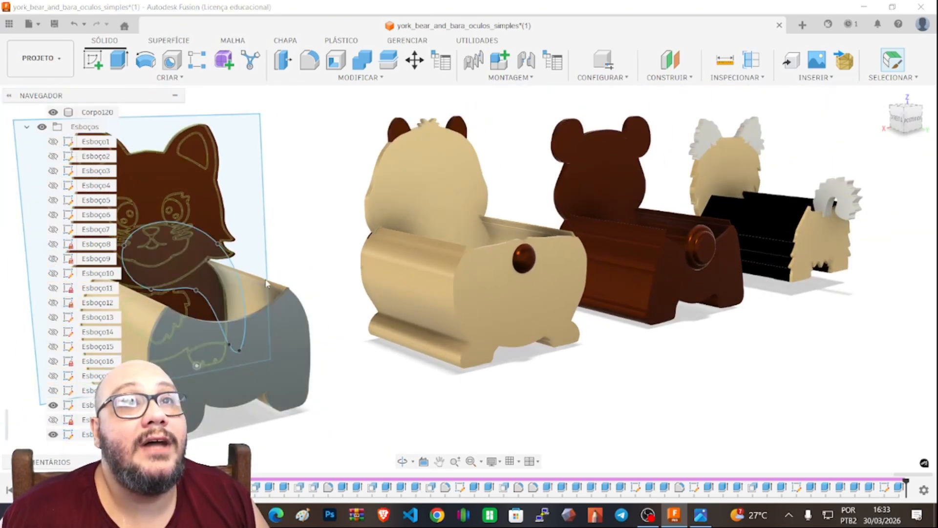
click(202, 251)
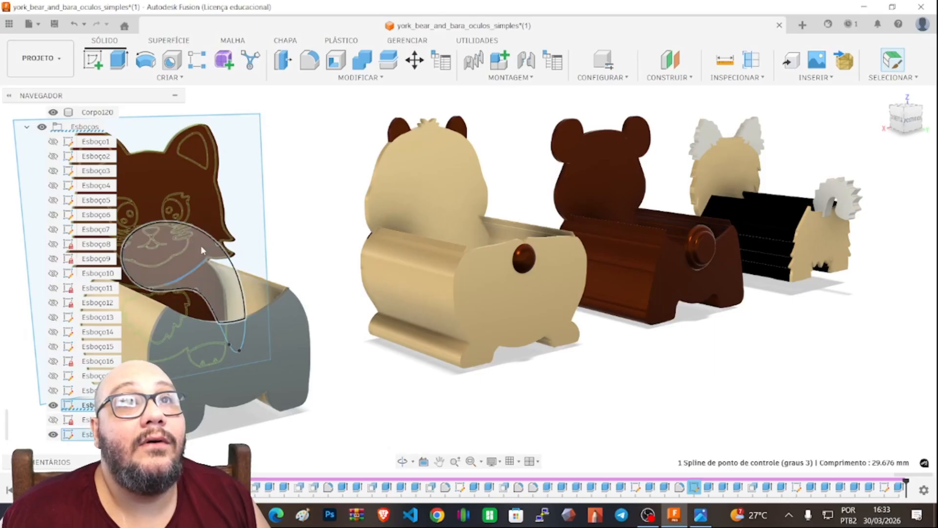
click(202, 251)
click(235, 338)
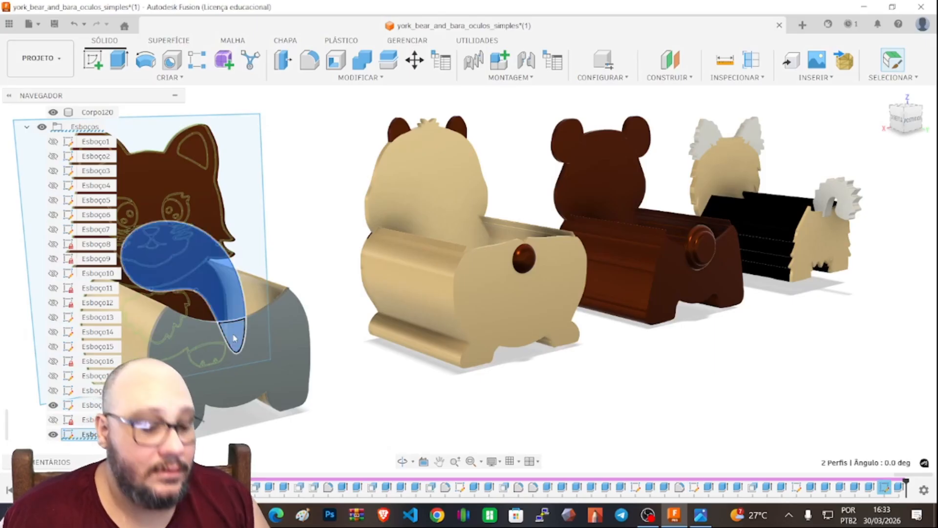
key(e)
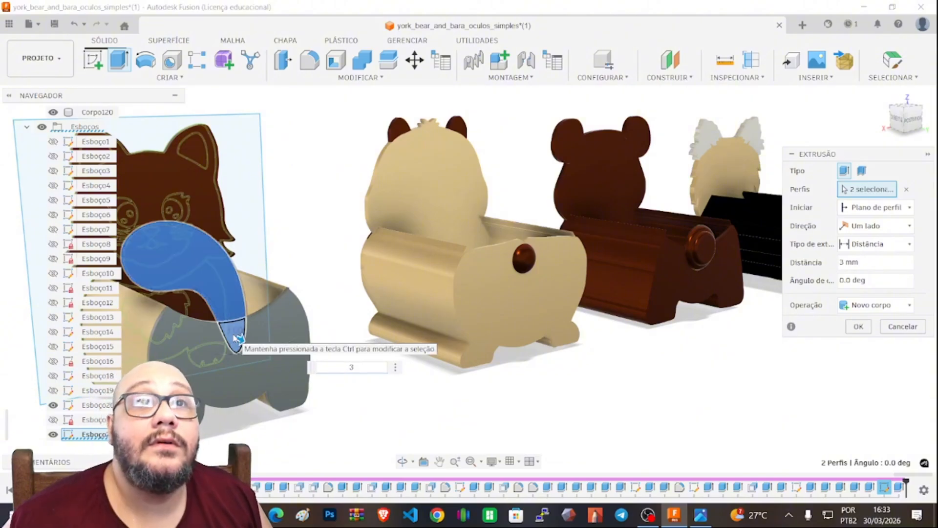
click(859, 327)
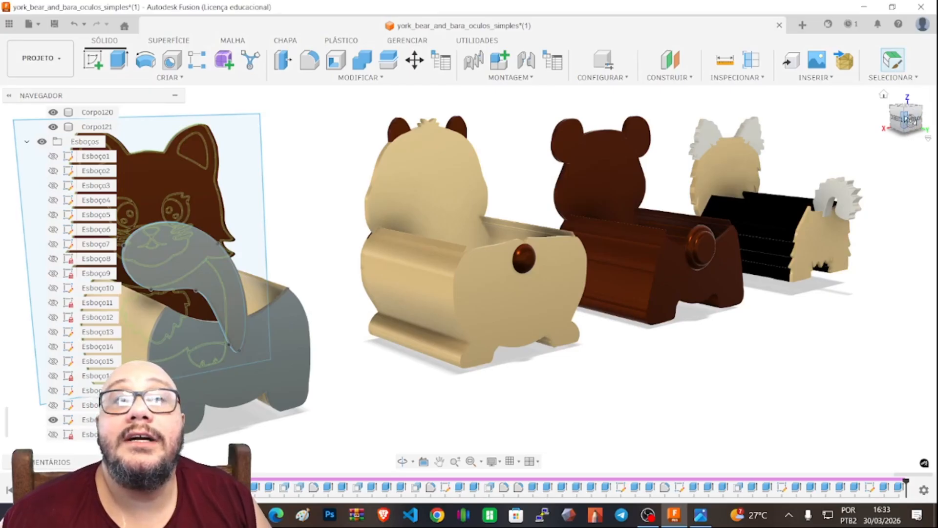
Offset the outer edge face of the tail body by -0.25 mm
shift+middle_drag(468, 278, 619, 273)
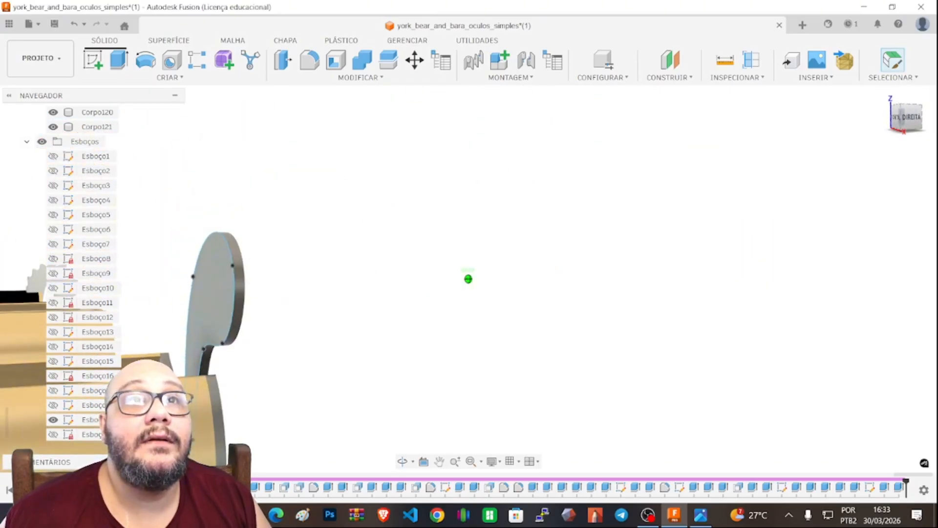
scroll(225, 269, up, 3)
click(262, 265)
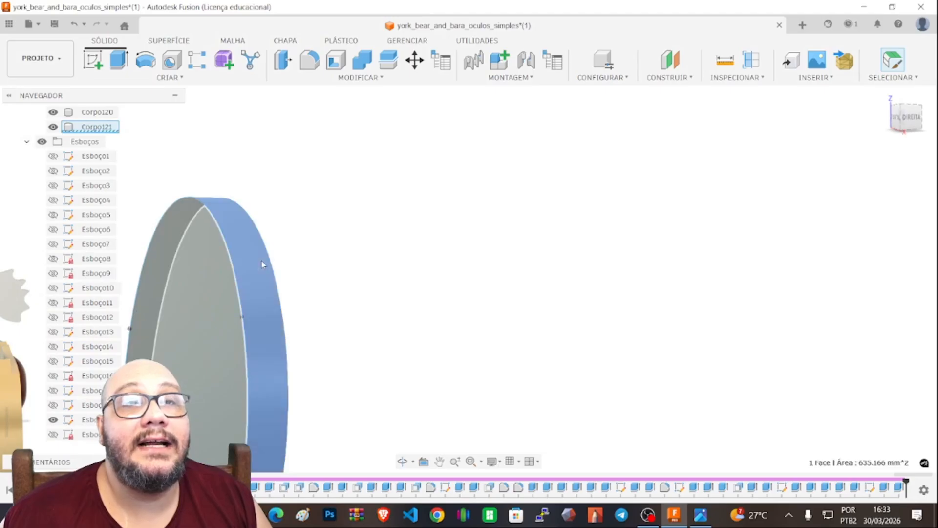
scroll(264, 269, down, 4)
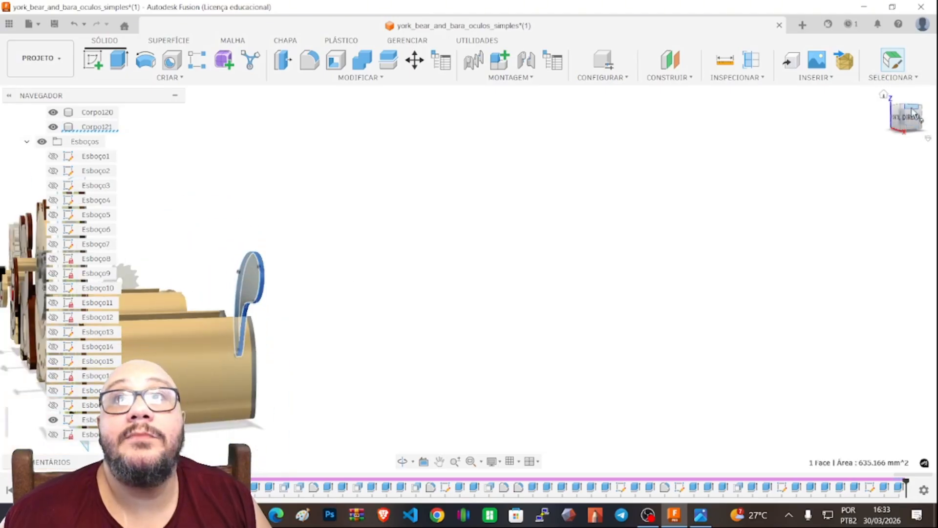
mouse_move(914, 112)
mouse_down()
mouse_move(898, 128)
mouse_move(914, 112)
mouse_up()
click(283, 61)
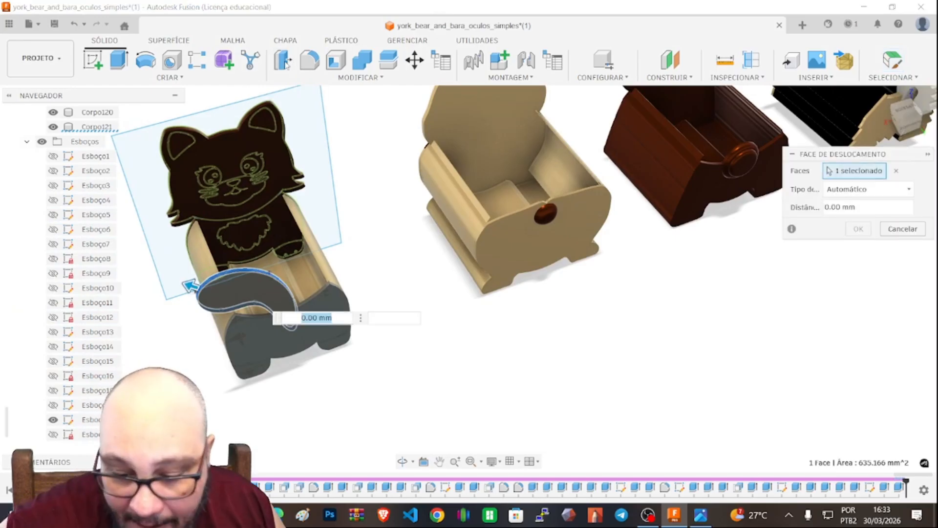
text(-0,25)
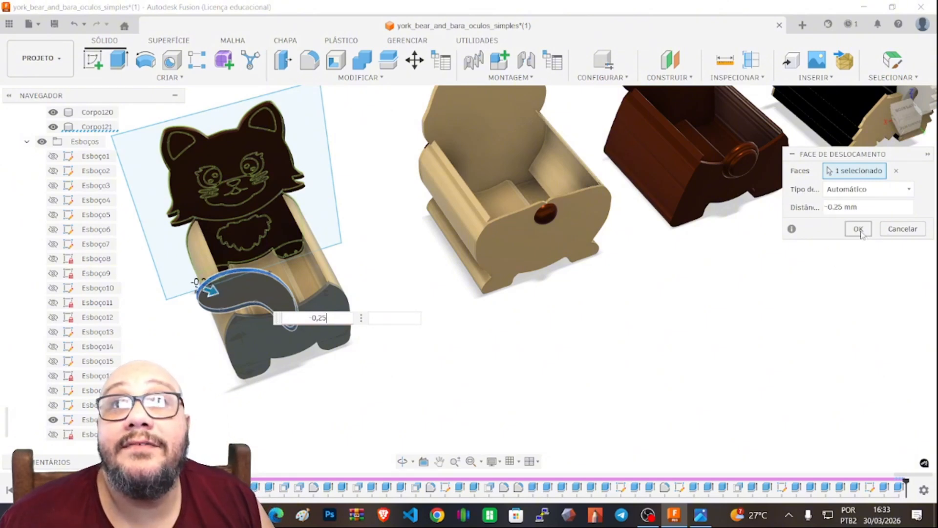
click(859, 230)
Examine the clearance between the tail's narrow tip and its recess in the rear panel
scroll(216, 331, up, 8)
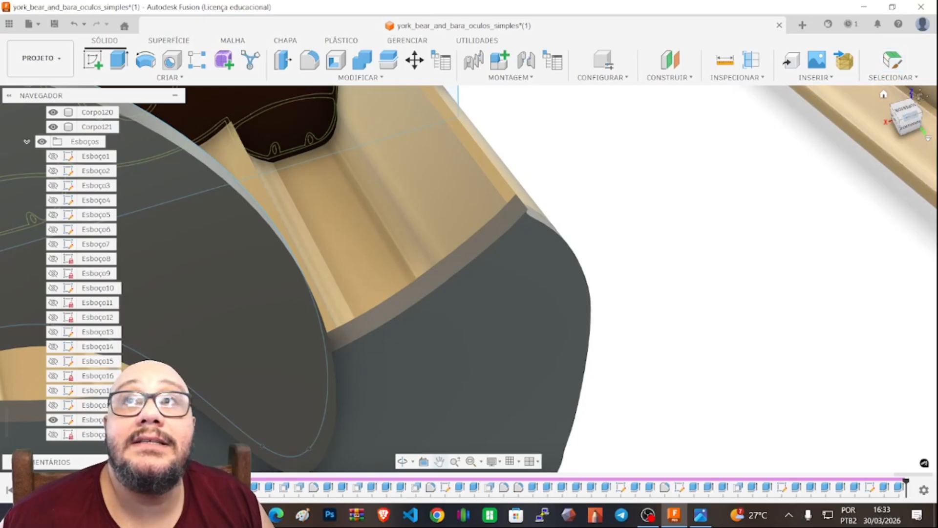
drag(927, 138, 937, 117)
scroll(497, 213, up, 4)
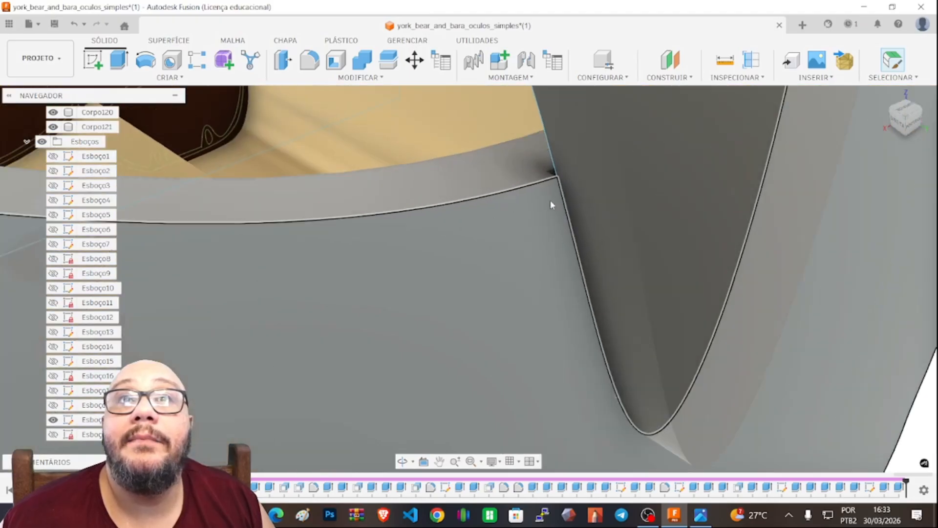
scroll(554, 200, up, 3)
scroll(598, 169, down, 3)
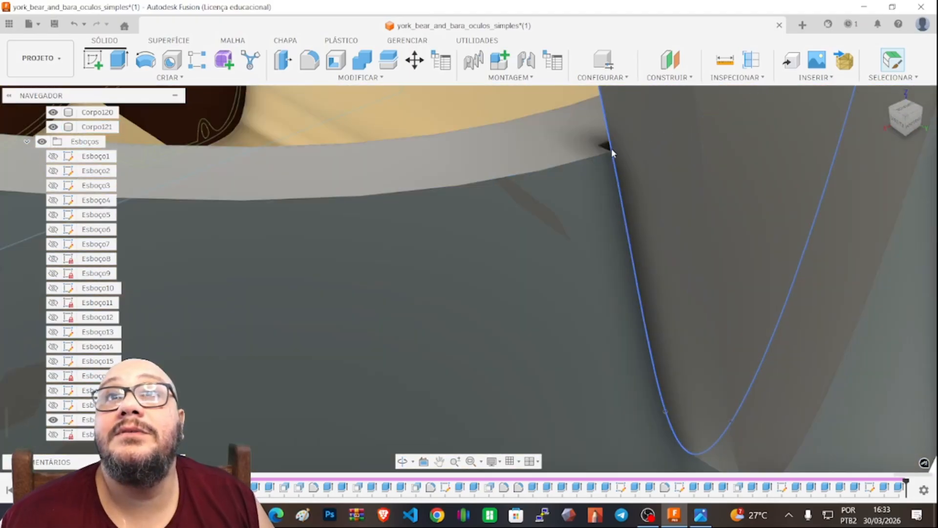
scroll(608, 148, down, 6)
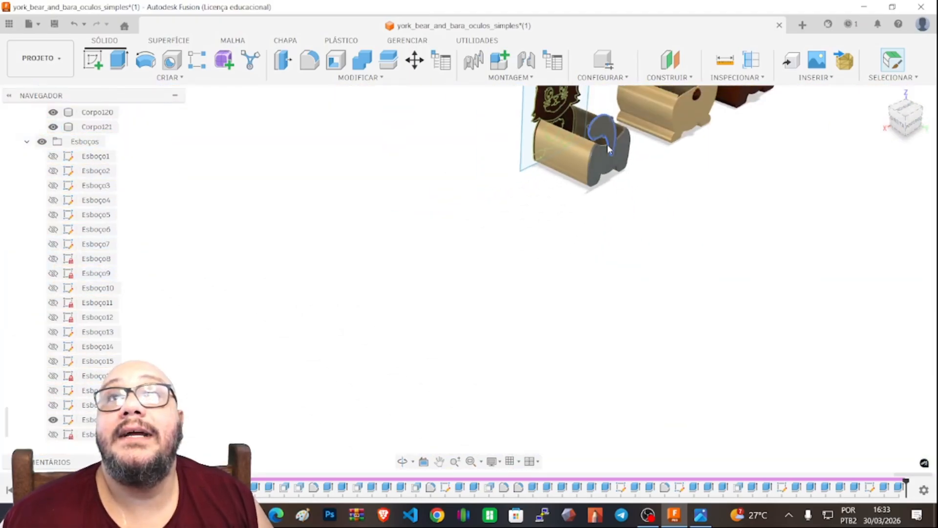
scroll(608, 148, up, 2)
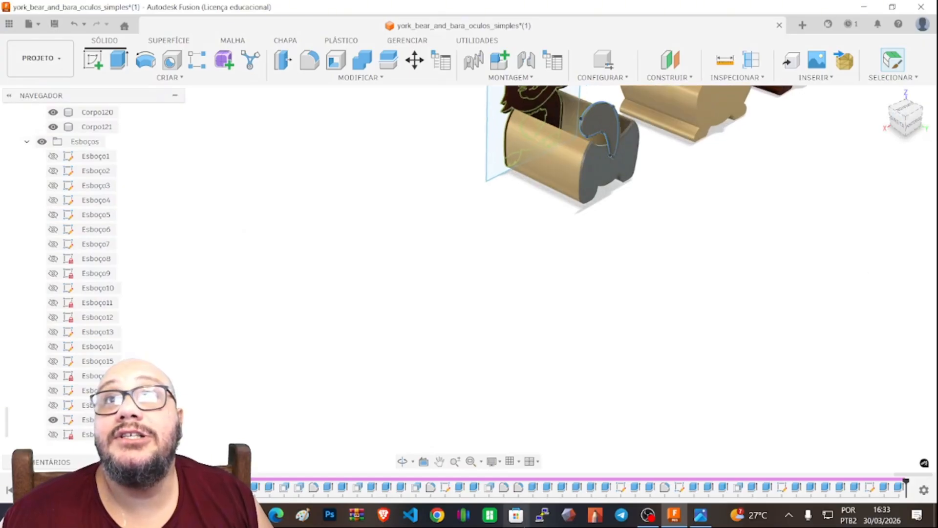
Apply the project's brown appearance to the cat's tail and rear panel bodies
key(a)
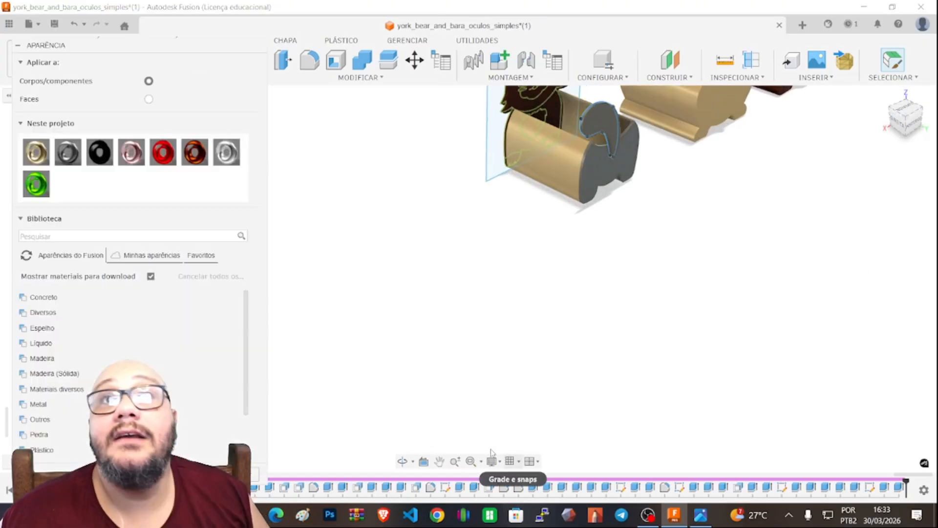
drag(205, 153, 603, 121)
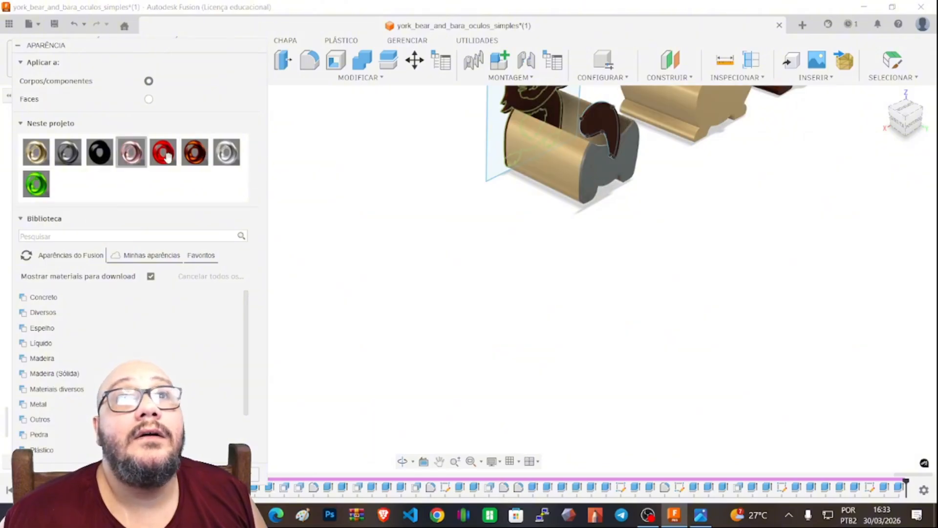
drag(194, 152, 637, 161)
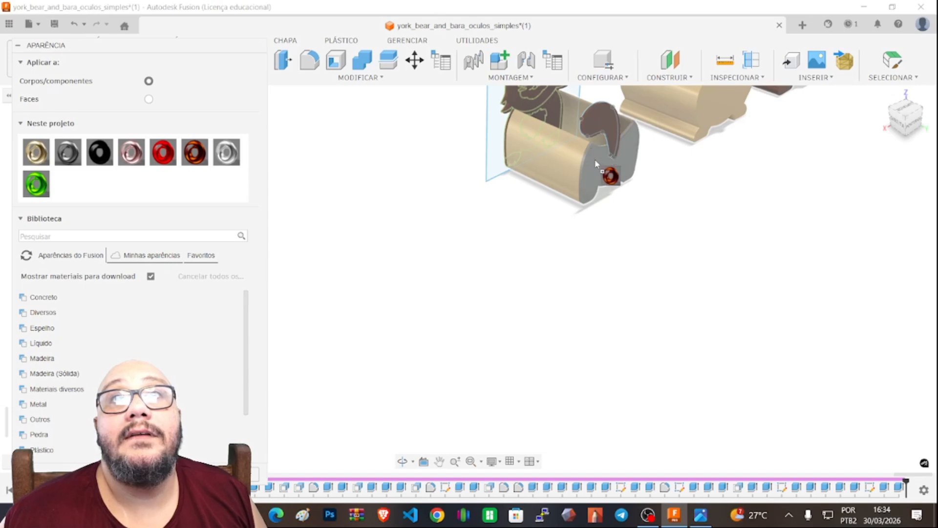
drag(594, 160, 785, 227)
scroll(577, 169, down, 3)
scroll(576, 176, up, 6)
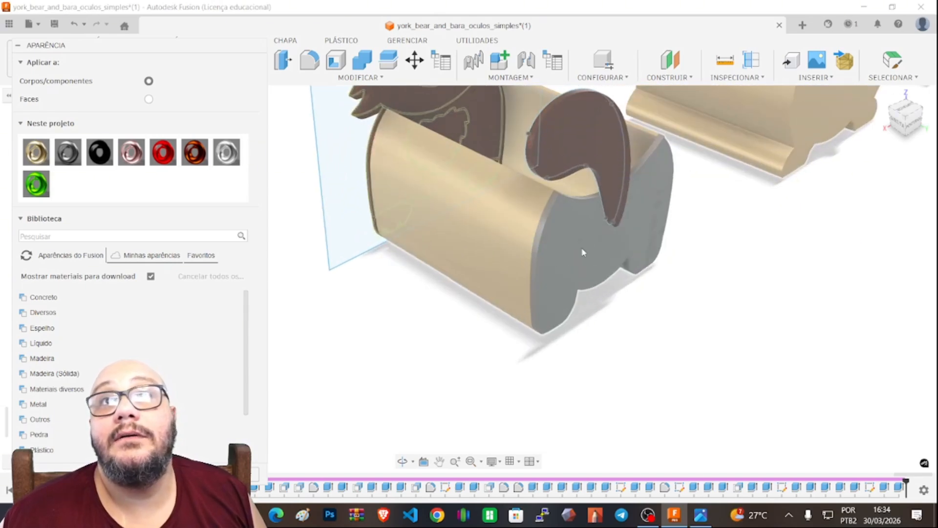
scroll(583, 253, up, 5)
drag(194, 152, 495, 178)
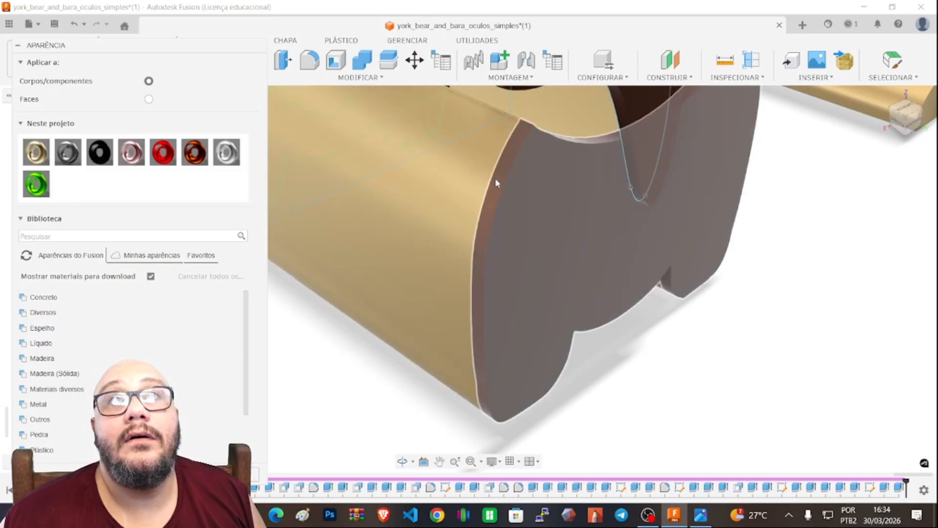
scroll(620, 191, down, 6)
scroll(642, 181, up, 6)
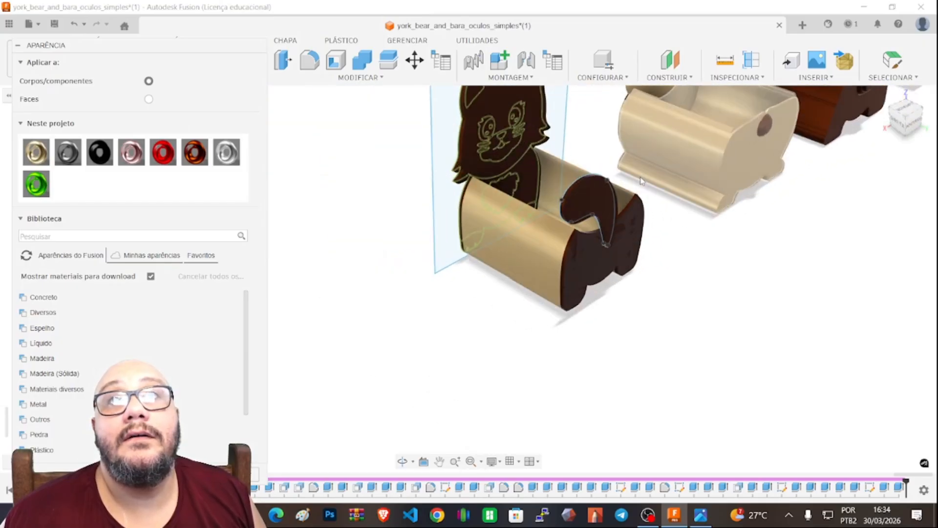
Apply the project's black appearance to the cat's tail and close the appearance settings
drag(102, 155, 565, 214)
scroll(738, 260, down, 4)
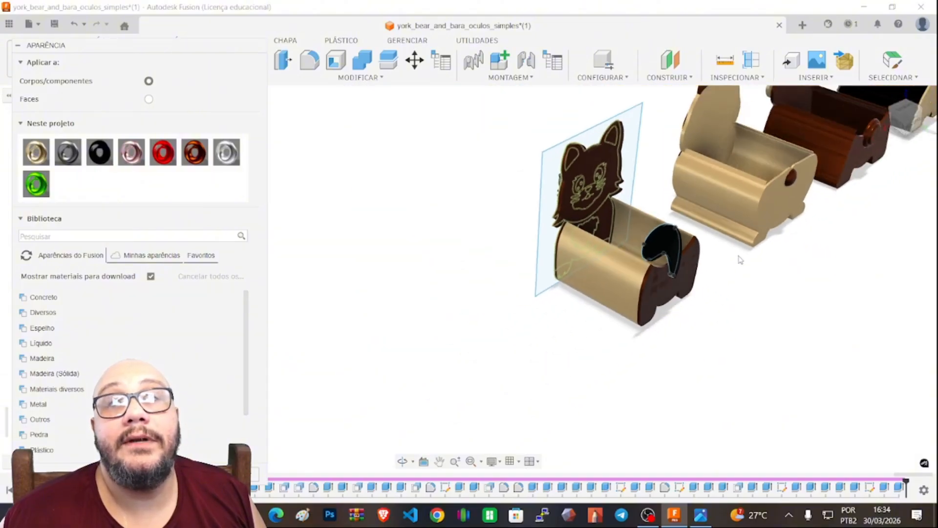
scroll(735, 260, up, 1)
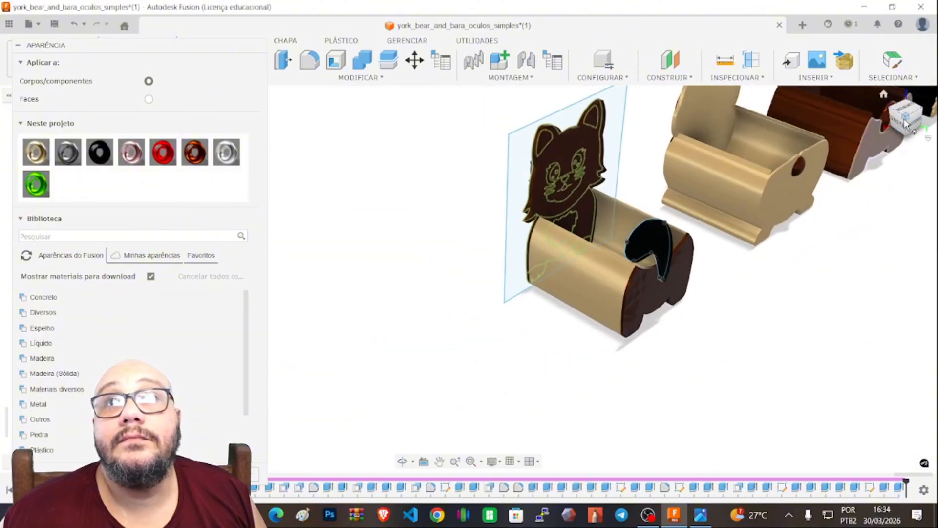
drag(908, 131, 935, 126)
scroll(403, 146, up, 10)
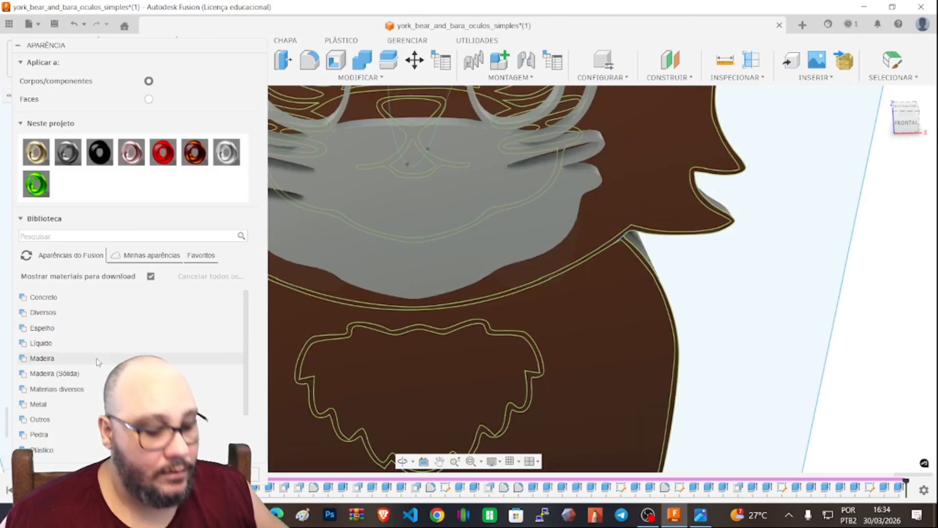
key(Escape)
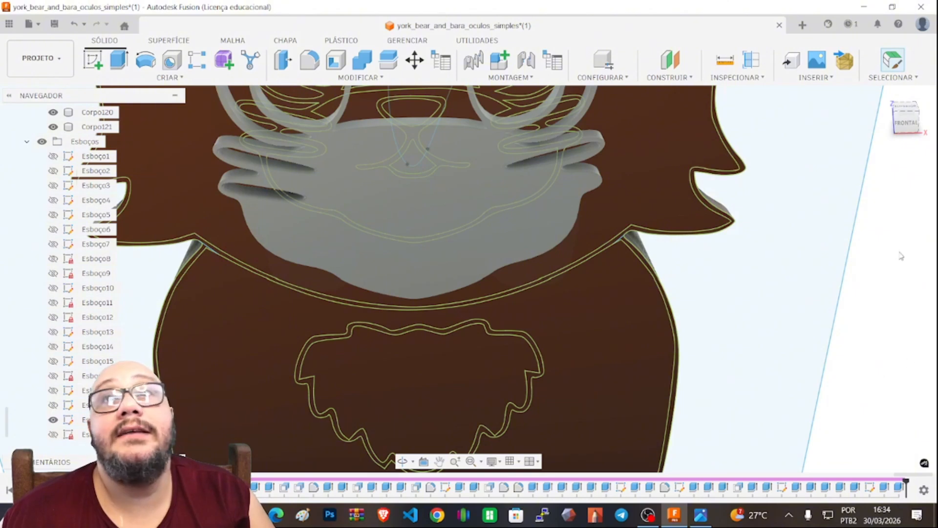
scroll(400, 135, down, 5)
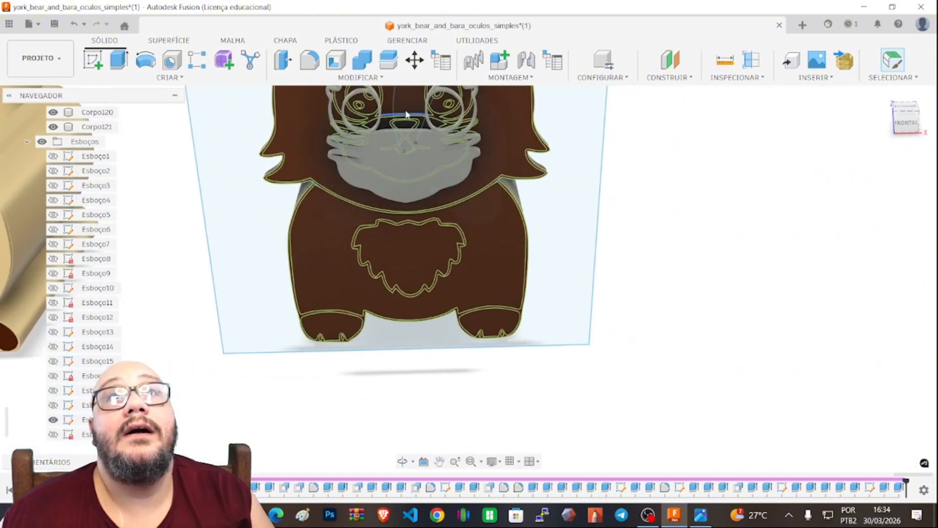
Hide the cat's tail body and the body forming its muzzle, whiskers and eye outlines
scroll(406, 124, up, 2)
scroll(56, 254, up, 4)
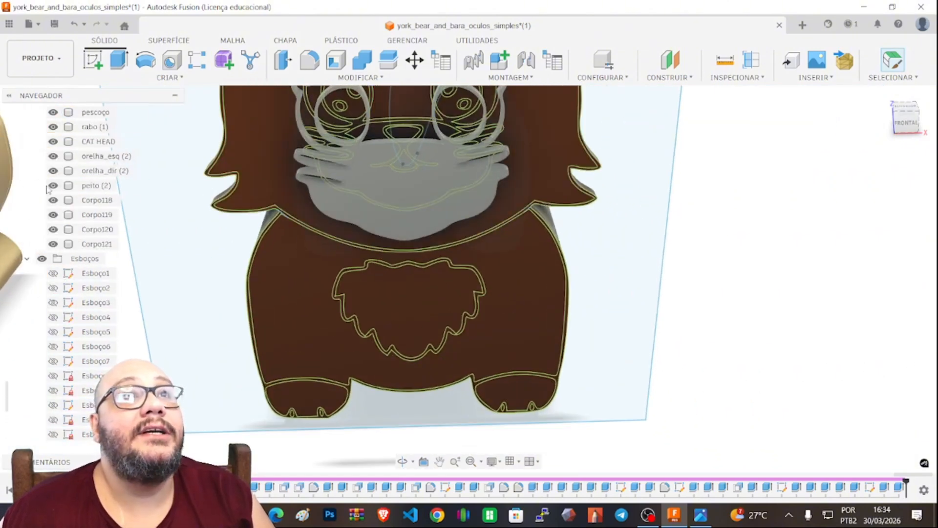
click(54, 288)
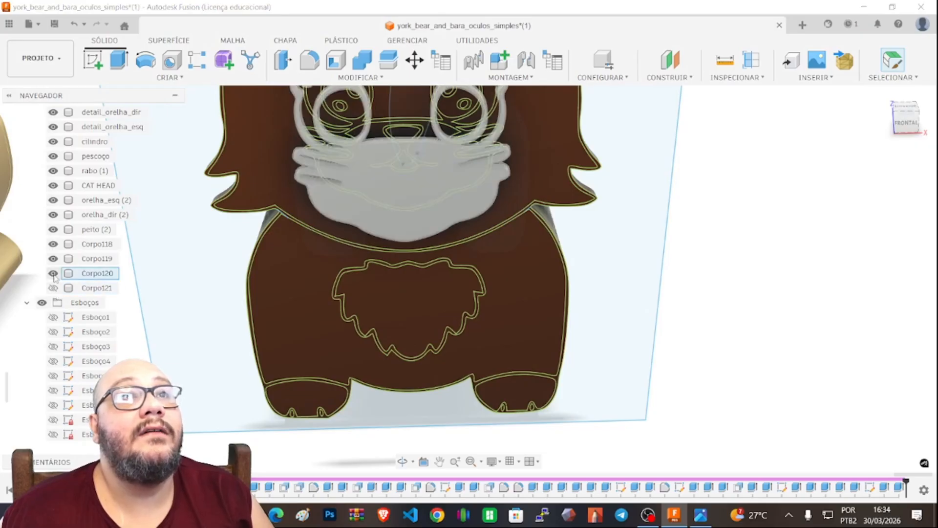
click(53, 273)
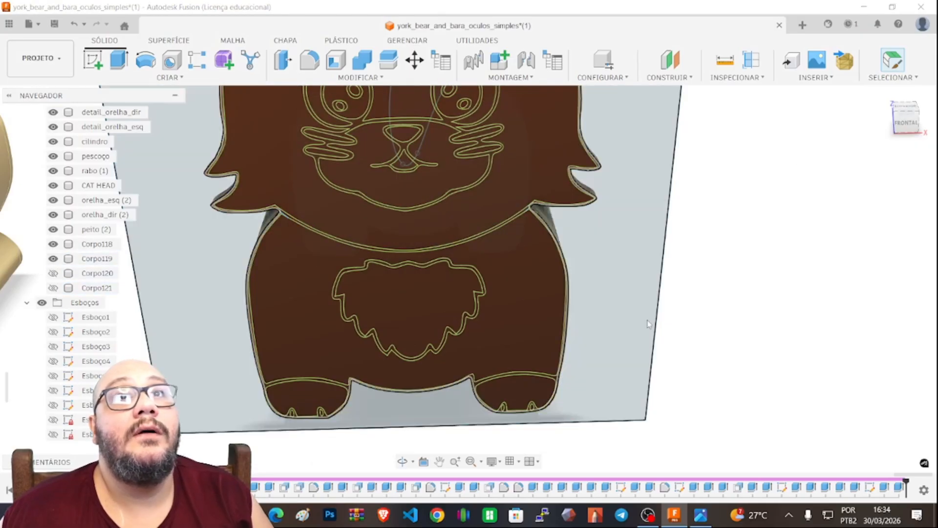
scroll(405, 169, down, 5)
scroll(405, 169, up, 5)
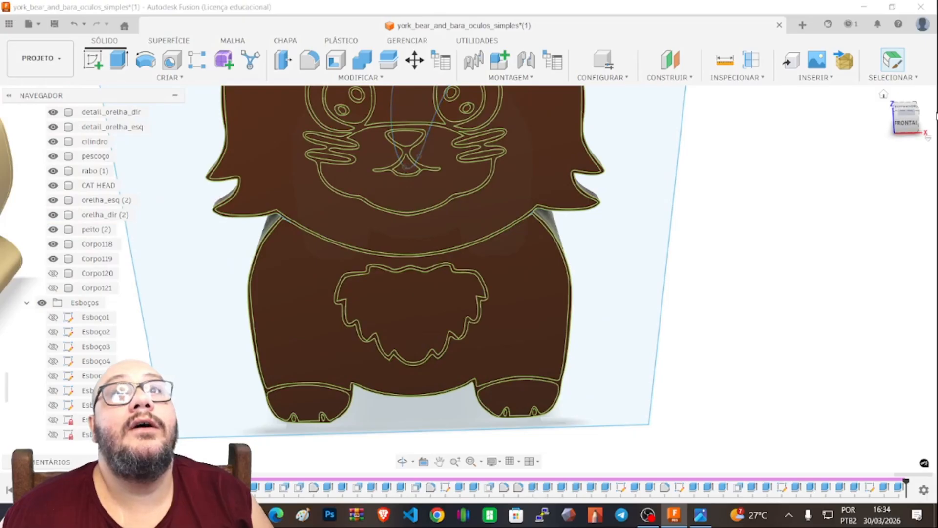
Start a cylinder 11 mm in diameter on the front face of the cat's head, centred on the nose's upper edge
click(907, 123)
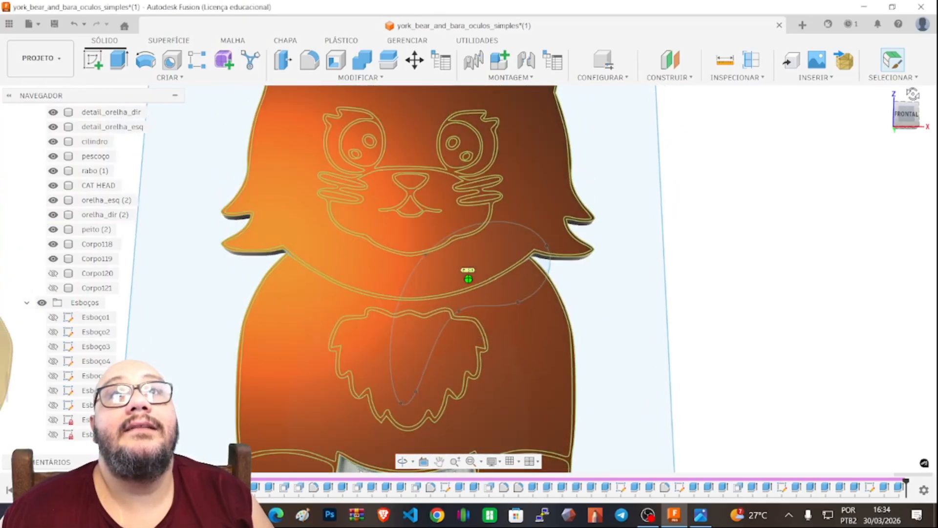
scroll(406, 178, up, 5)
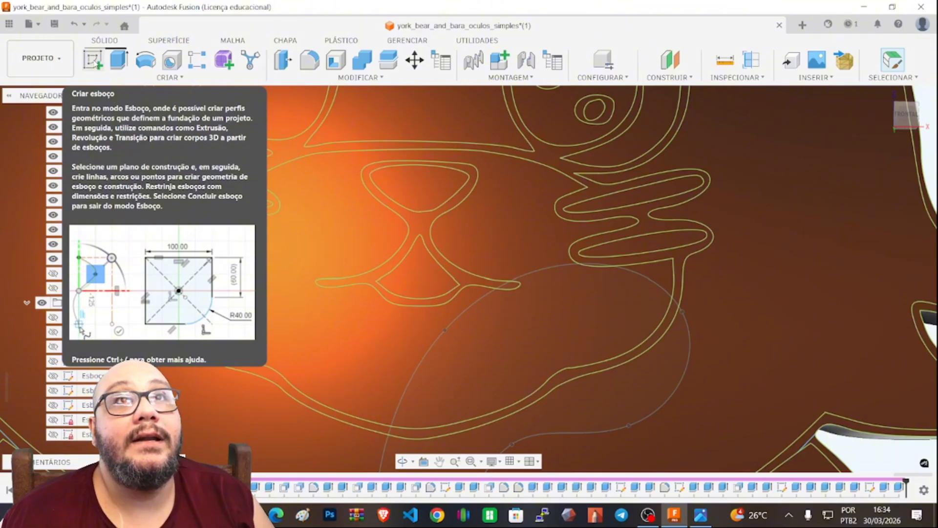
click(162, 78)
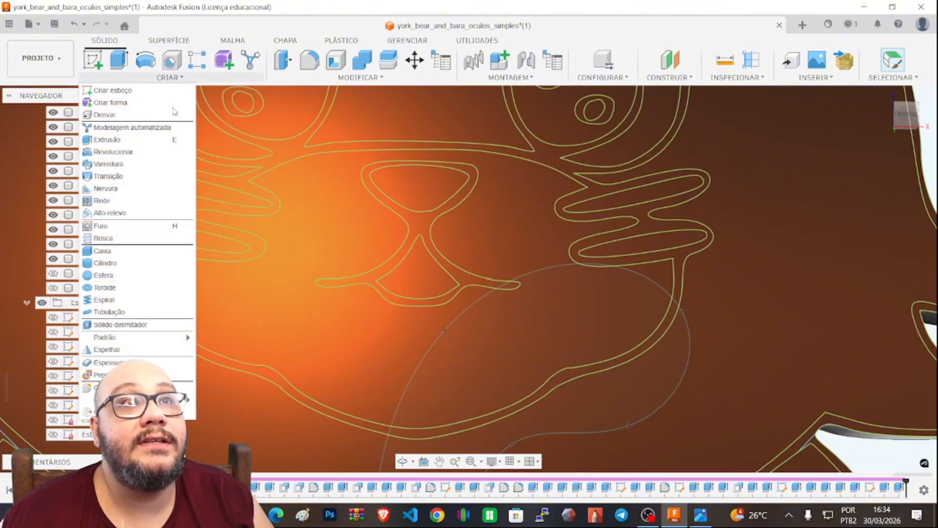
click(103, 263)
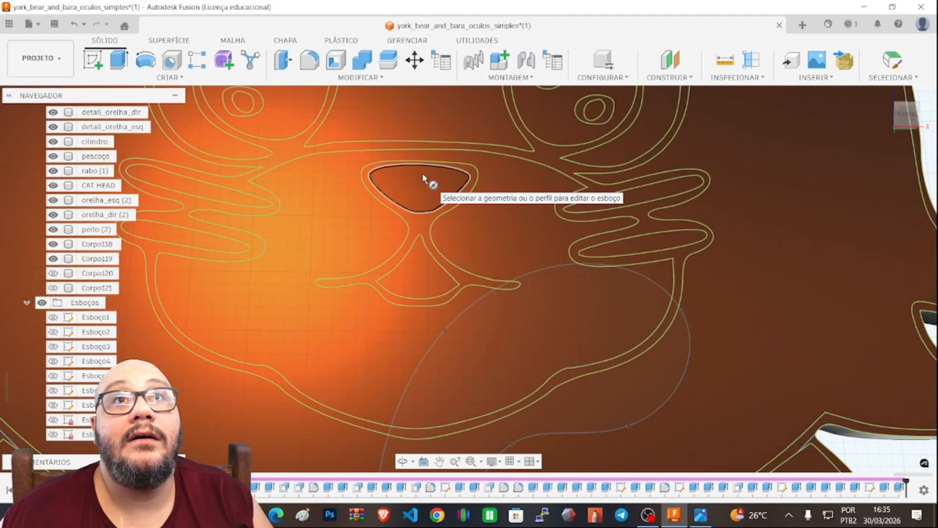
click(423, 184)
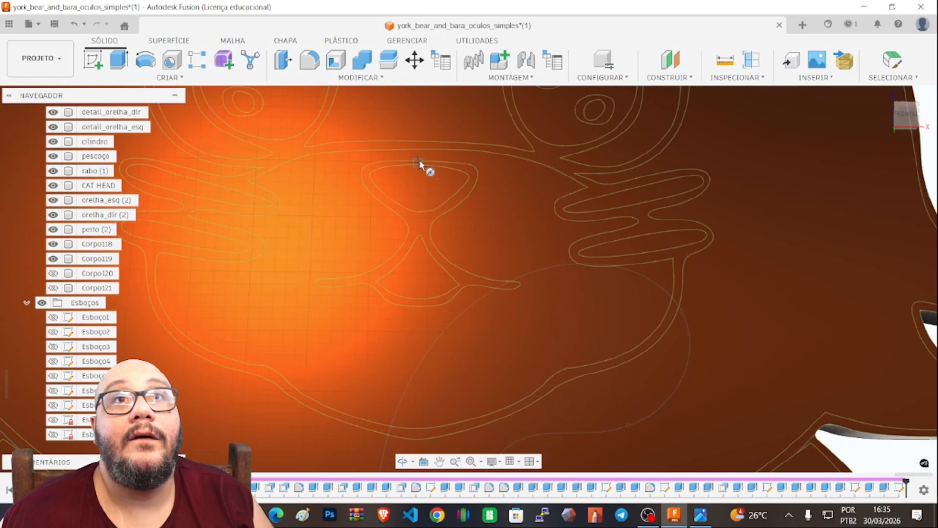
scroll(418, 163, up, 4)
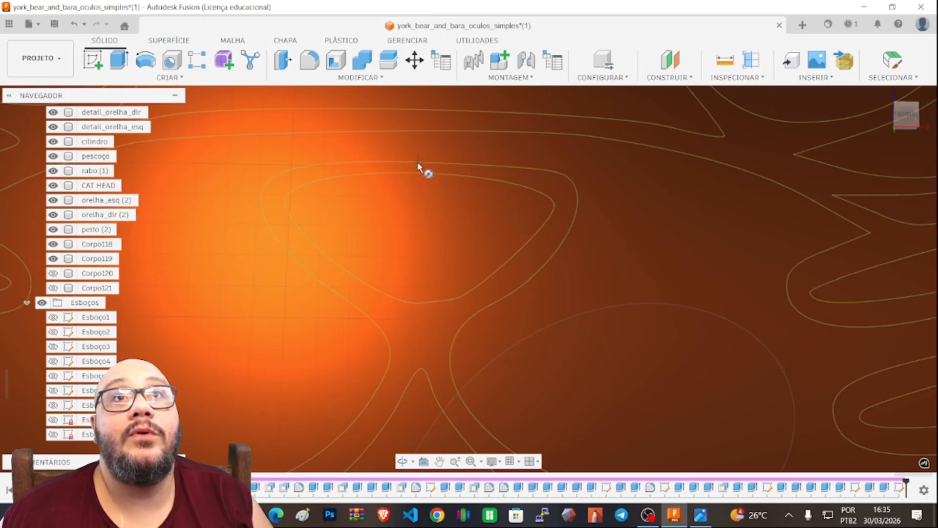
click(417, 169)
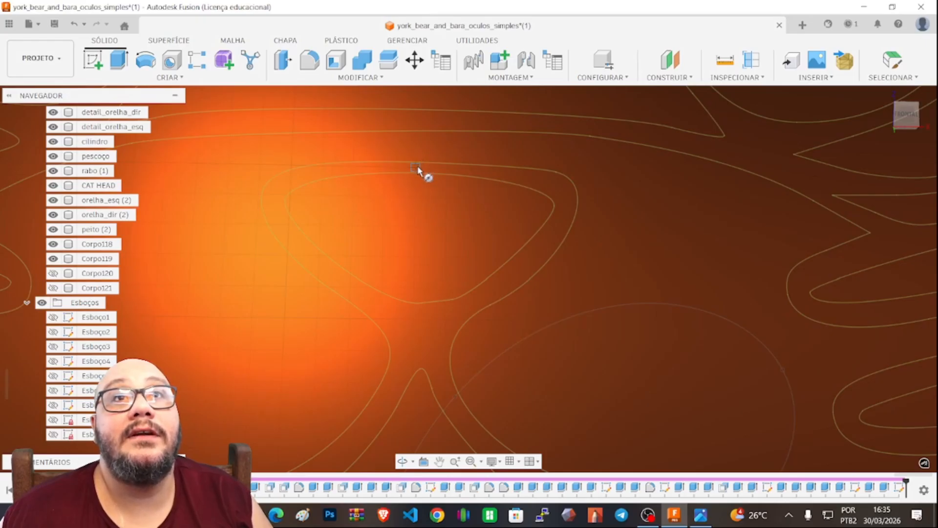
scroll(508, 249, down, 3)
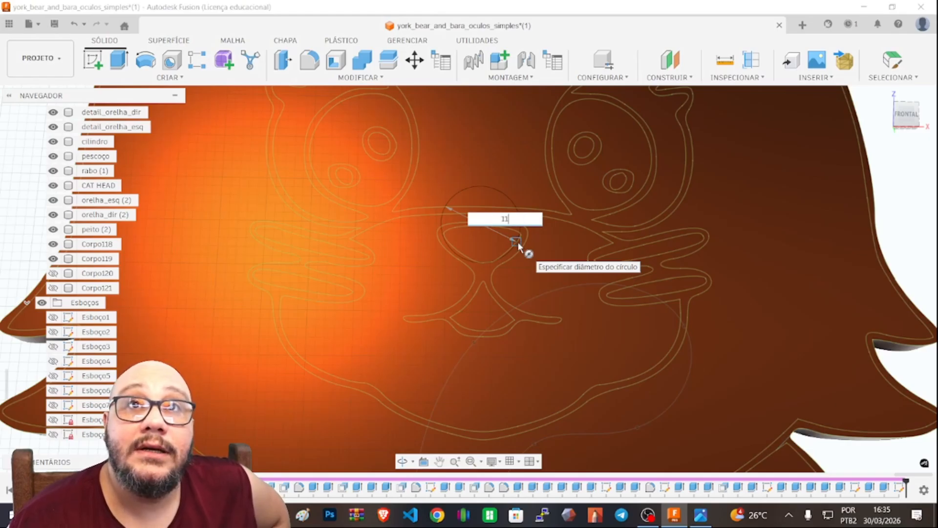
key(Tab)
key(Return)
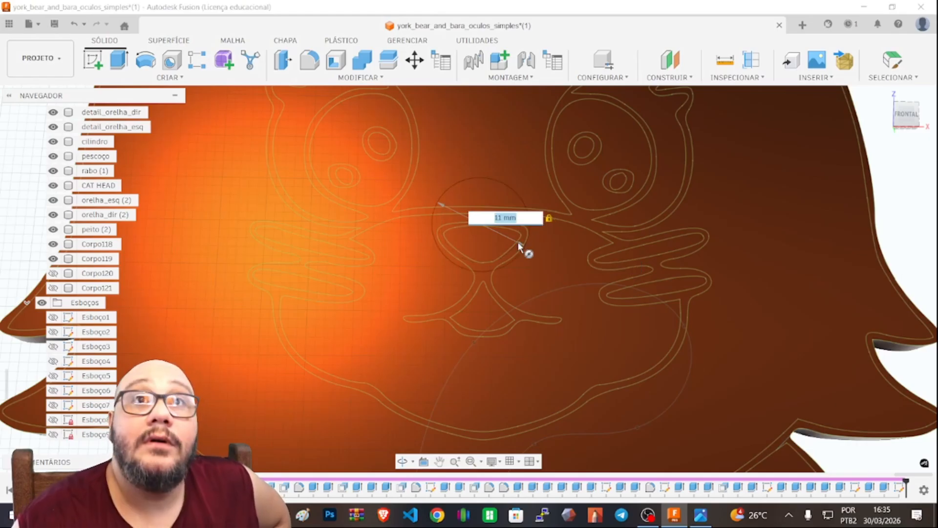
Cut the cylinder 1 mm deep into the cat's head and hide all the sketches
click(914, 118)
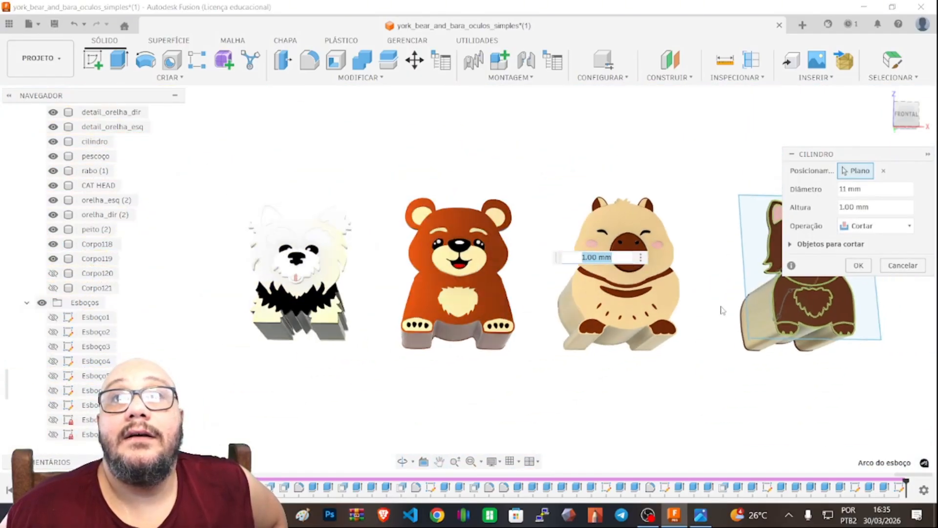
scroll(767, 284, up, 10)
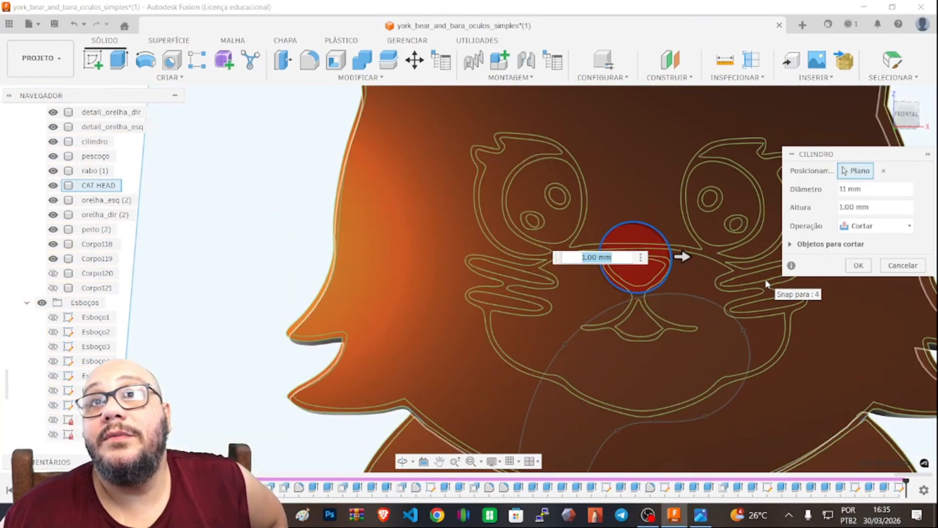
scroll(767, 284, down, 3)
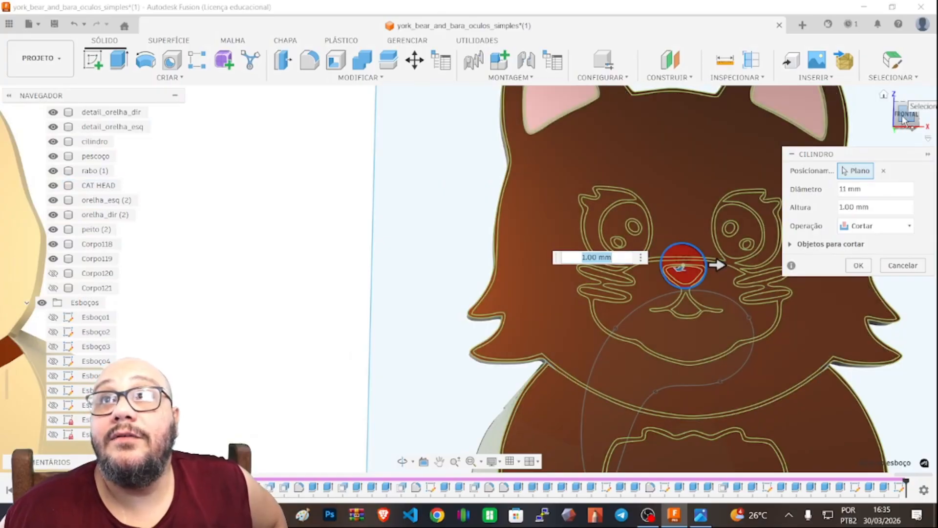
click(906, 116)
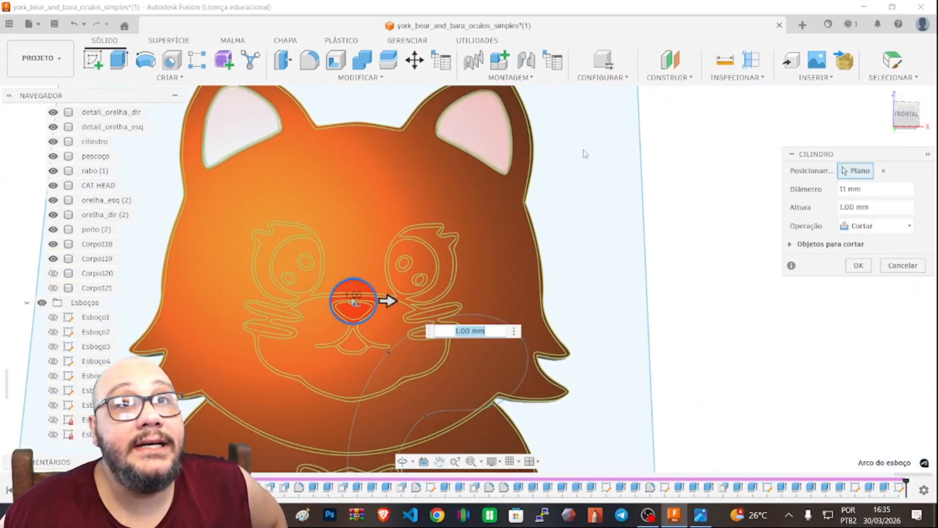
click(42, 303)
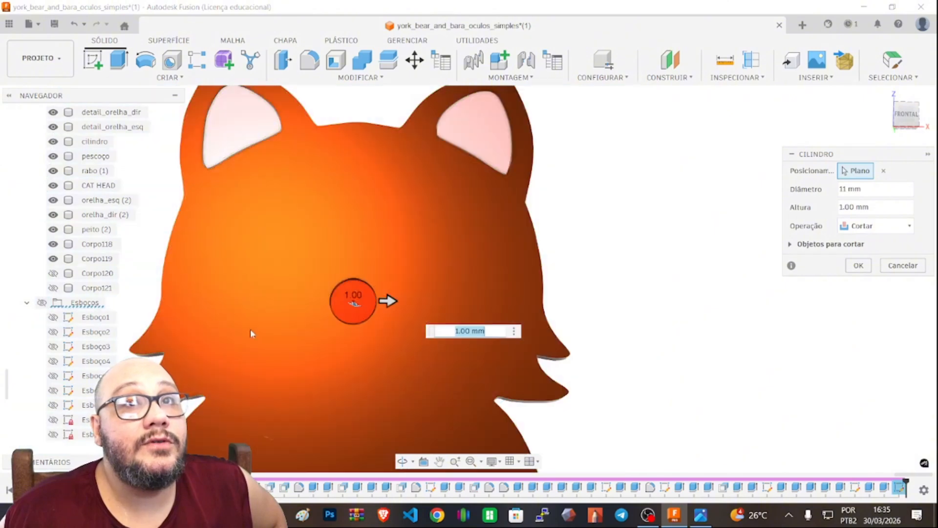
click(915, 117)
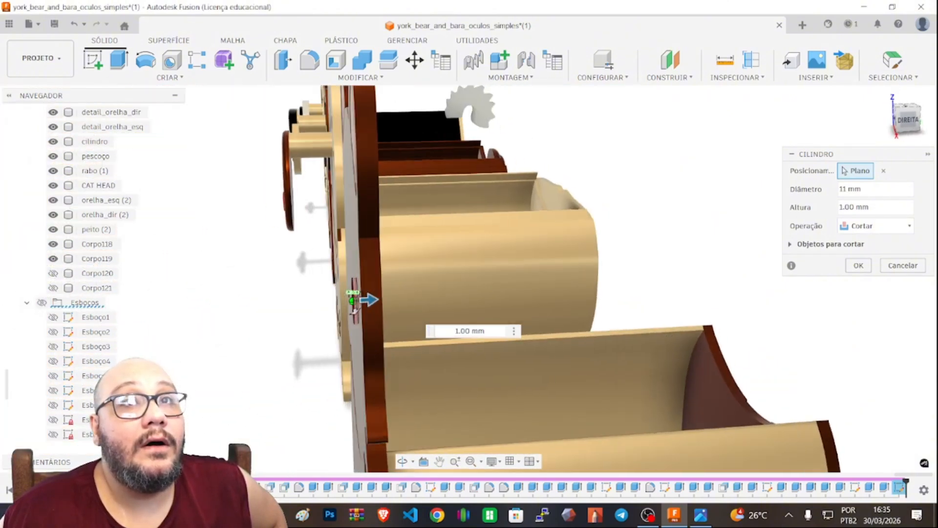
mouse_move(362, 298)
shift+middle_down()
mouse_move(443, 296)
mouse_move(279, 293)
mouse_move(450, 296)
mouse_move(410, 297)
mouse_move(410, 306)
shift+middle_up()
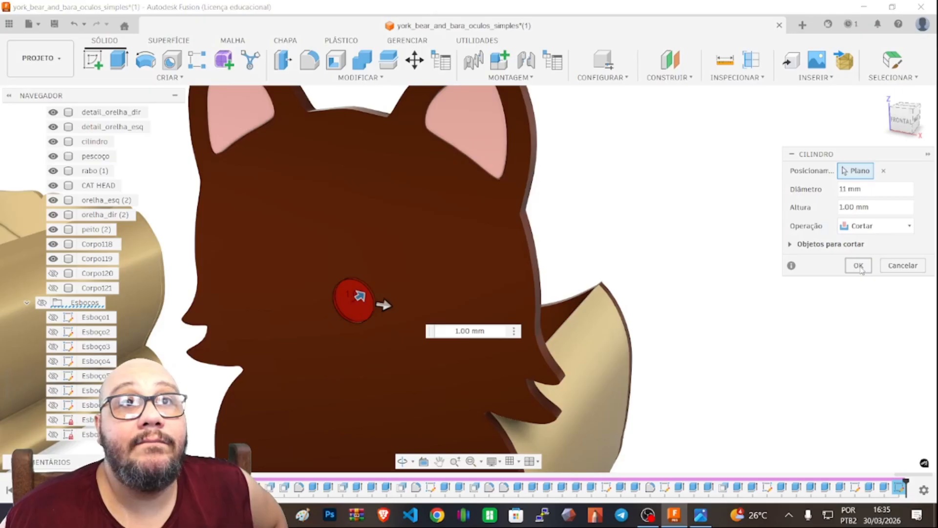
click(859, 267)
scroll(358, 297, up, 4)
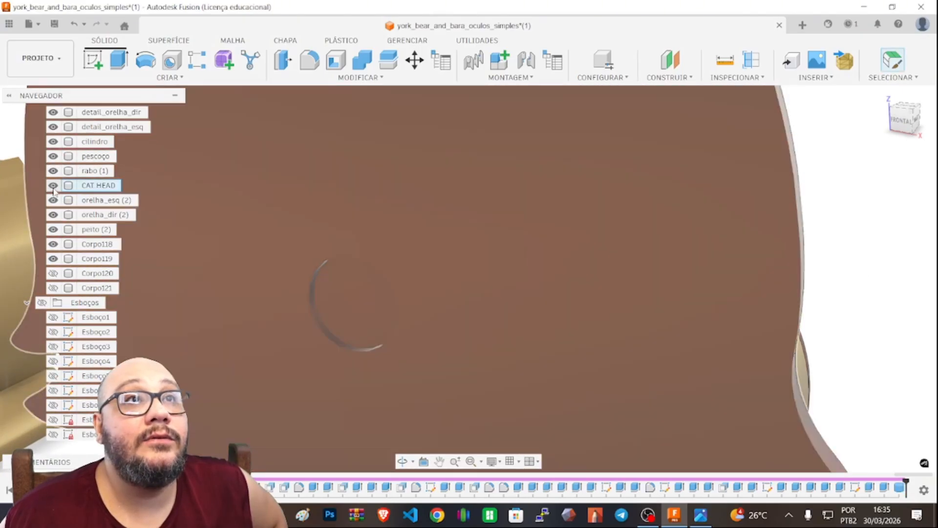
click(53, 185)
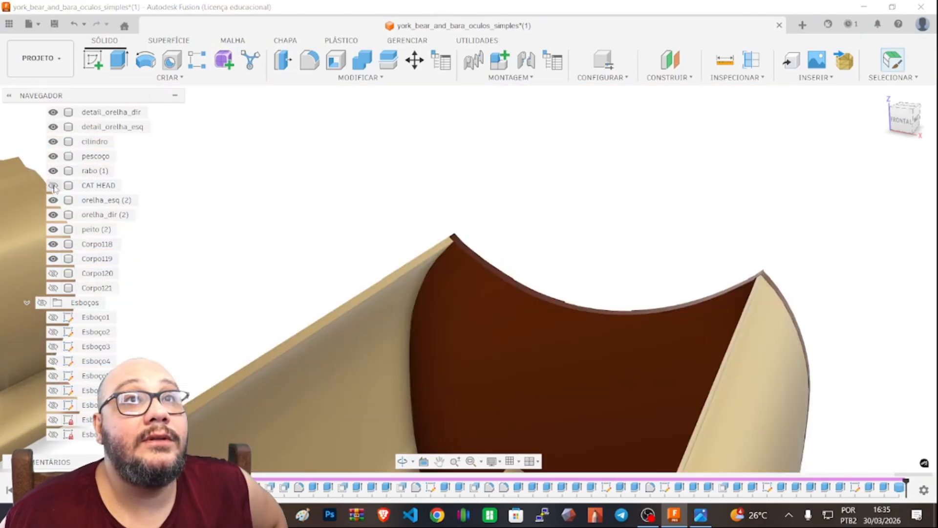
click(53, 185)
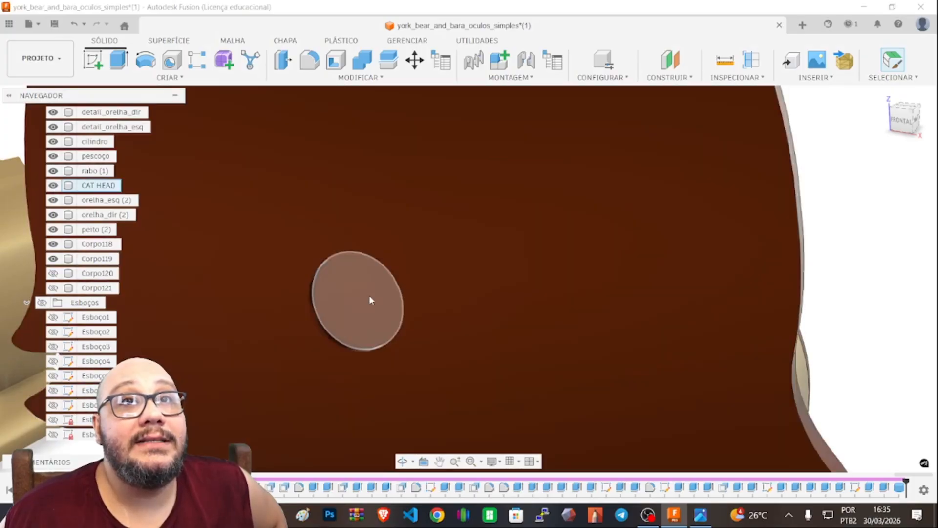
Extrude the round recess's floor 17 mm forward from the cat's head as a new body
scroll(370, 300, up, 2)
click(372, 291)
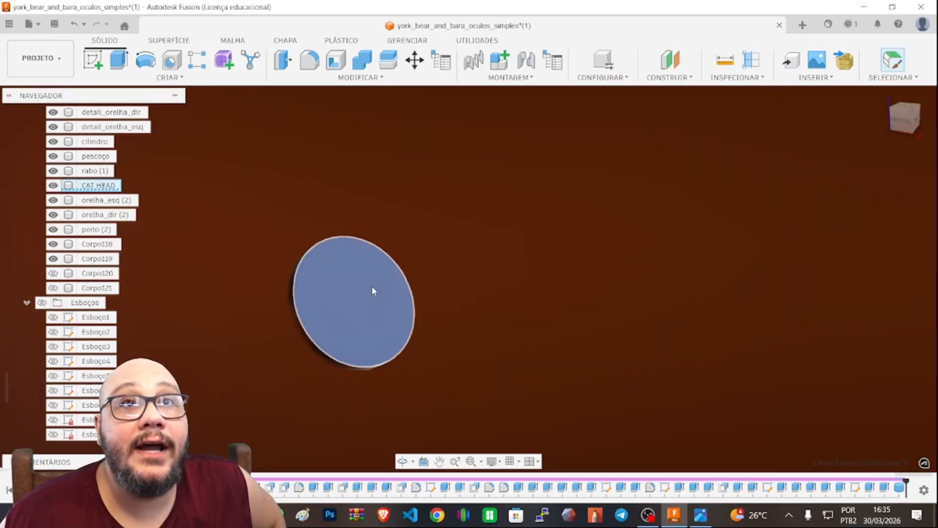
scroll(375, 291, down, 3)
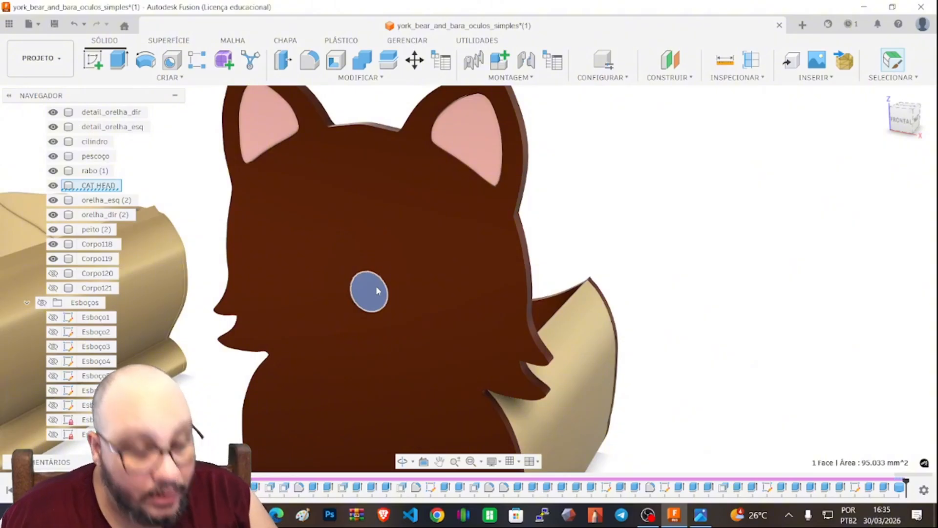
key(e)
drag(367, 288, 315, 320)
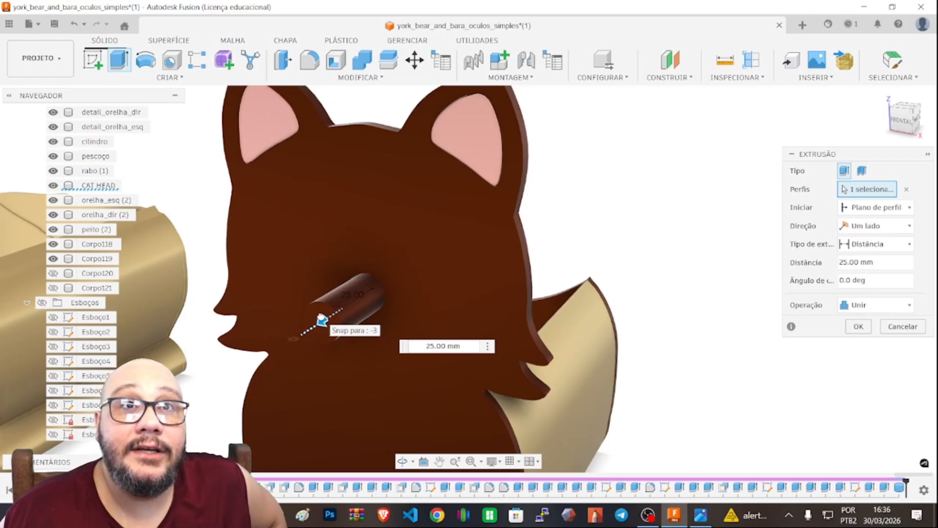
mouse_move(323, 320)
mouse_down()
mouse_move(339, 309)
mouse_move(333, 313)
mouse_up()
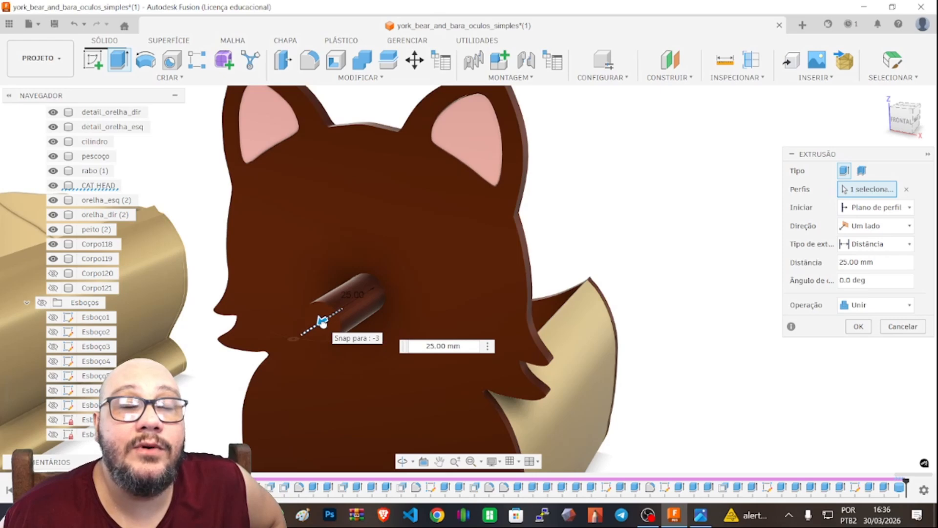
drag(323, 323, 321, 322)
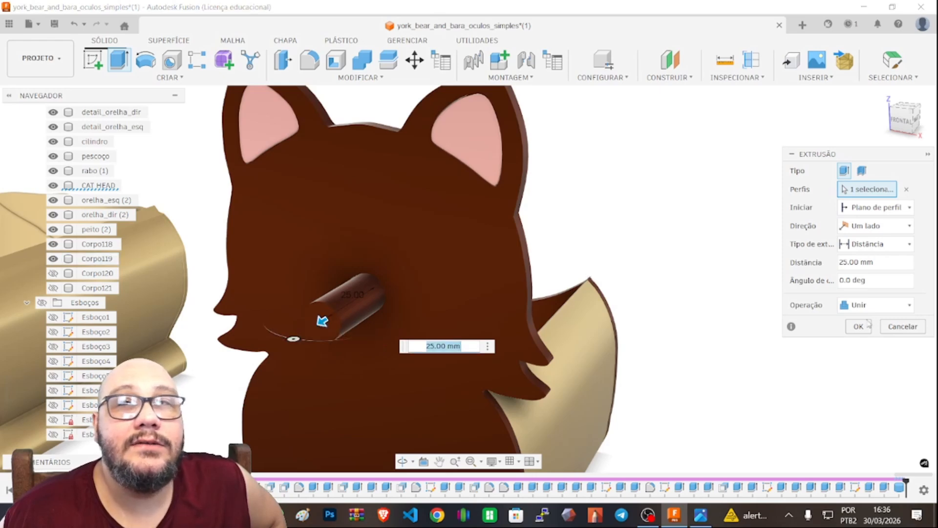
click(893, 261)
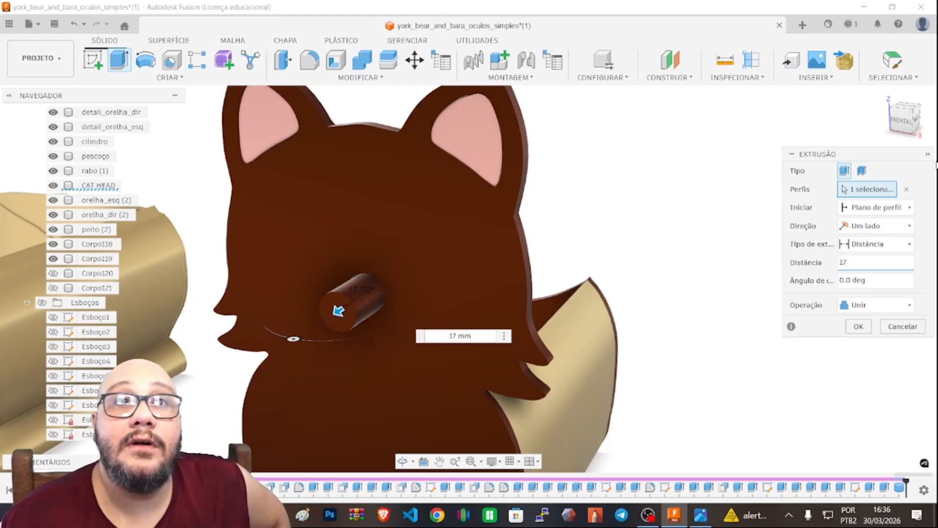
click(874, 304)
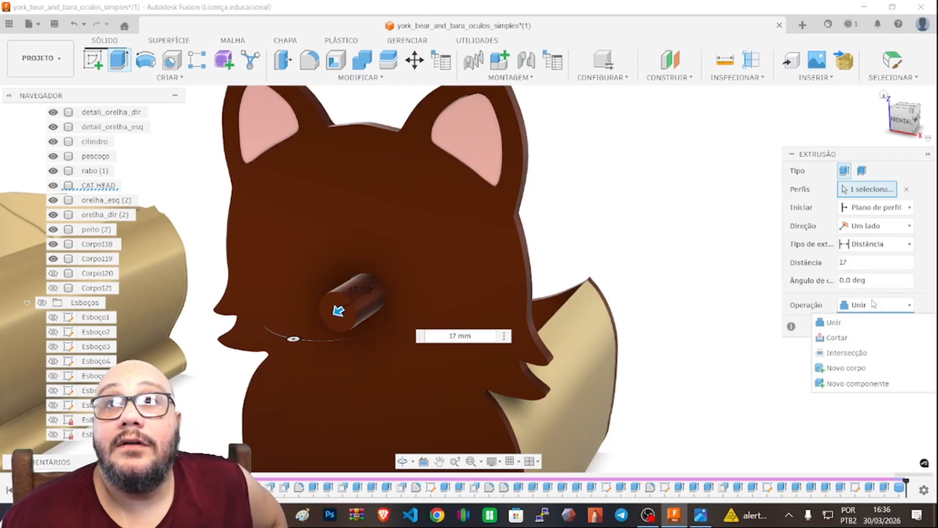
click(852, 372)
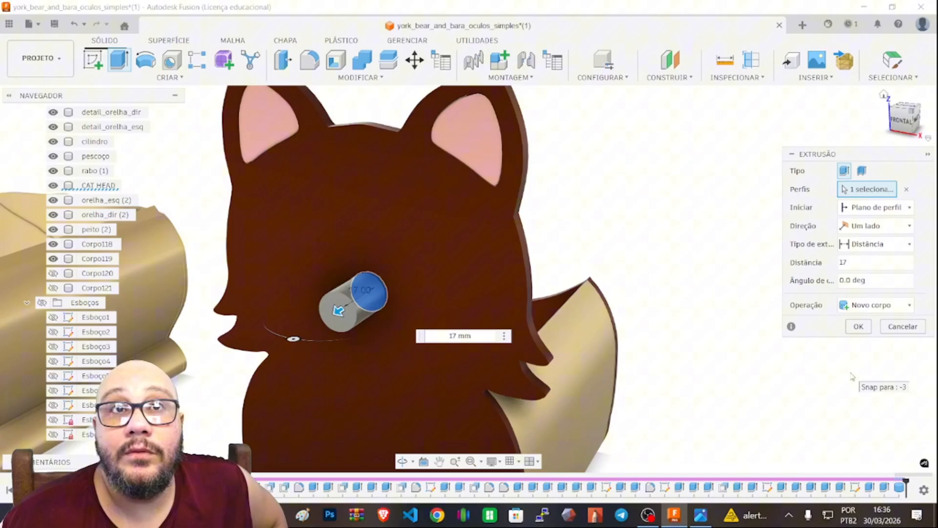
click(859, 327)
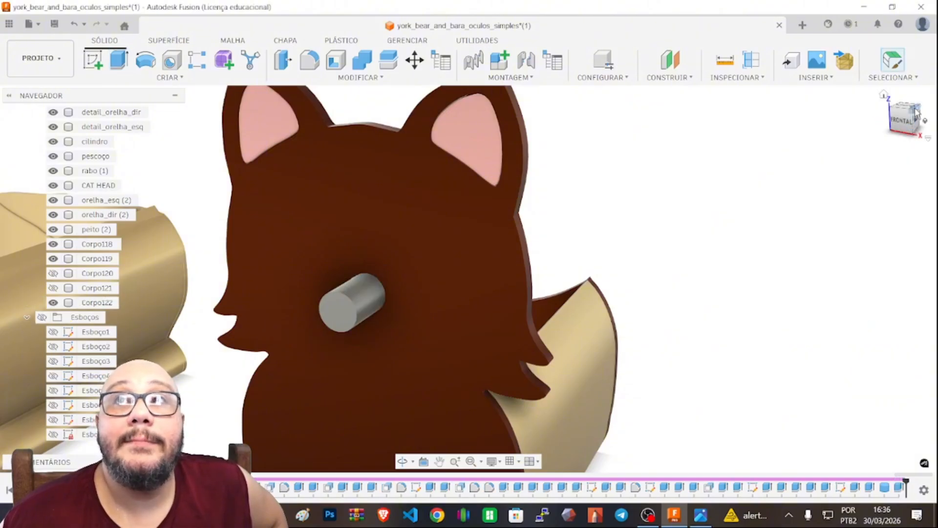
Show the tail and muzzle bodies again and view the cat from the front
click(53, 288)
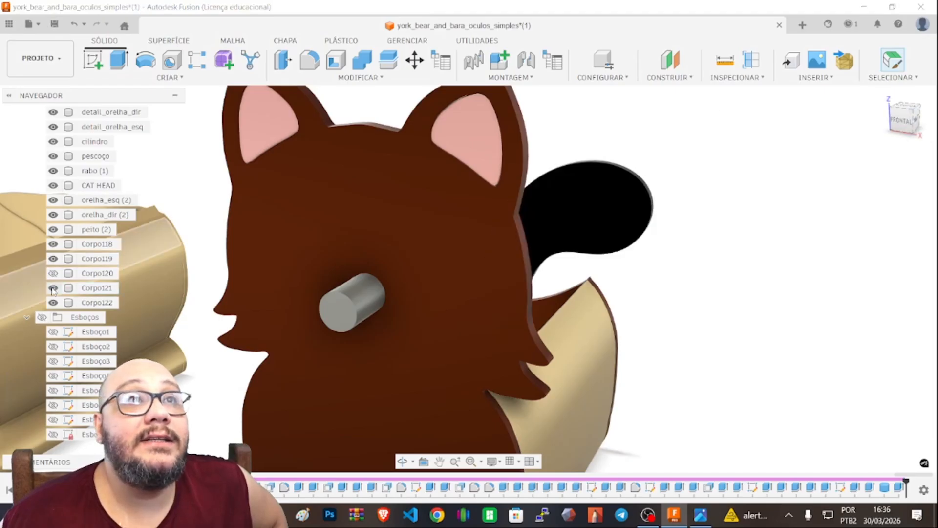
click(53, 273)
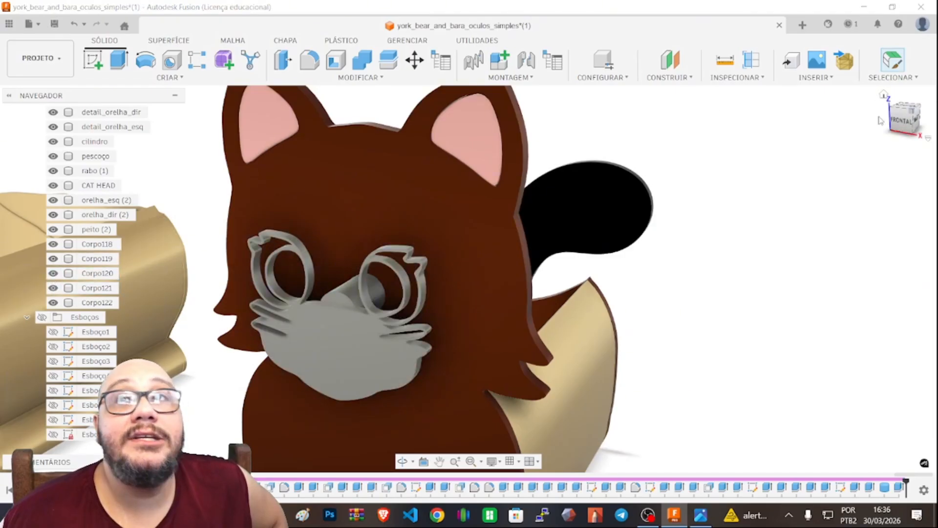
click(910, 130)
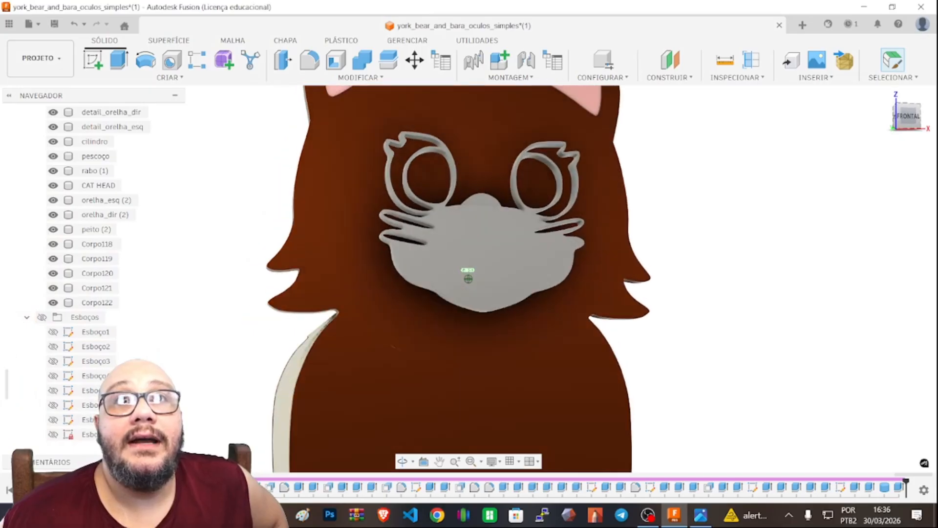
Examine the nose support peg between the cat's head and muzzle, up close and beside the capybara
scroll(489, 313, up, 5)
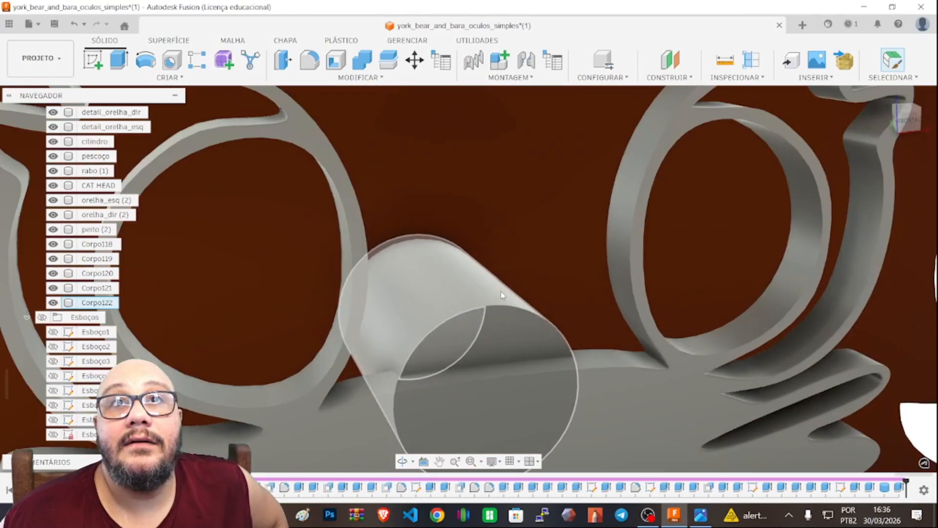
scroll(501, 291, down, 3)
scroll(489, 303, up, 2)
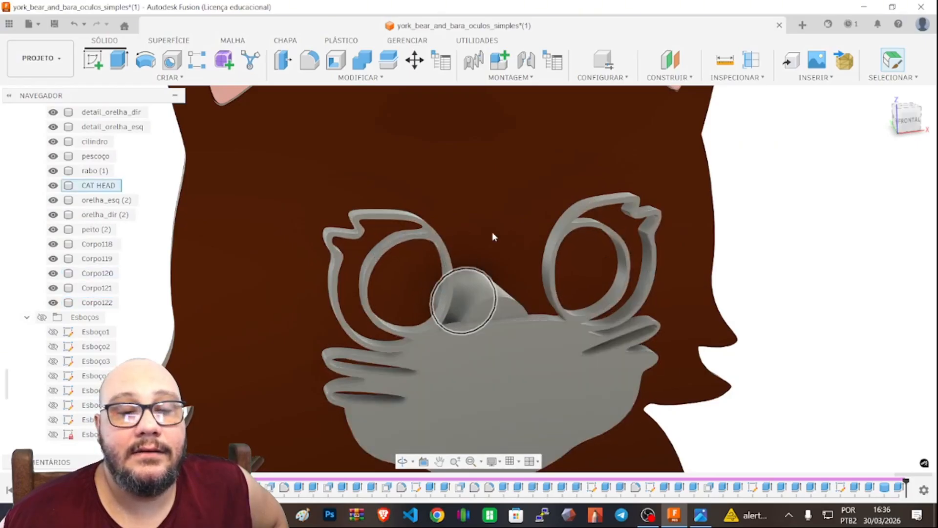
scroll(492, 237, down, 10)
scroll(138, 286, down, 3)
scroll(225, 302, up, 5)
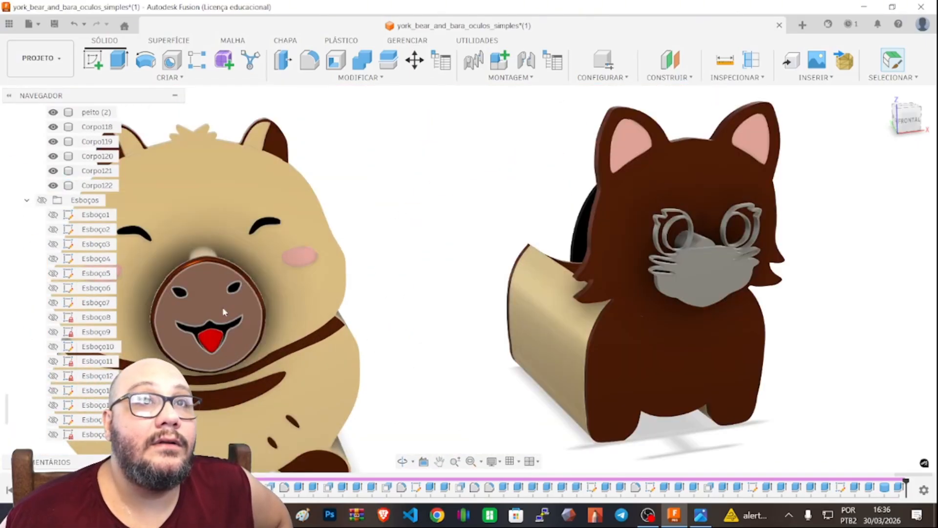
Check the radius of the capybara's nose peg and compare that peg with the cat's from the side
drag(909, 128, 934, 127)
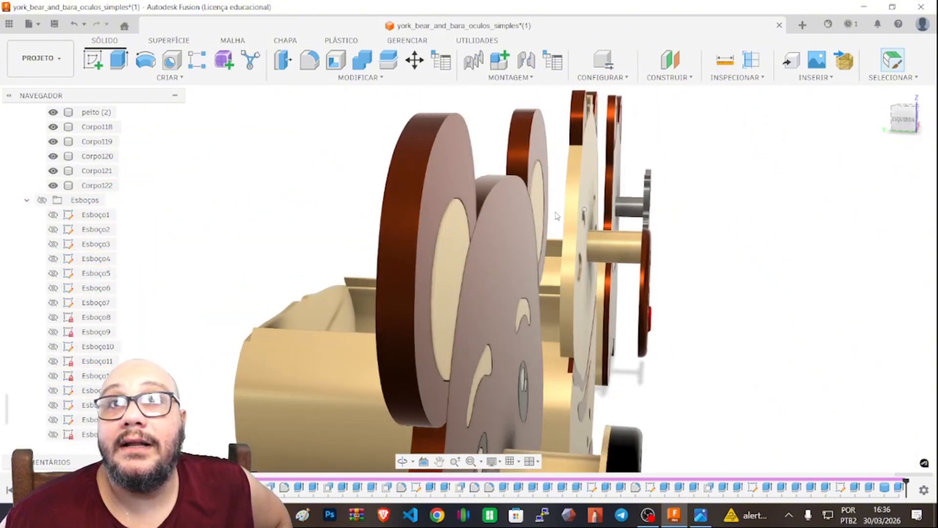
click(629, 252)
scroll(629, 251, down, 5)
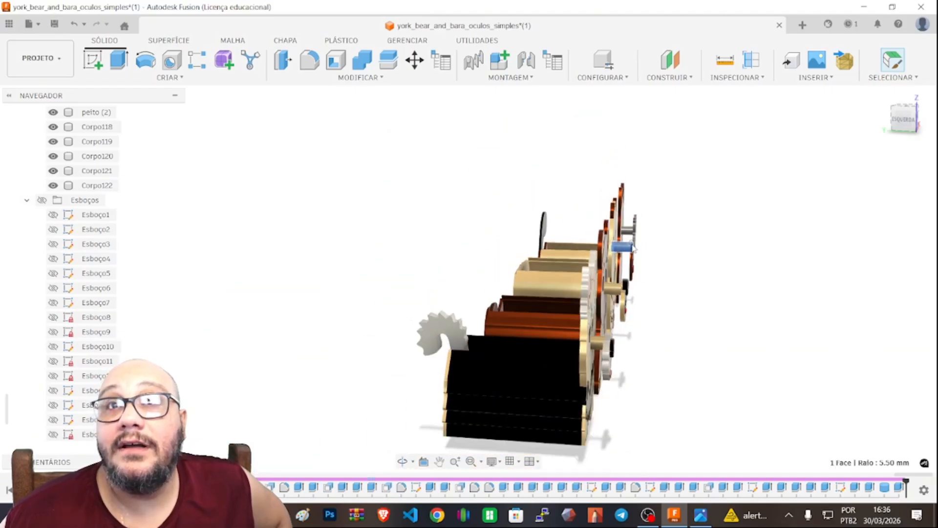
scroll(633, 249, up, 6)
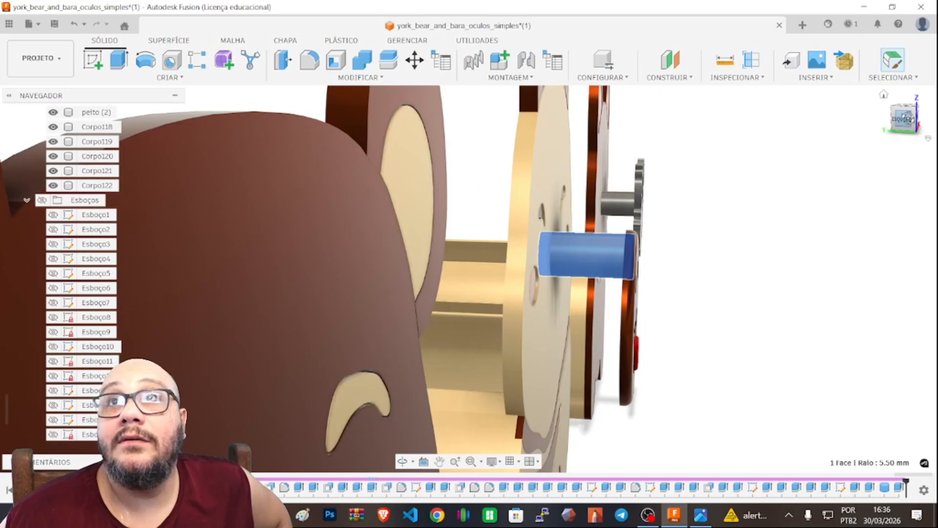
mouse_move(908, 118)
mouse_down()
mouse_move(890, 140)
mouse_move(873, 138)
mouse_move(899, 135)
mouse_move(903, 108)
mouse_move(900, 131)
mouse_move(870, 132)
mouse_move(899, 150)
mouse_move(886, 132)
mouse_move(894, 149)
mouse_up()
scroll(895, 152, down, 5)
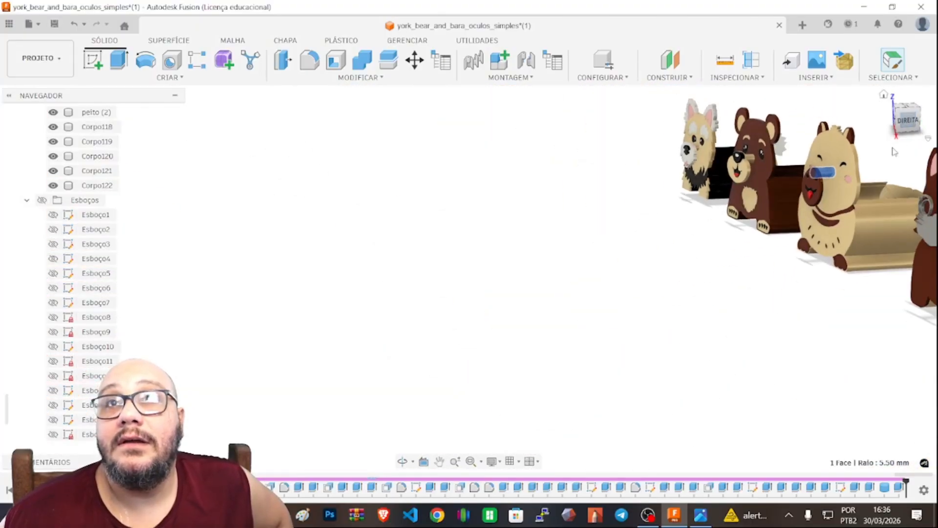
scroll(835, 237, up, 3)
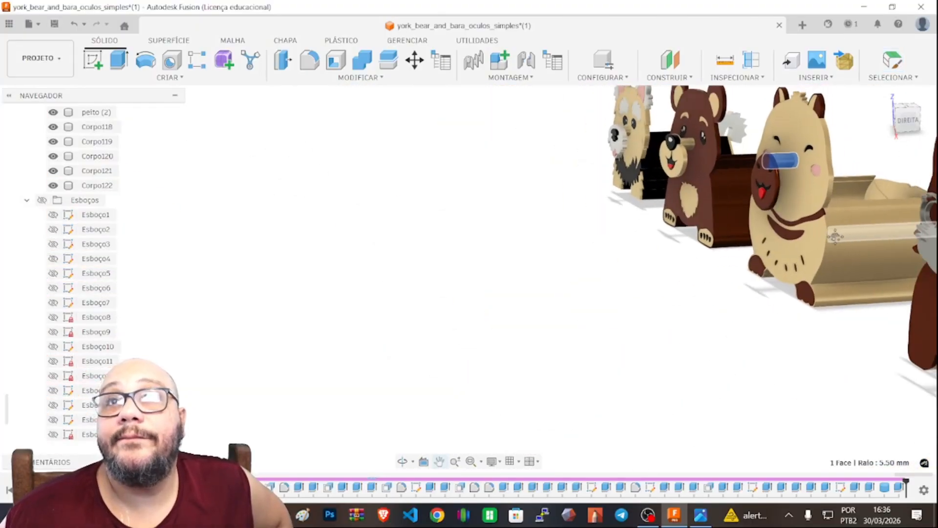
middle_drag(835, 237, 558, 236)
scroll(573, 229, up, 7)
scroll(574, 228, down, 5)
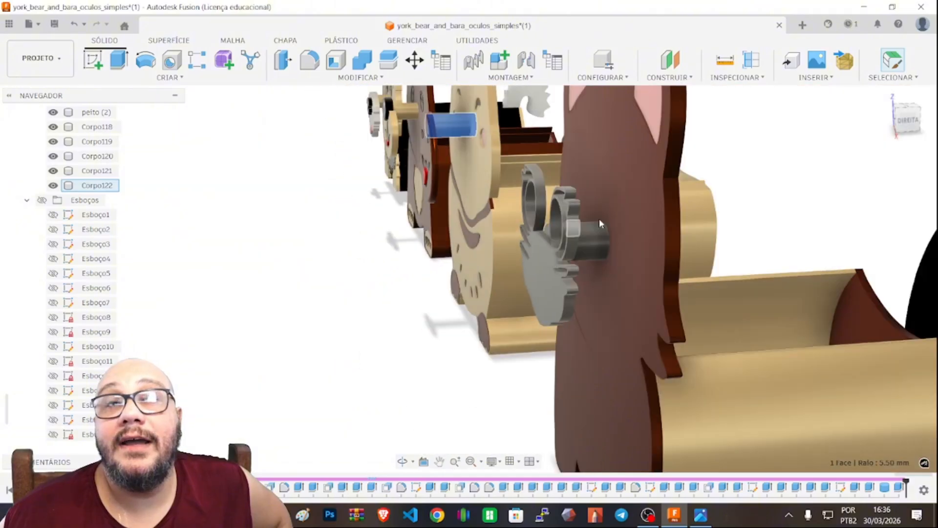
Examine how far the cat's muzzle and peg project from the head, viewed from the side and at an angle
click(908, 120)
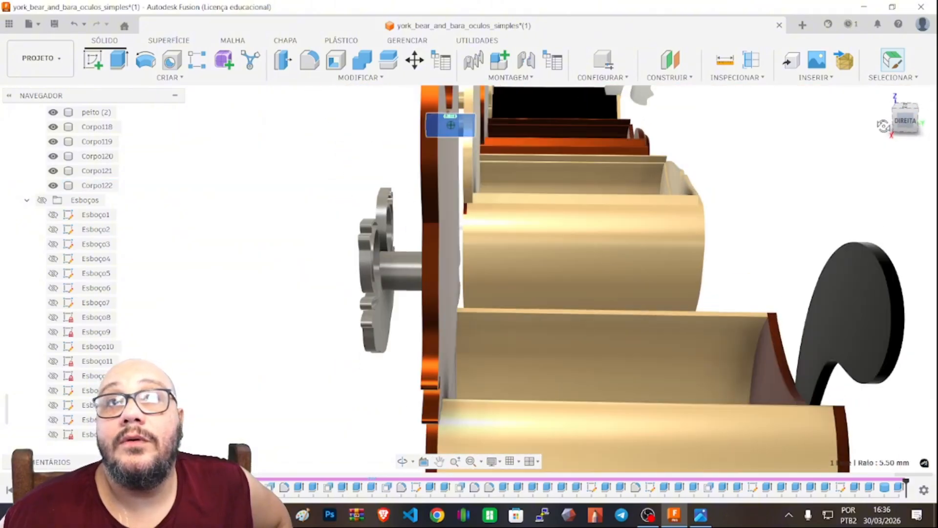
mouse_move(884, 126)
mouse_down()
mouse_move(906, 126)
mouse_move(916, 107)
mouse_move(895, 134)
mouse_up()
scroll(767, 388, up, 5)
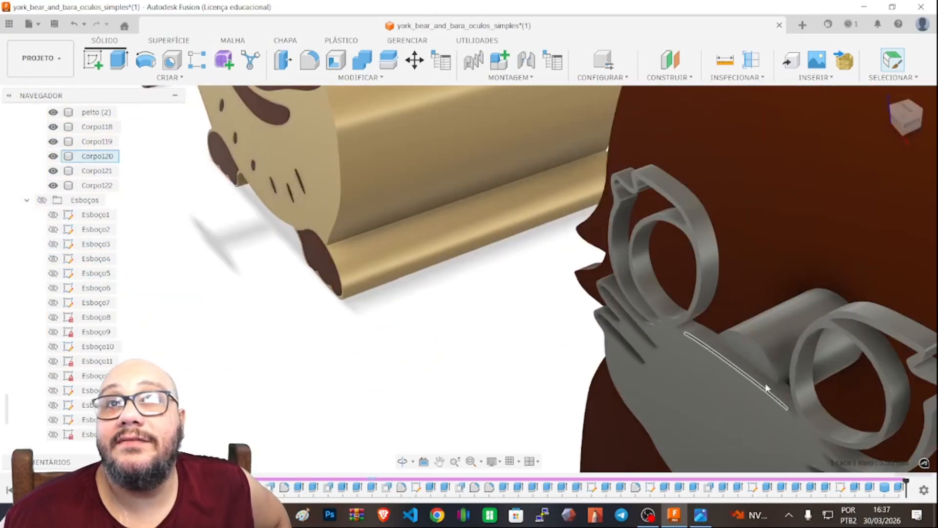
scroll(727, 367, down, 10)
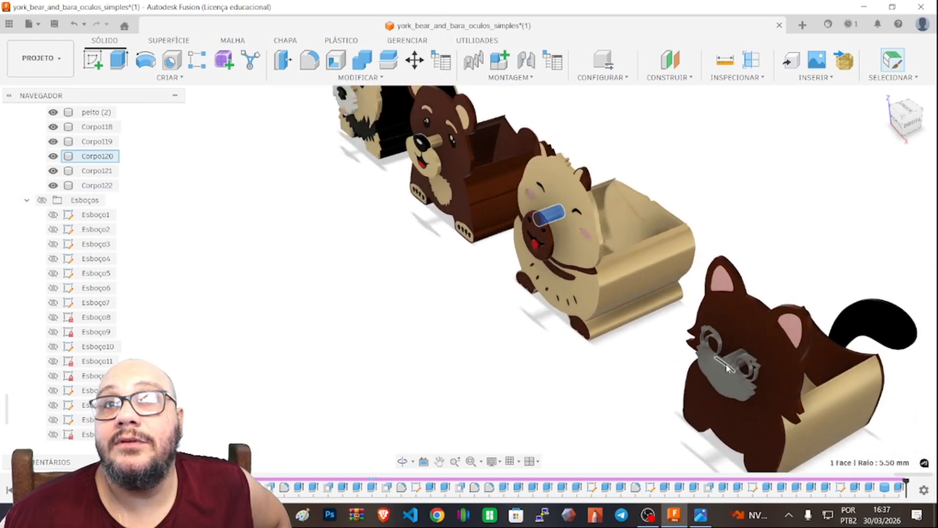
scroll(727, 367, up, 4)
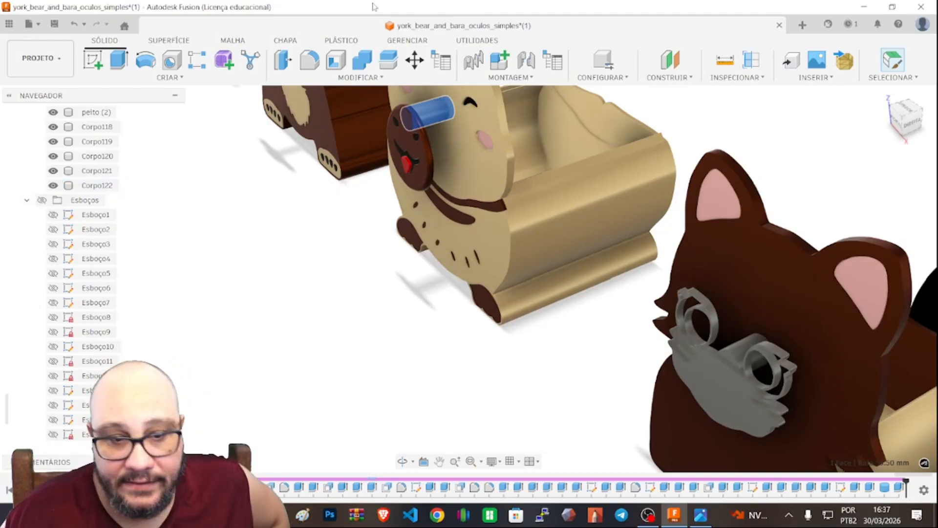
scroll(445, 112, up, 3)
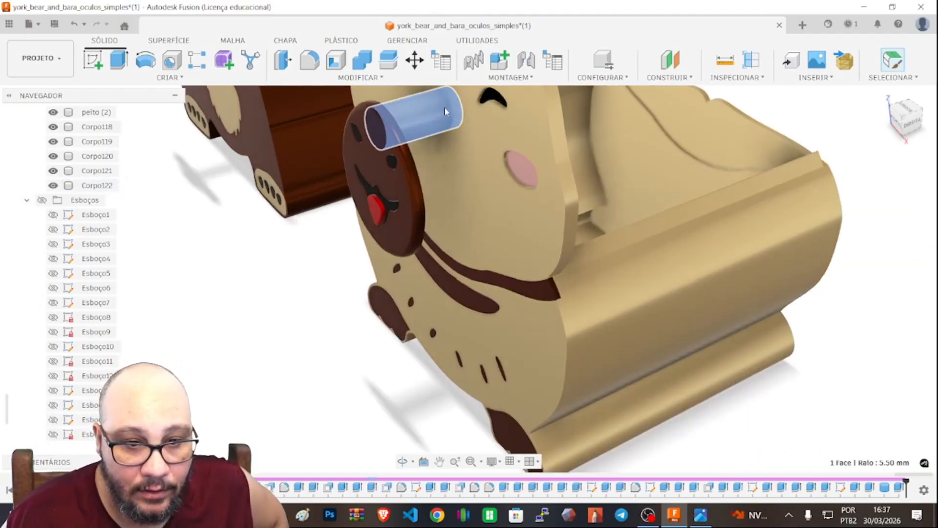
scroll(446, 111, up, 2)
scroll(446, 109, down, 6)
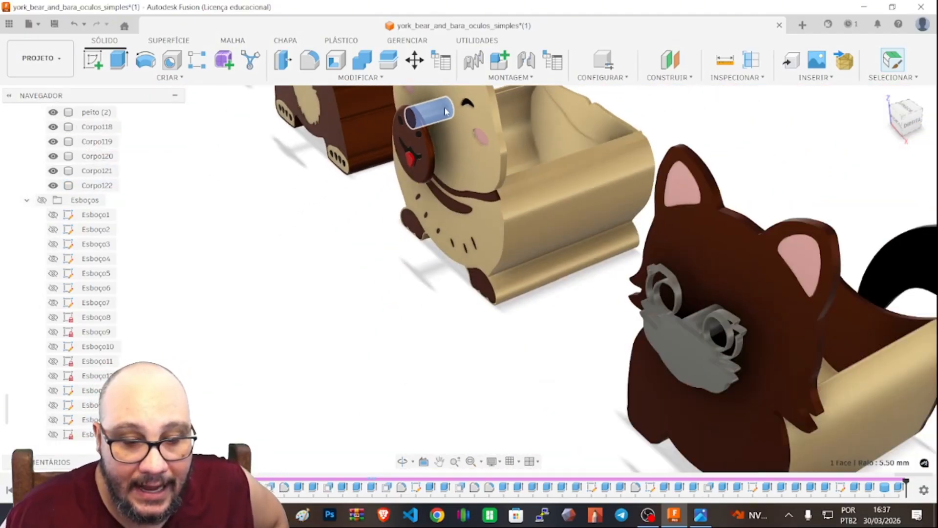
click(909, 124)
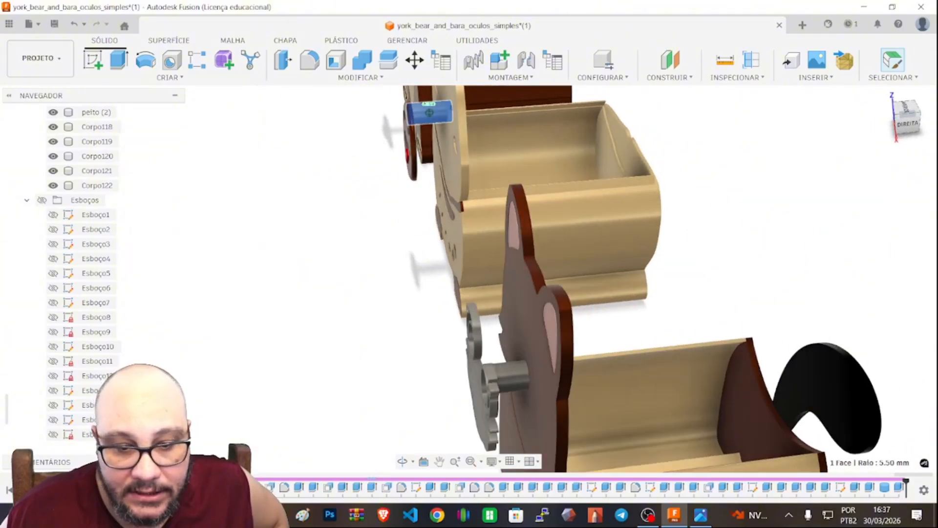
scroll(519, 331, up, 6)
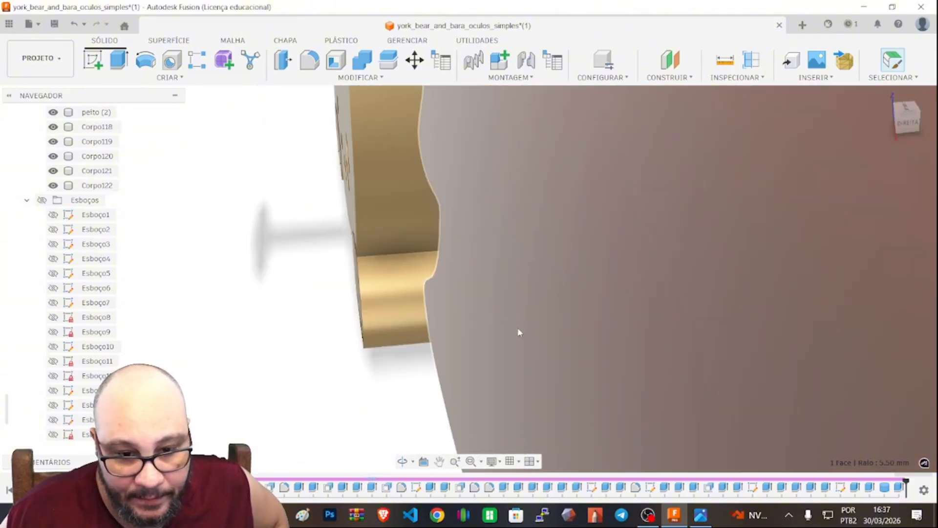
scroll(519, 332, down, 5)
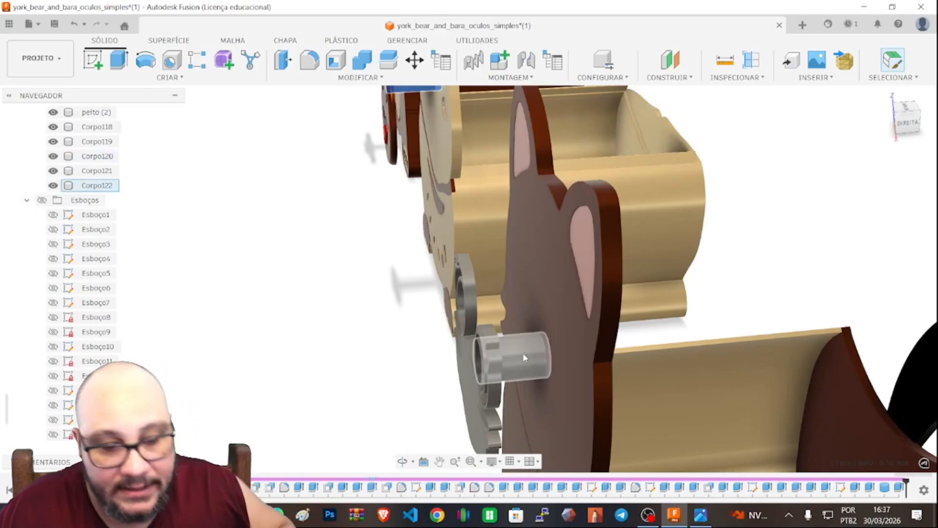
Check the radius of the cat's nose peg and inspect its contact with the head and muzzle from several angles
click(541, 353)
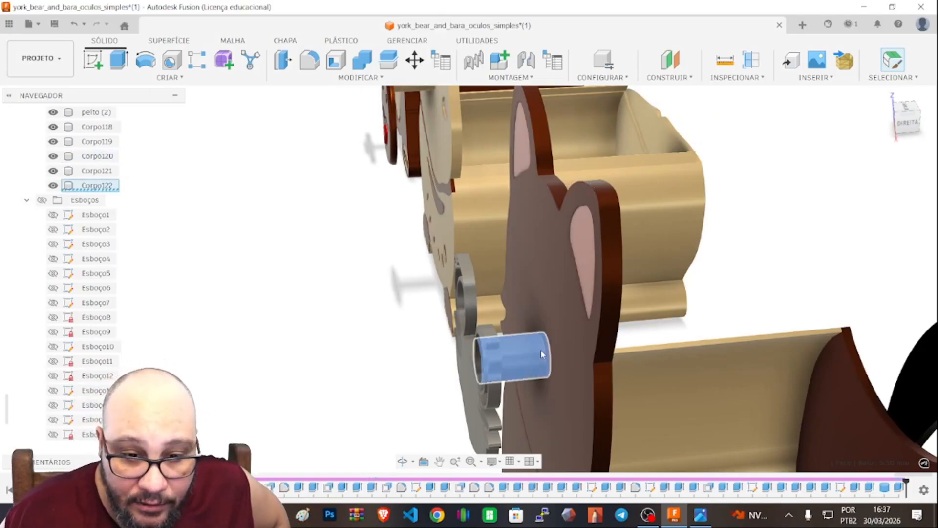
scroll(541, 350, up, 5)
scroll(541, 345, down, 4)
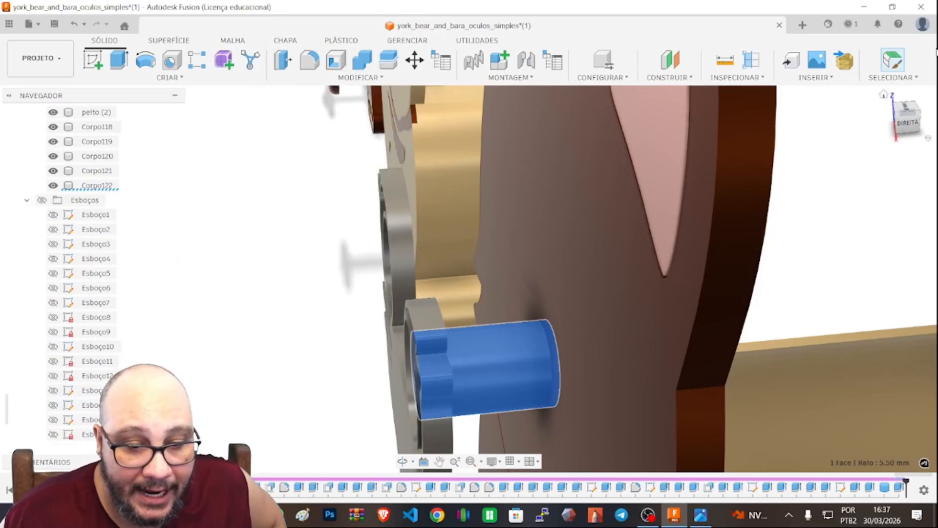
click(908, 122)
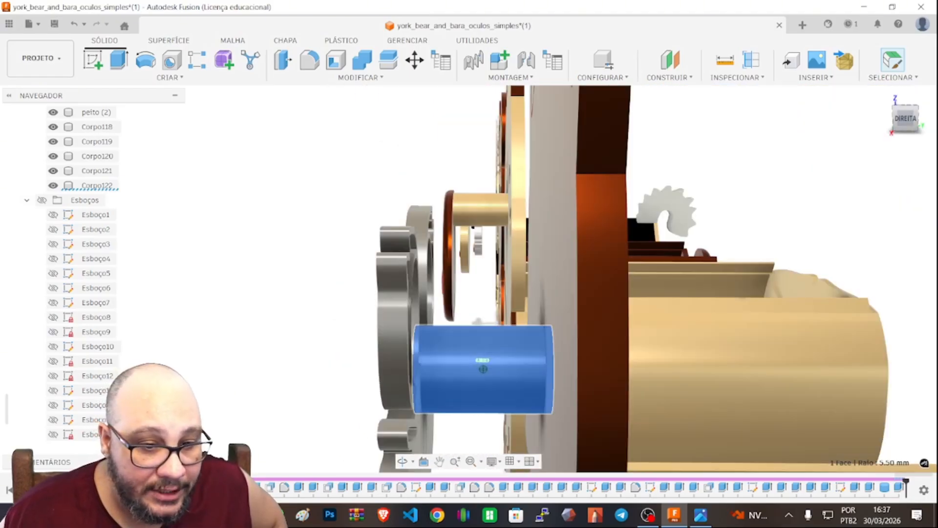
shift+middle_drag(483, 370, 479, 414)
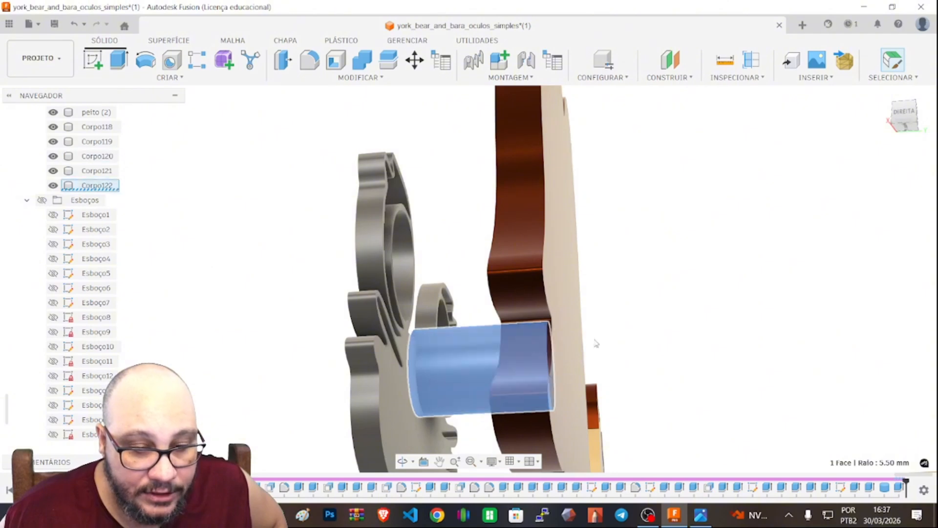
click(897, 126)
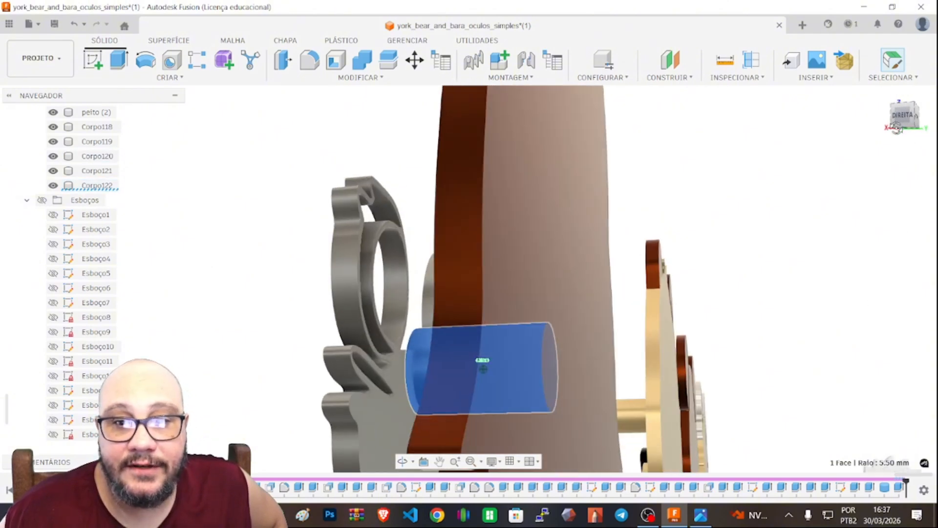
drag(897, 128, 906, 115)
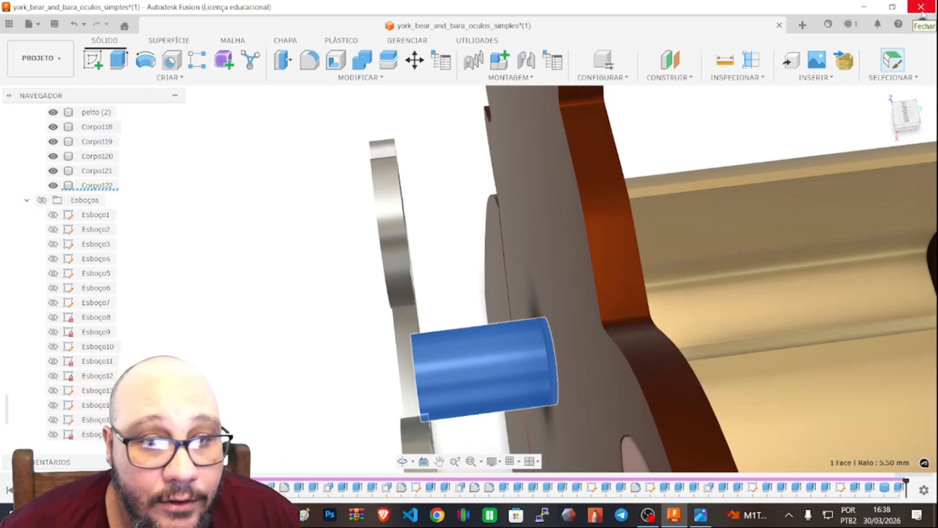
scroll(604, 313, down, 5)
scroll(604, 313, up, 4)
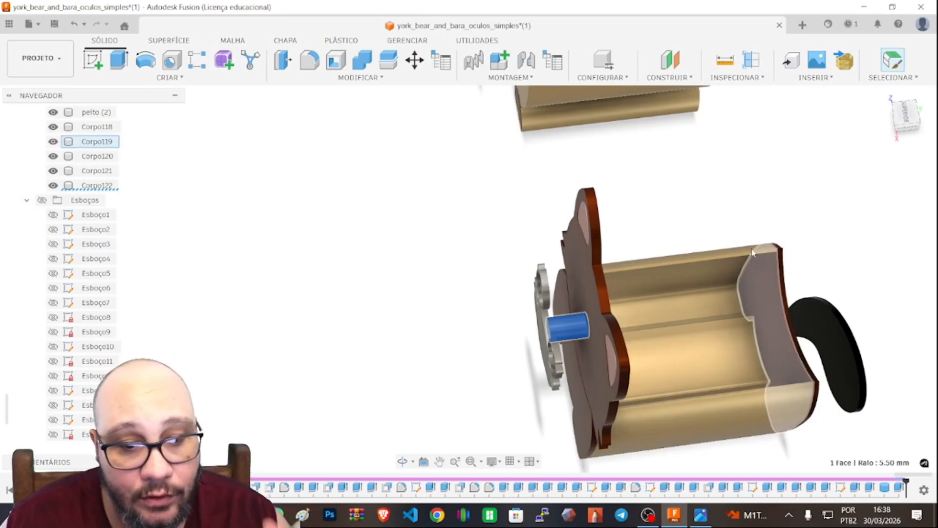
scroll(581, 256, up, 3)
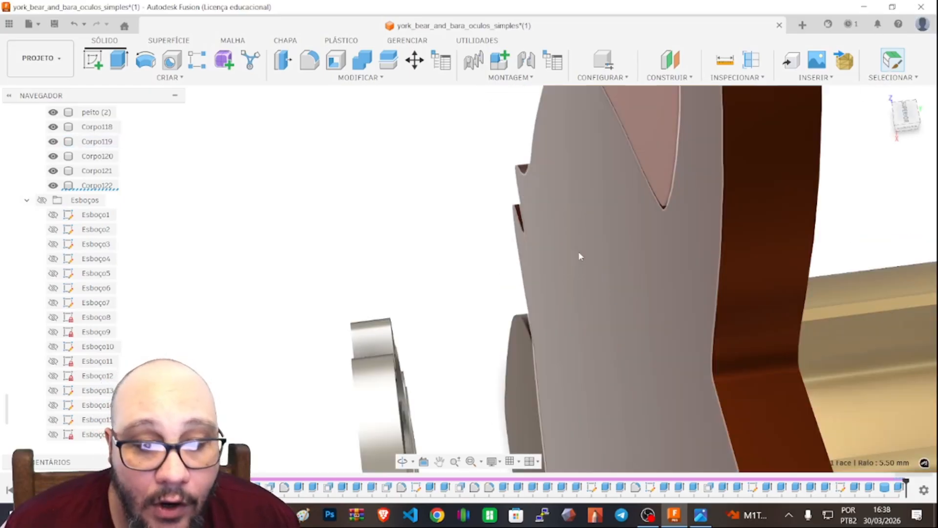
scroll(580, 256, down, 6)
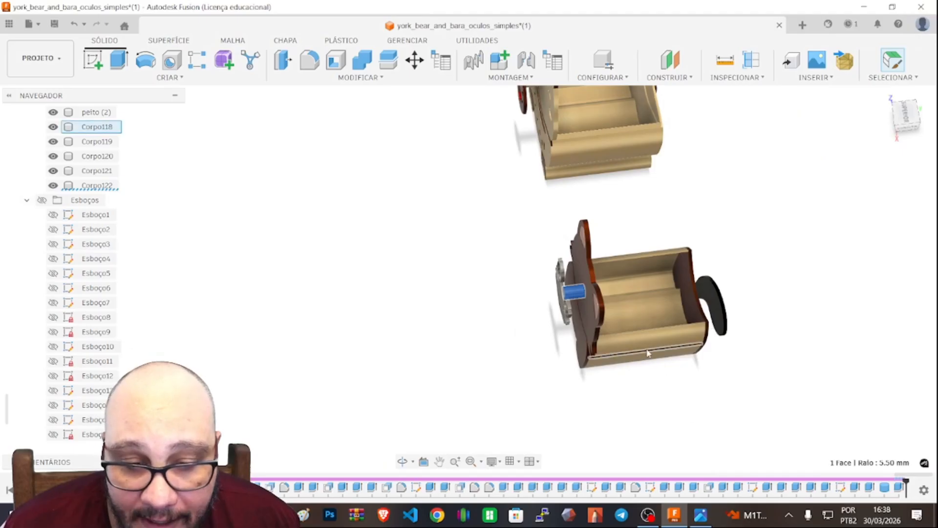
scroll(711, 327, down, 3)
scroll(723, 329, up, 6)
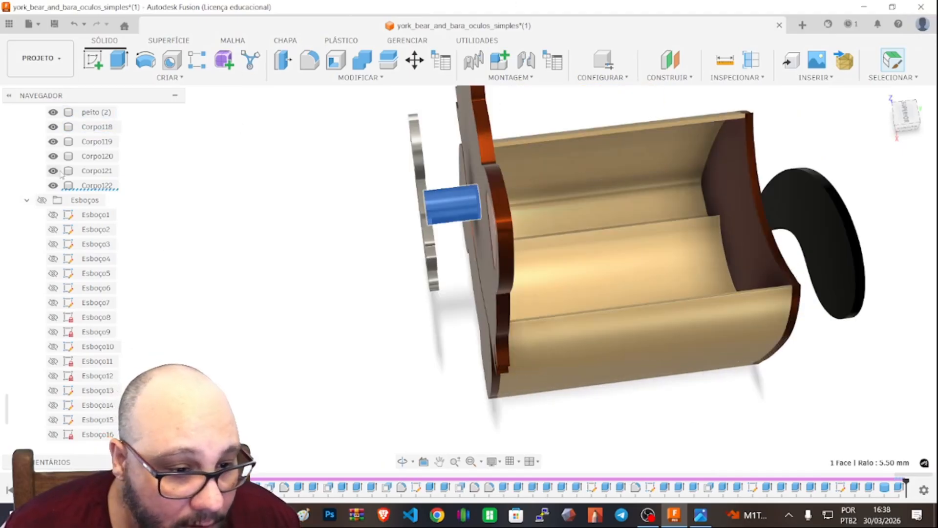
Select the CAT HEAD body and set up its 3D Print export as a 3MF file
scroll(61, 174, up, 3)
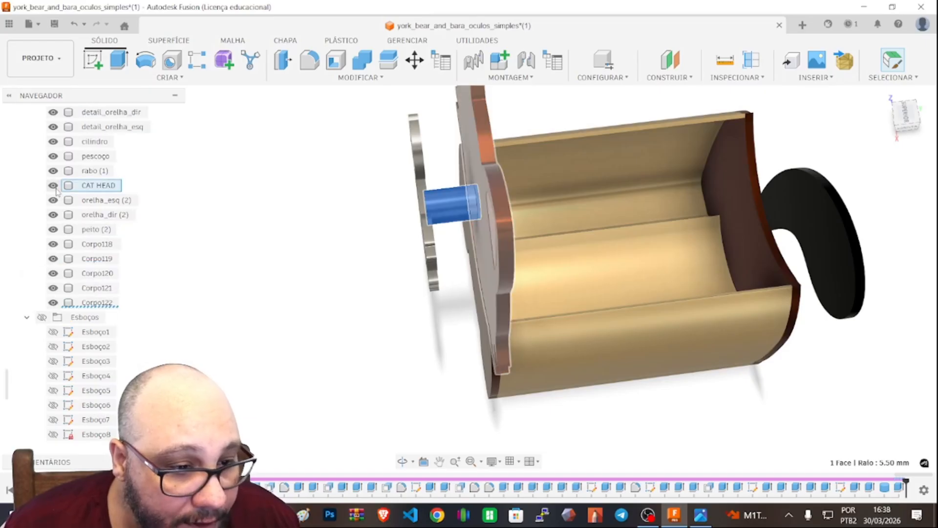
click(70, 186)
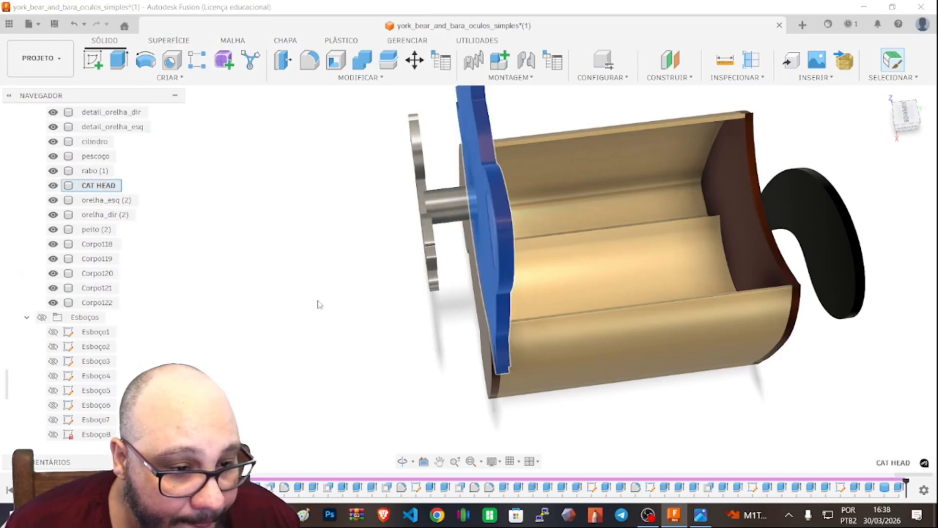
scroll(427, 248, down, 5)
scroll(428, 248, up, 3)
drag(908, 120, 924, 101)
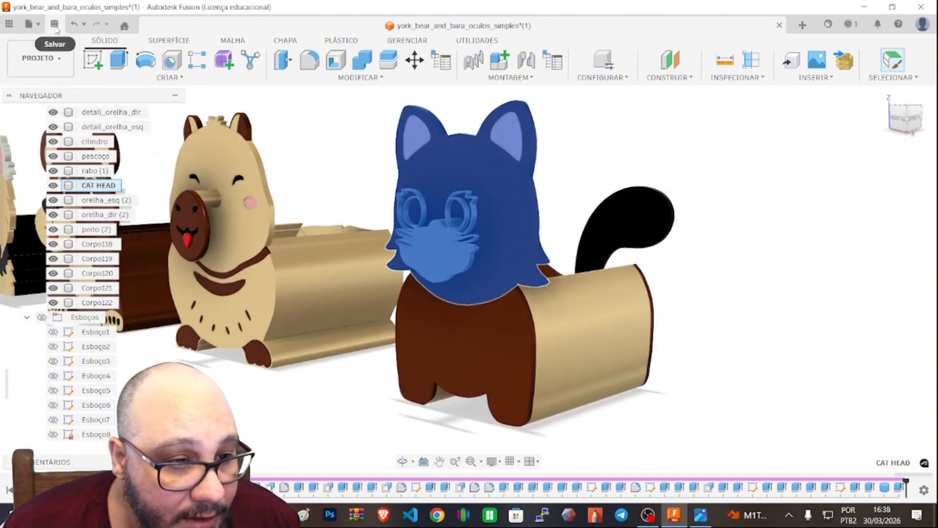
click(42, 25)
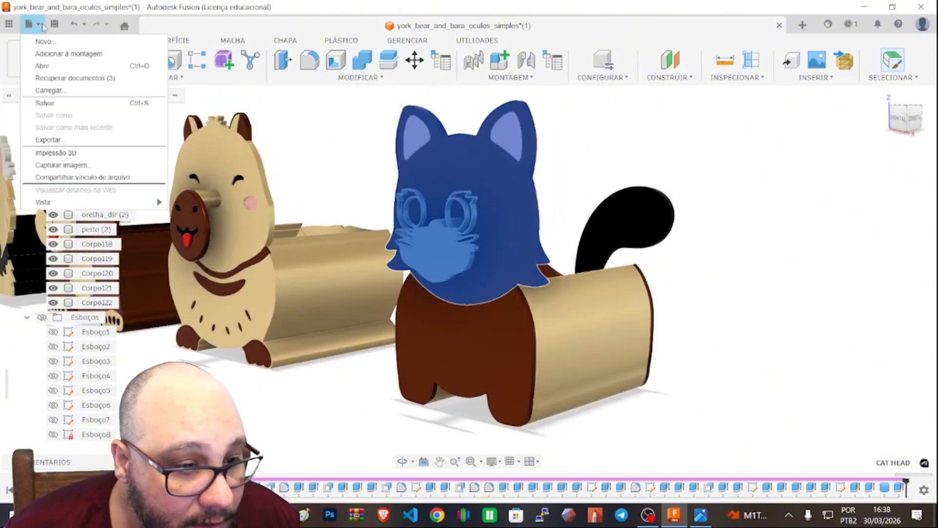
click(56, 153)
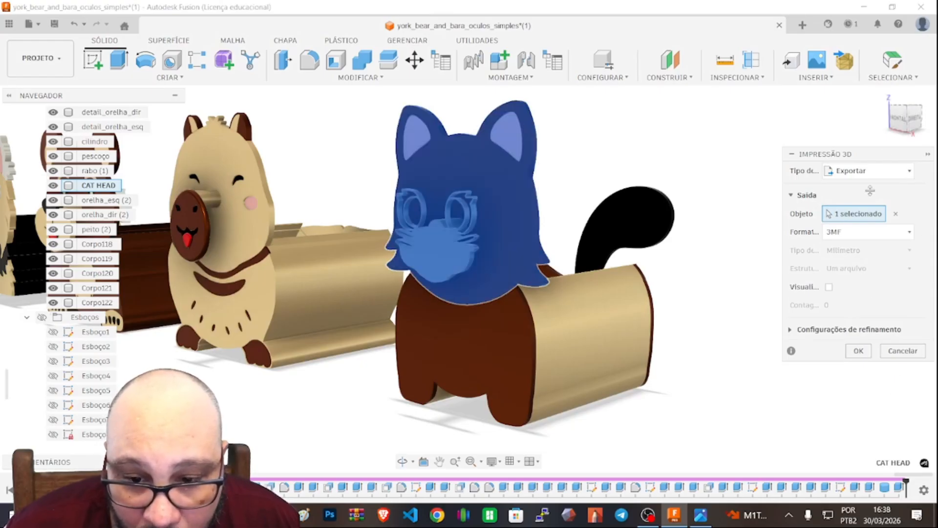
click(858, 351)
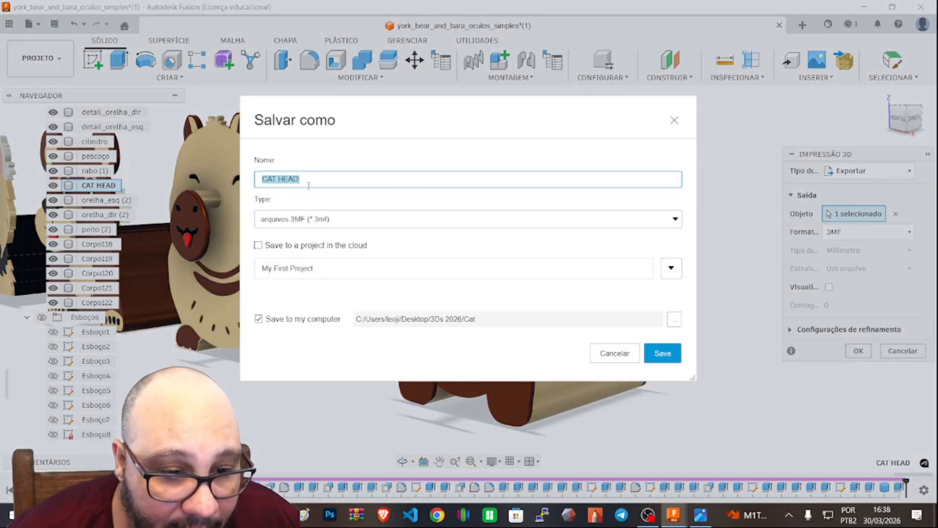
Save the 3MF export to the computer as CAT HEAD in the 3Ds 2026/Cat folder
click(672, 270)
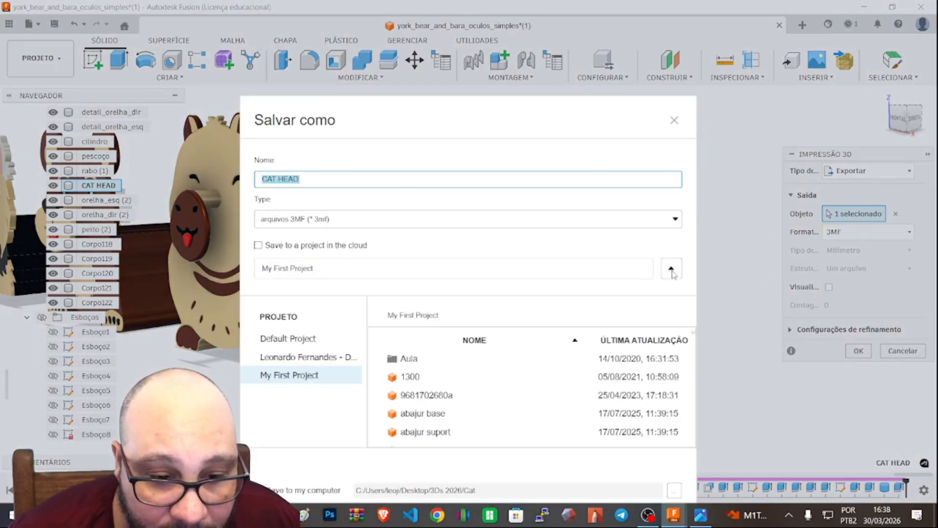
click(671, 269)
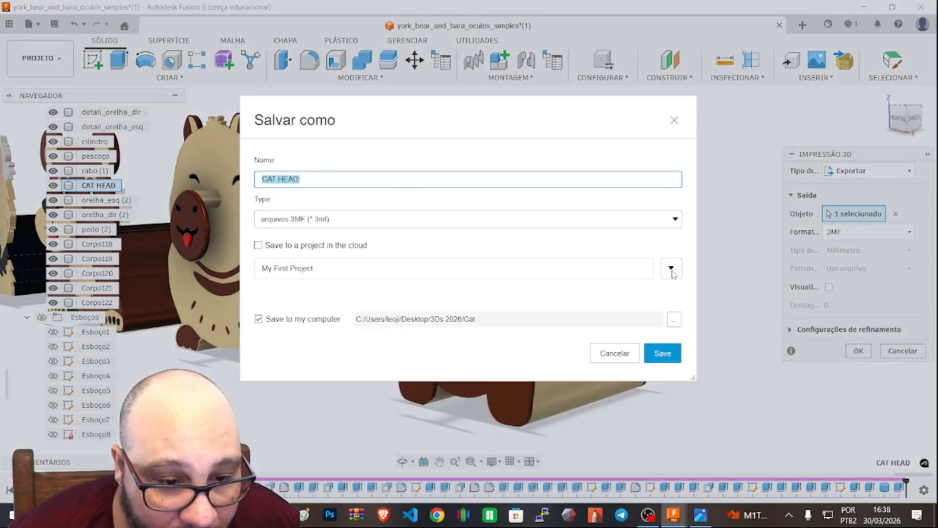
click(674, 320)
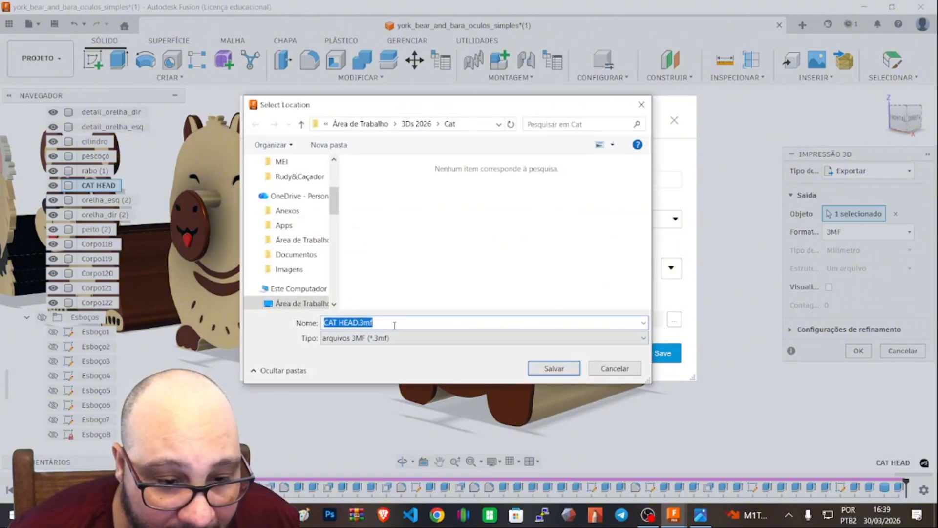
drag(395, 325, 364, 323)
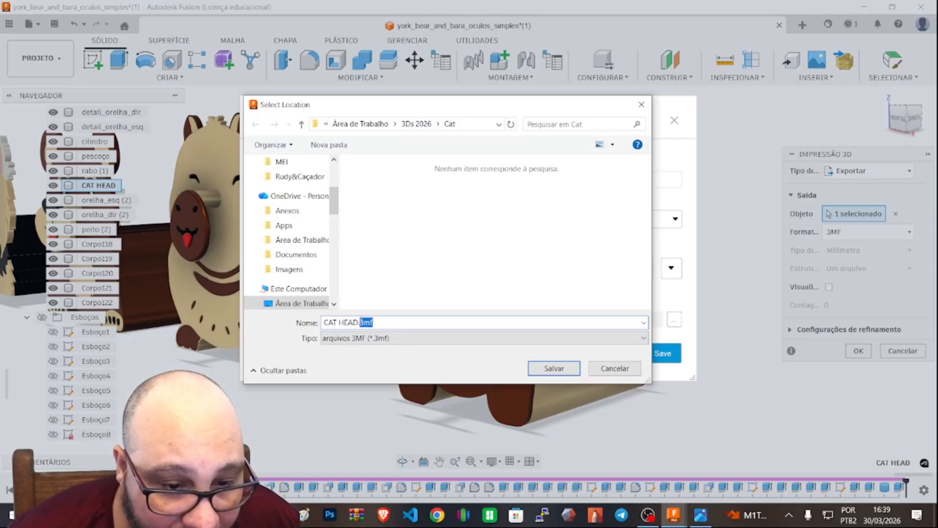
click(555, 369)
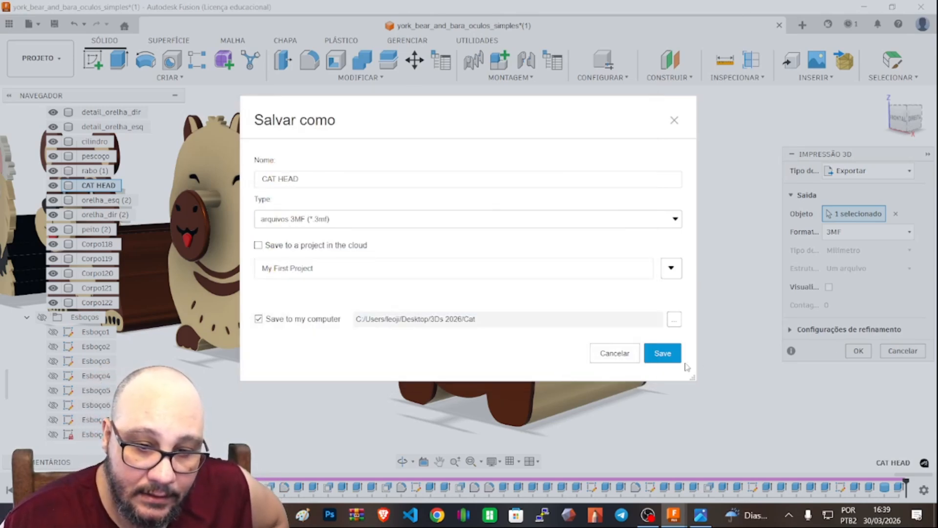
click(663, 353)
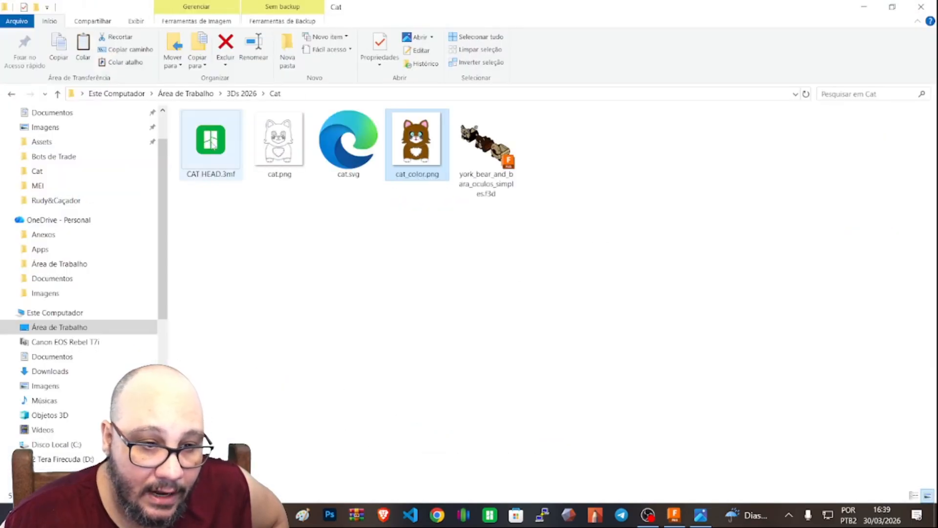
Open CAT HEAD.3mf from the Cat folder in Bambu Studio and import it with one color mapped to filament 10
click(213, 145)
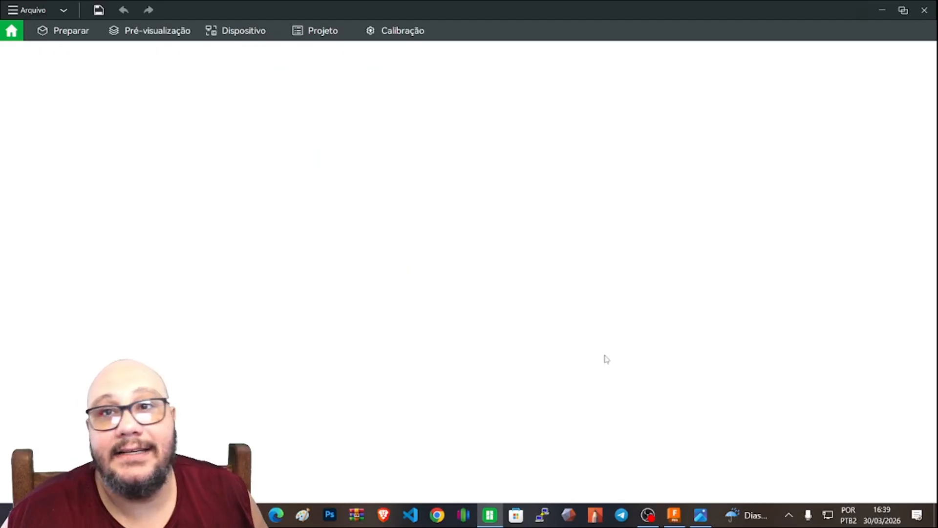
click(701, 515)
click(927, 14)
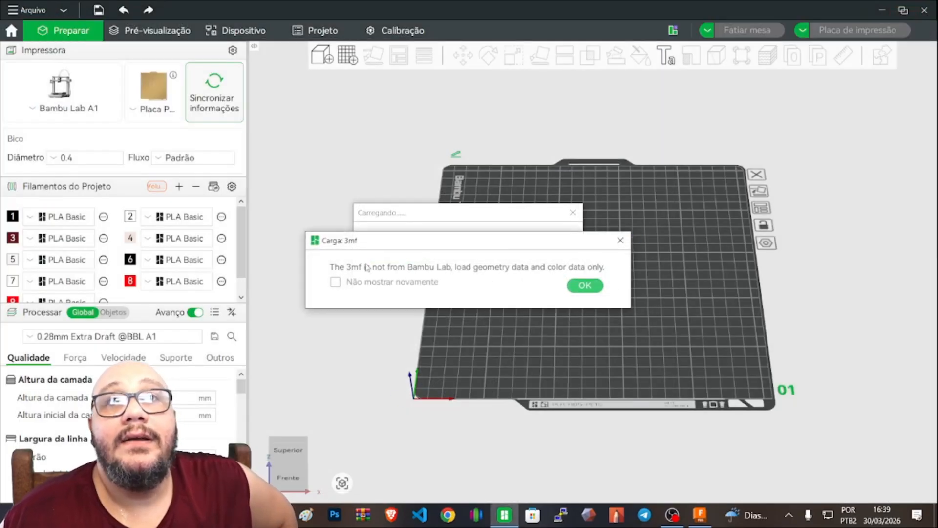
click(585, 286)
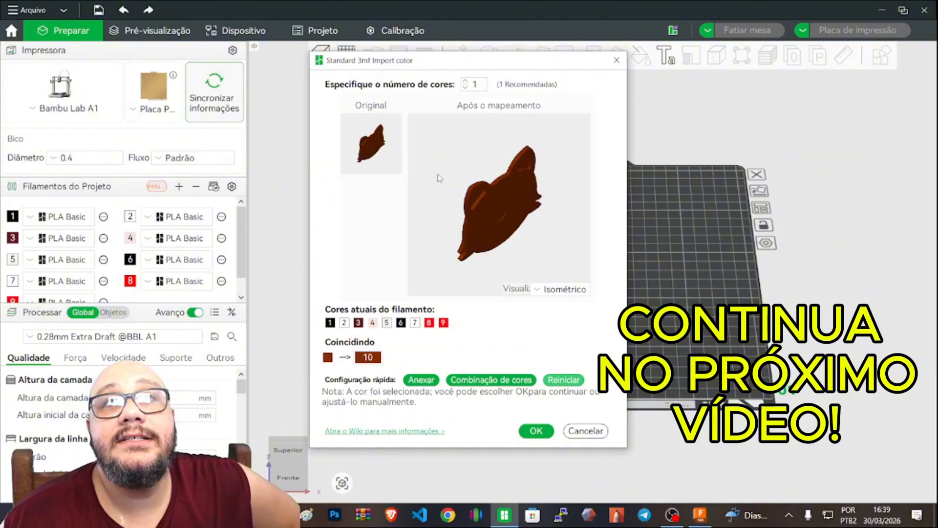
click(535, 431)
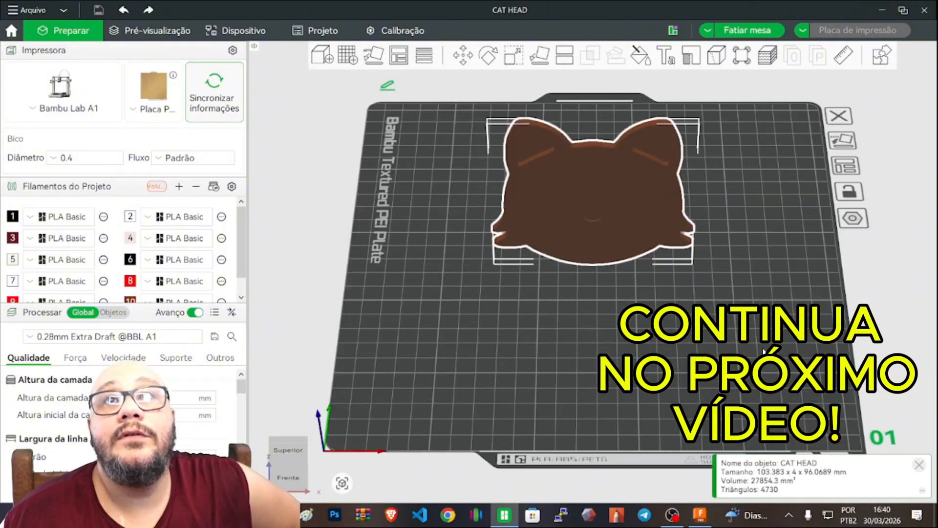
drag(764, 351, 739, 302)
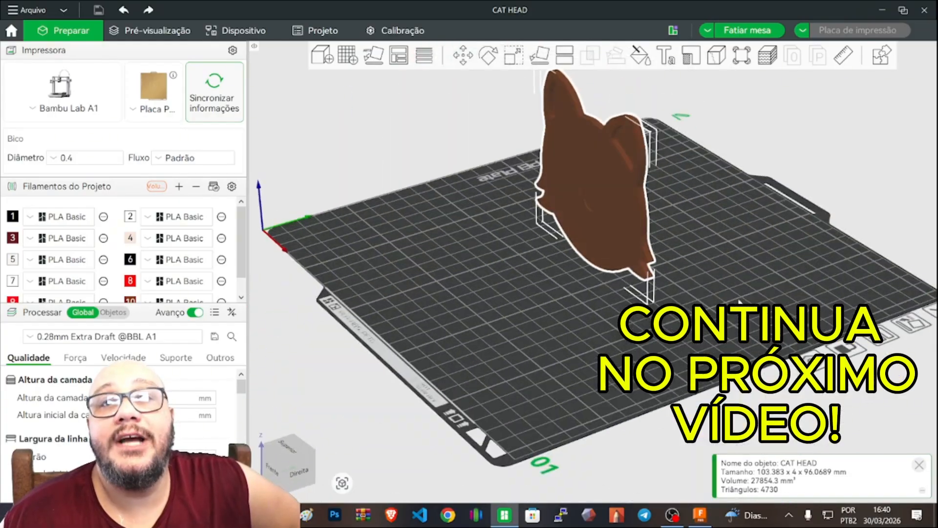